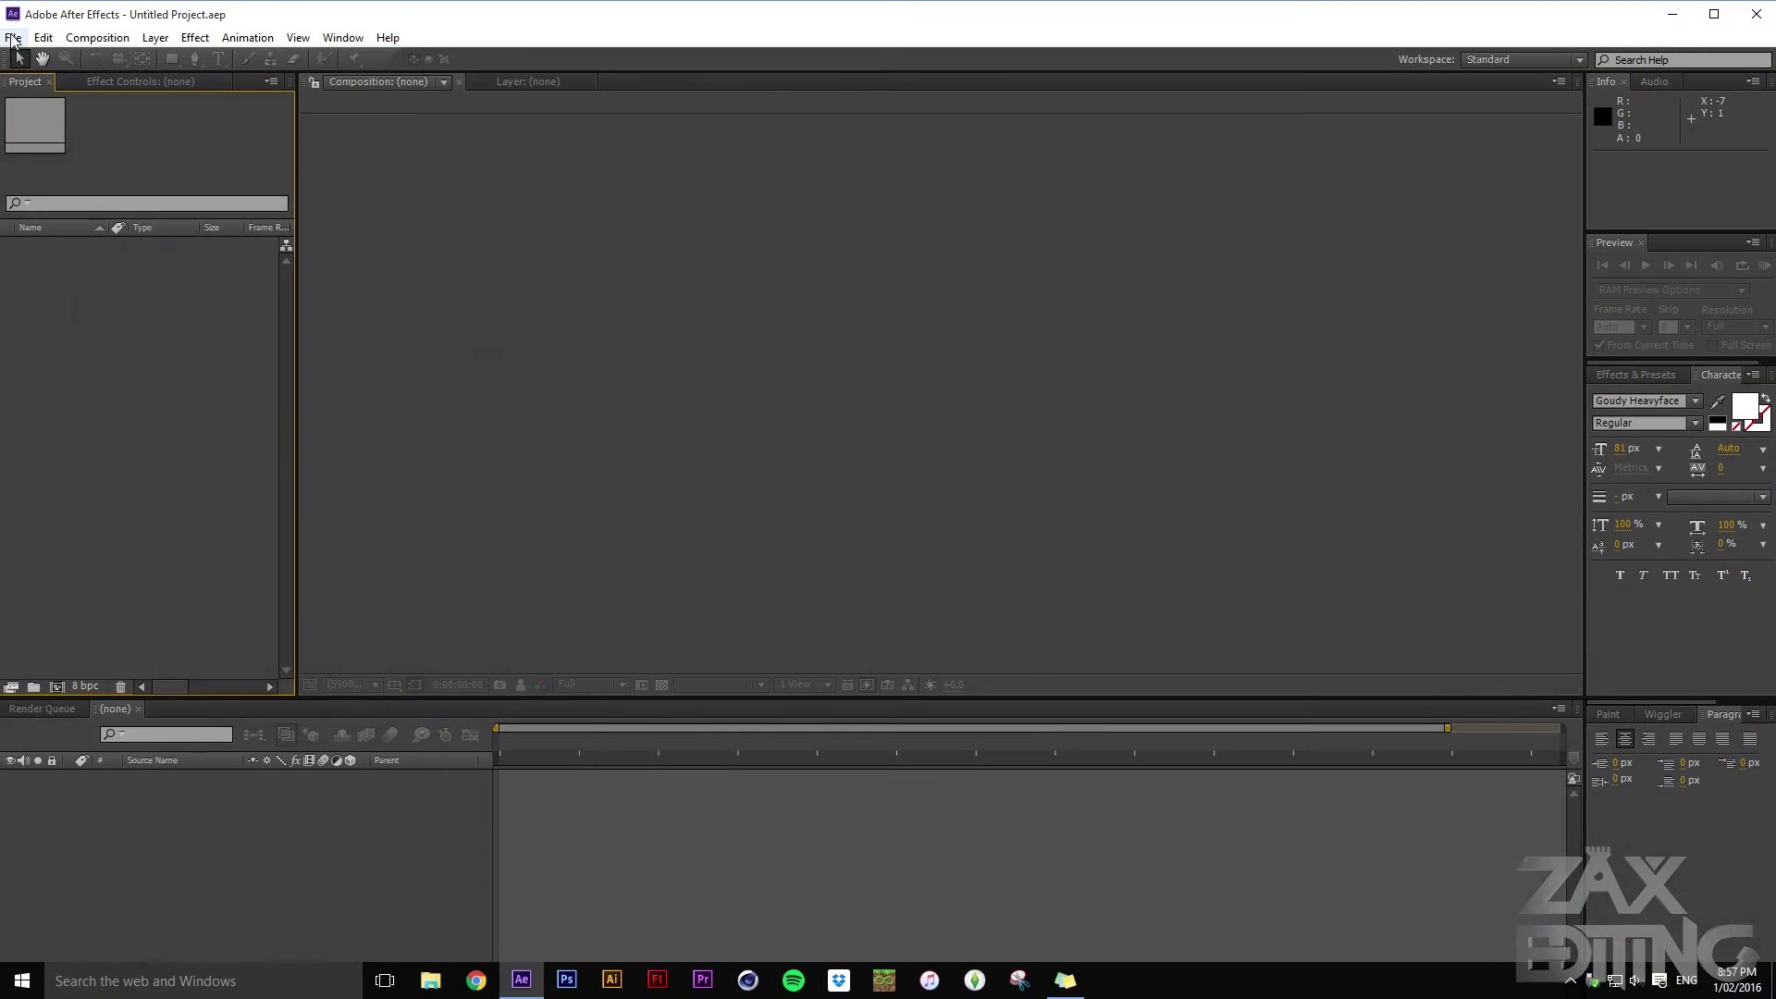
Import the video file Frozen Ping Pong.MOV and create a new composition from it
click(13, 39)
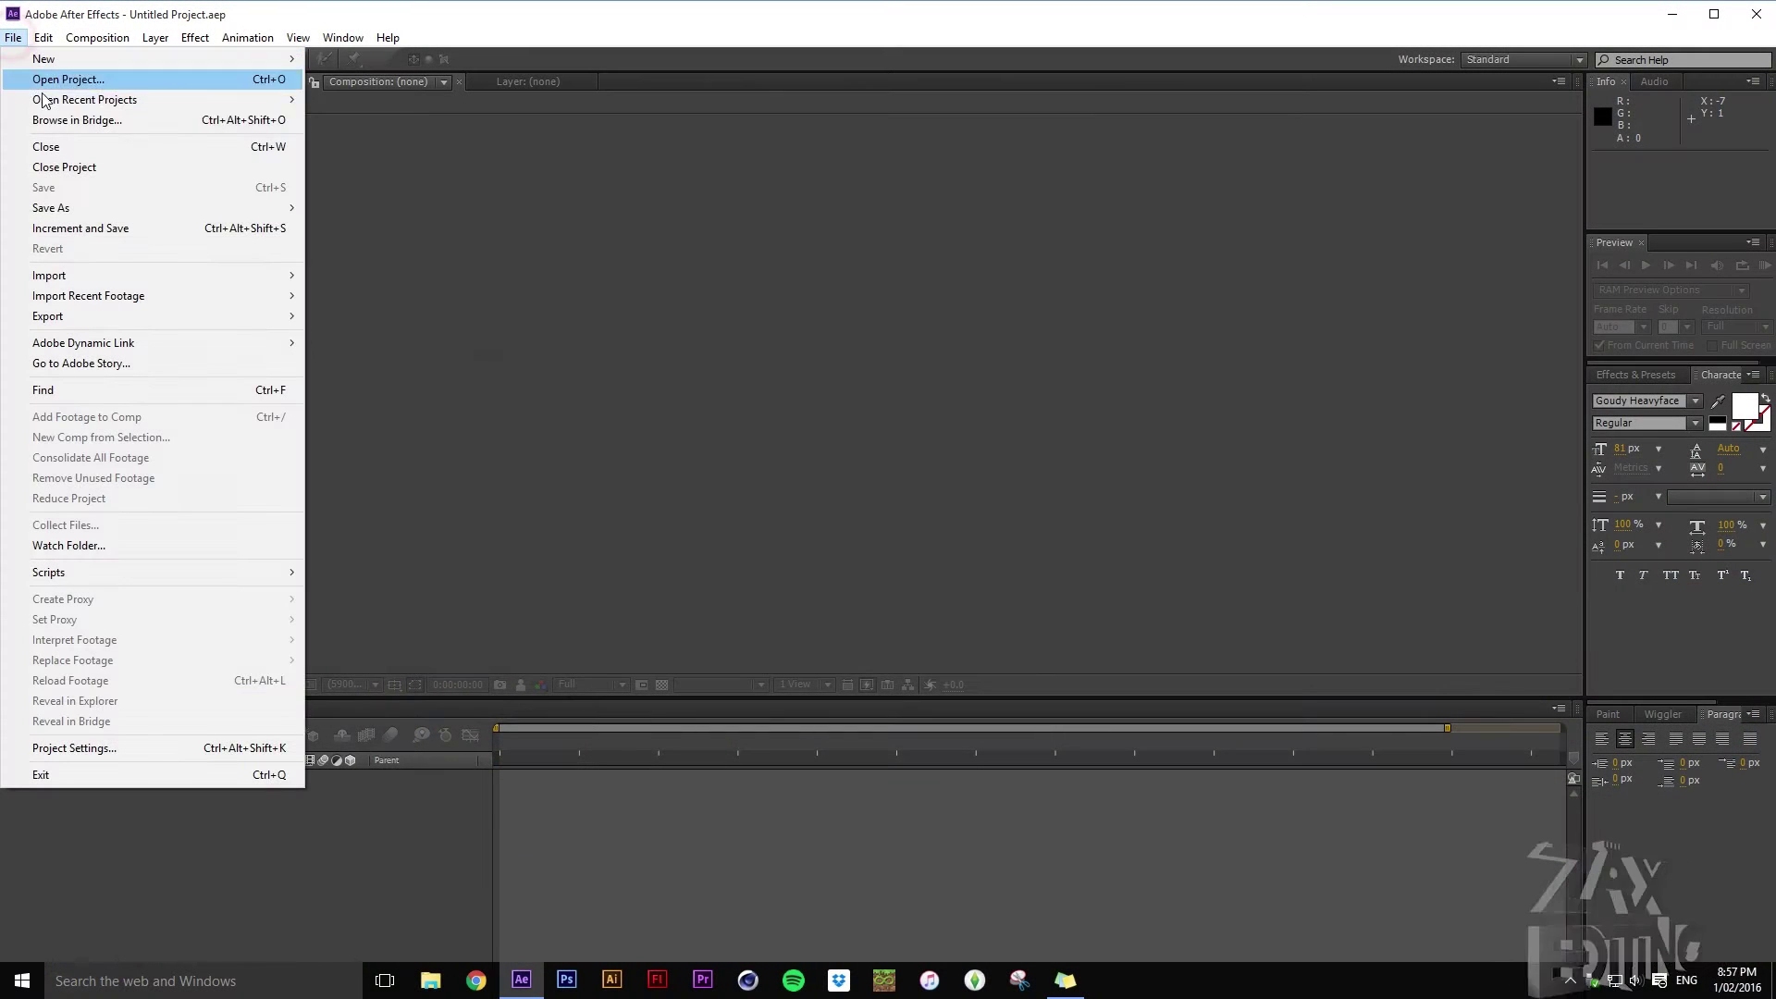
click(94, 276)
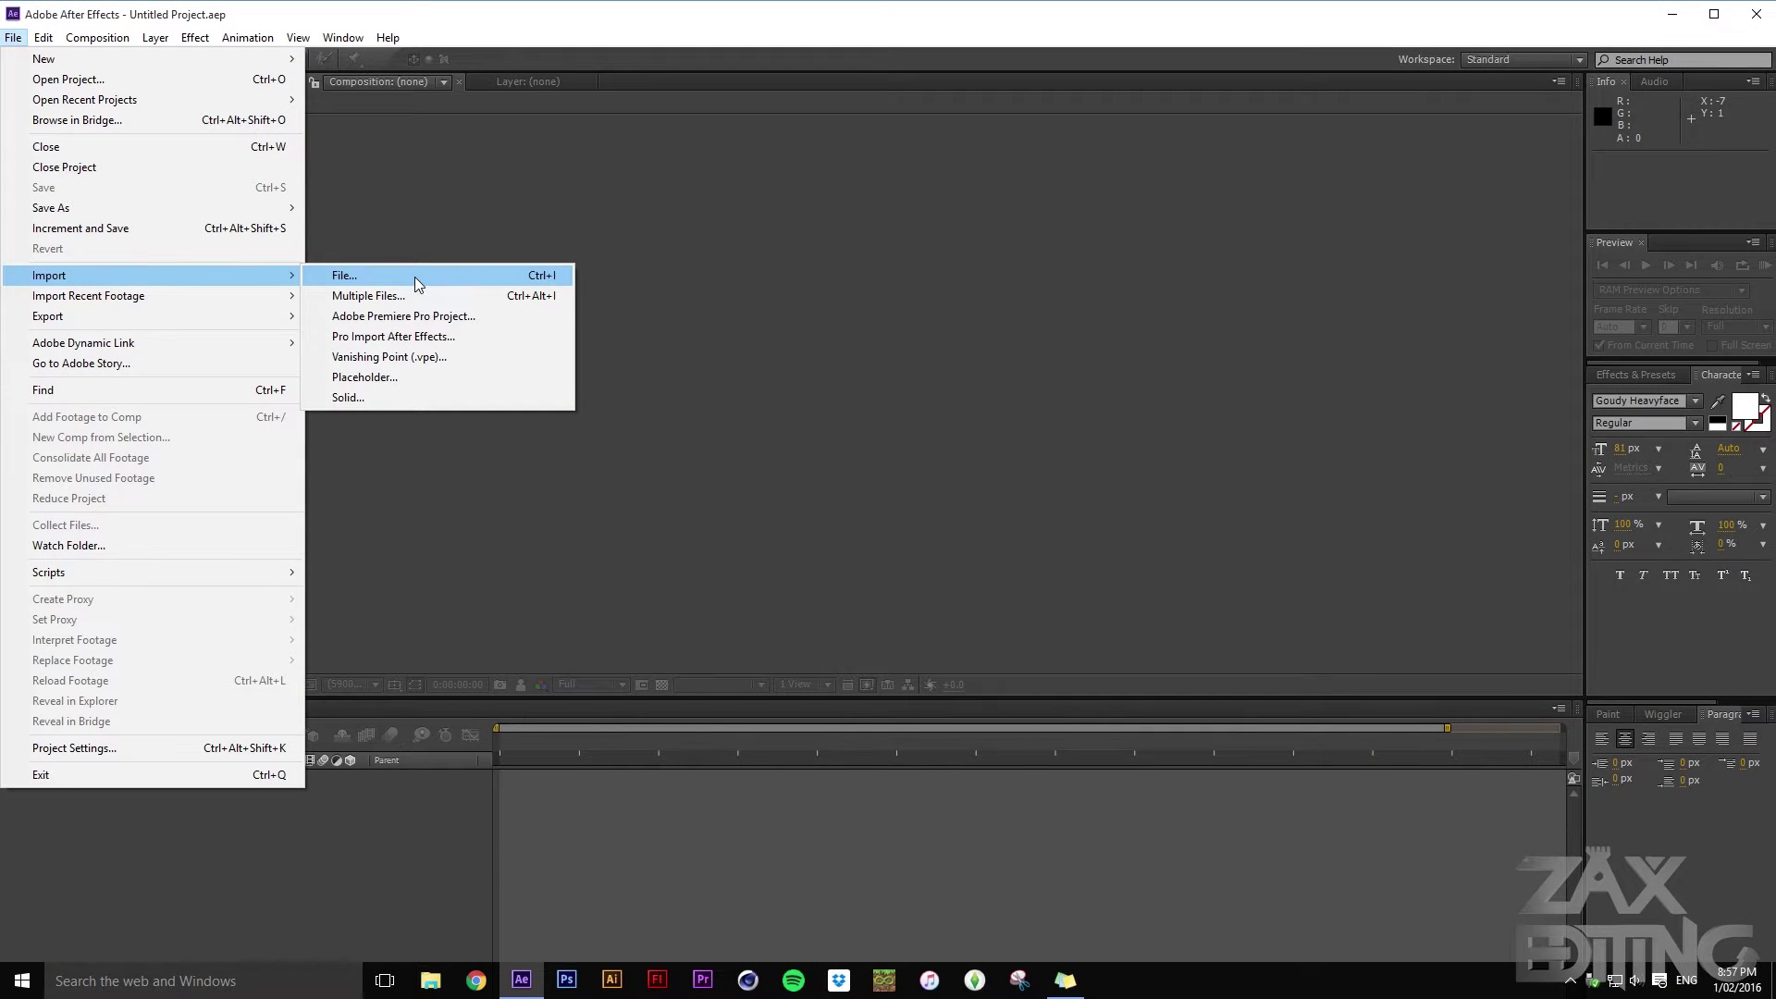
click(414, 276)
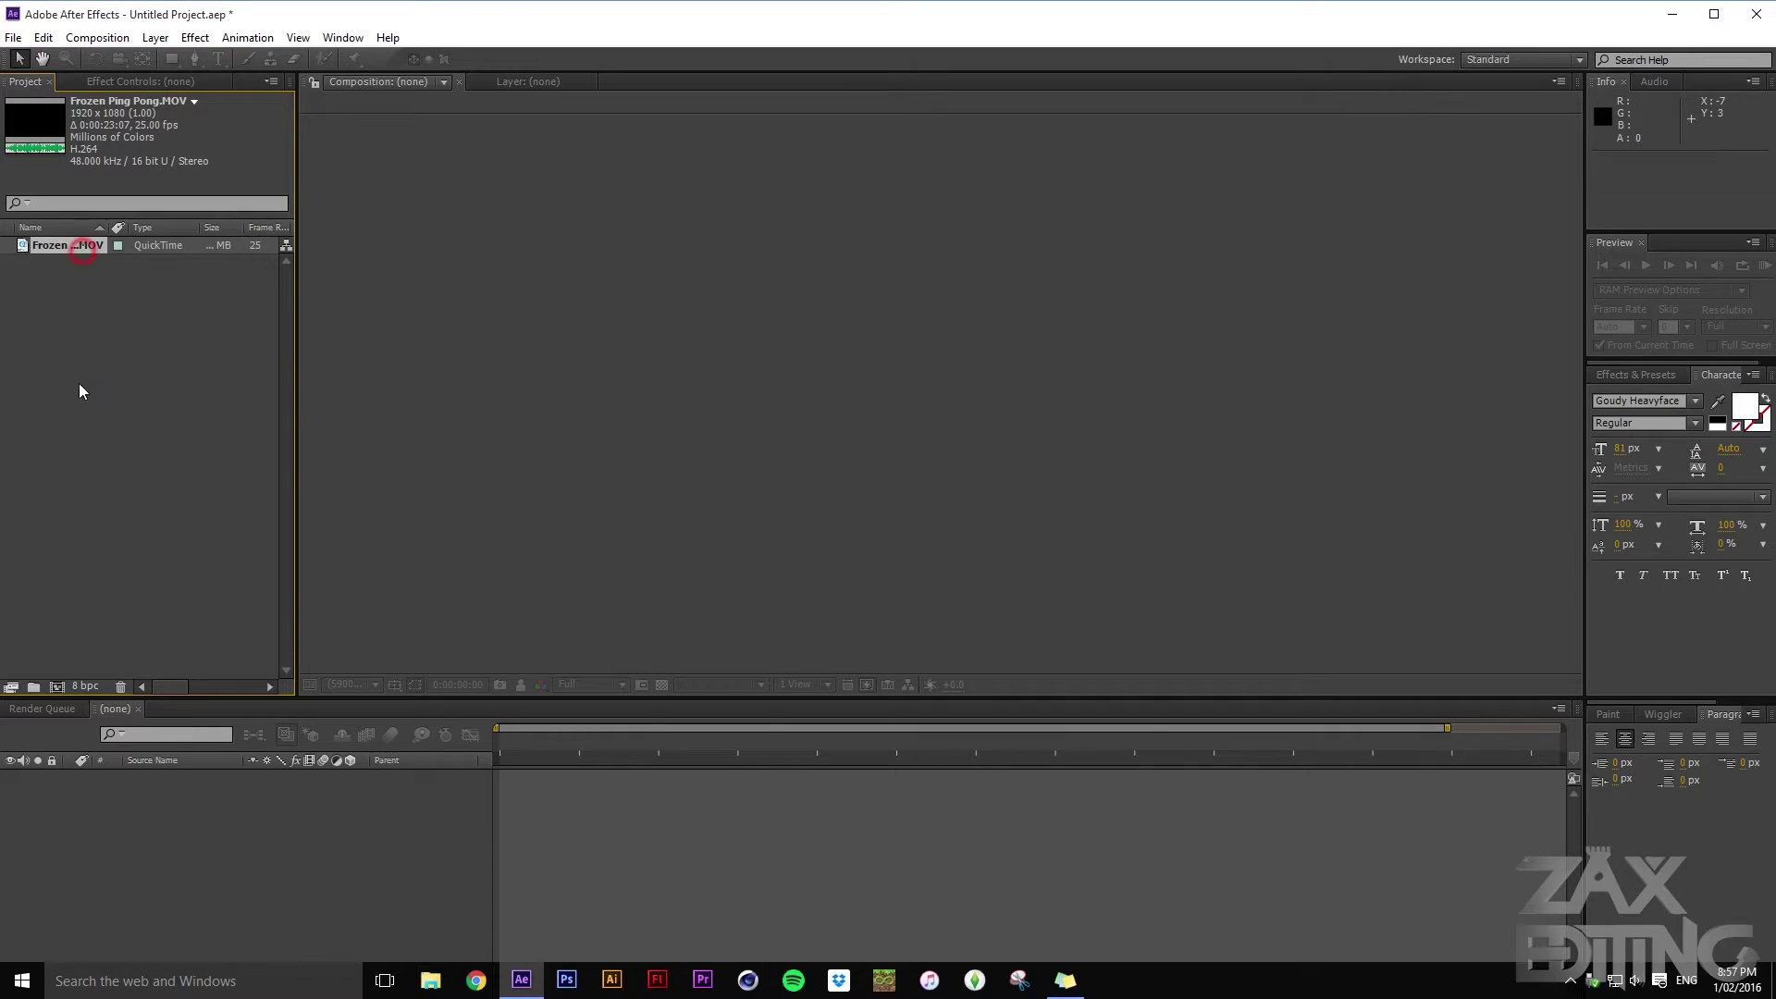
click(78, 243)
drag(122, 477, 57, 686)
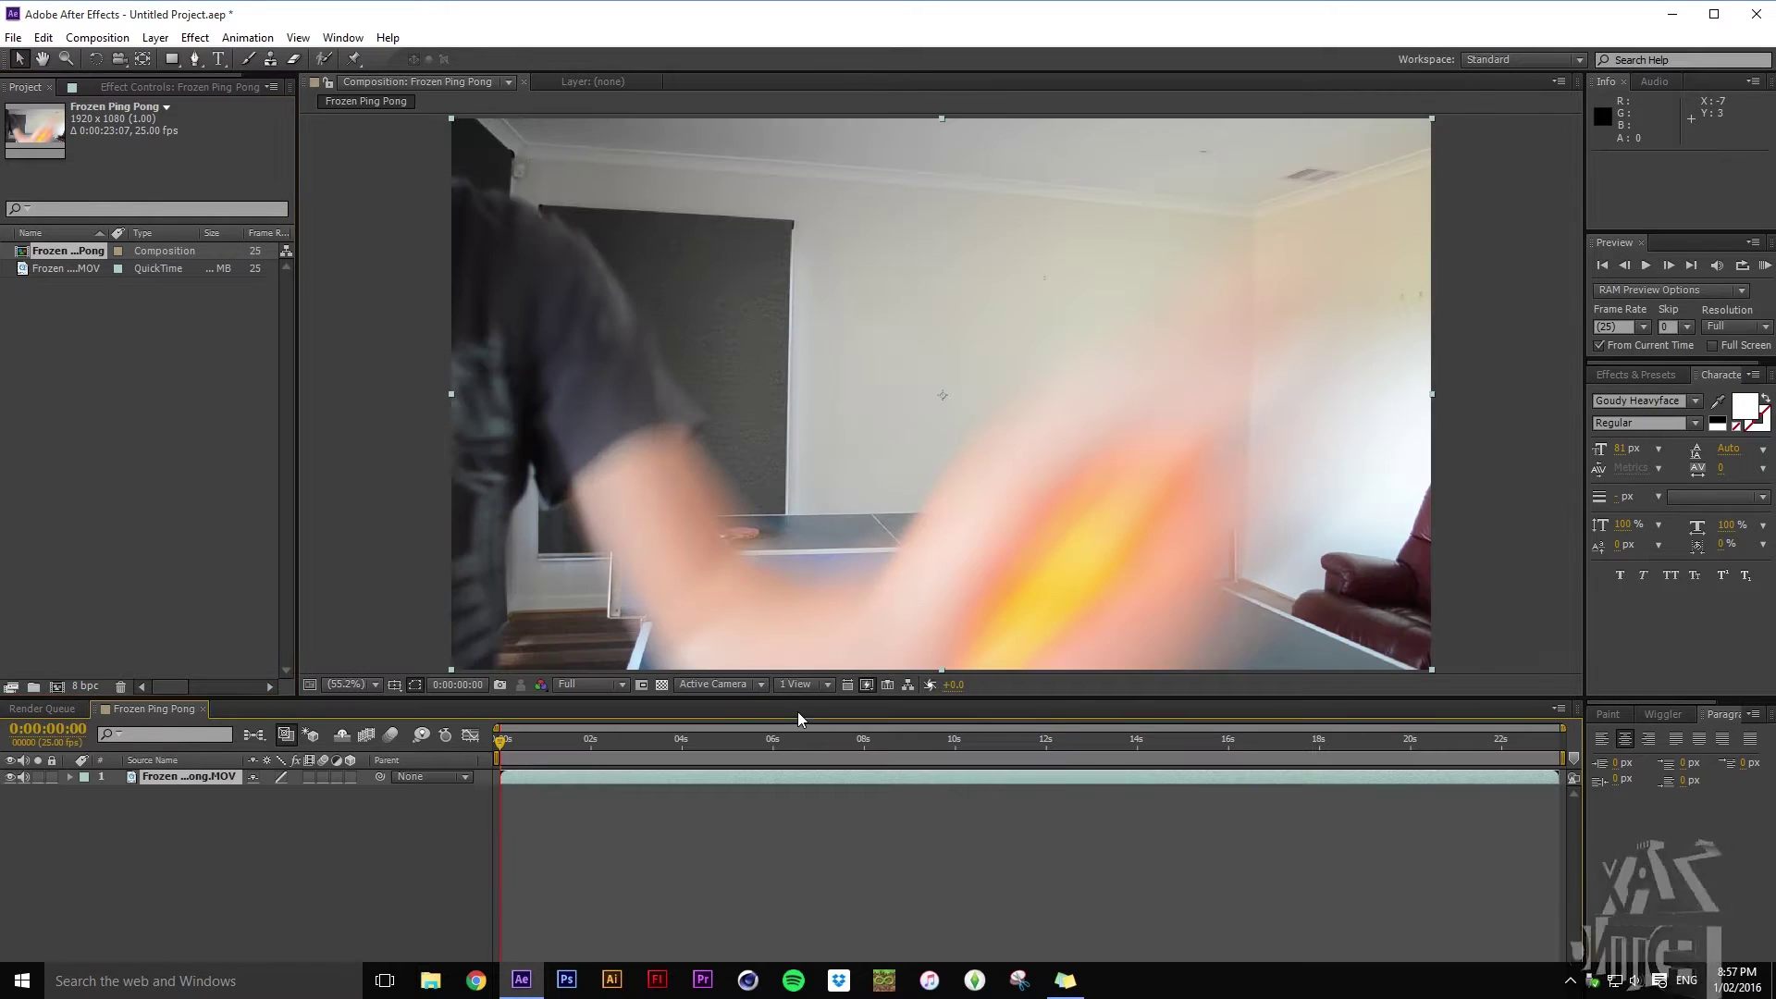
Trim the start of the footage layer at 0:00:01:02 and shift the layer to begin at 0:00:00:00
drag(497, 747, 549, 759)
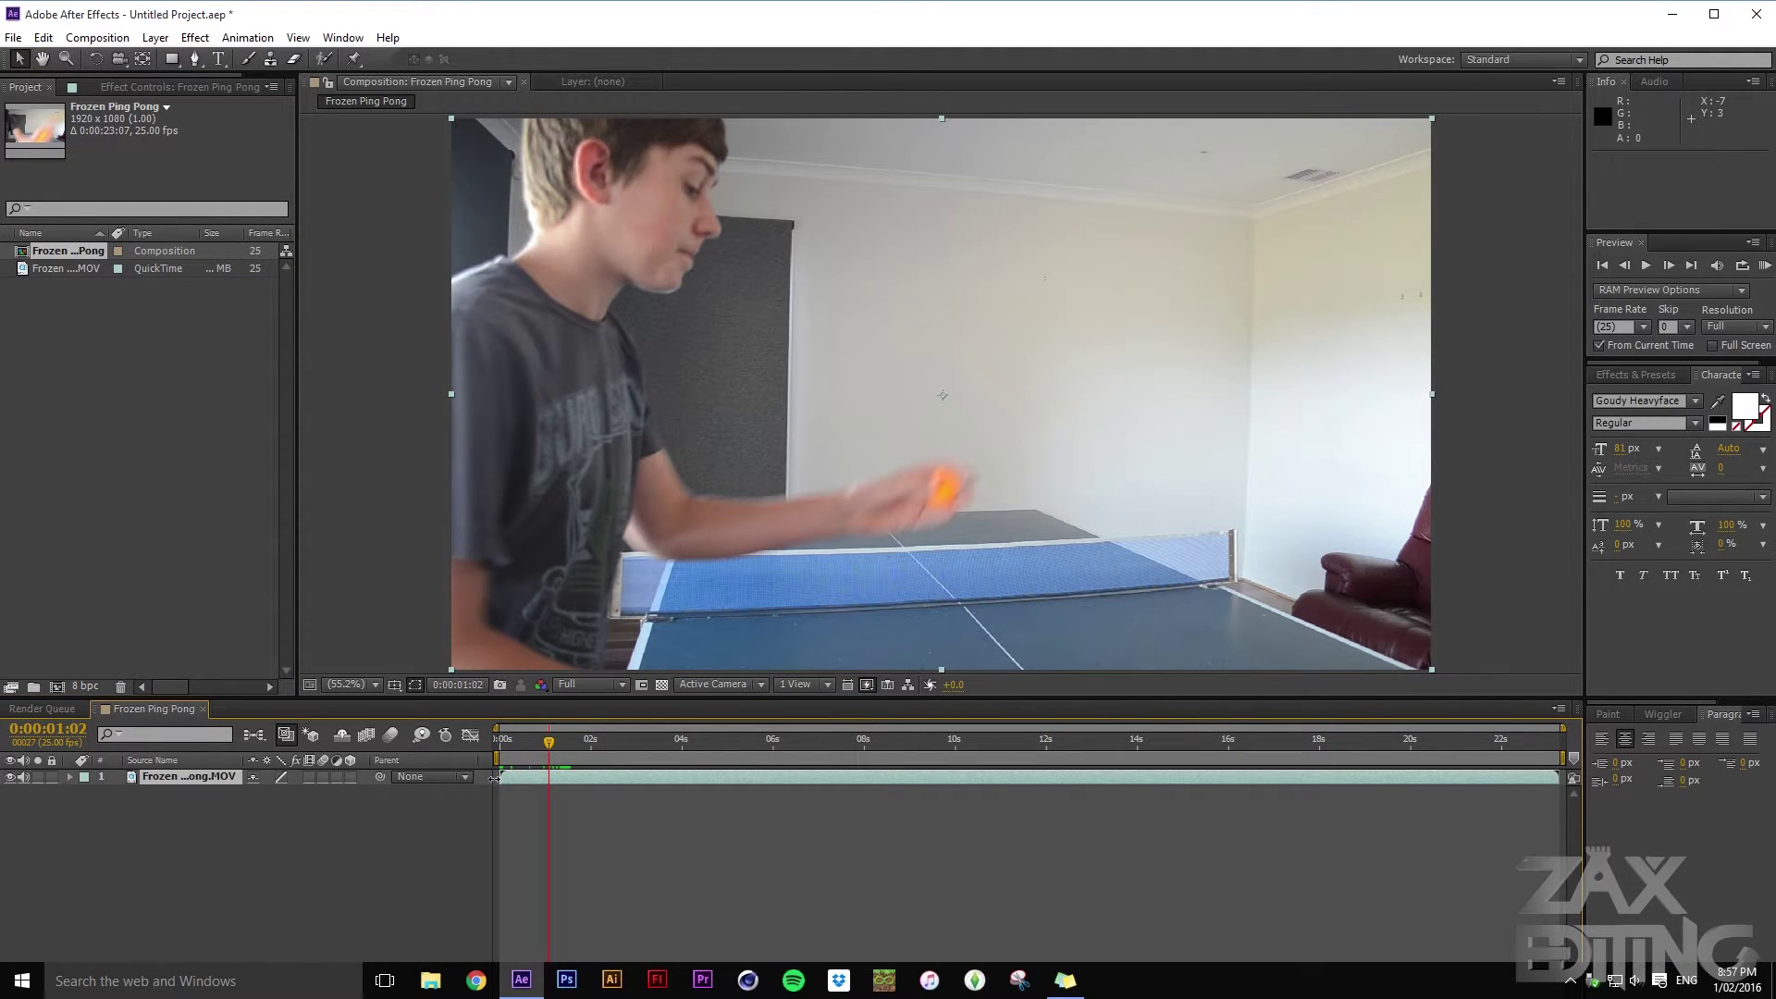
key(alt+bracketleft)
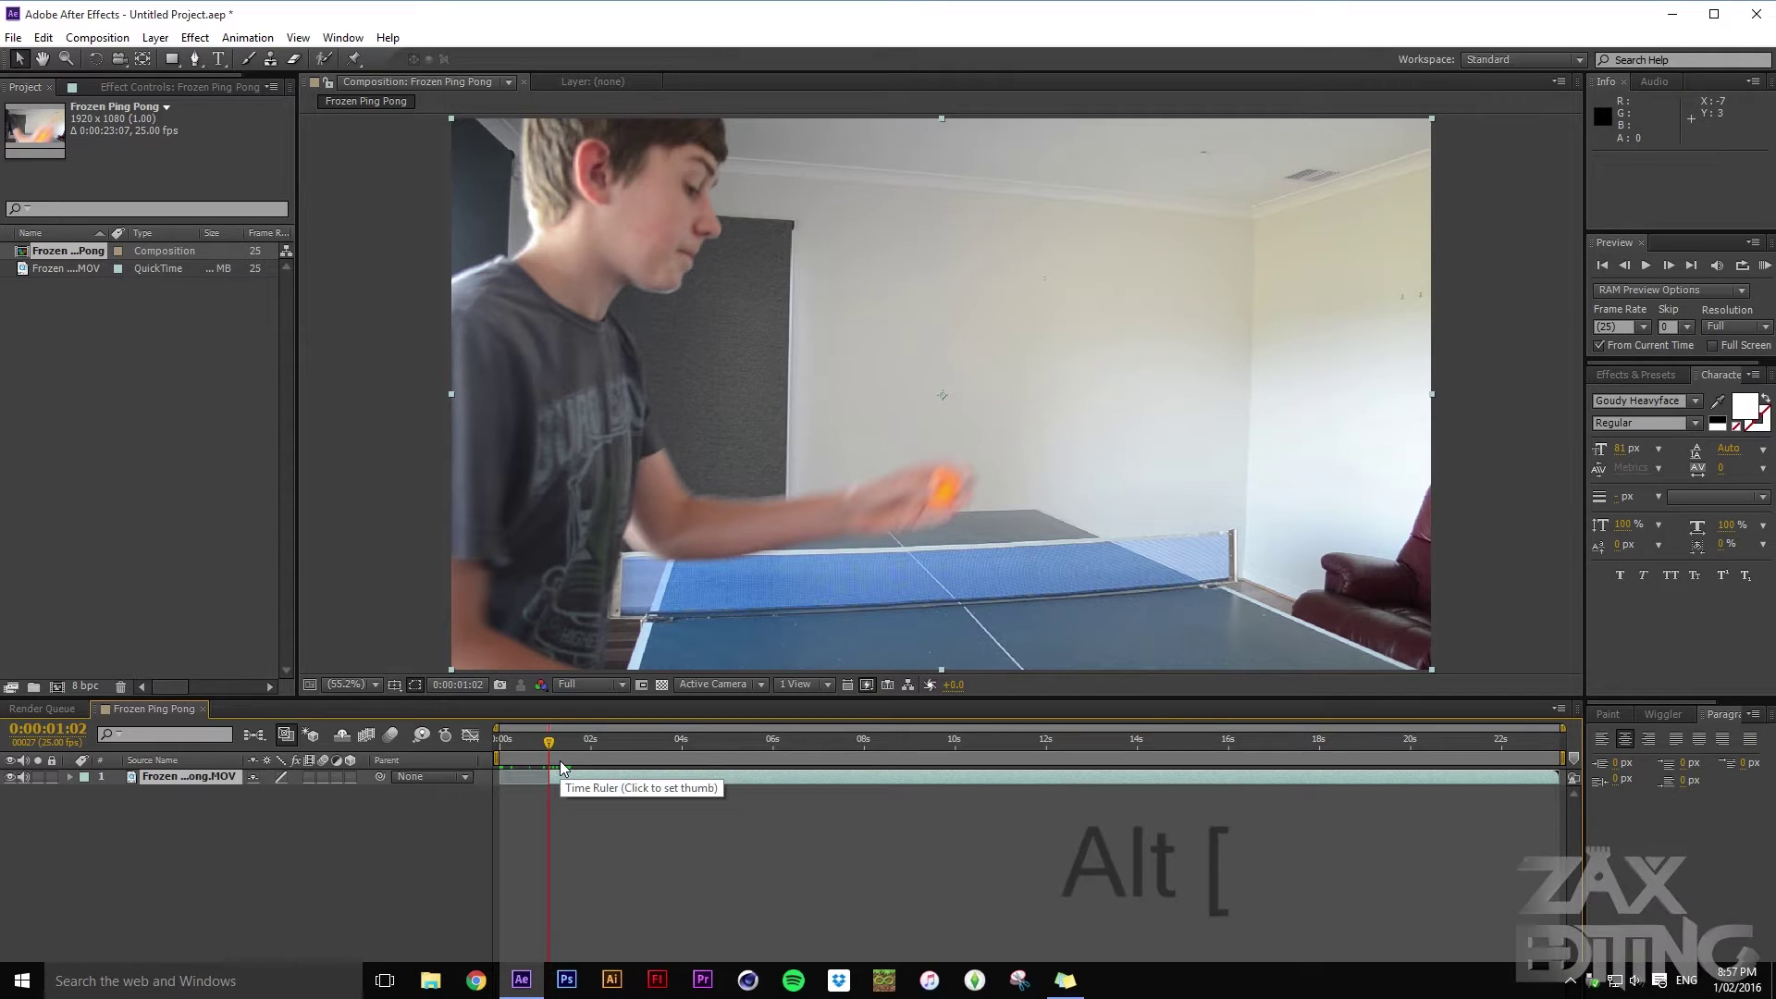
drag(559, 760, 444, 742)
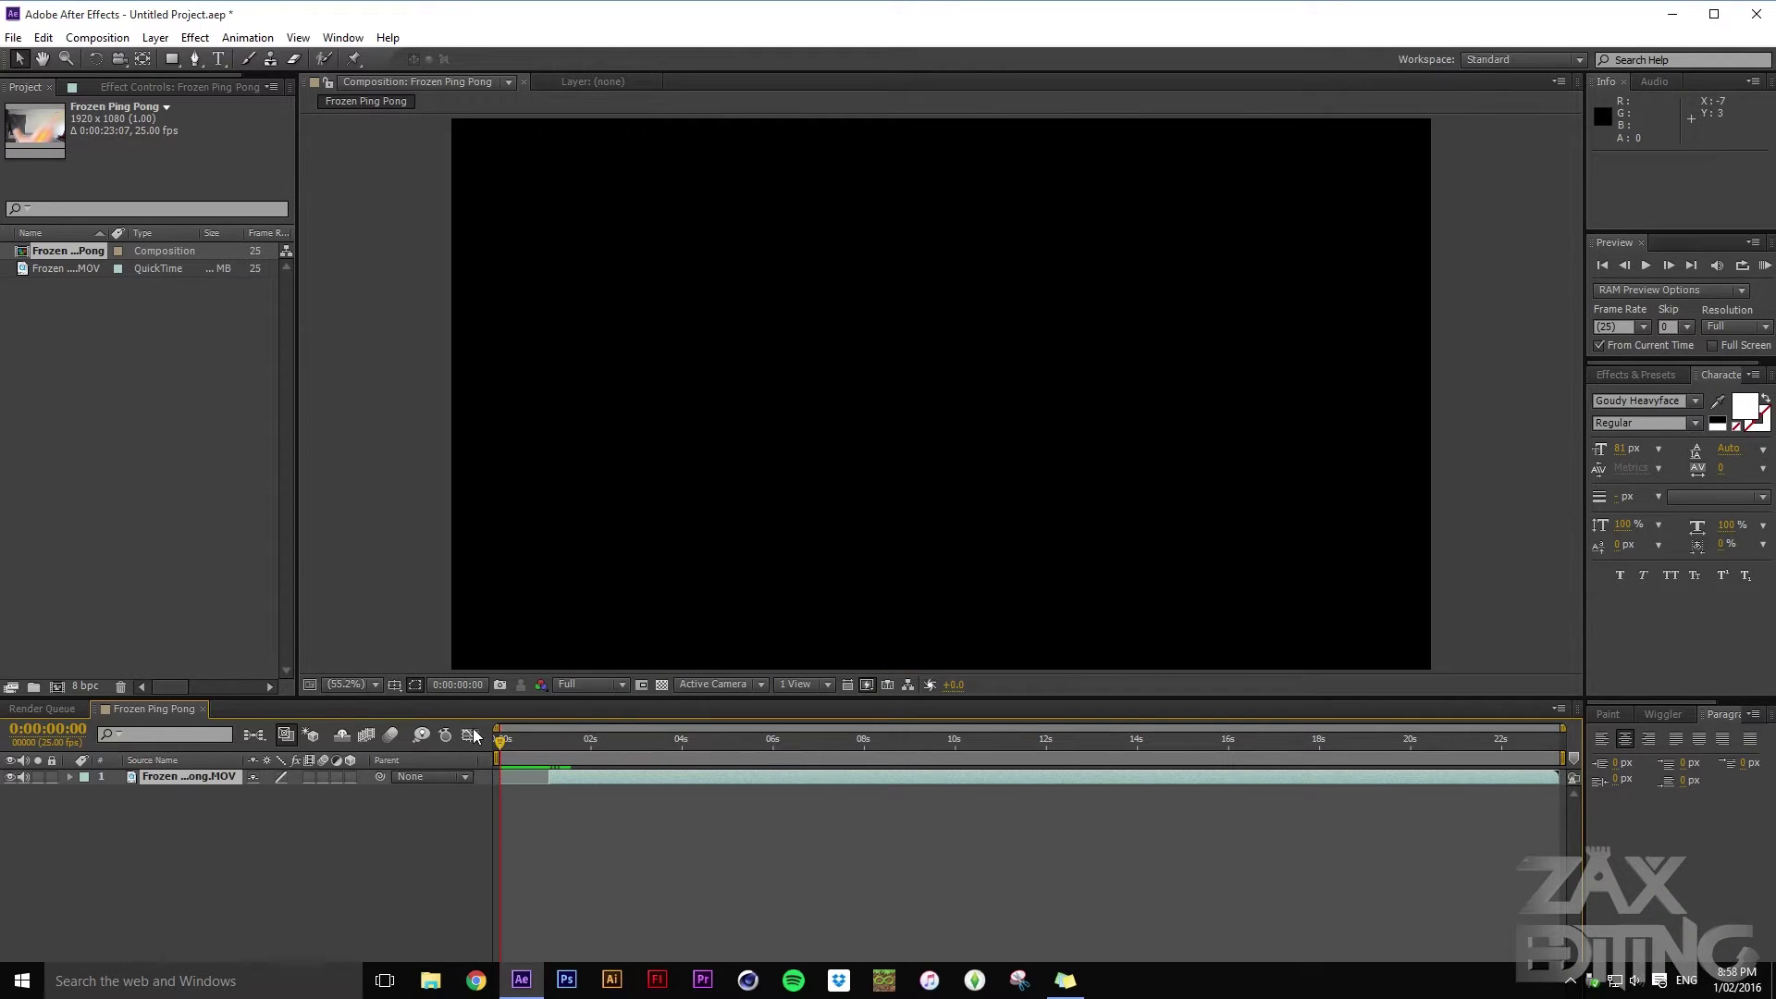
key(bracketleft)
Trim the end of the footage layer at 0:00:17:19 and end the work area at the same frame
click(554, 740)
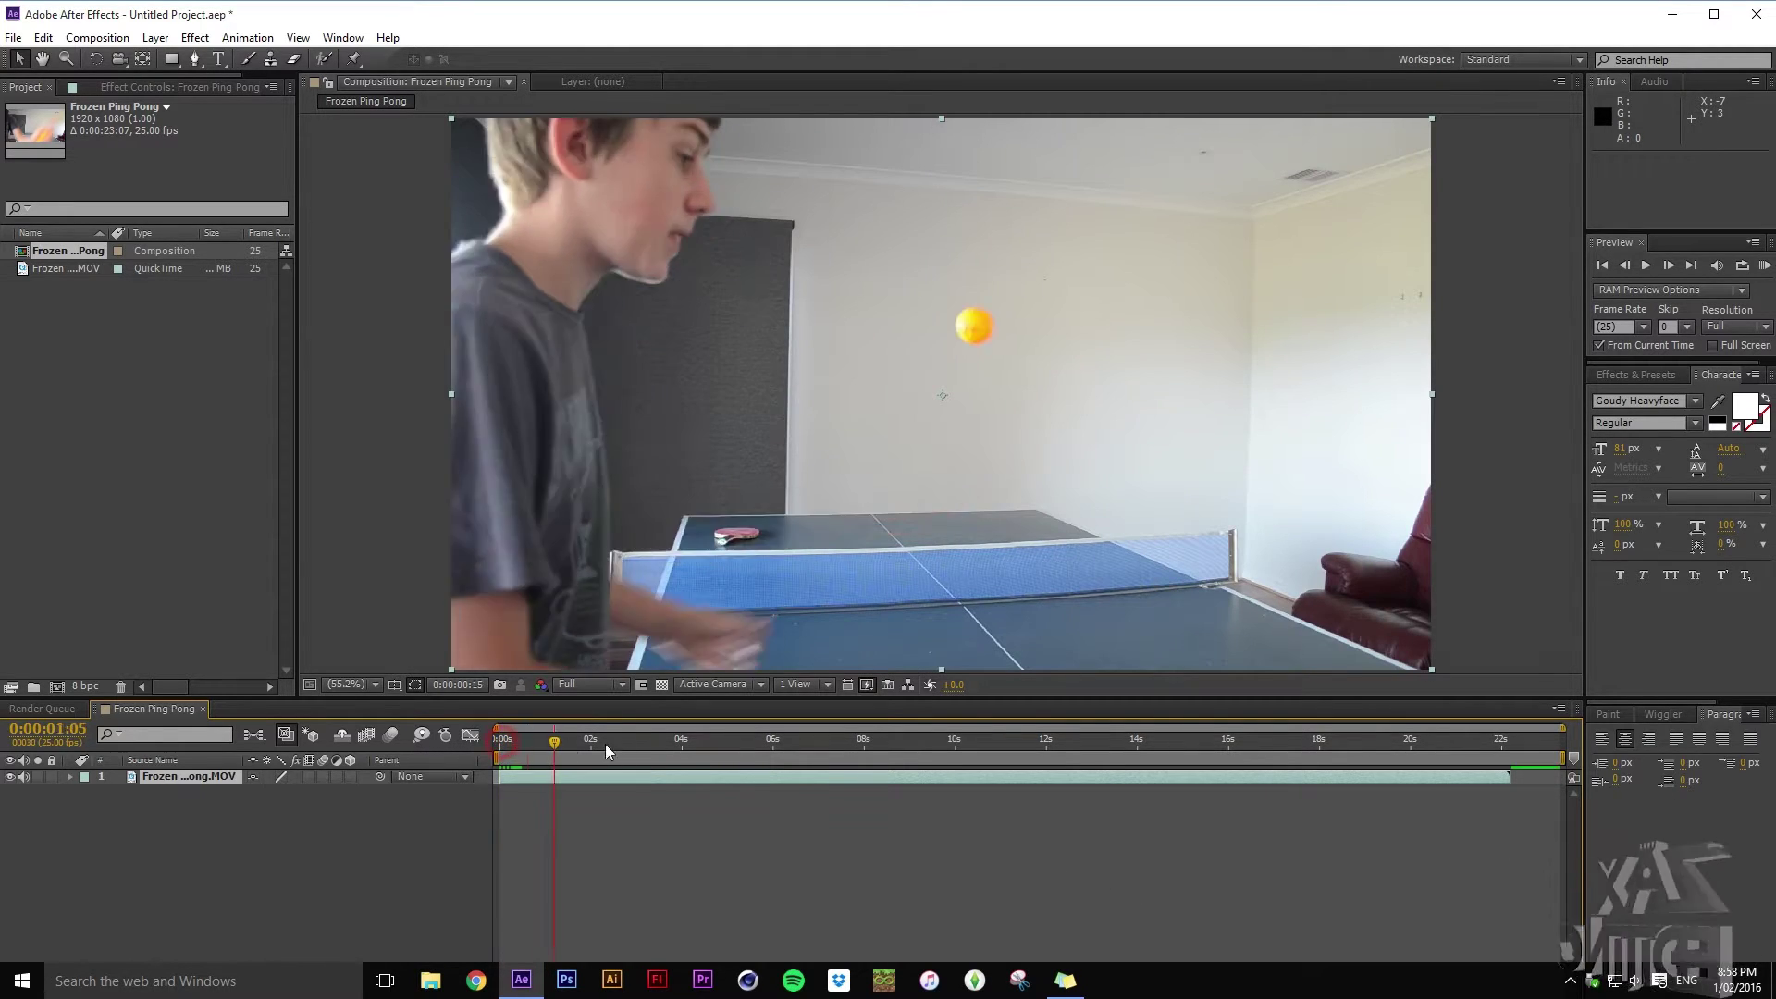
click(1169, 749)
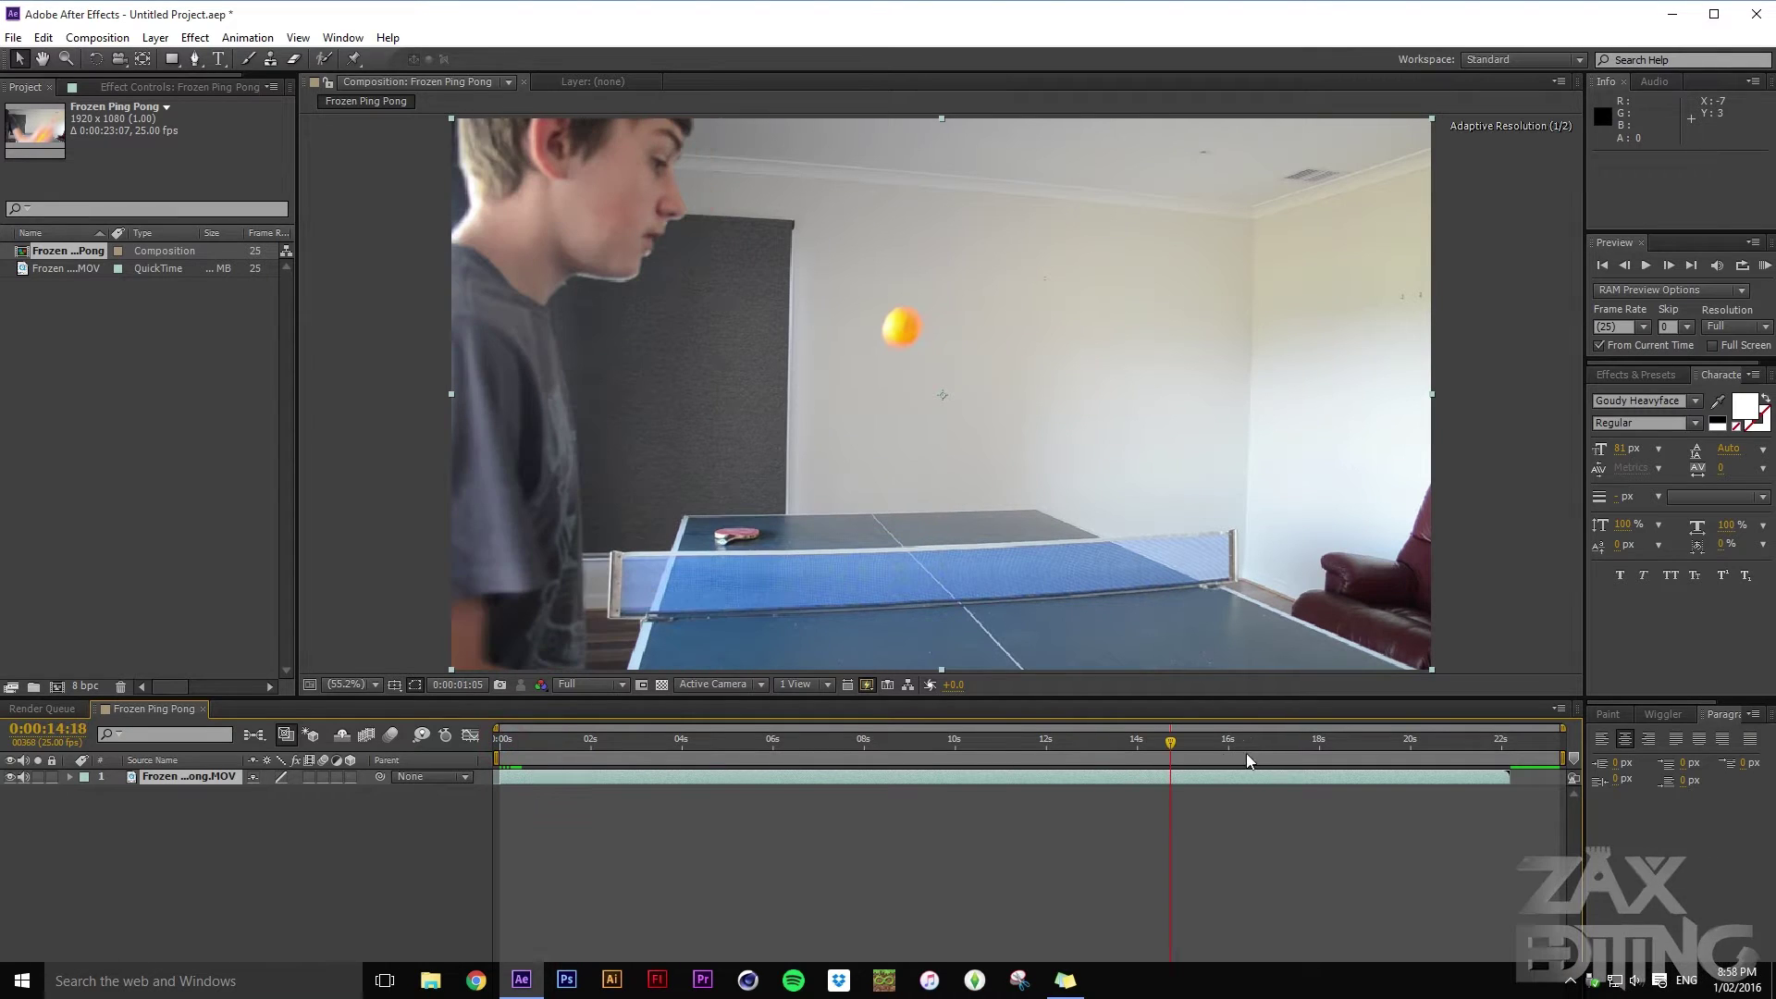
click(1305, 741)
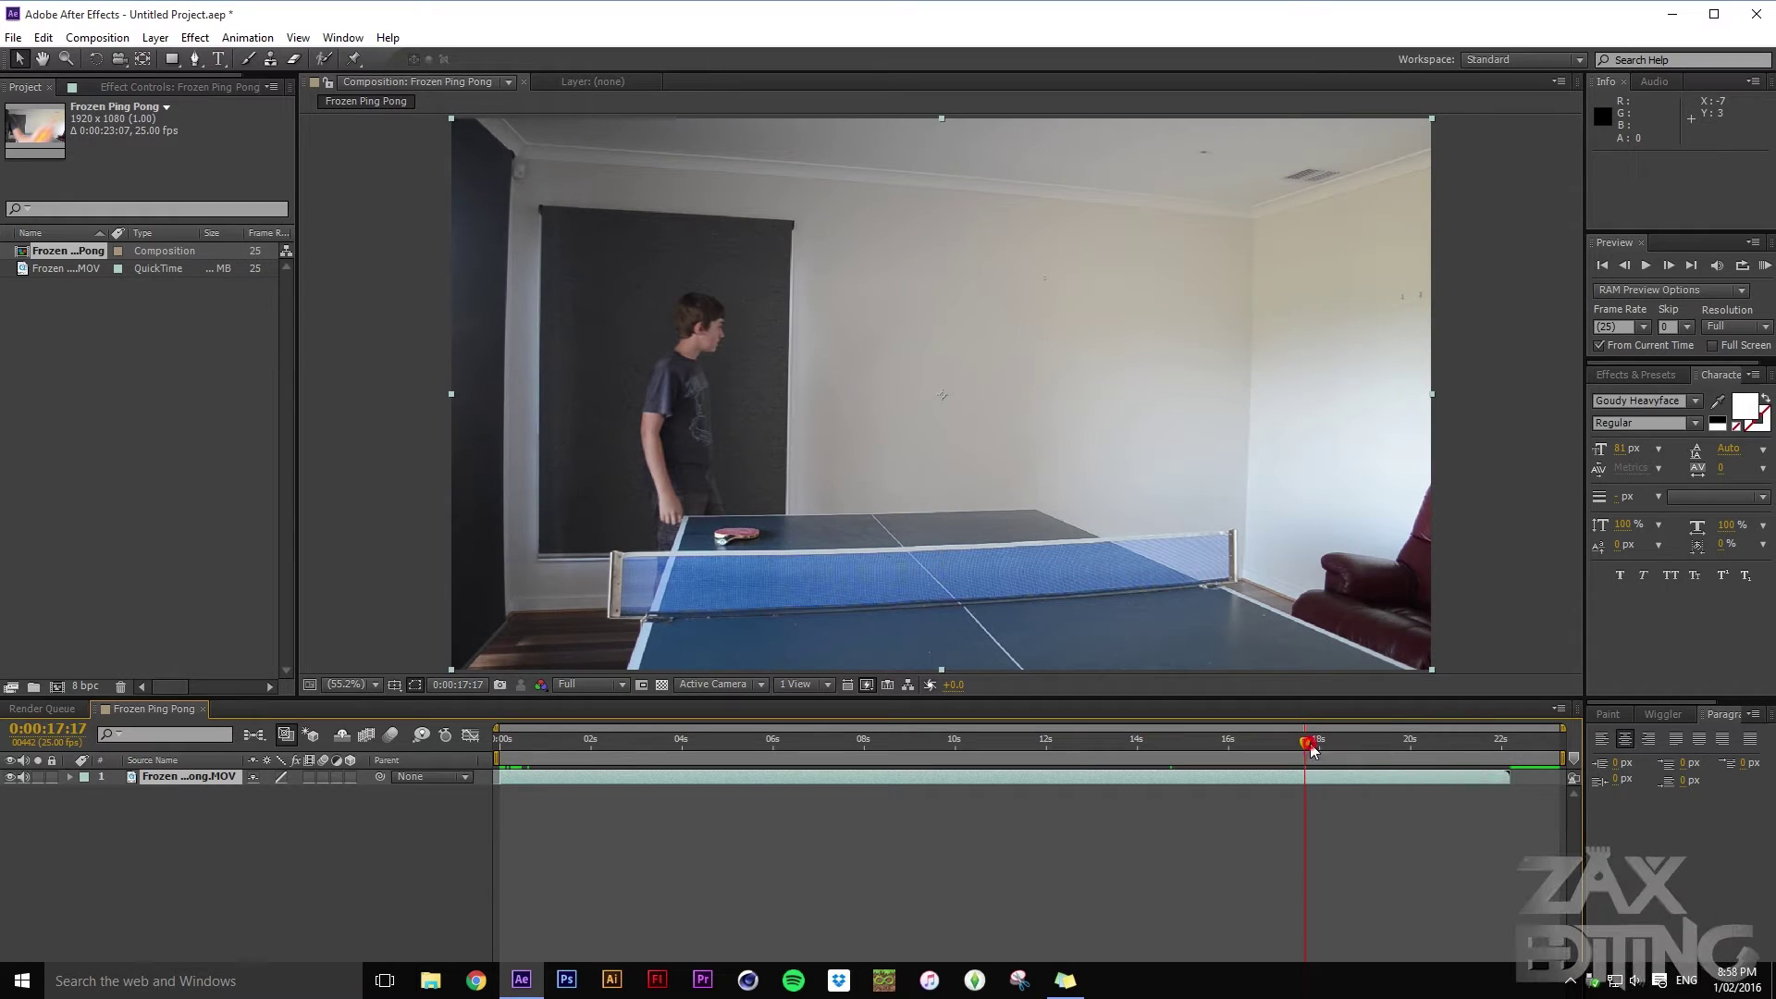
drag(1365, 749, 1309, 738)
key(alt+bracketright)
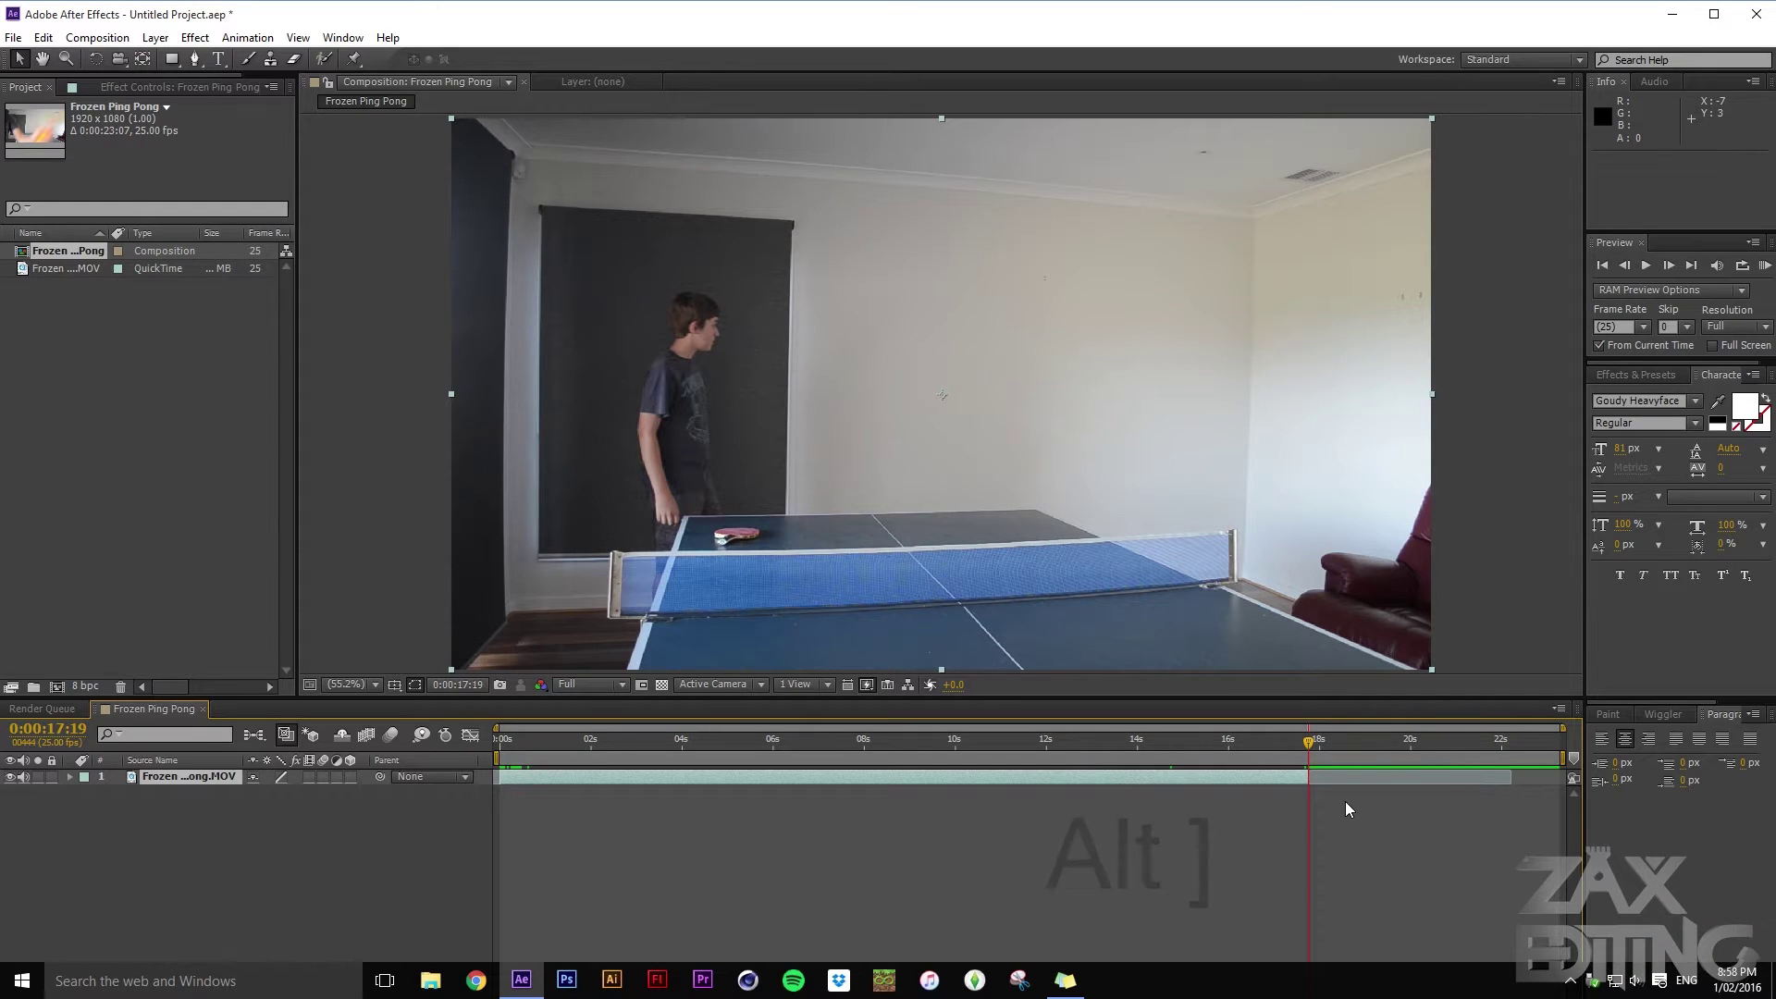
key(n)
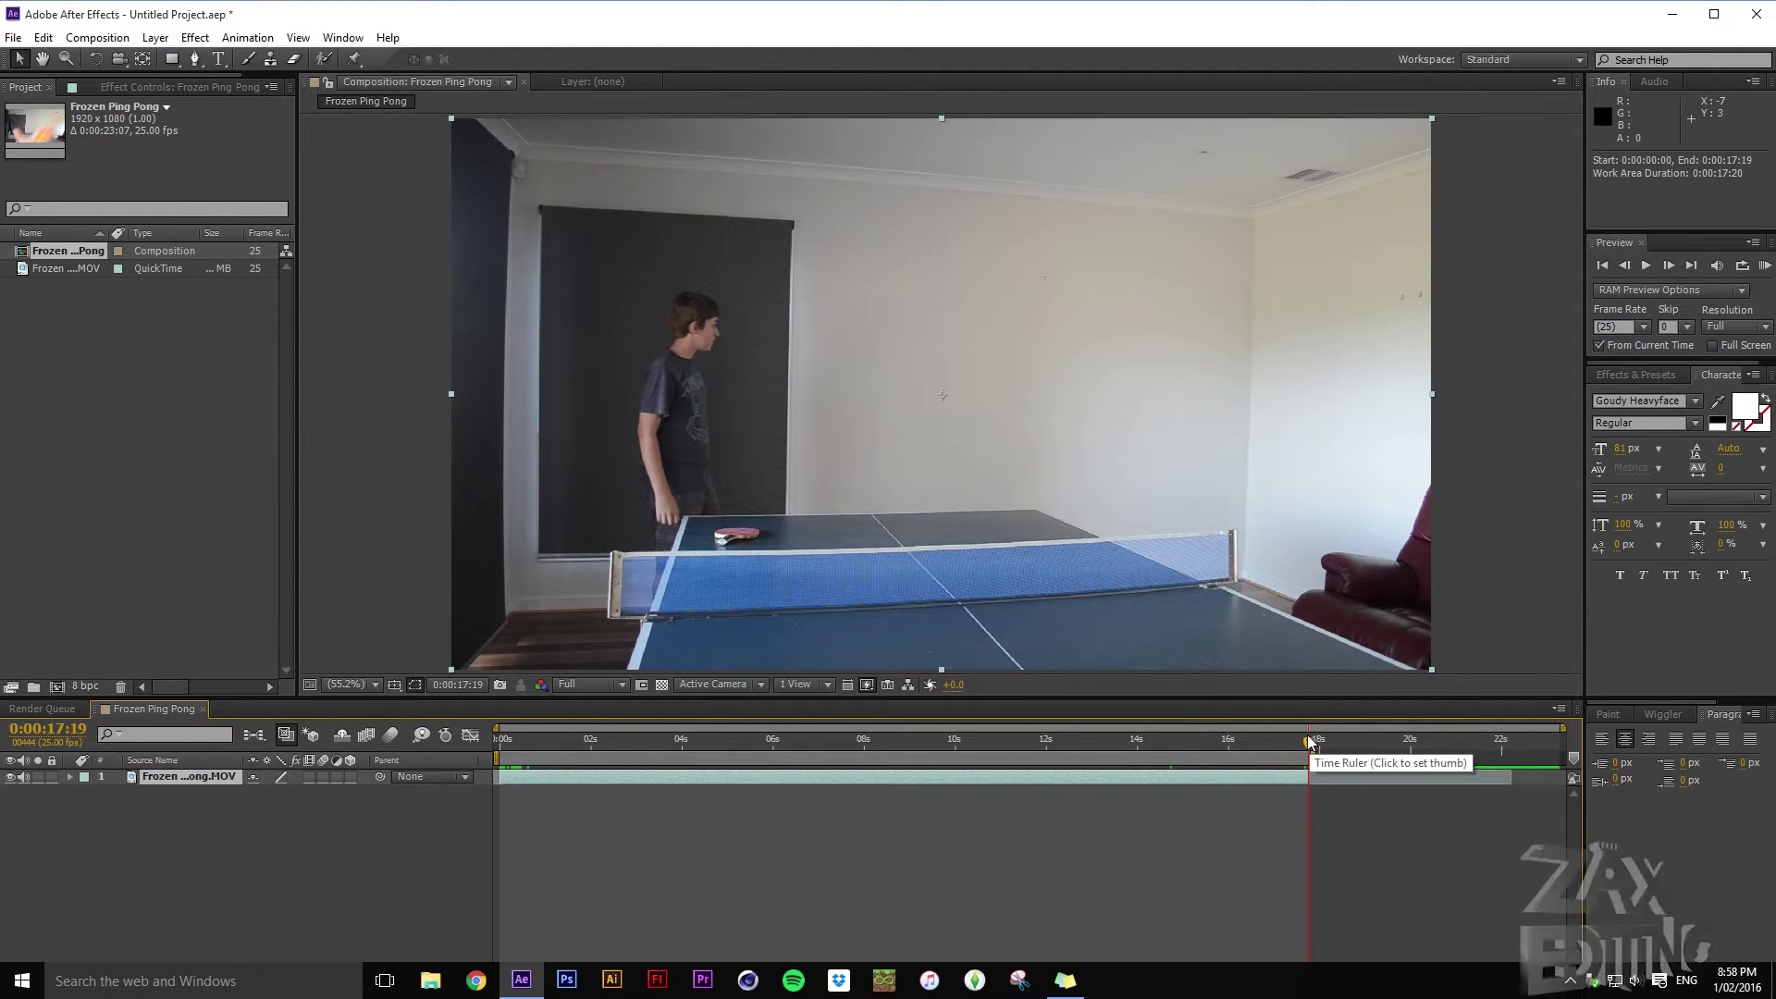
Review the throw from the start of the clip and set the current time to 0:00:04:11, where the mid-air ball is sharp and round
key(Home)
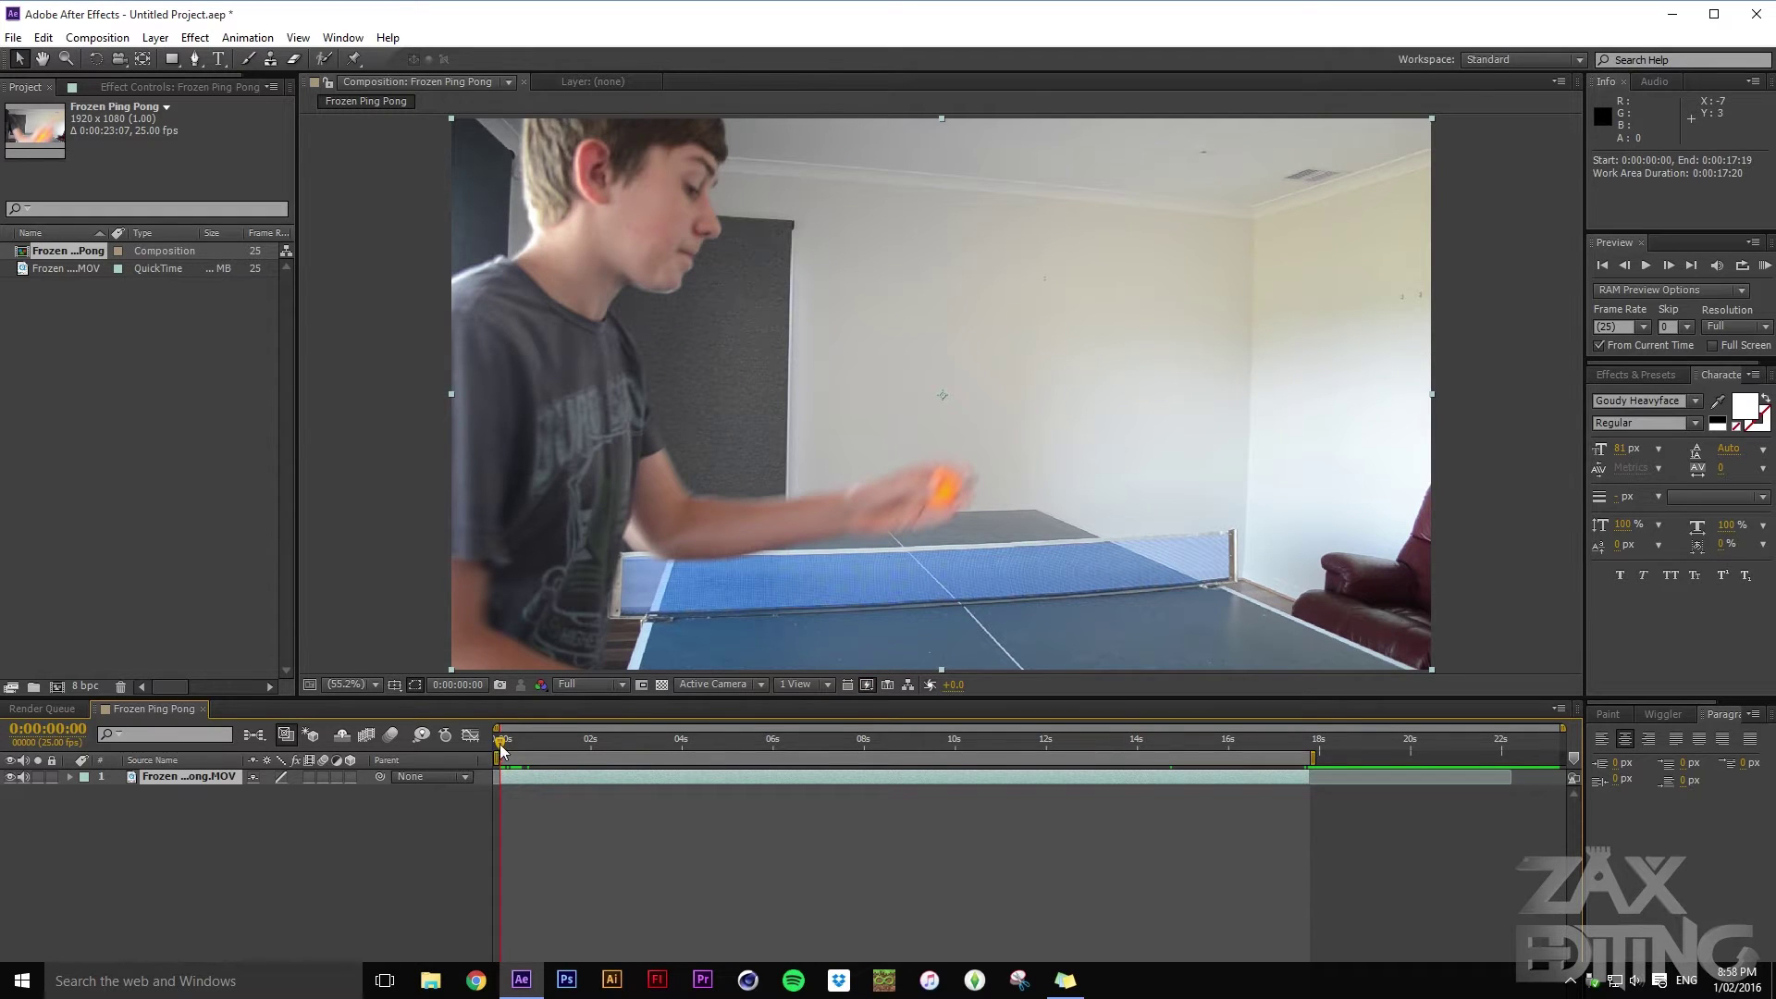
key(space)
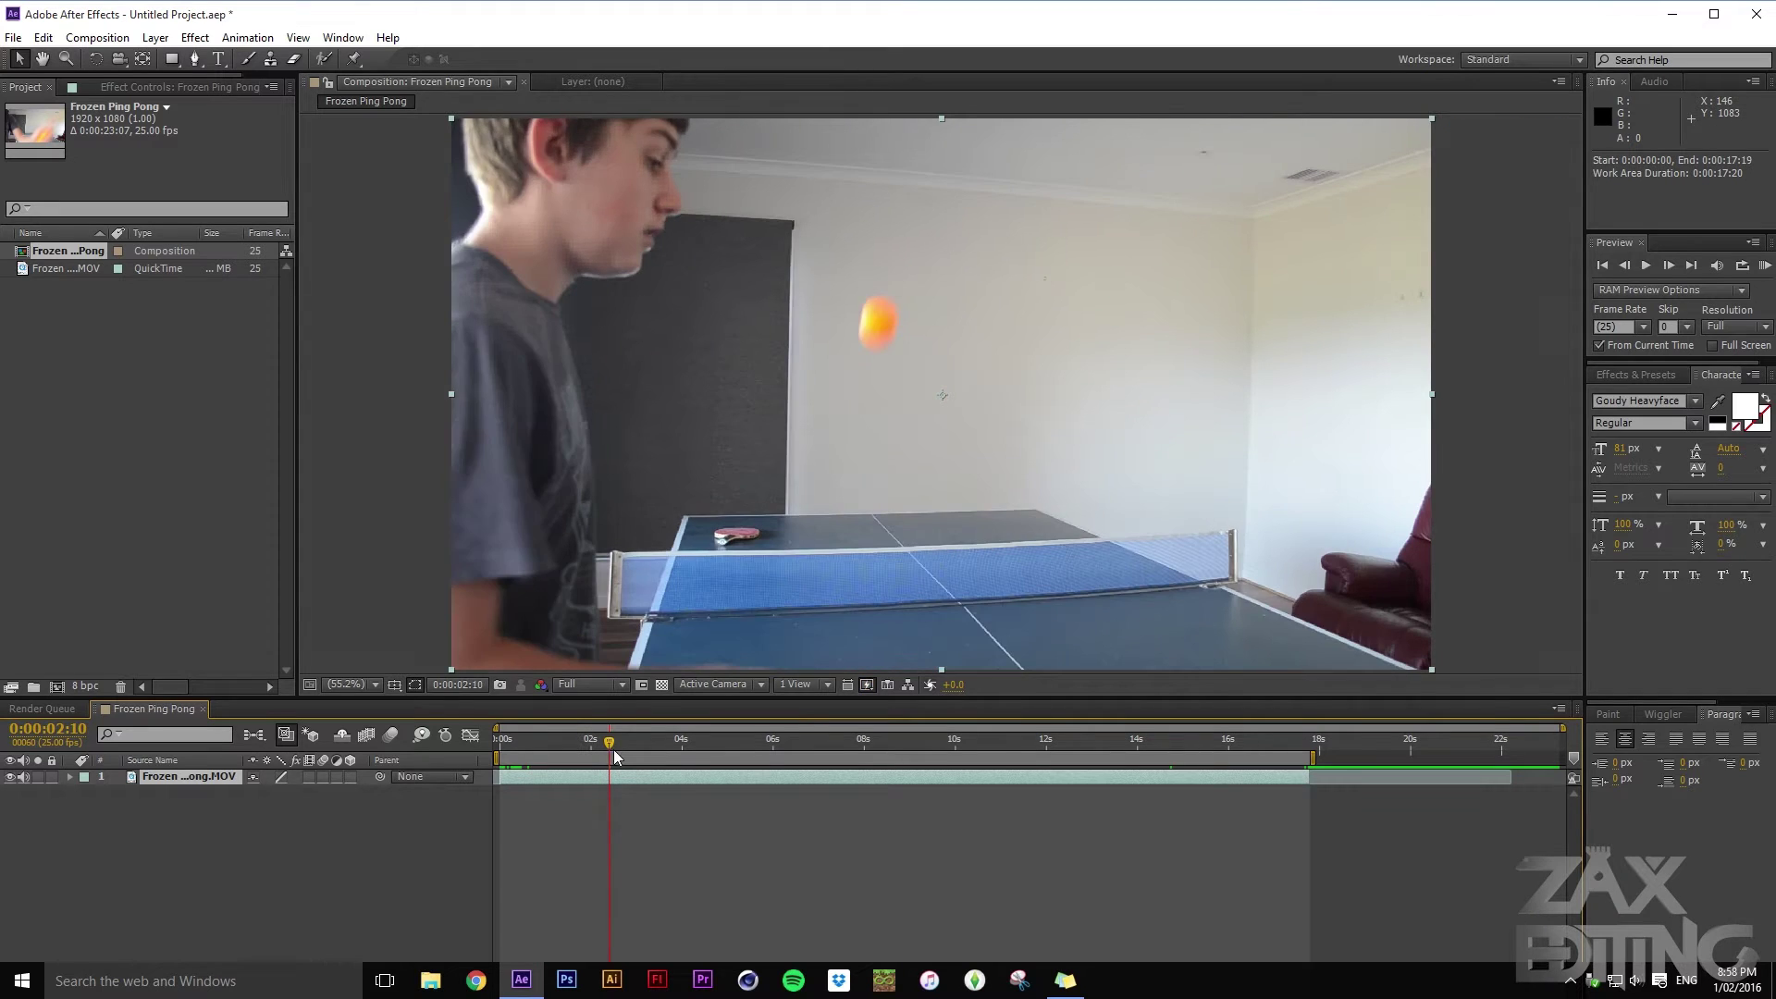
drag(652, 745, 681, 746)
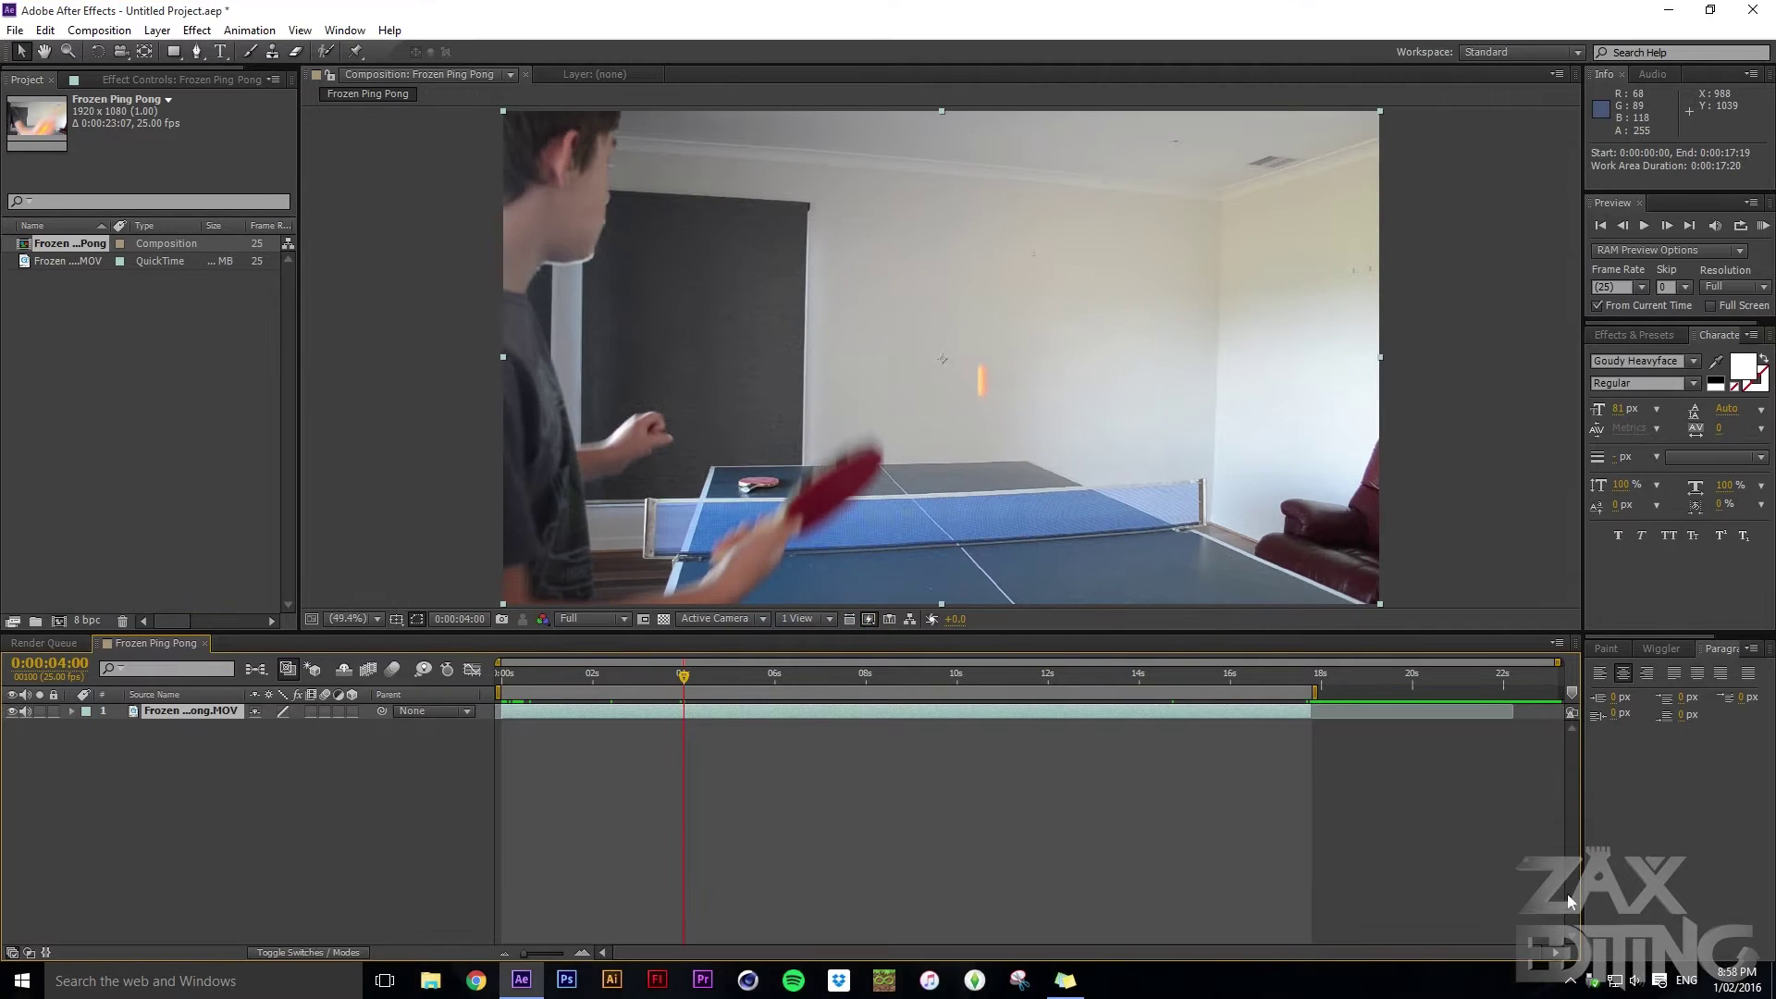
drag(531, 951, 538, 952)
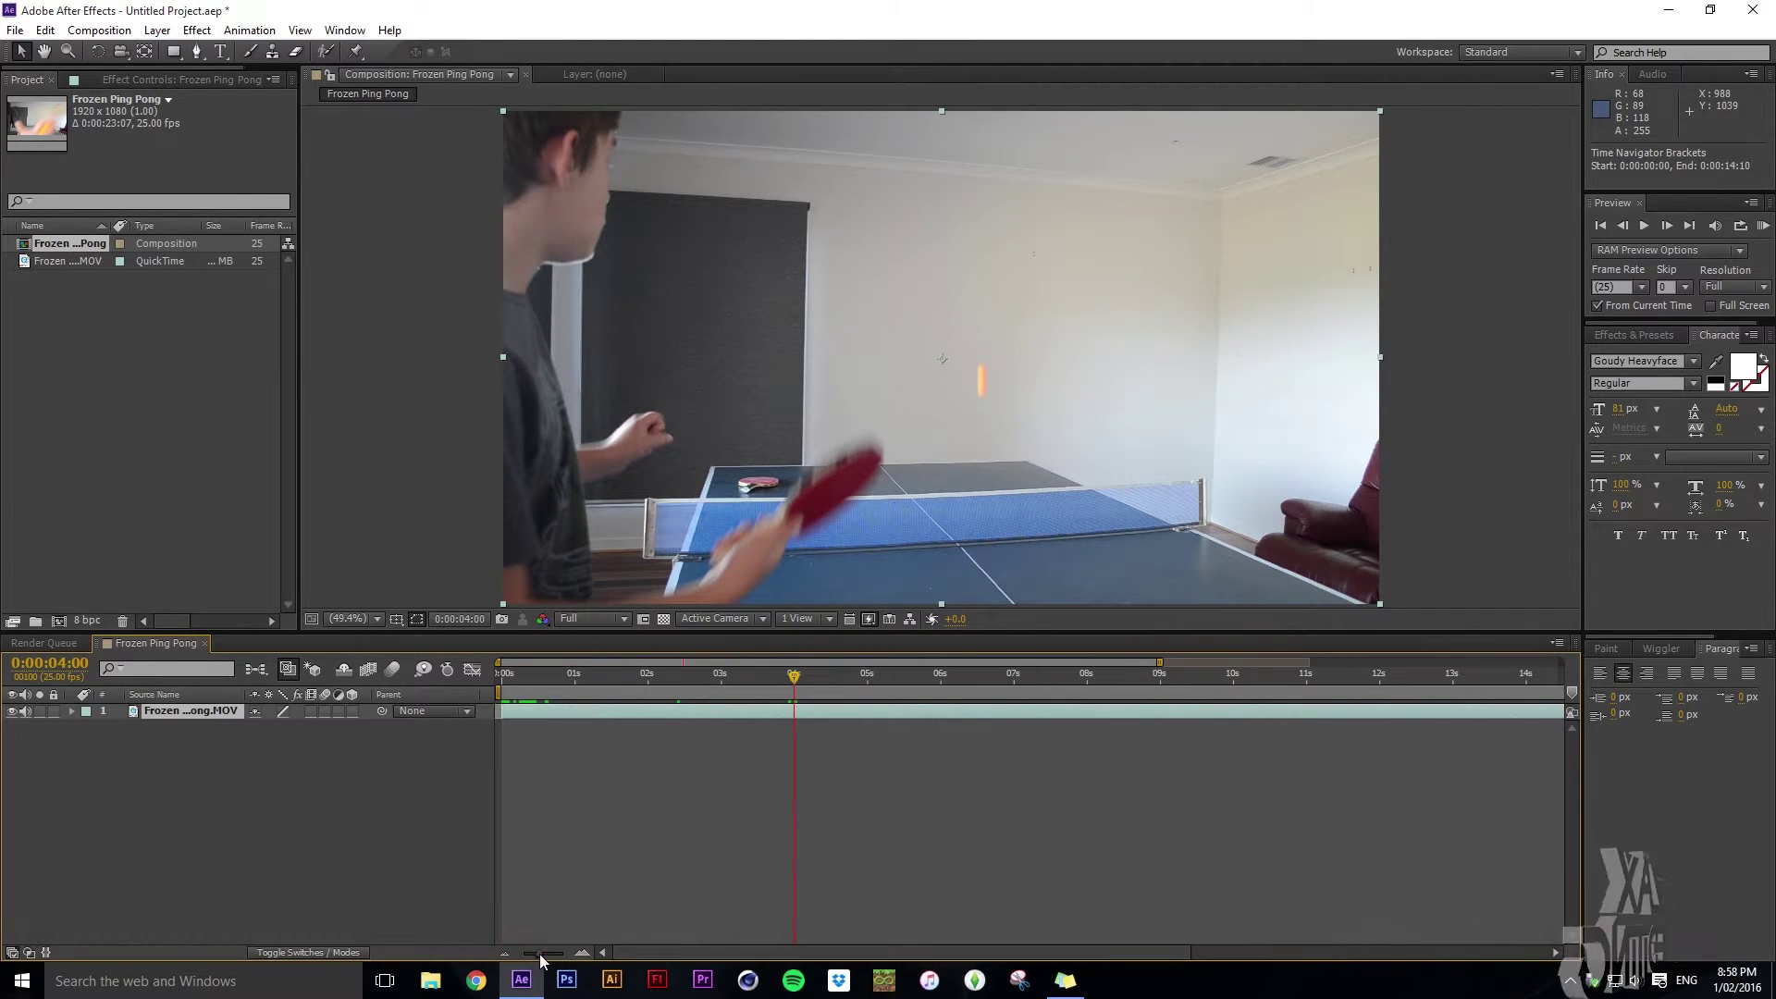
drag(792, 682, 788, 680)
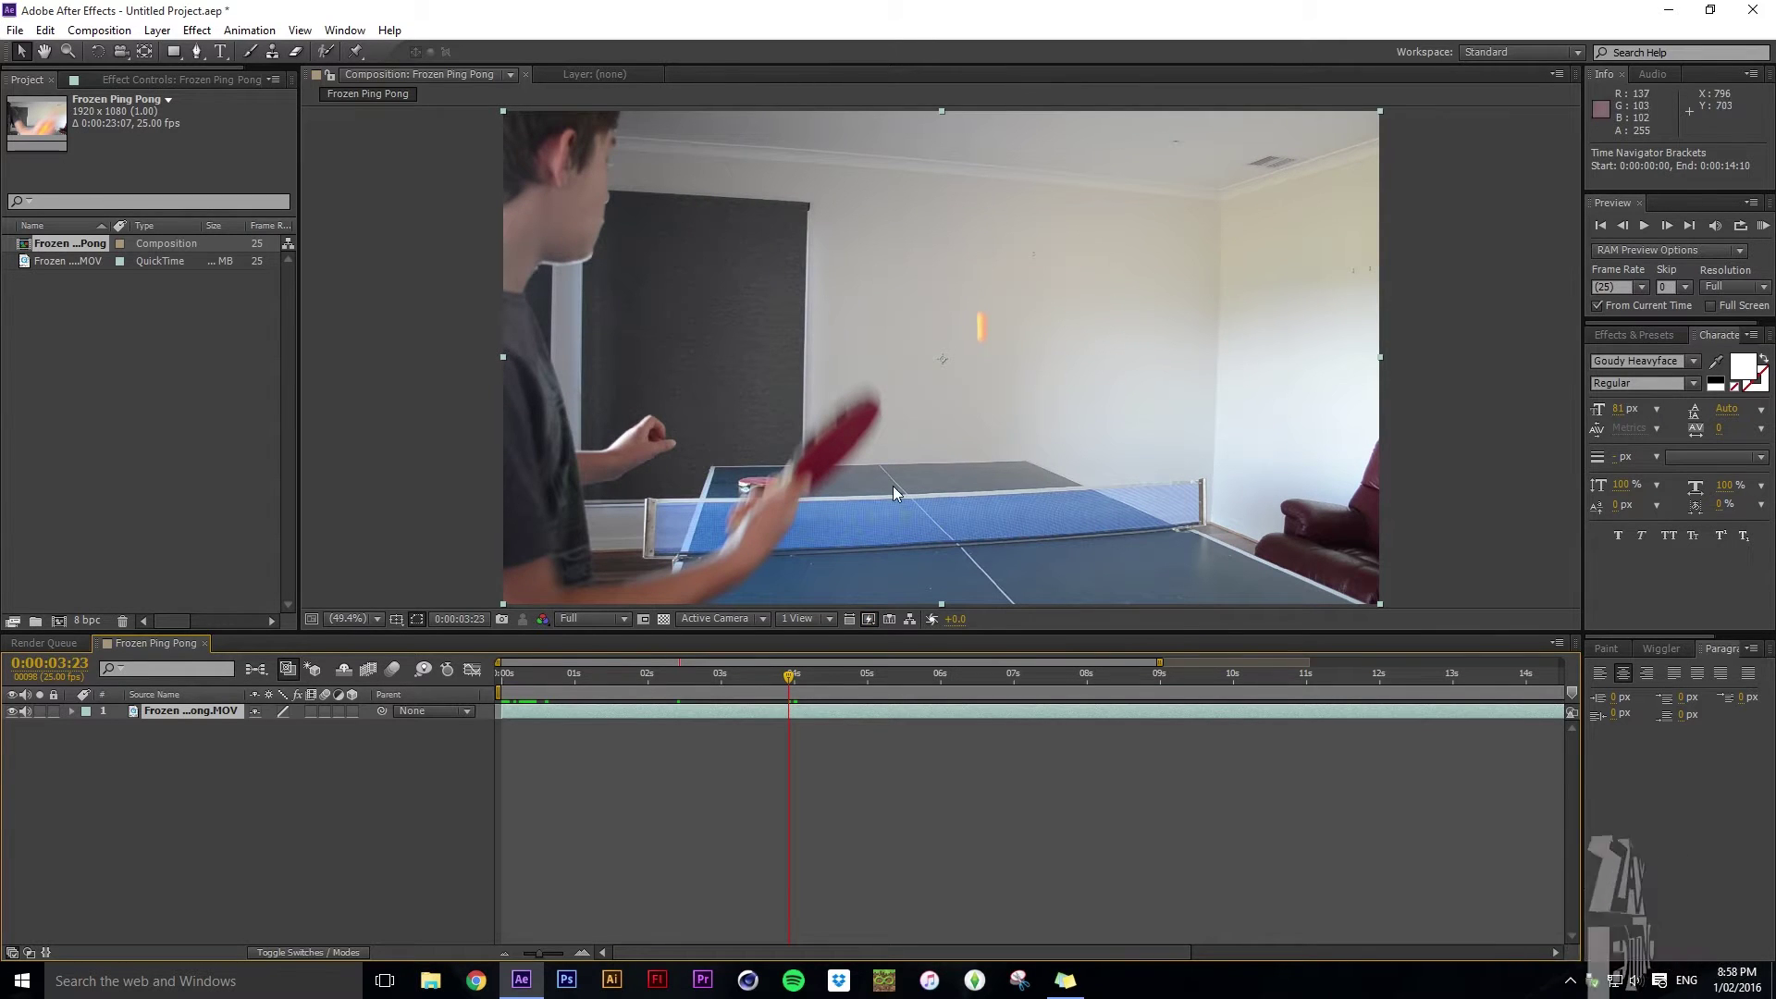
drag(540, 952, 566, 953)
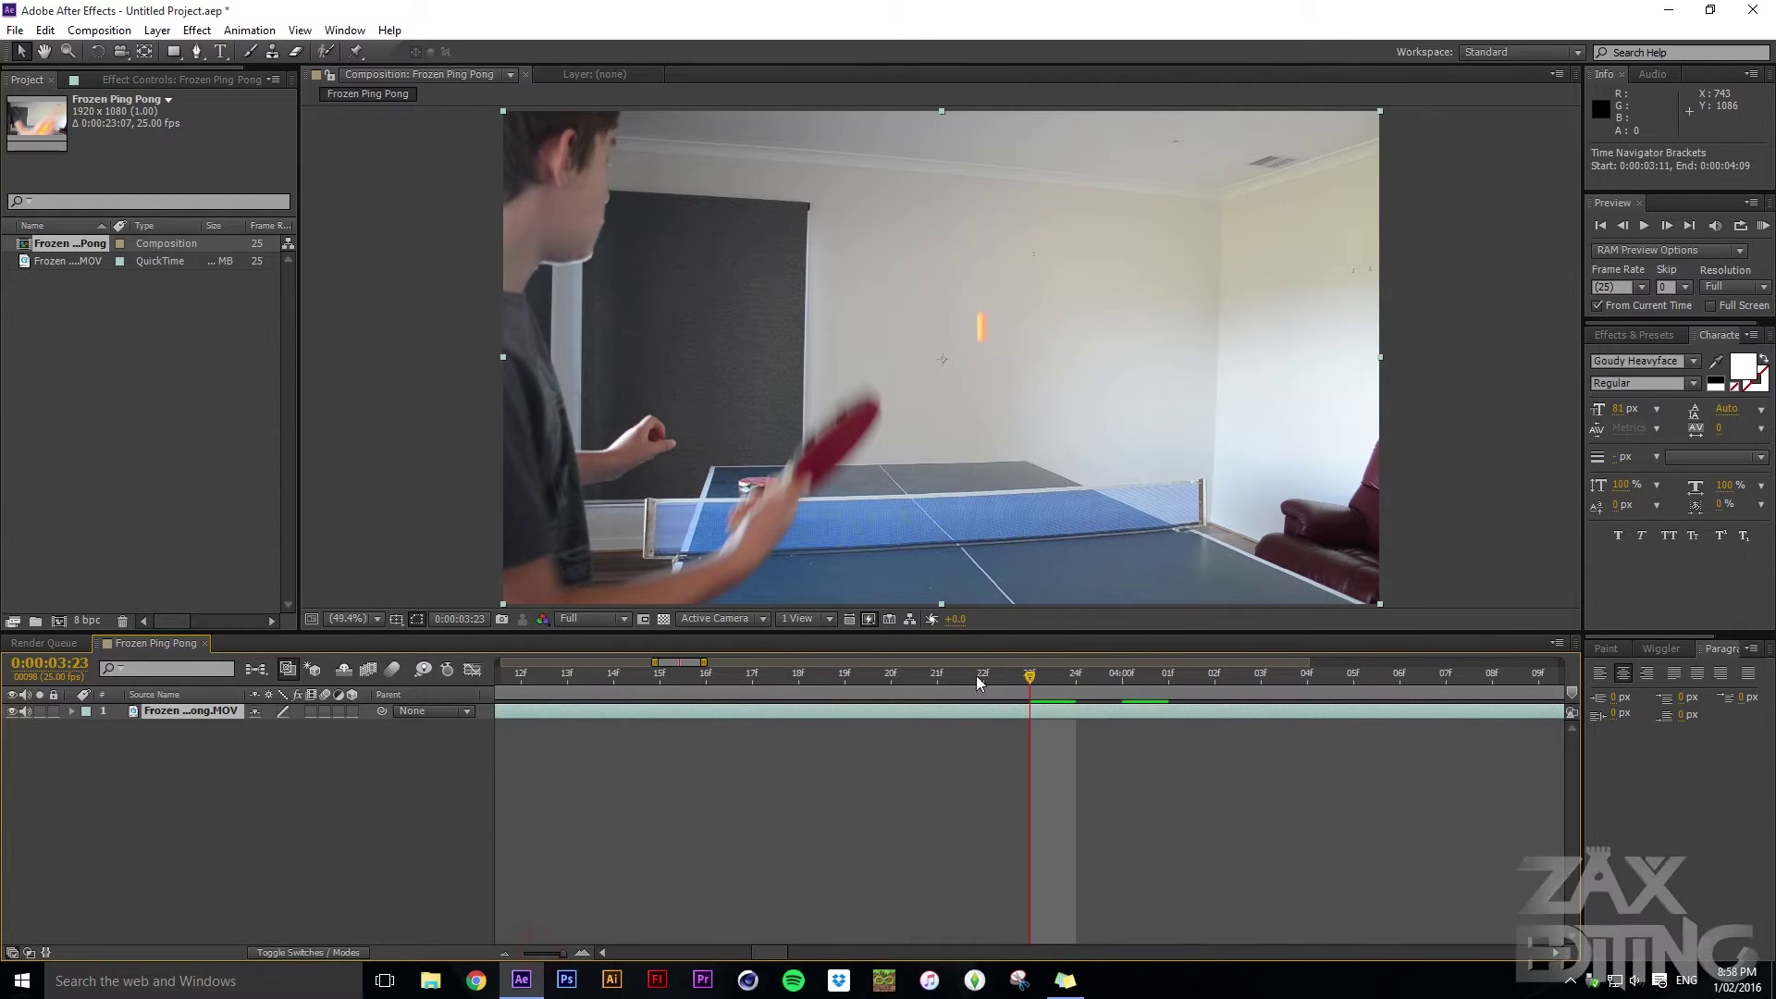
drag(1034, 682, 1527, 683)
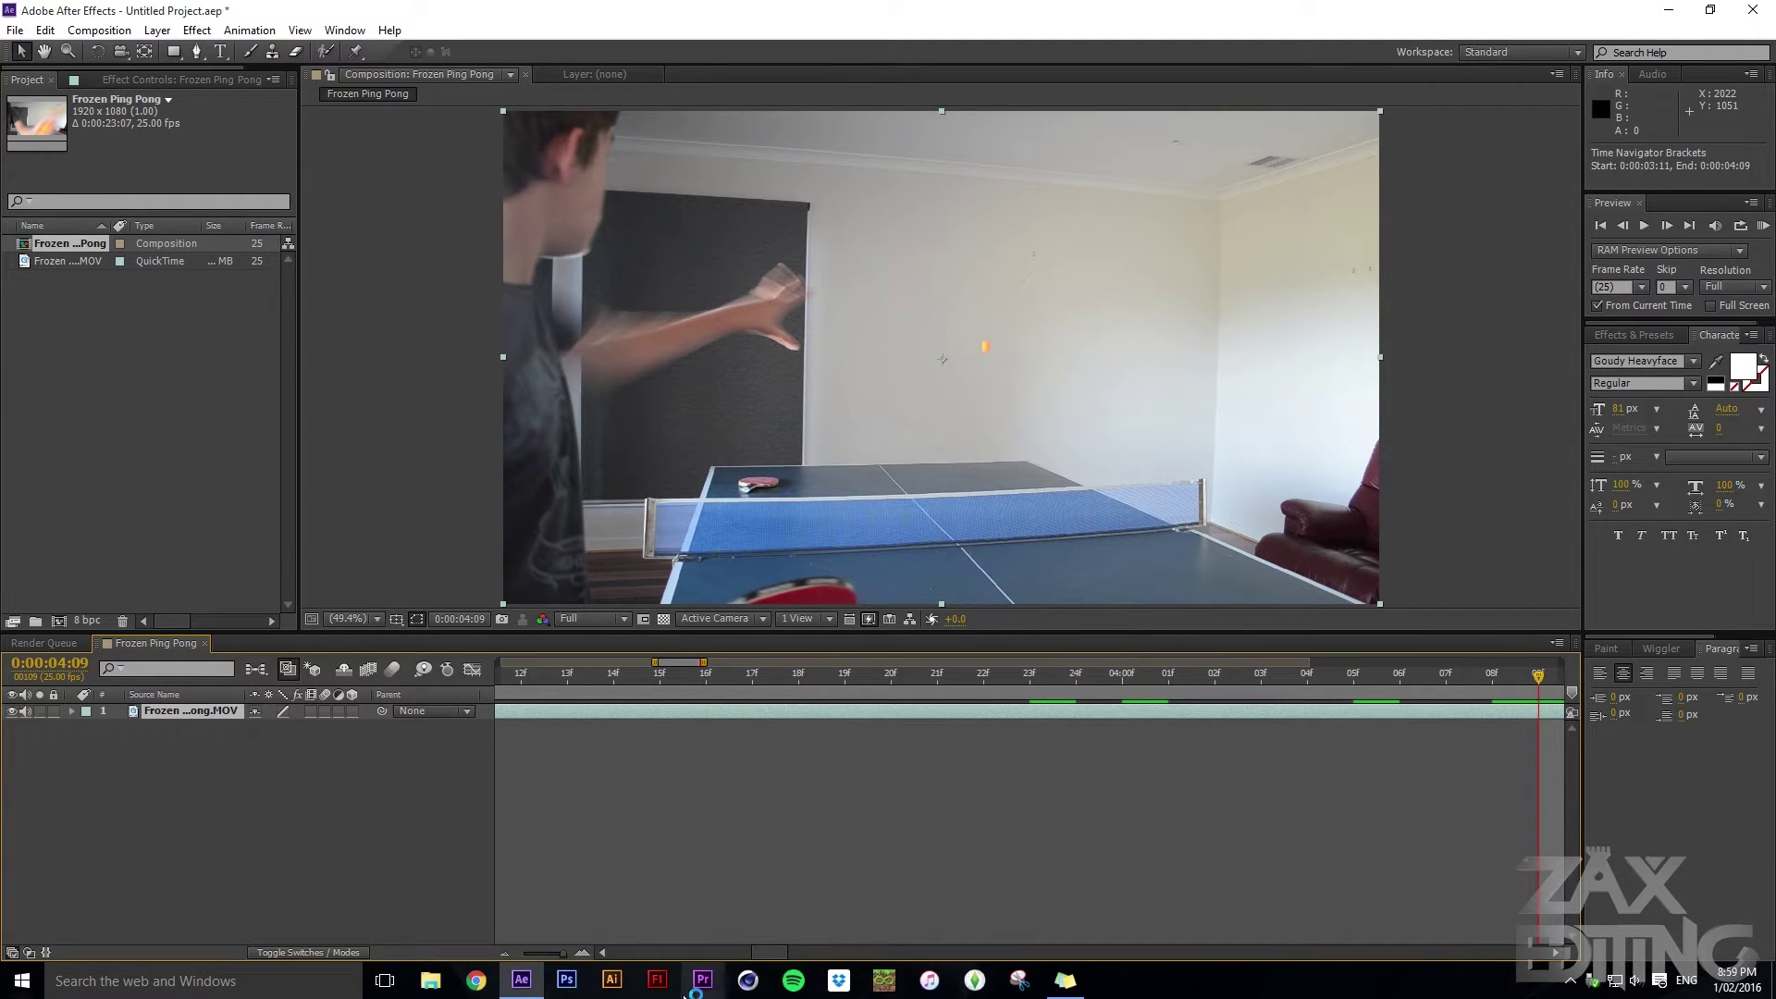
drag(764, 953, 784, 962)
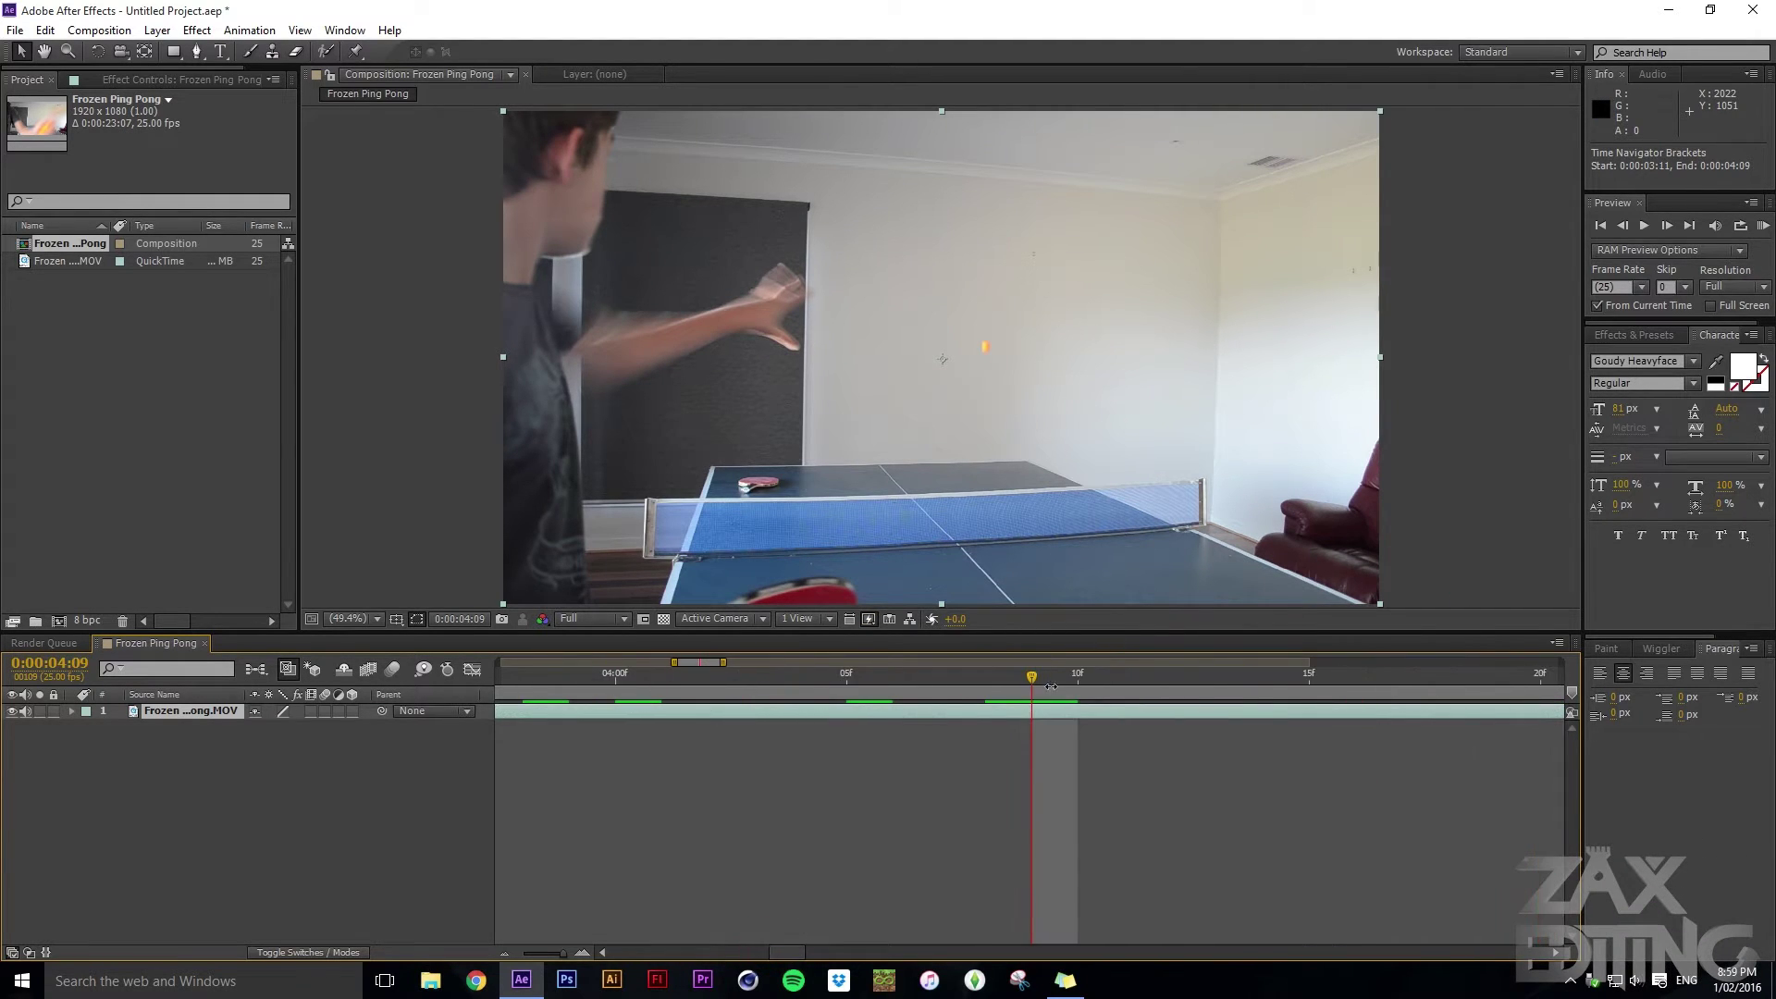
drag(1035, 674, 1108, 678)
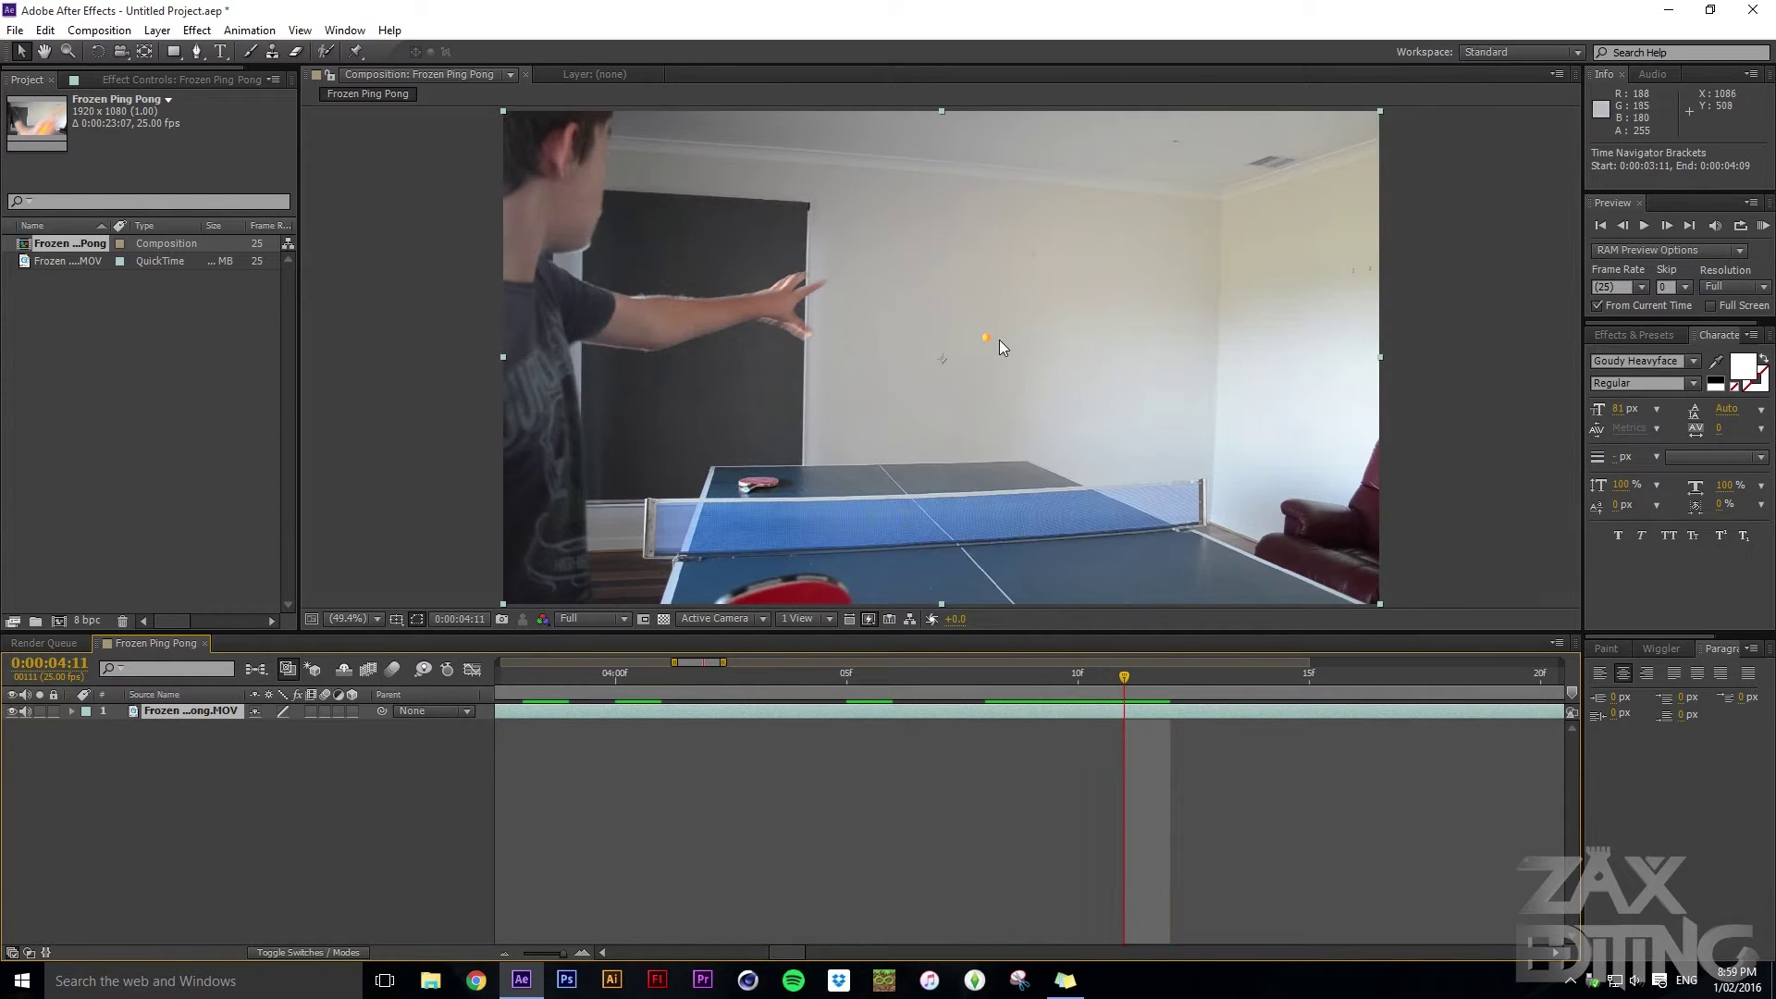
scroll(991, 335, up, 8)
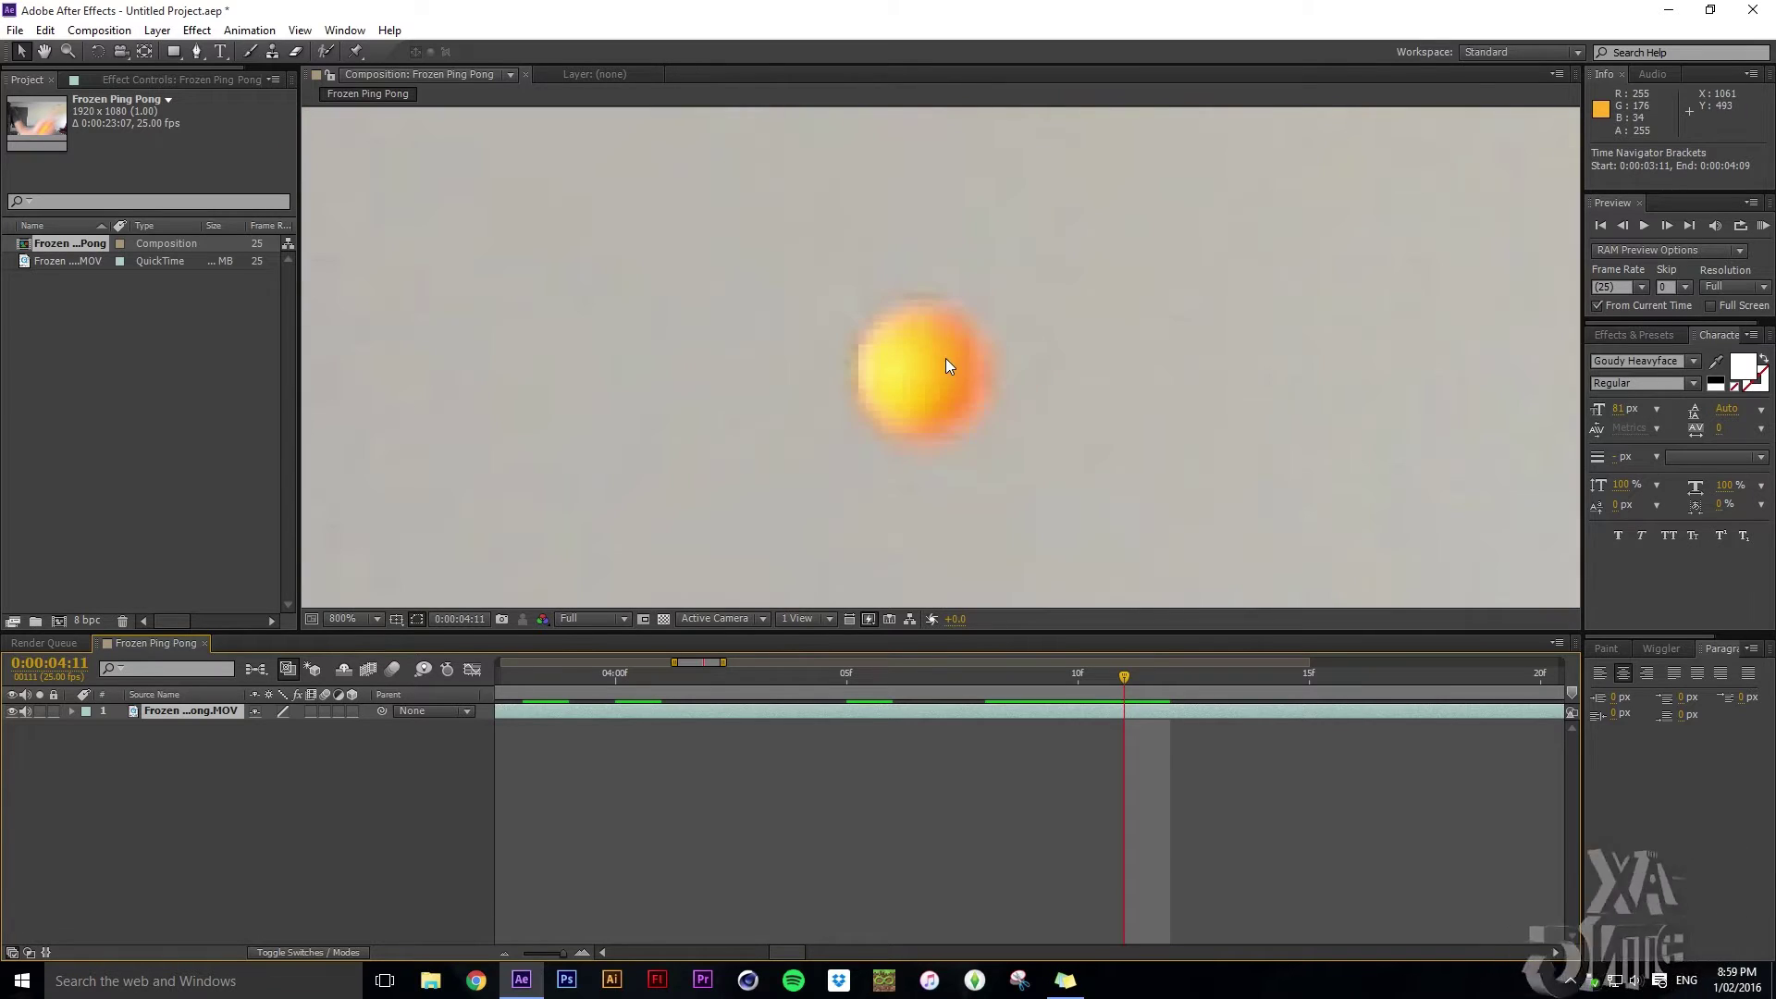
scroll(946, 358, down, 9)
scroll(927, 376, up, 2)
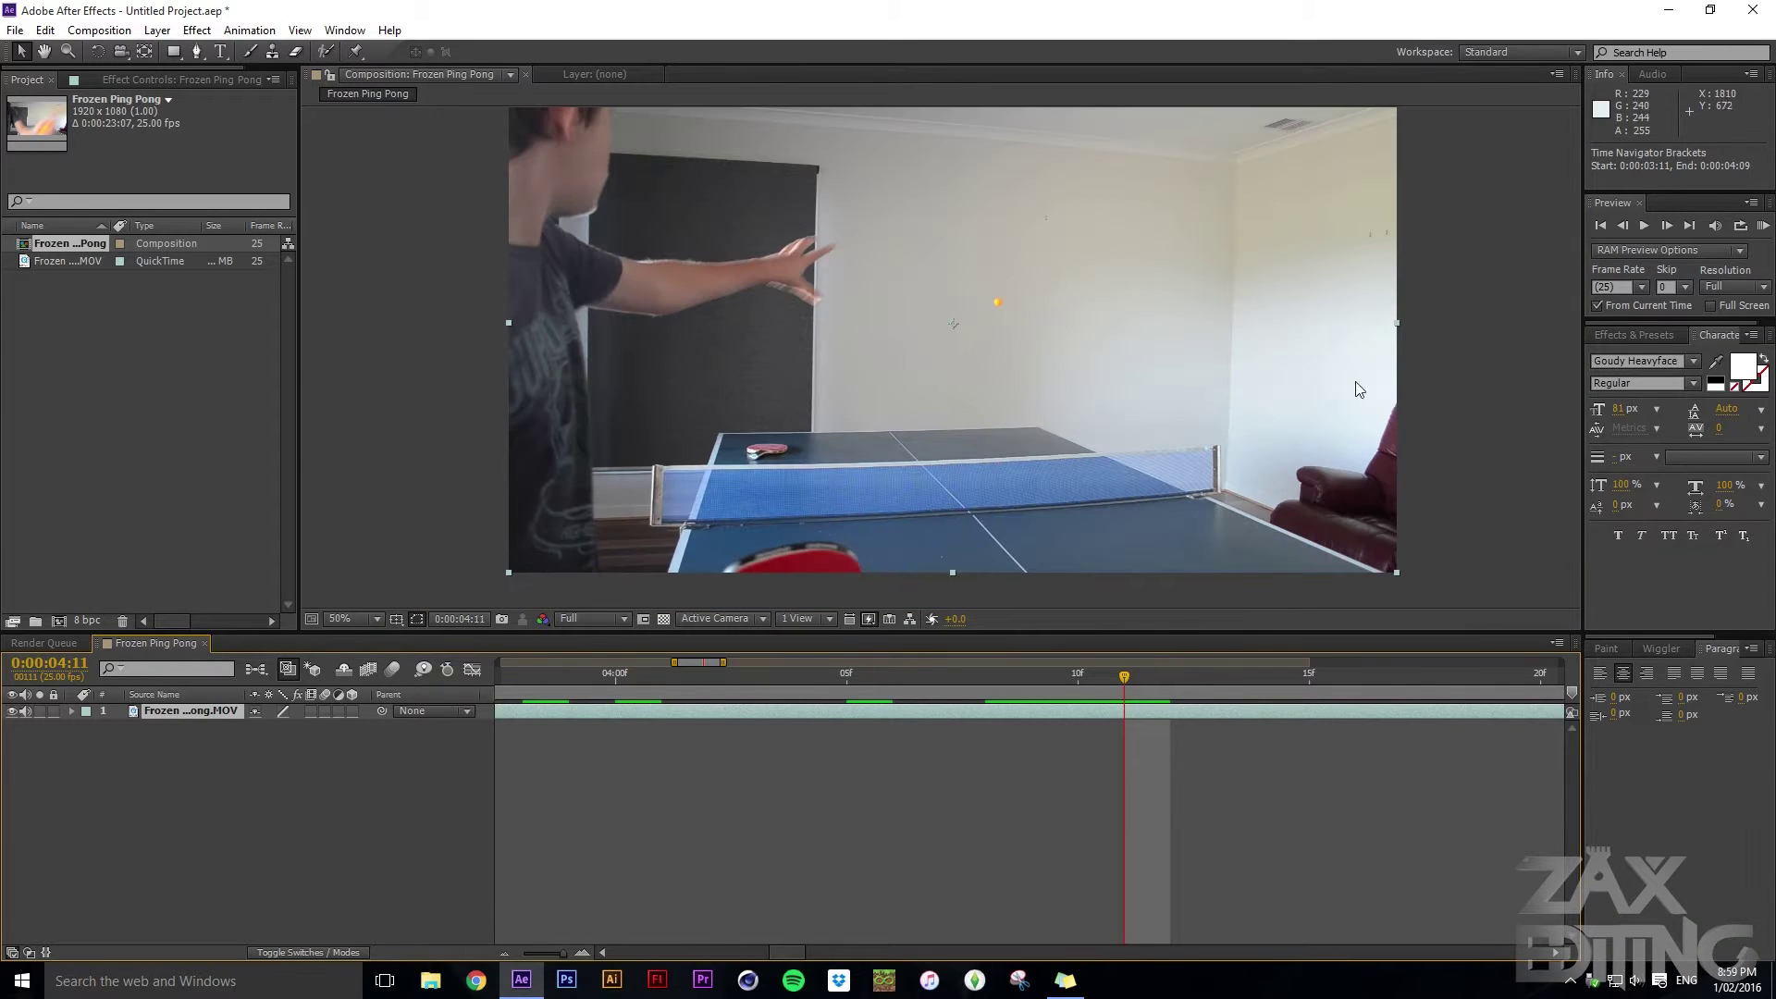
click(1458, 307)
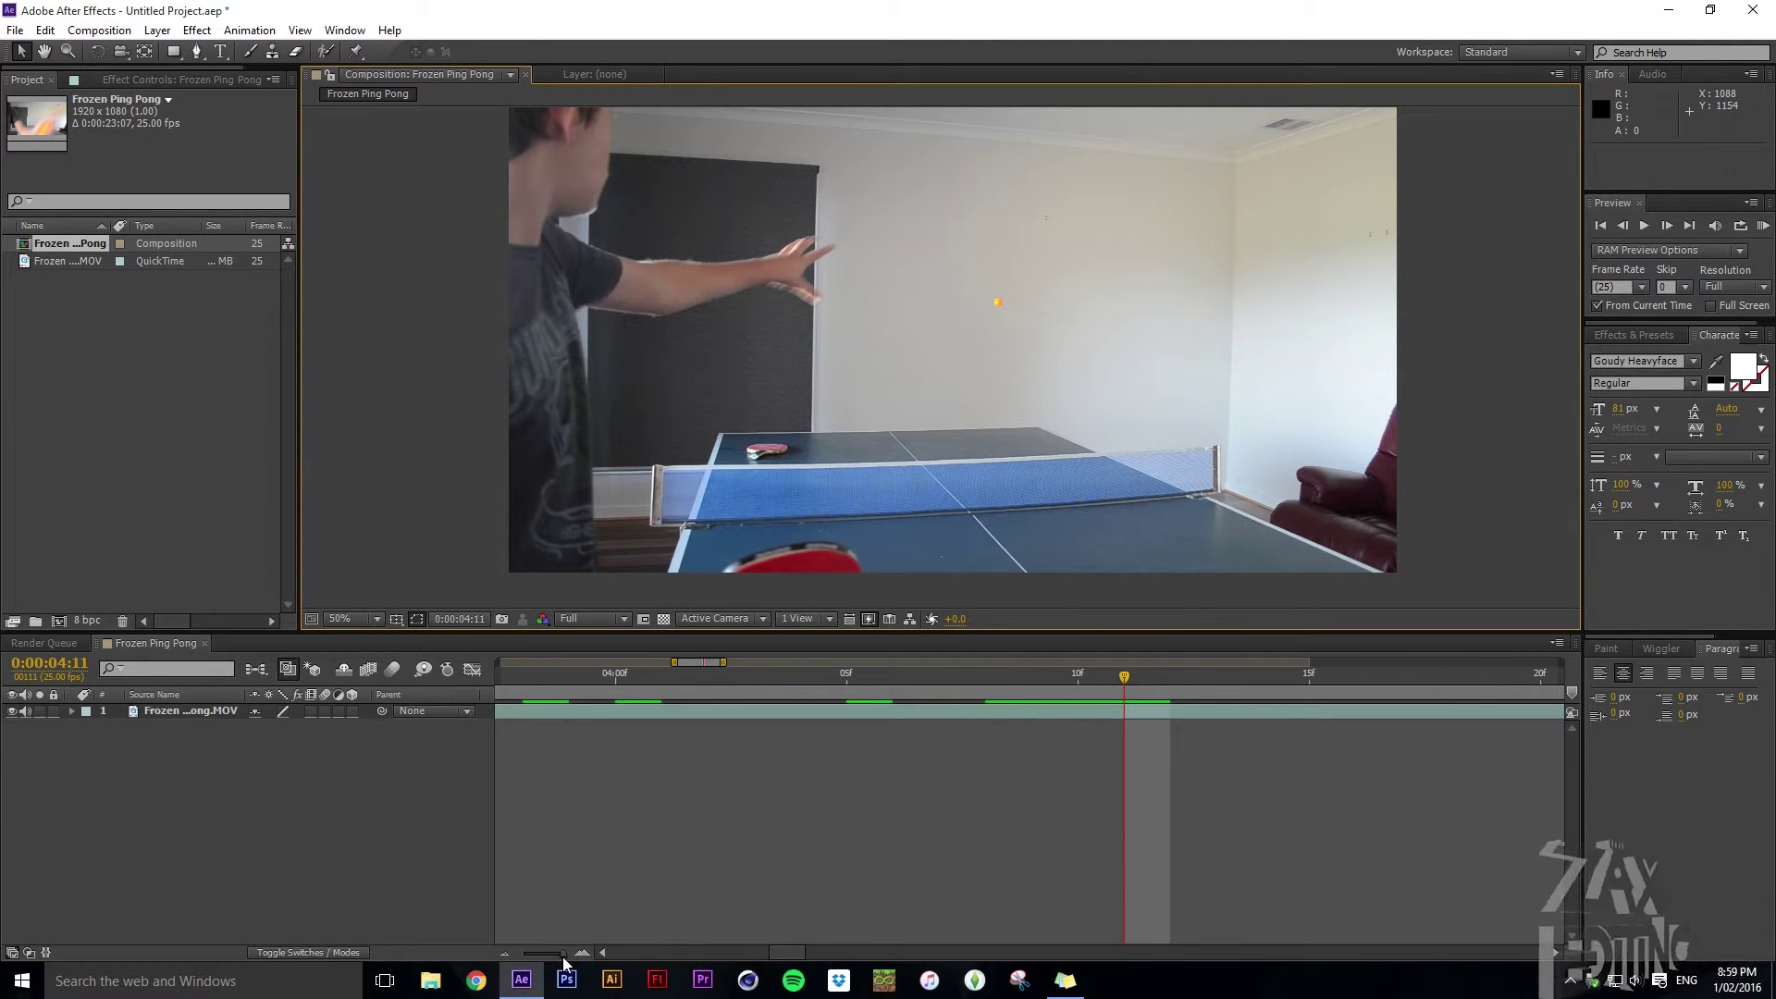
Duplicate the footage layer and trim the start of the upper copy to 0:00:04:11
drag(561, 952, 541, 952)
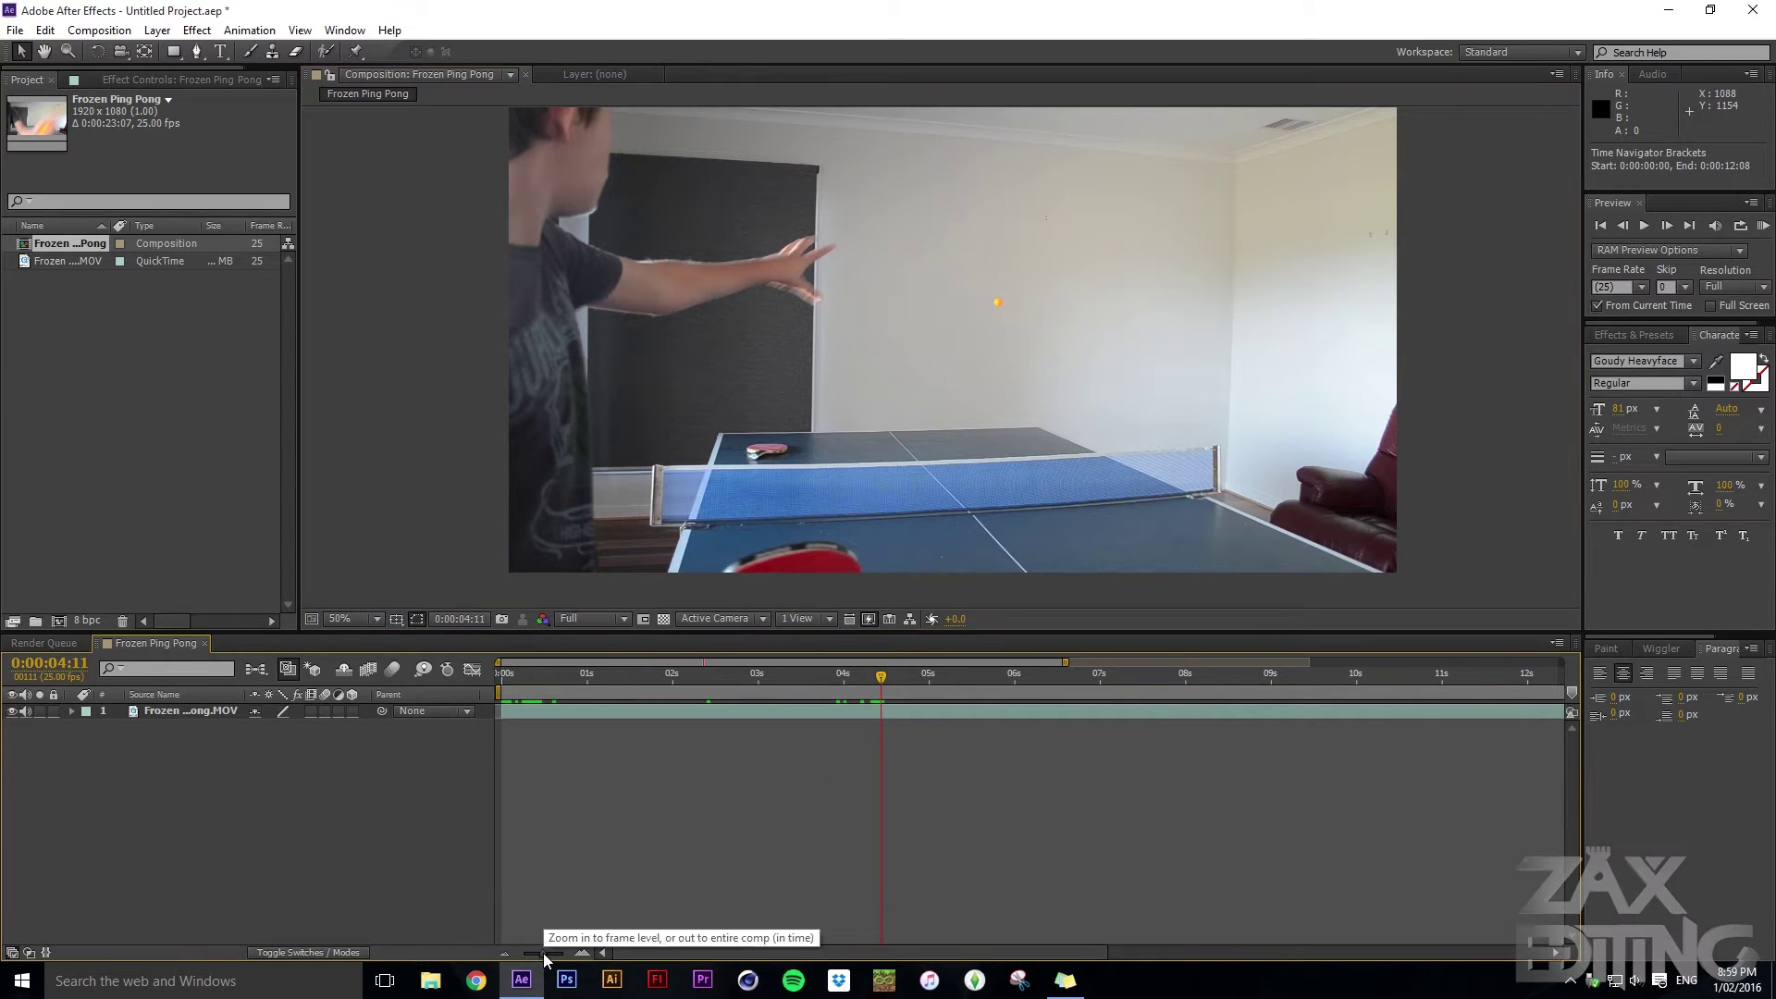
click(881, 710)
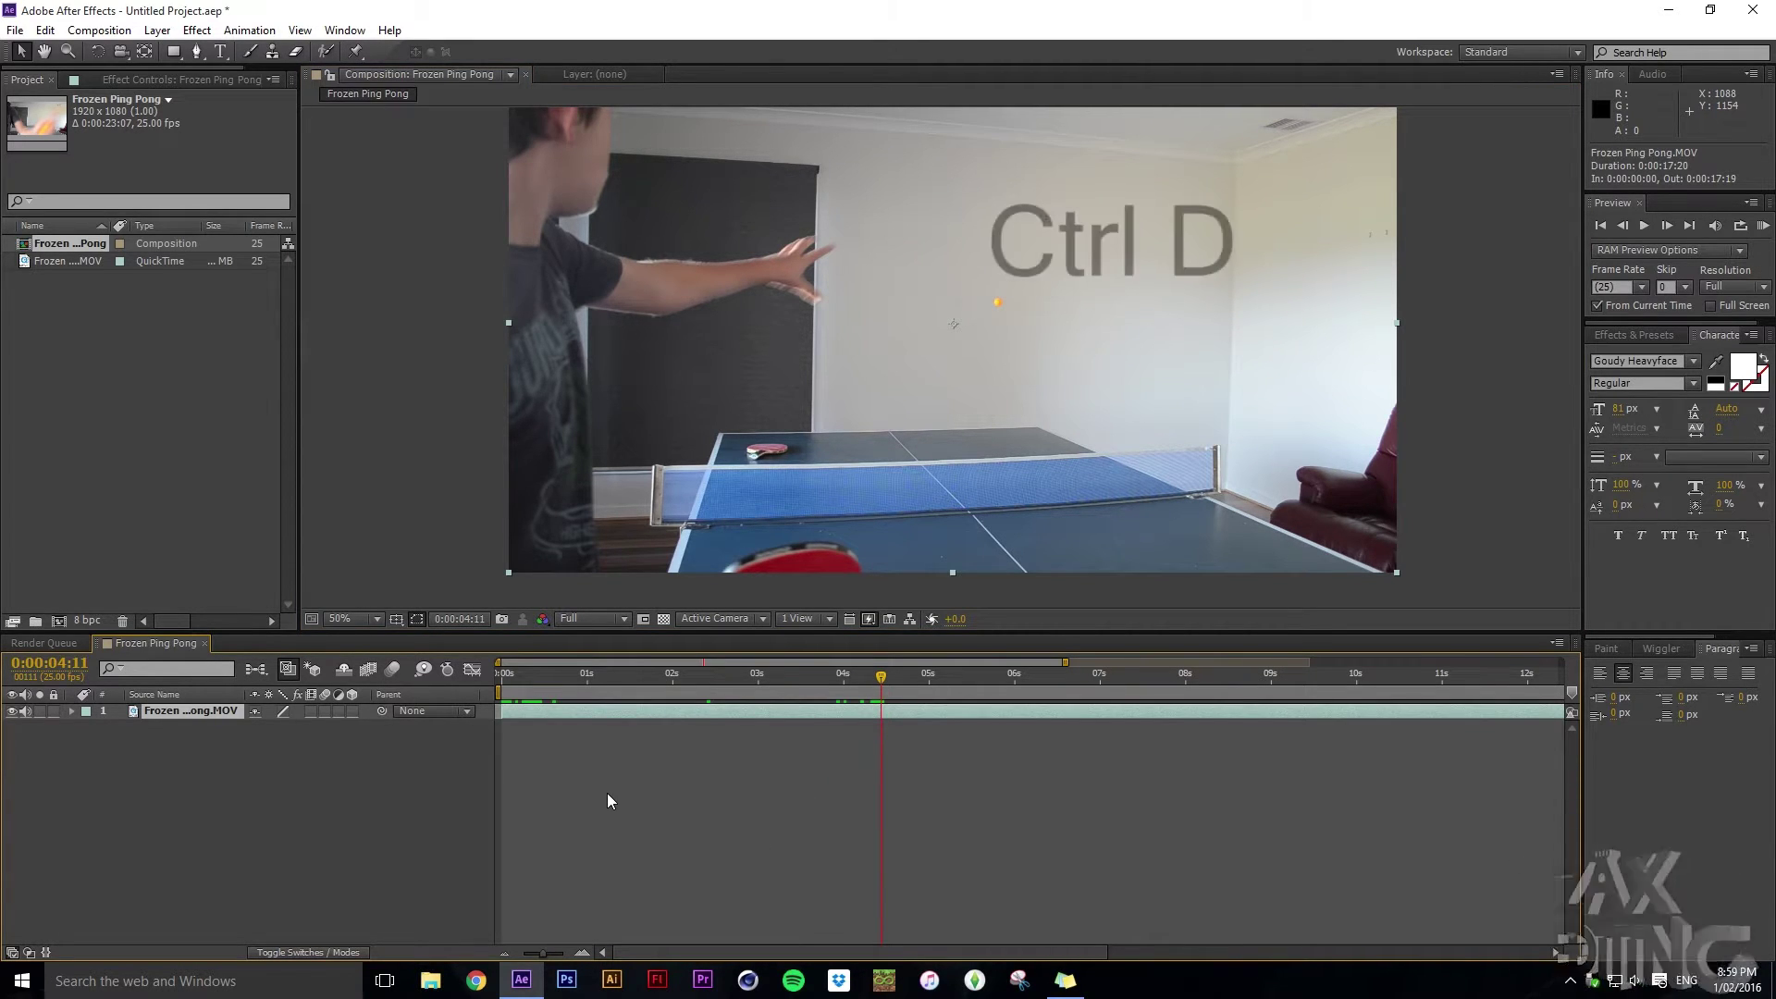
key(ctrl+d)
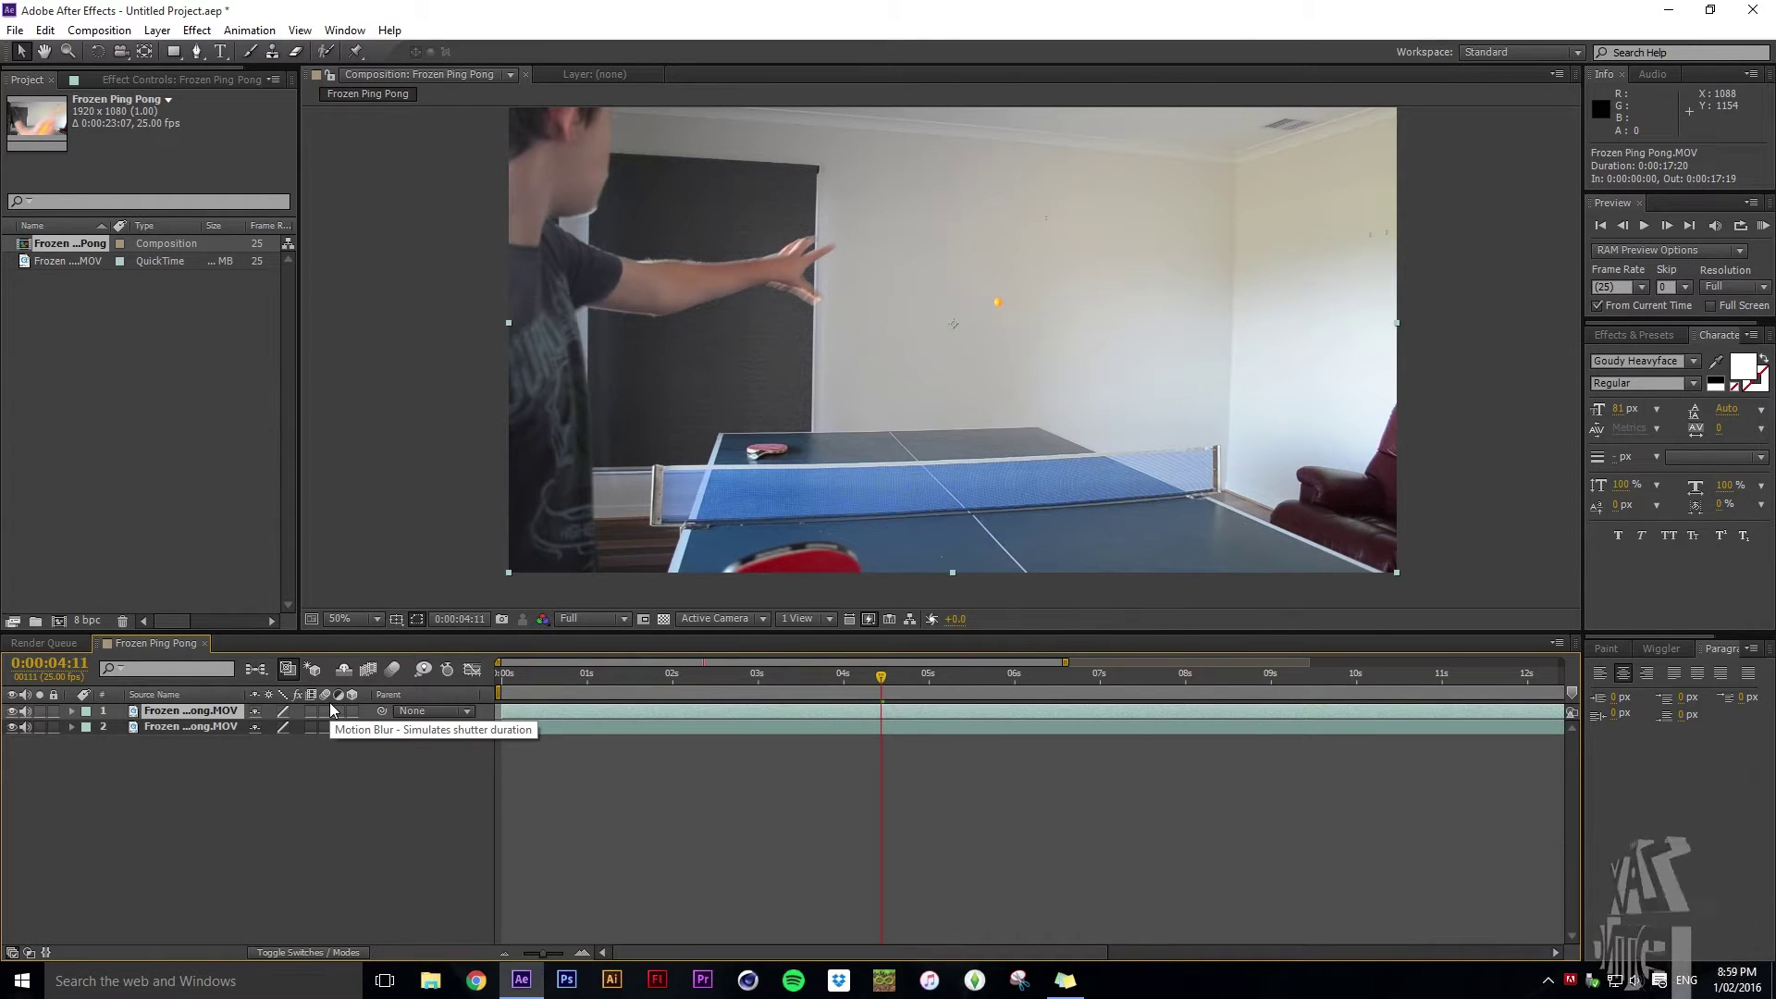
key(alt+bracketleft)
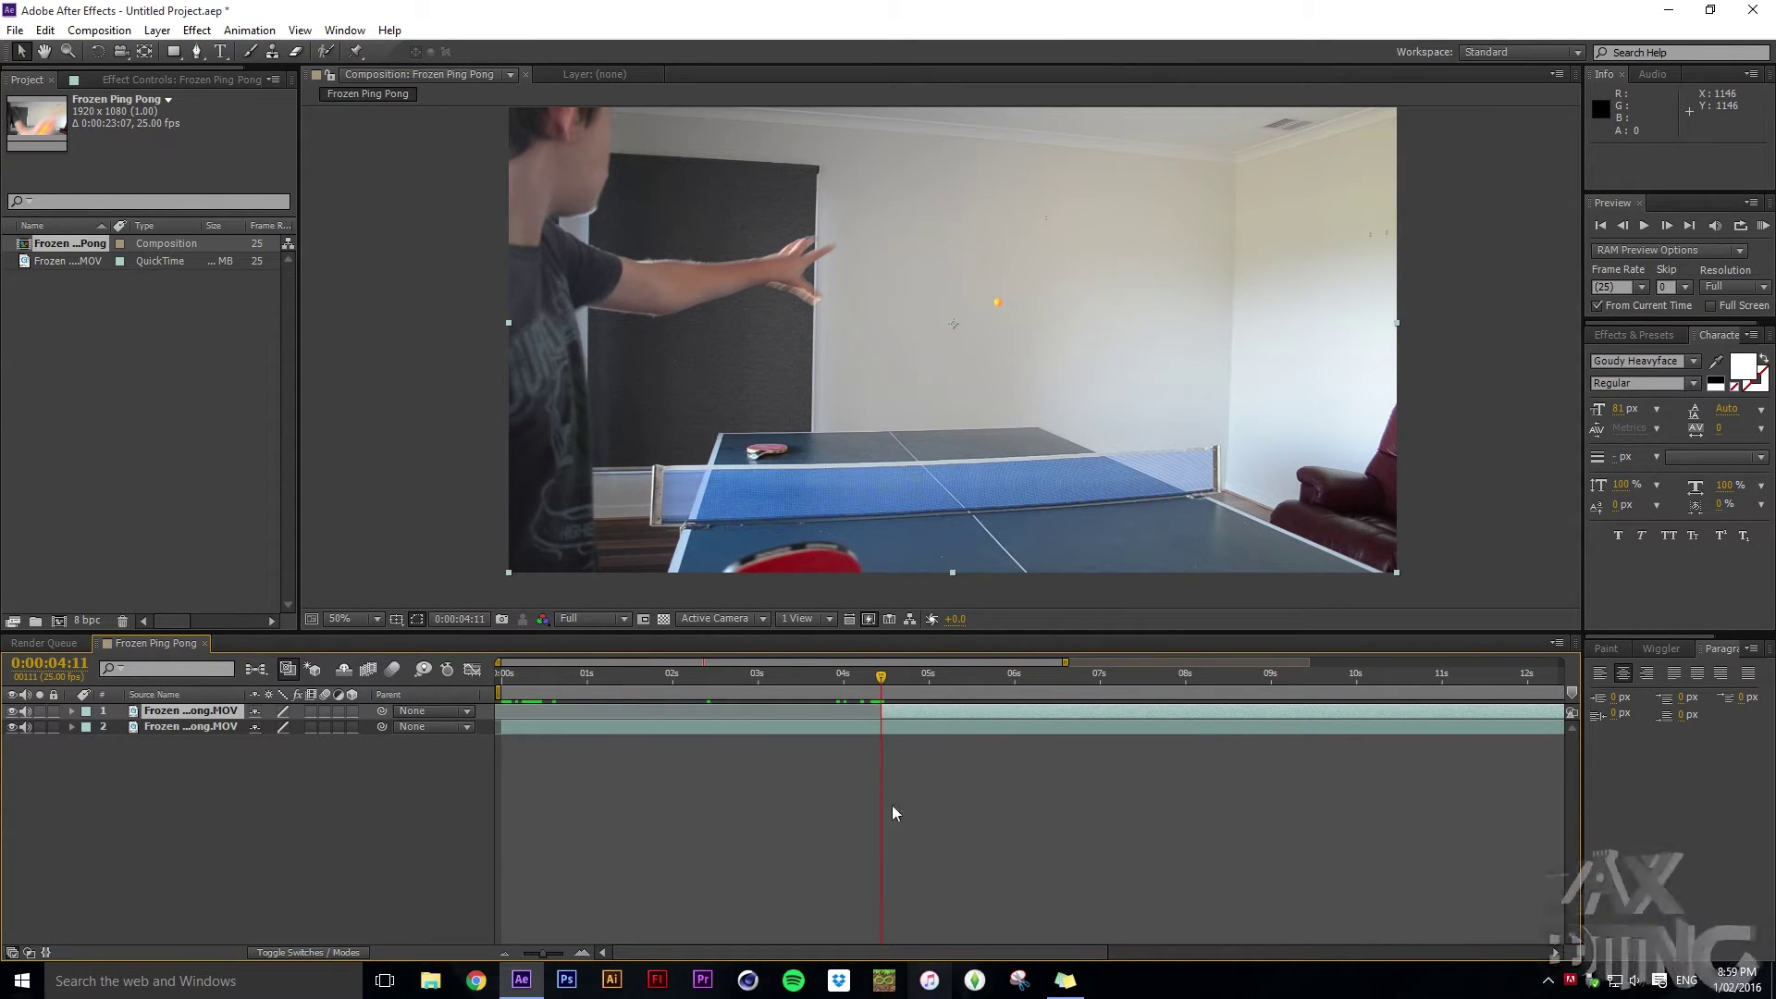
Draw a circular Ellipse mask about 21 px wide around the ball on the upper layer and nudge it upward to centre it on the ball
click(174, 52)
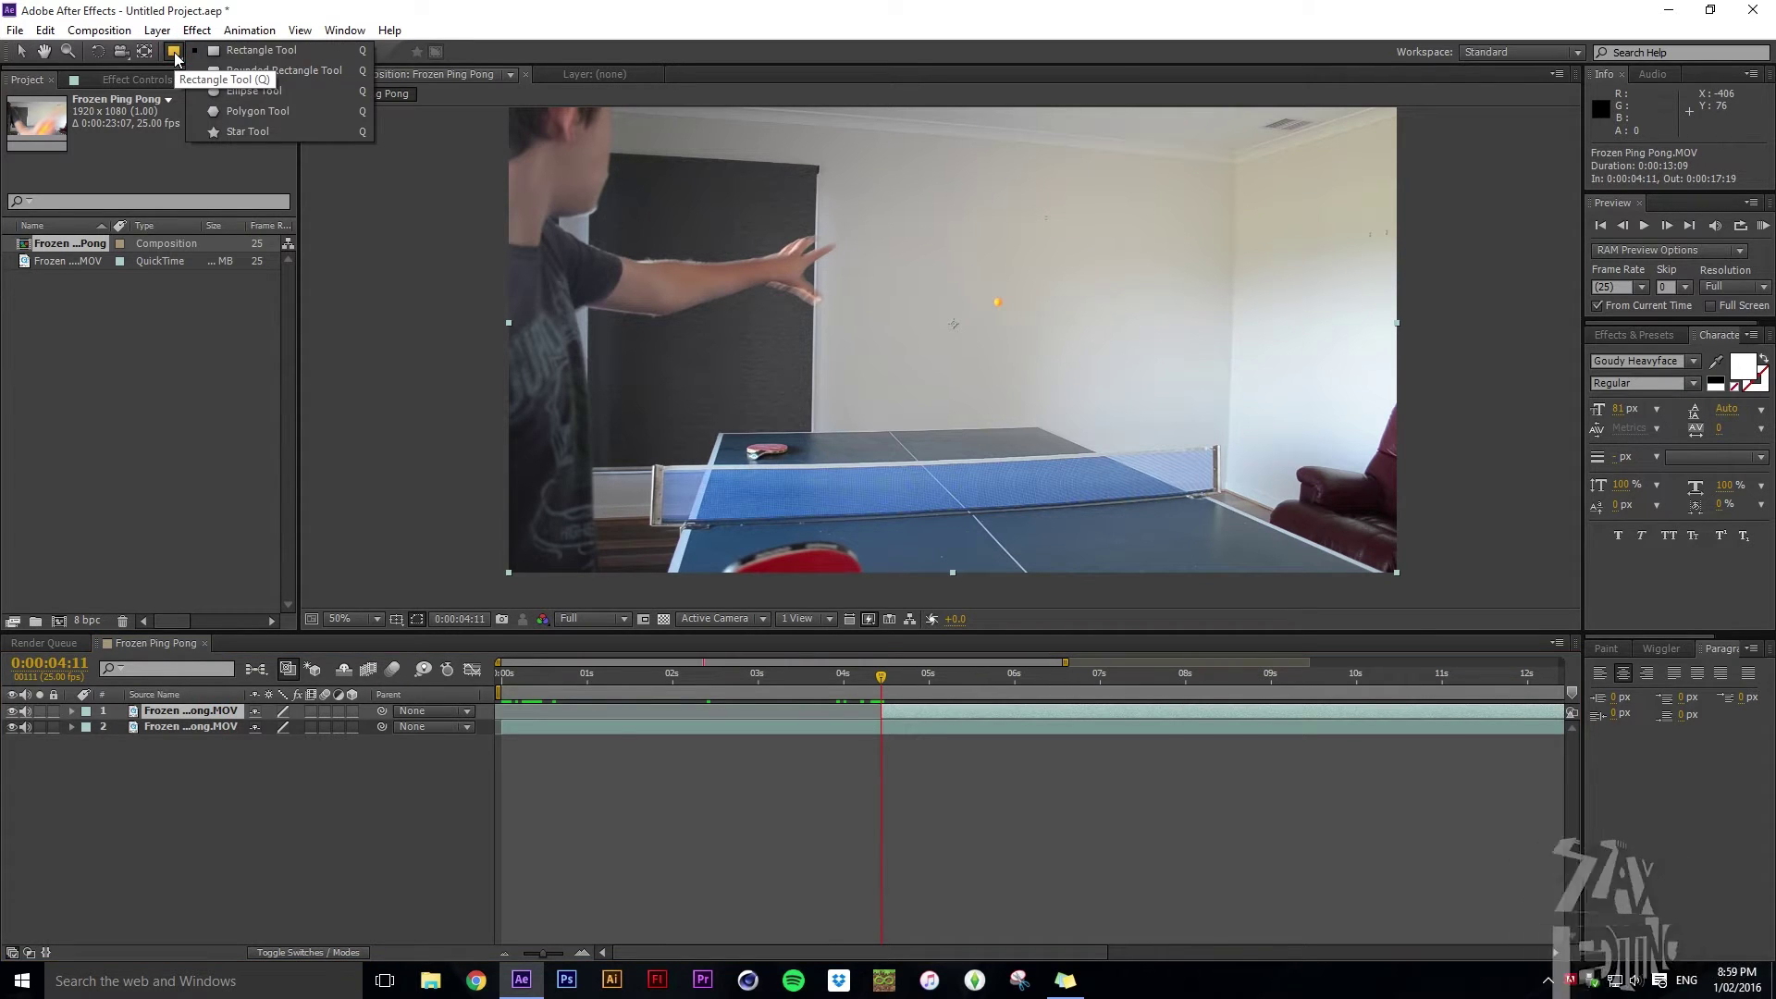
click(251, 90)
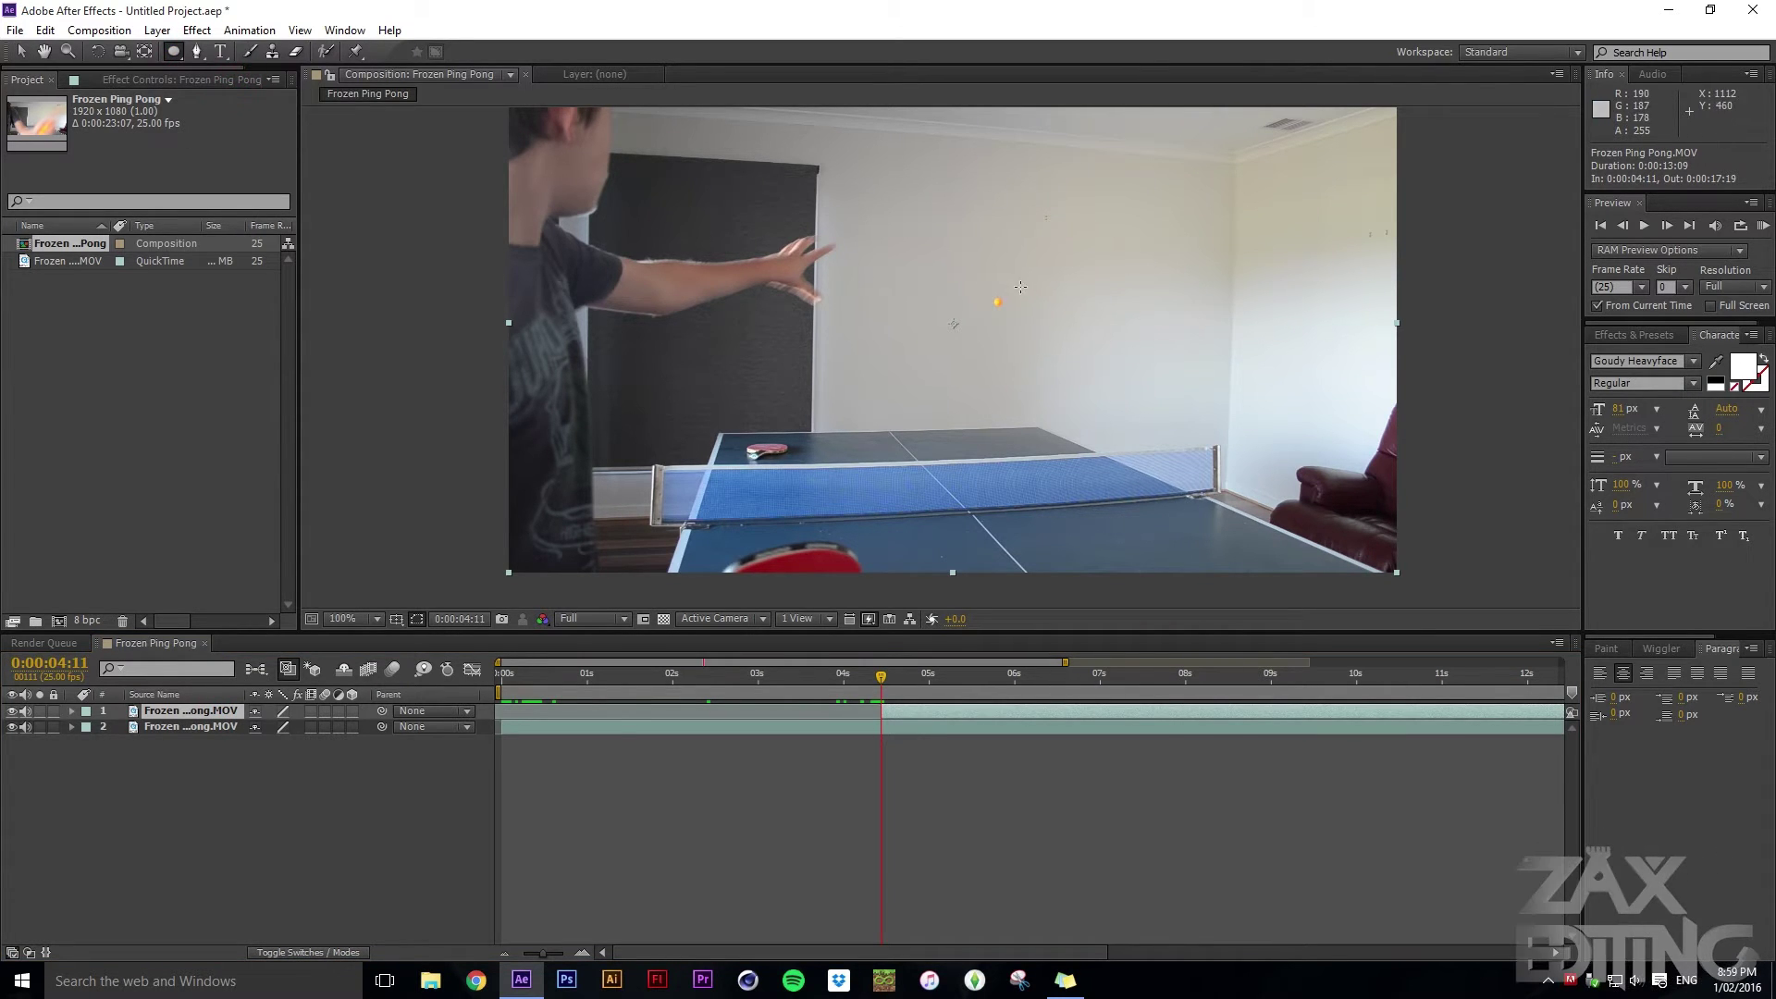
scroll(1020, 286, up, 5)
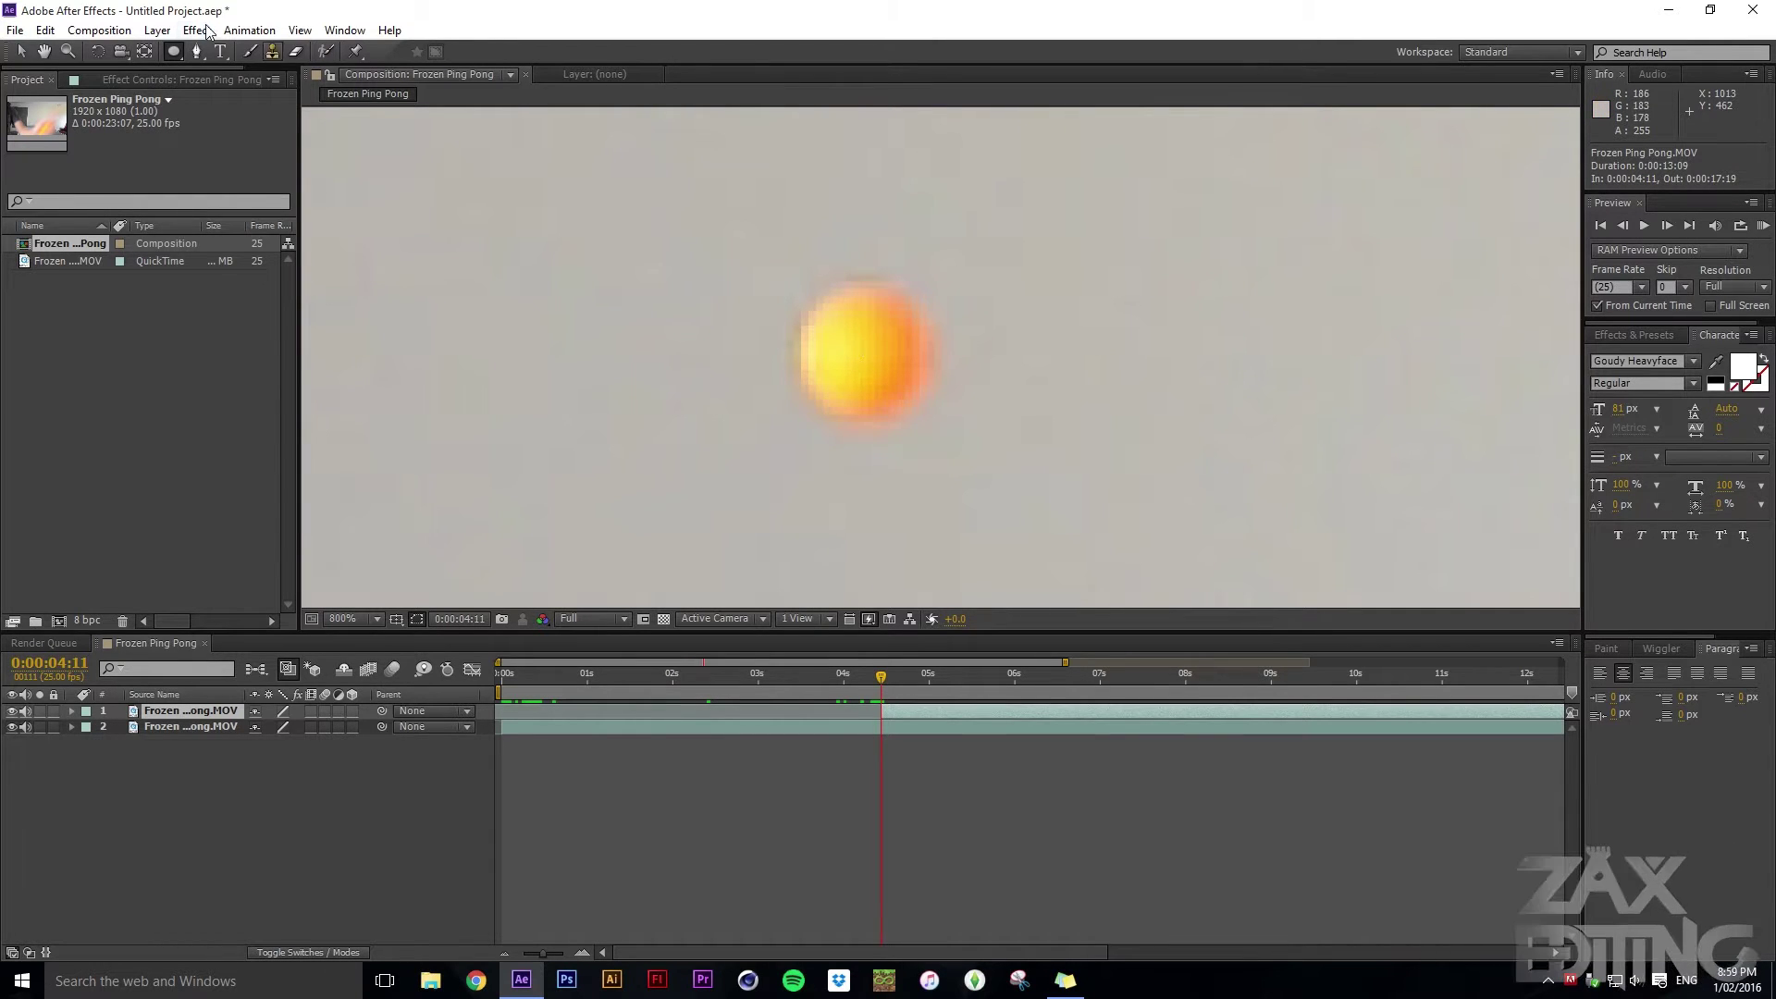
click(198, 52)
click(173, 51)
key(ctrl+z)
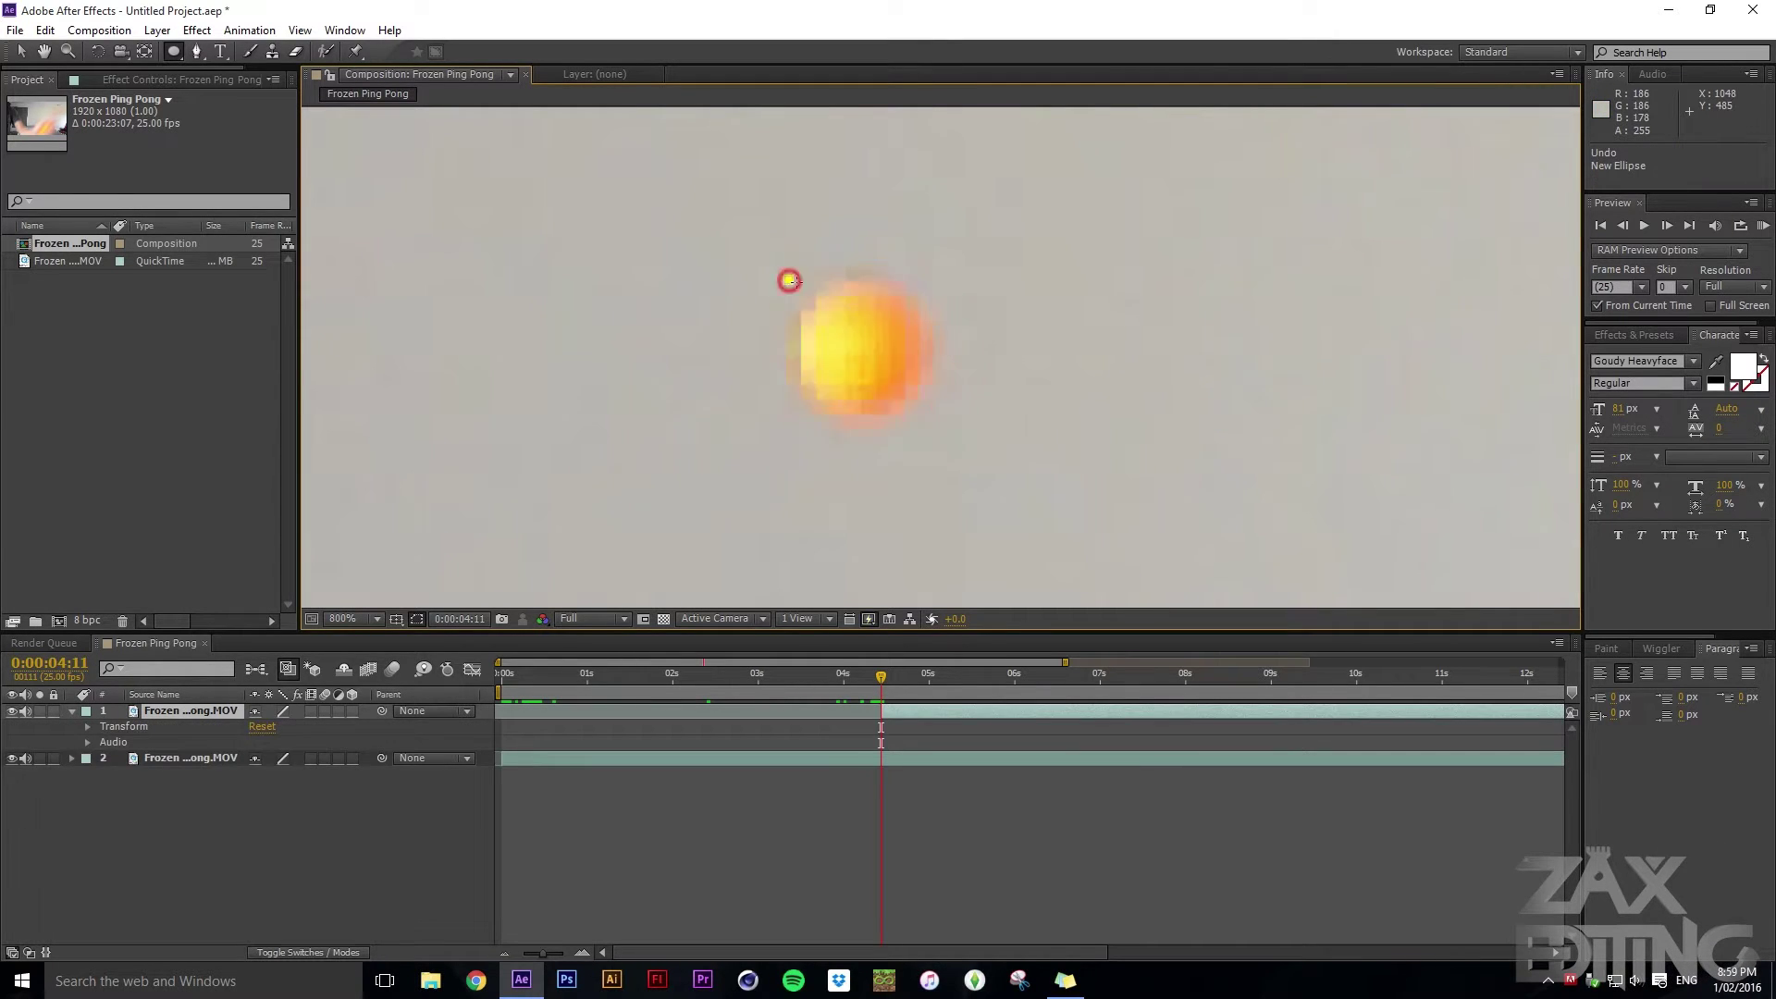
drag(789, 280, 941, 432)
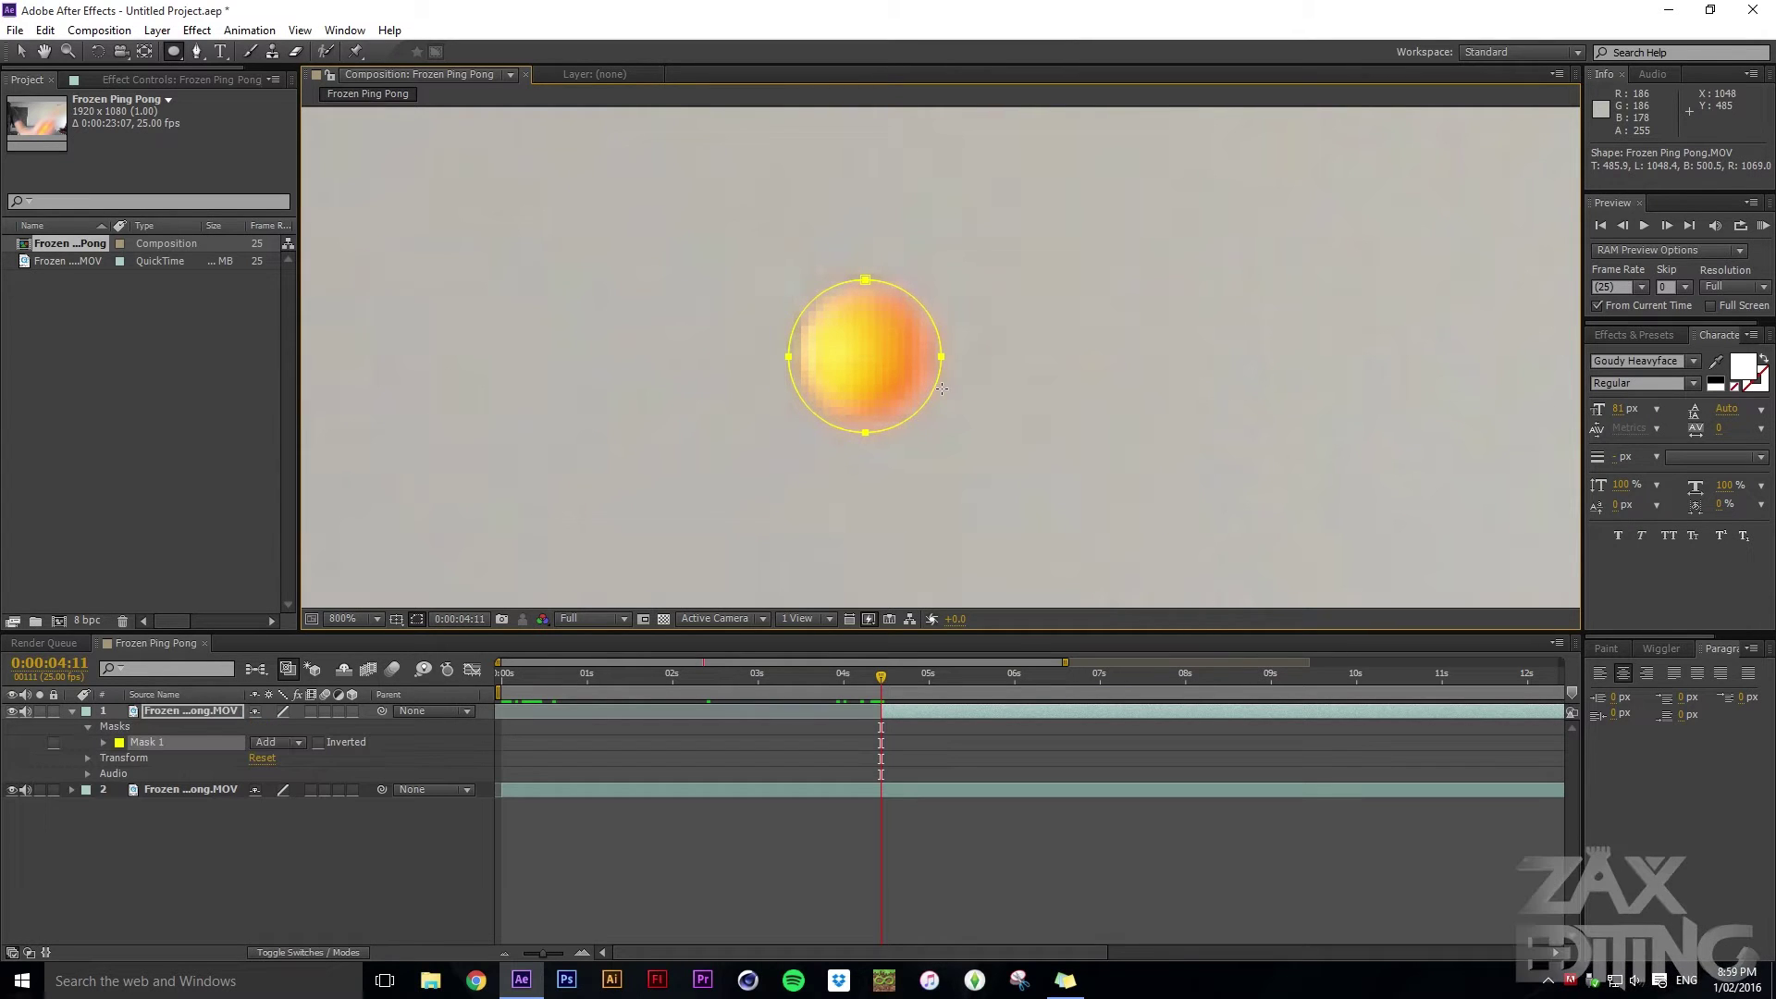
click(18, 54)
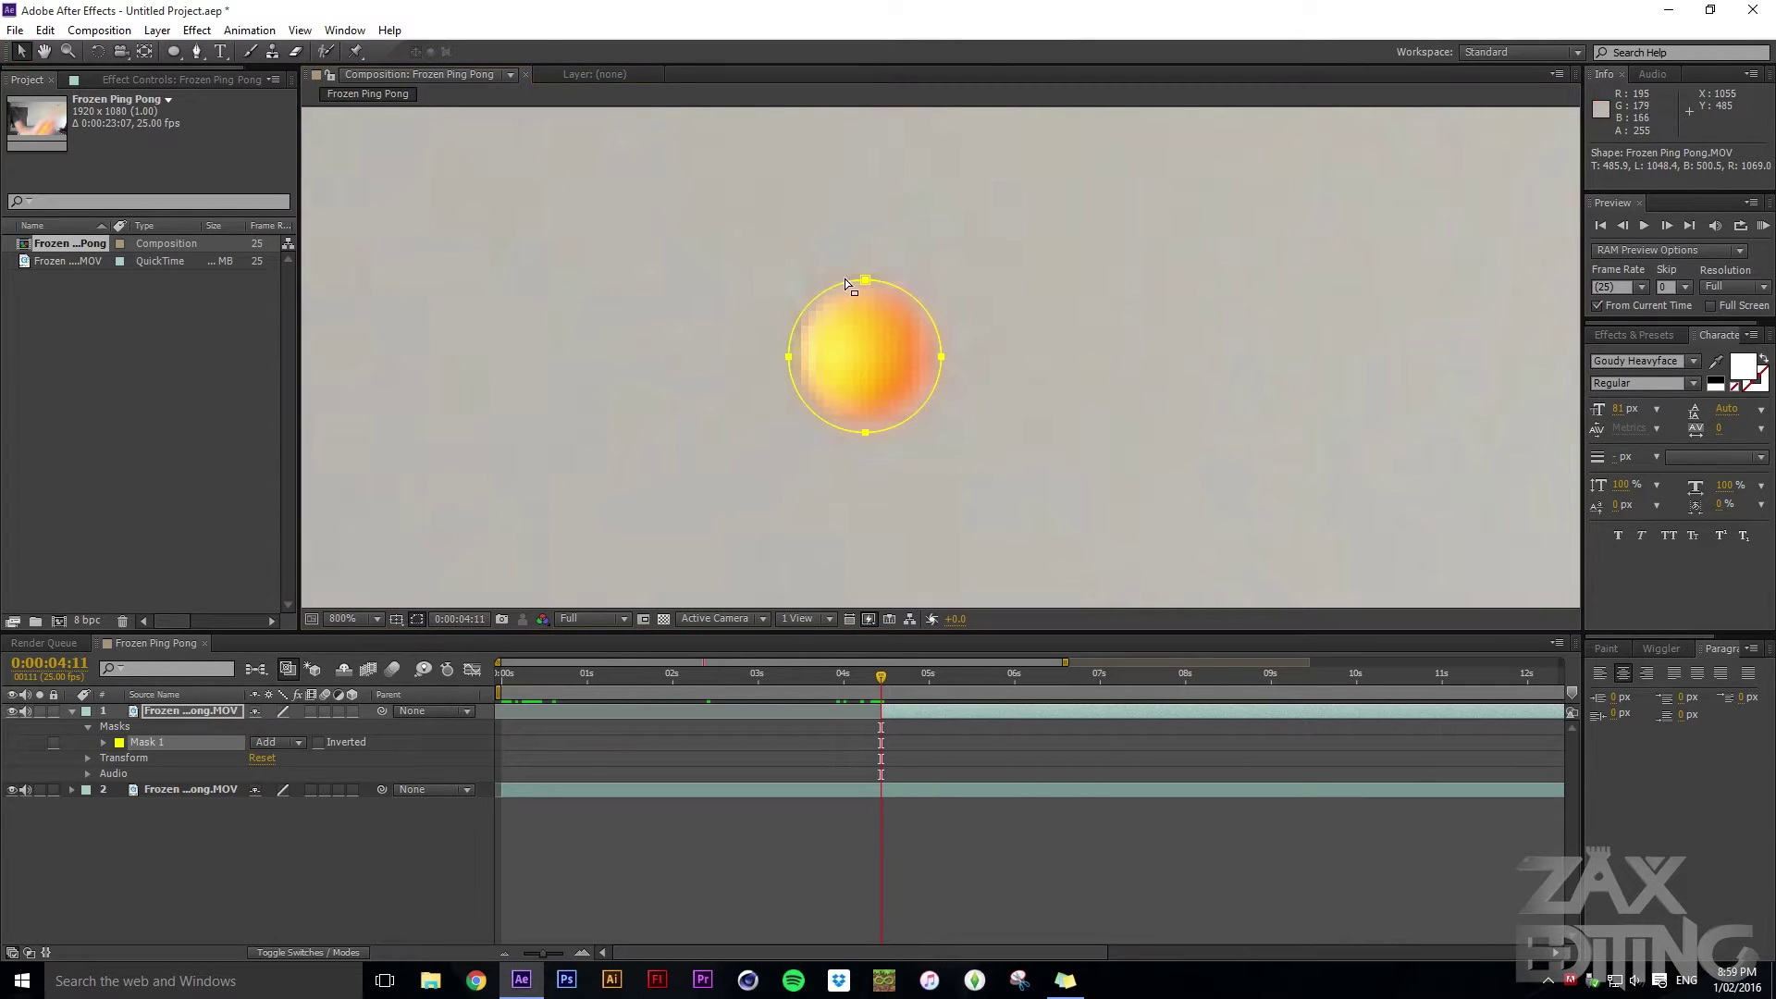
drag(867, 294, 868, 277)
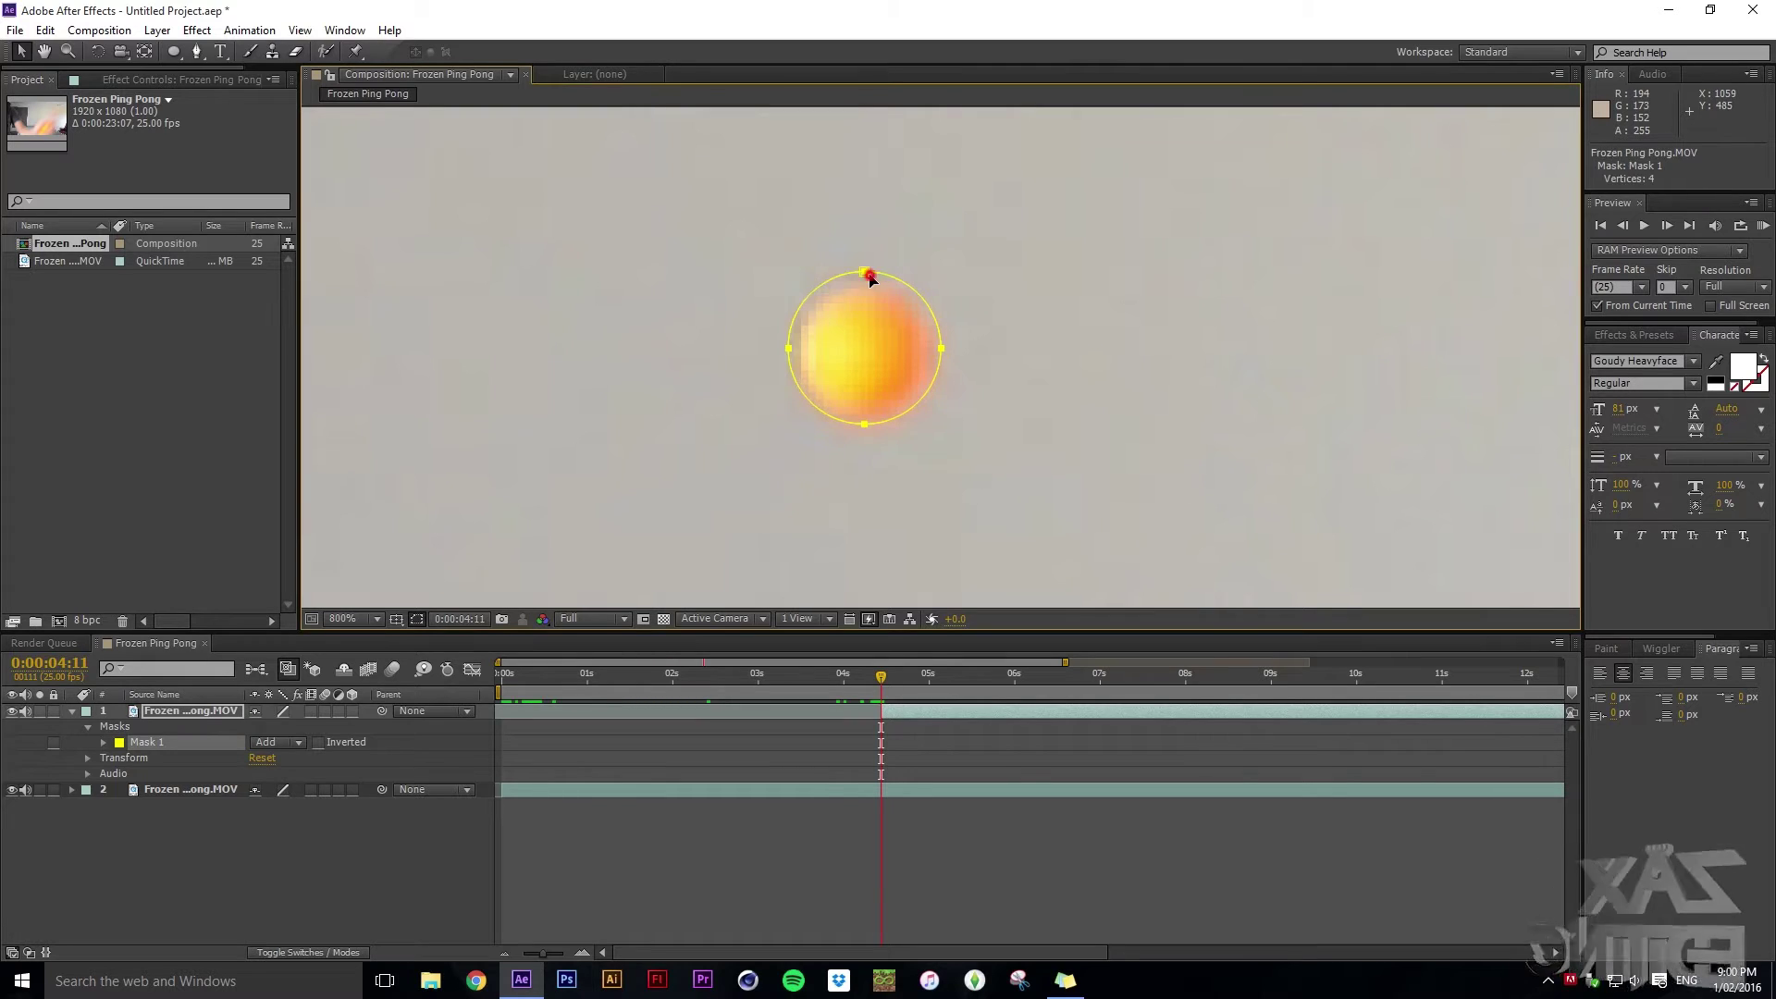
Scale the circular mask down to about 16 px wide and centre it just inside the ball's edge
double_click(868, 271)
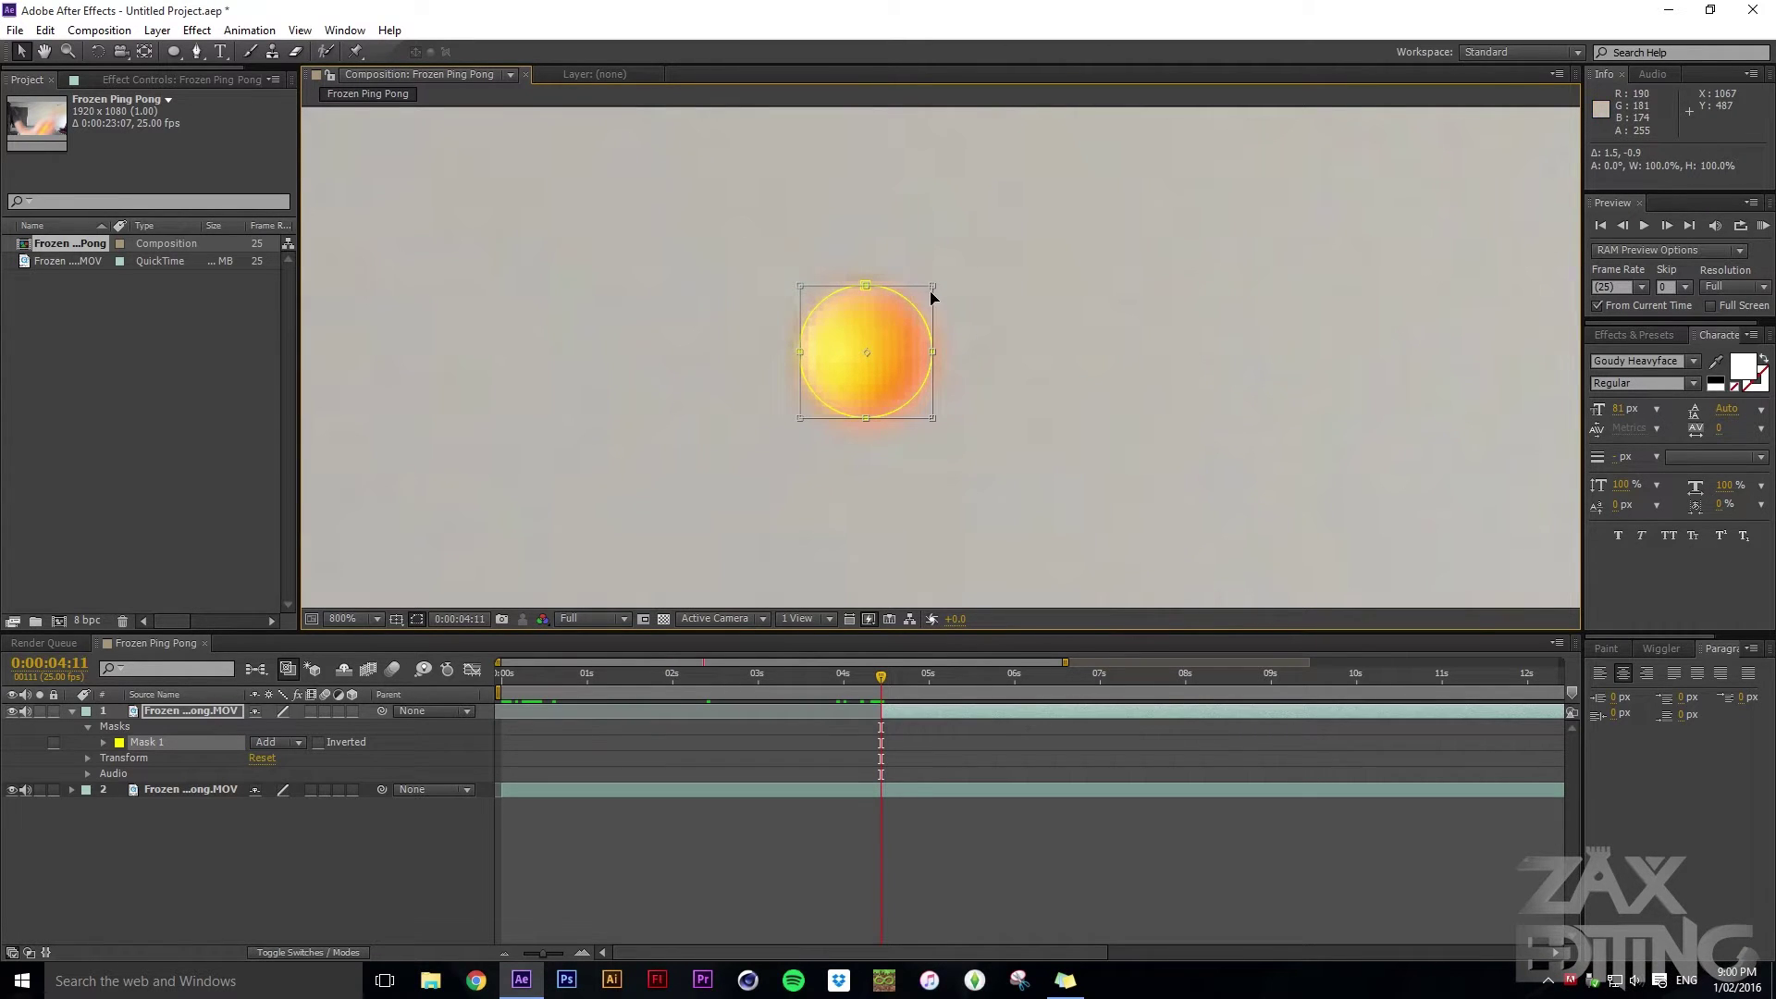
drag(933, 287, 920, 297)
drag(886, 357, 902, 340)
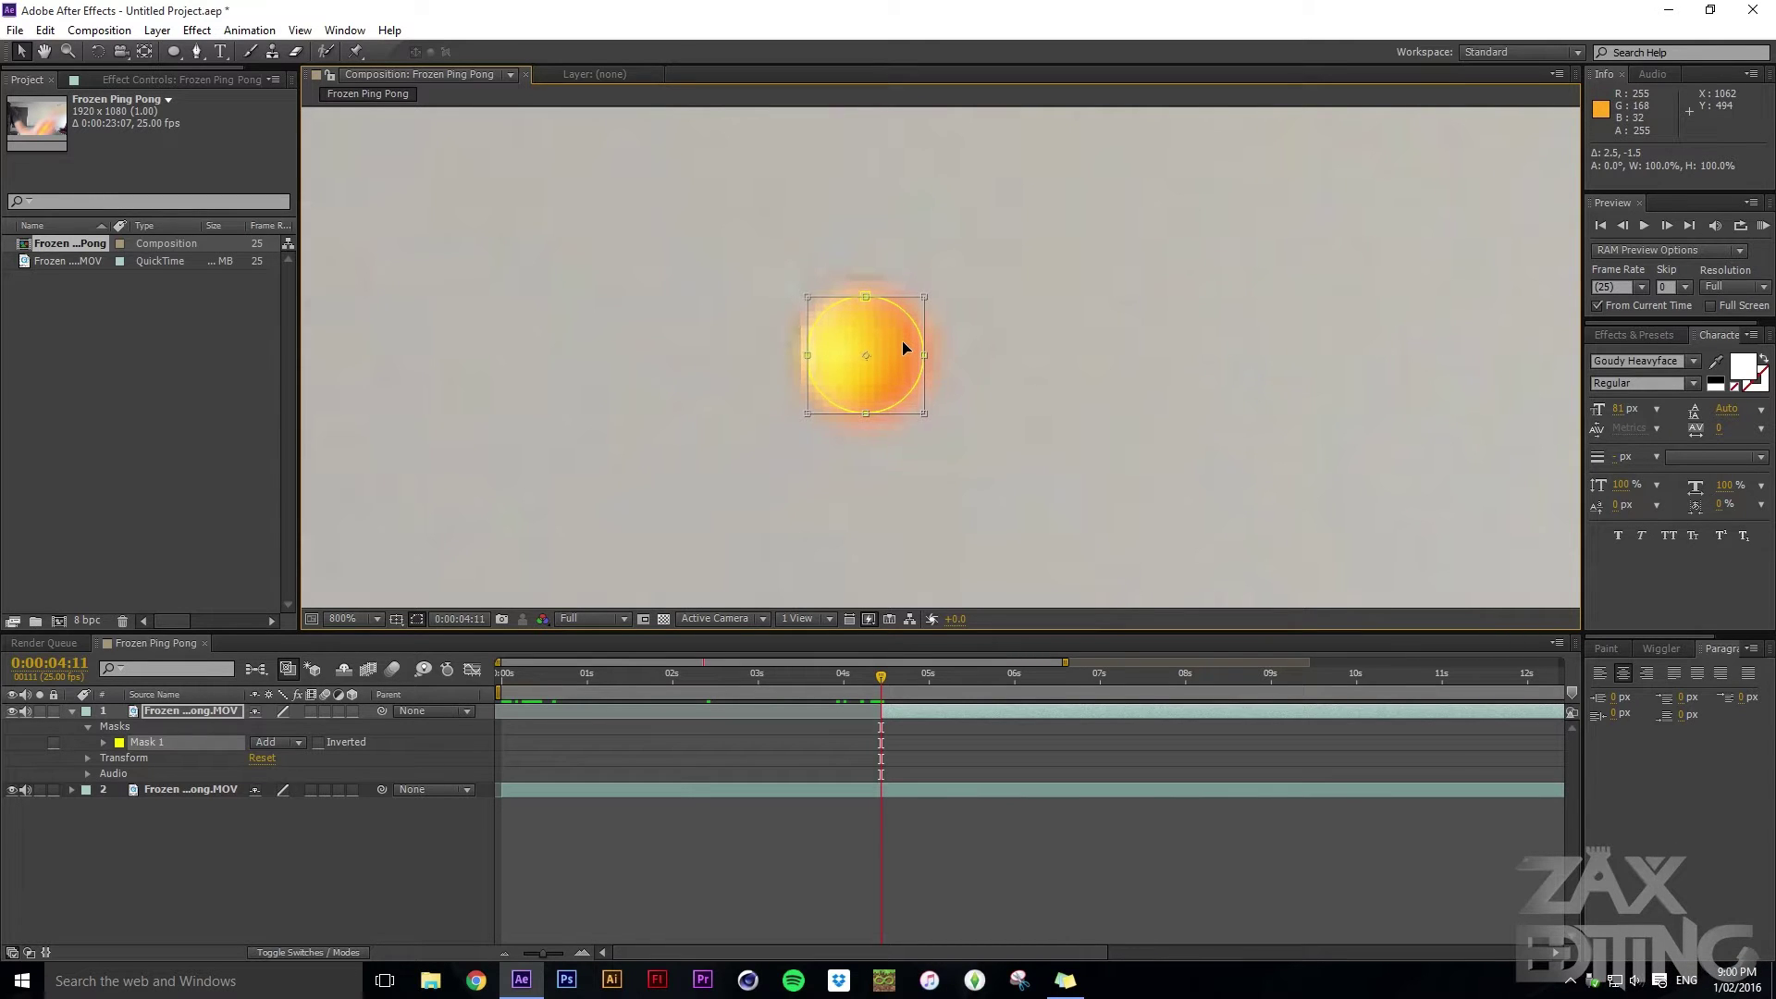
Set the Mask Feather of the ball mask to 3 pixels
click(134, 743)
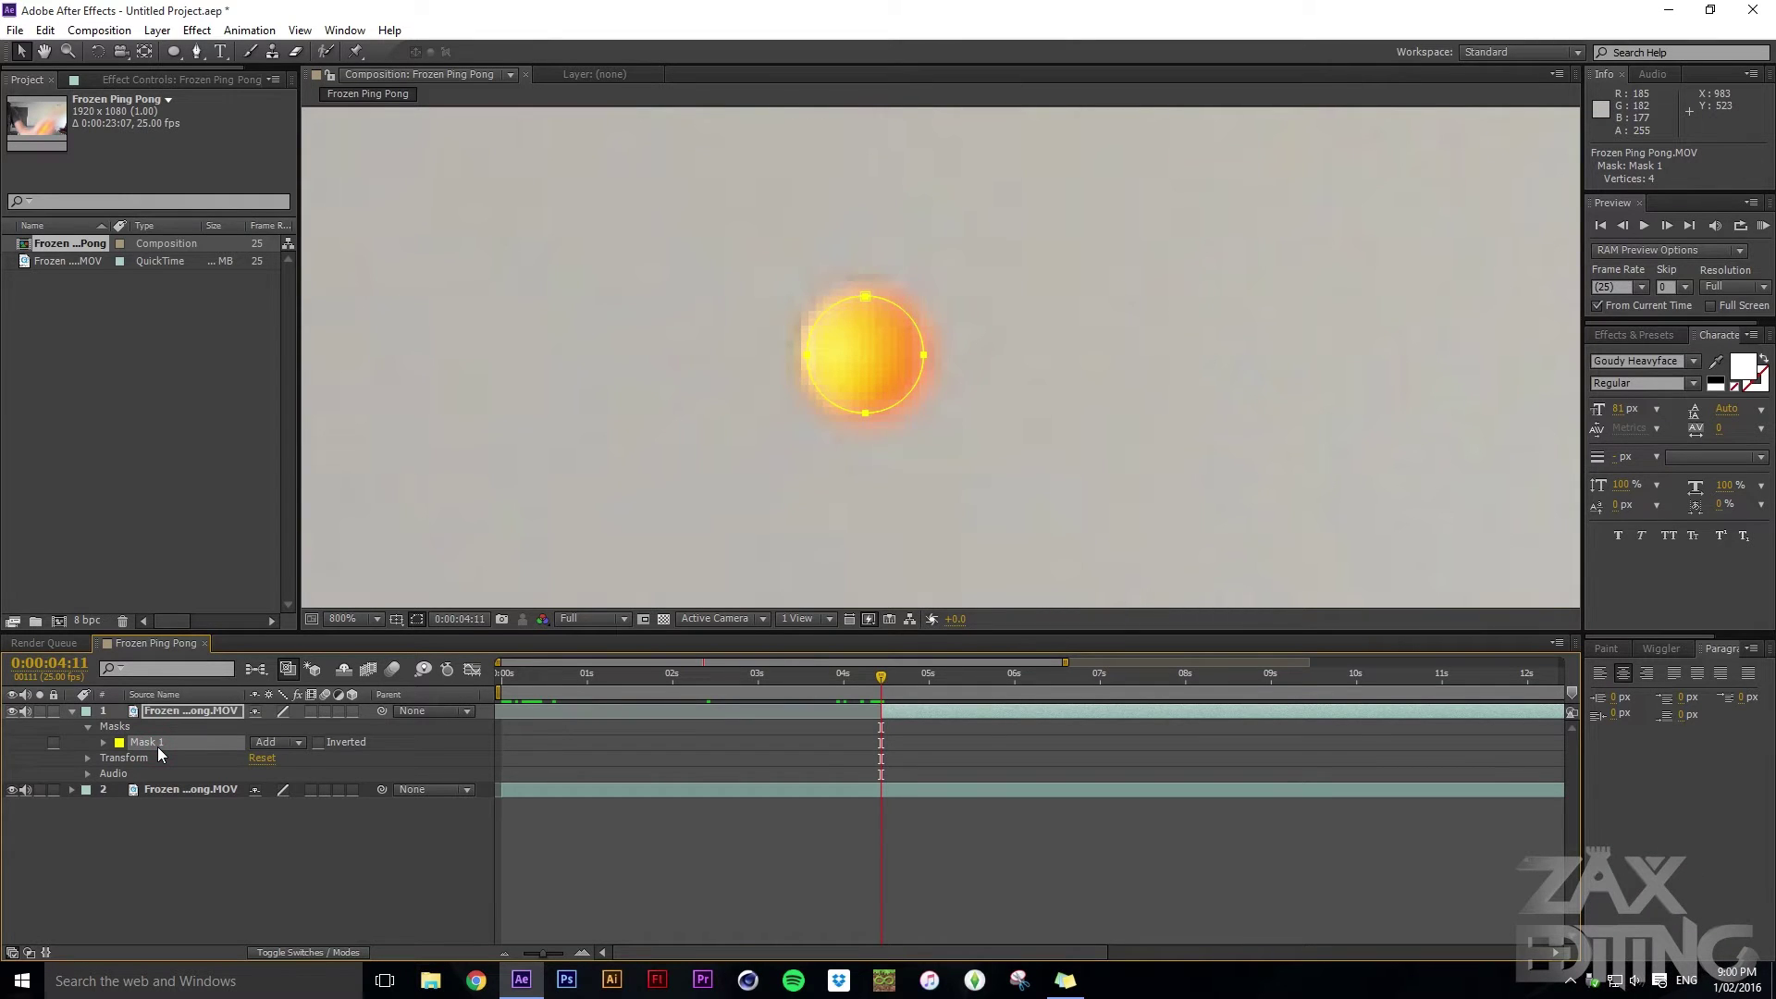
key(f)
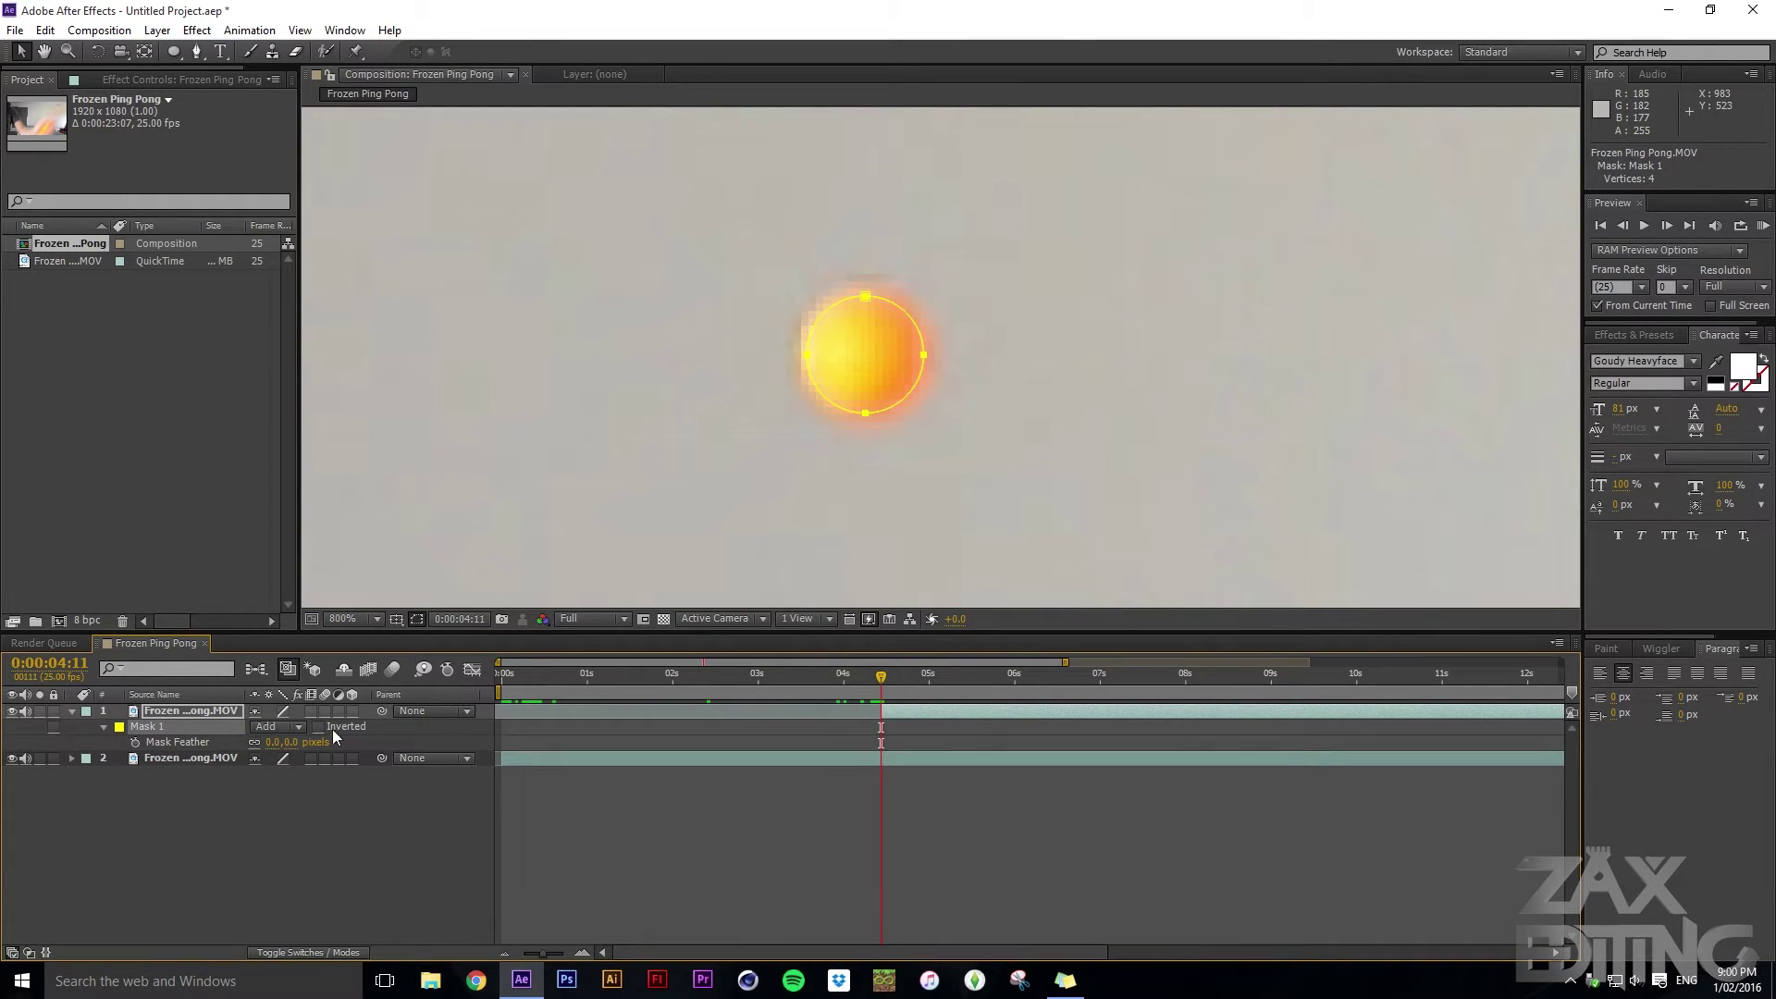
scroll(853, 320, up, 1)
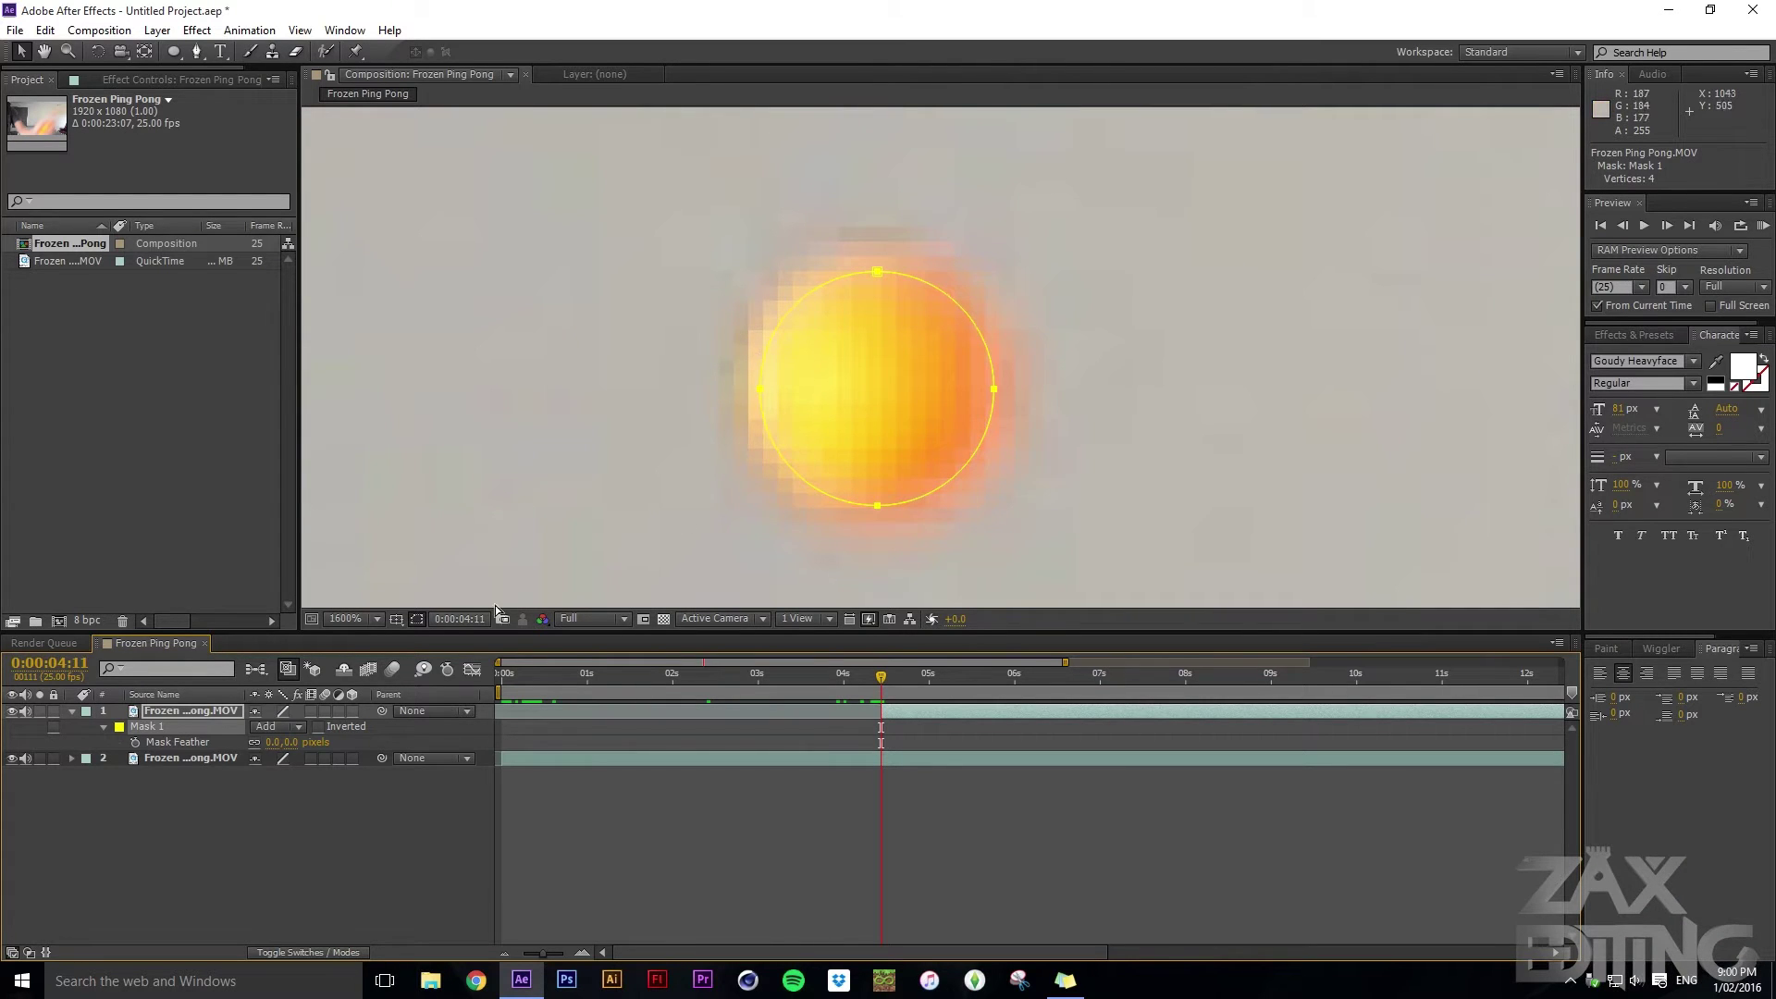
drag(275, 742, 289, 742)
click(279, 812)
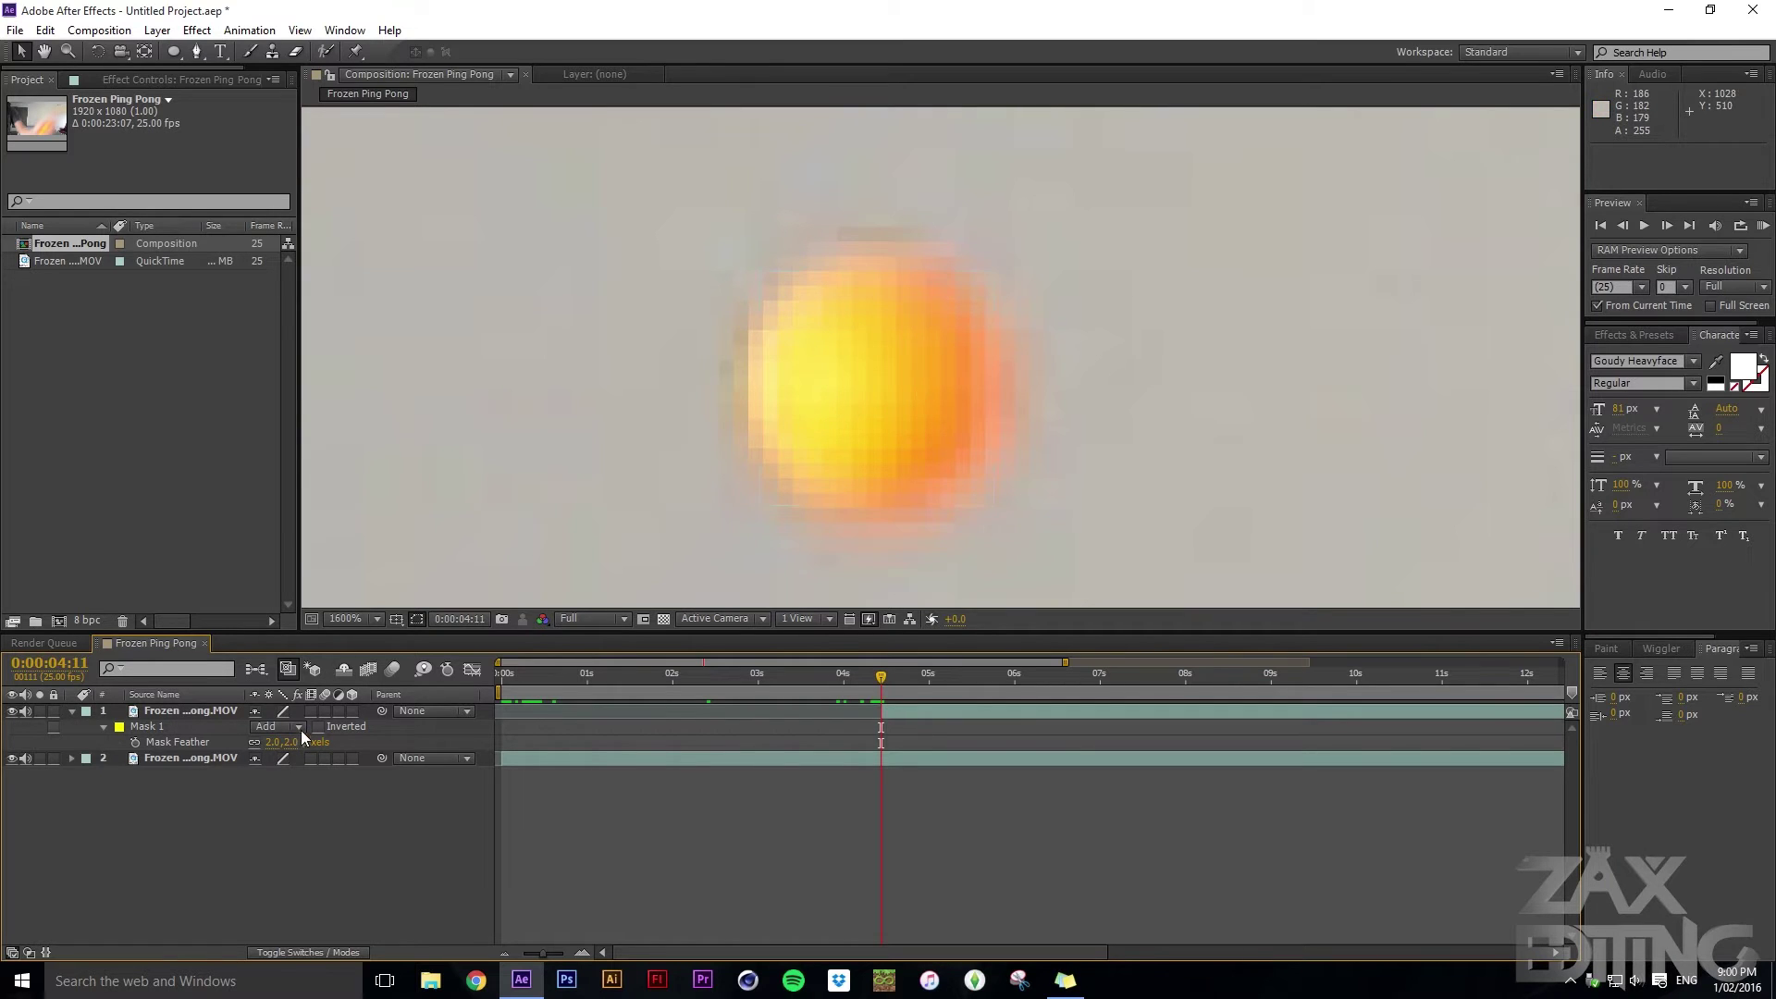
Apply Freeze Frame to the masked upper layer at 0:00:04:11
scroll(862, 370, down, 8)
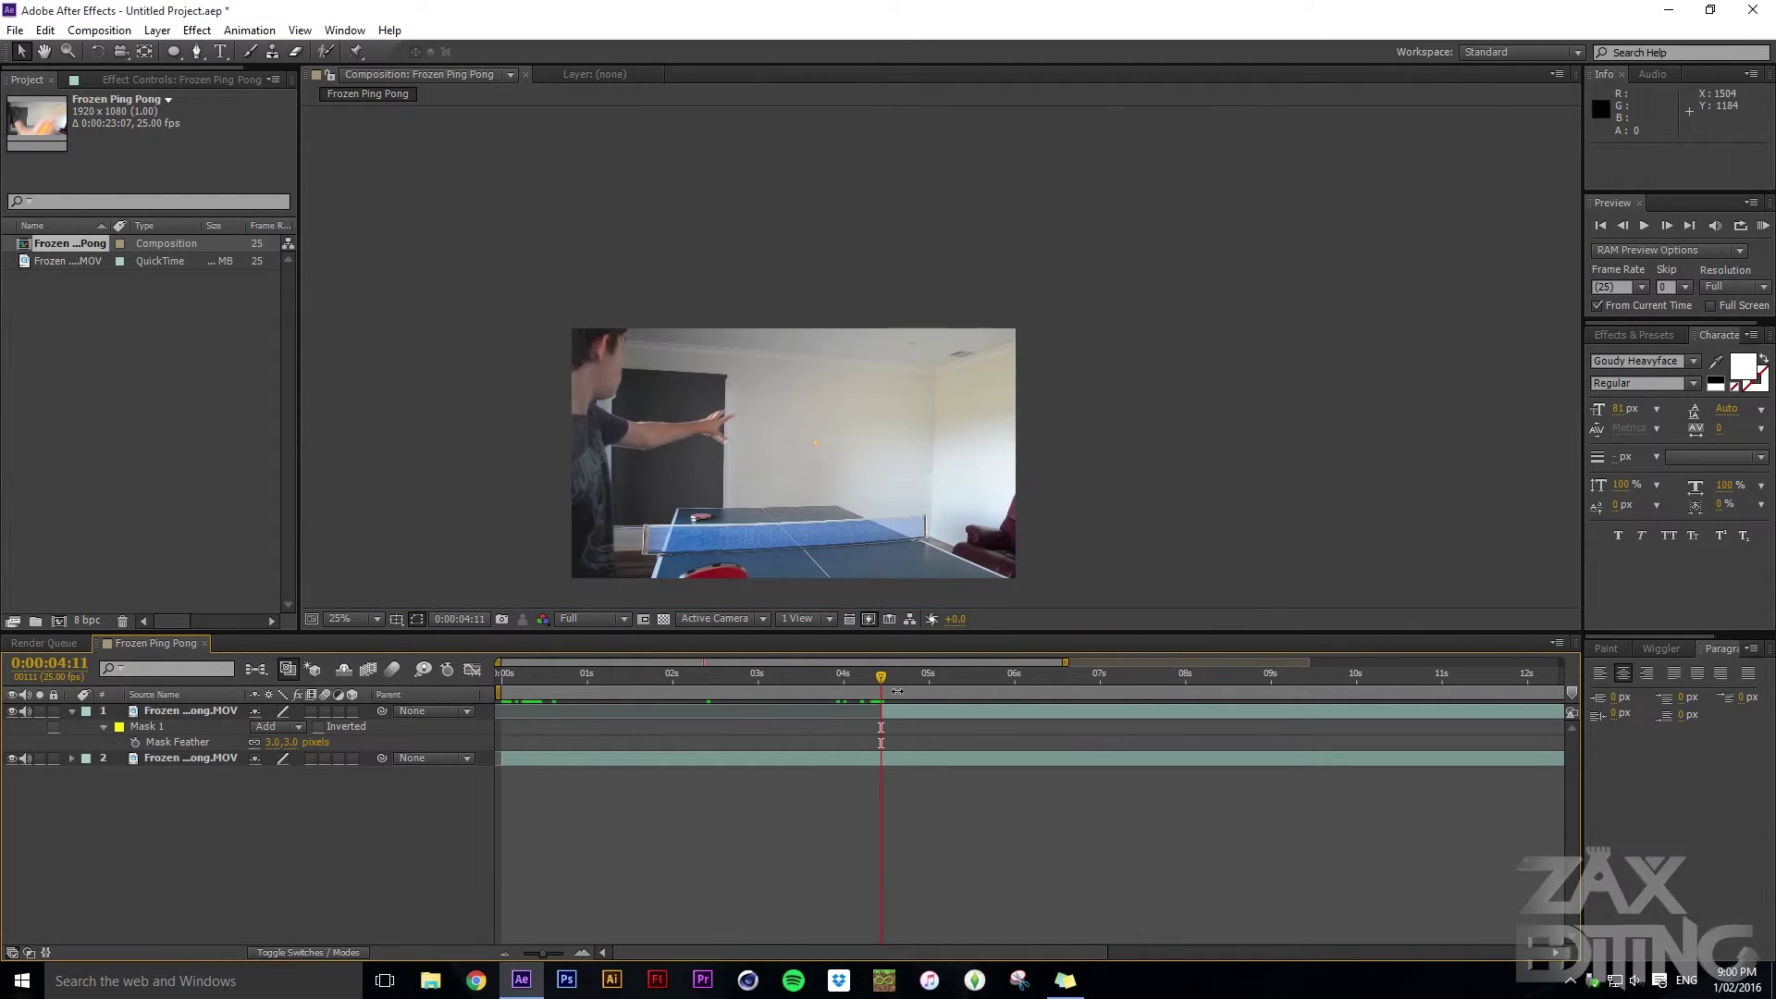
scroll(885, 712, up, 2)
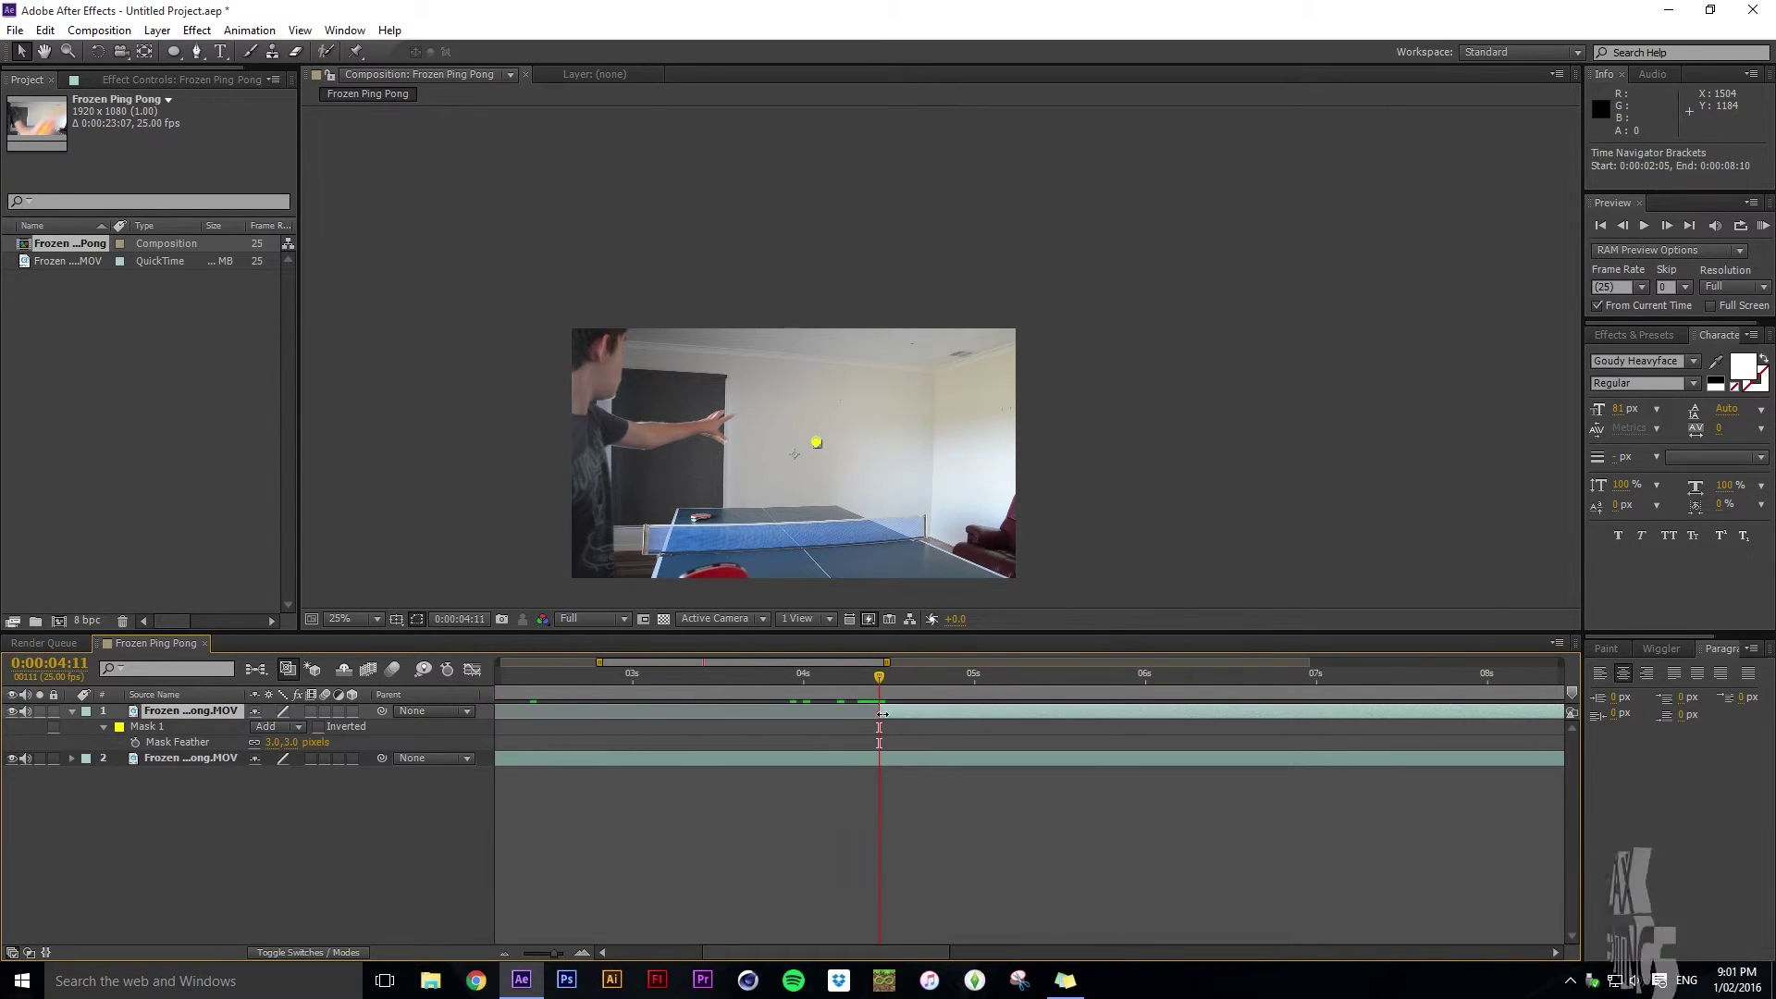
right_click(886, 708)
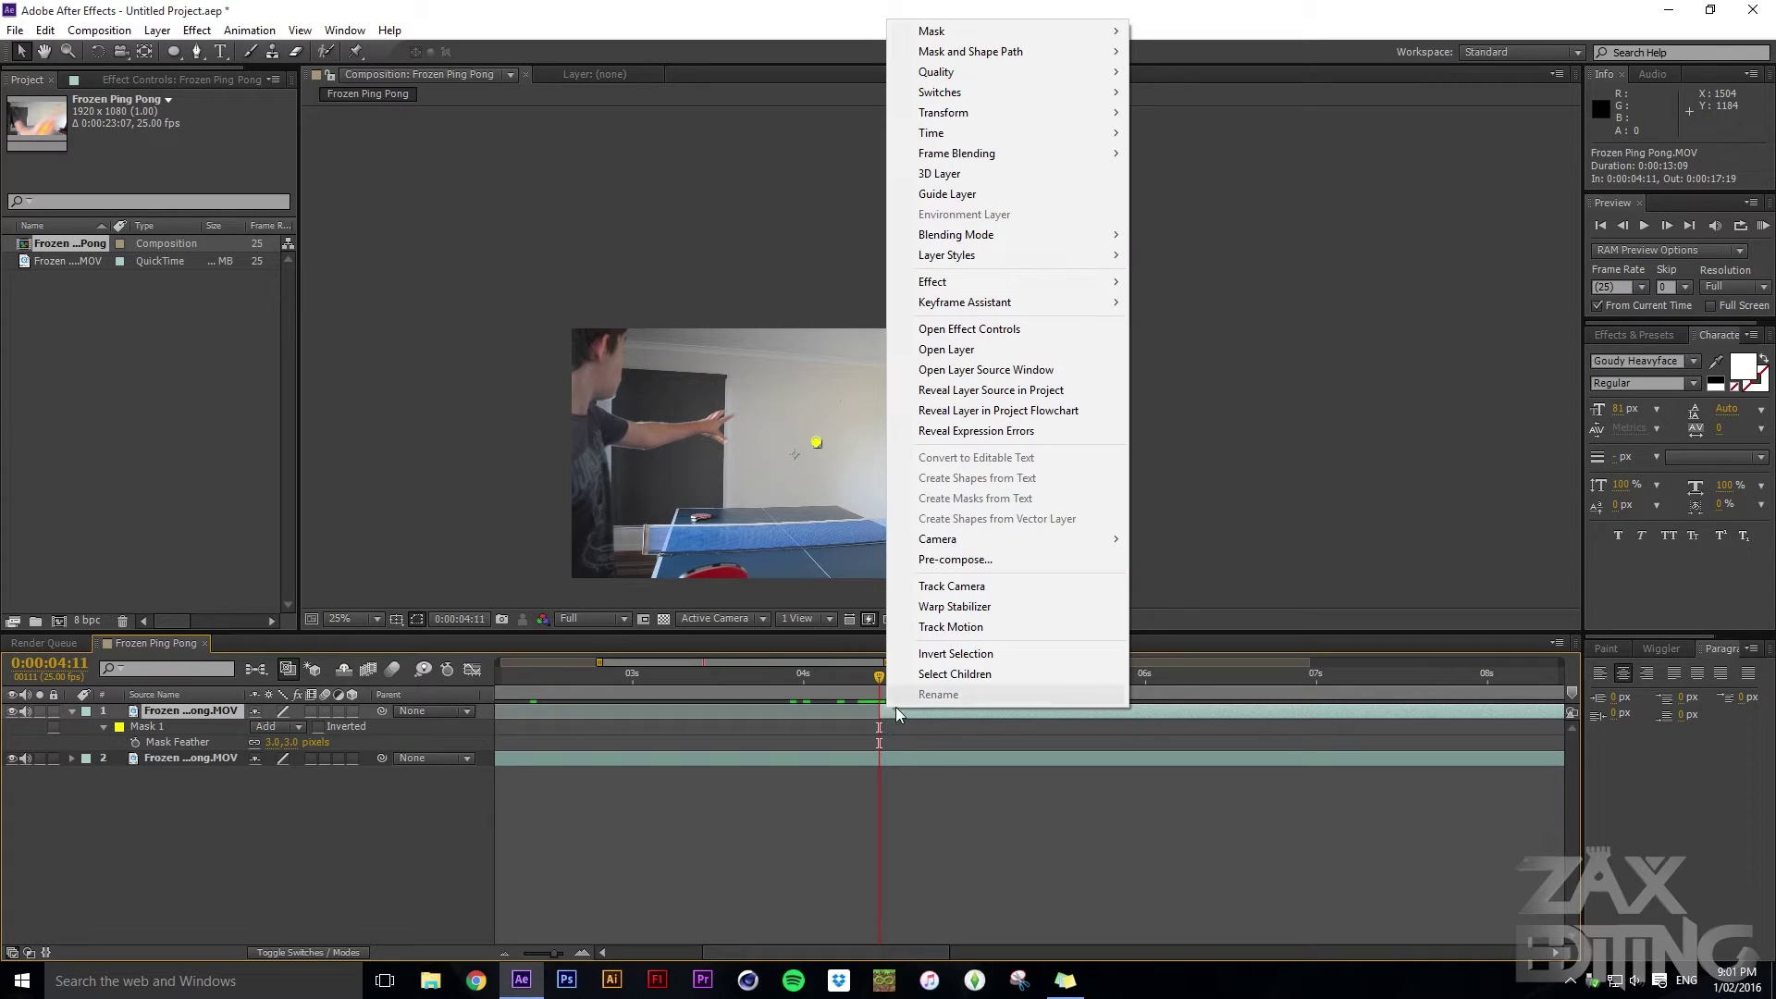
mouse_move(1078, 138)
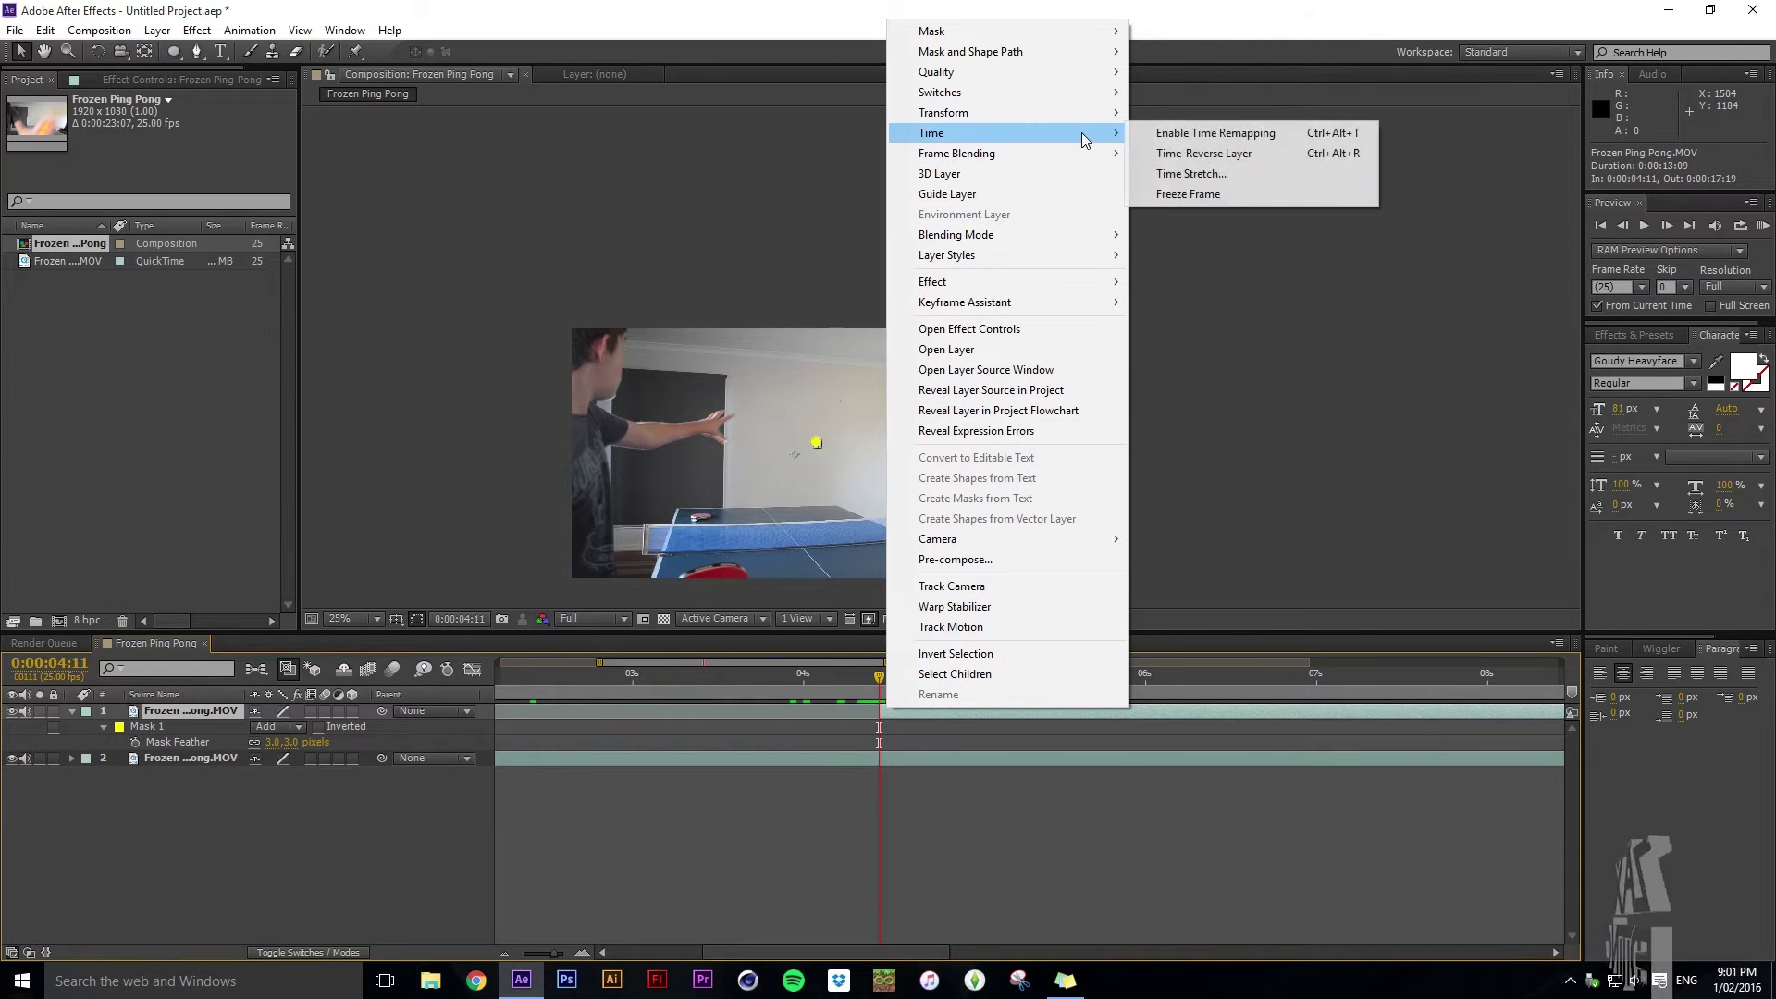
click(1180, 197)
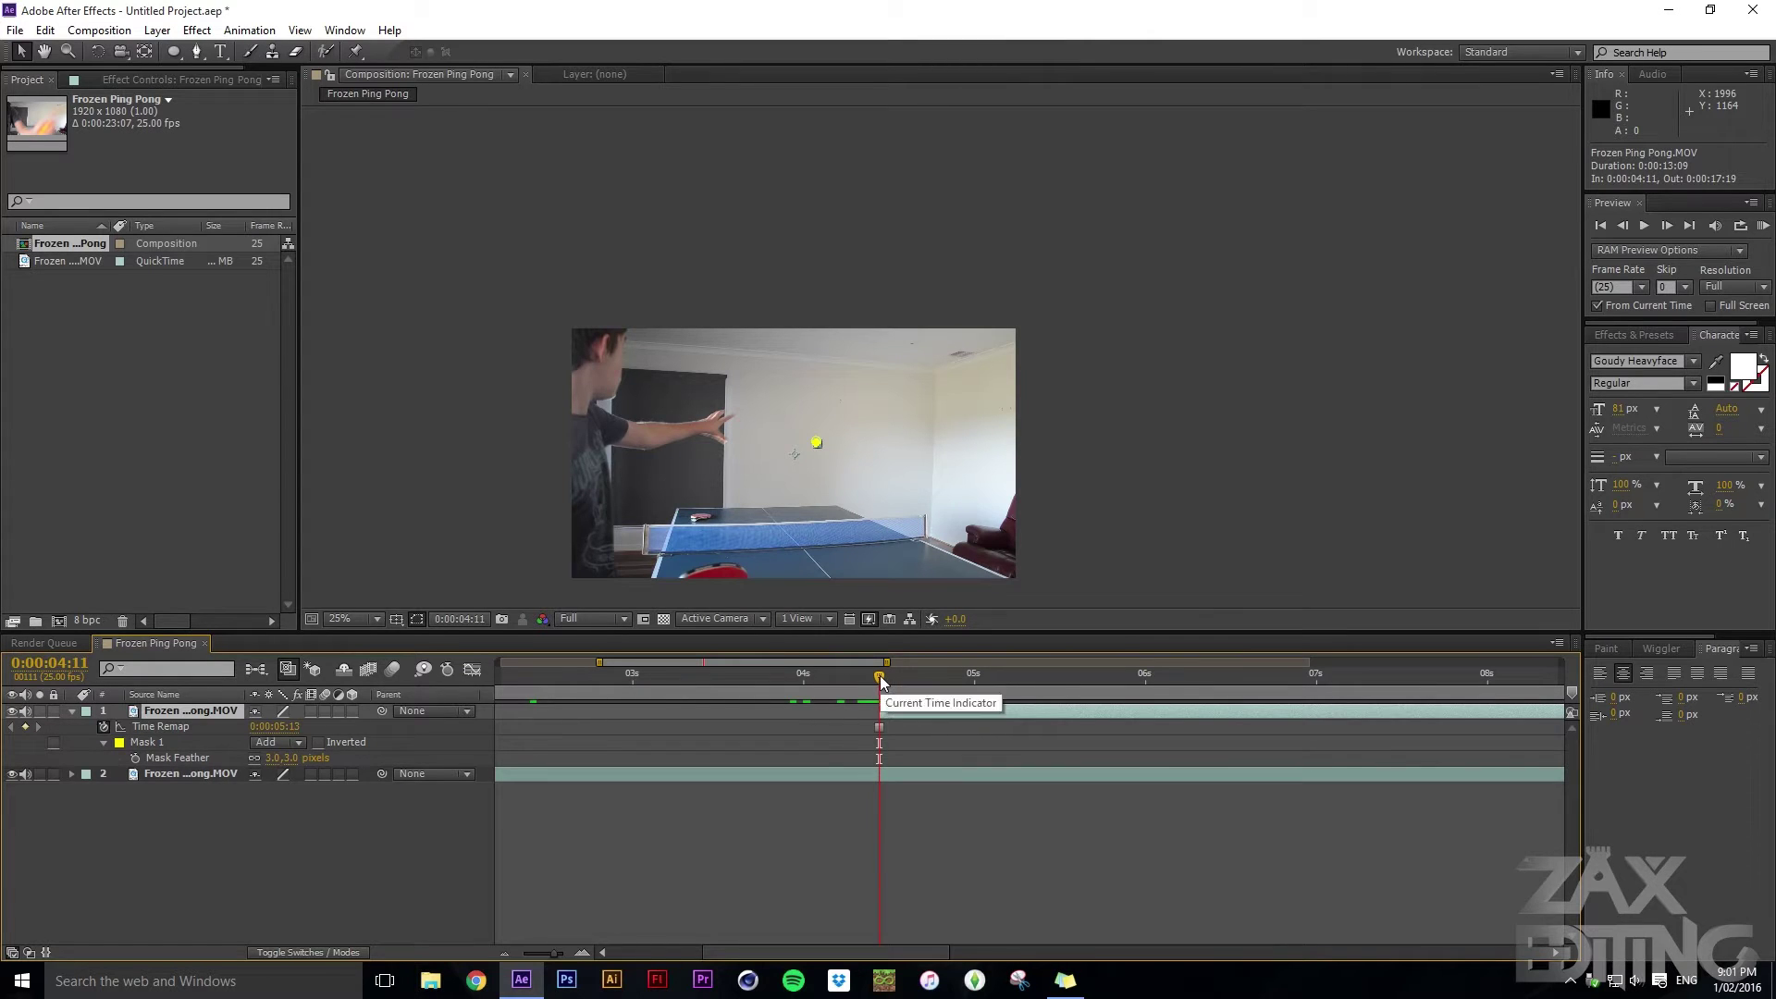
Examine the frozen ball against the falling ball by scrubbing through the frames after 0:00:04:11
drag(880, 675, 899, 675)
click(1119, 449)
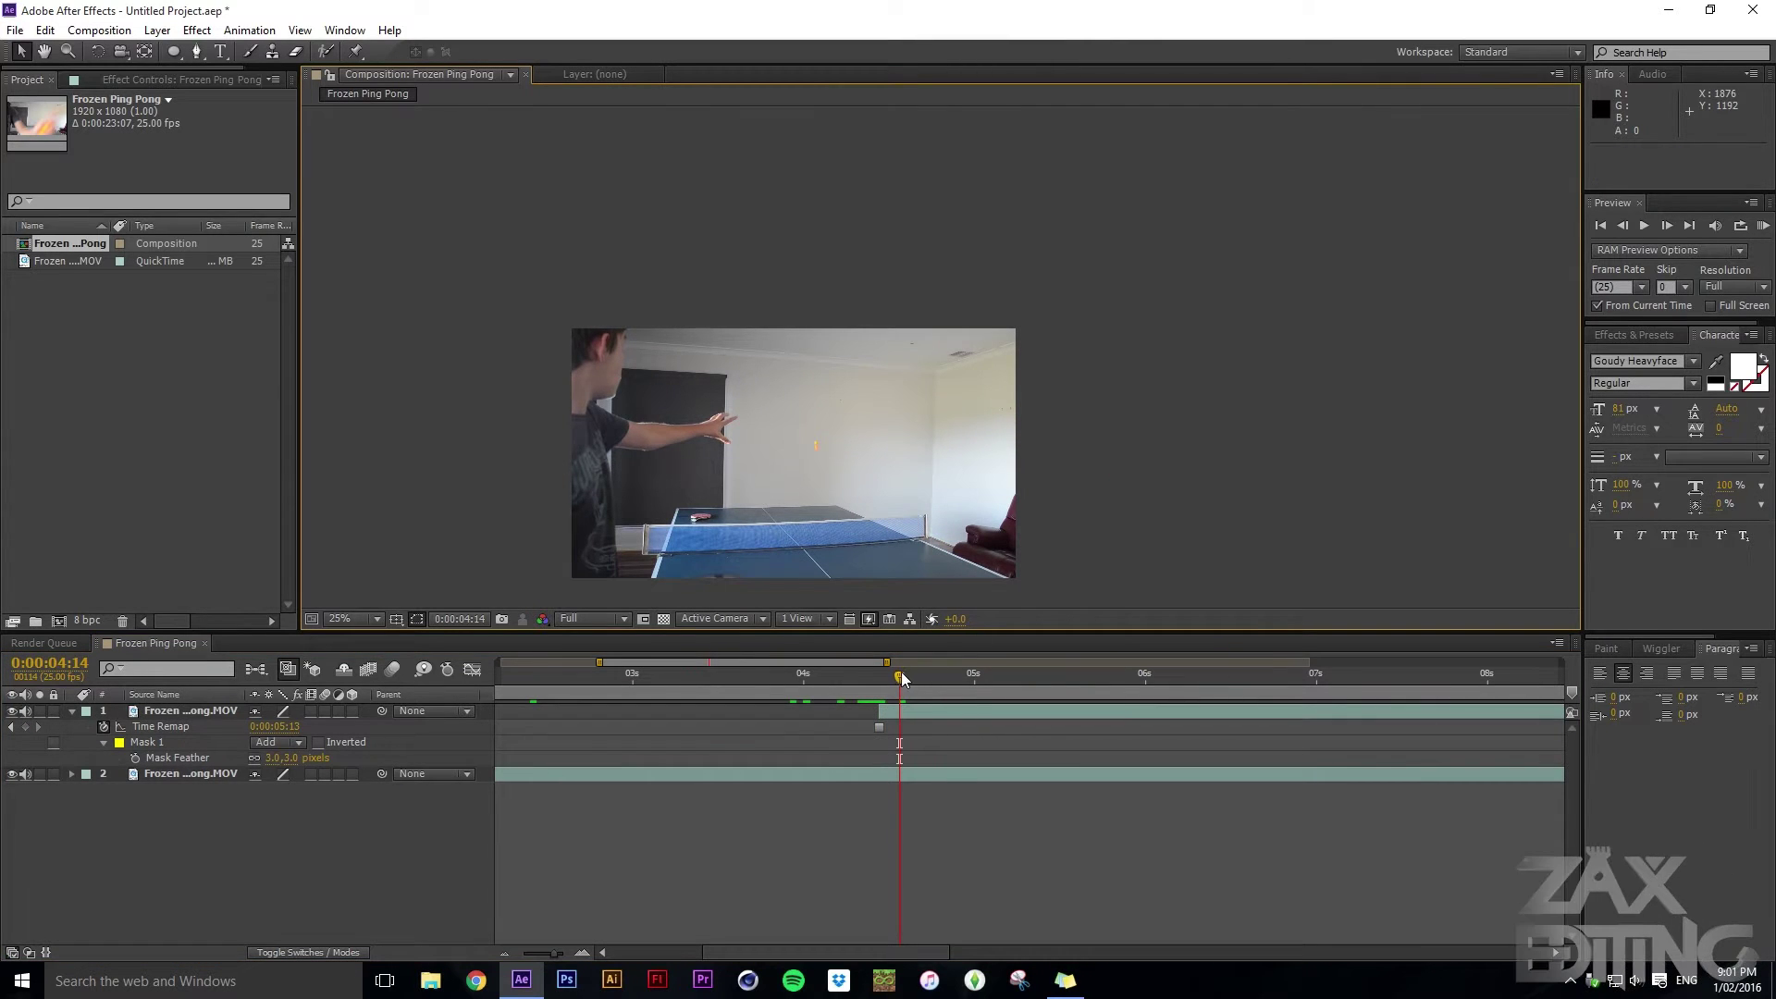
click(951, 676)
scroll(813, 448, up, 6)
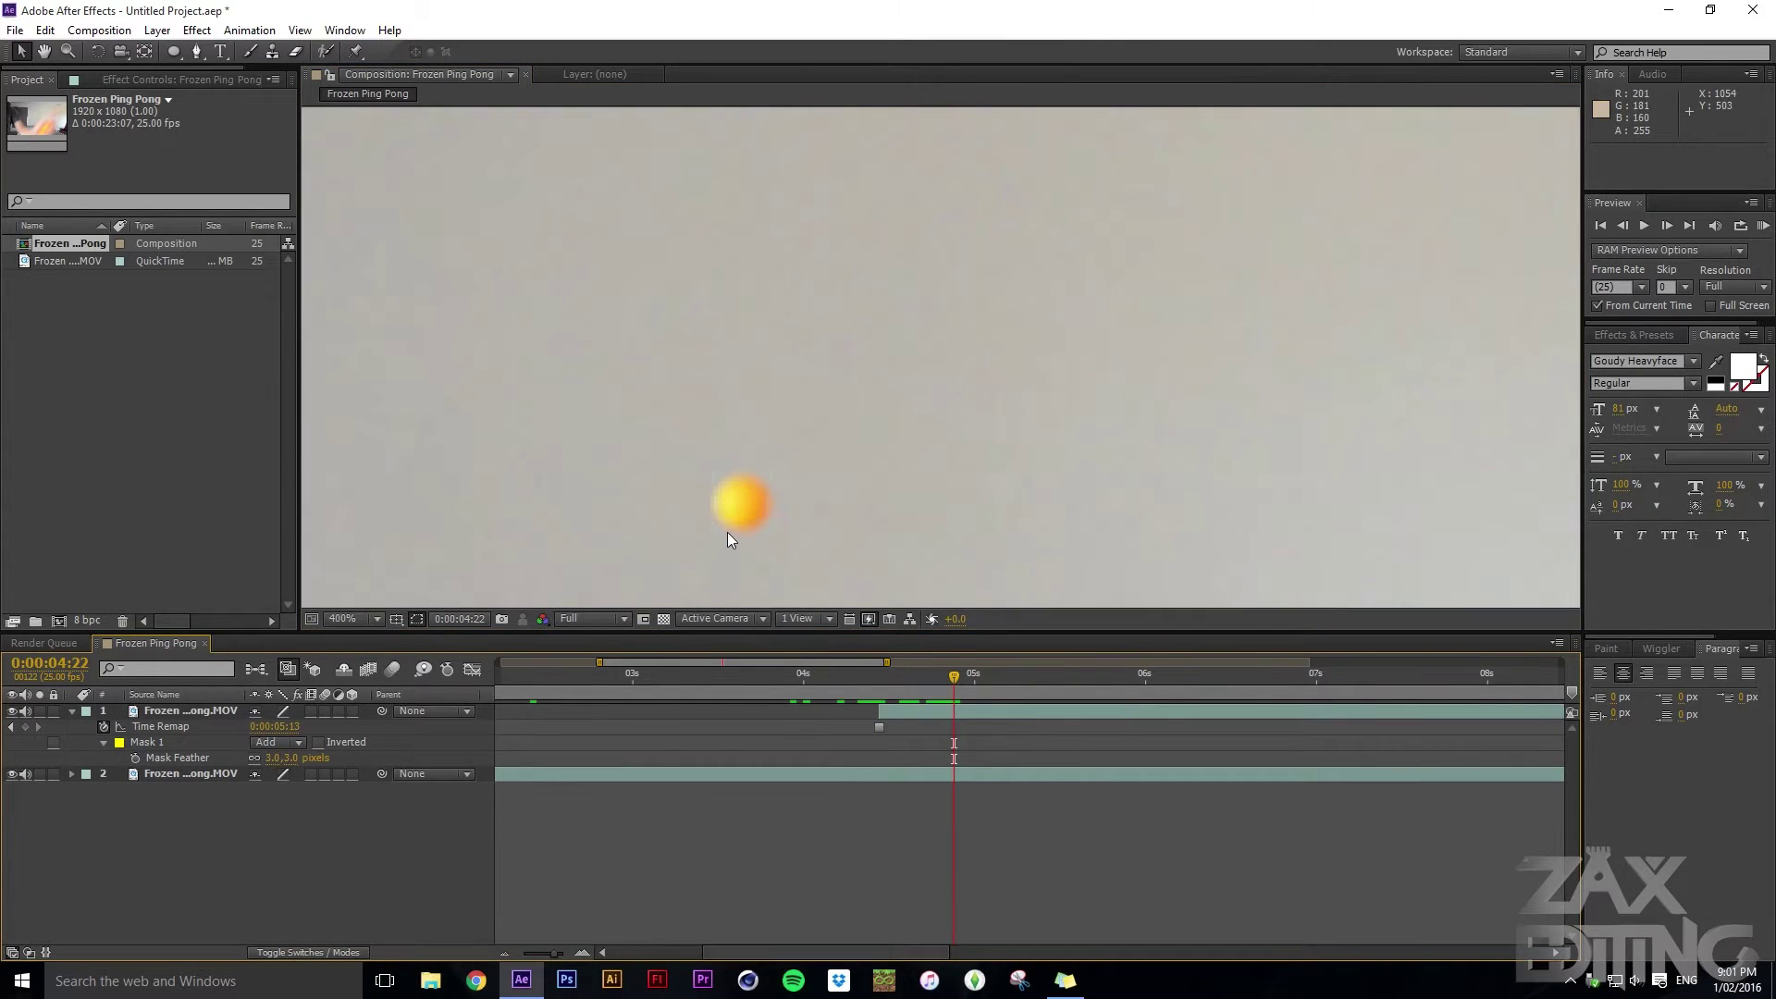
click(973, 677)
drag(973, 677, 1039, 679)
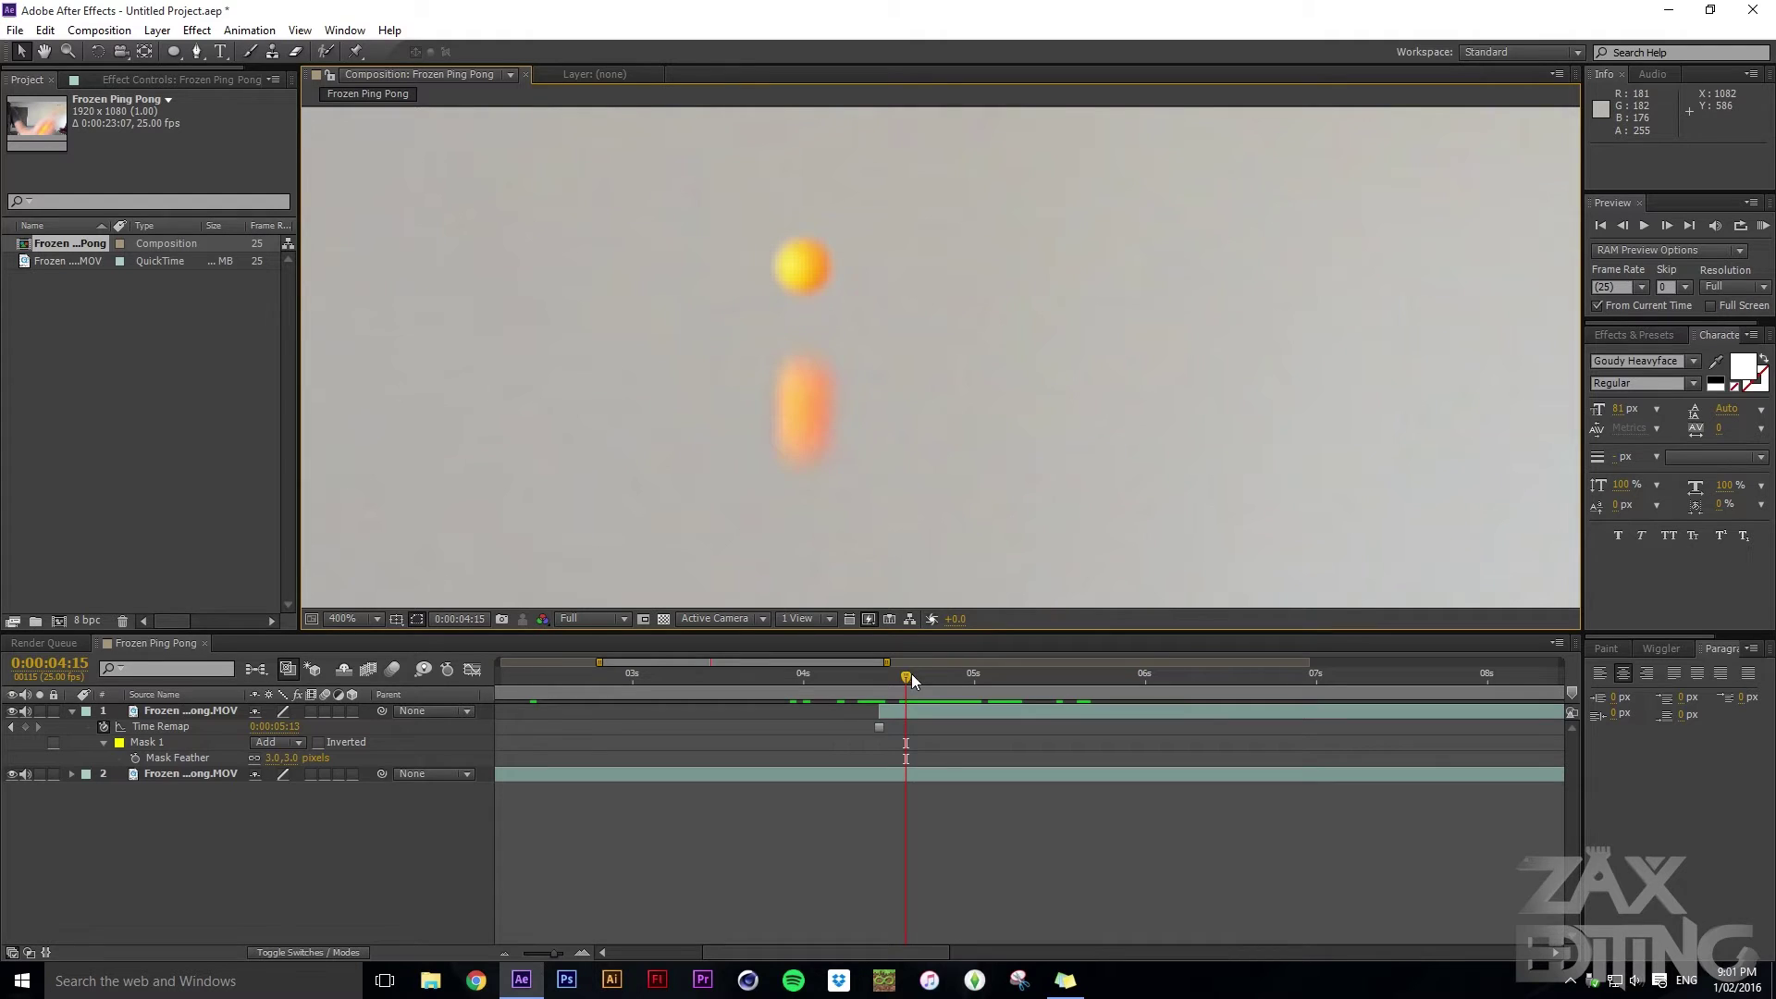
drag(912, 673, 939, 676)
key(h)
drag(875, 481, 889, 310)
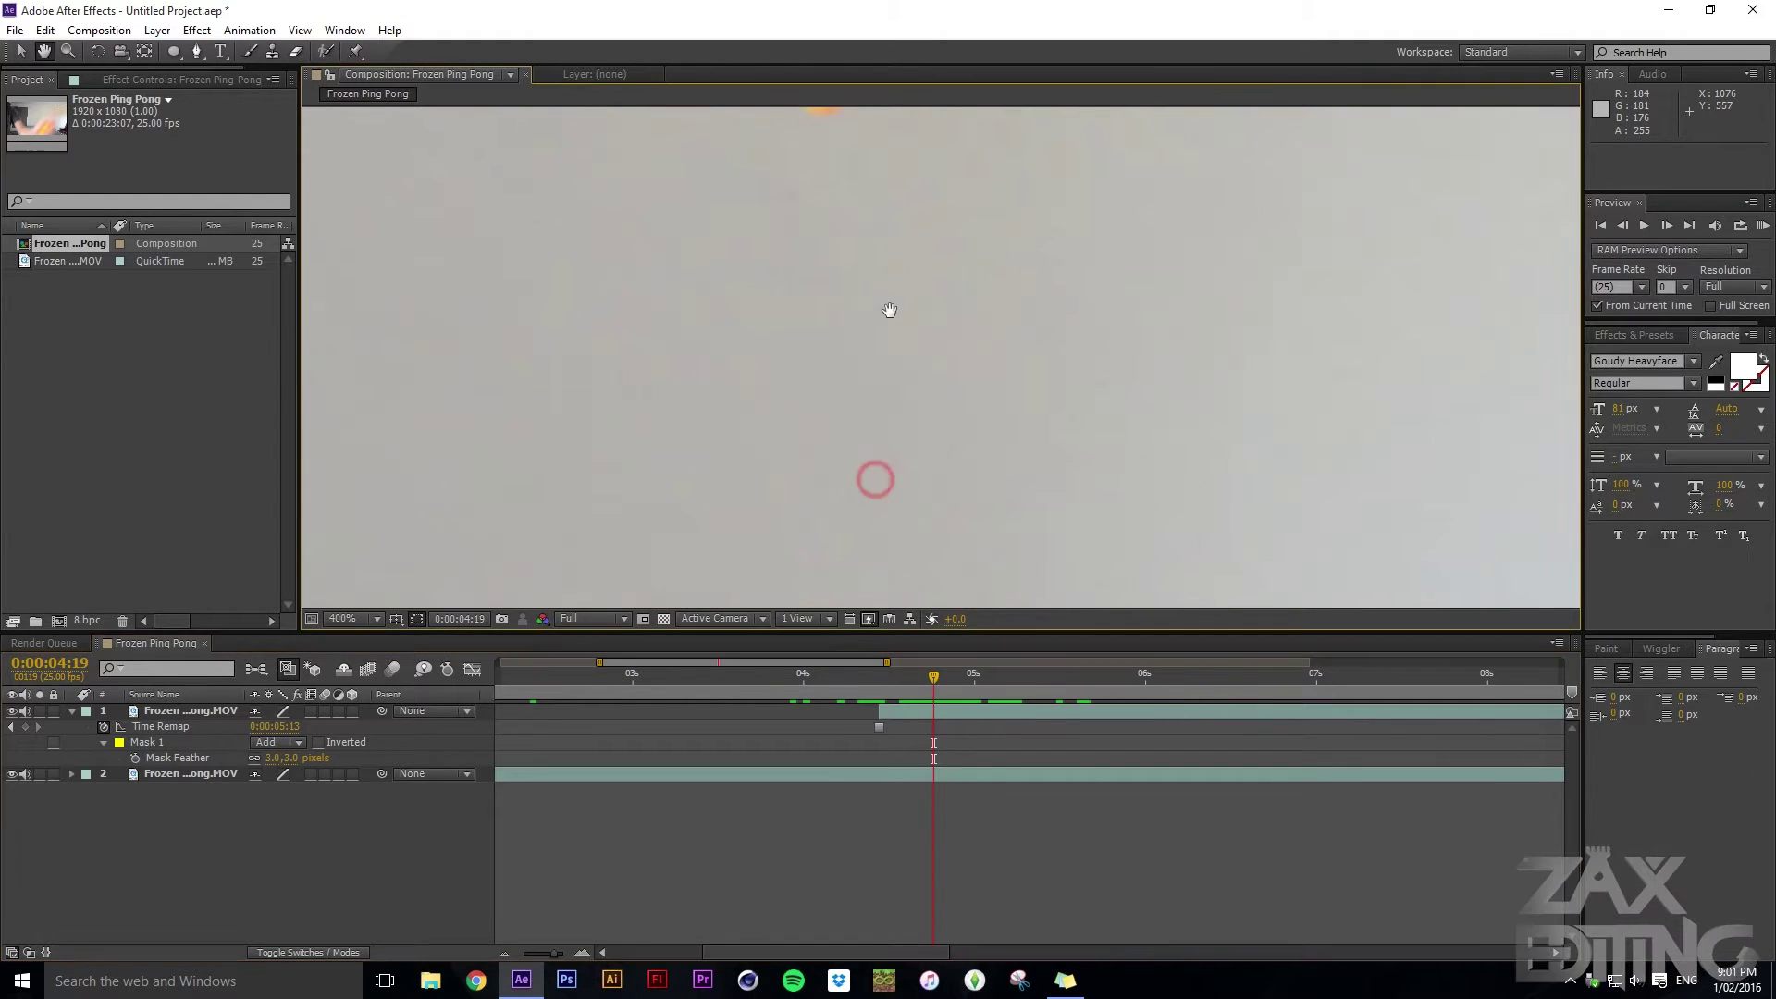
key(v)
scroll(876, 426, down, 6)
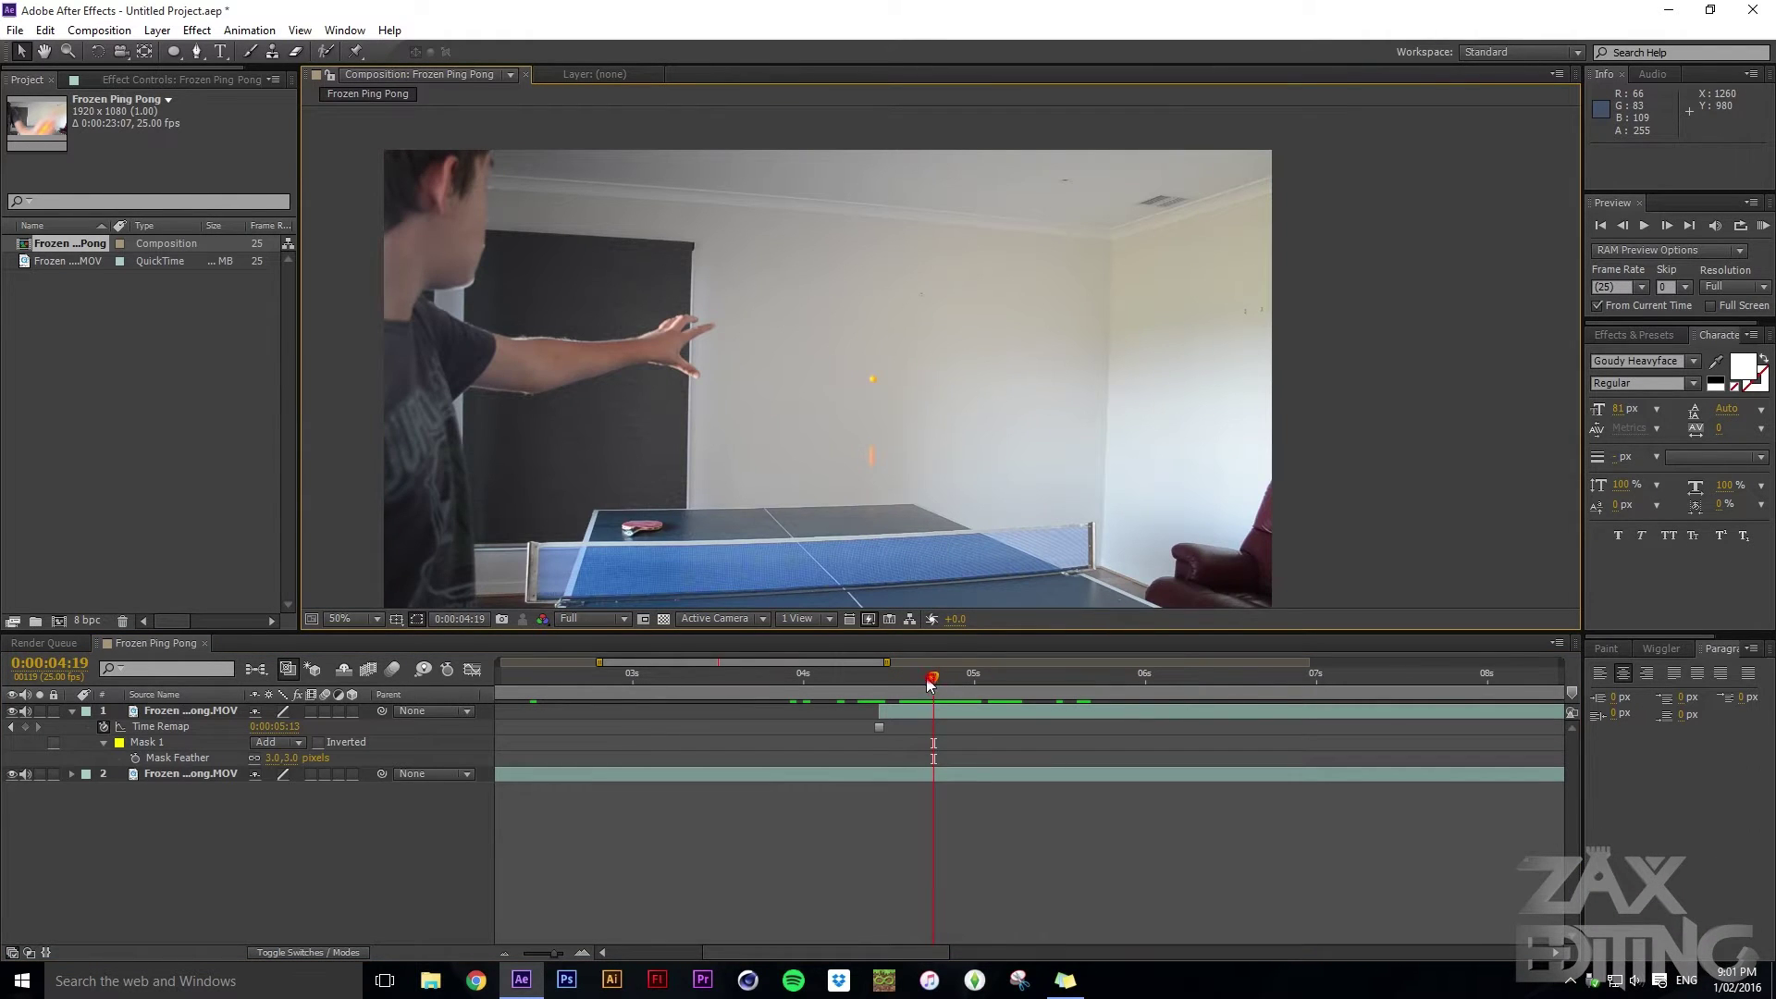
Return the current time to 0:00:04:11 and duplicate the unmasked full-length footage layer
click(861, 778)
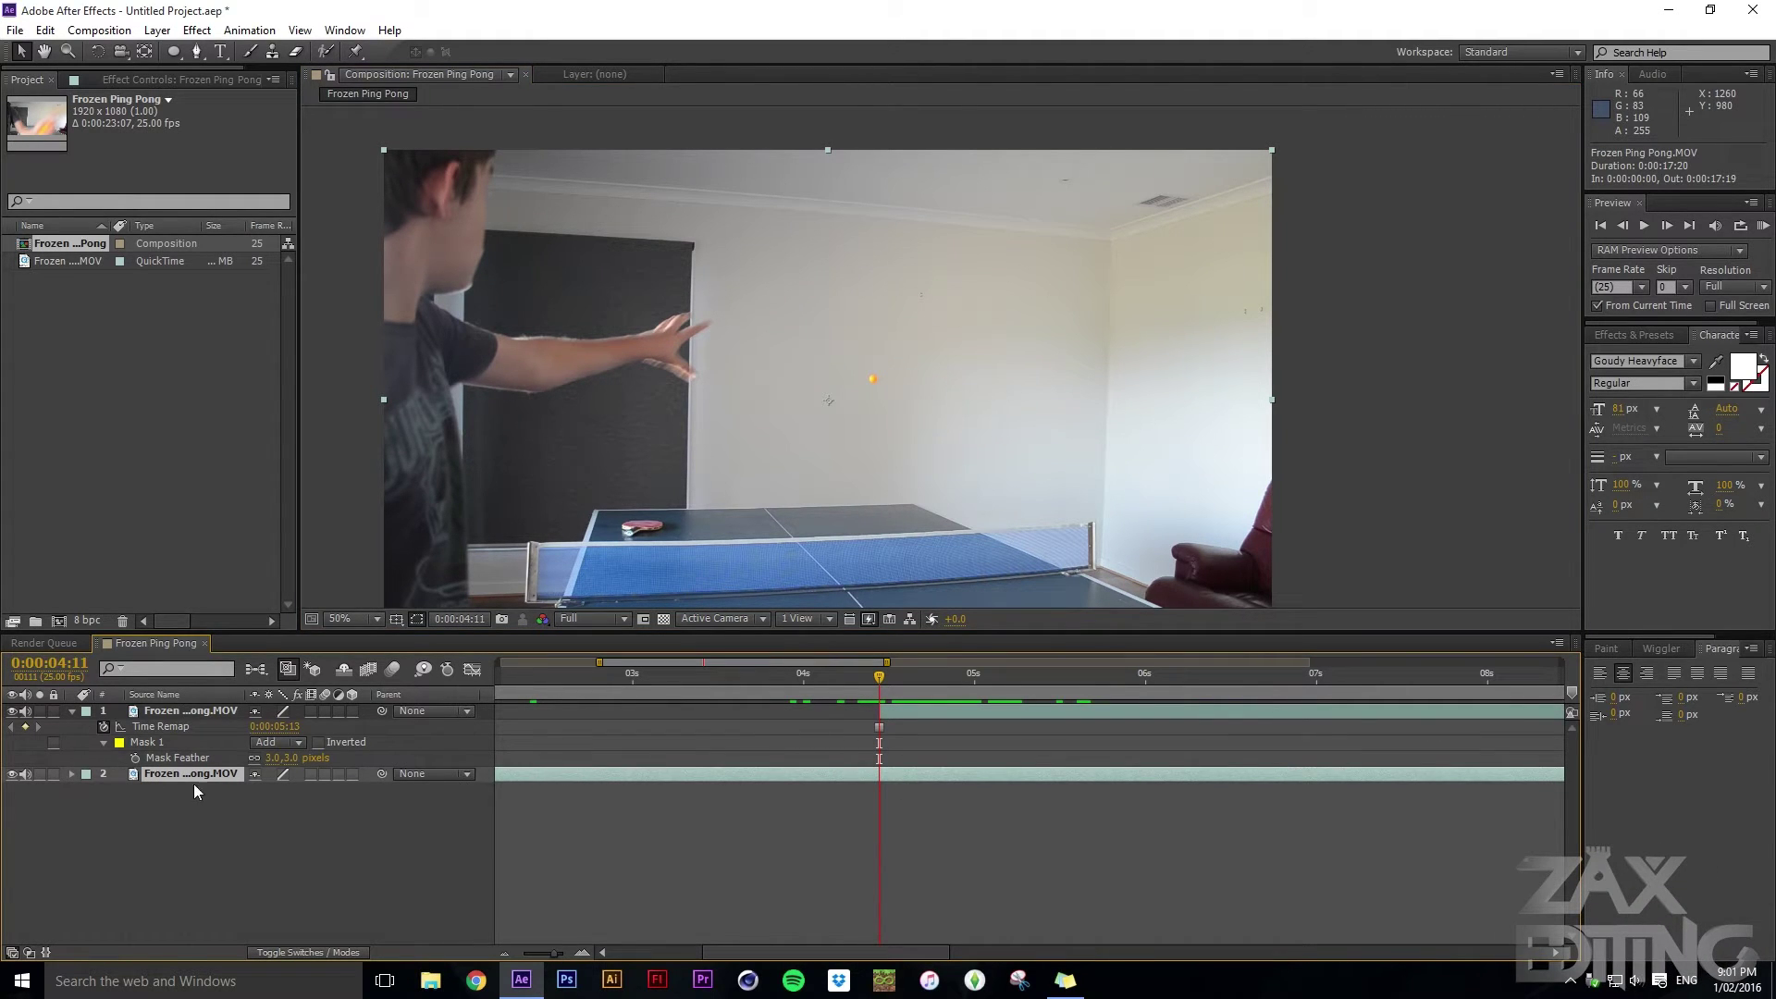
click(71, 711)
key(ctrl+d)
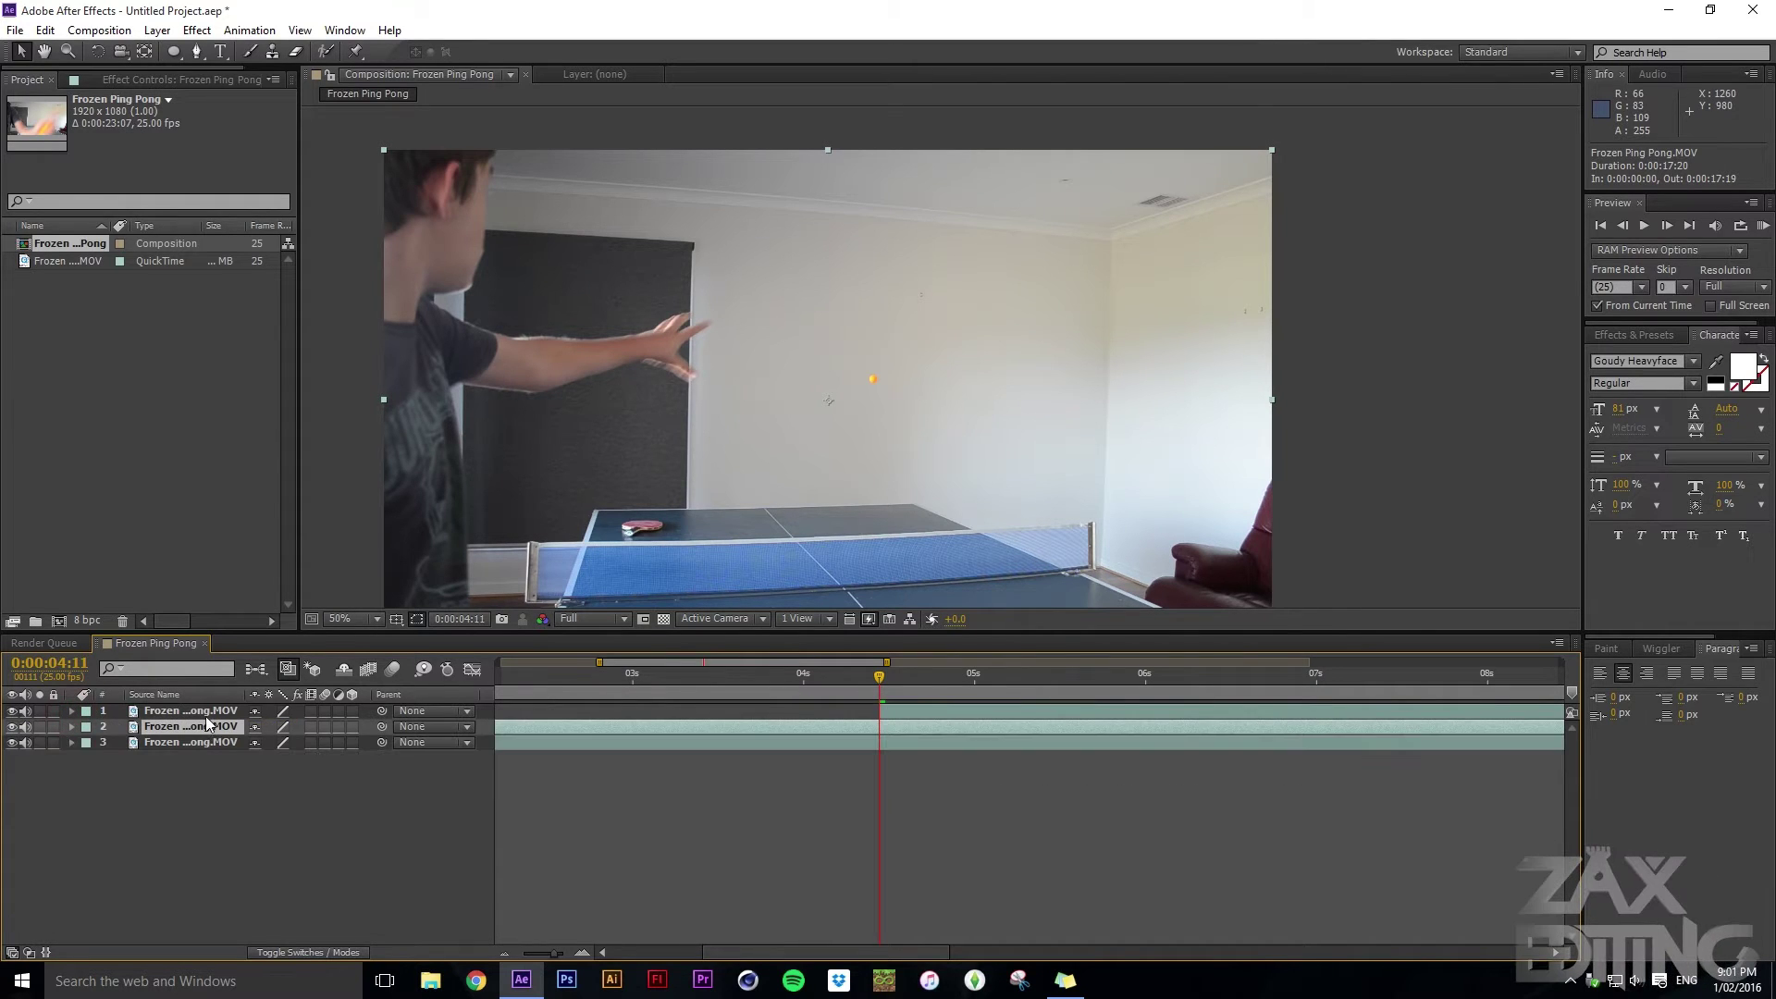
Rename the masked top layer as Ping Pong Frozen and the footage layer beneath it as Main Layer
click(205, 712)
key(alt+bracketleft)
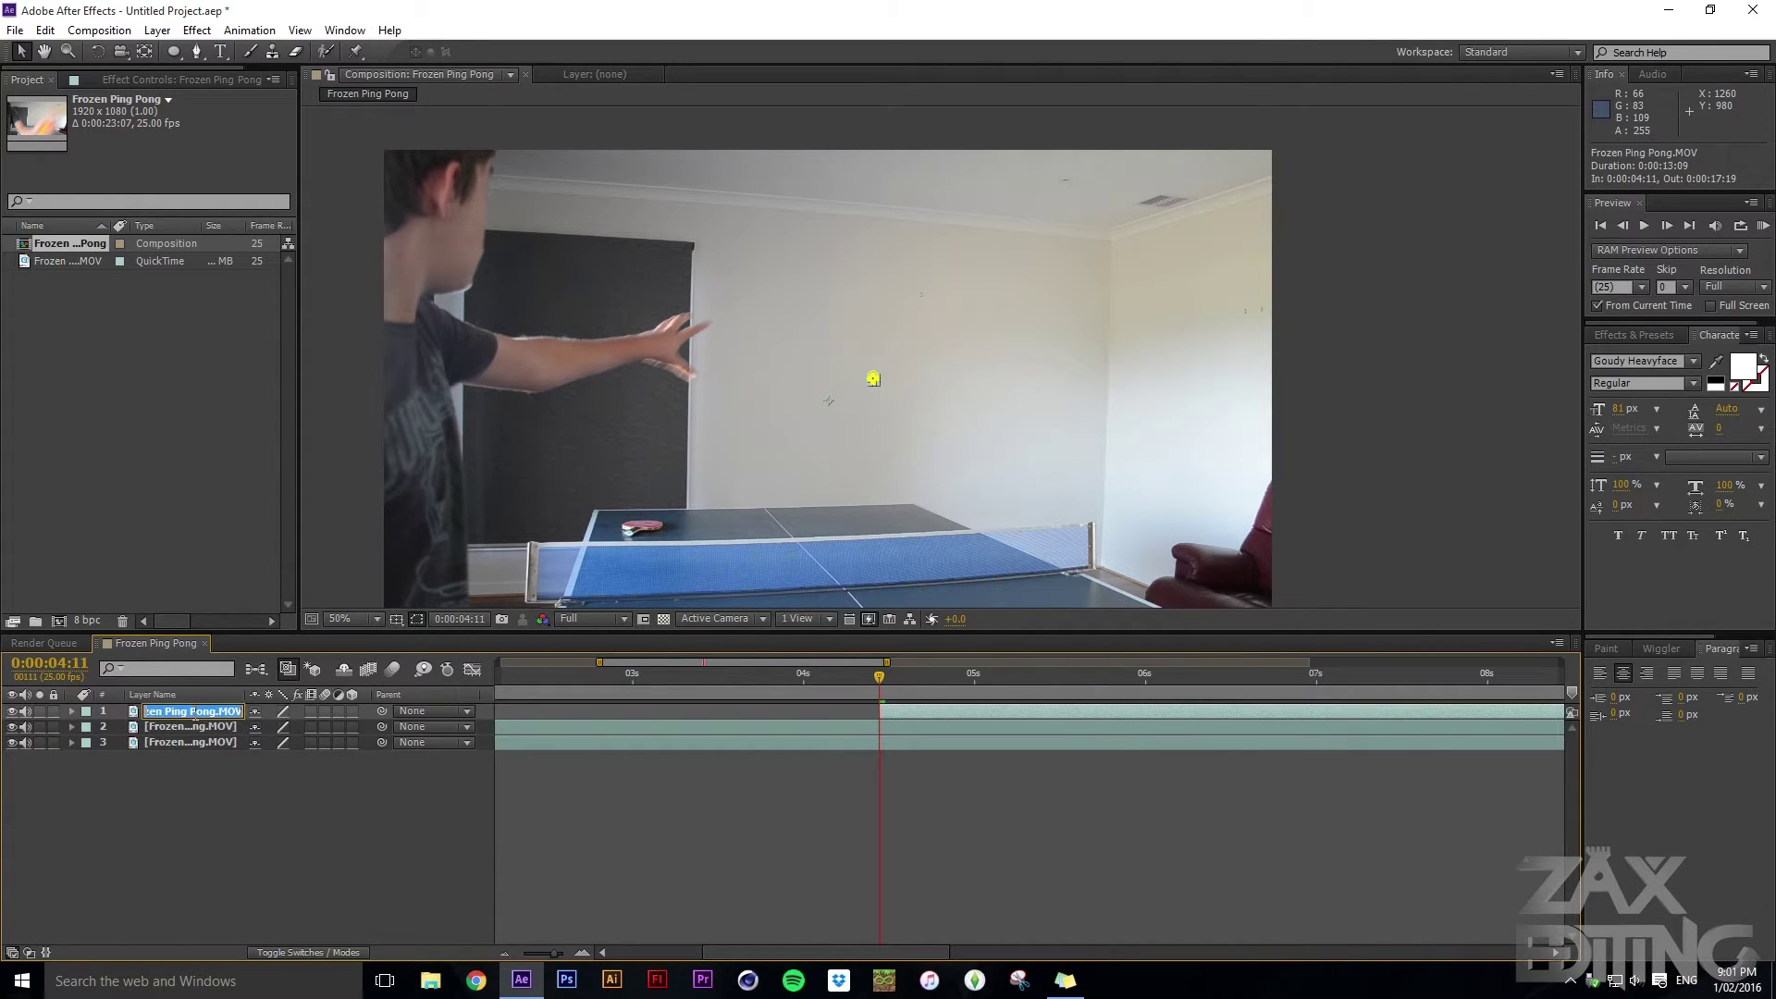
text(Ping Pong Frozen)
click(198, 775)
click(195, 729)
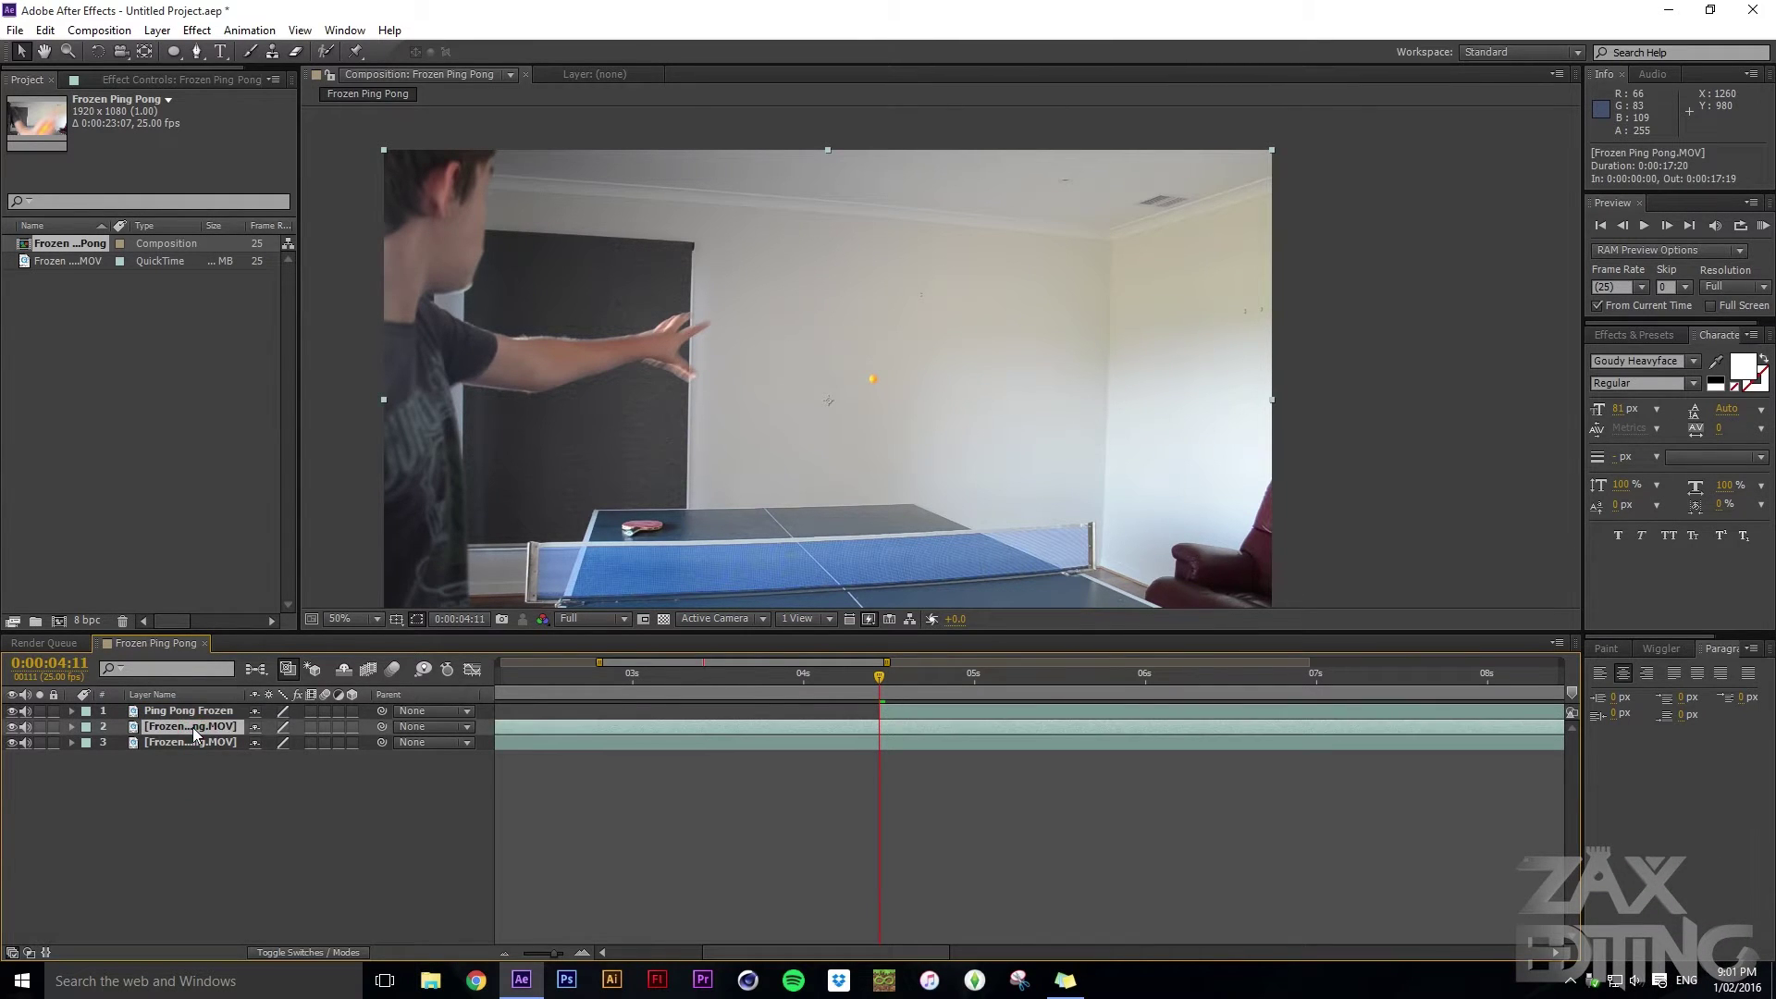
key(Return)
key(BackSpace)
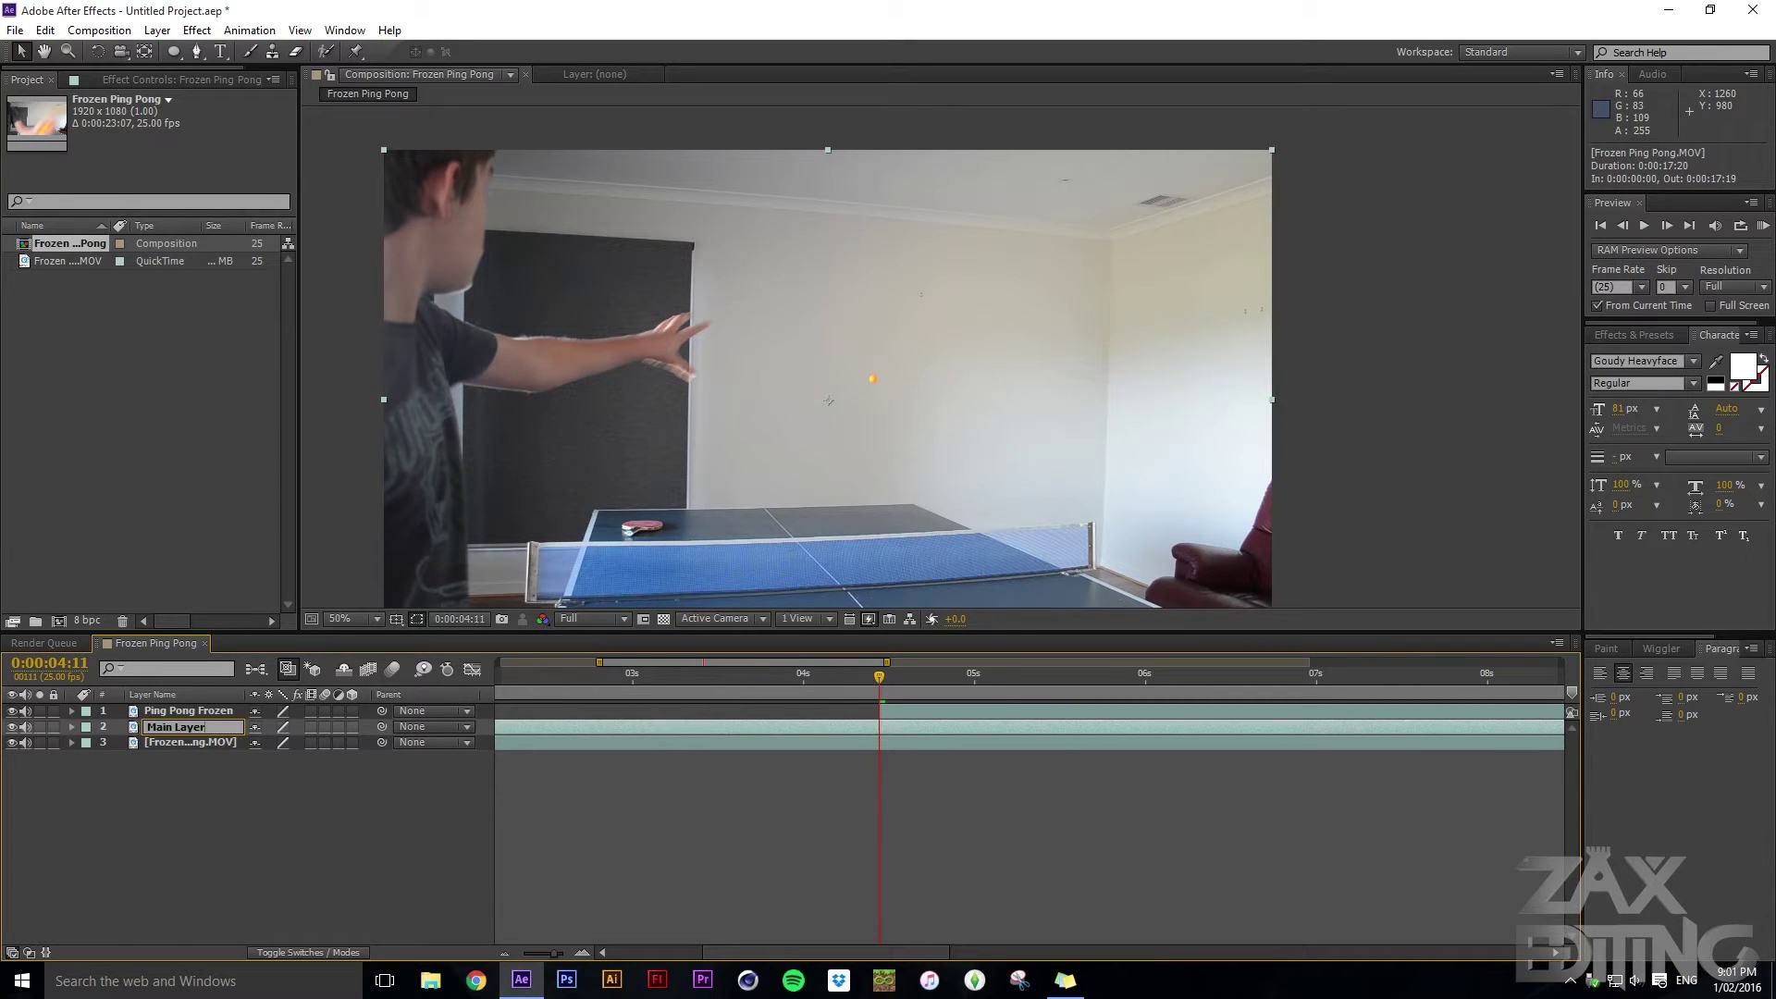
key(Return)
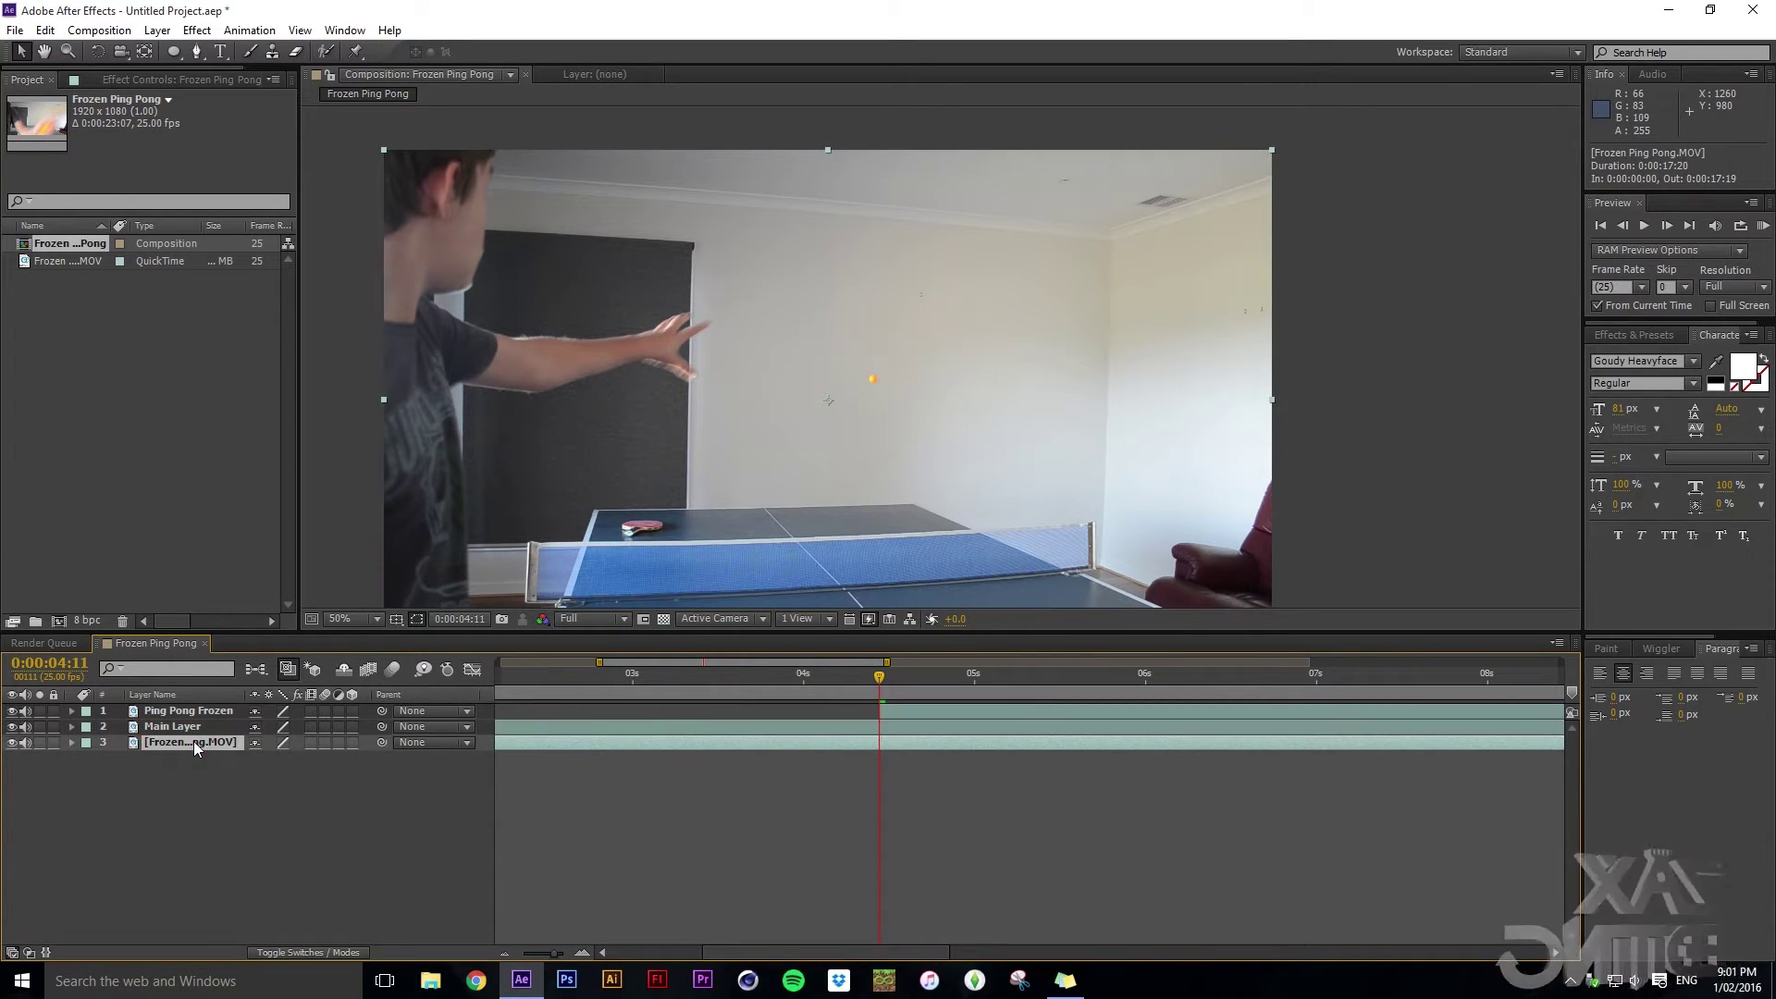
Rename the lowest footage layer as Main Layer After Freeze
click(193, 741)
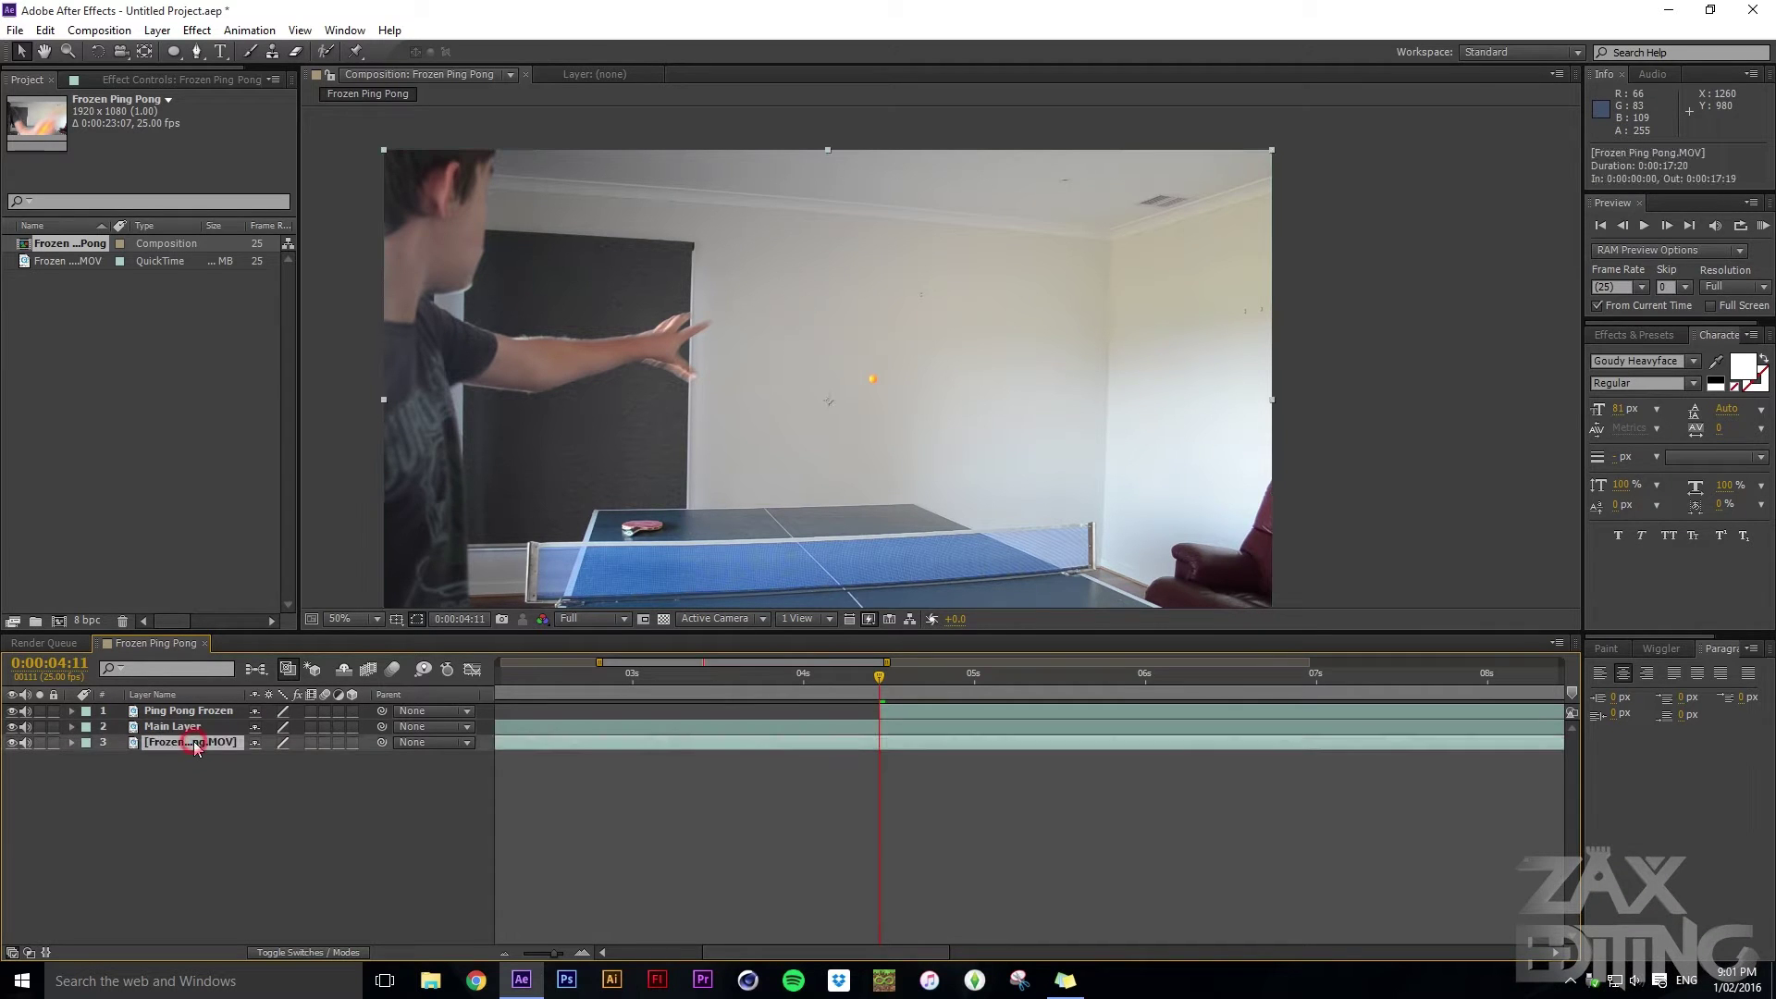
key(Return)
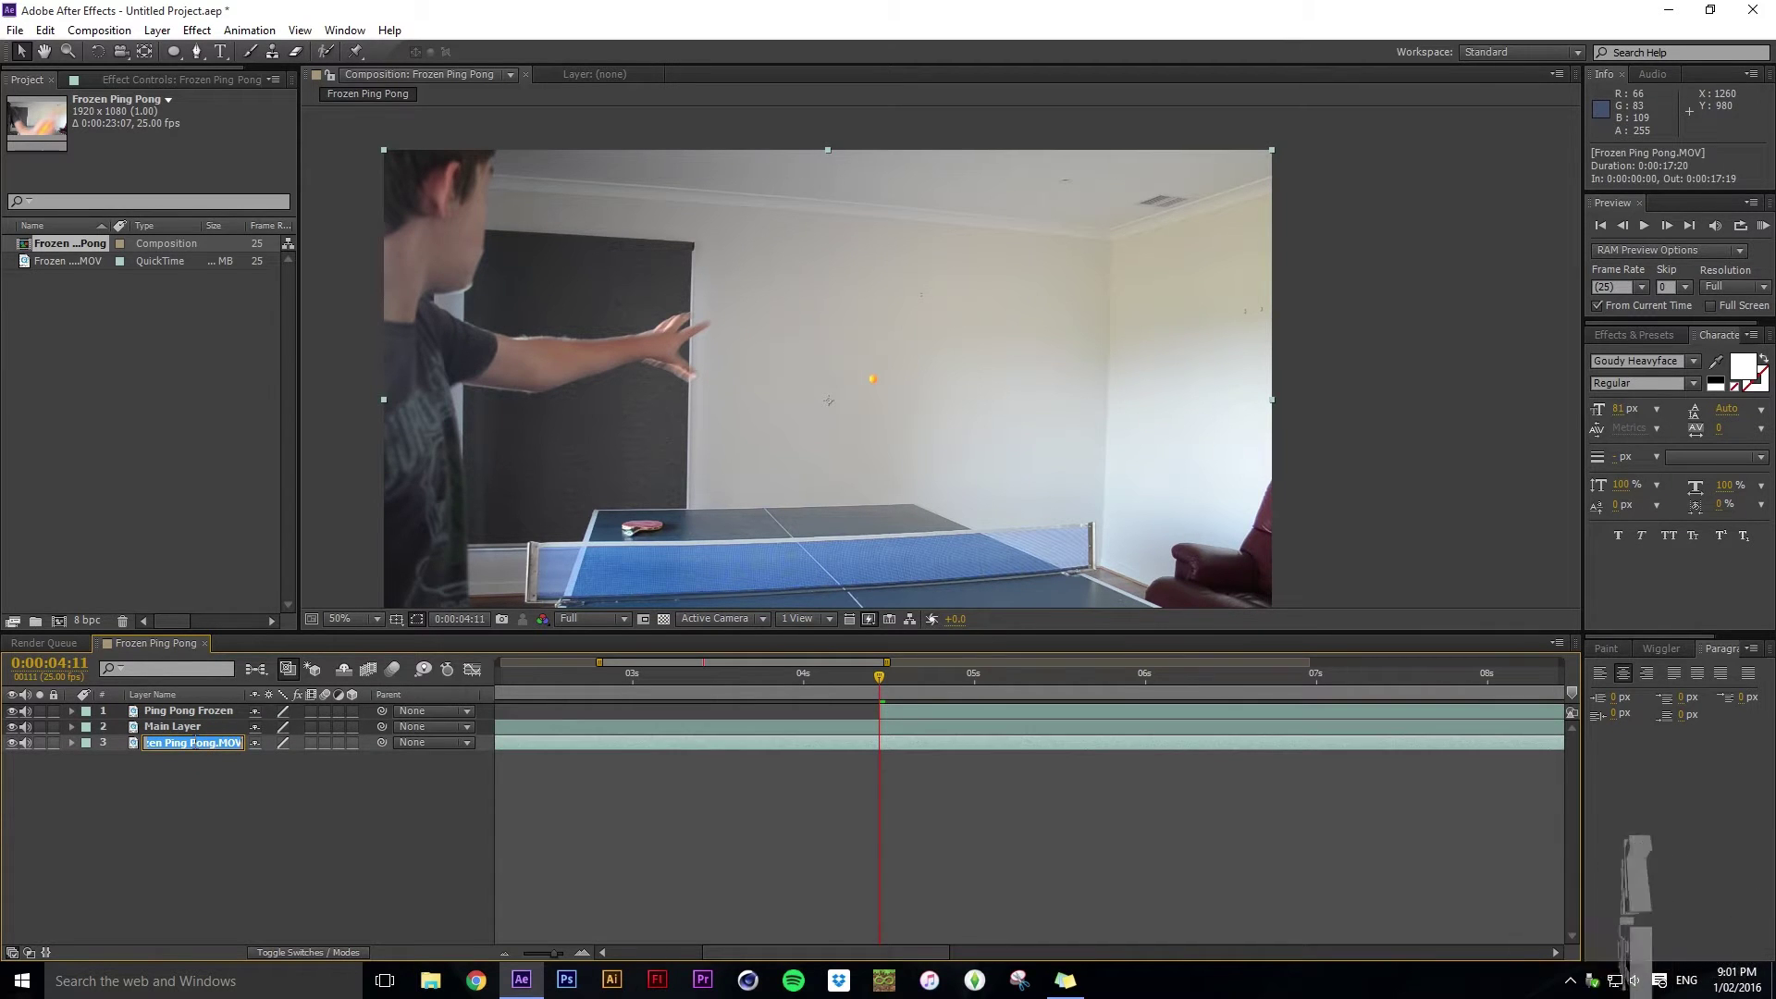
text(Main Layer)
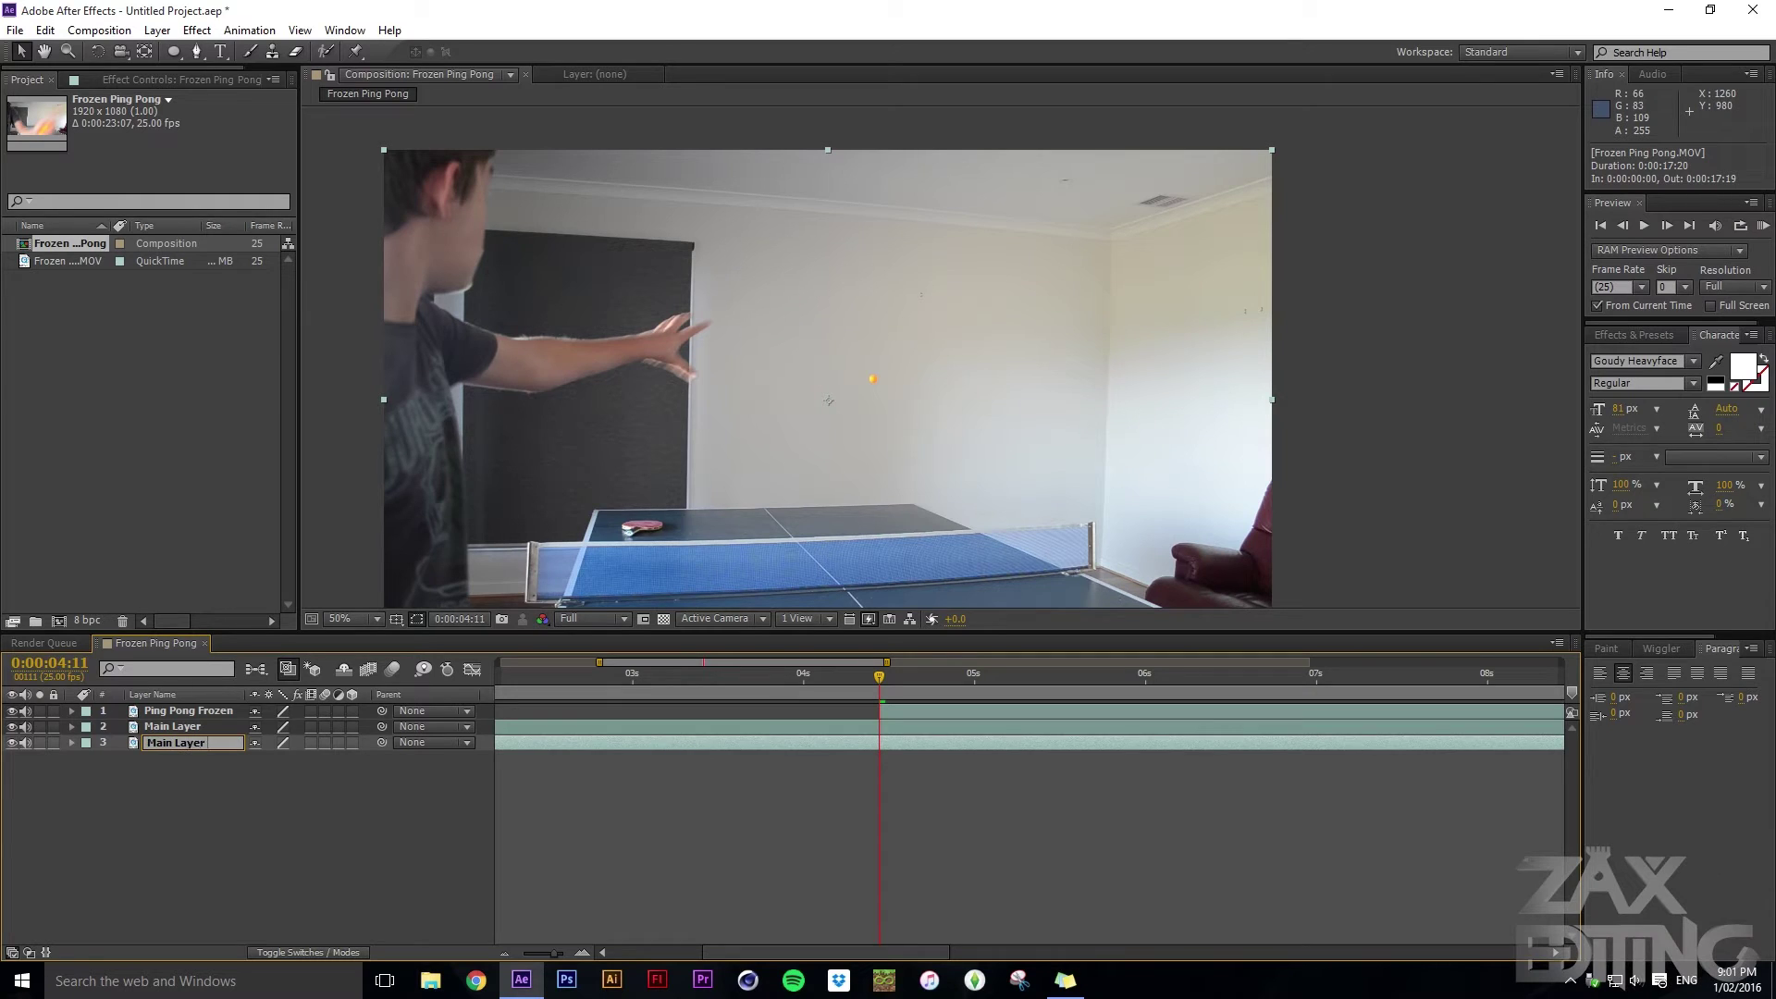
text( After Freeze)
key(Return)
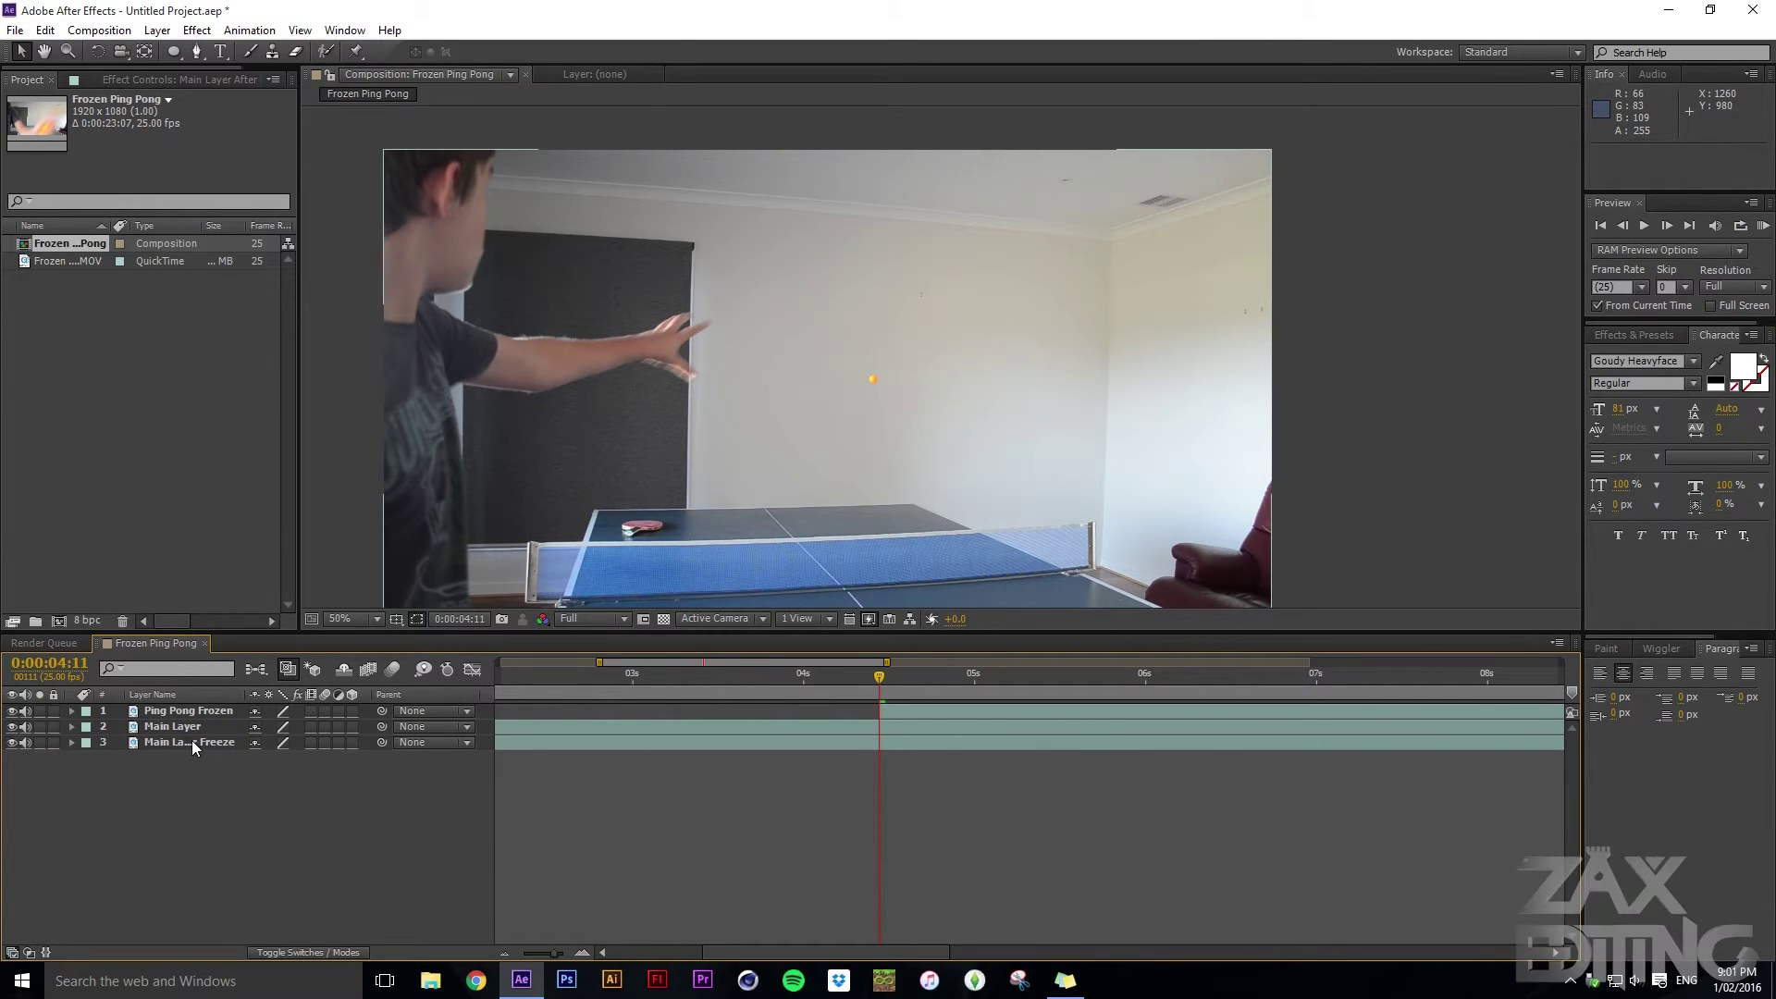
Trim the end of Main Layer and the start of Main Layer After Freeze at 0:00:04:11
click(191, 740)
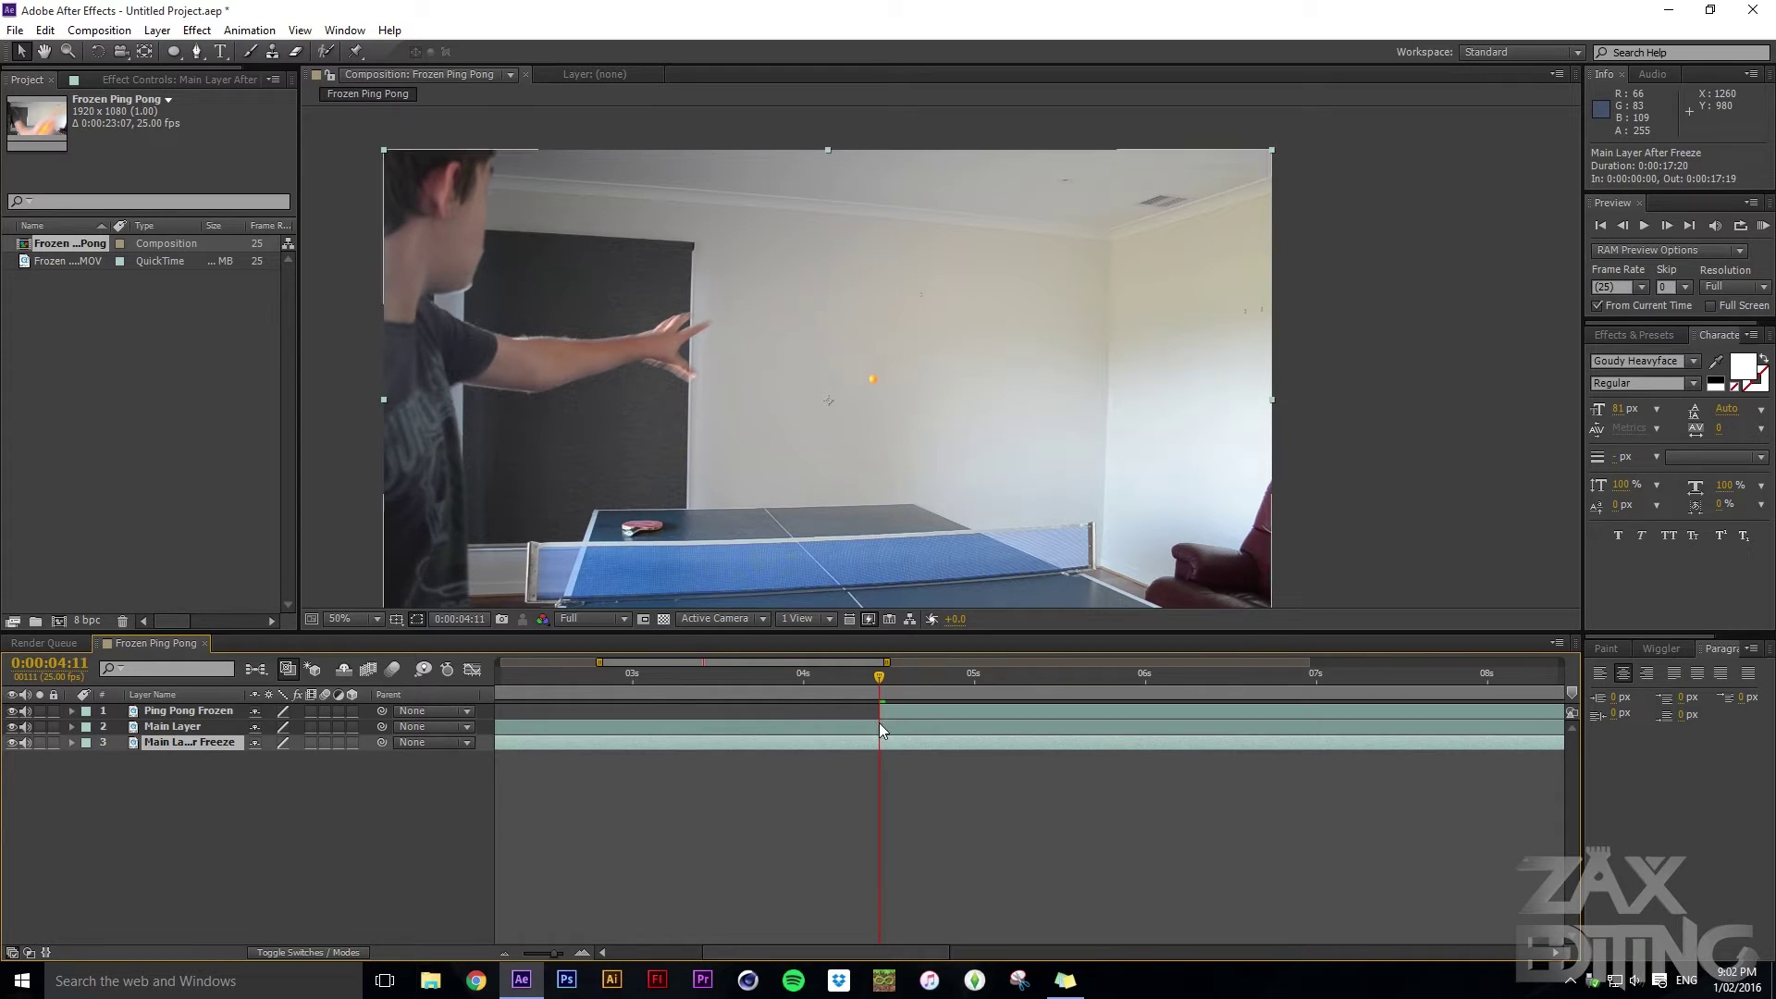
click(881, 728)
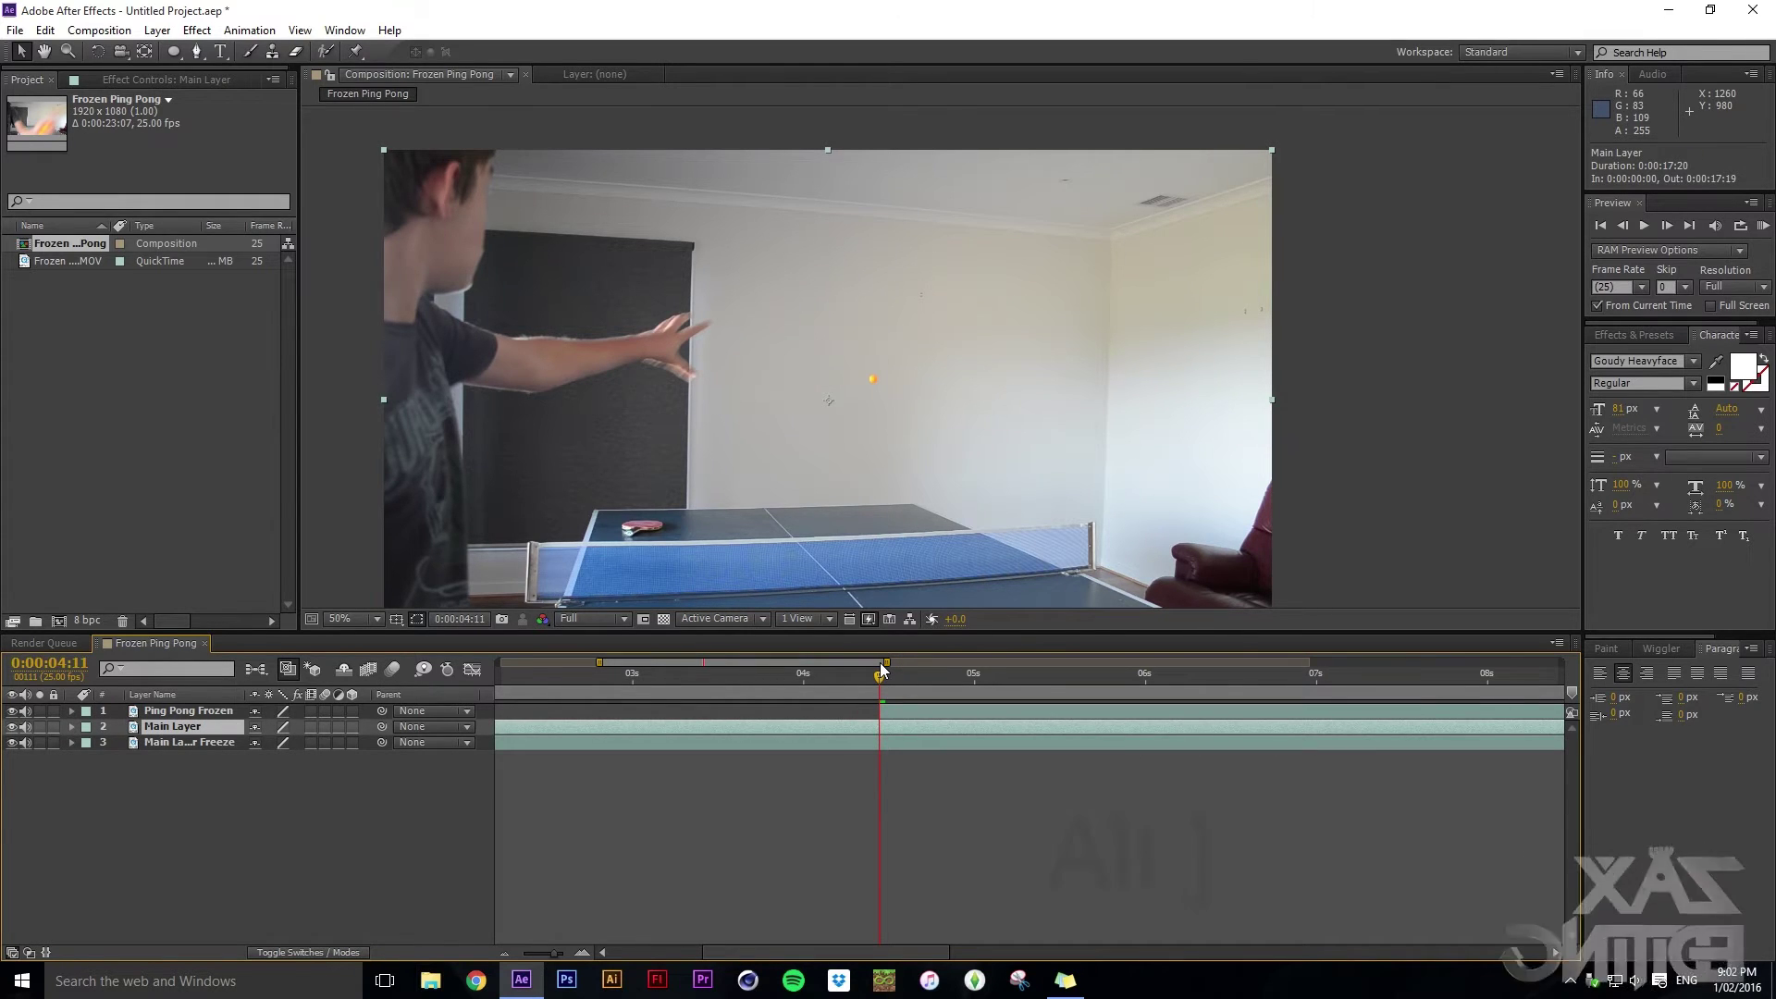
key(alt+bracketright)
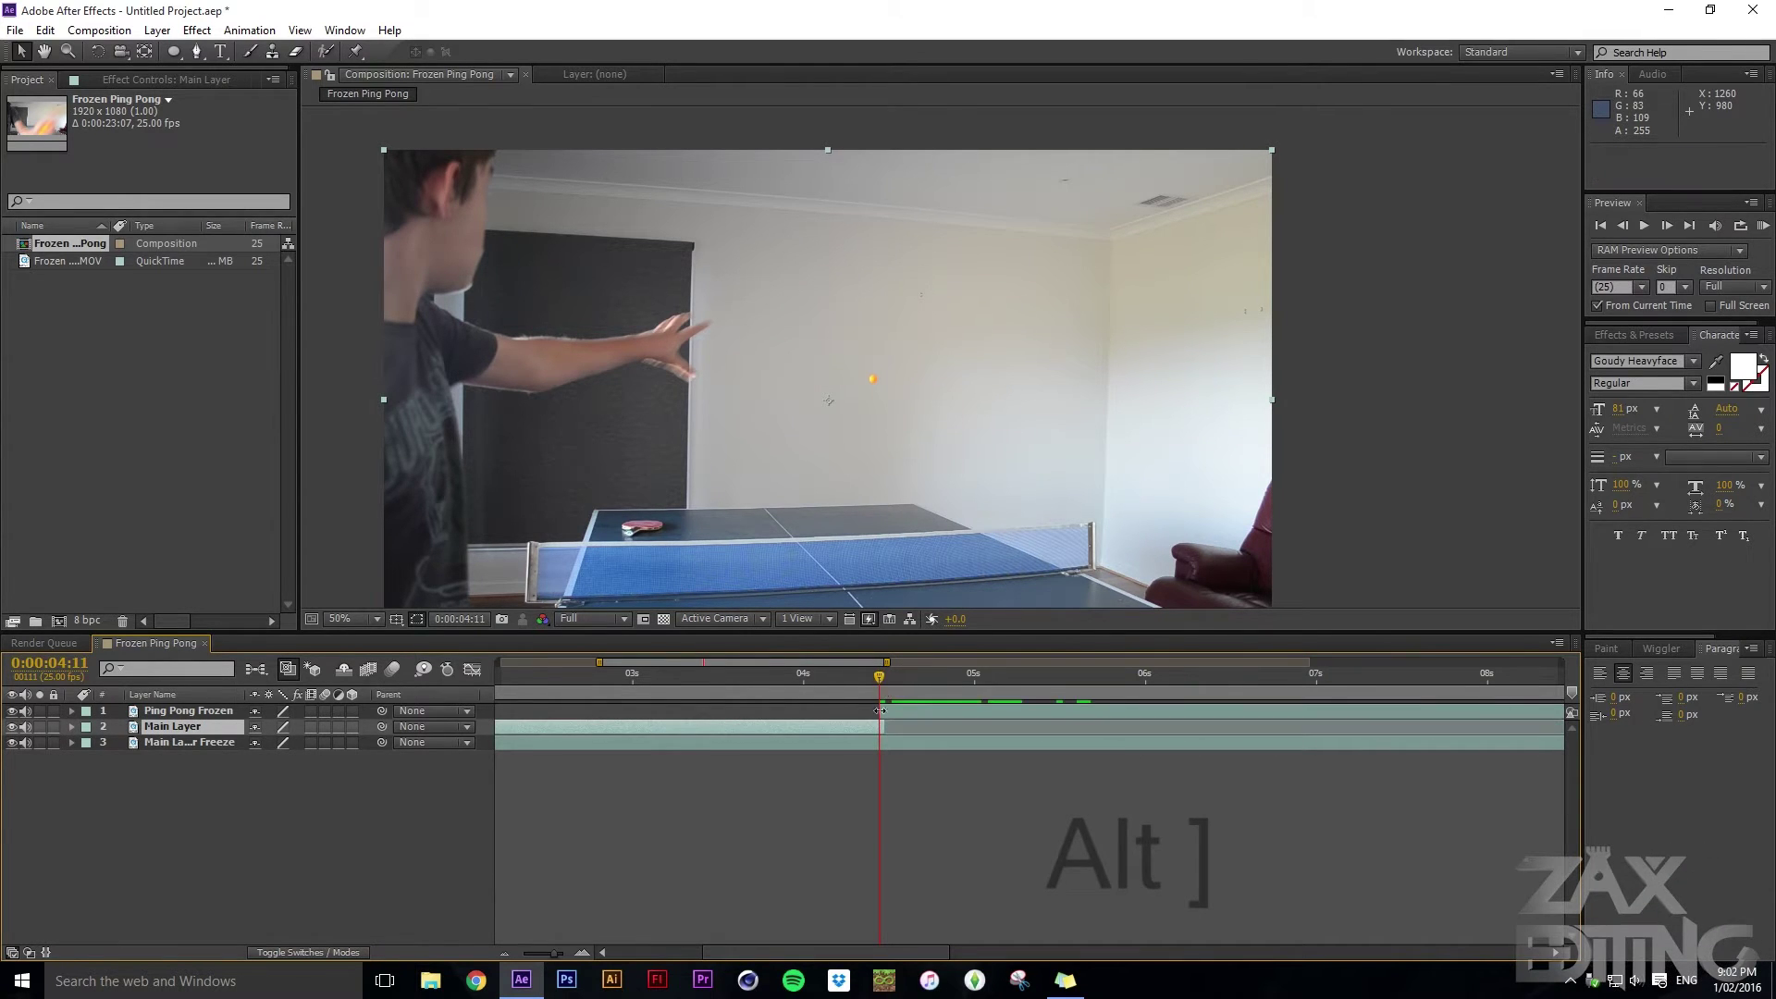
click(884, 745)
key(alt+bracketleft)
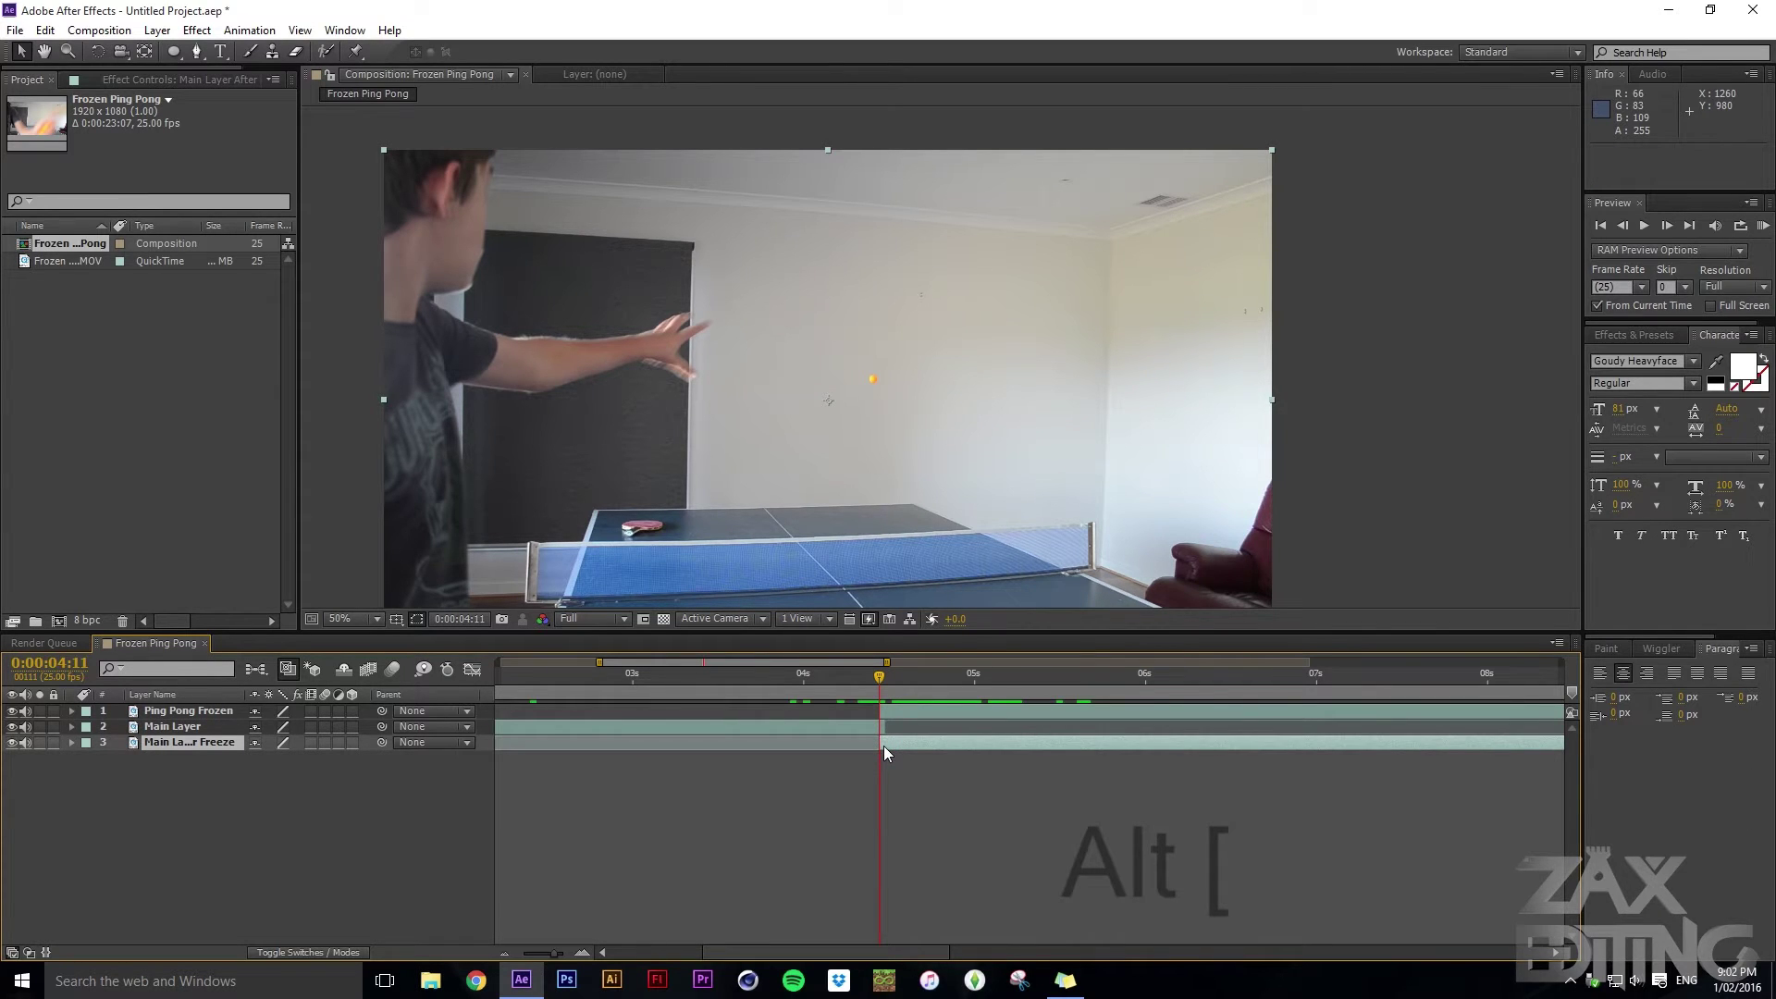
Shorten the end of Main Layer by one frame to meet the start of Main Layer After Freeze
key(semicolon)
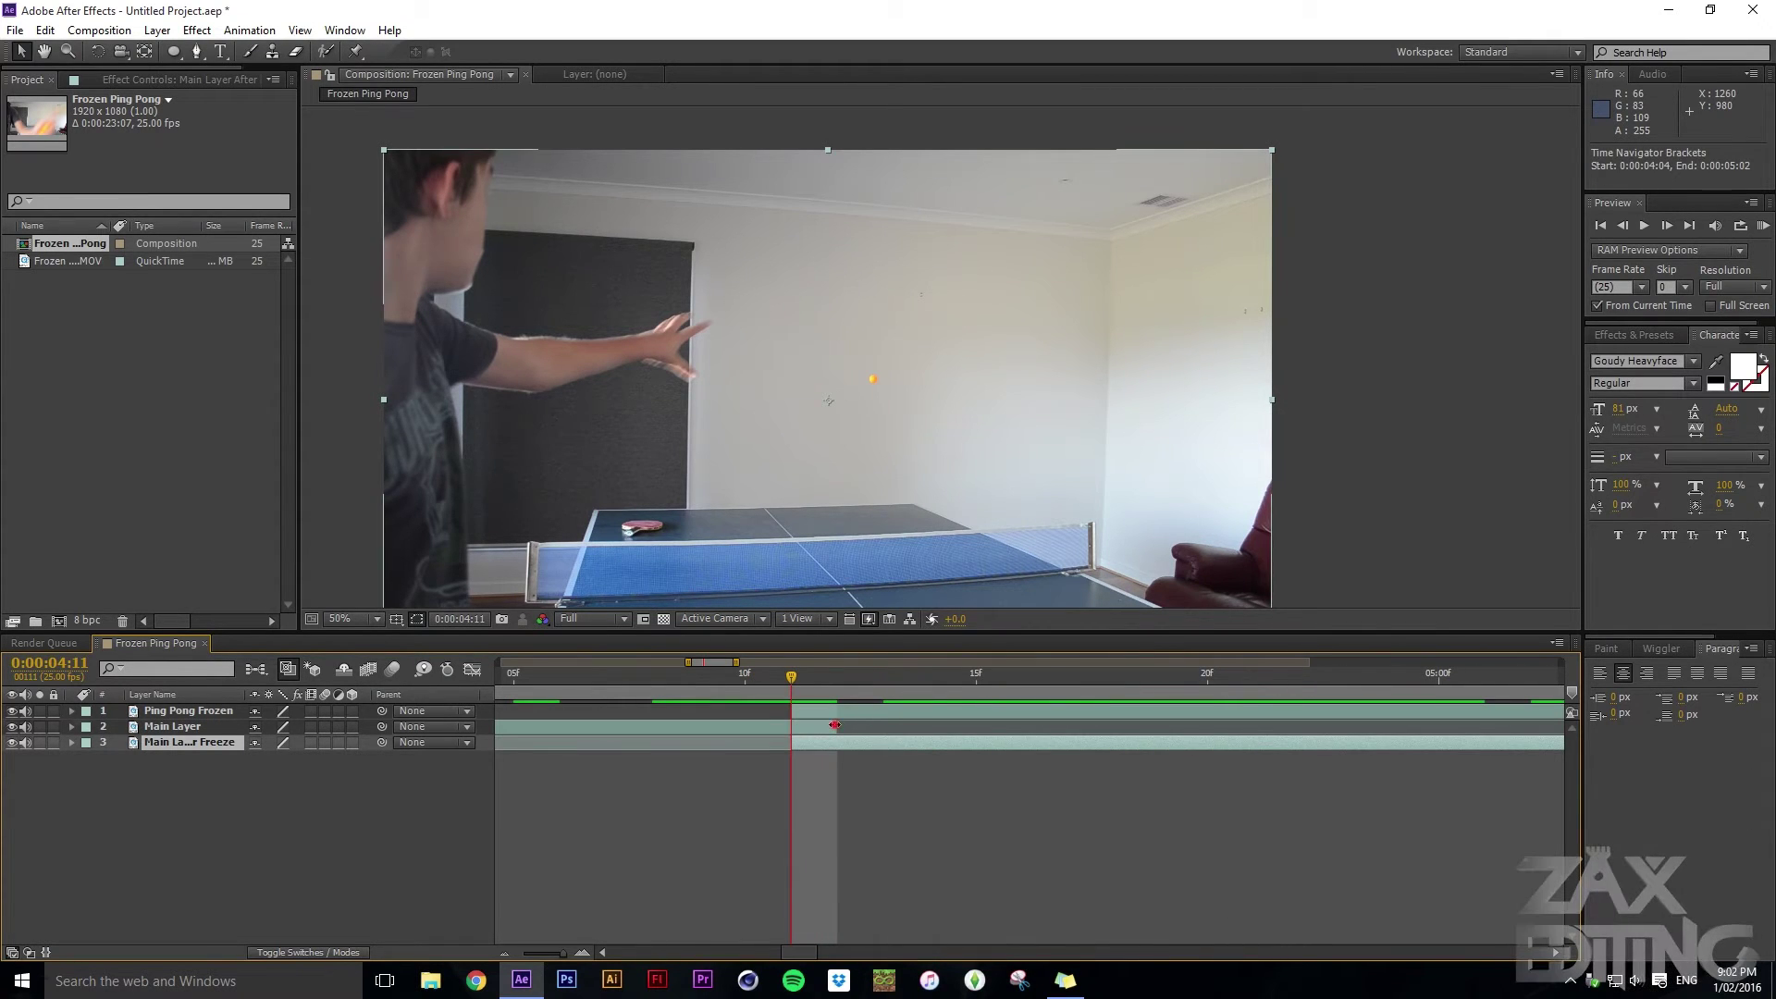
click(790, 727)
click(838, 819)
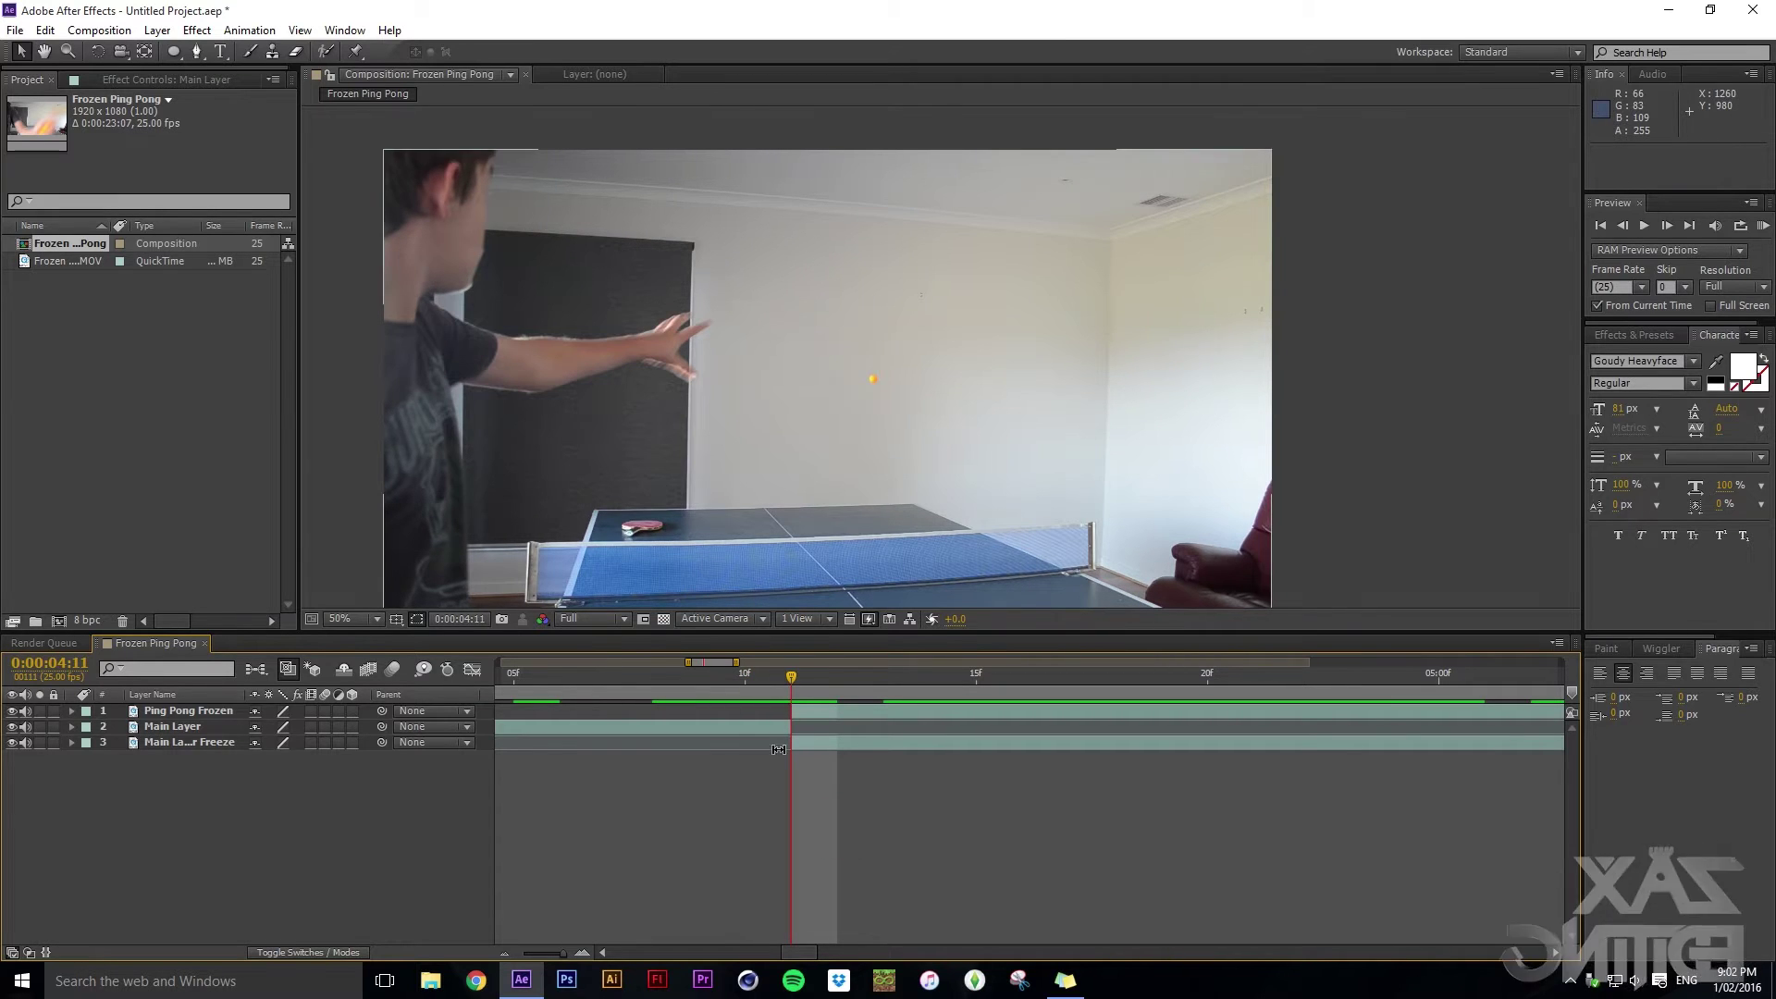
Start a Pen mask on Main Layer After Freeze at the table's near right corner, running along its white edge to the net
click(217, 746)
scroll(1042, 429, down, 1)
scroll(928, 479, up, 1)
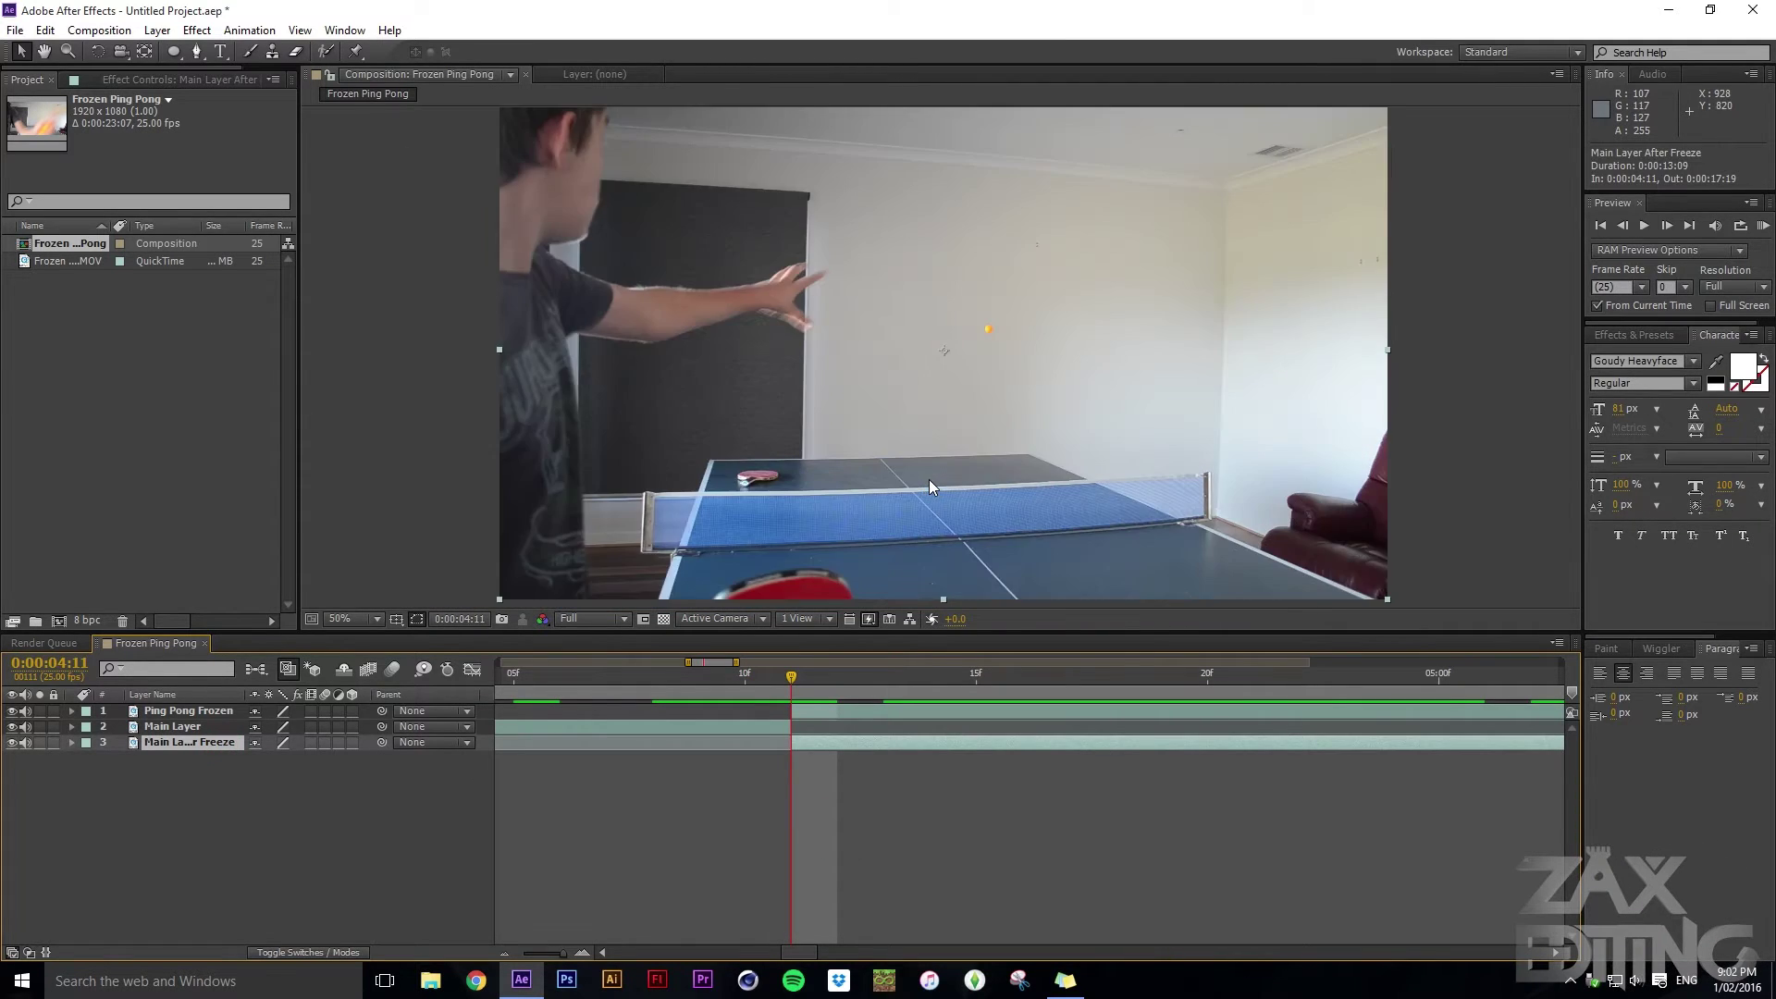
scroll(929, 479, down, 1)
scroll(968, 478, up, 1)
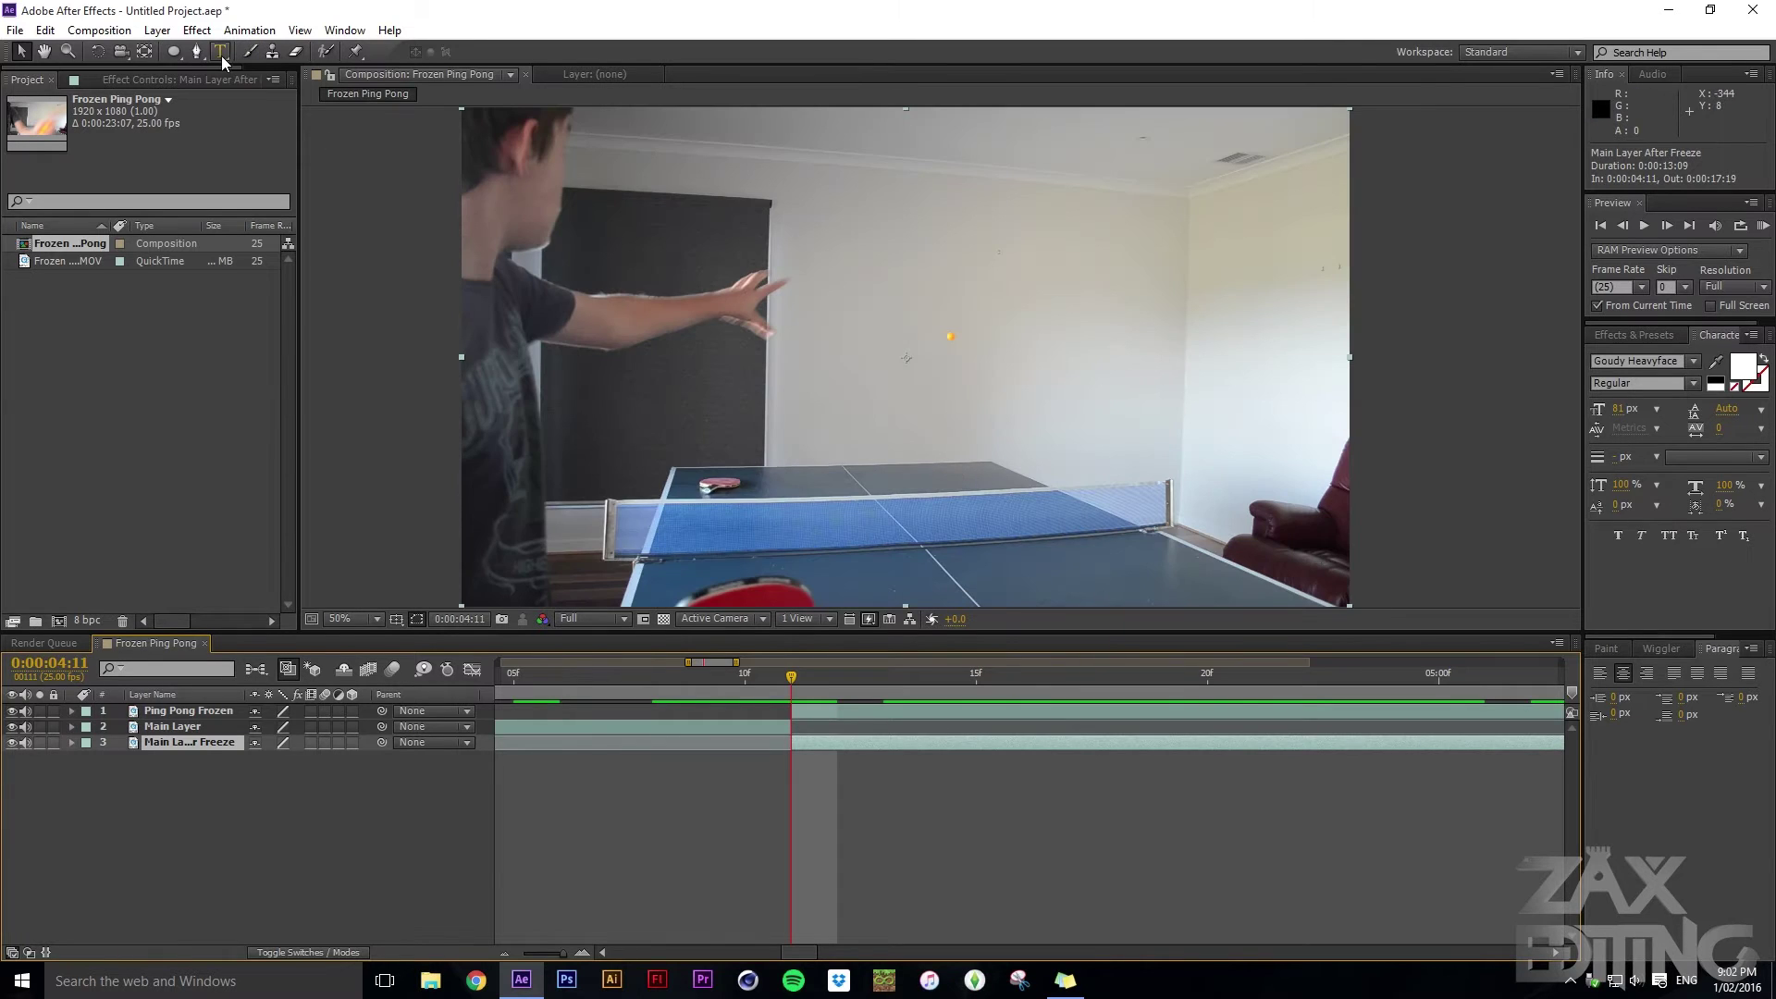
click(196, 51)
scroll(825, 396, down, 1)
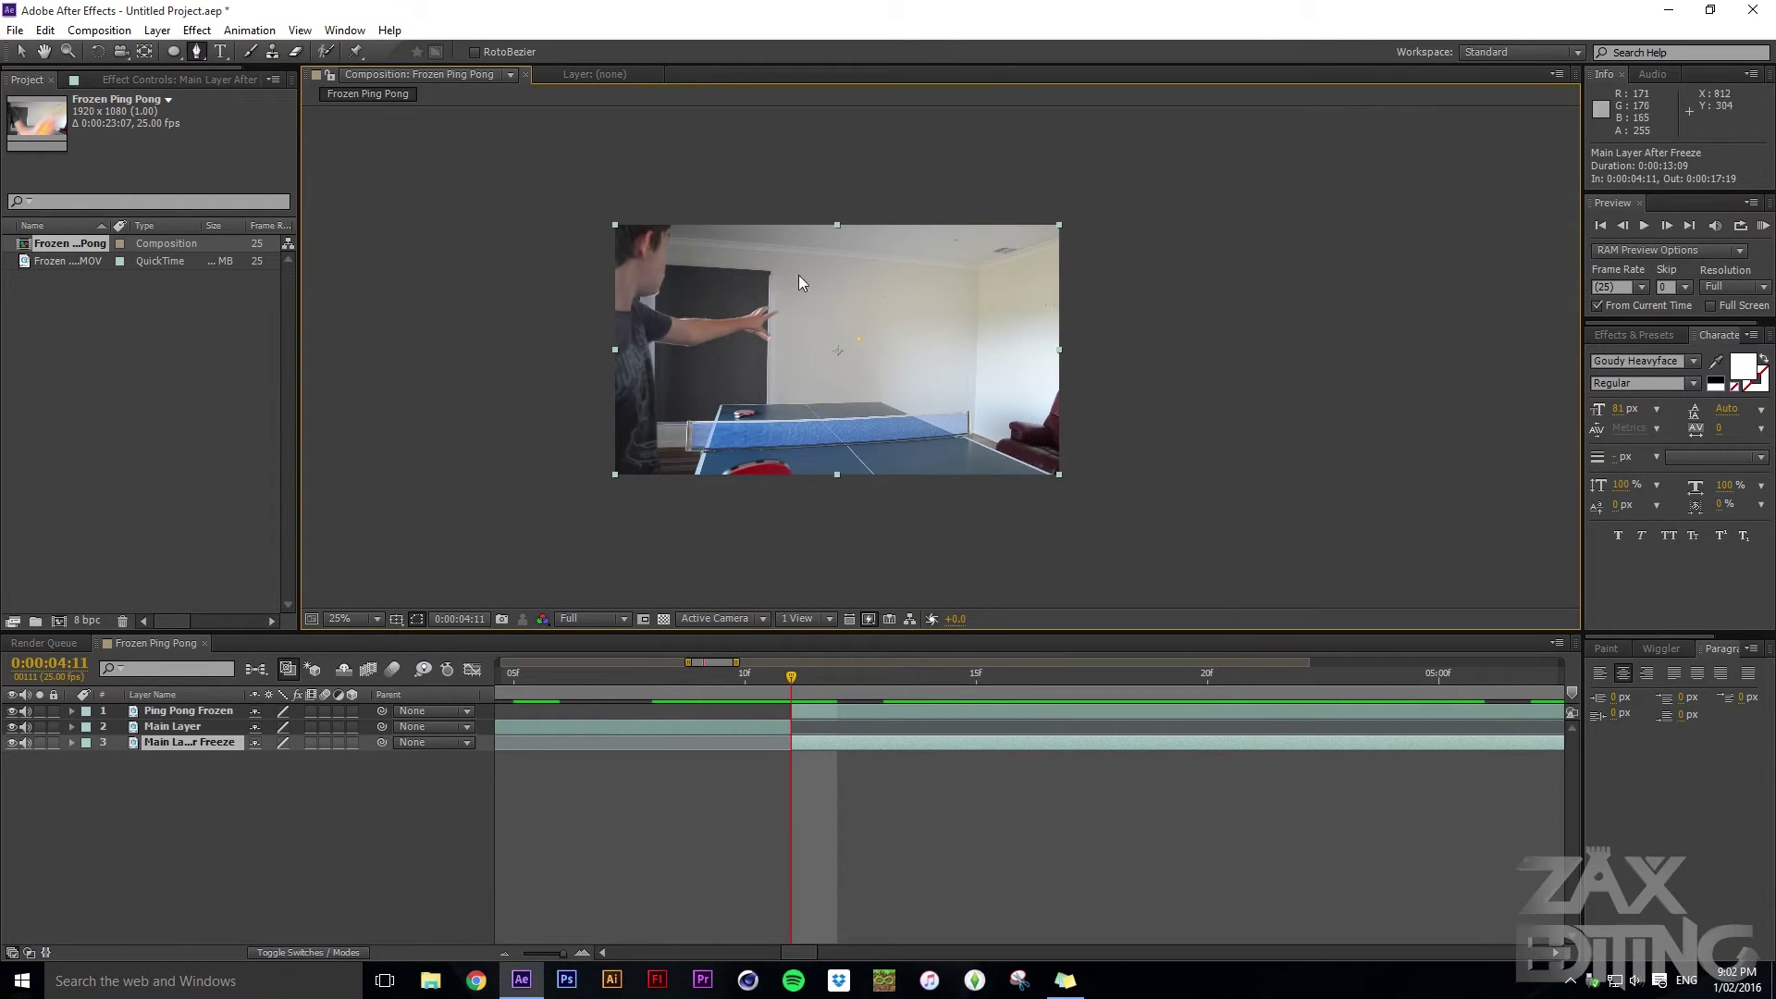
scroll(798, 275, up, 1)
key(space)
drag(935, 372, 903, 282)
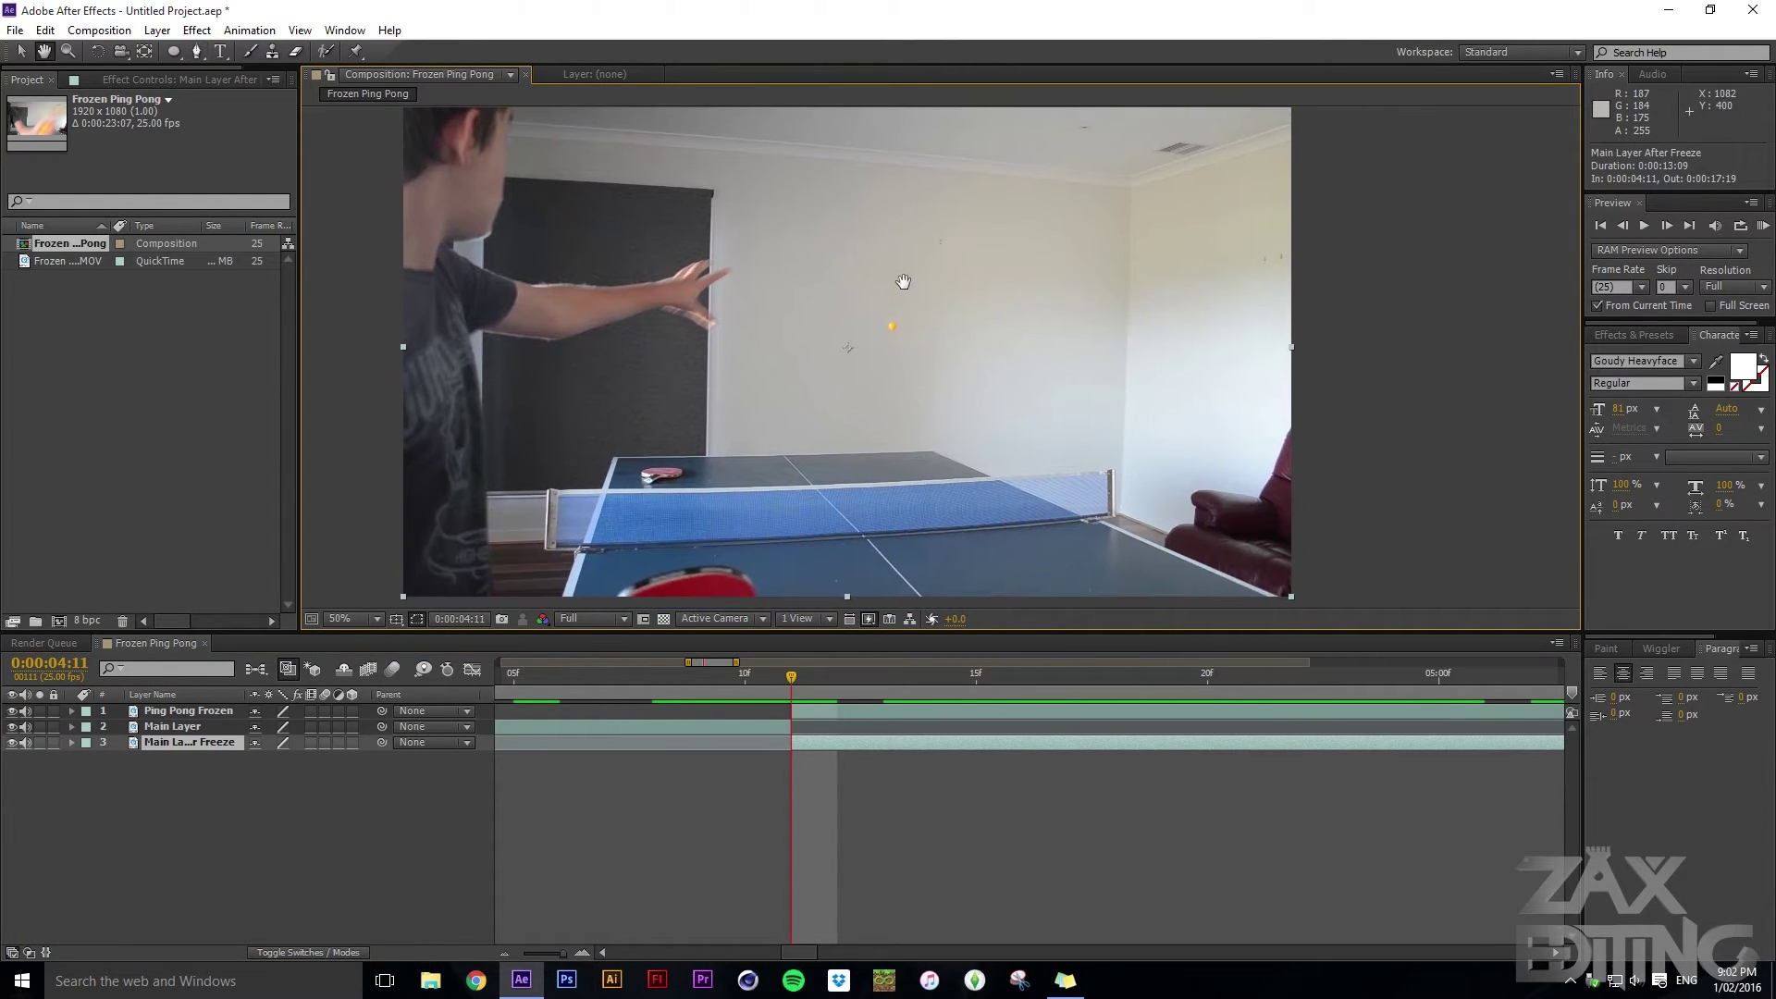
click(356, 619)
click(351, 282)
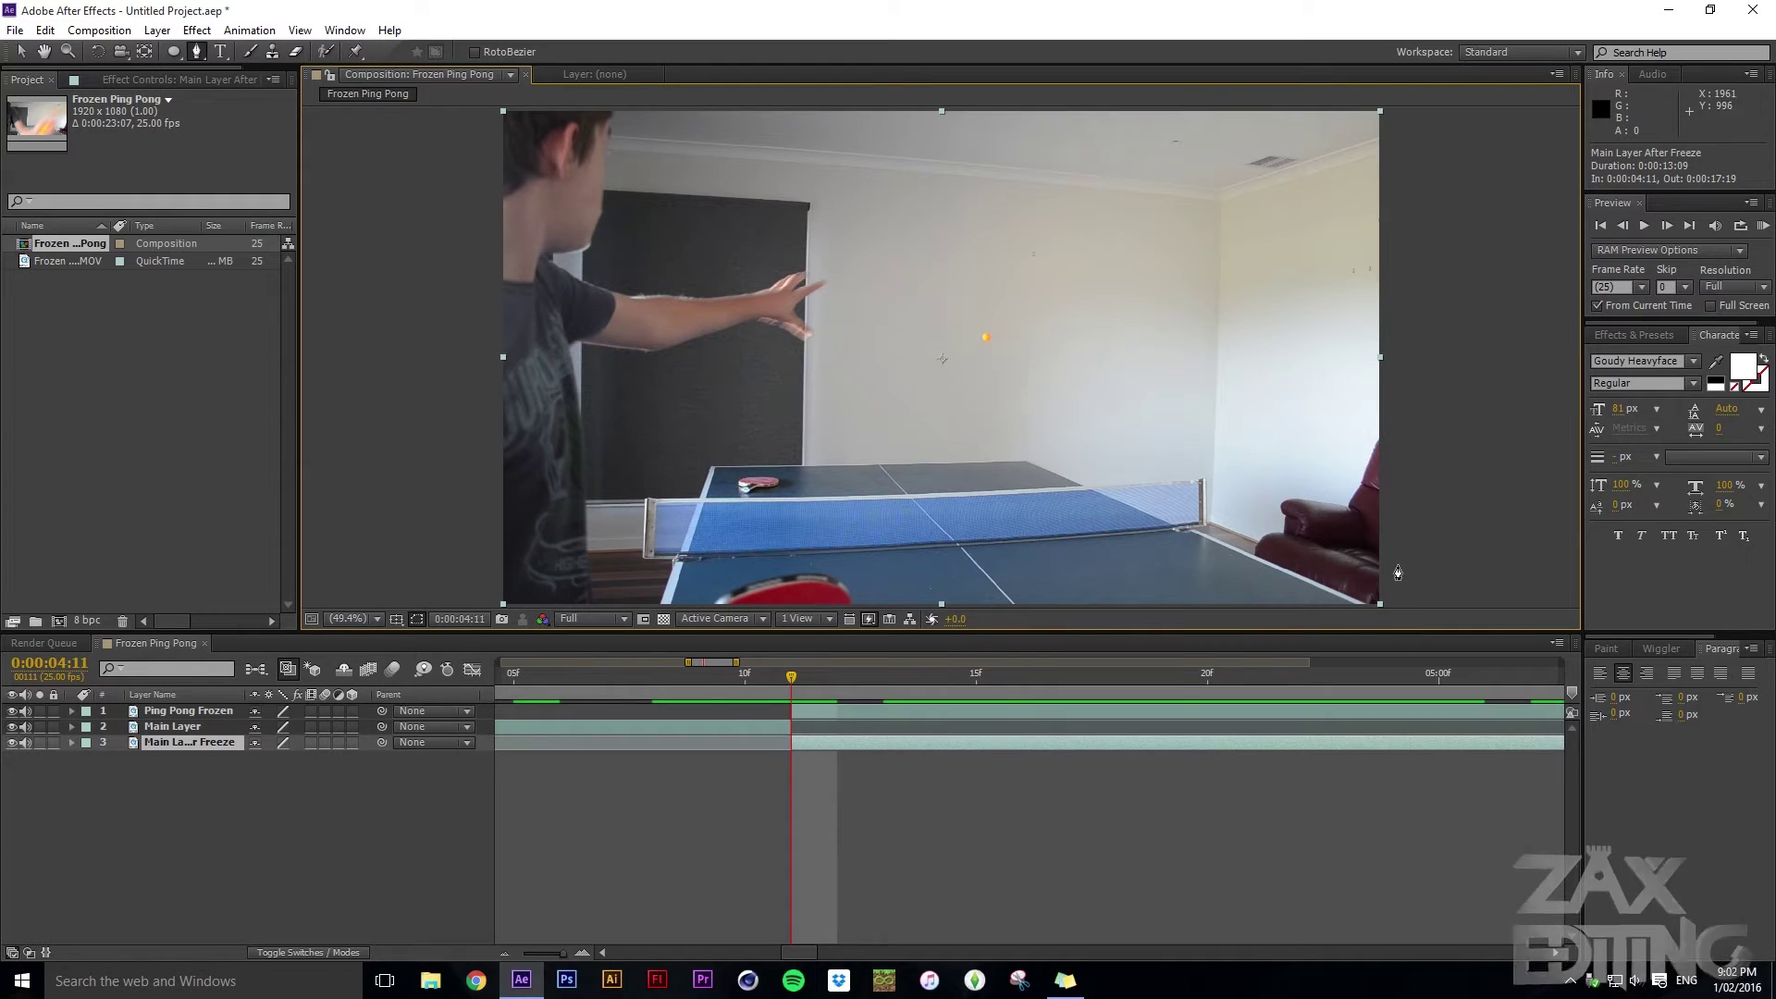
key(space)
drag(1406, 582, 1383, 493)
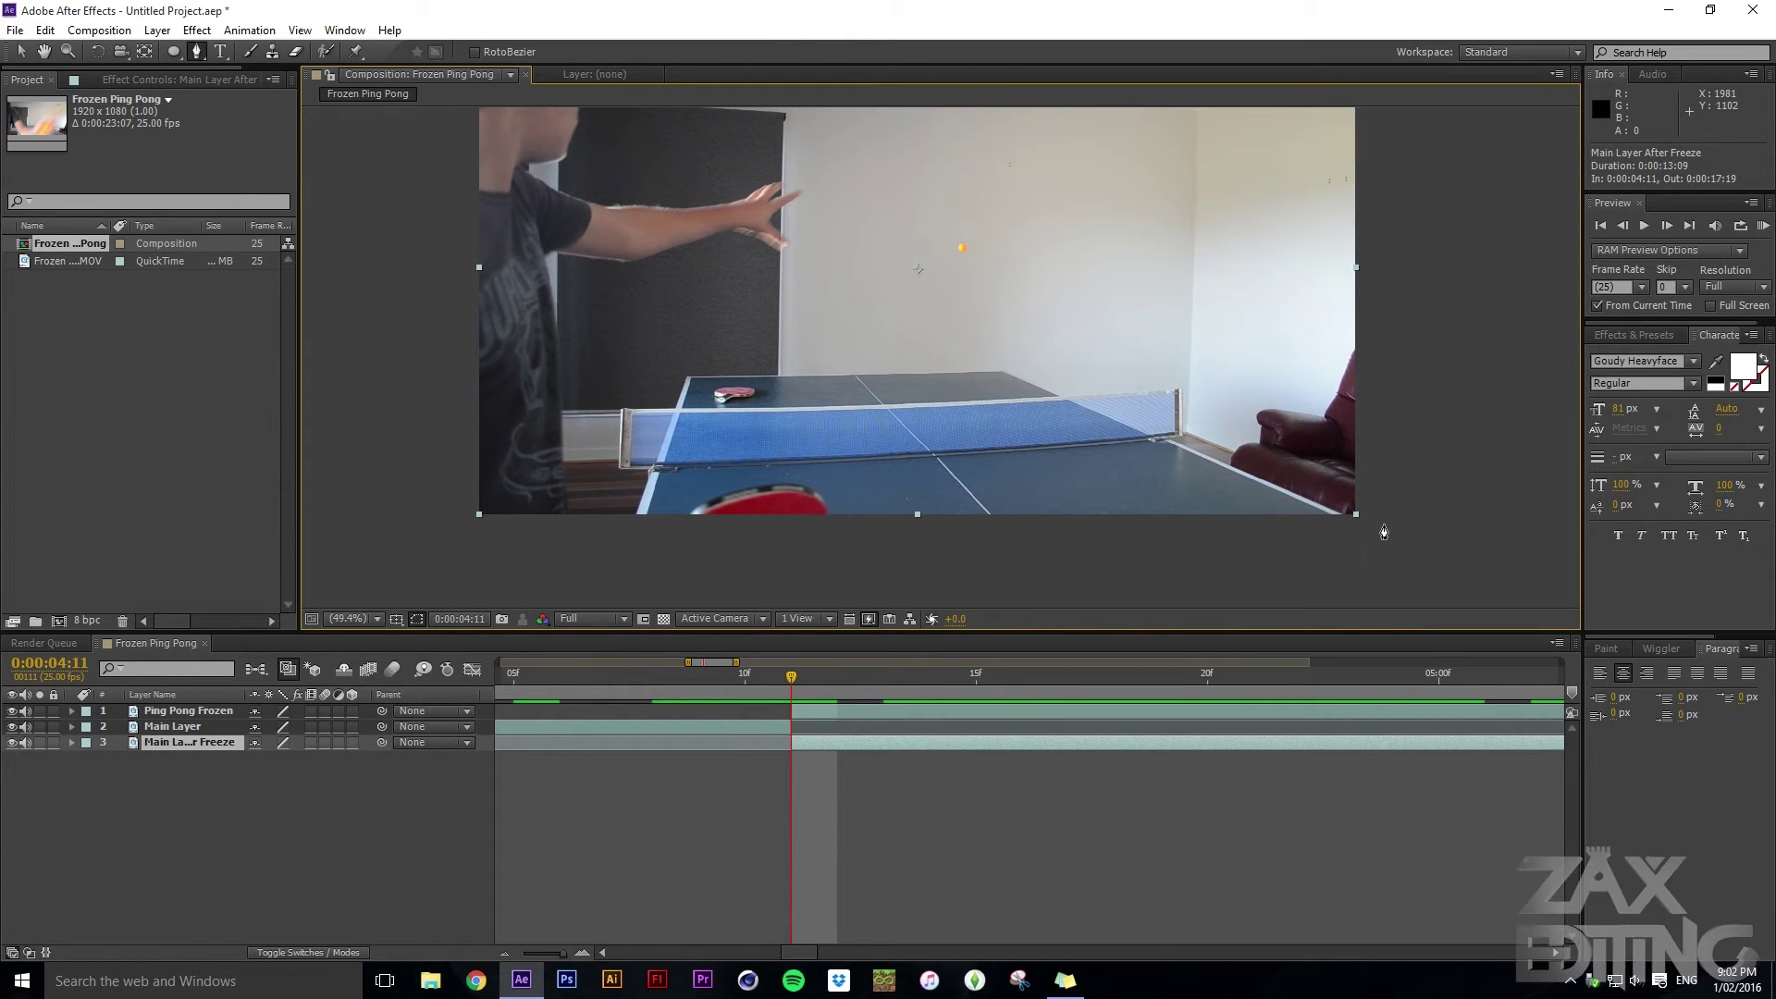
scroll(1358, 530, up, 4)
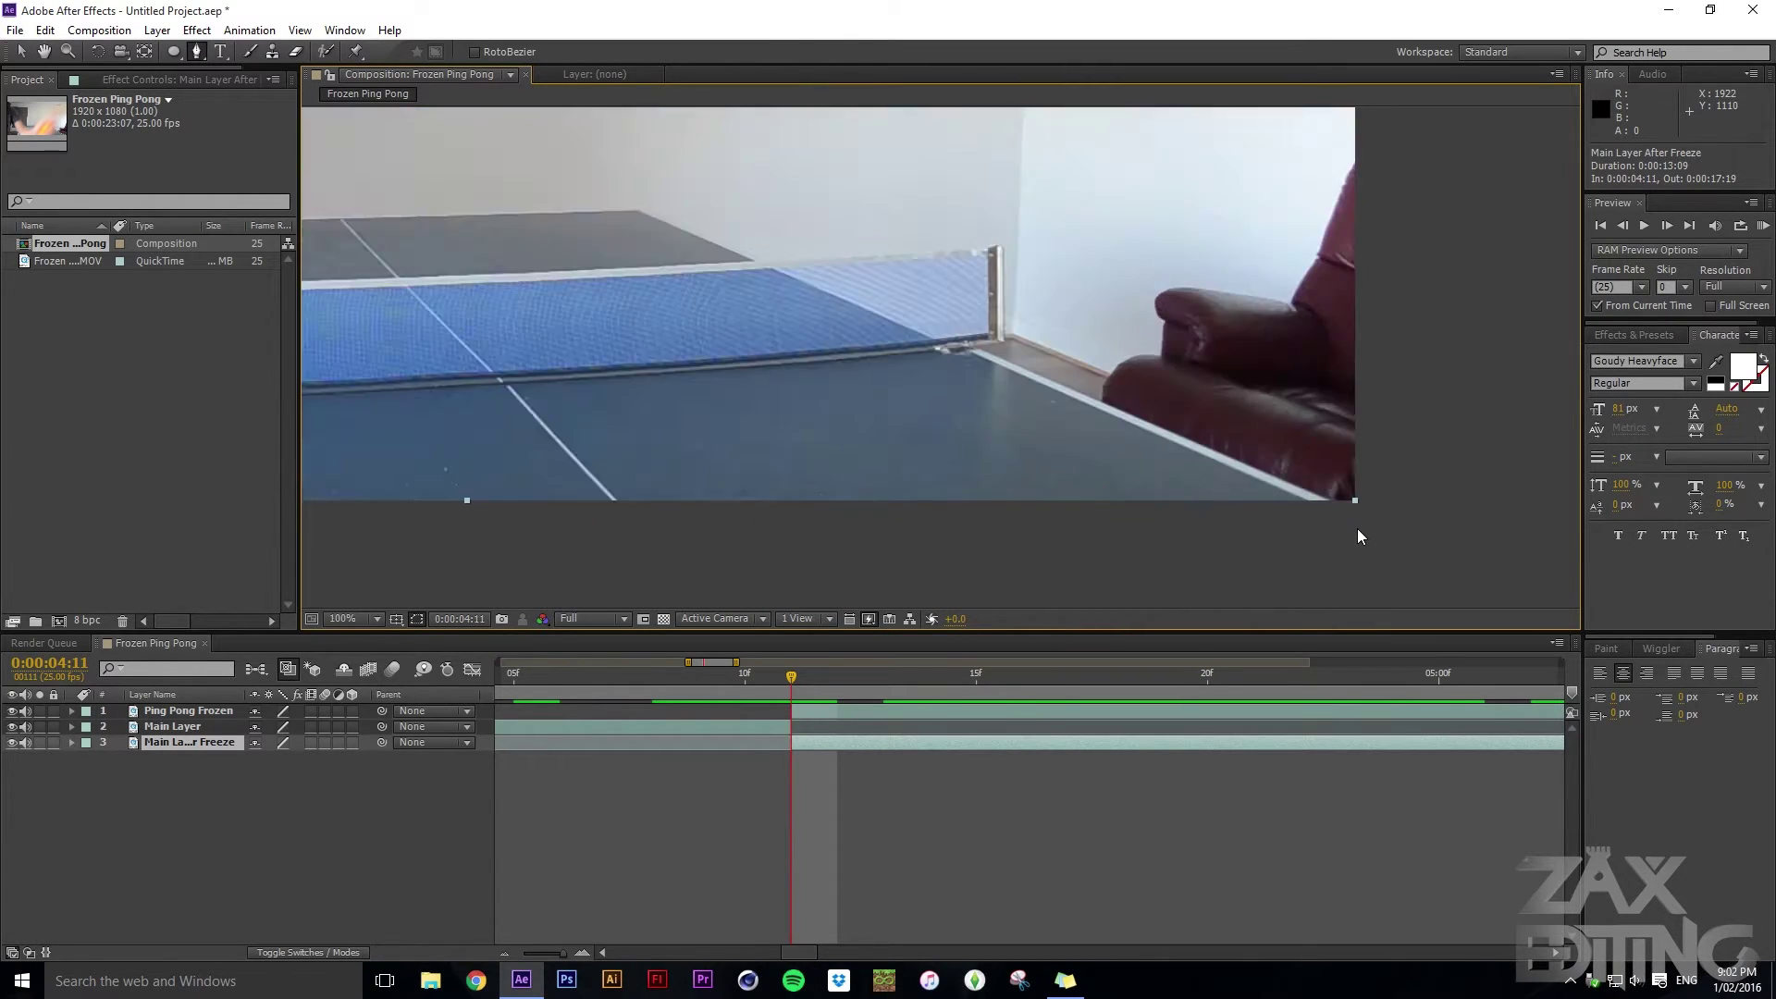
key(alt+space)
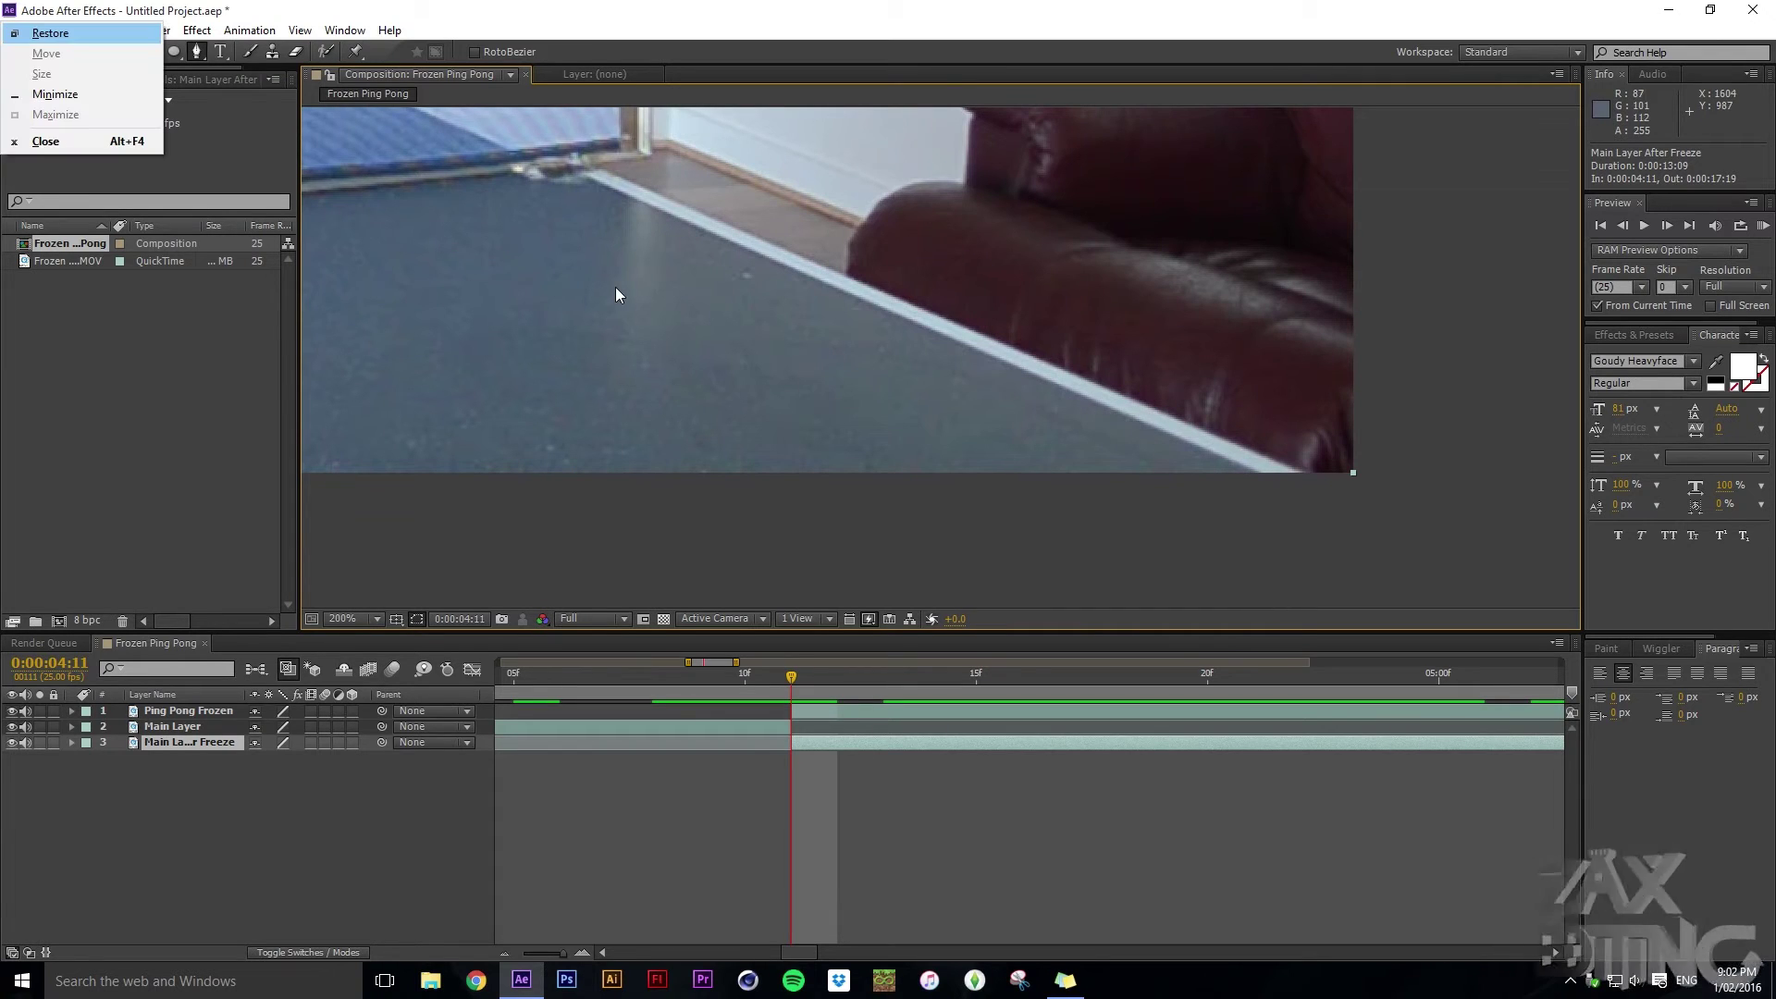
click(658, 31)
key(space)
drag(525, 313, 1067, 416)
scroll(1067, 415, down, 6)
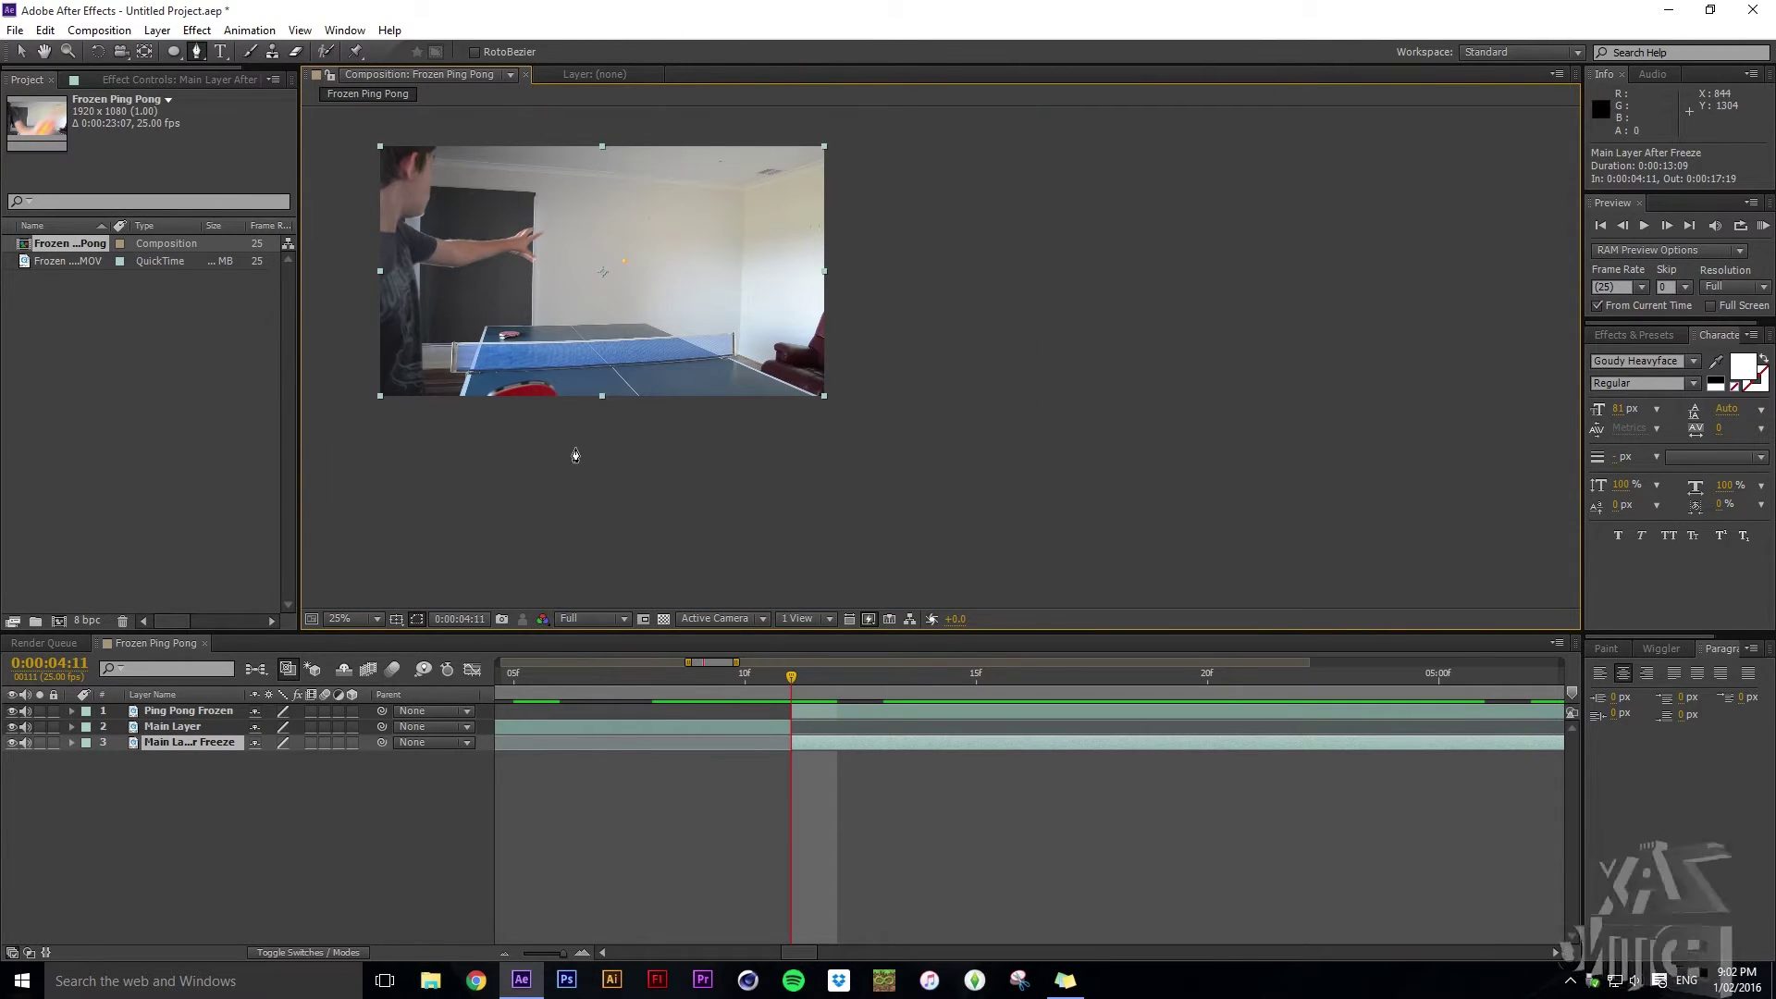
scroll(749, 392, up, 4)
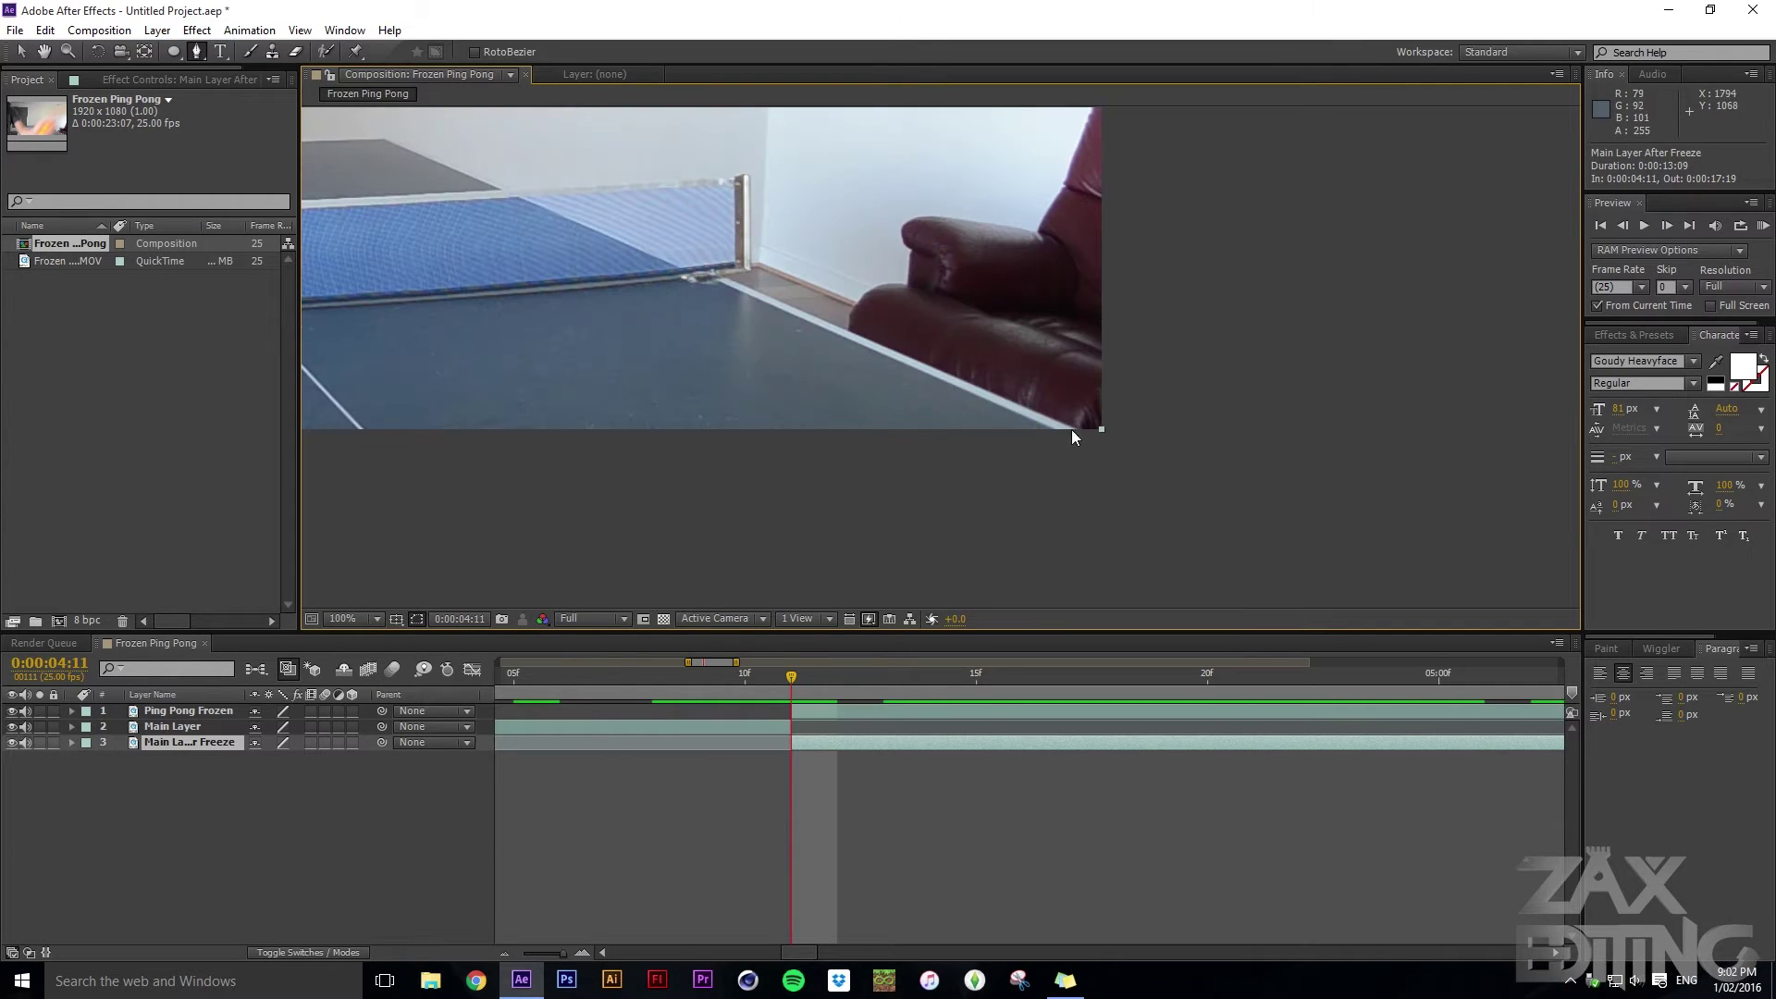
click(1089, 438)
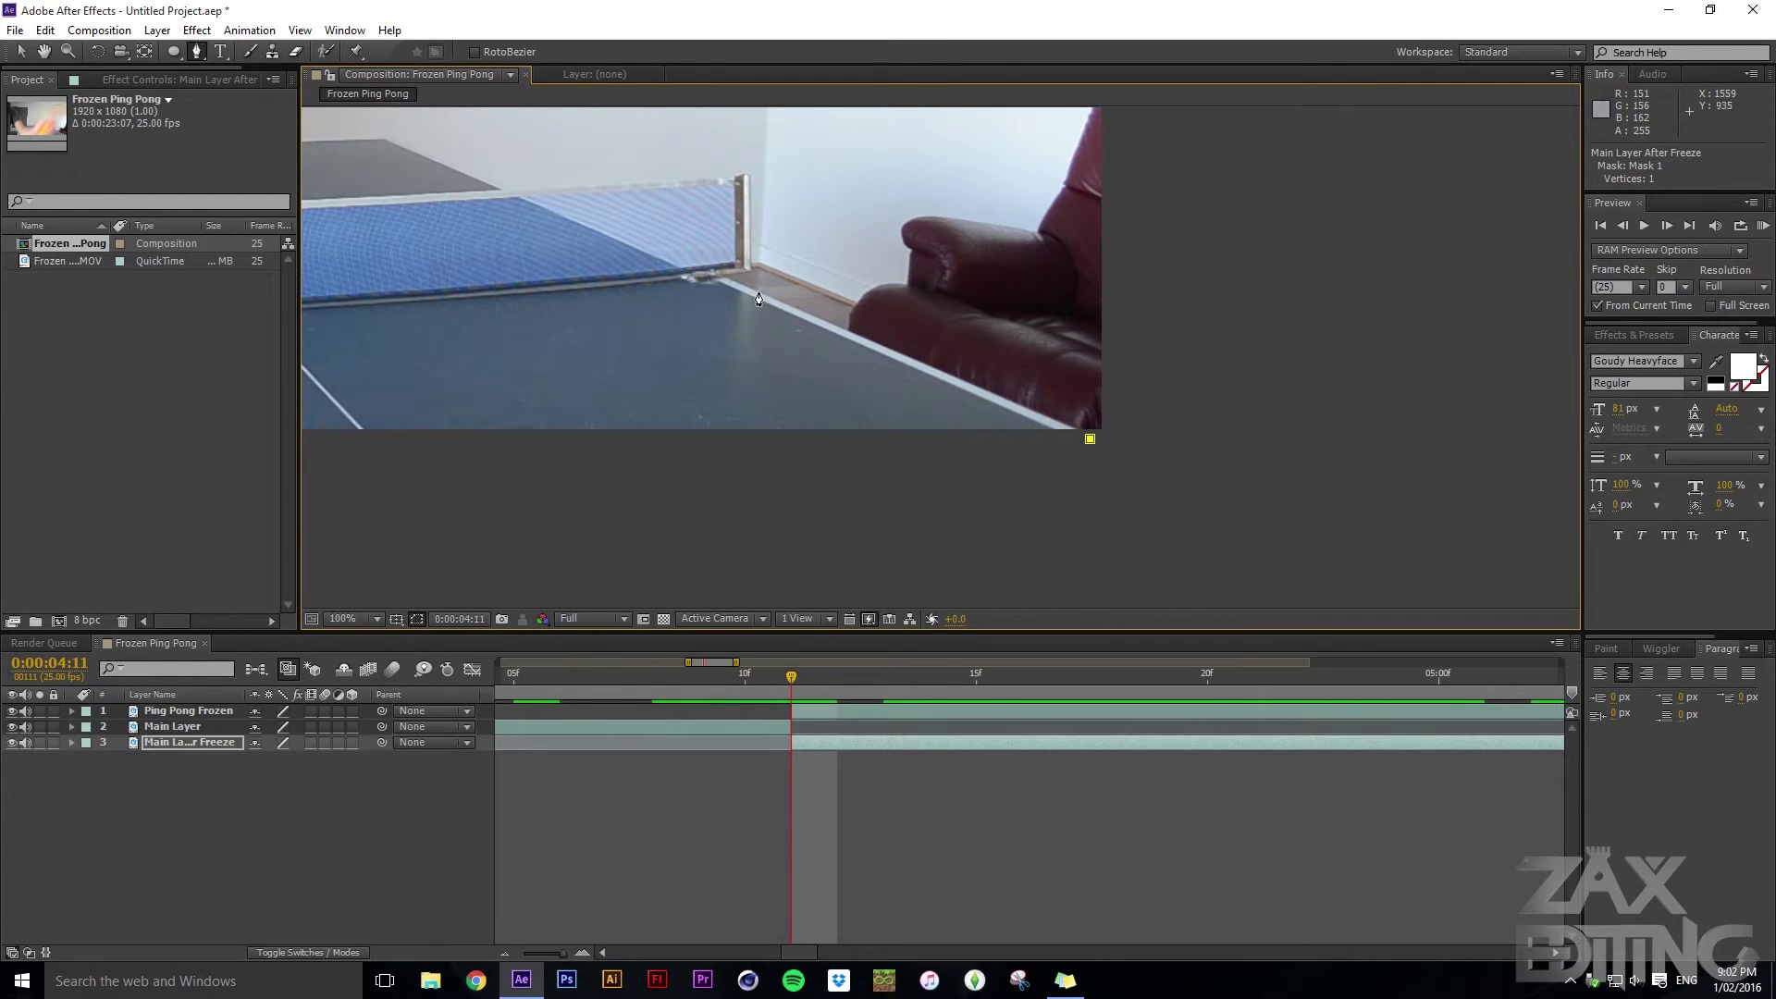
click(732, 280)
Continue the mask closely around the base, outer side and top of the right net post
drag(733, 280, 821, 410)
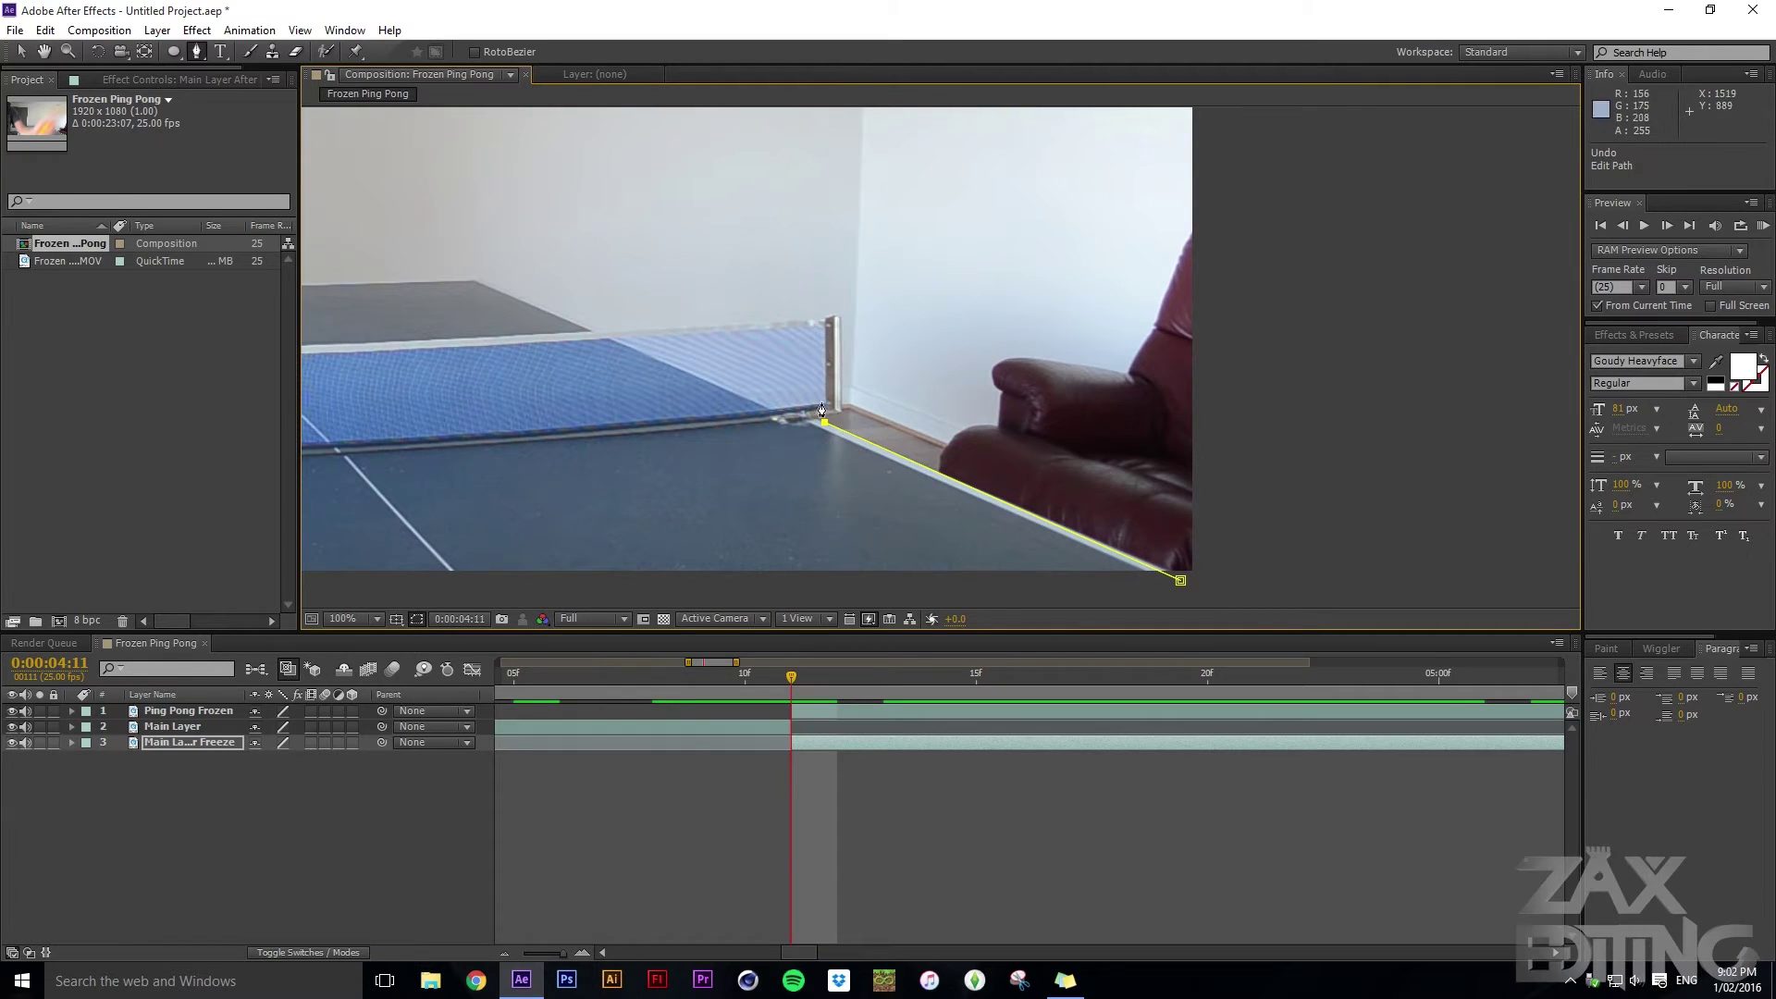
scroll(821, 410, up, 5)
click(745, 444)
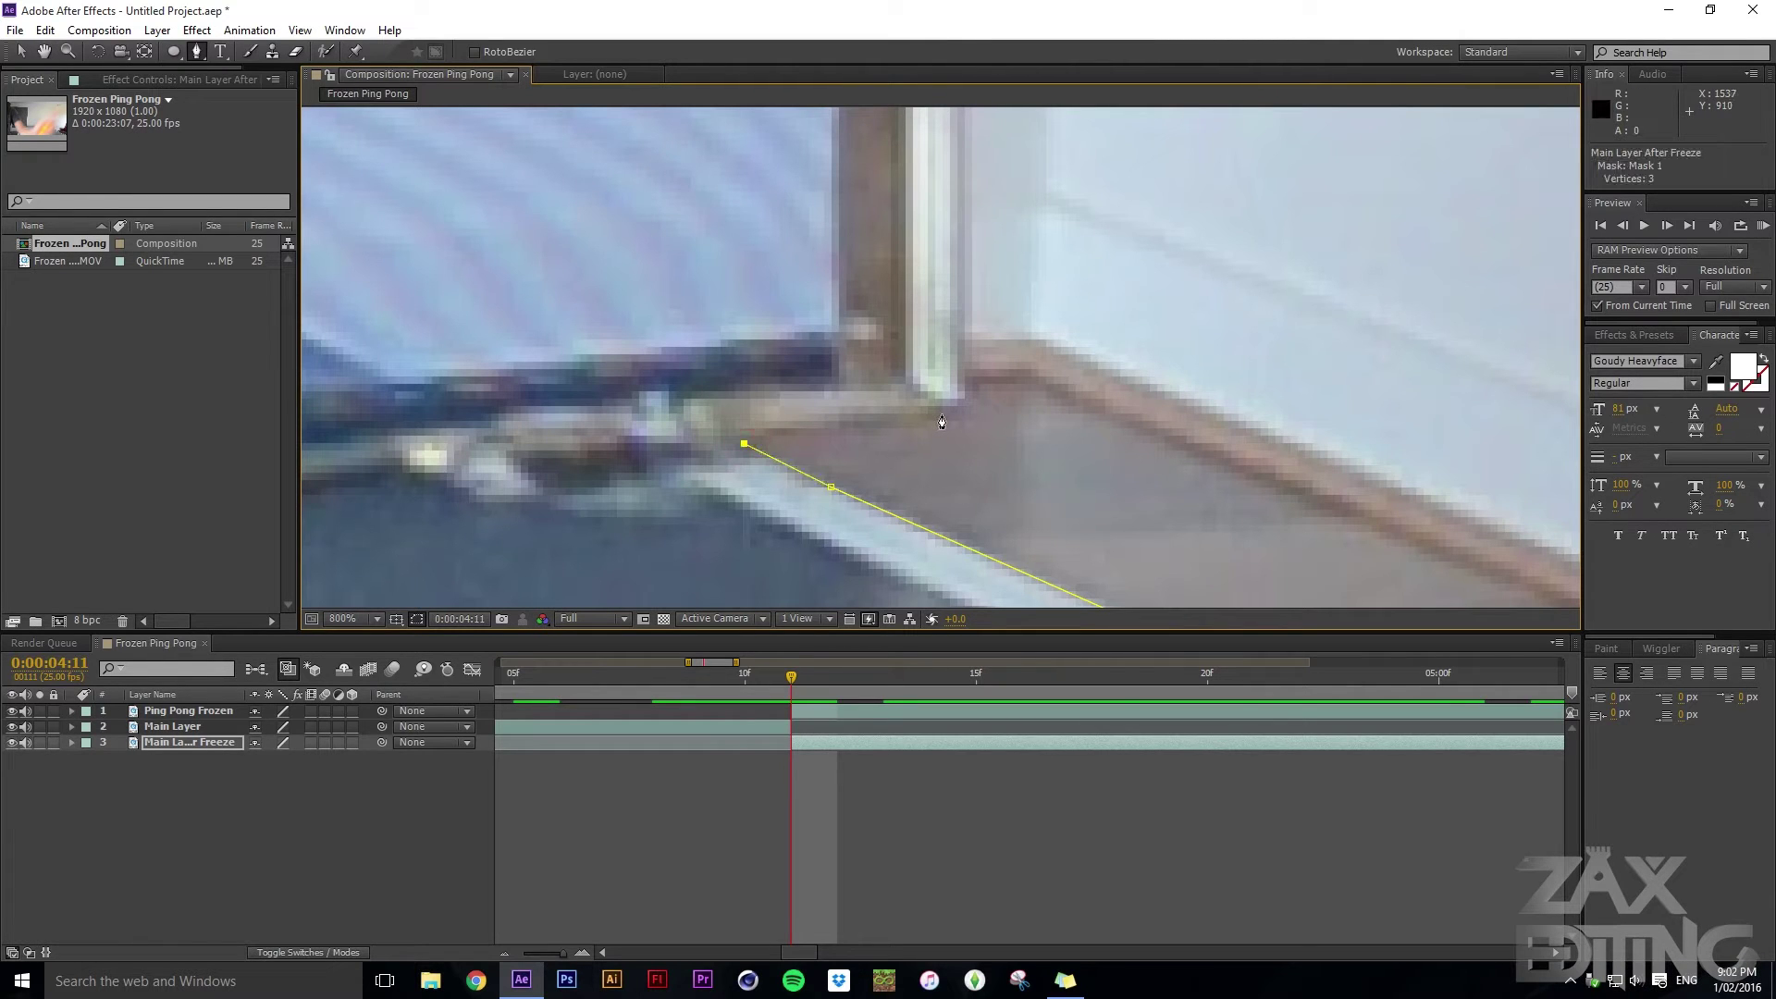
drag(1008, 359, 1002, 468)
drag(975, 226, 1018, 296)
click(990, 234)
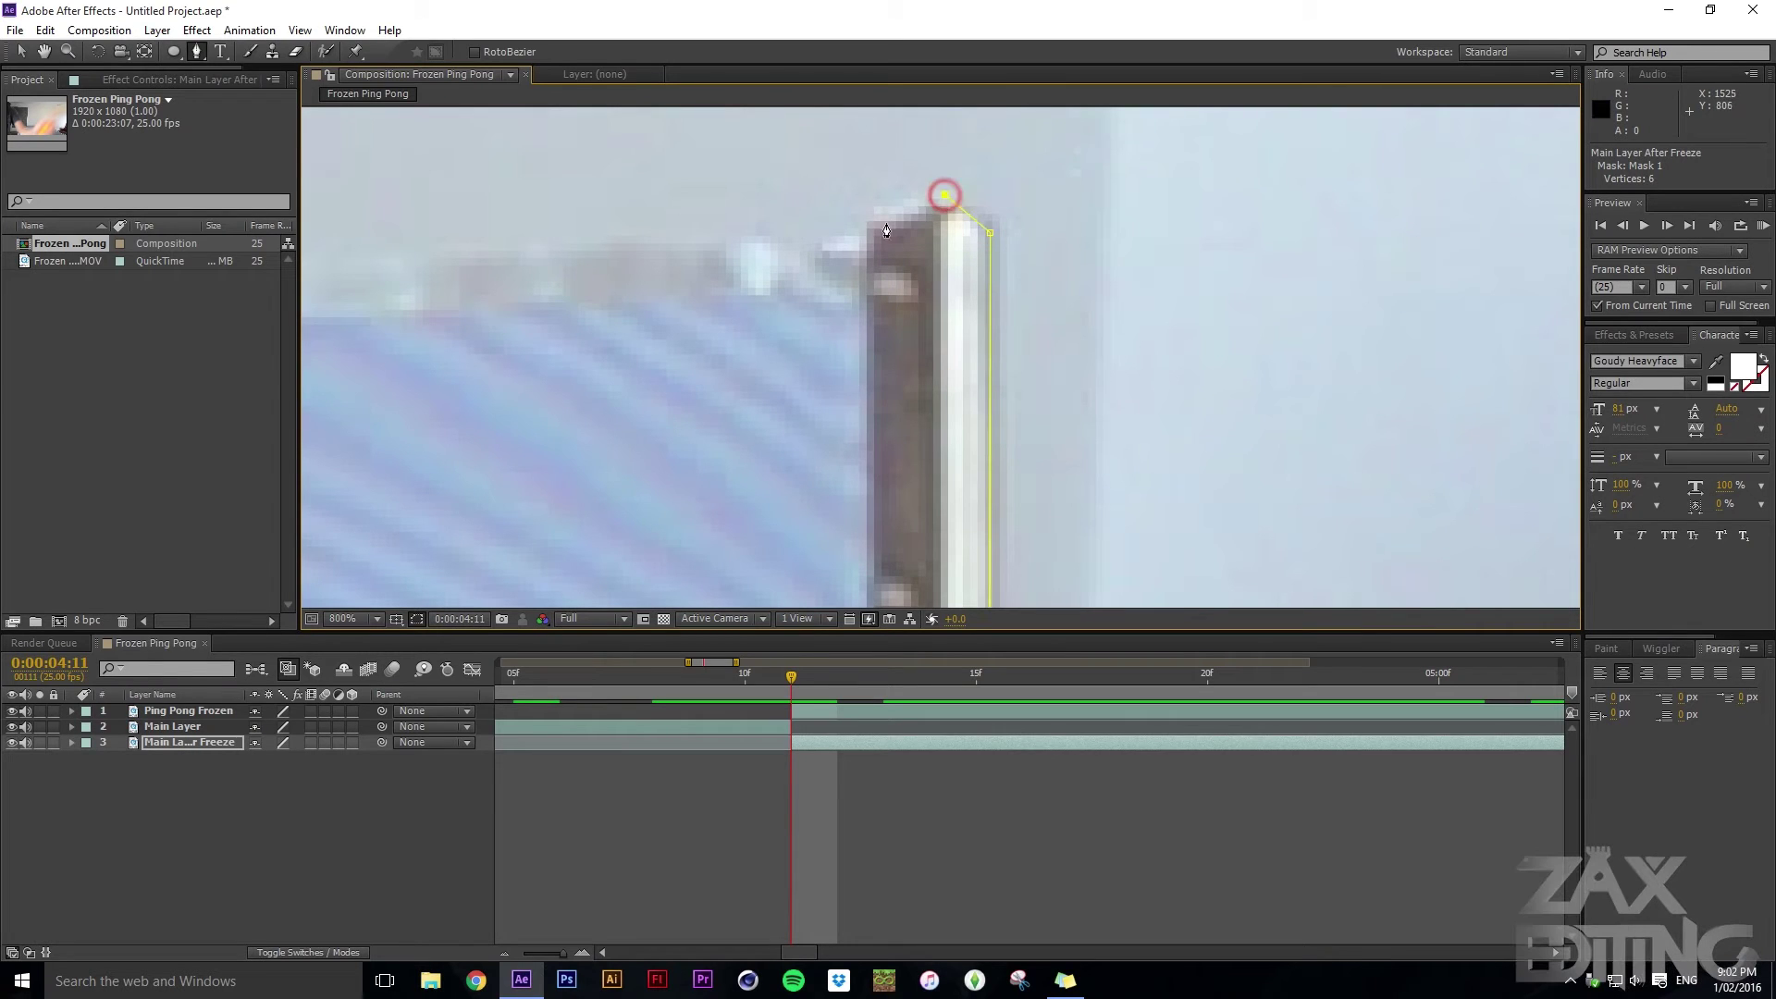
Trace the mask along the net's top edge and the table's far right corner to the far end of the centre line
drag(666, 265, 951, 317)
drag(480, 389, 825, 408)
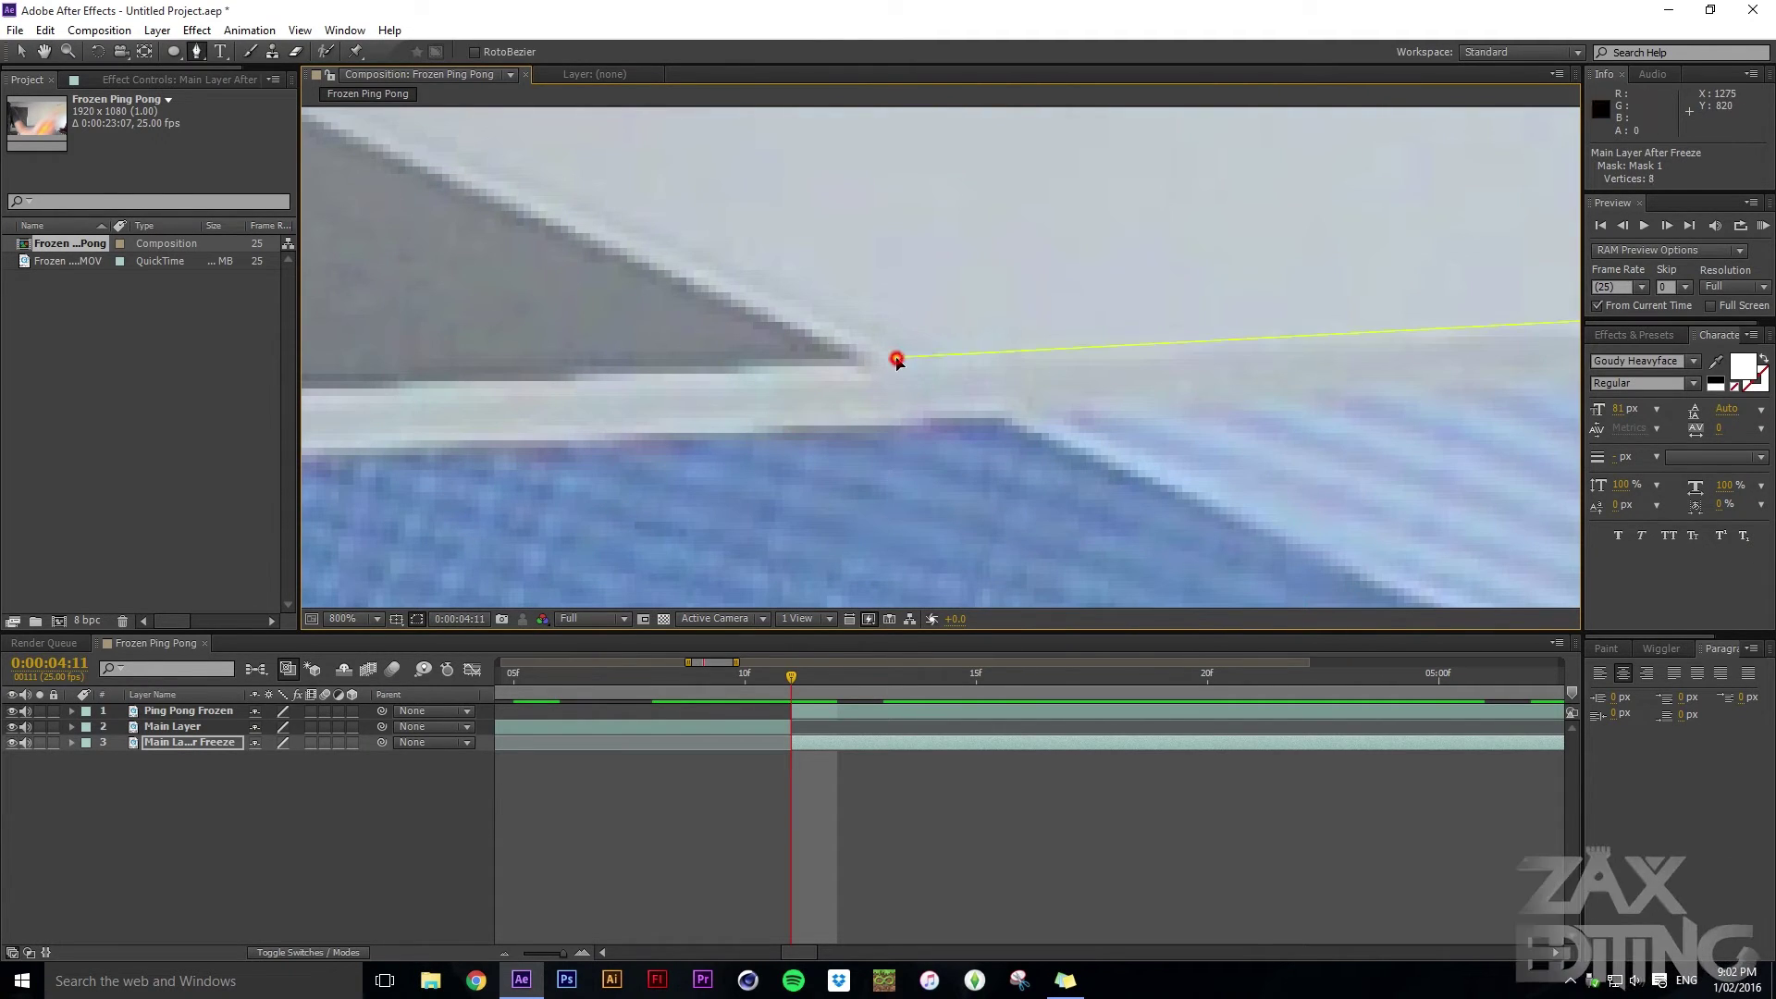
scroll(896, 359, down, 8)
scroll(905, 286, up, 6)
drag(719, 293, 1002, 465)
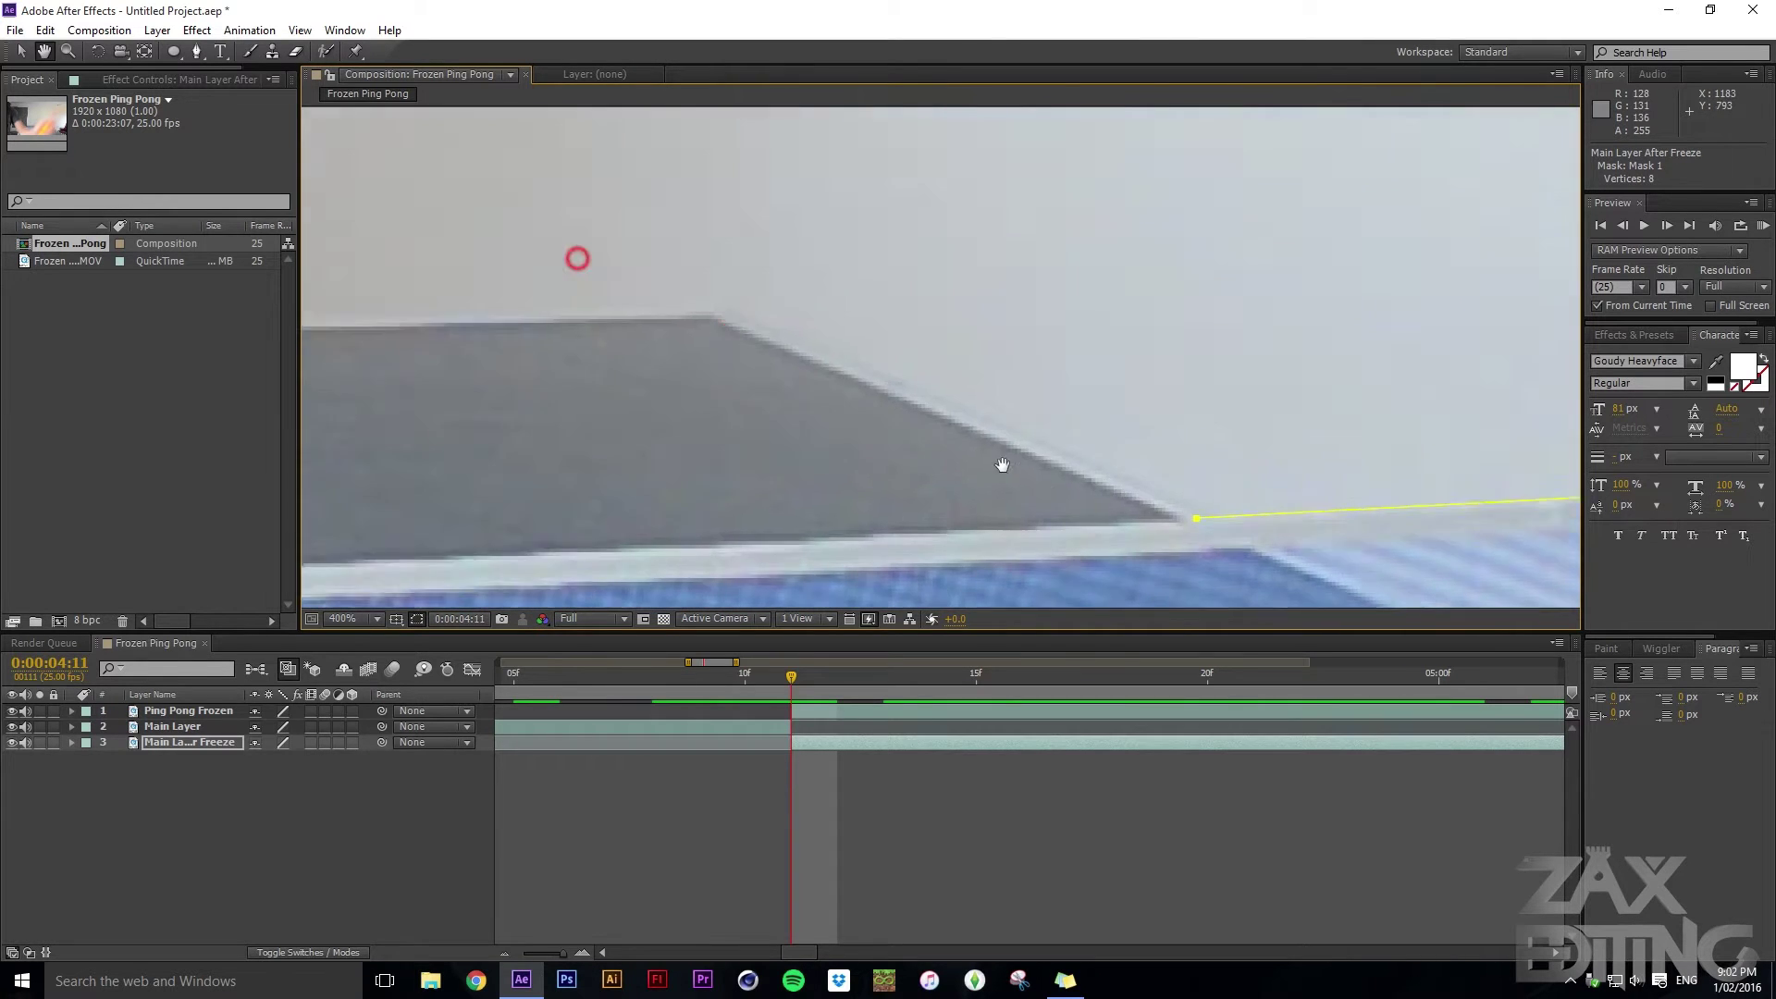
scroll(978, 388, up, 2)
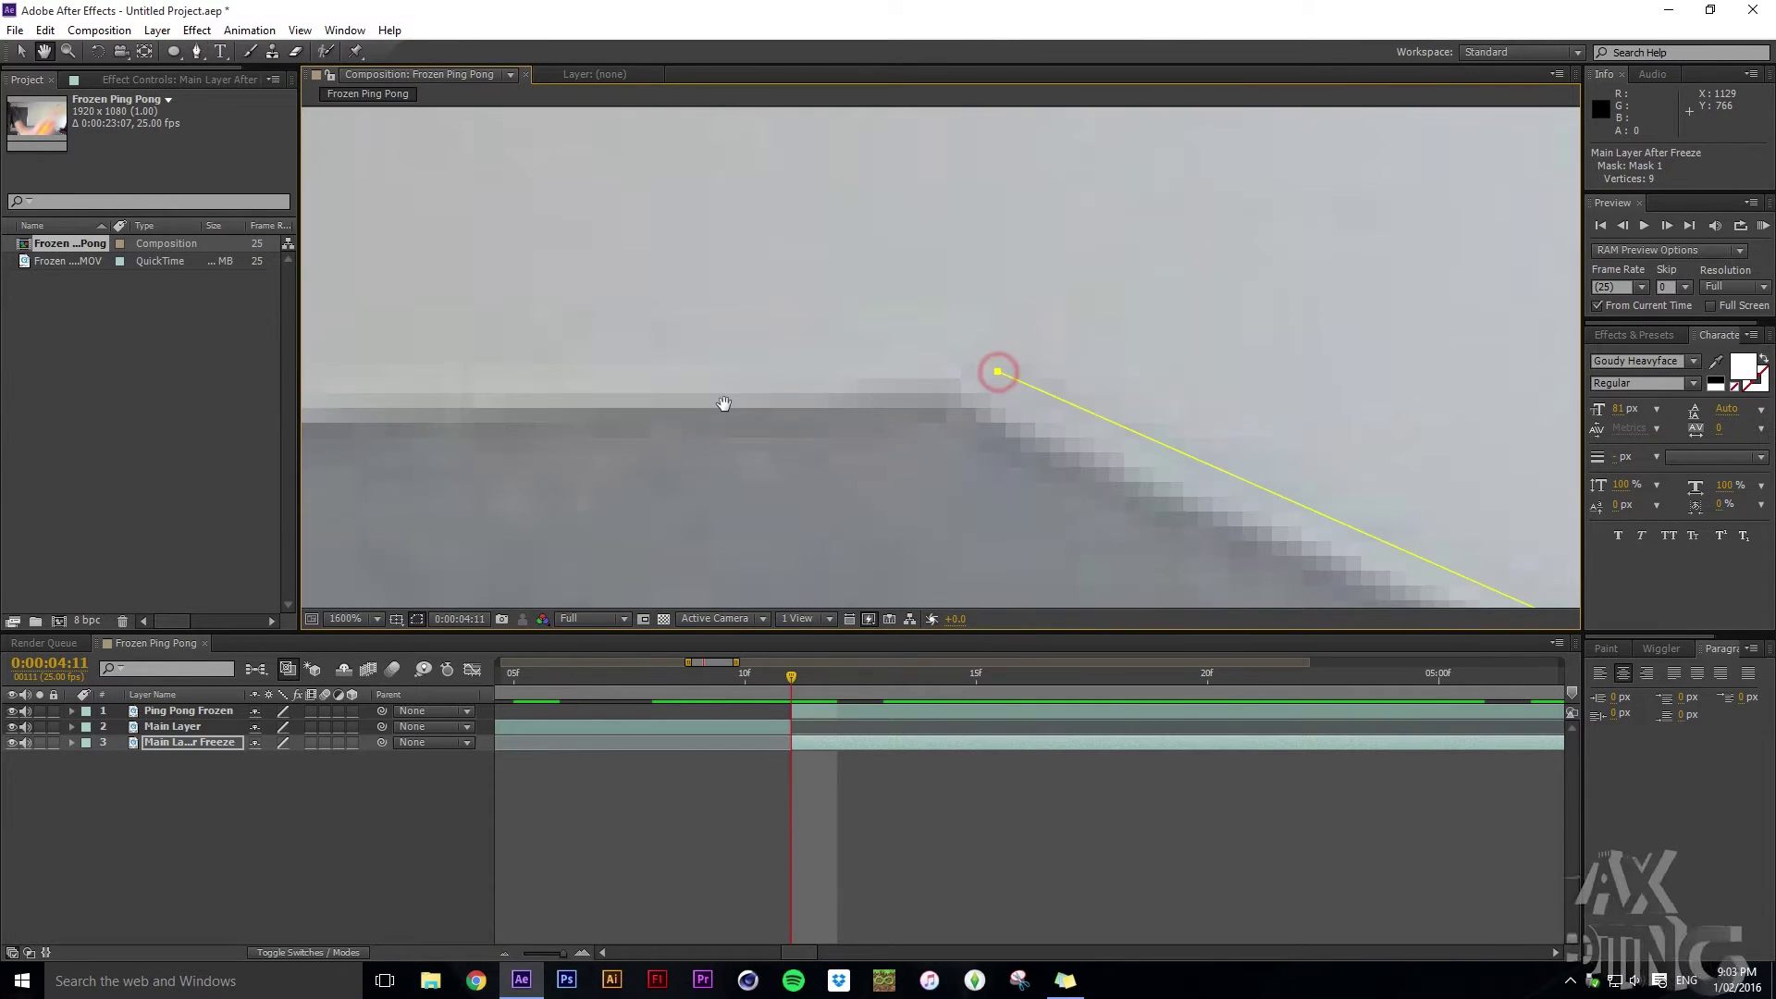
drag(724, 403, 1291, 425)
scroll(1067, 420, down, 3)
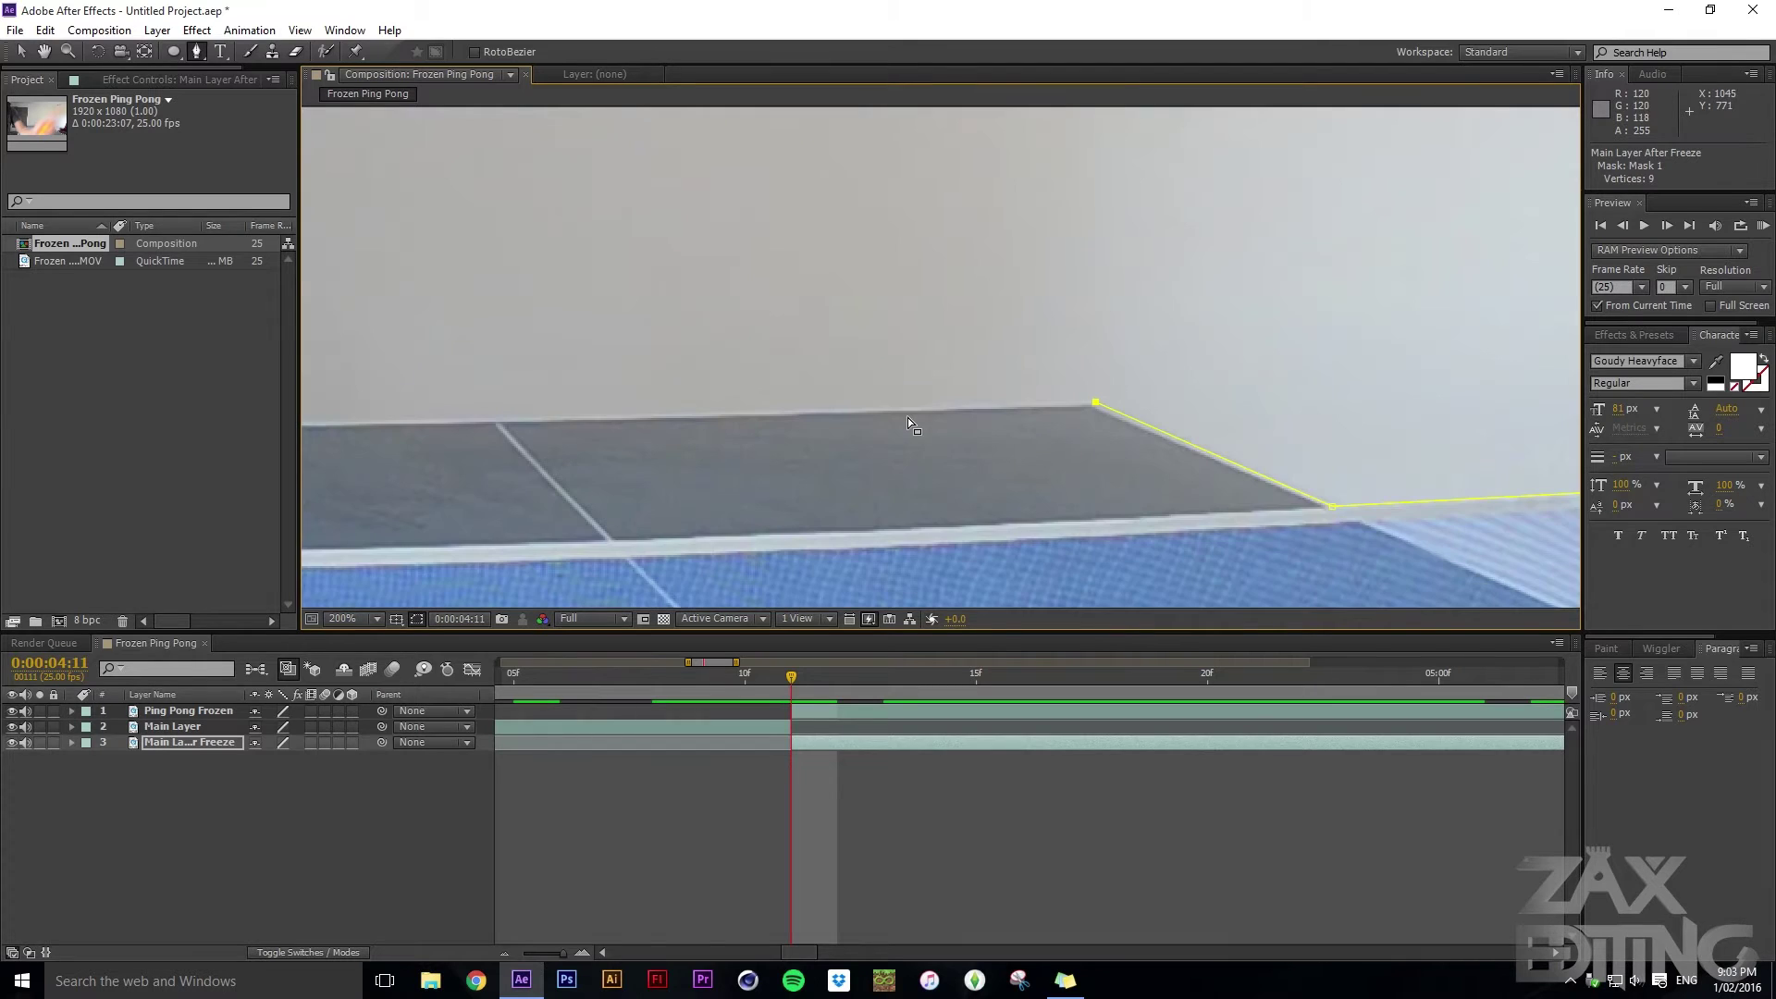
scroll(491, 420, up, 1)
click(488, 418)
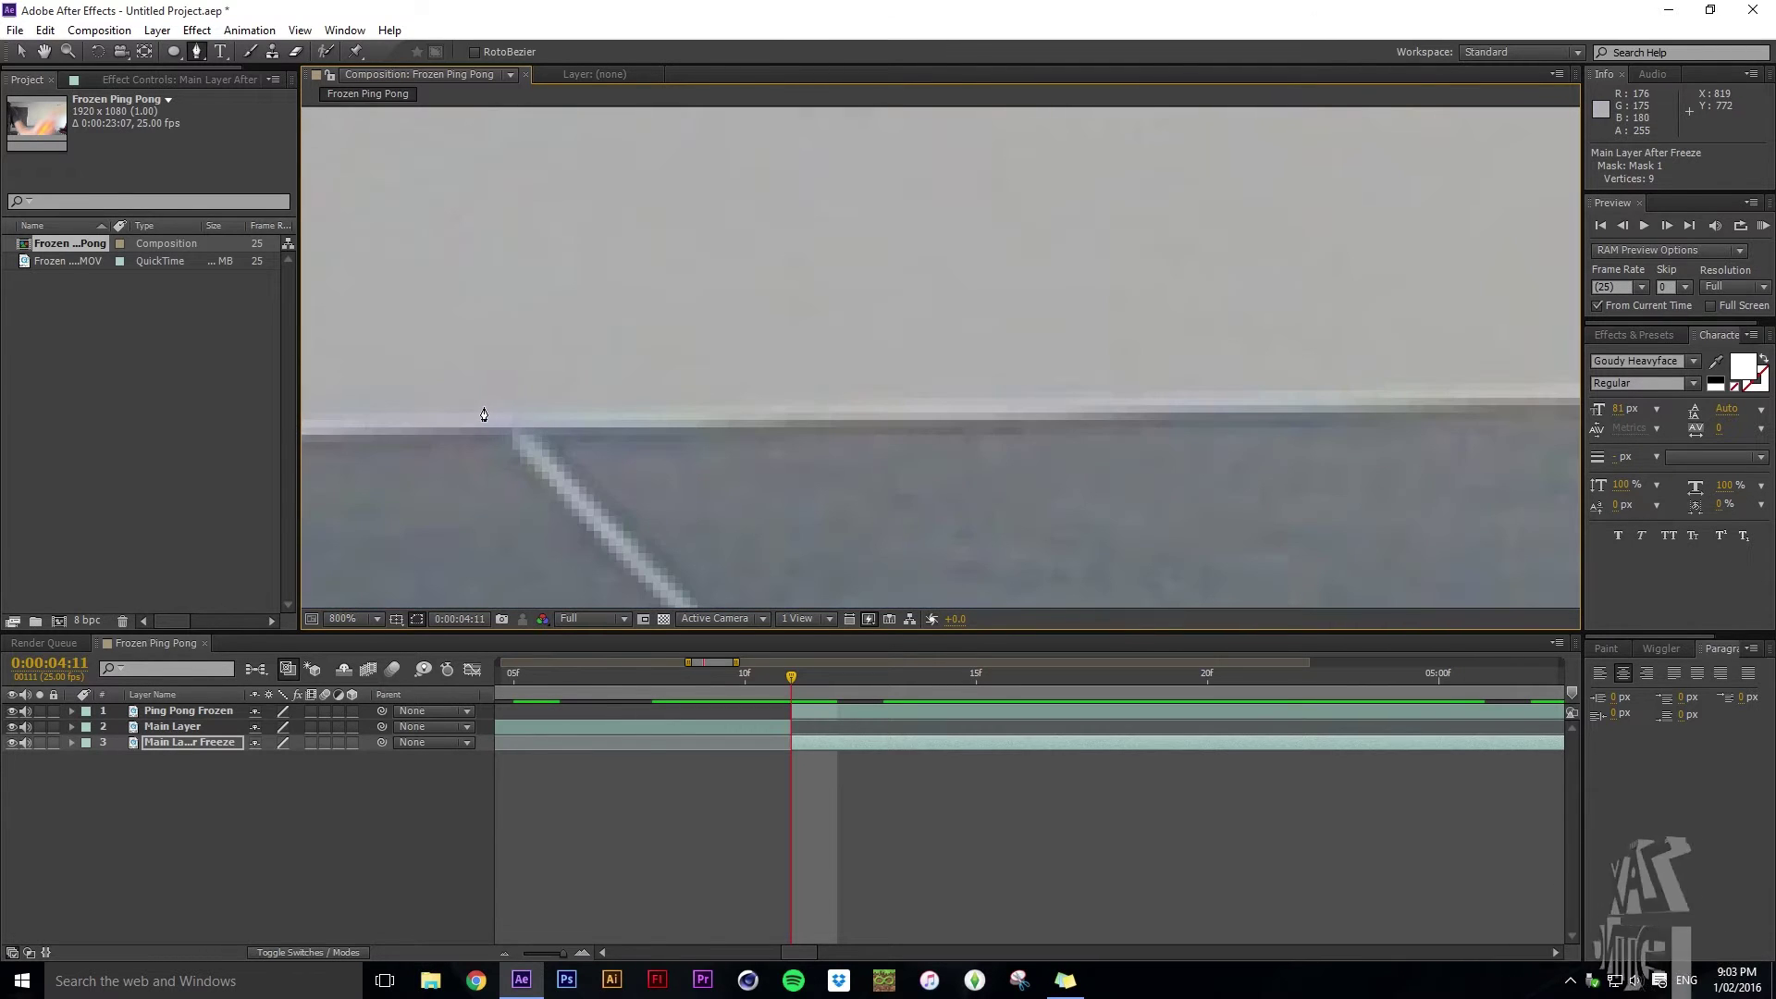
Extend the mask straight up the back wall to the cornice, along it to the room corner and out past the frame's right edge
scroll(804, 442, down, 2)
scroll(727, 150, down, 1)
key(h)
drag(722, 158, 751, 368)
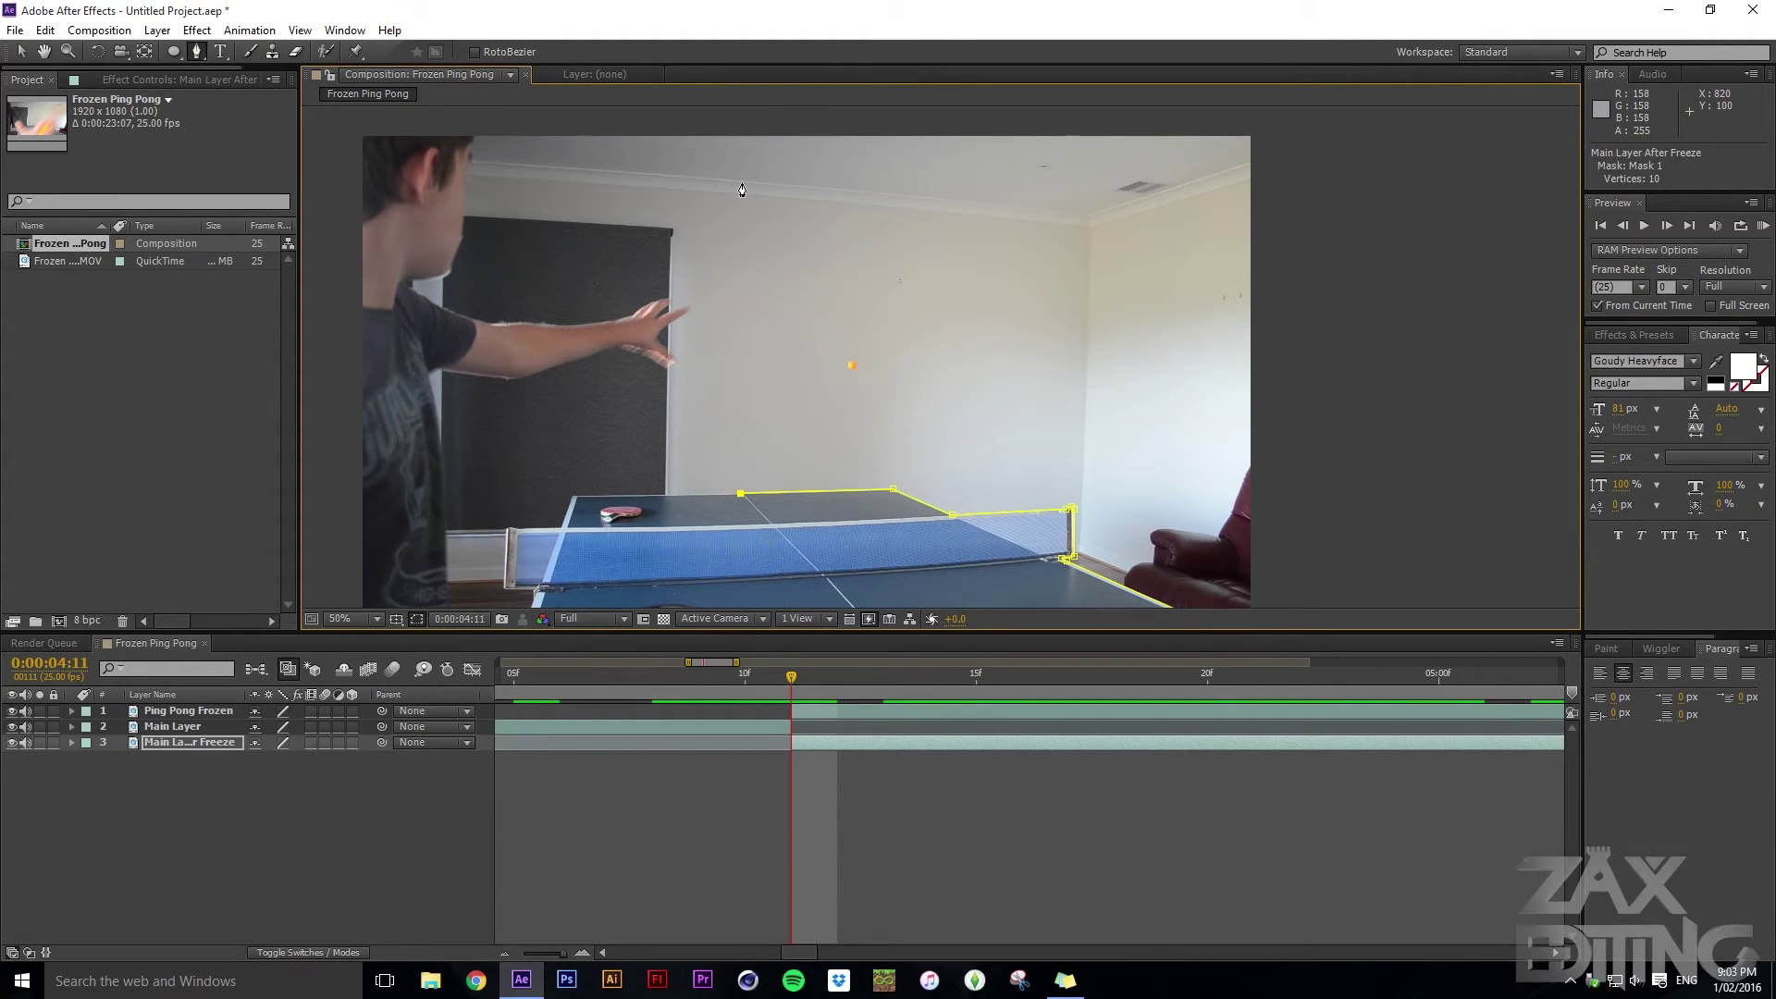
click(741, 190)
scroll(739, 190, up, 5)
scroll(710, 198, down, 1)
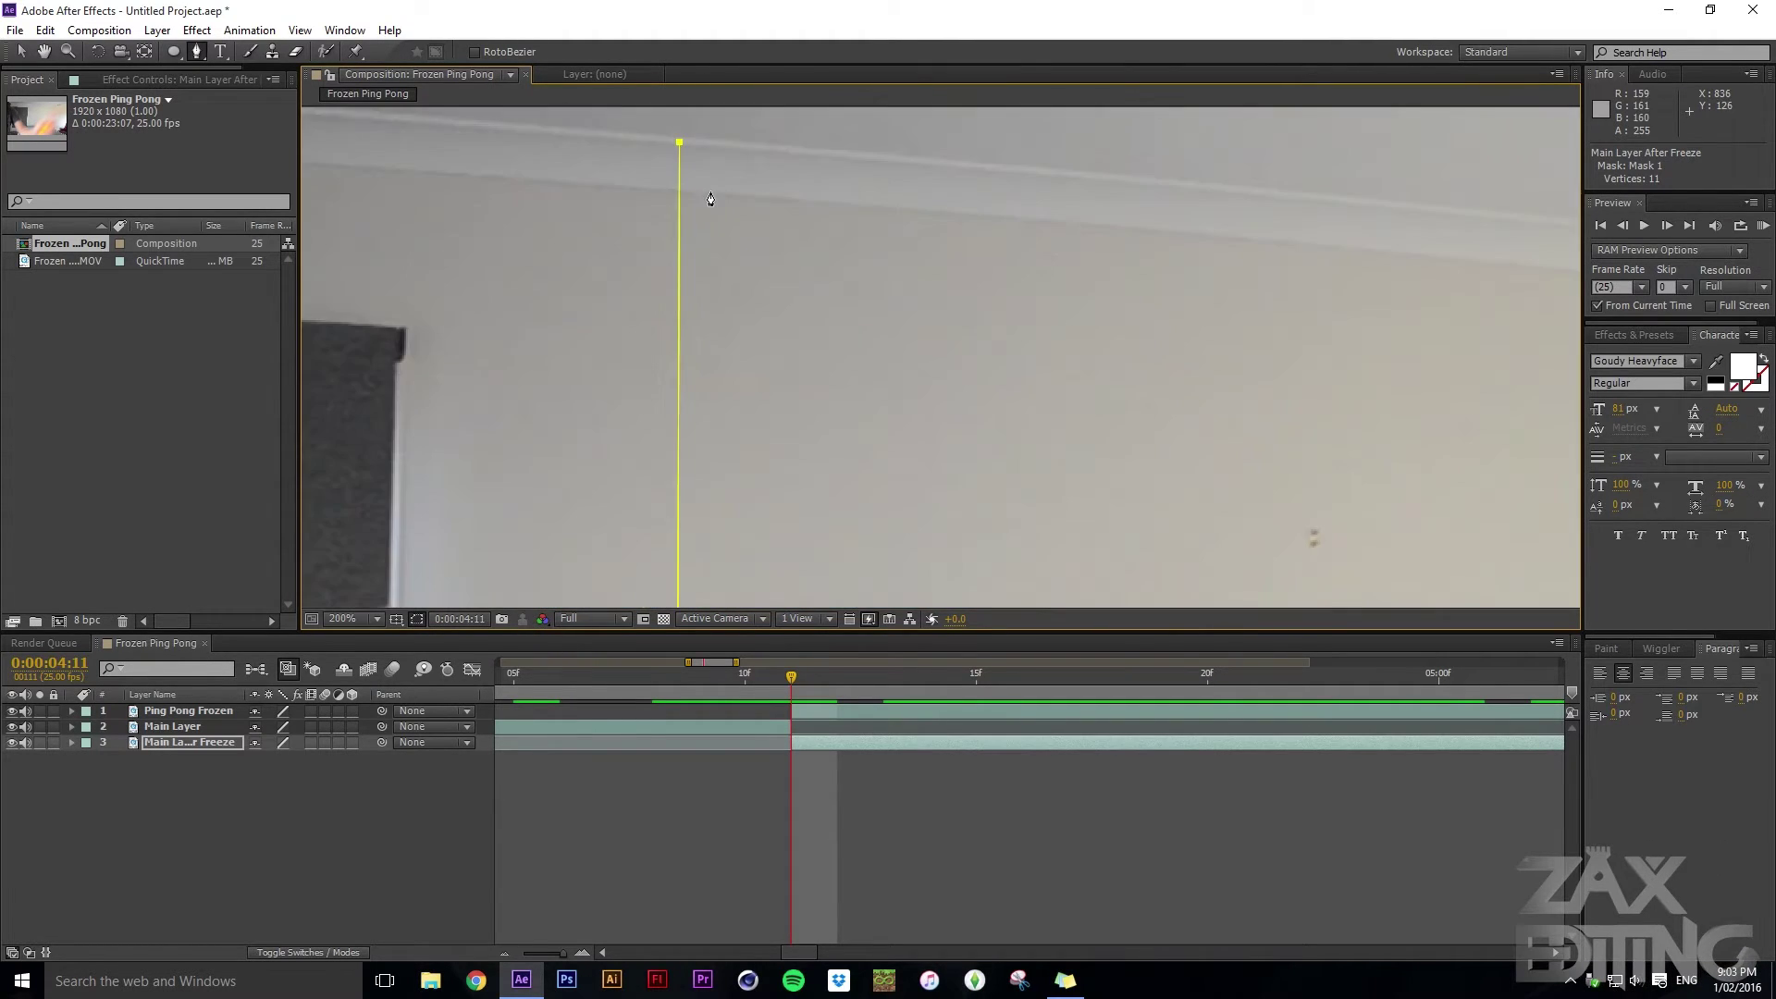
key(h)
drag(1030, 278, 245, 305)
drag(1315, 365, 1154, 369)
key(g)
click(1122, 347)
key(h)
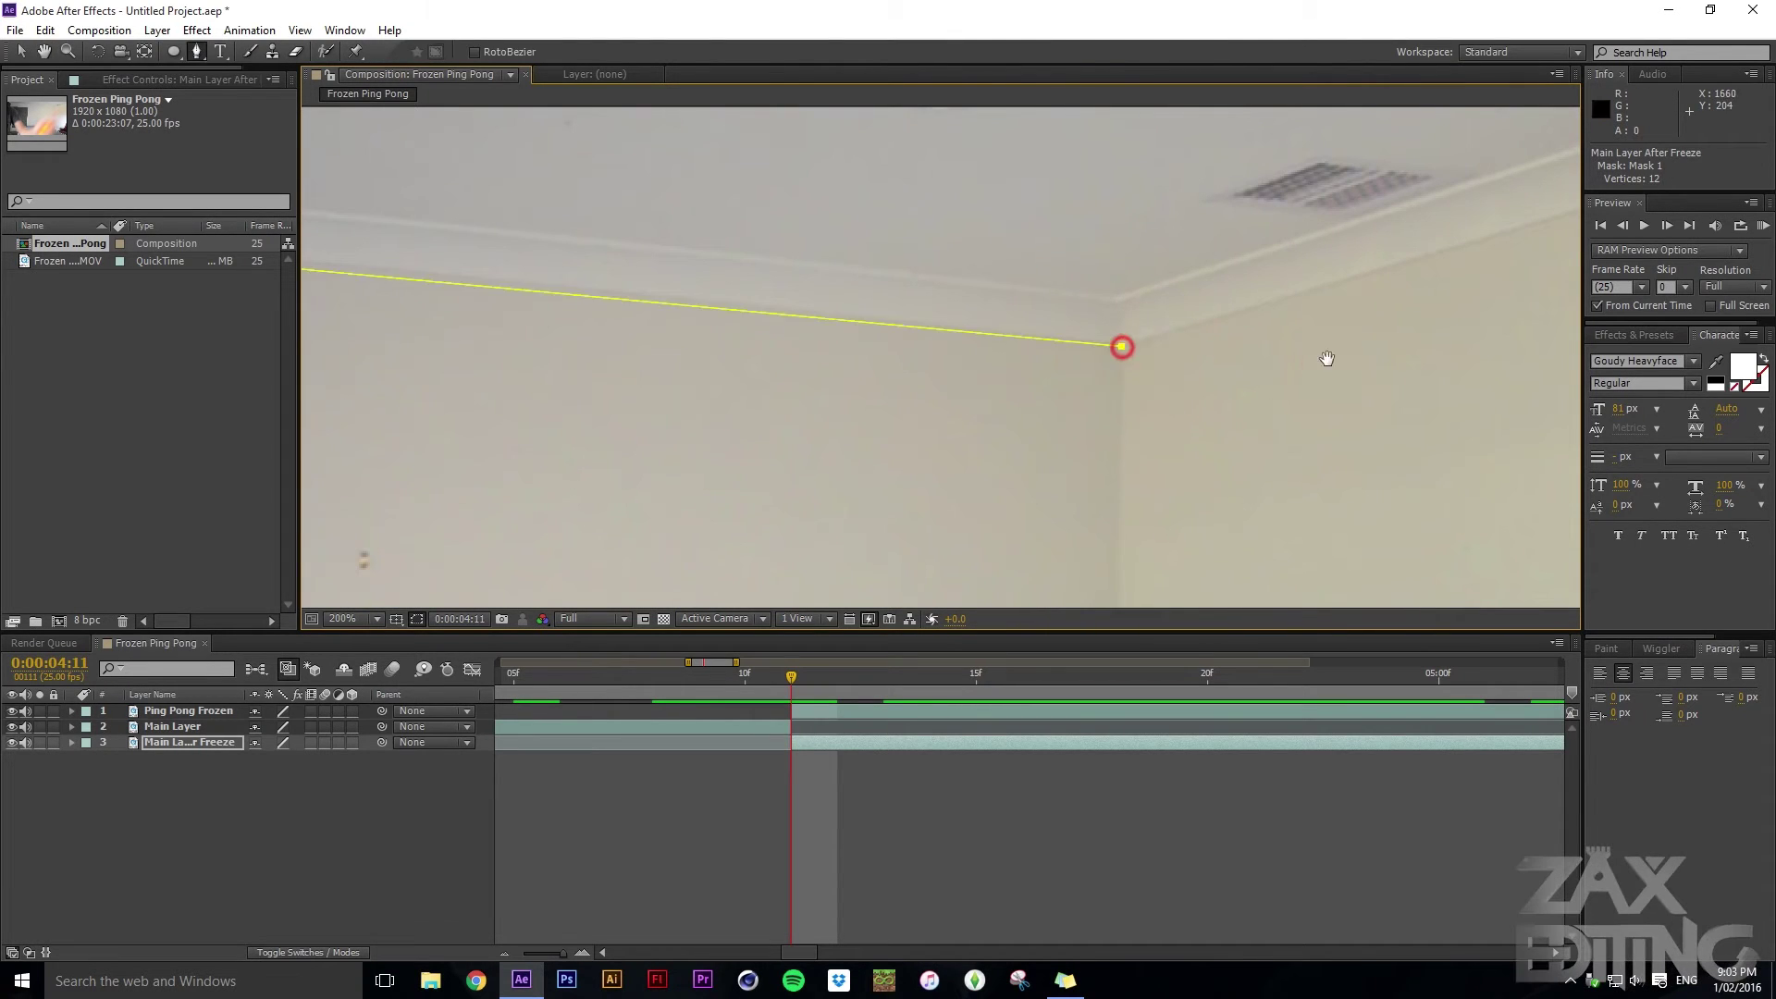
drag(1323, 365, 1160, 317)
Close the mask around the outside of the frame so it keeps the player and table, and deselect the layer
scroll(1093, 247, down, 6)
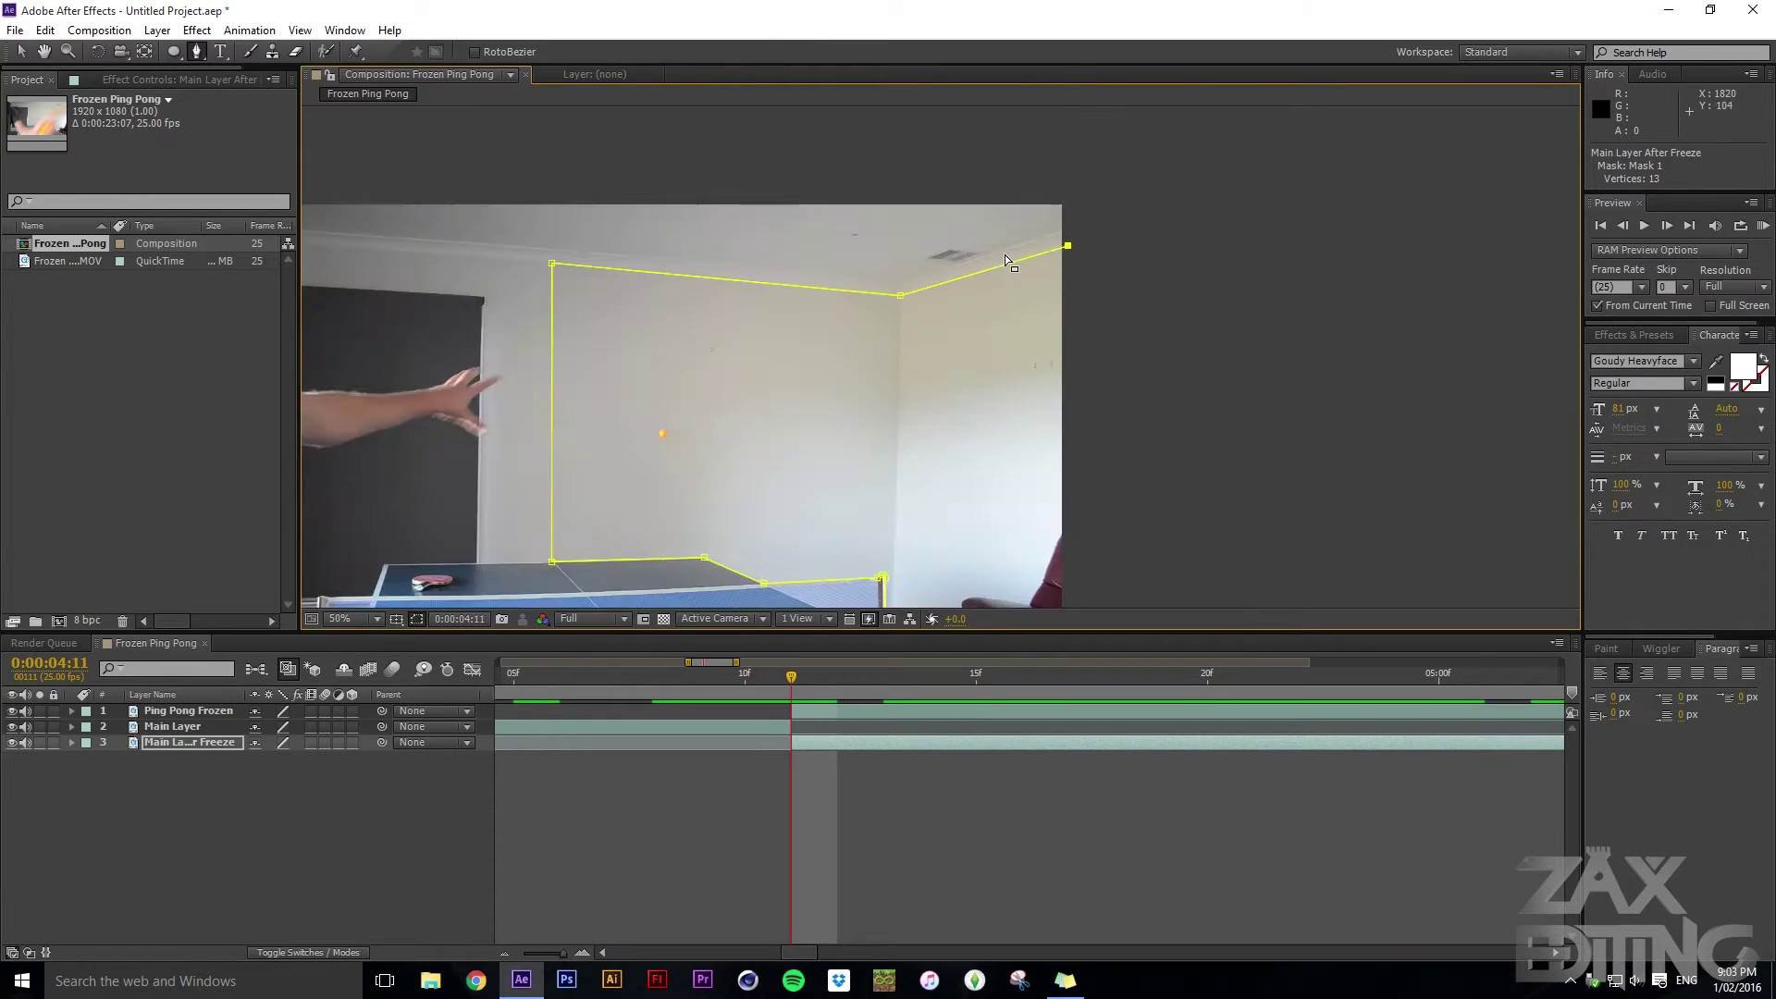
click(1034, 199)
click(542, 196)
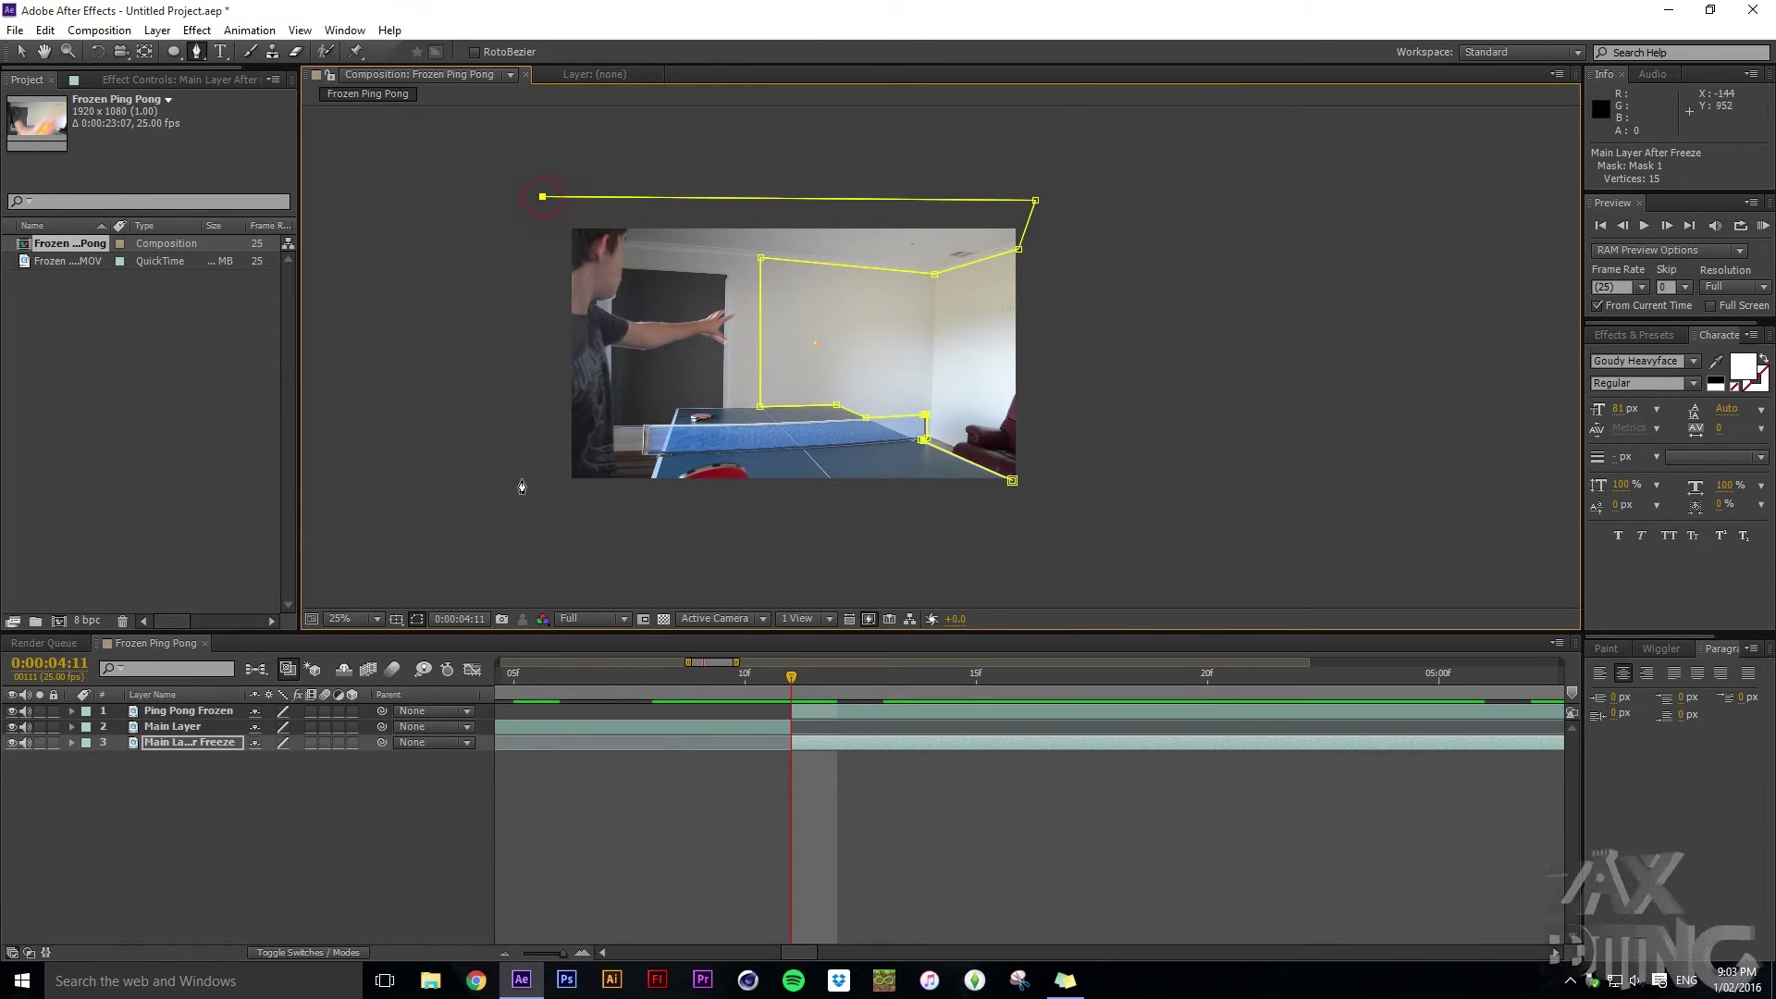
scroll(1025, 523, up, 6)
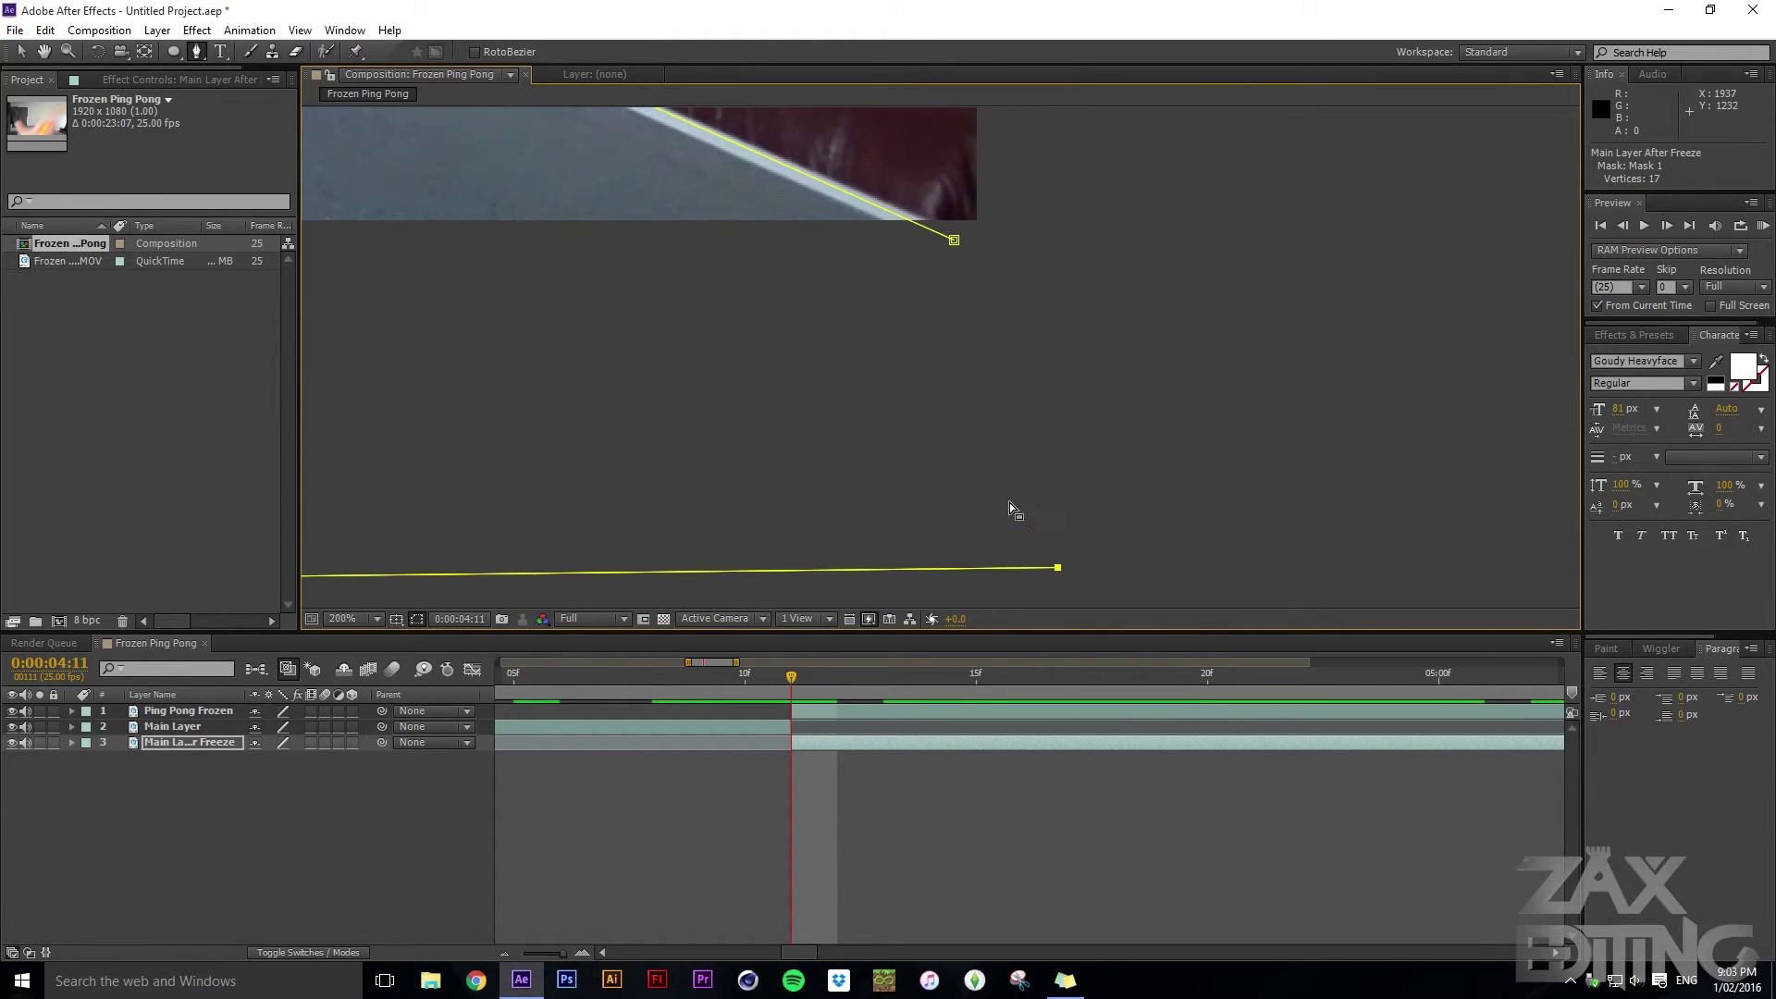
click(953, 246)
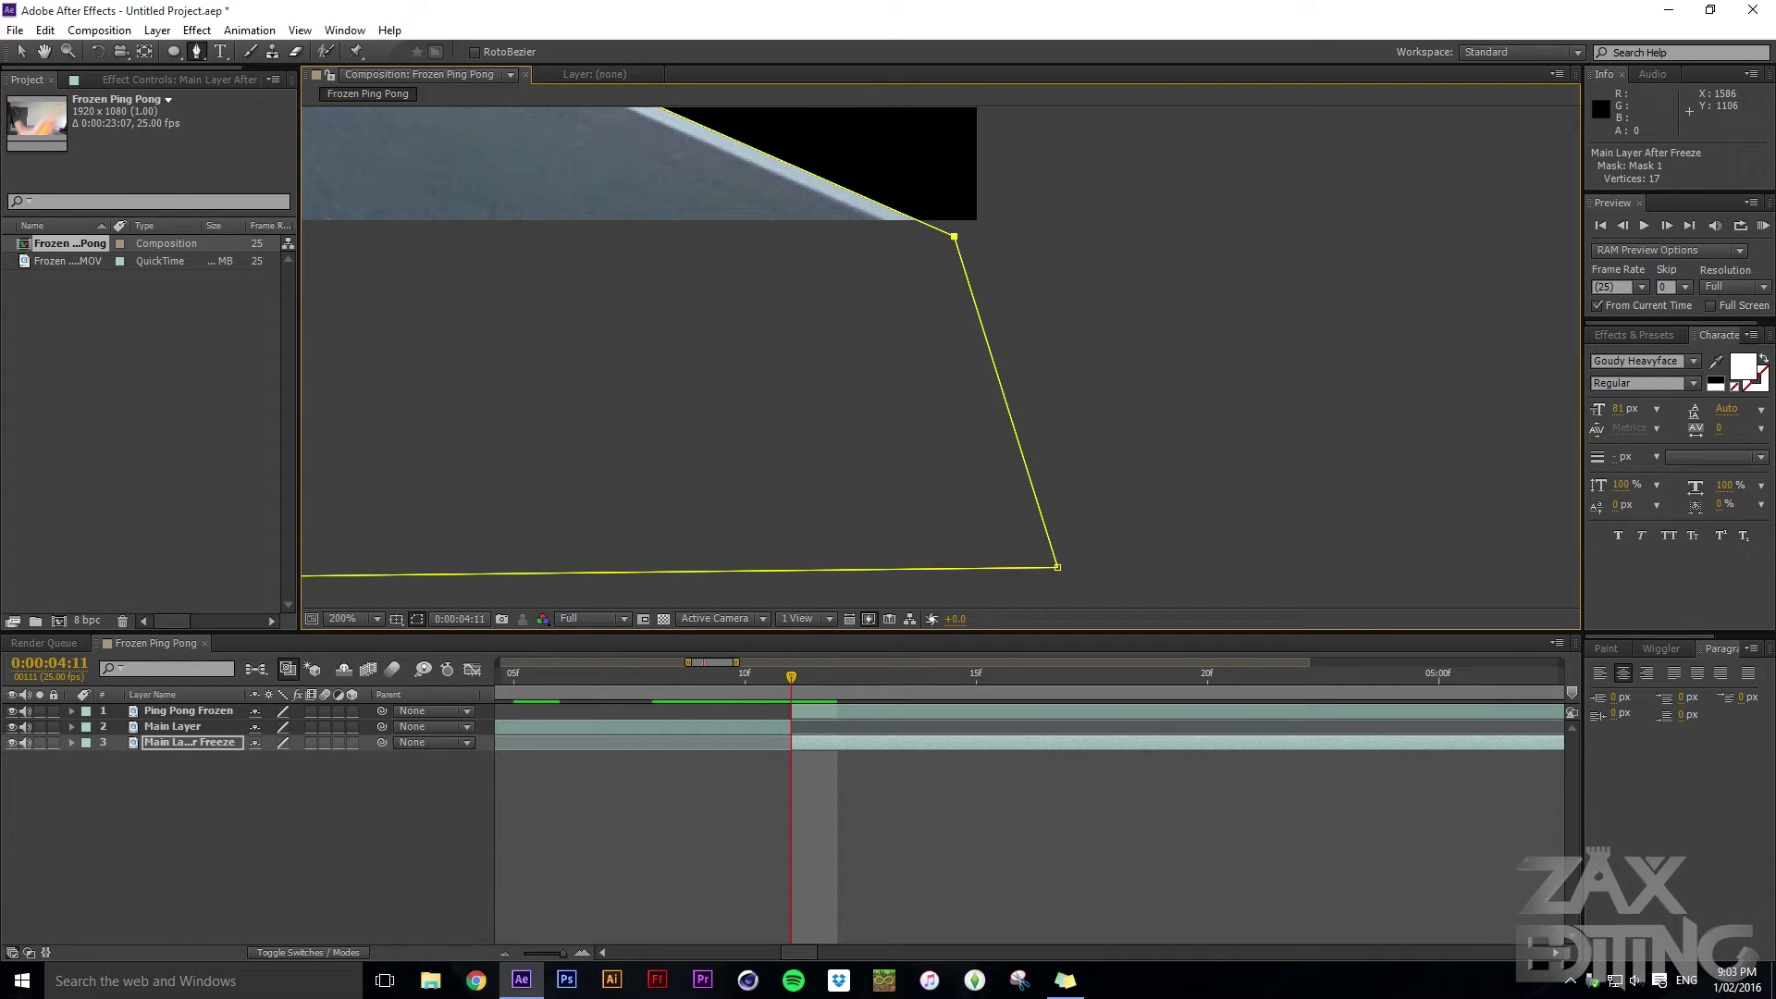
scroll(619, 387, down, 6)
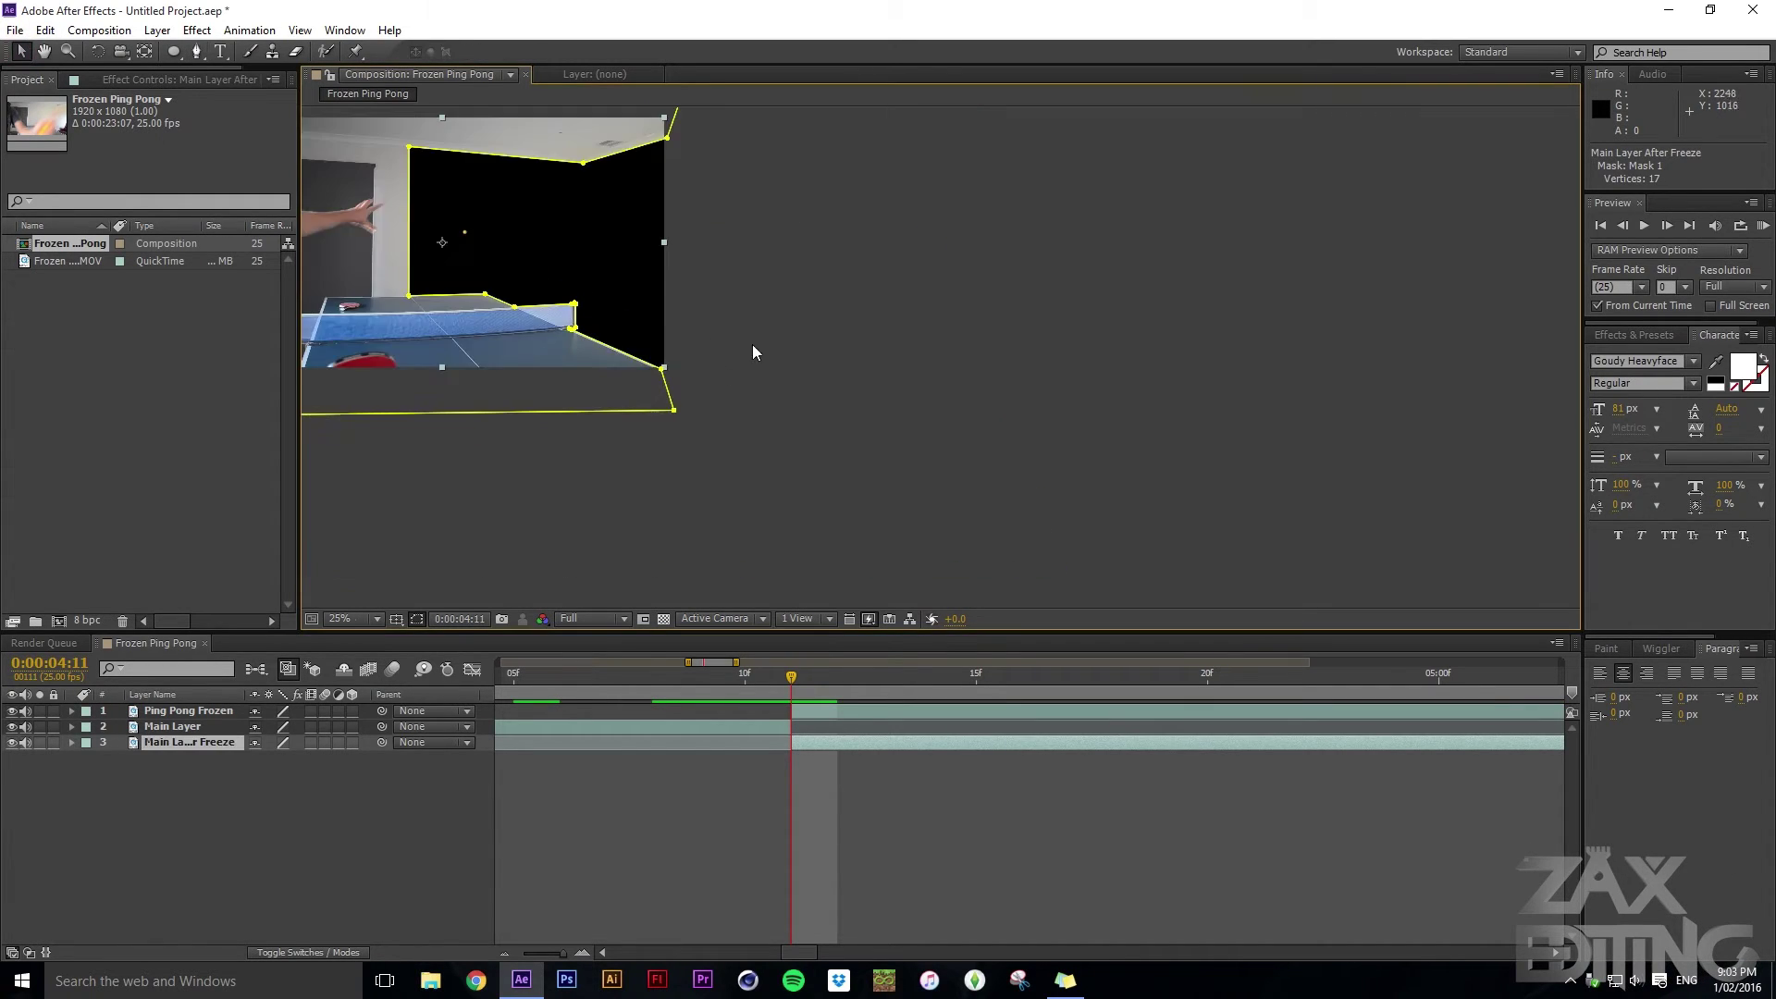
key(space)
drag(613, 251, 836, 331)
click(1089, 515)
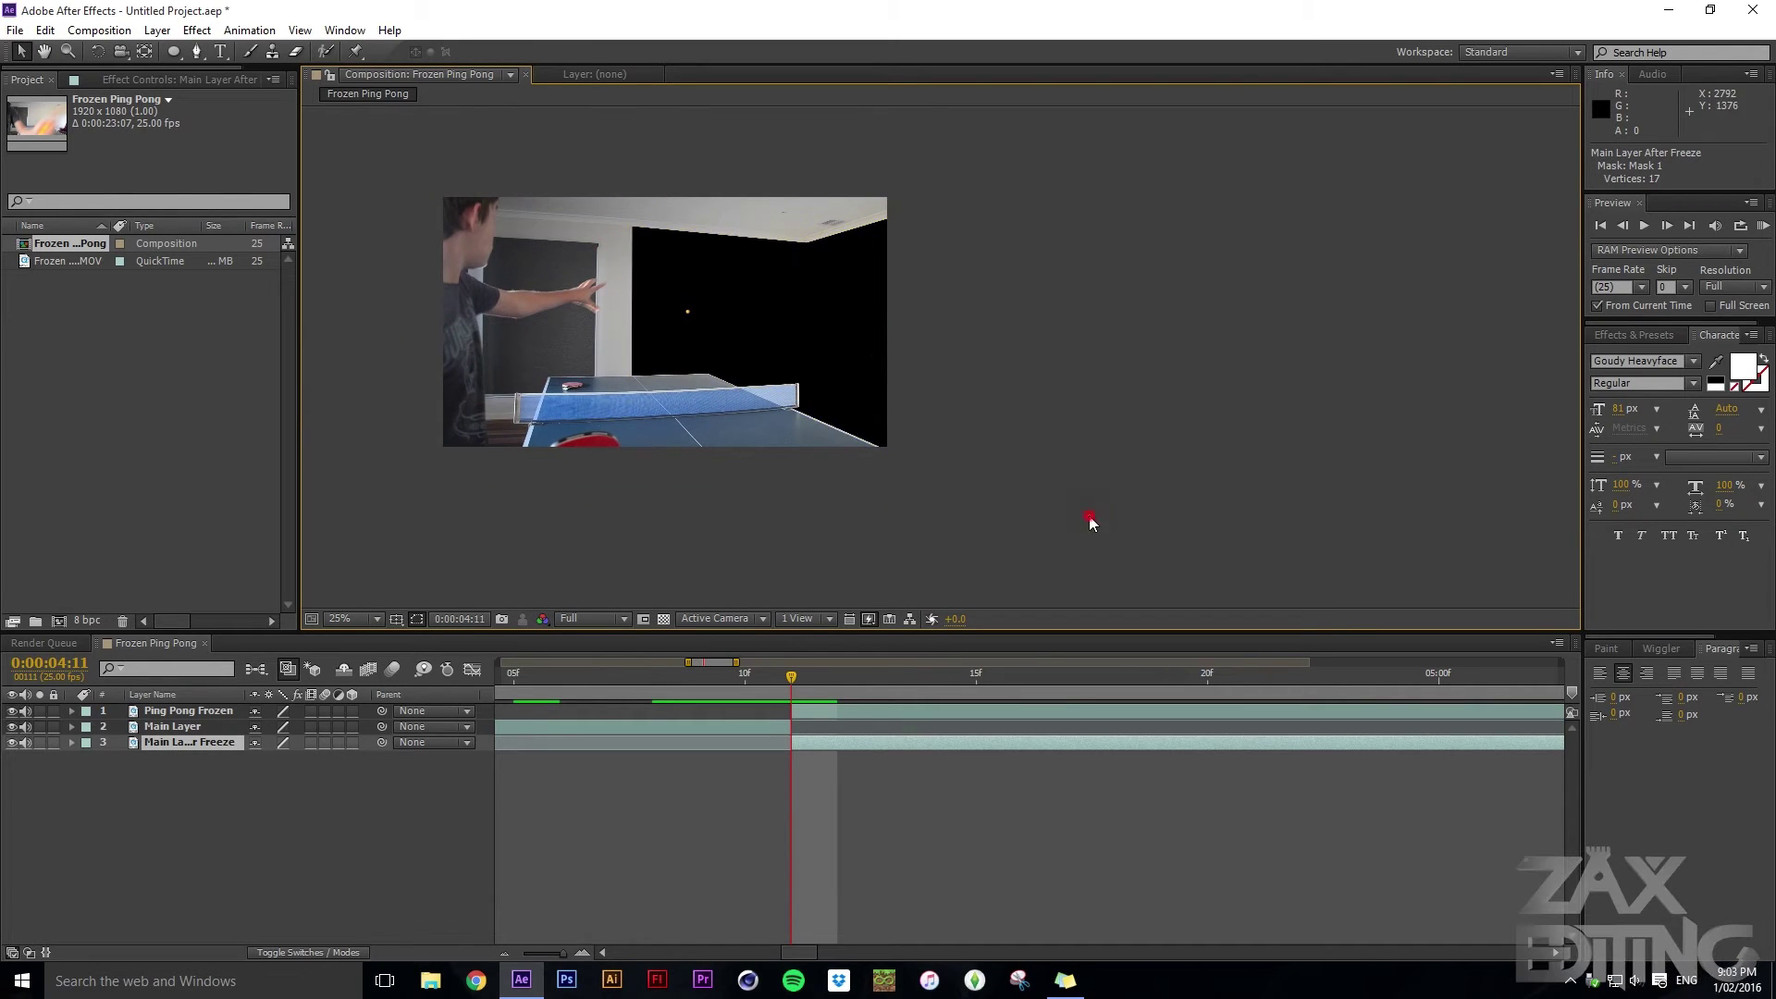
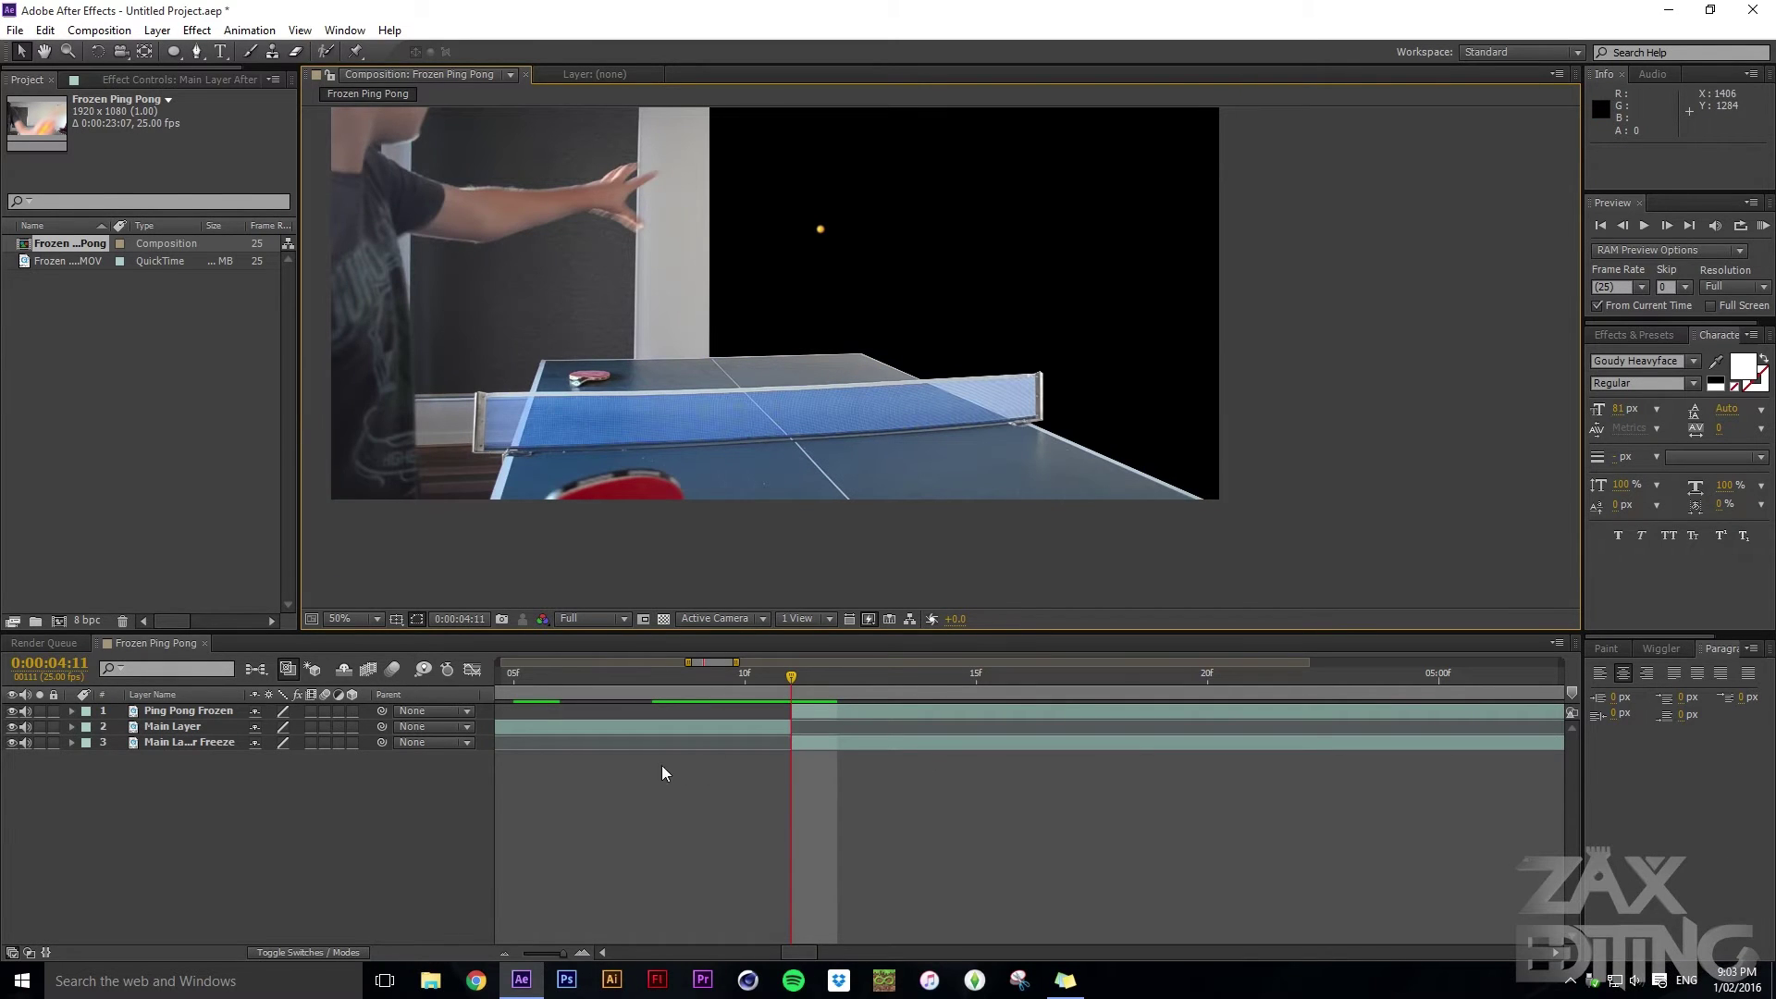
Examine the footage's opening frames around 0:00:00:07 for a clear view of the masked-out wall and chair area
click(170, 743)
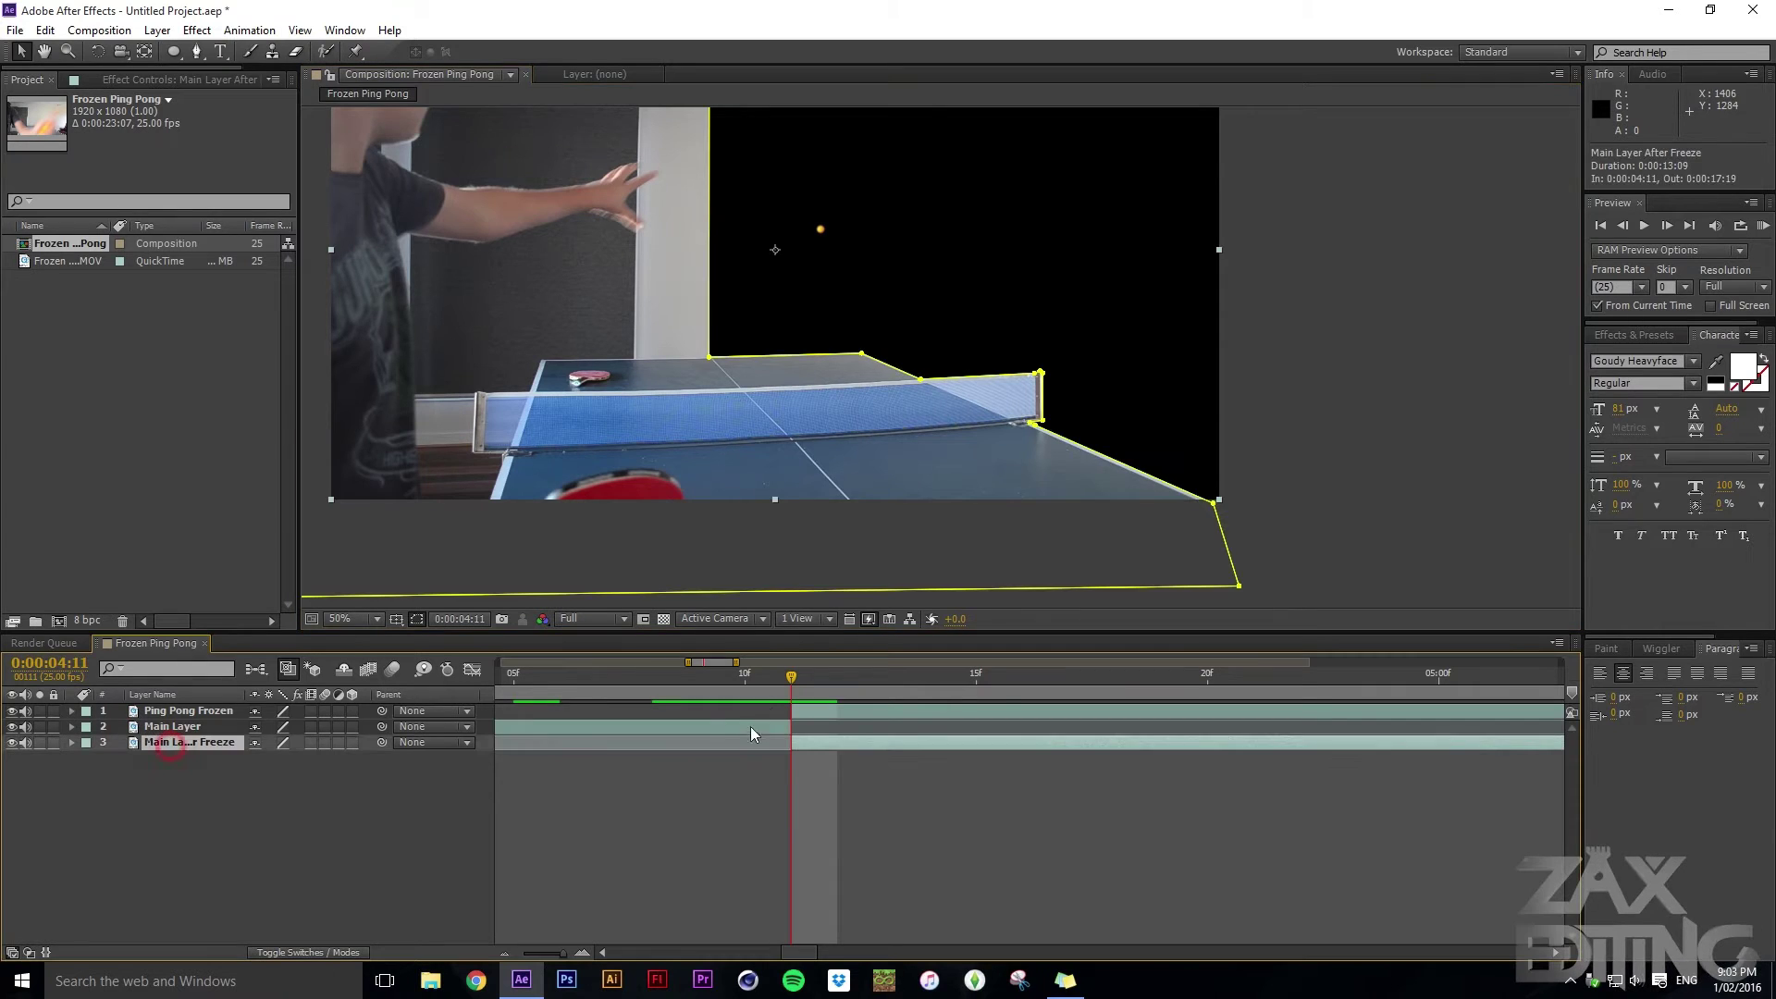
drag(791, 677, 886, 668)
drag(1060, 197, 851, 377)
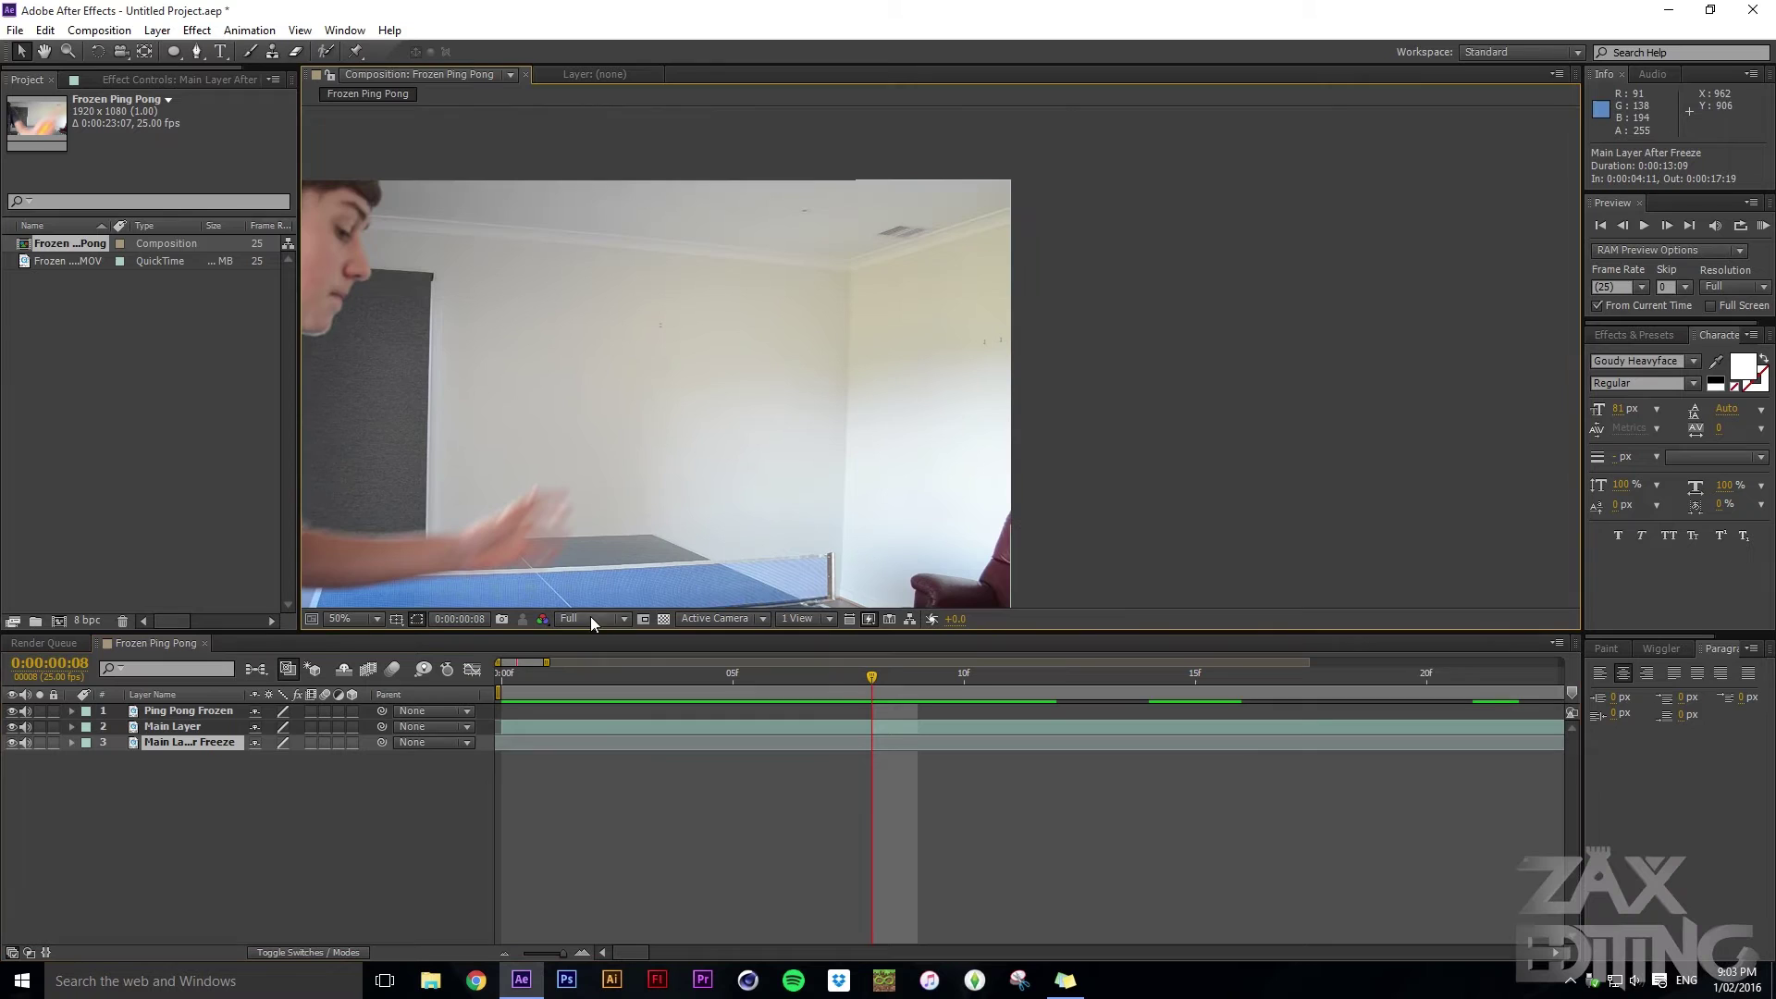
drag(1119, 504, 1096, 388)
drag(873, 672, 836, 697)
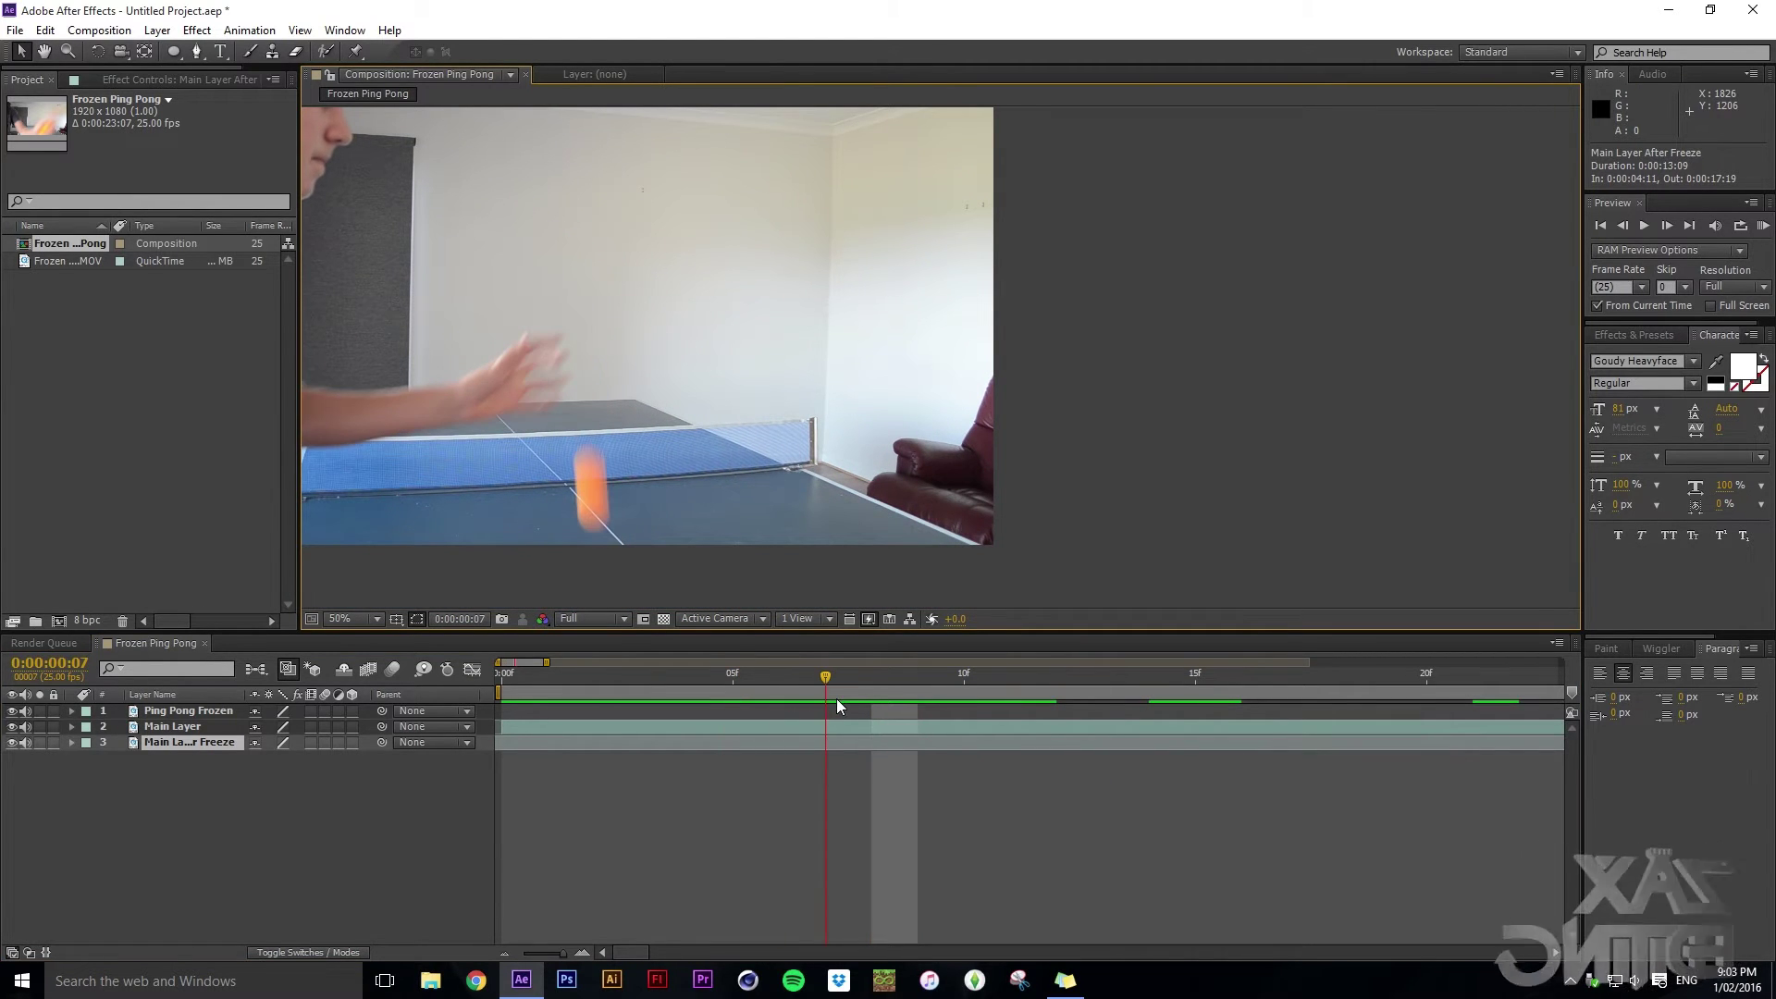
drag(1061, 424, 1149, 416)
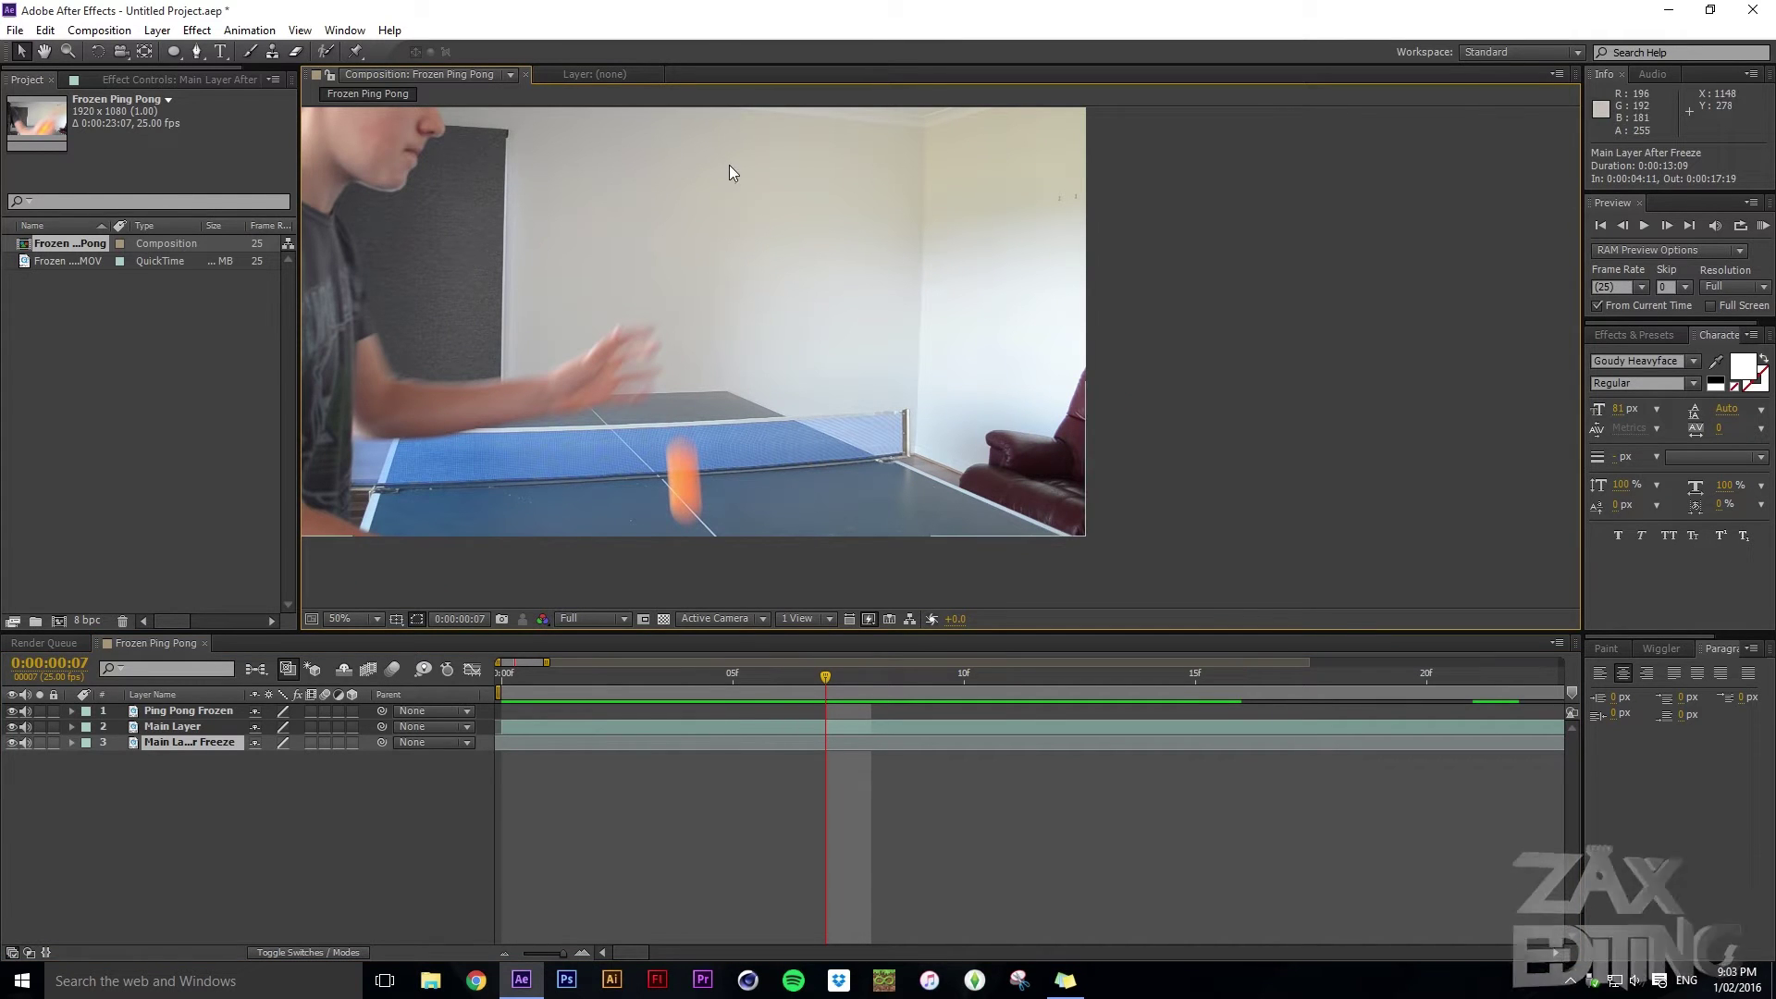
Move the playhead to 0:00:00:09 and duplicate Main Layer
drag(828, 677, 913, 686)
click(867, 726)
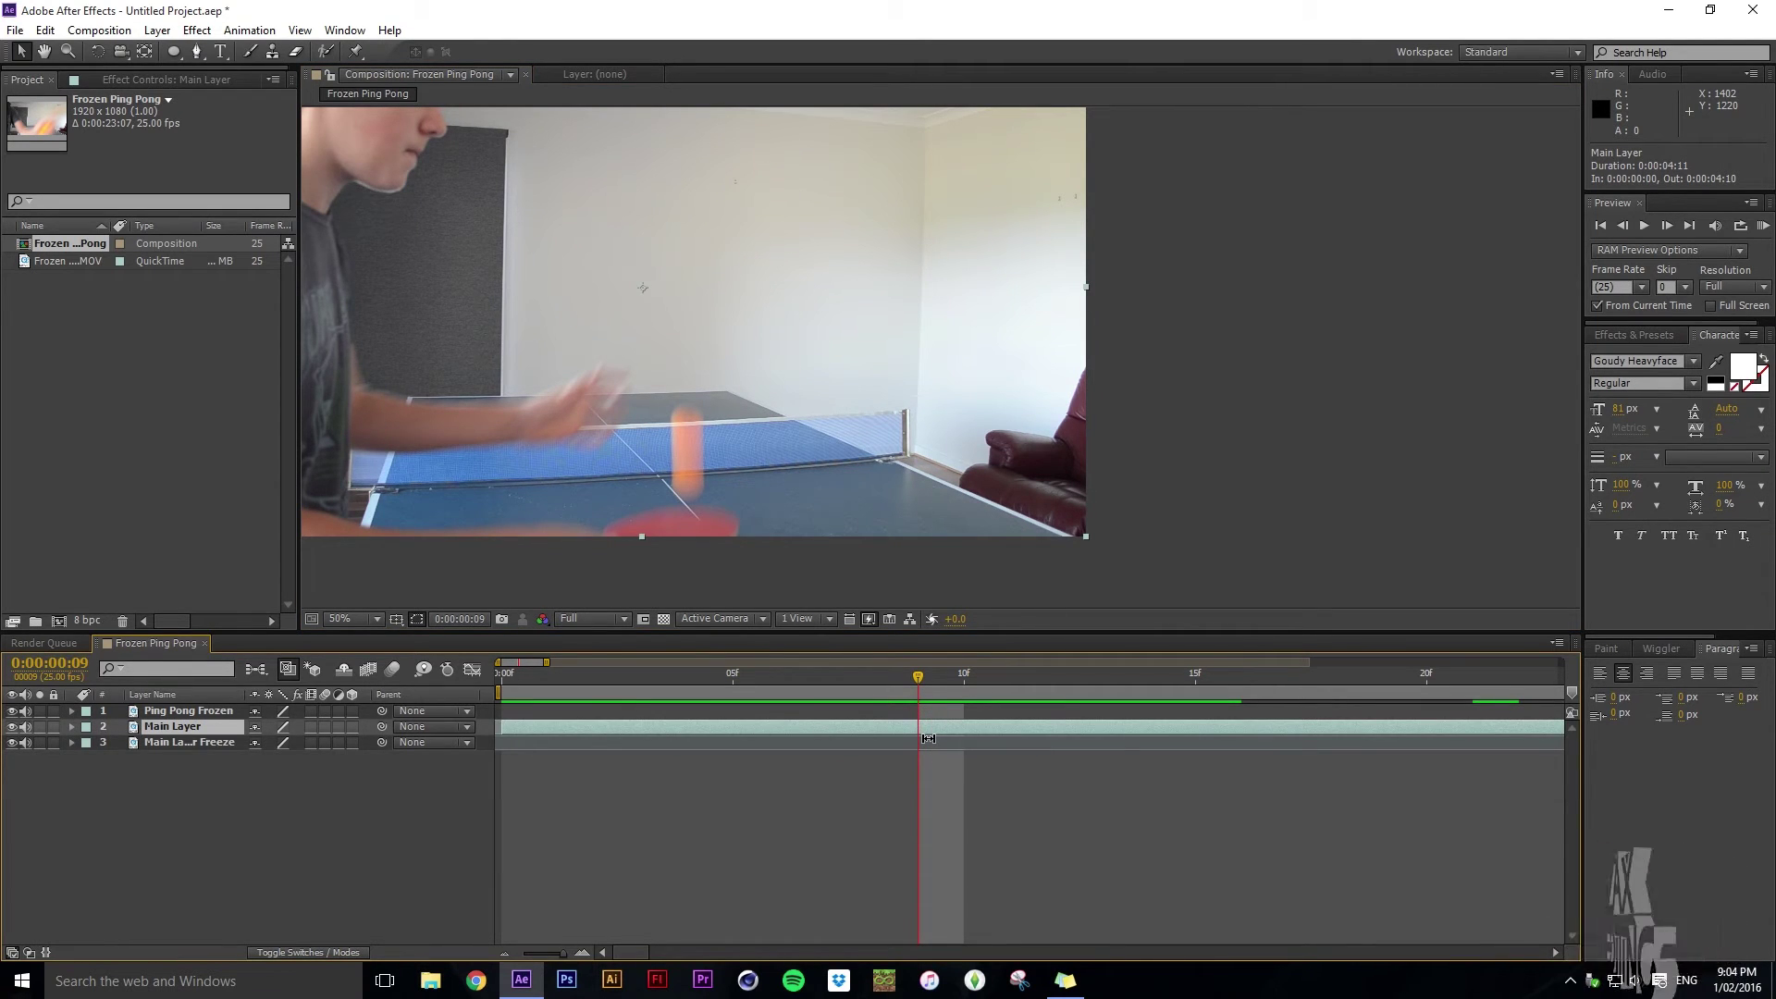
key(ctrl+d)
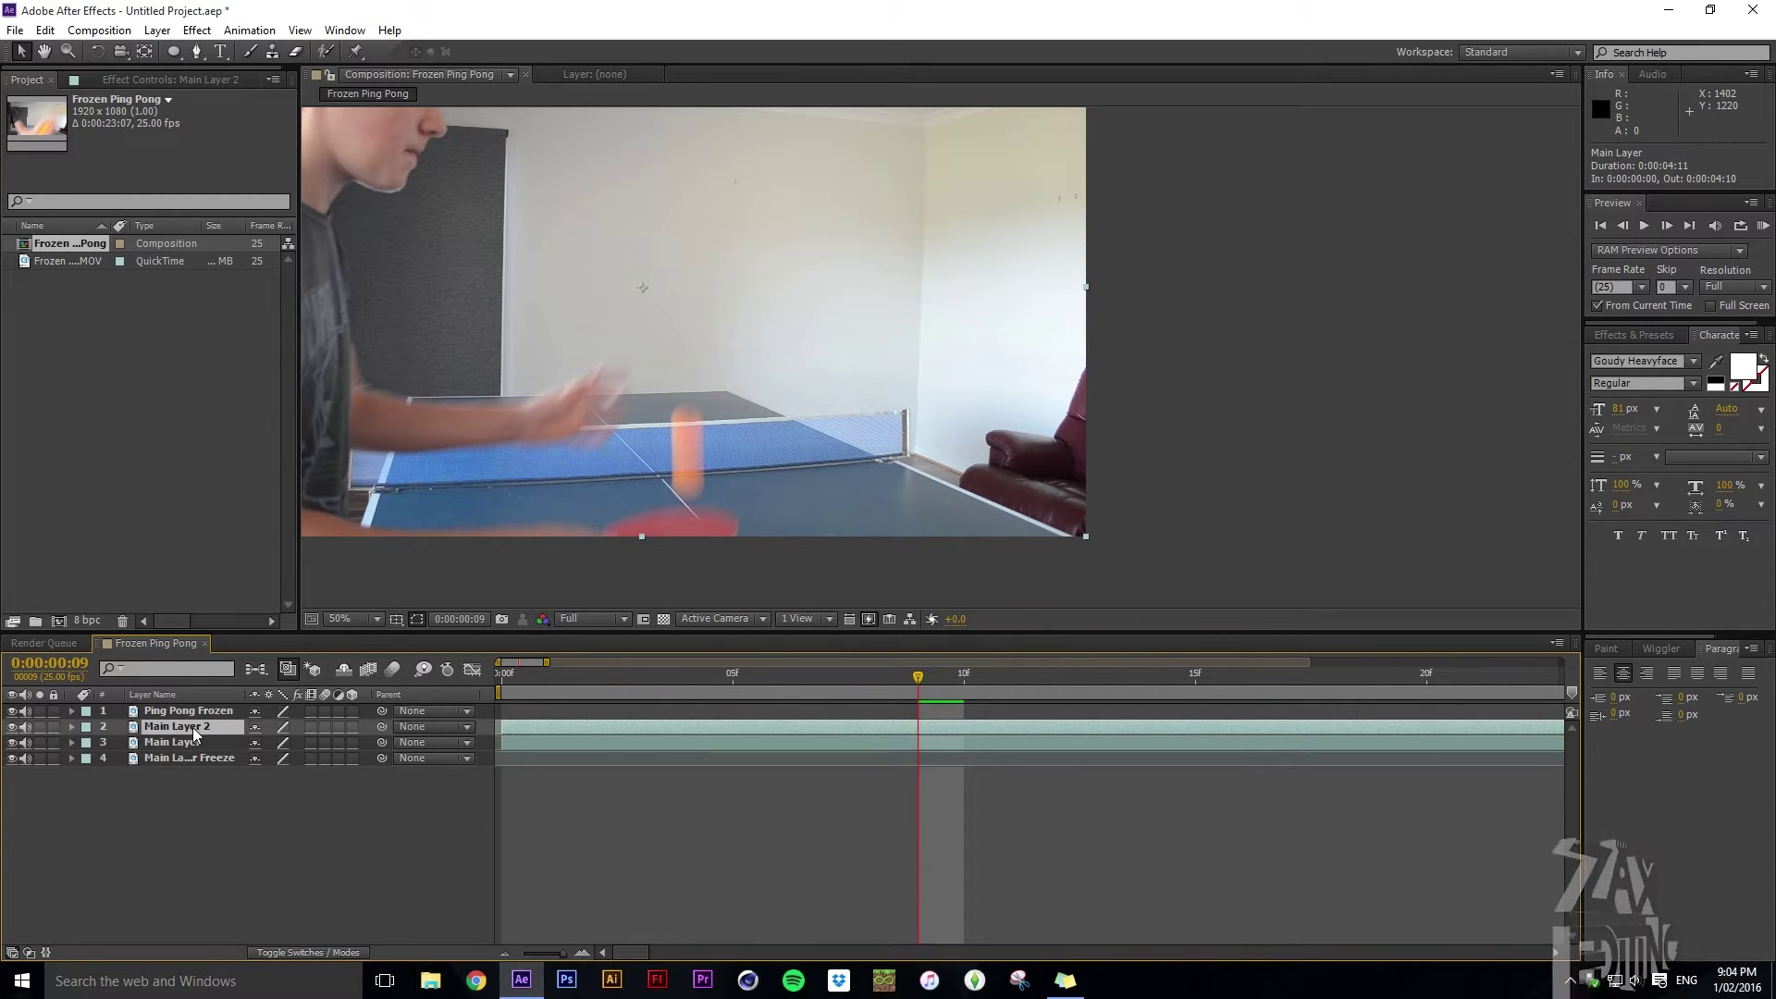
Rename the duplicated Main Layer 2 to BG
key(Return)
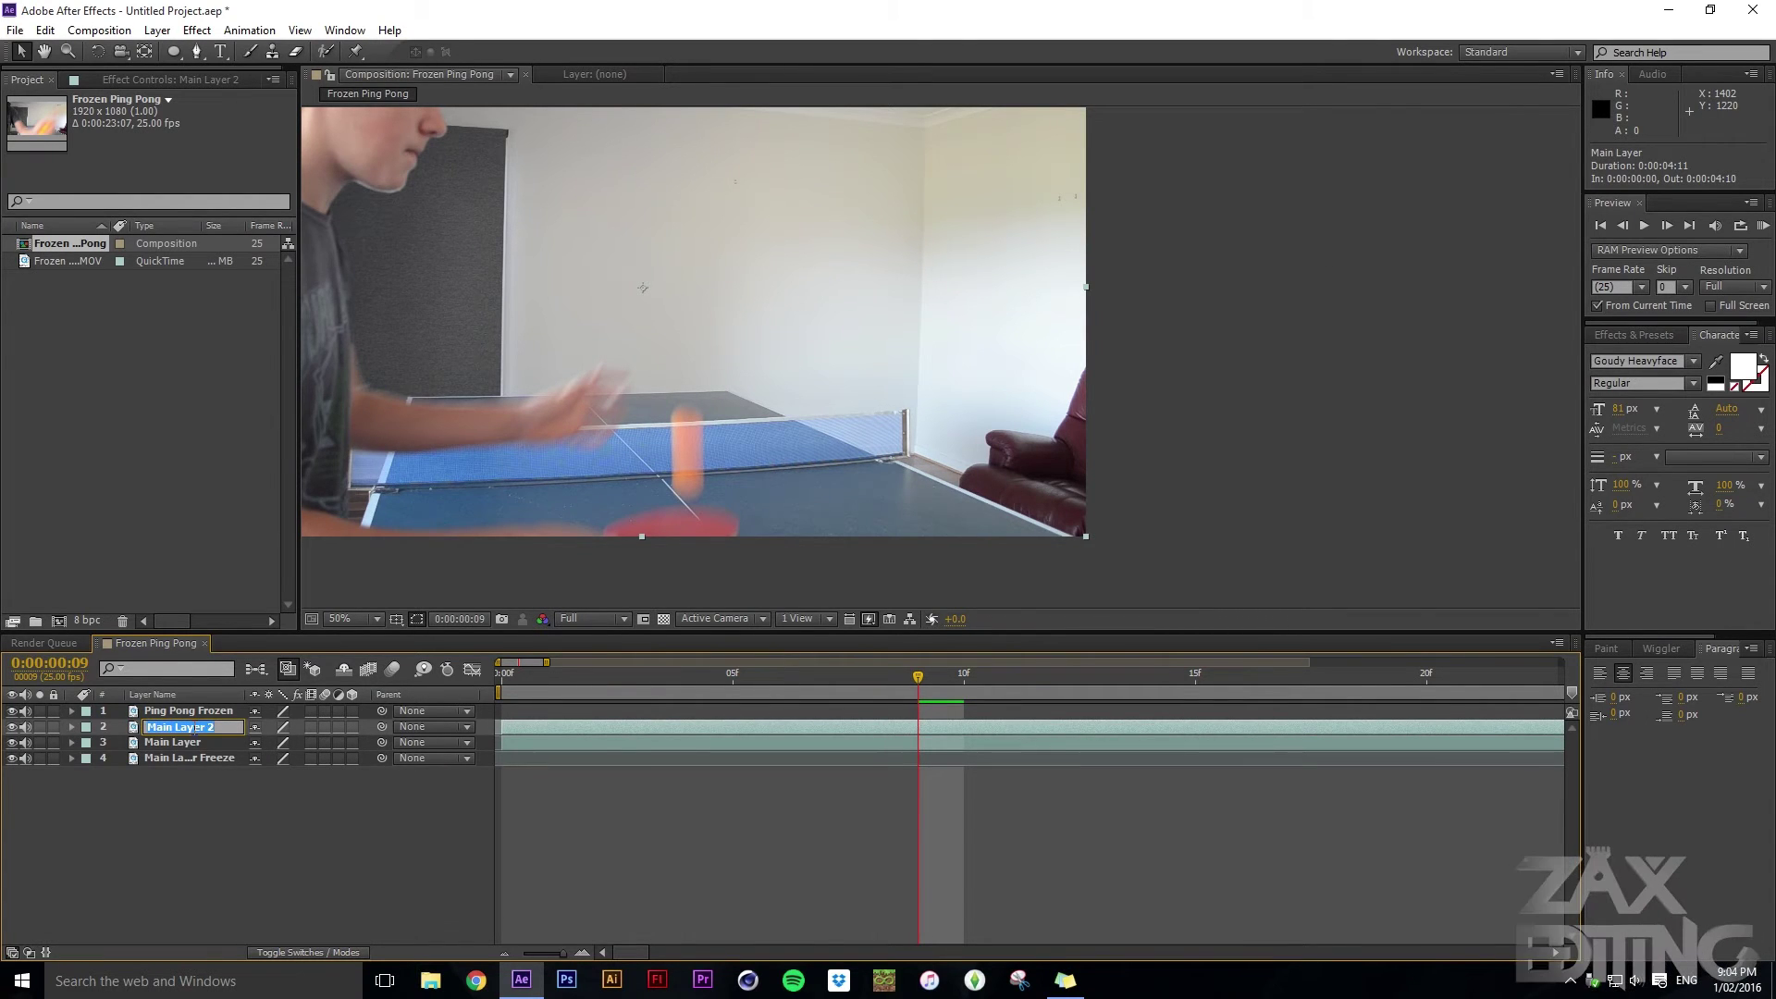
text(BG)
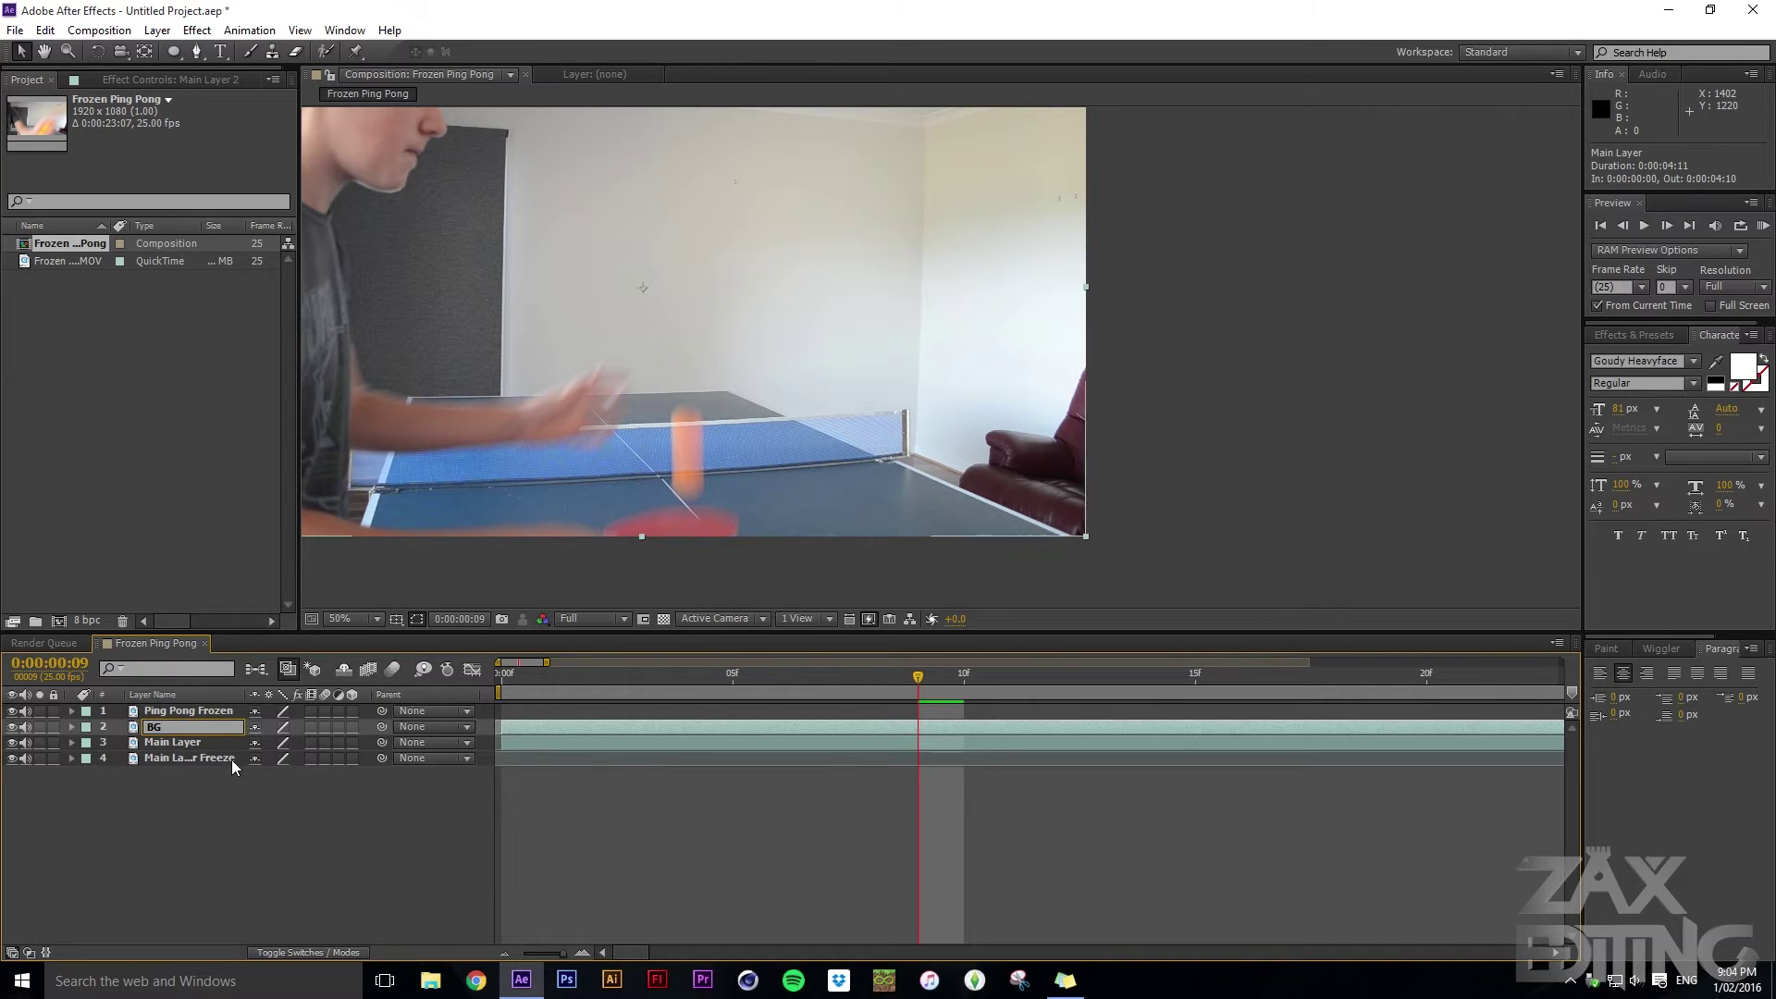
click(225, 820)
click(182, 727)
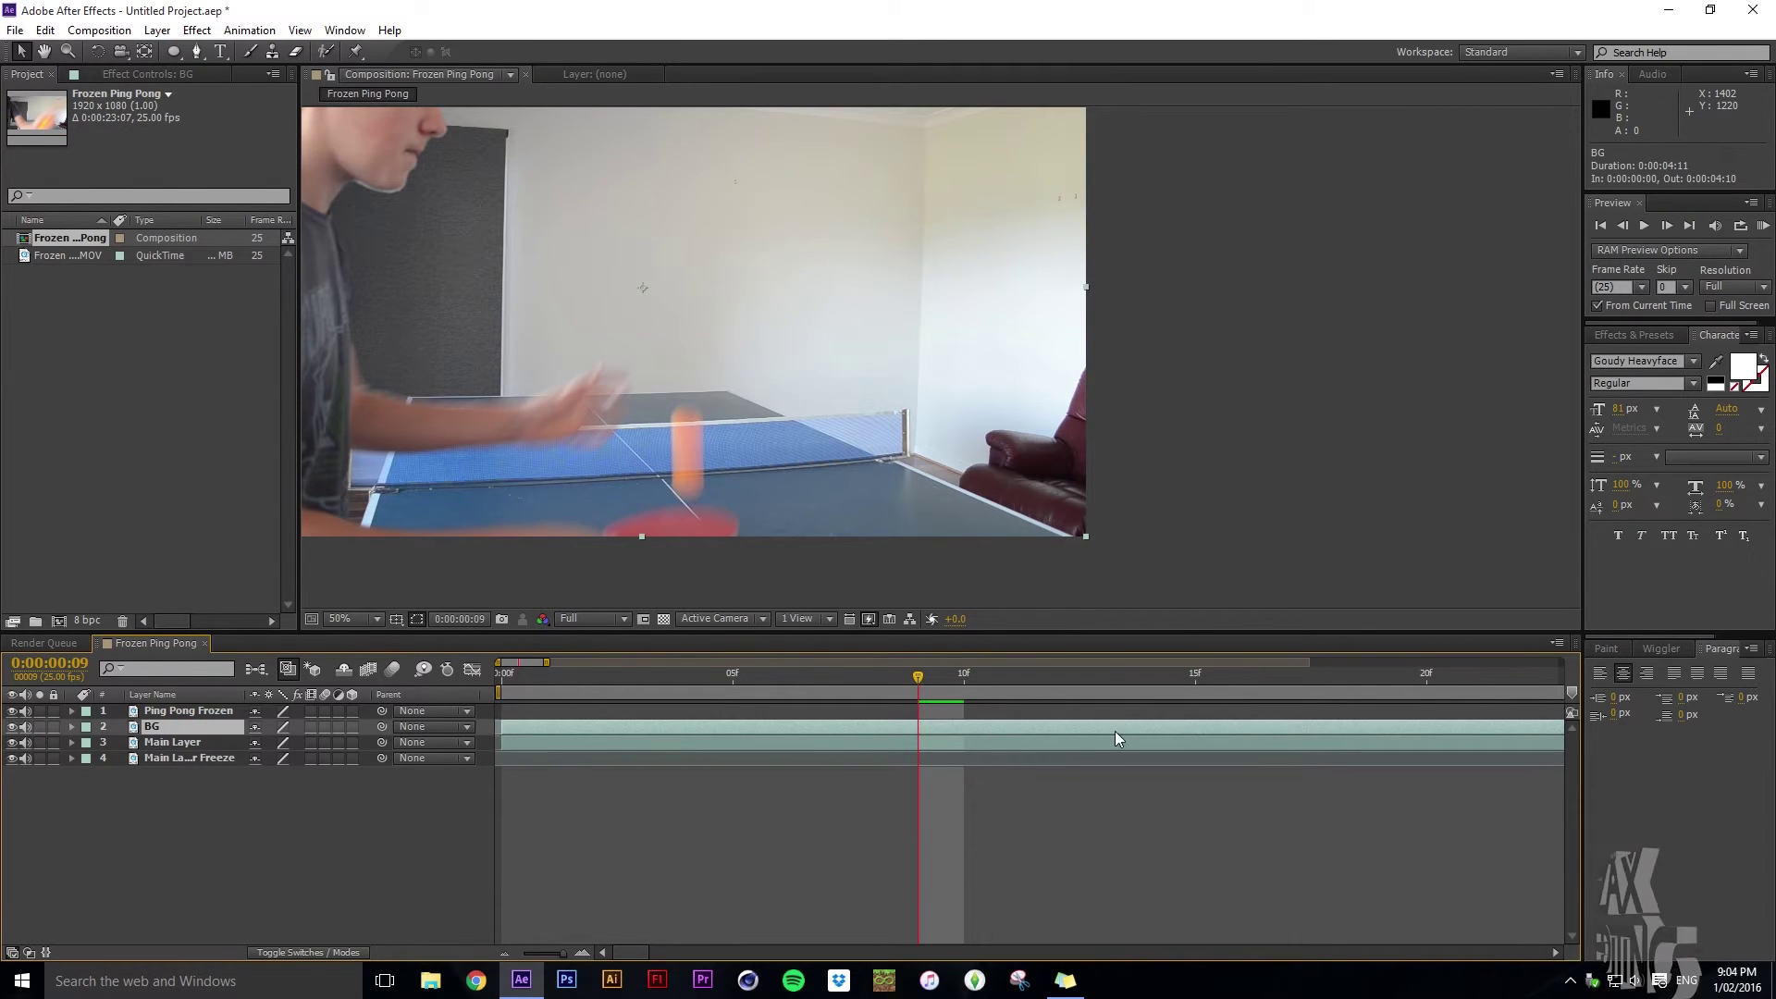
Apply Freeze Frame to the BG layer at 0:00:00:09 and place it below all other layers
right_click(917, 725)
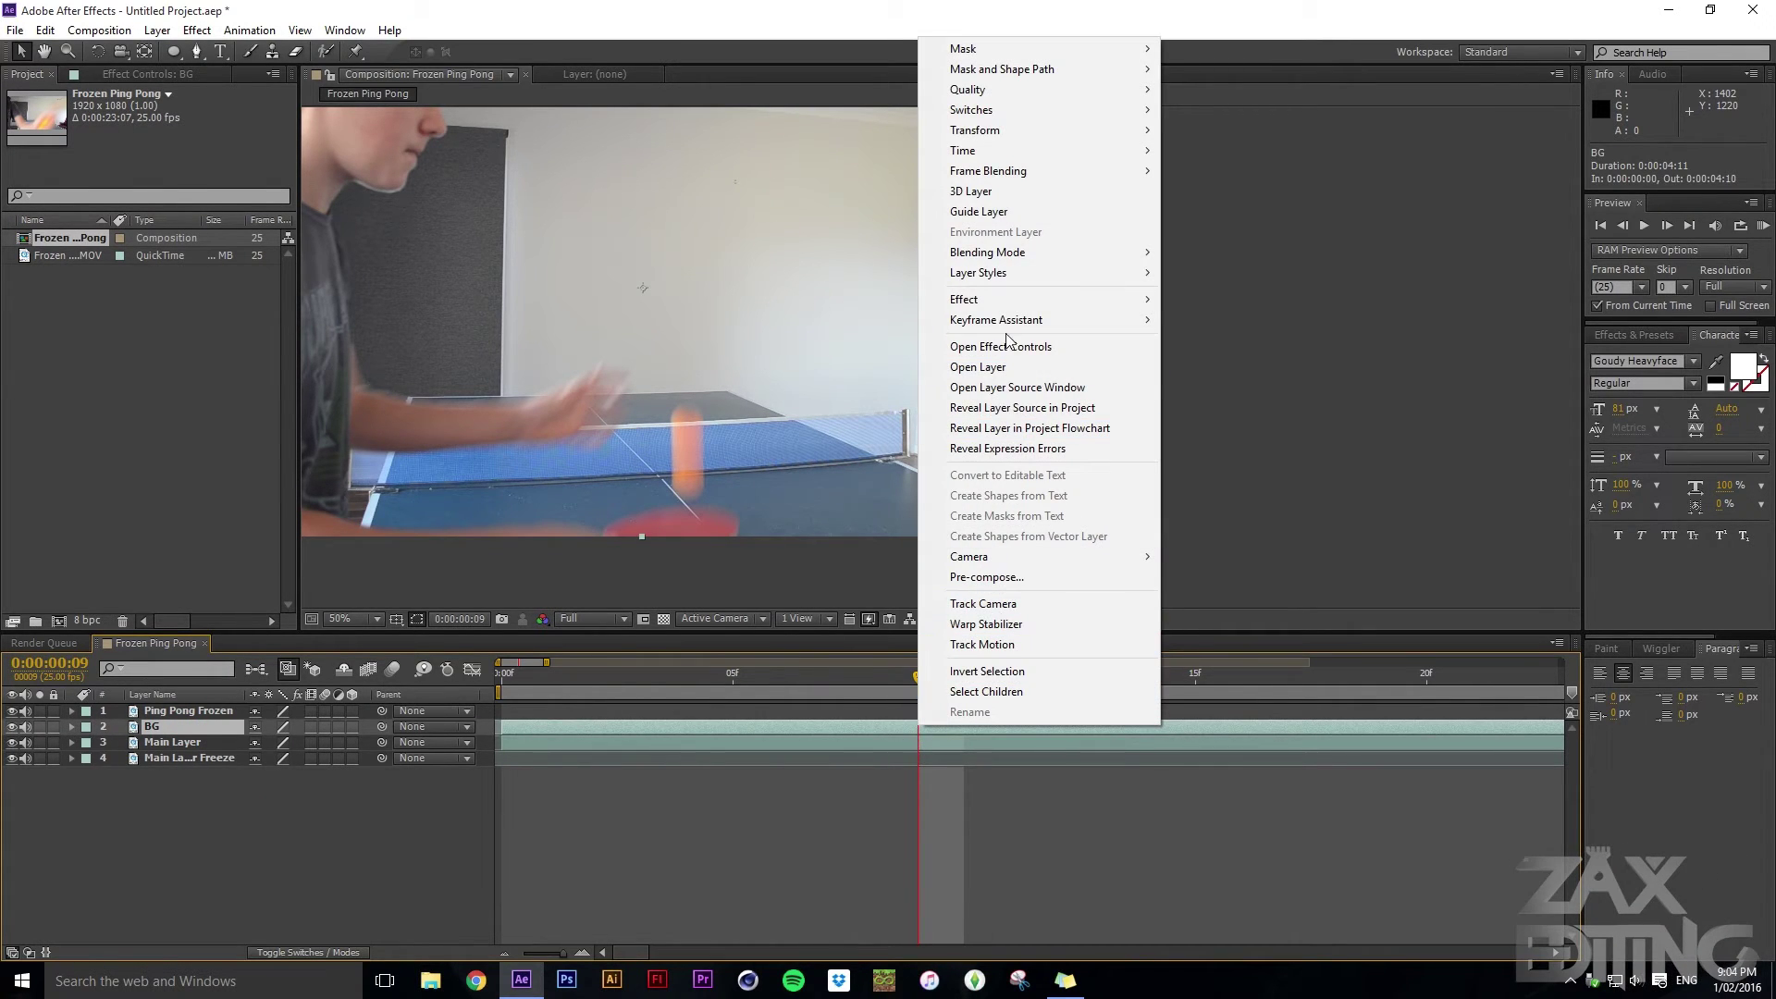
mouse_move(1017, 150)
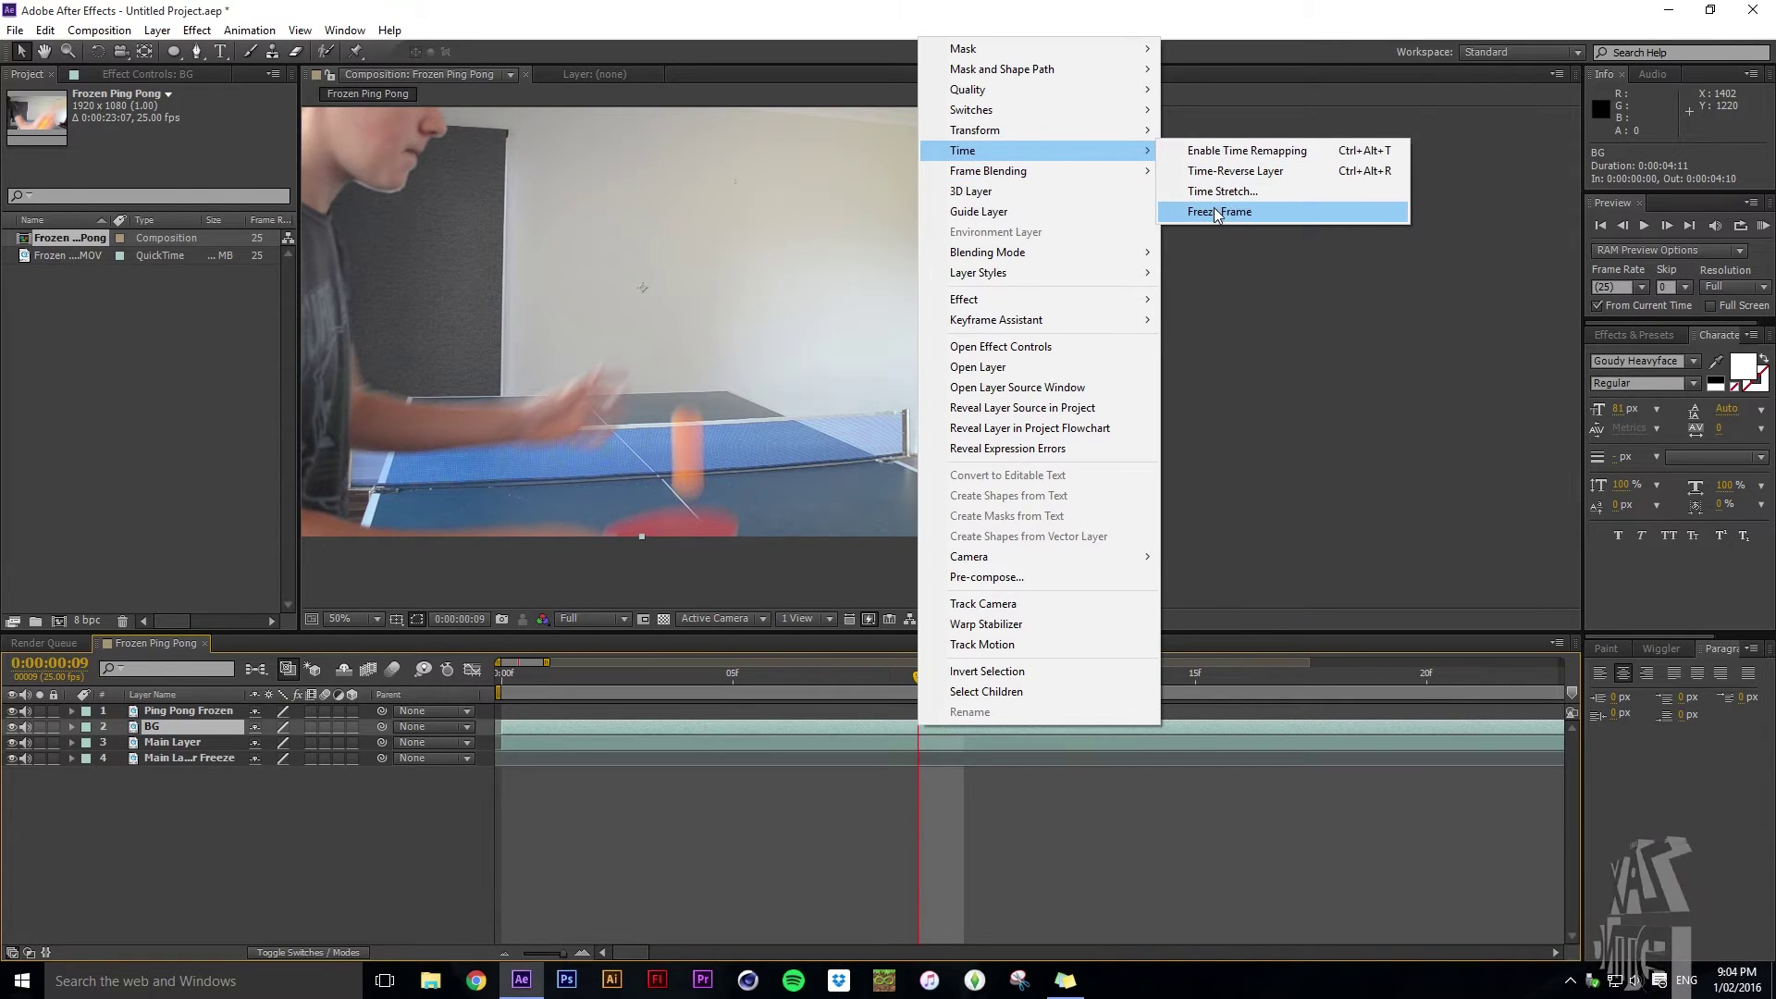
click(1214, 211)
drag(192, 729, 192, 813)
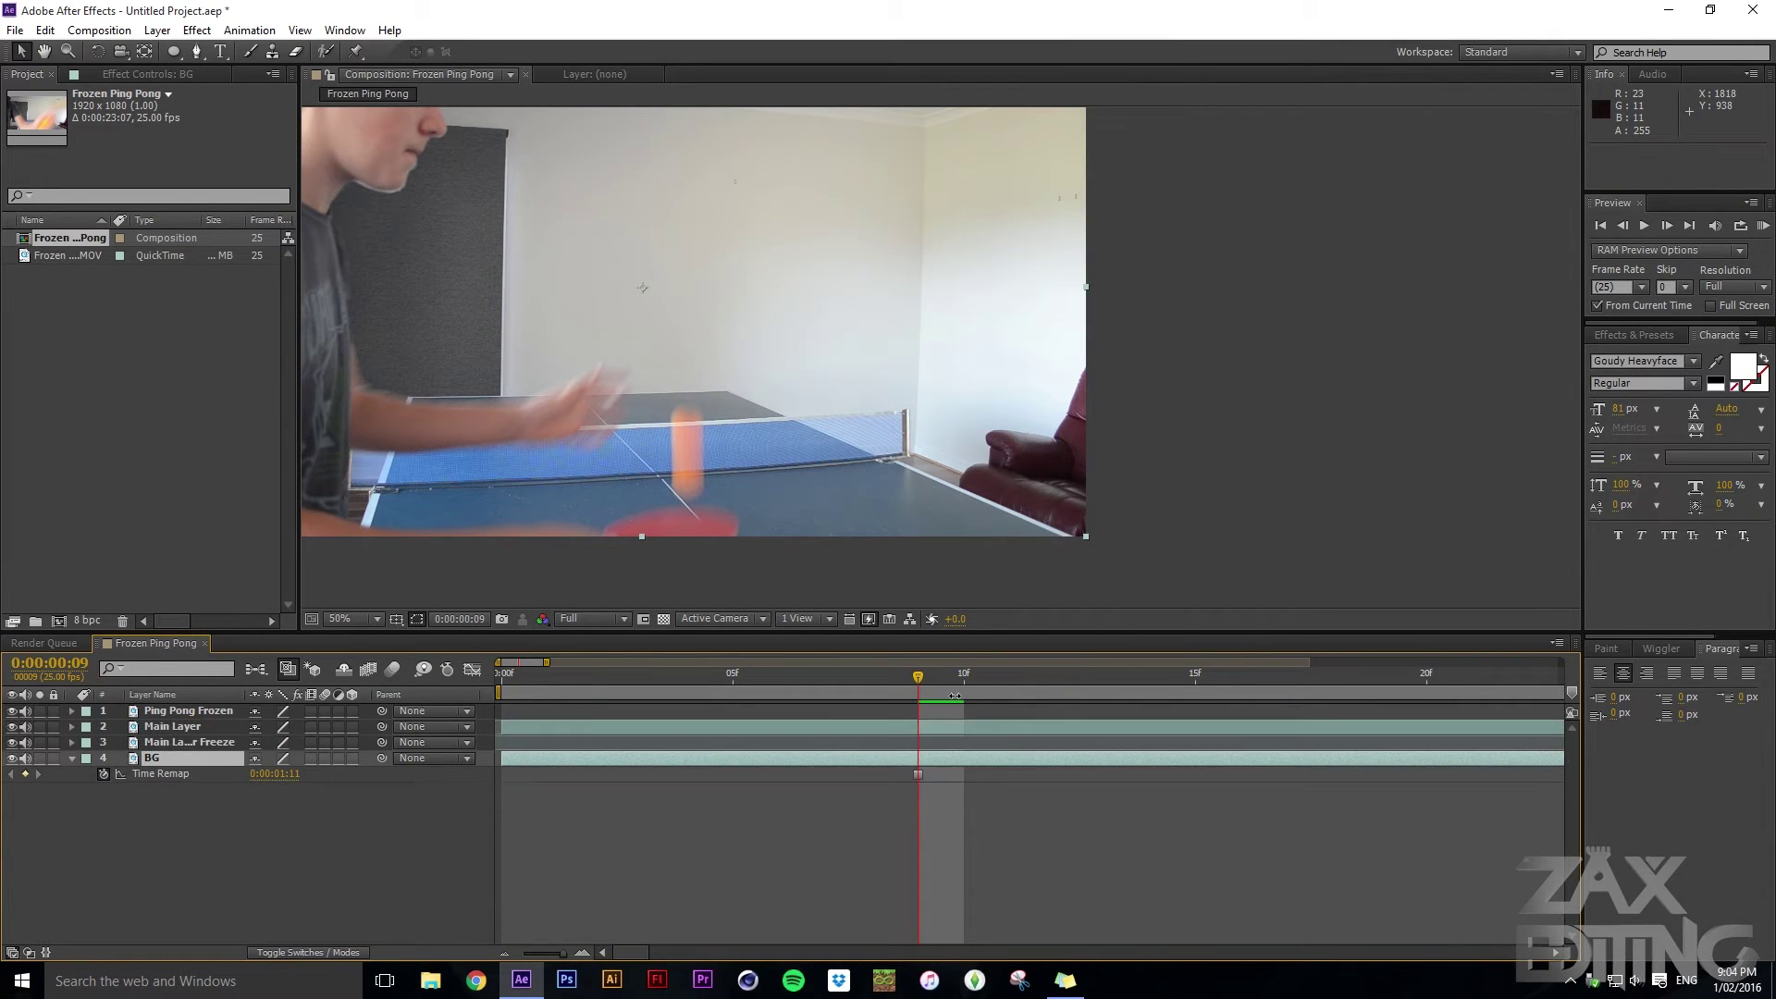
Solo the BG layer, check its frozen image between 0:00:00:10 and 0:00:00:04, and turn solo off
drag(925, 679, 964, 677)
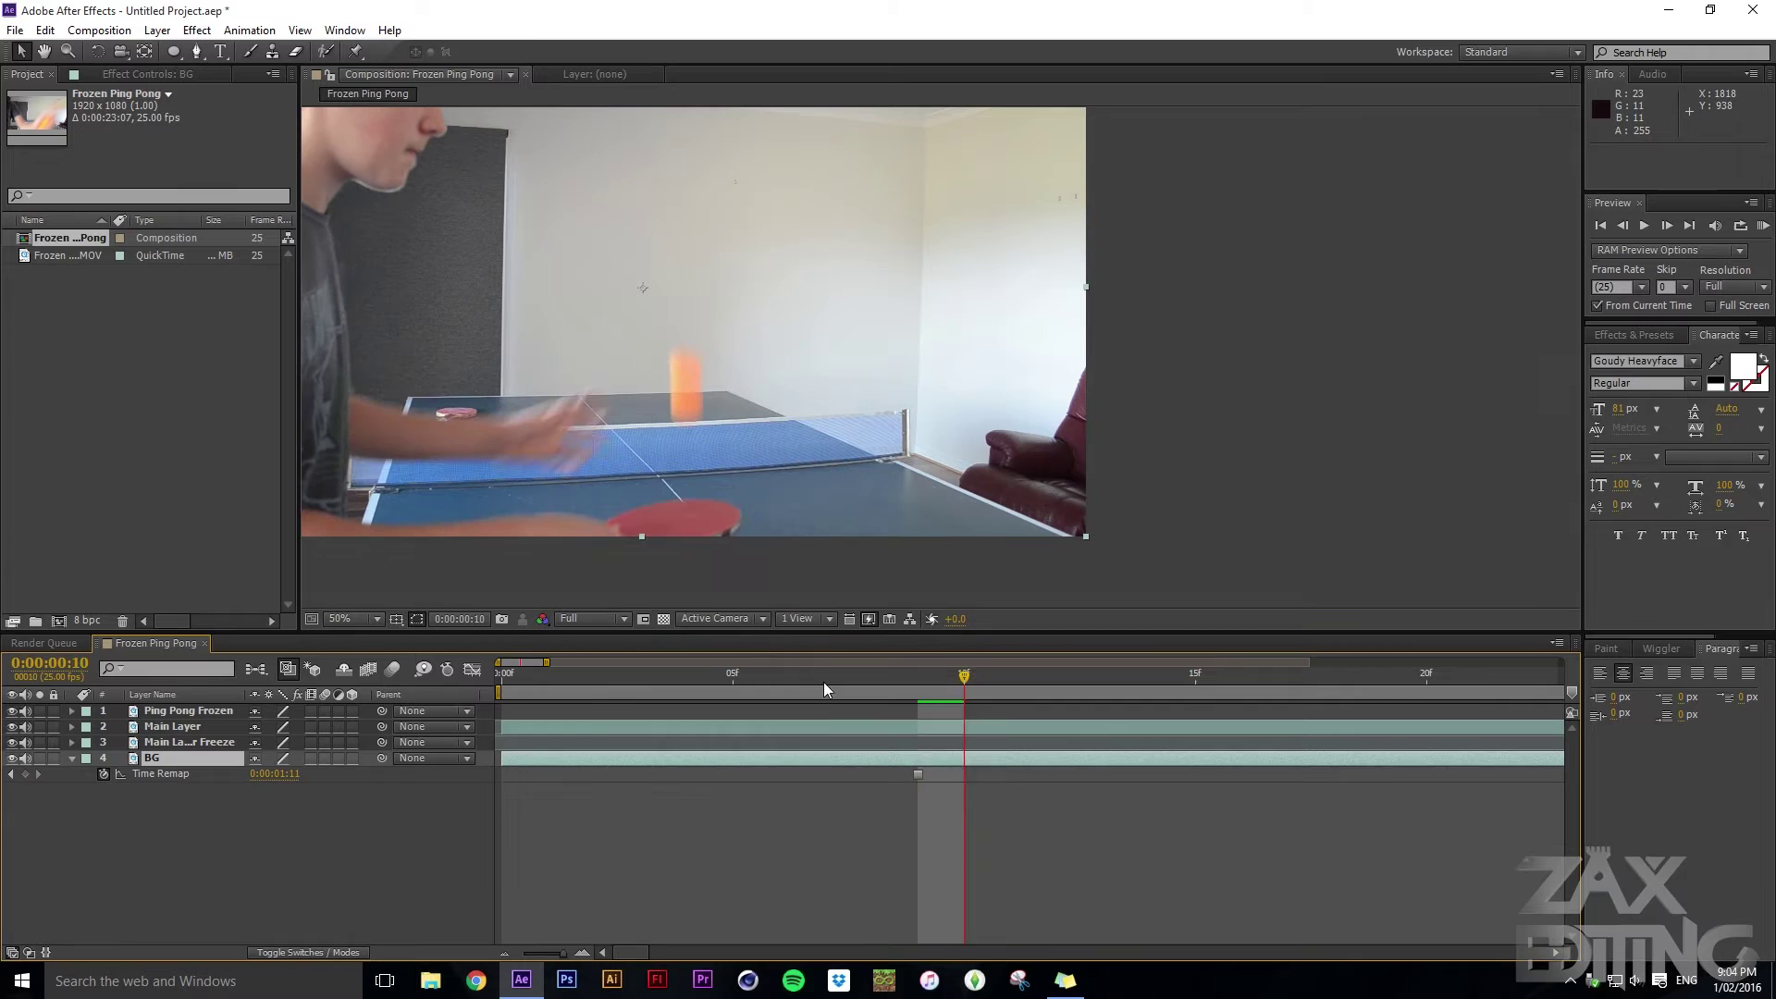
click(40, 757)
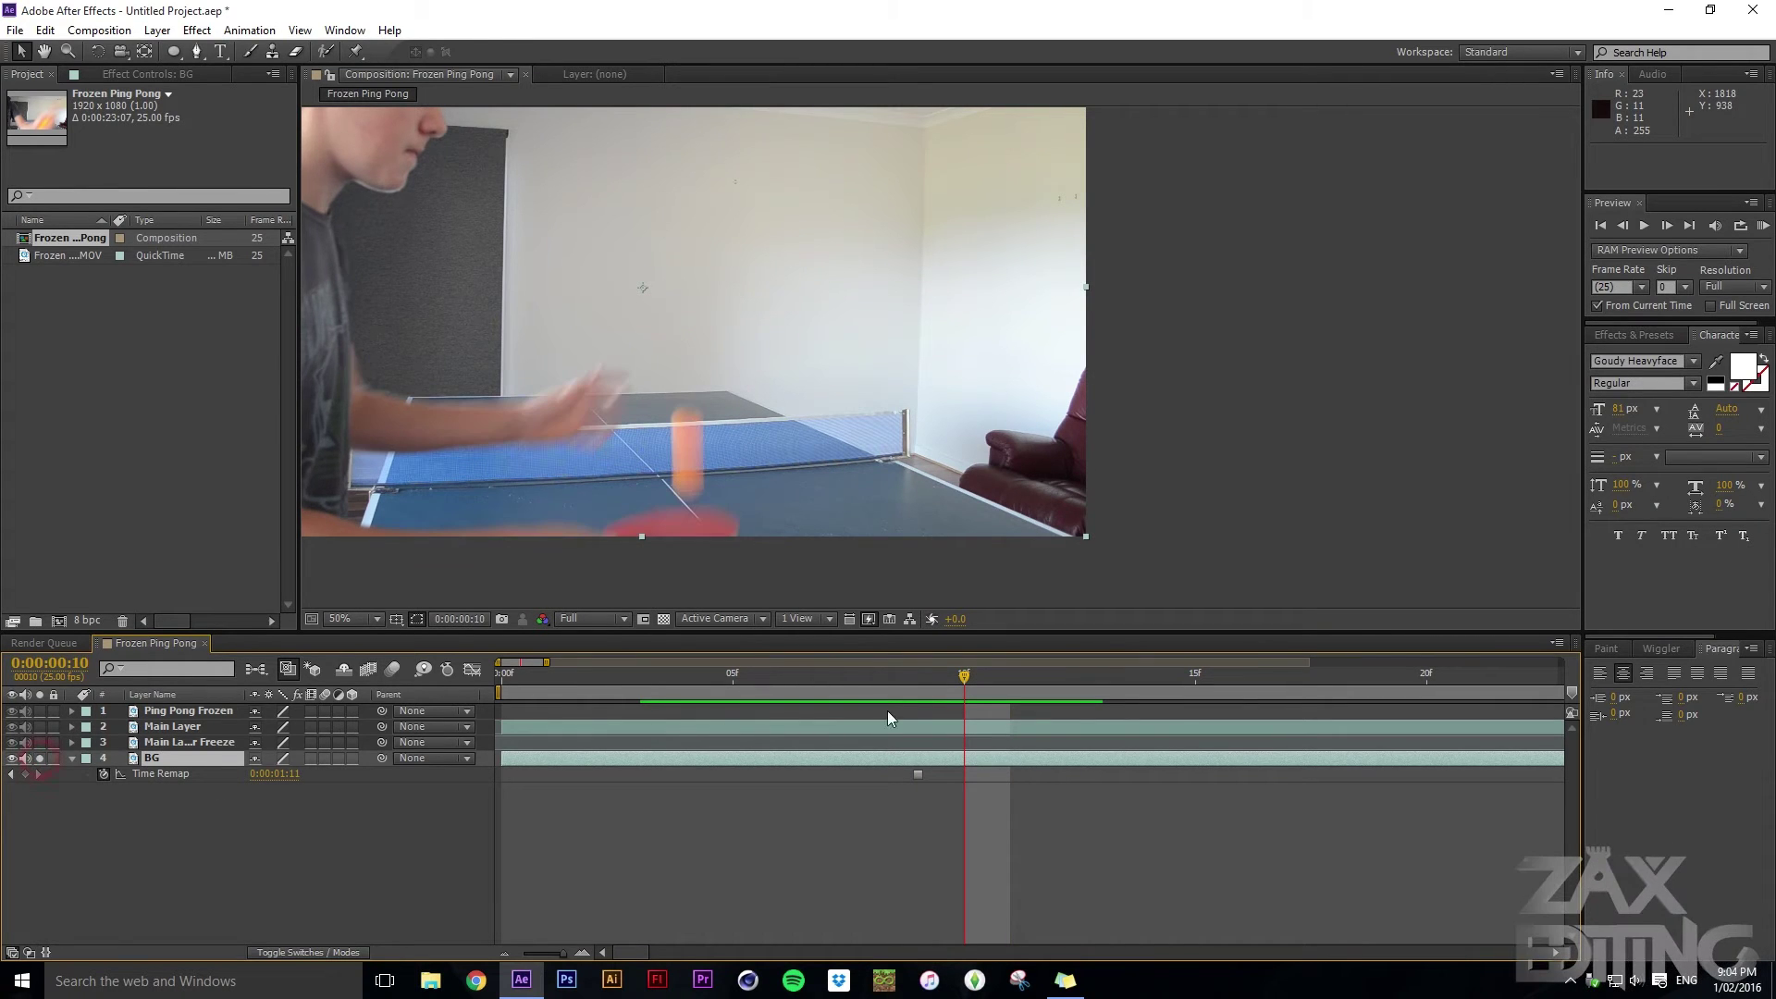
drag(964, 680, 686, 678)
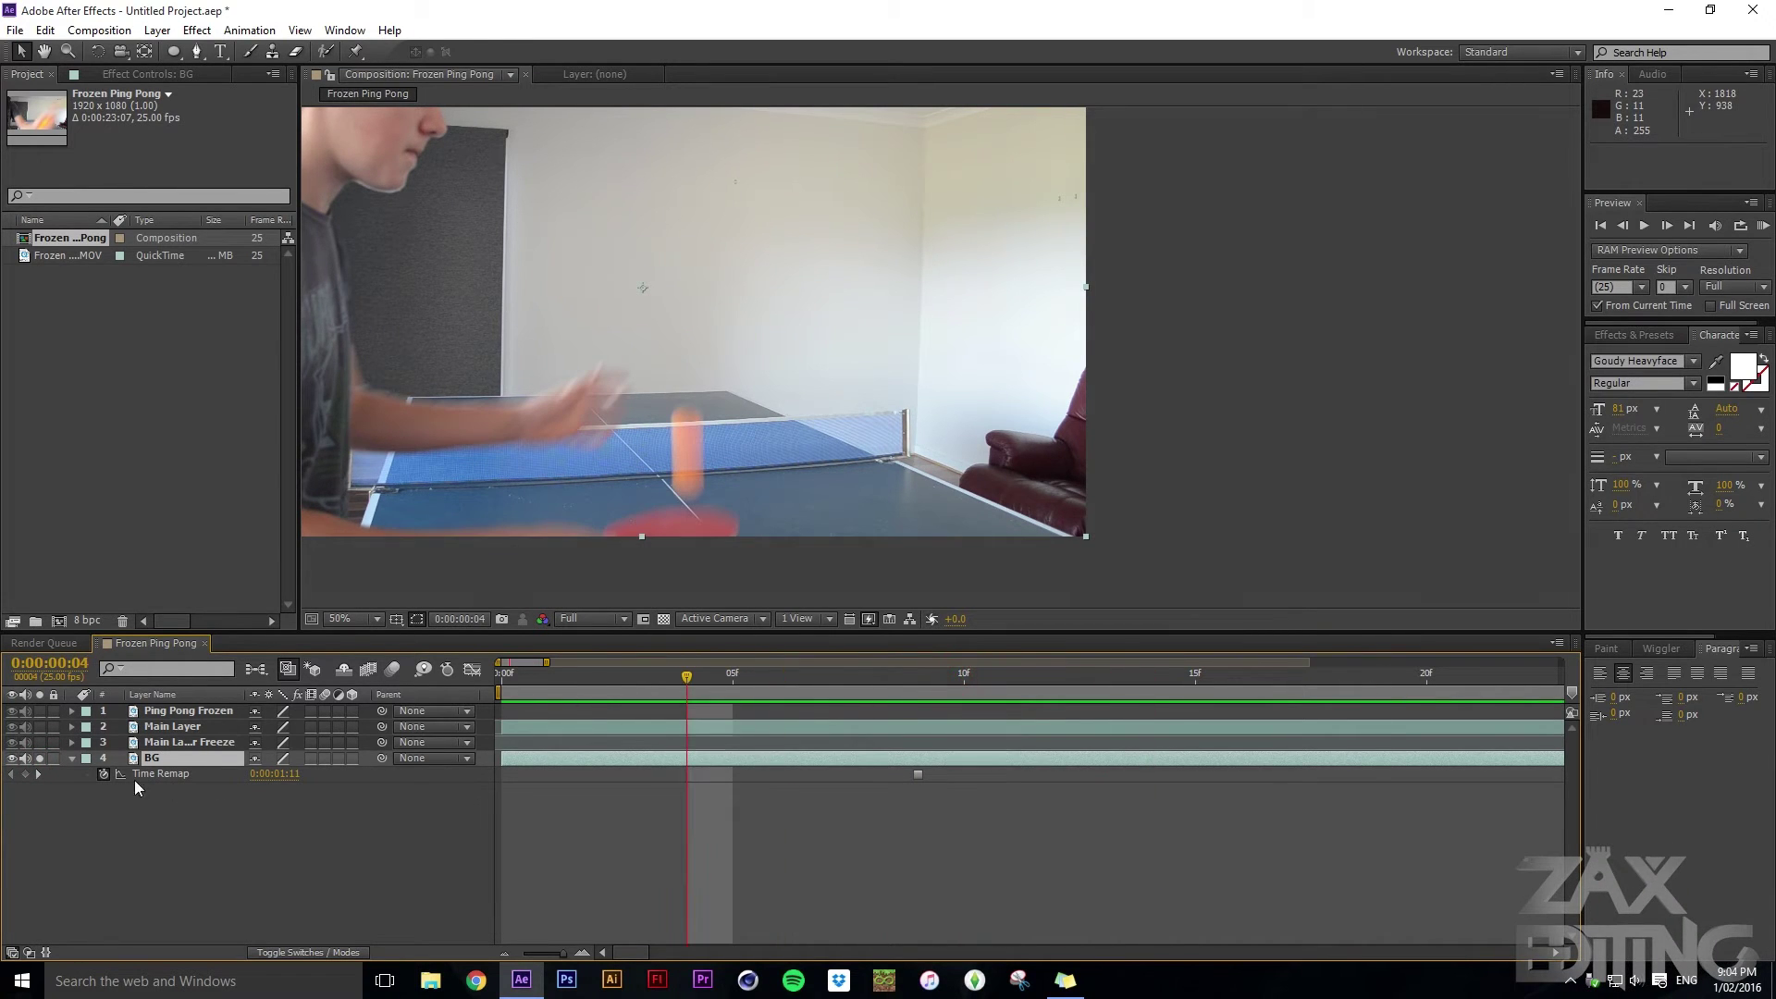
click(40, 757)
Extend the BG layer's out point past 15 seconds so it runs behind the post-freeze footage
scroll(1269, 535, down, 2)
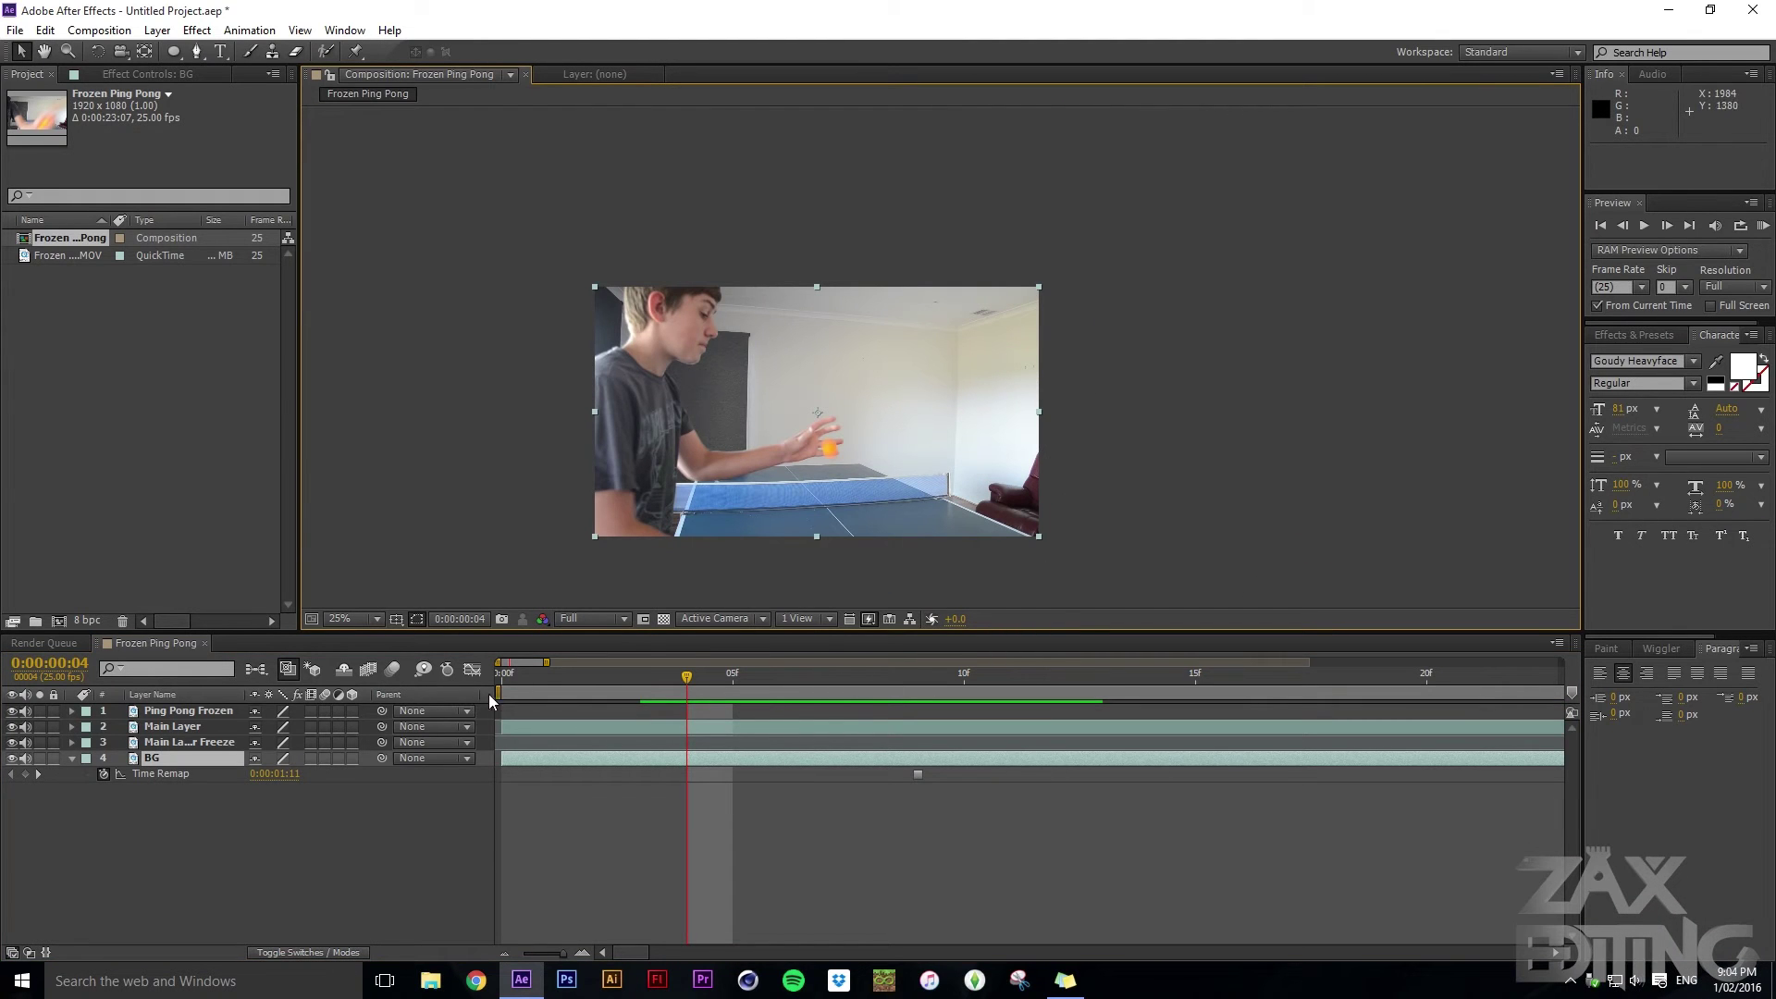
drag(567, 952, 552, 952)
drag(721, 673, 1168, 664)
click(1180, 525)
drag(1155, 757, 1492, 757)
key(h)
drag(1443, 555, 1296, 499)
key(v)
drag(712, 956, 977, 951)
drag(519, 759, 1563, 758)
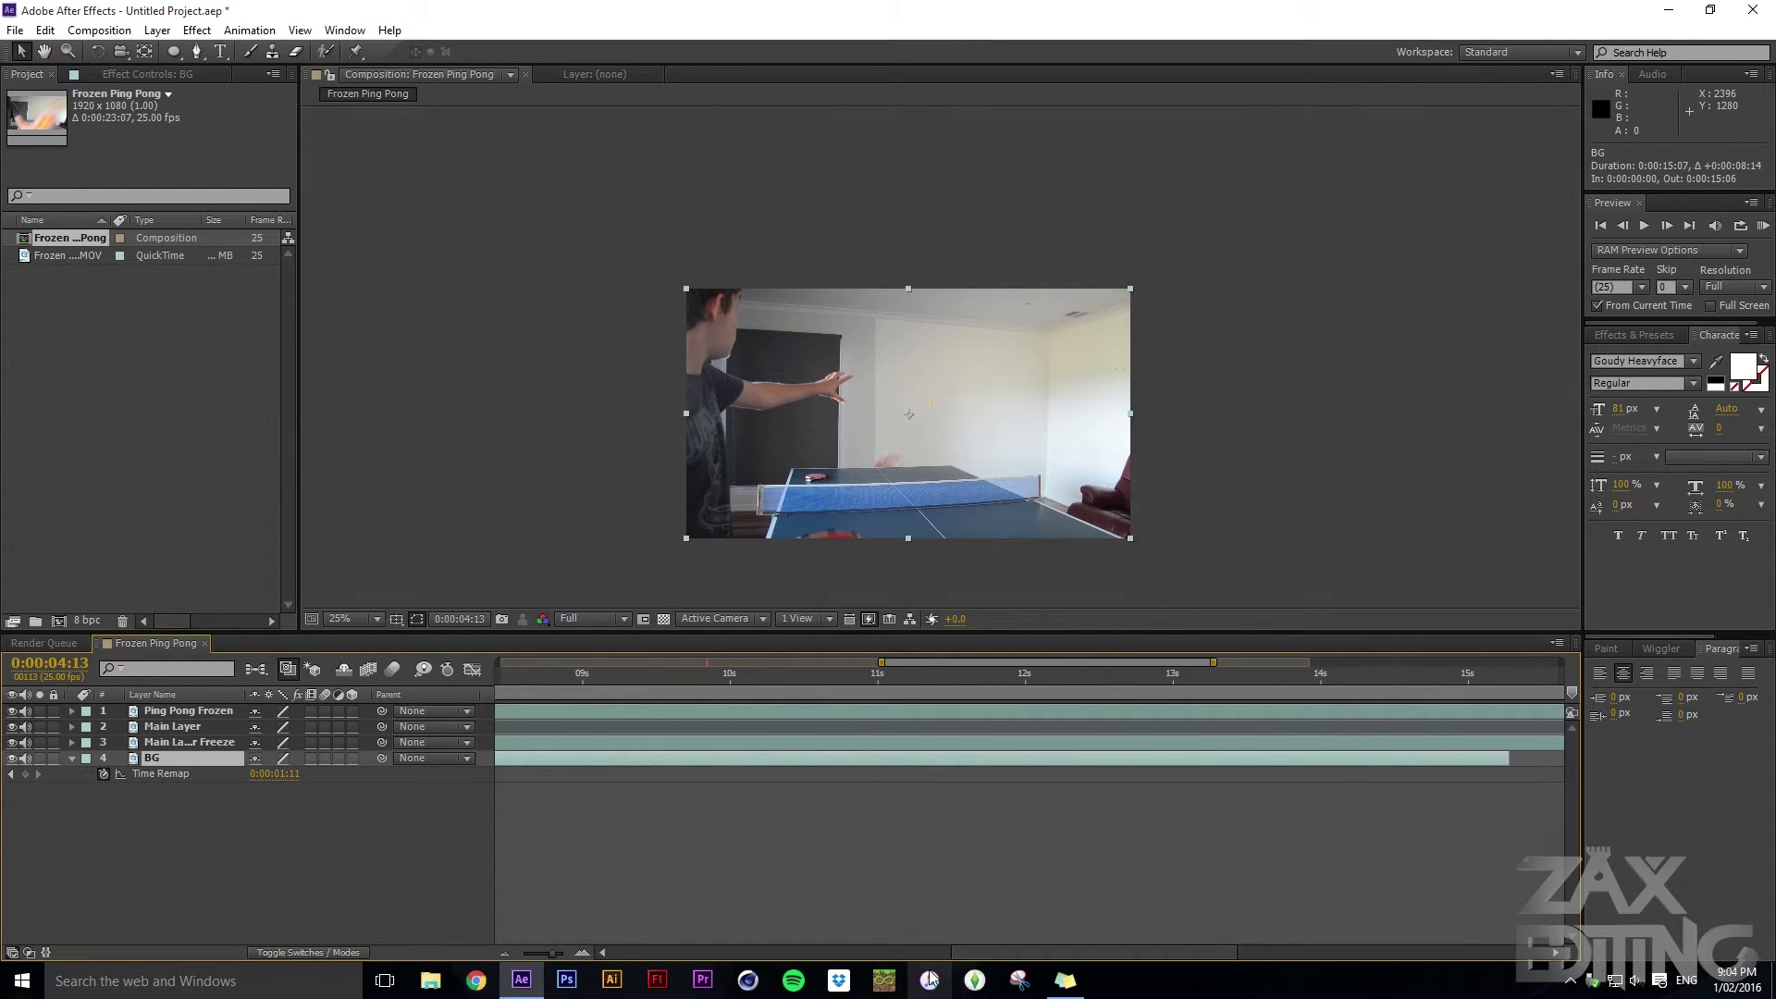
Step forward to 0:00:04:17 and closely examine the mask edge above the table for leftover parts of the frozen background
drag(988, 949, 714, 930)
key(Page_Down)
key(Page_Down)
key(Page_Down)
key(Page_Down)
click(1214, 509)
scroll(941, 462, up, 6)
scroll(919, 451, down, 2)
scroll(967, 440, up, 2)
scroll(1053, 512, down, 6)
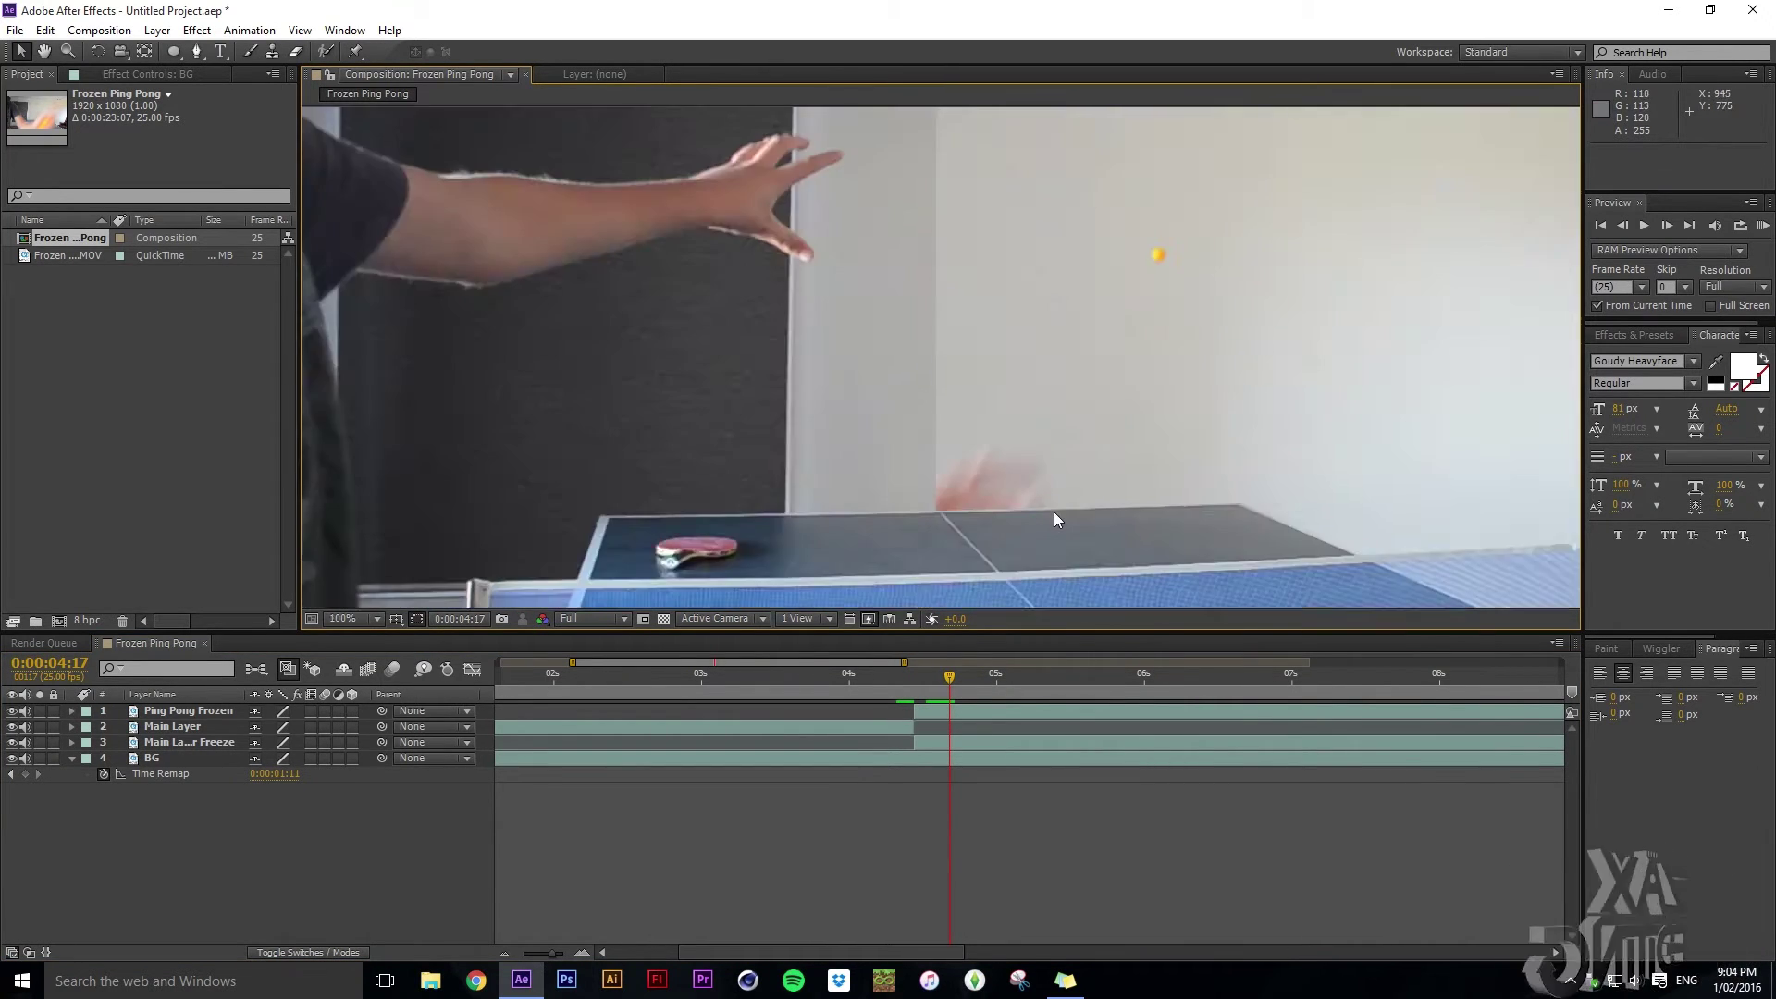
scroll(1072, 500, up, 4)
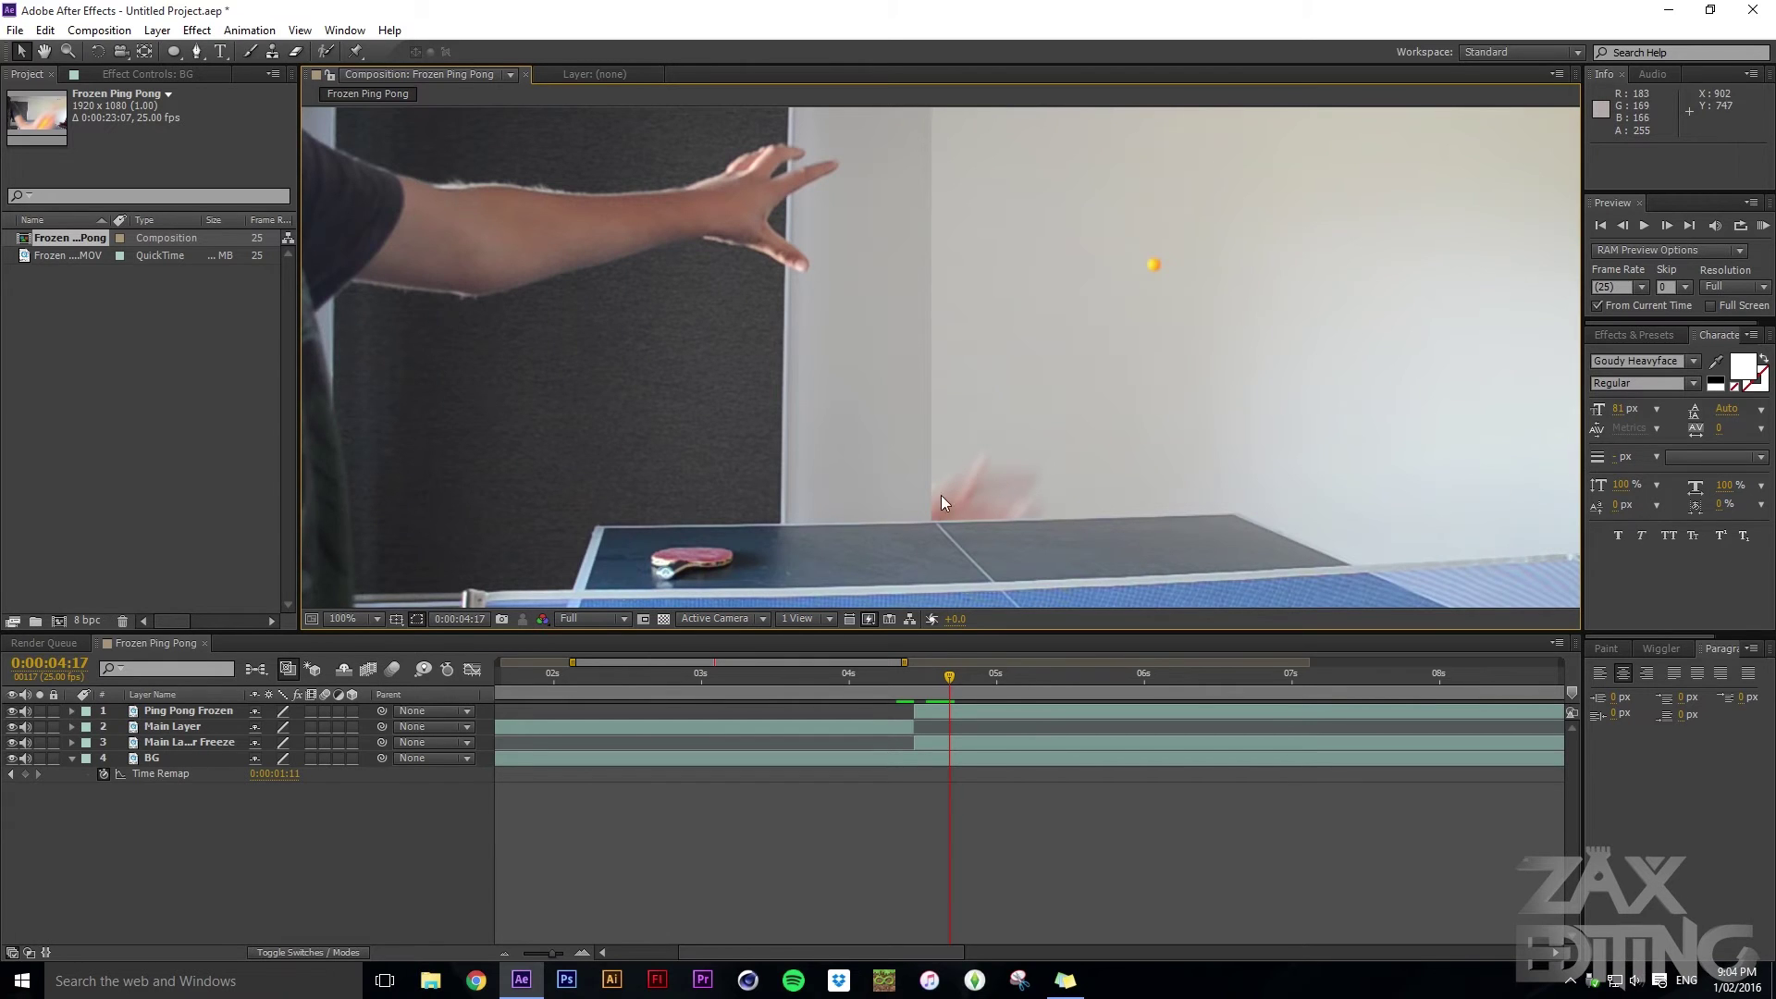
Move the After Freeze layer's mask vertex along the table's far edge past the leftover hand, check the outline, and deselect
click(192, 740)
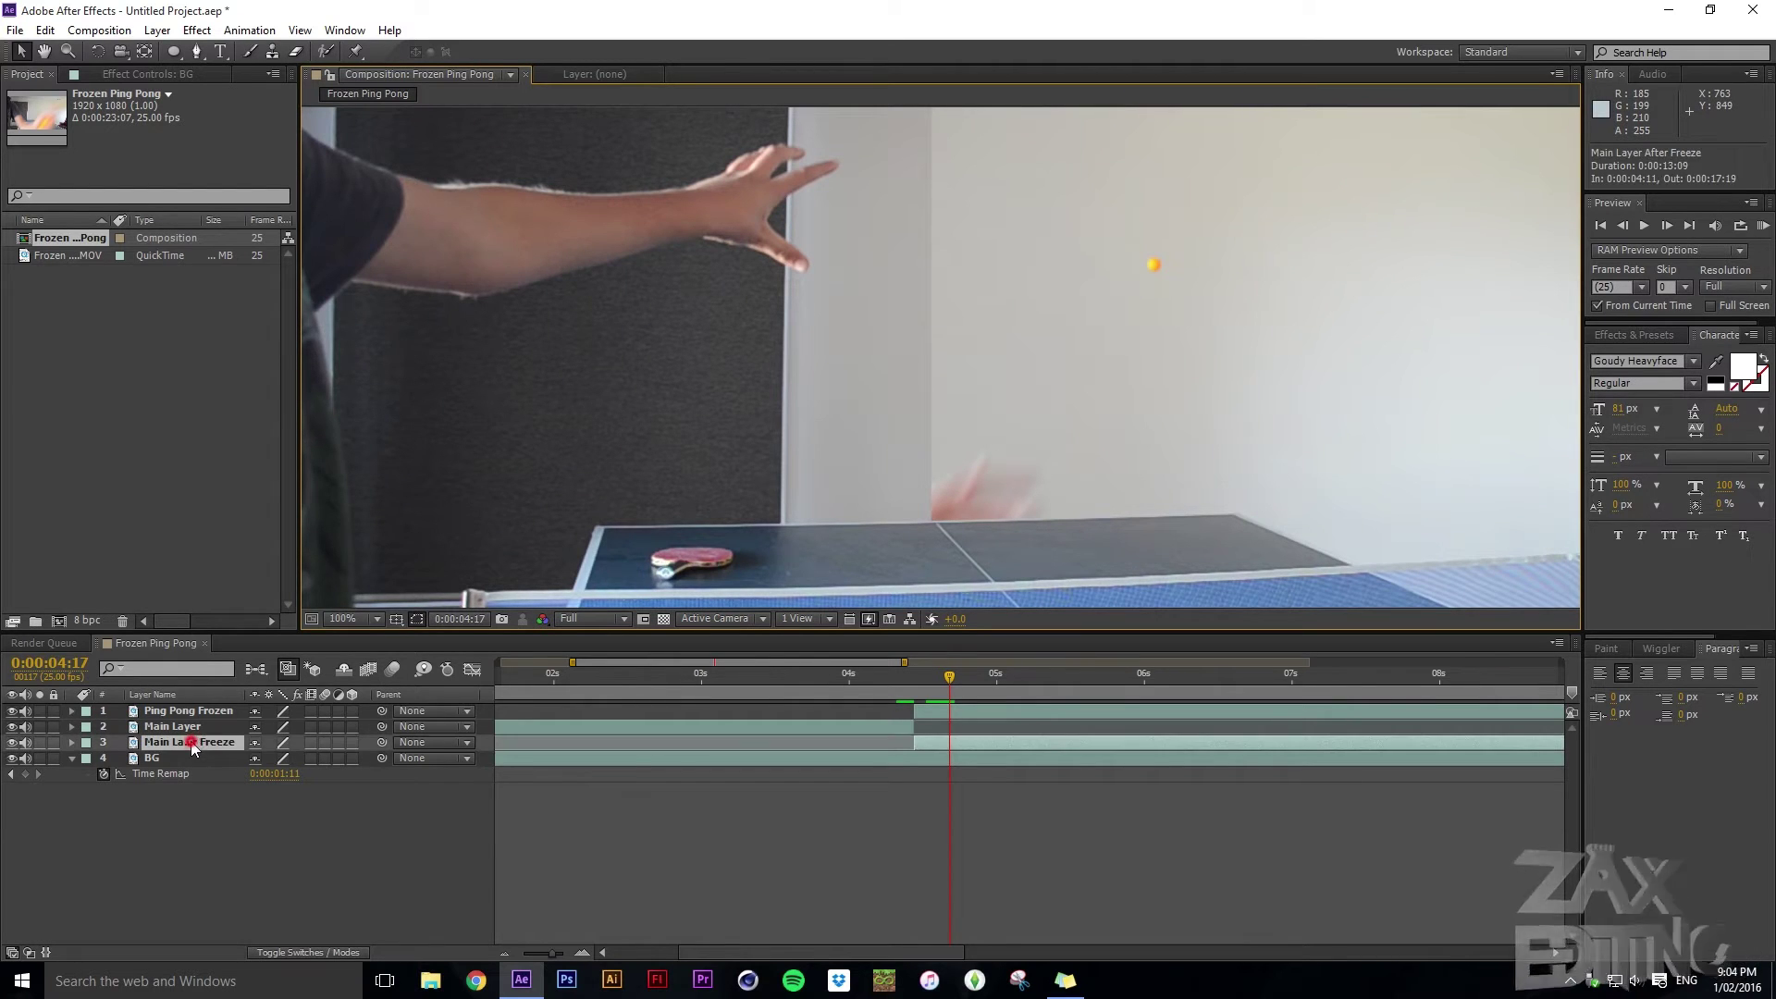
drag(924, 520, 1094, 515)
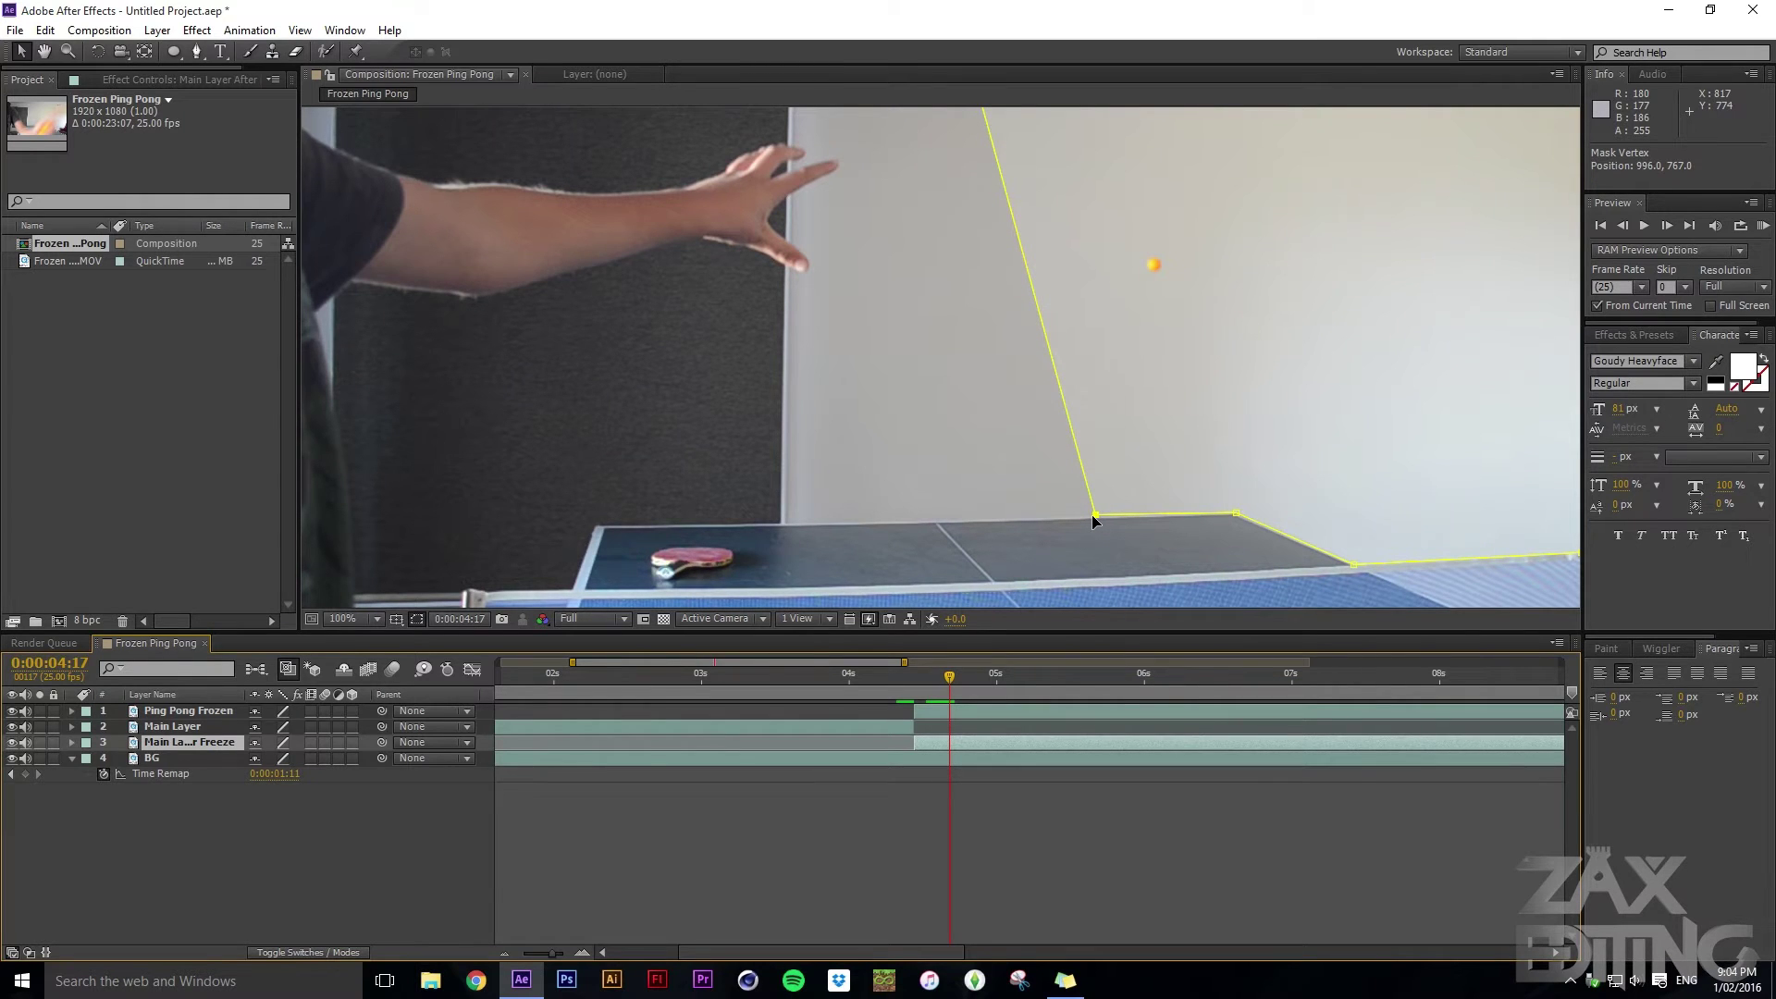
scroll(1069, 490, up, 6)
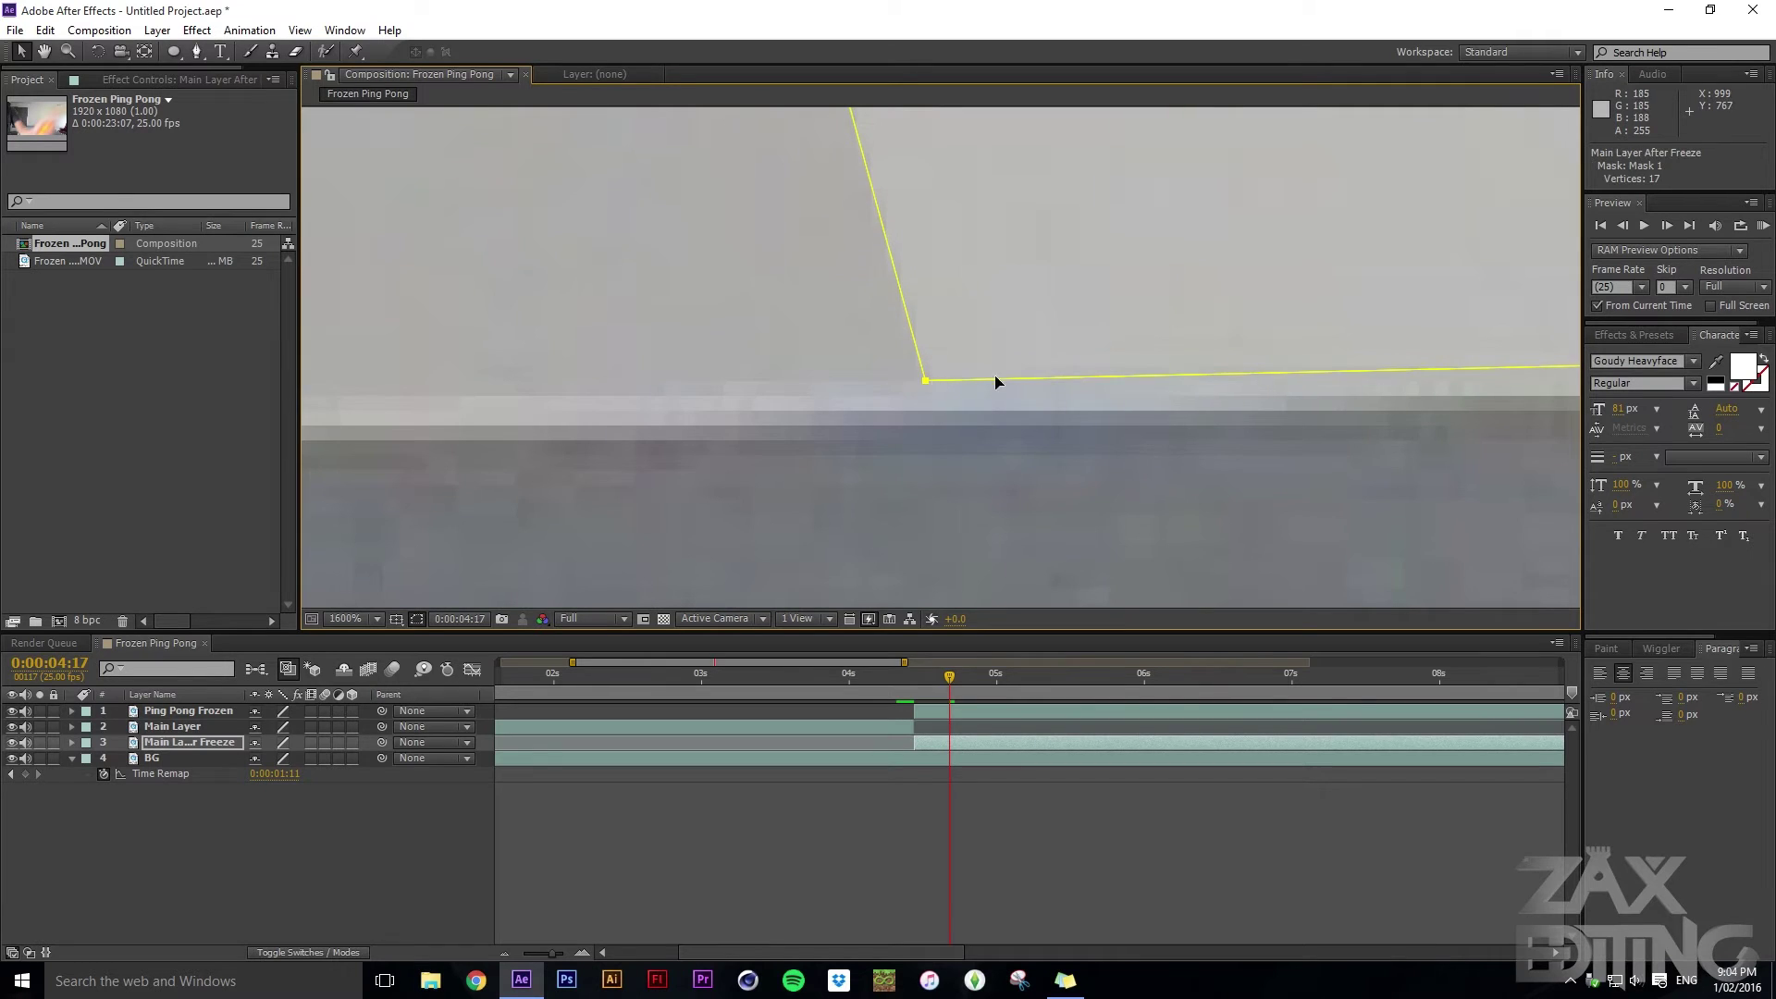
scroll(1084, 426, down, 10)
scroll(1095, 431, up, 6)
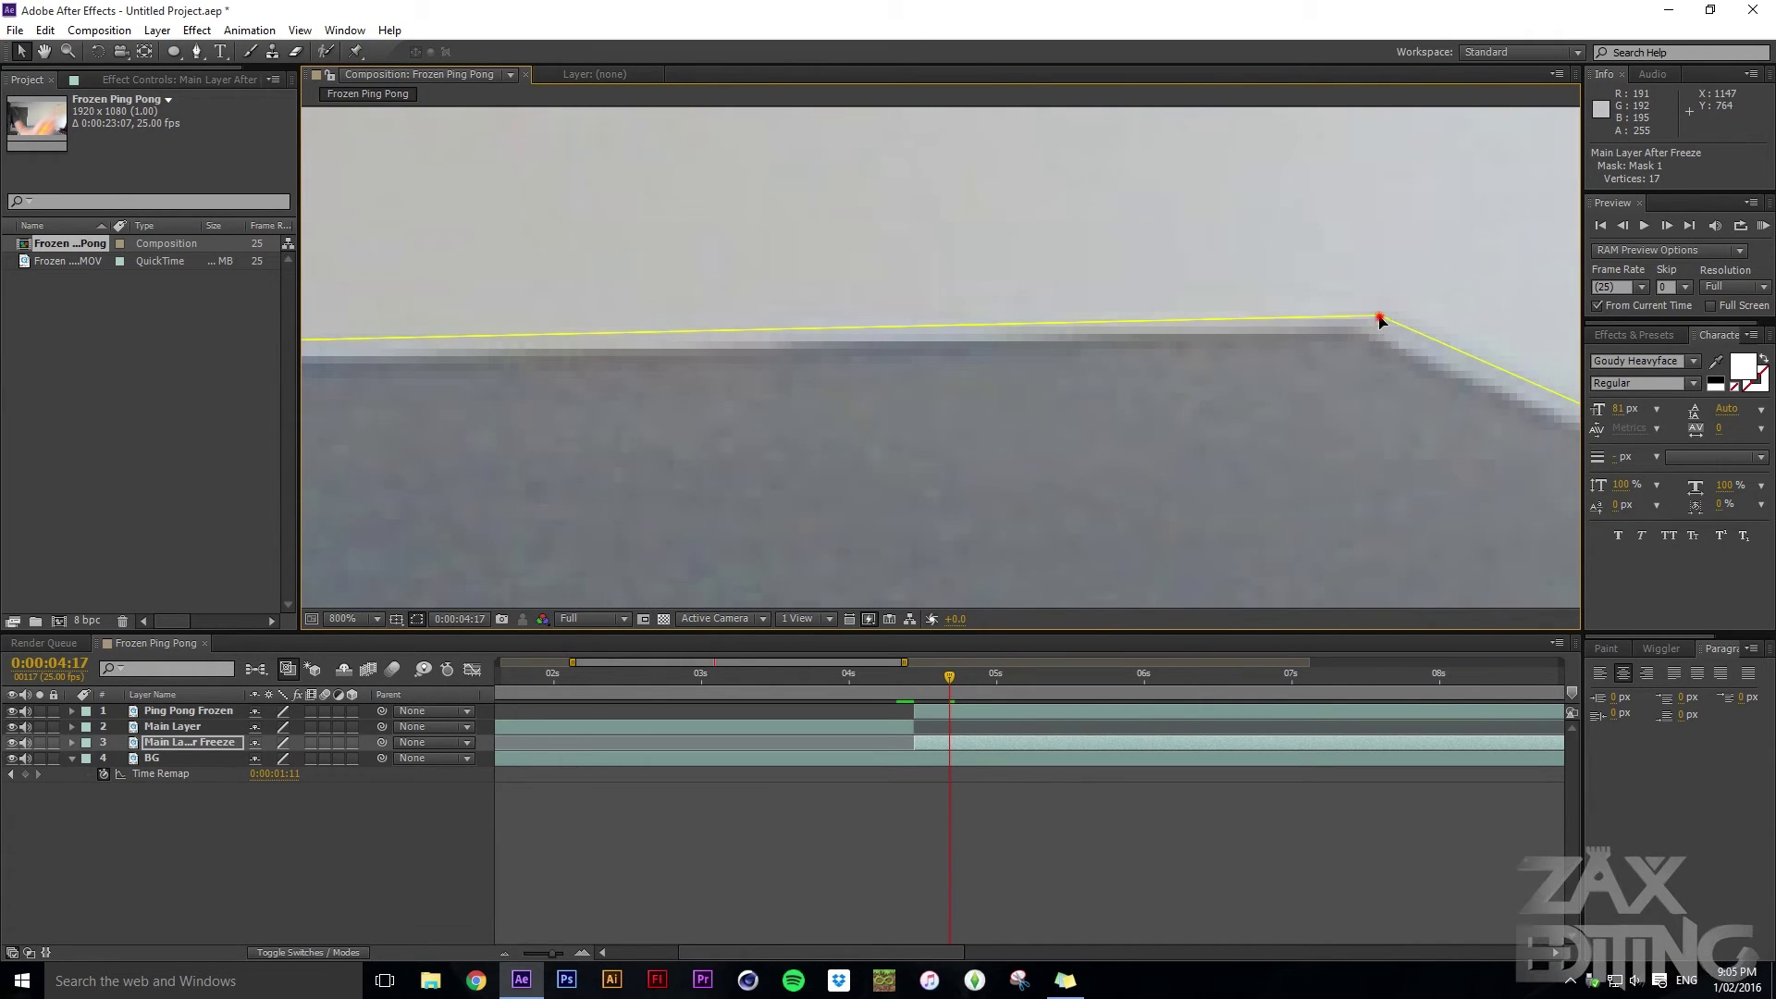
scroll(1343, 282, down, 5)
drag(1324, 246, 1160, 491)
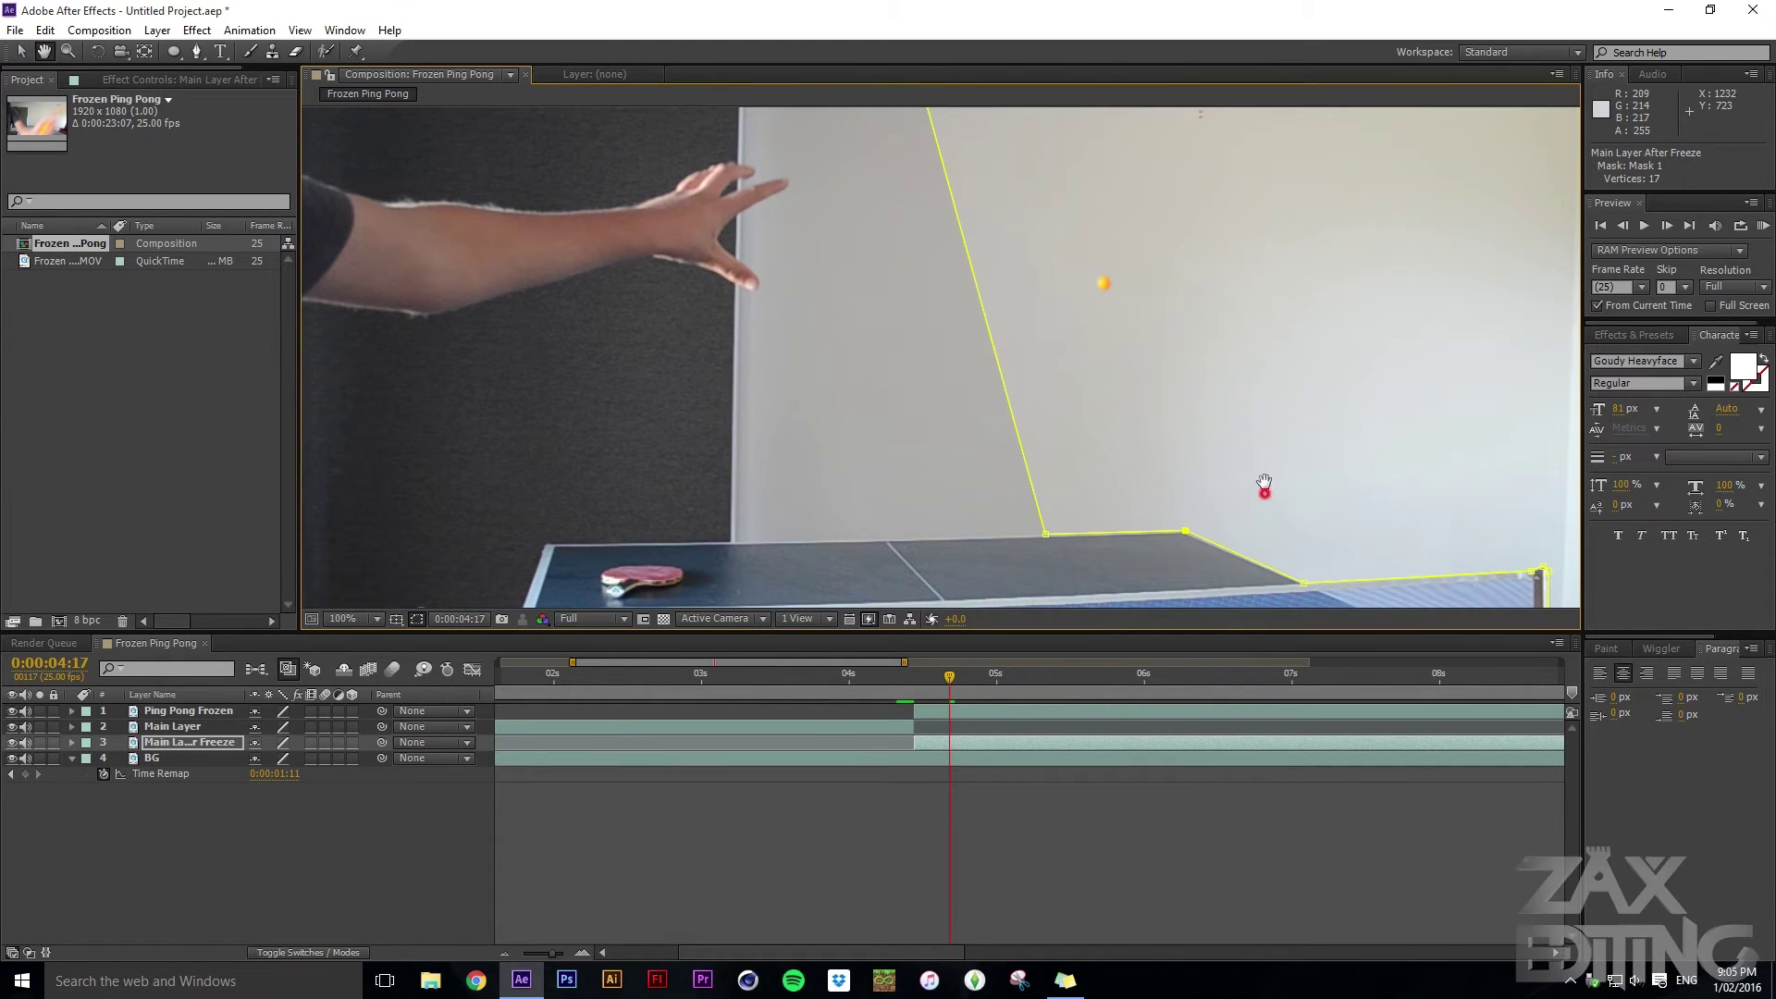
scroll(1246, 448, down, 4)
scroll(1246, 449, up, 2)
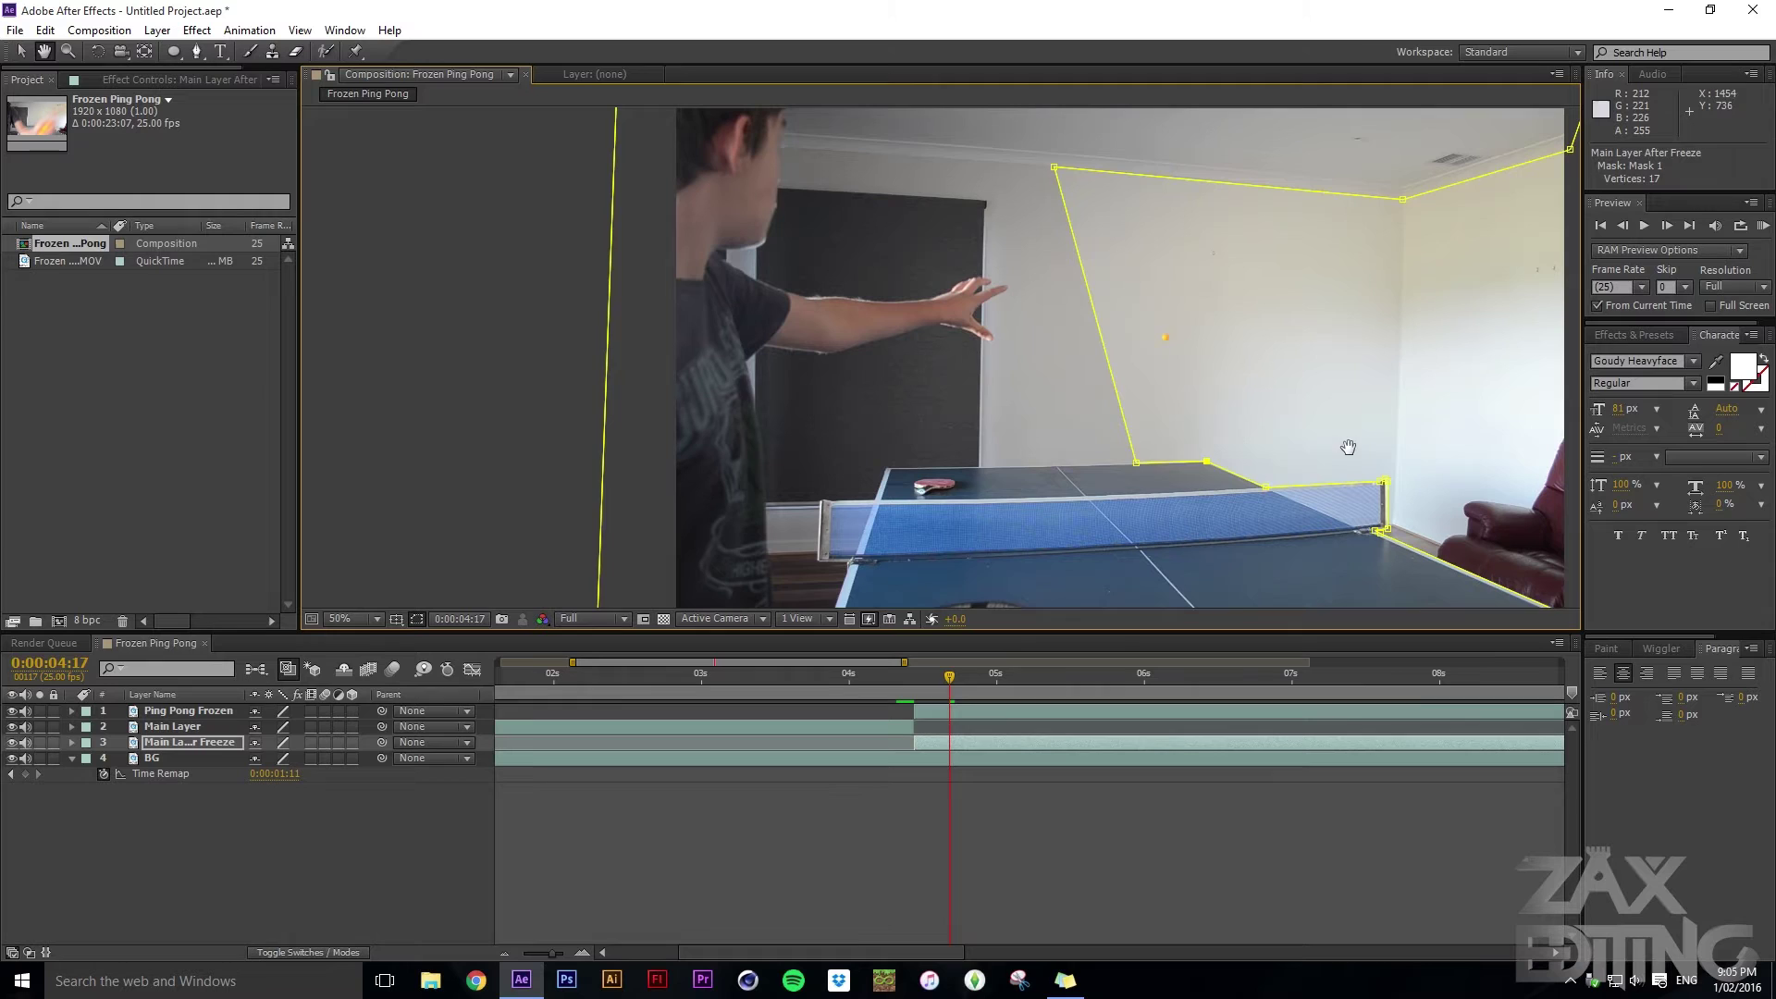
scroll(1320, 440, right, 2)
click(723, 877)
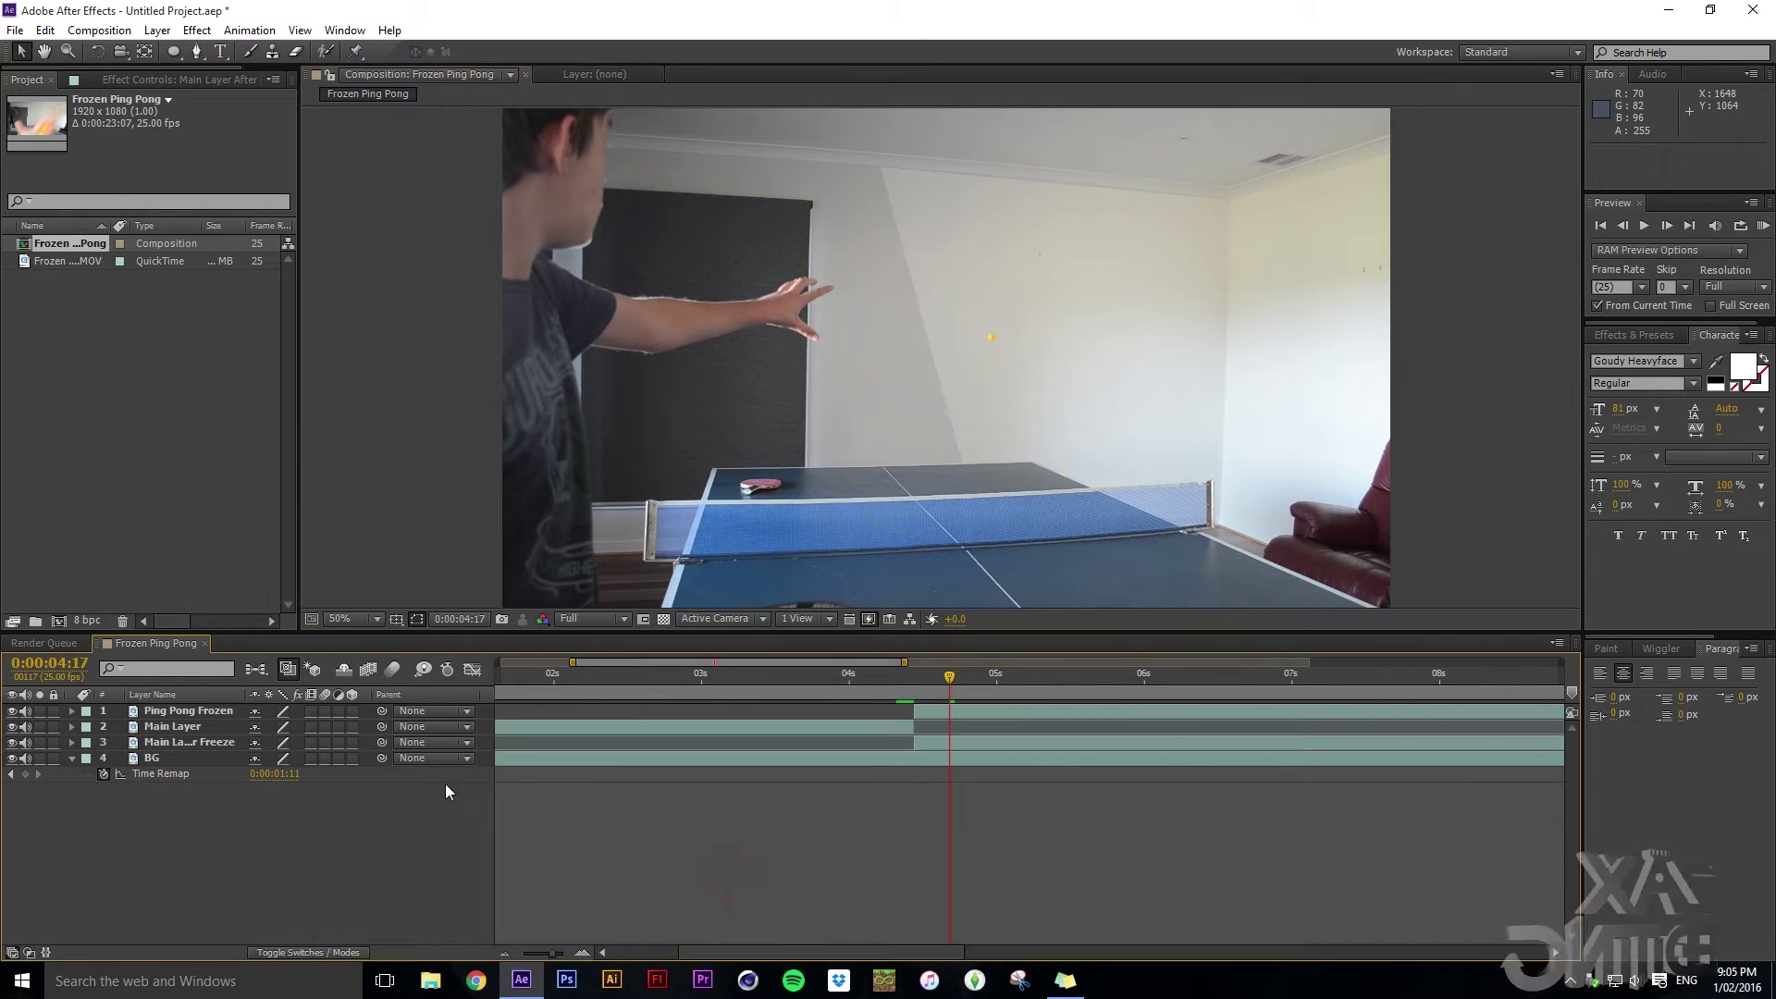
Nudge the After Freeze mask's vertex on the back wall up onto the cornice line and deselect the layer
scroll(878, 165, up, 7)
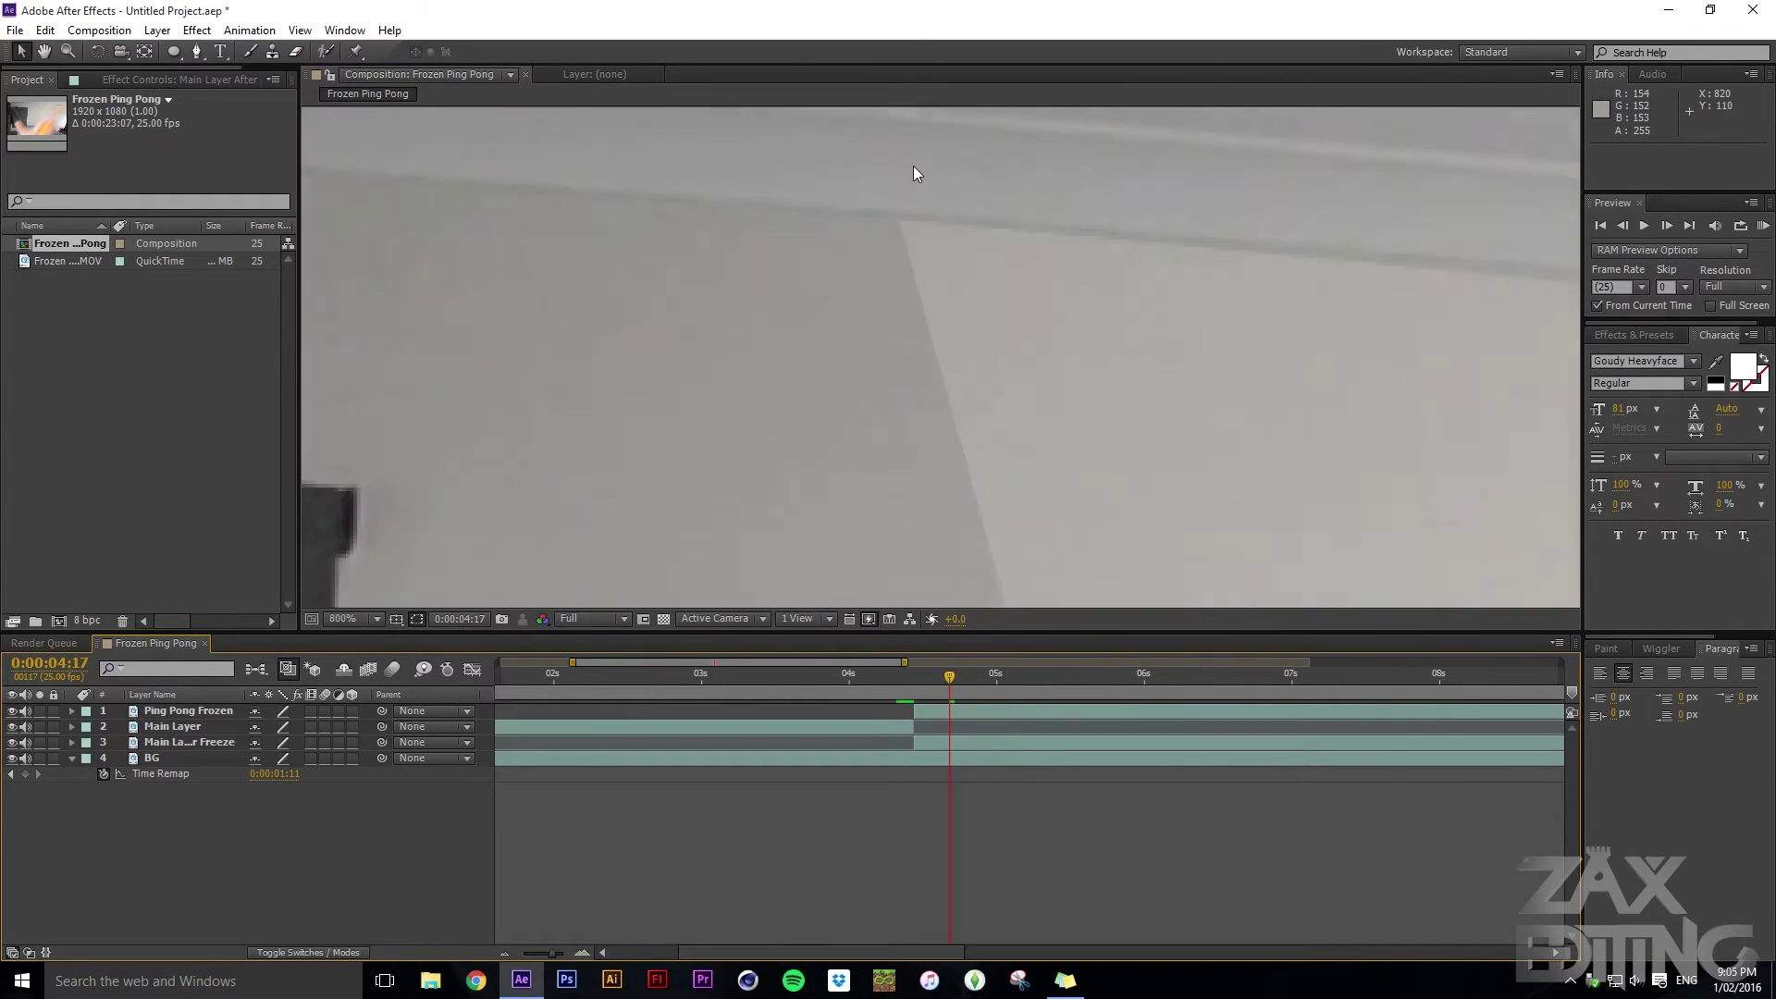
click(207, 746)
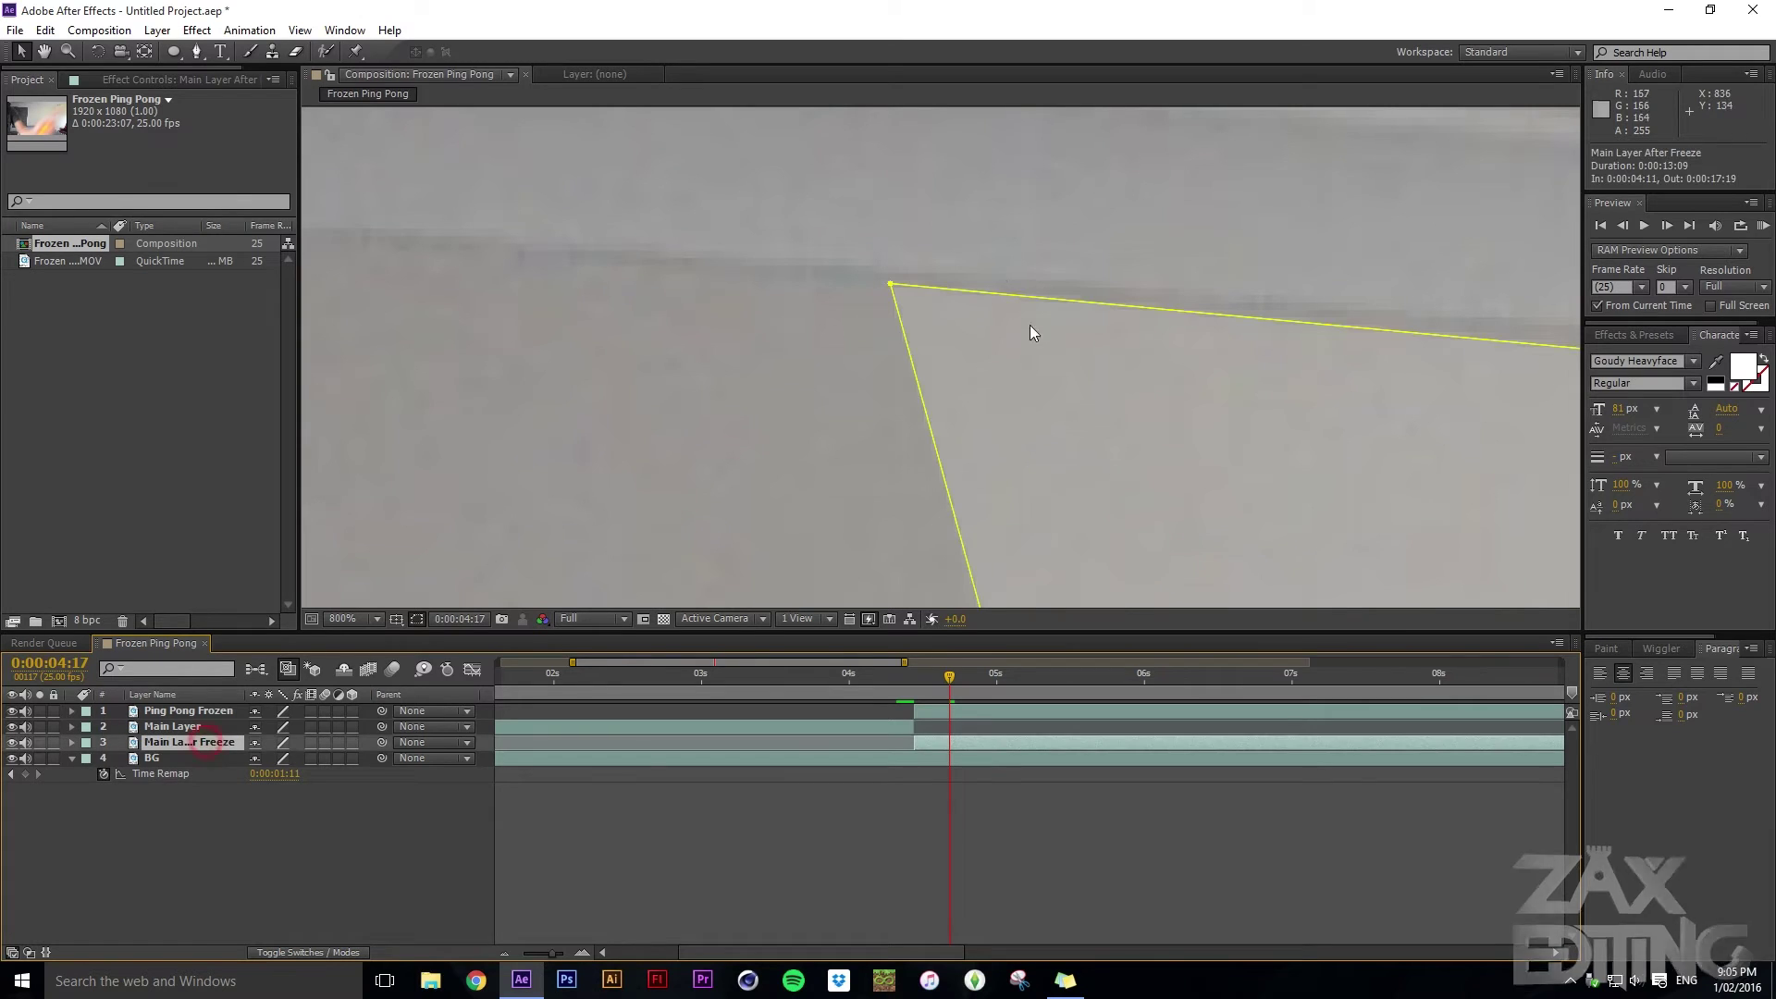
drag(891, 285, 885, 281)
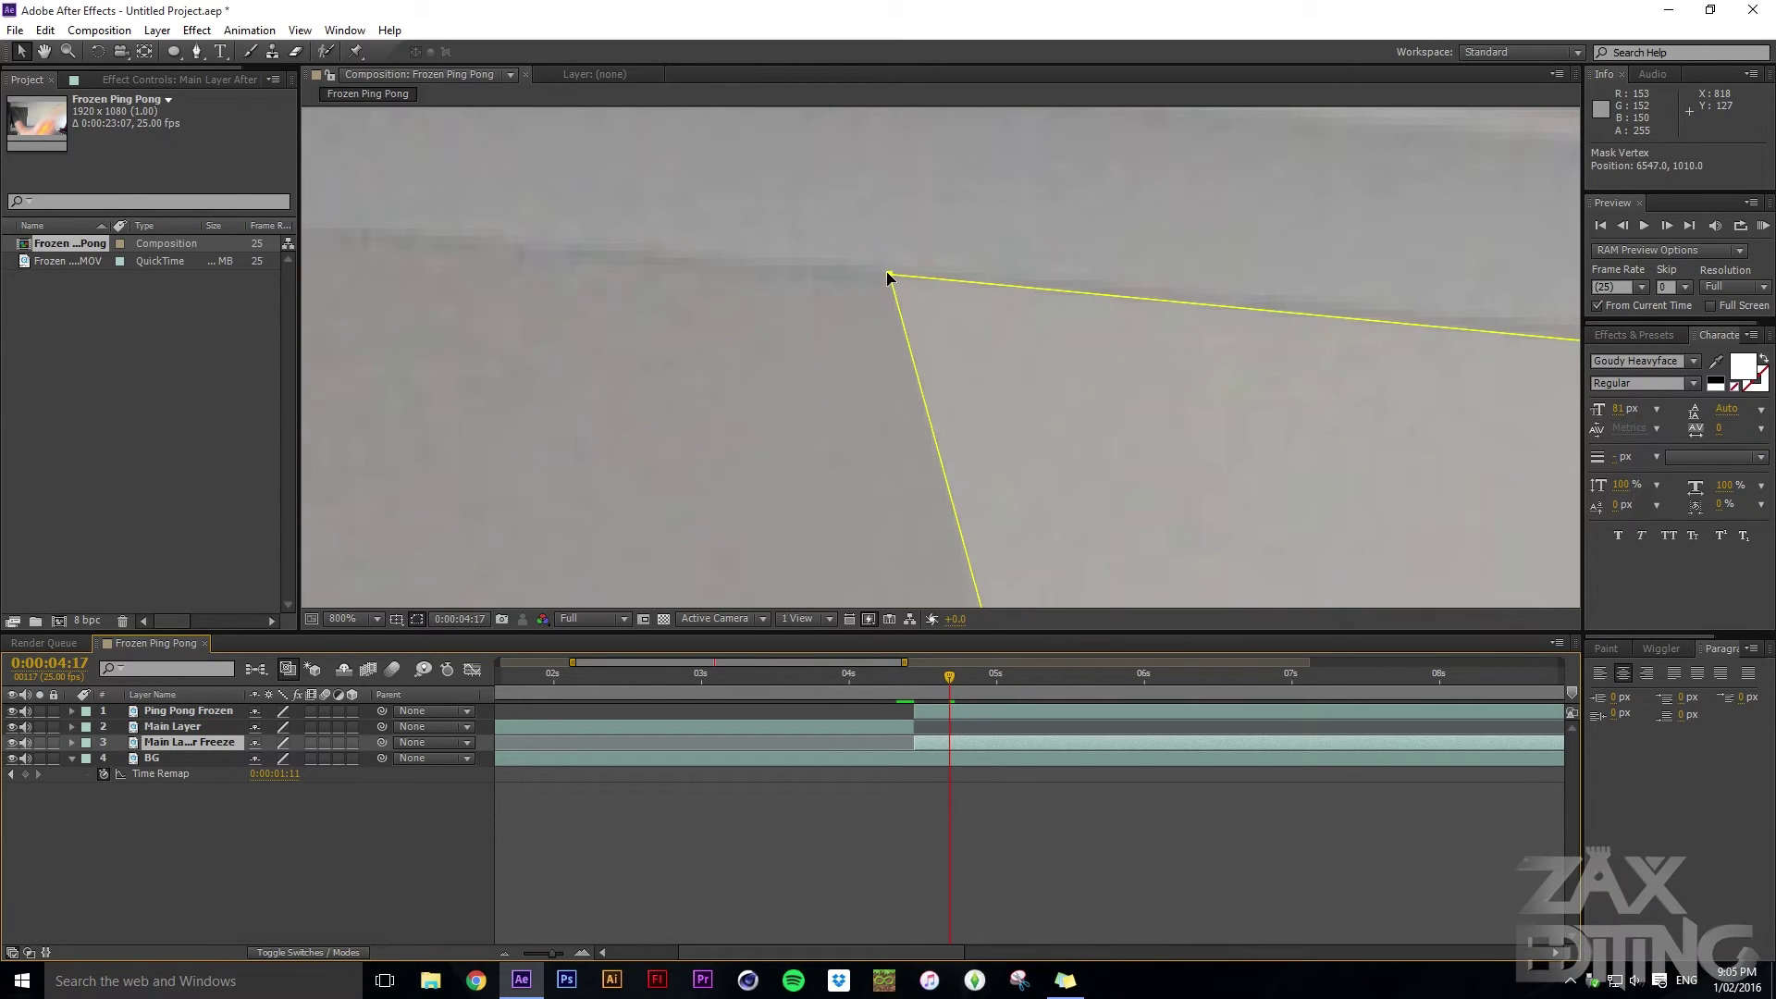
scroll(1160, 385, down, 10)
key(F2)
Fit the After Freeze mask's vertex to the room corner at the cornice, deselect, and check the whole frame
drag(1357, 389, 1272, 287)
scroll(1273, 287, up, 6)
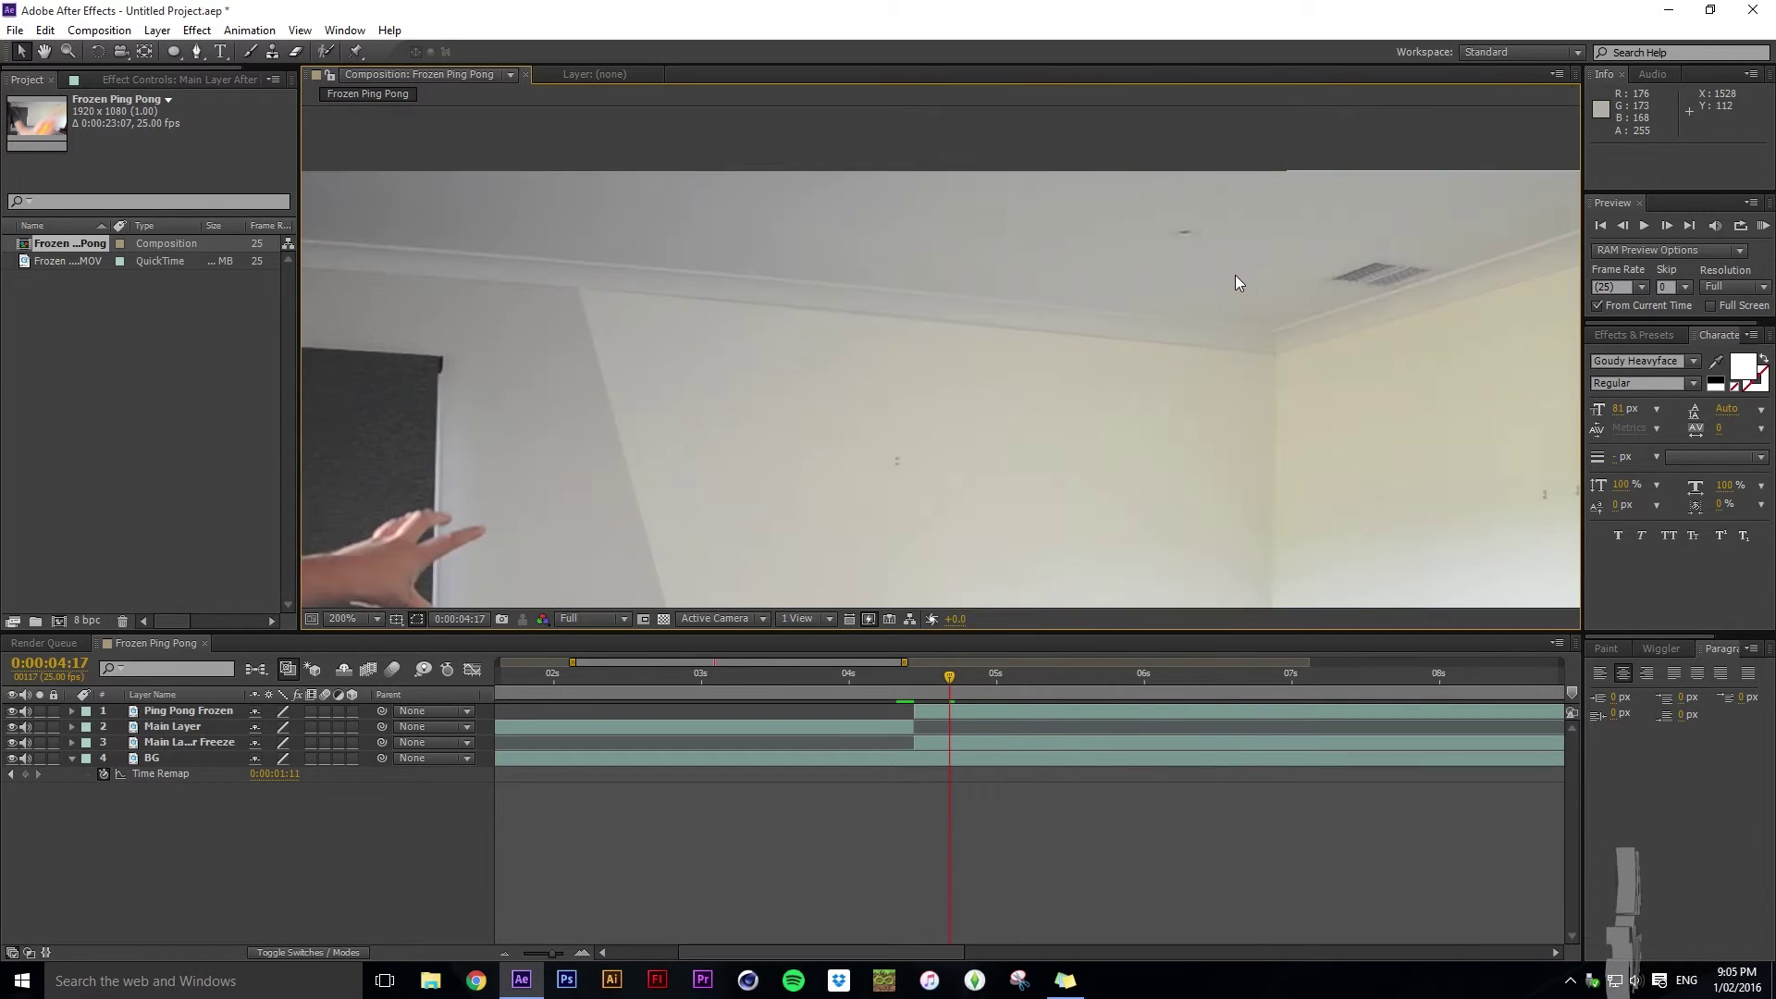
click(1354, 460)
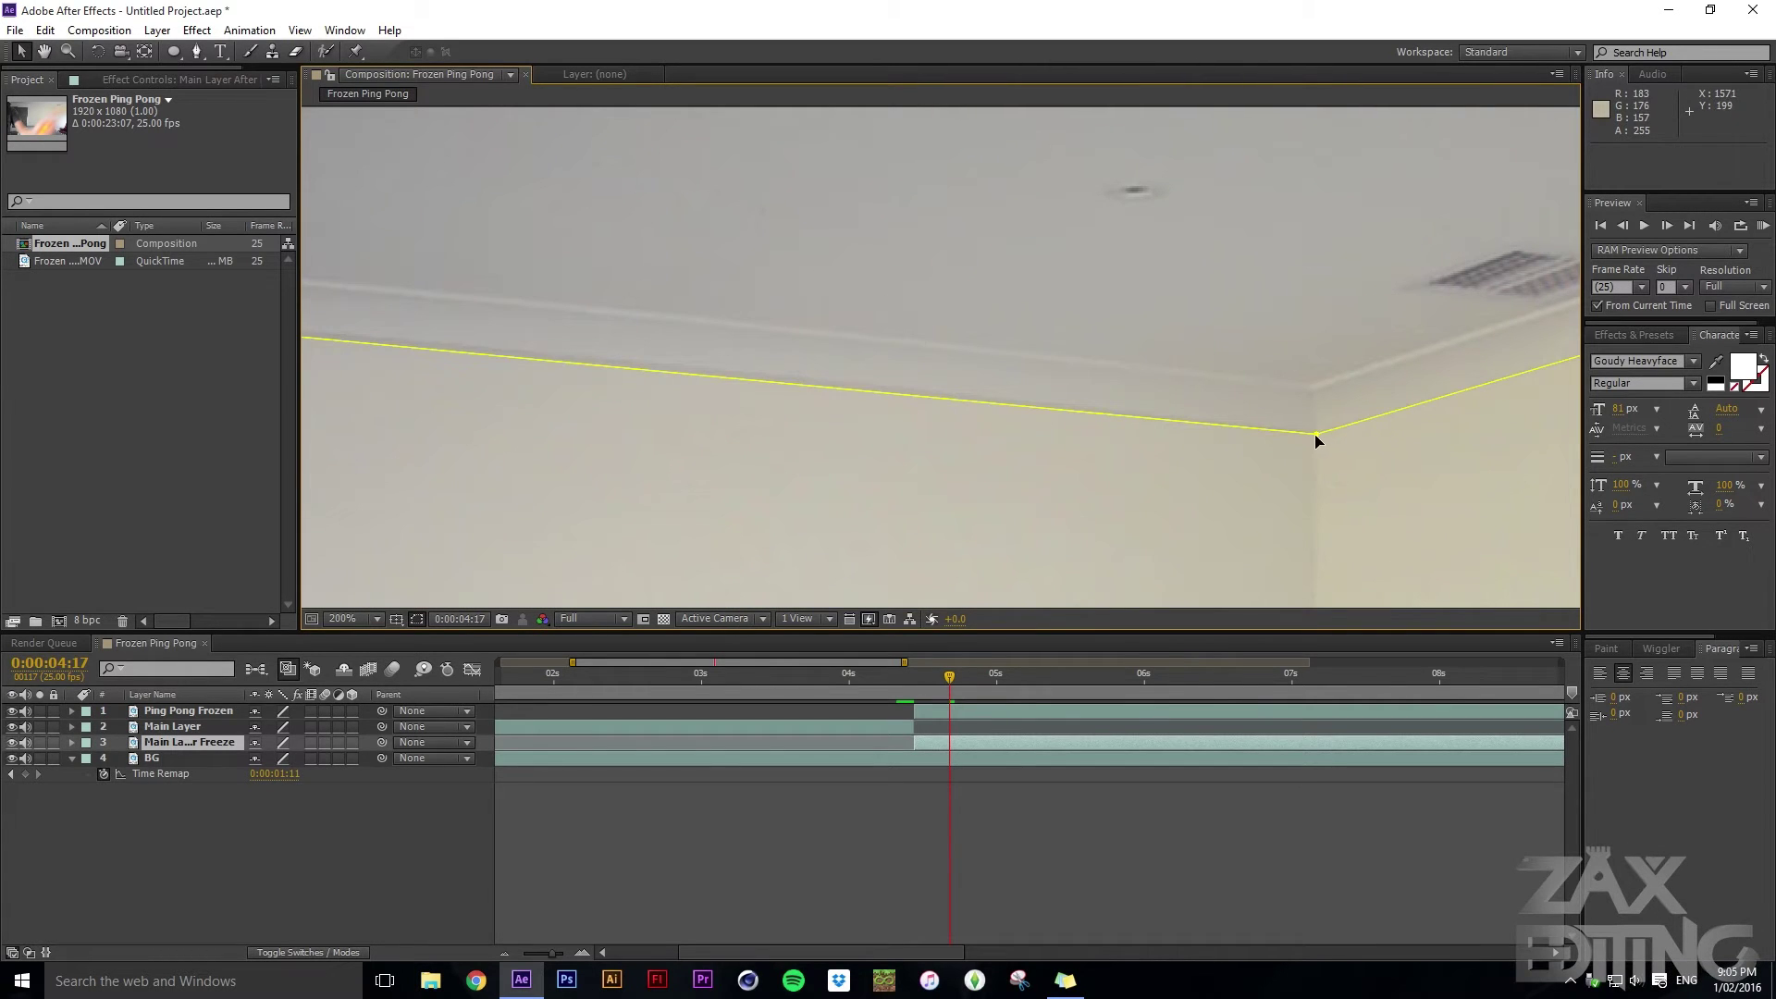
scroll(1322, 438, down, 4)
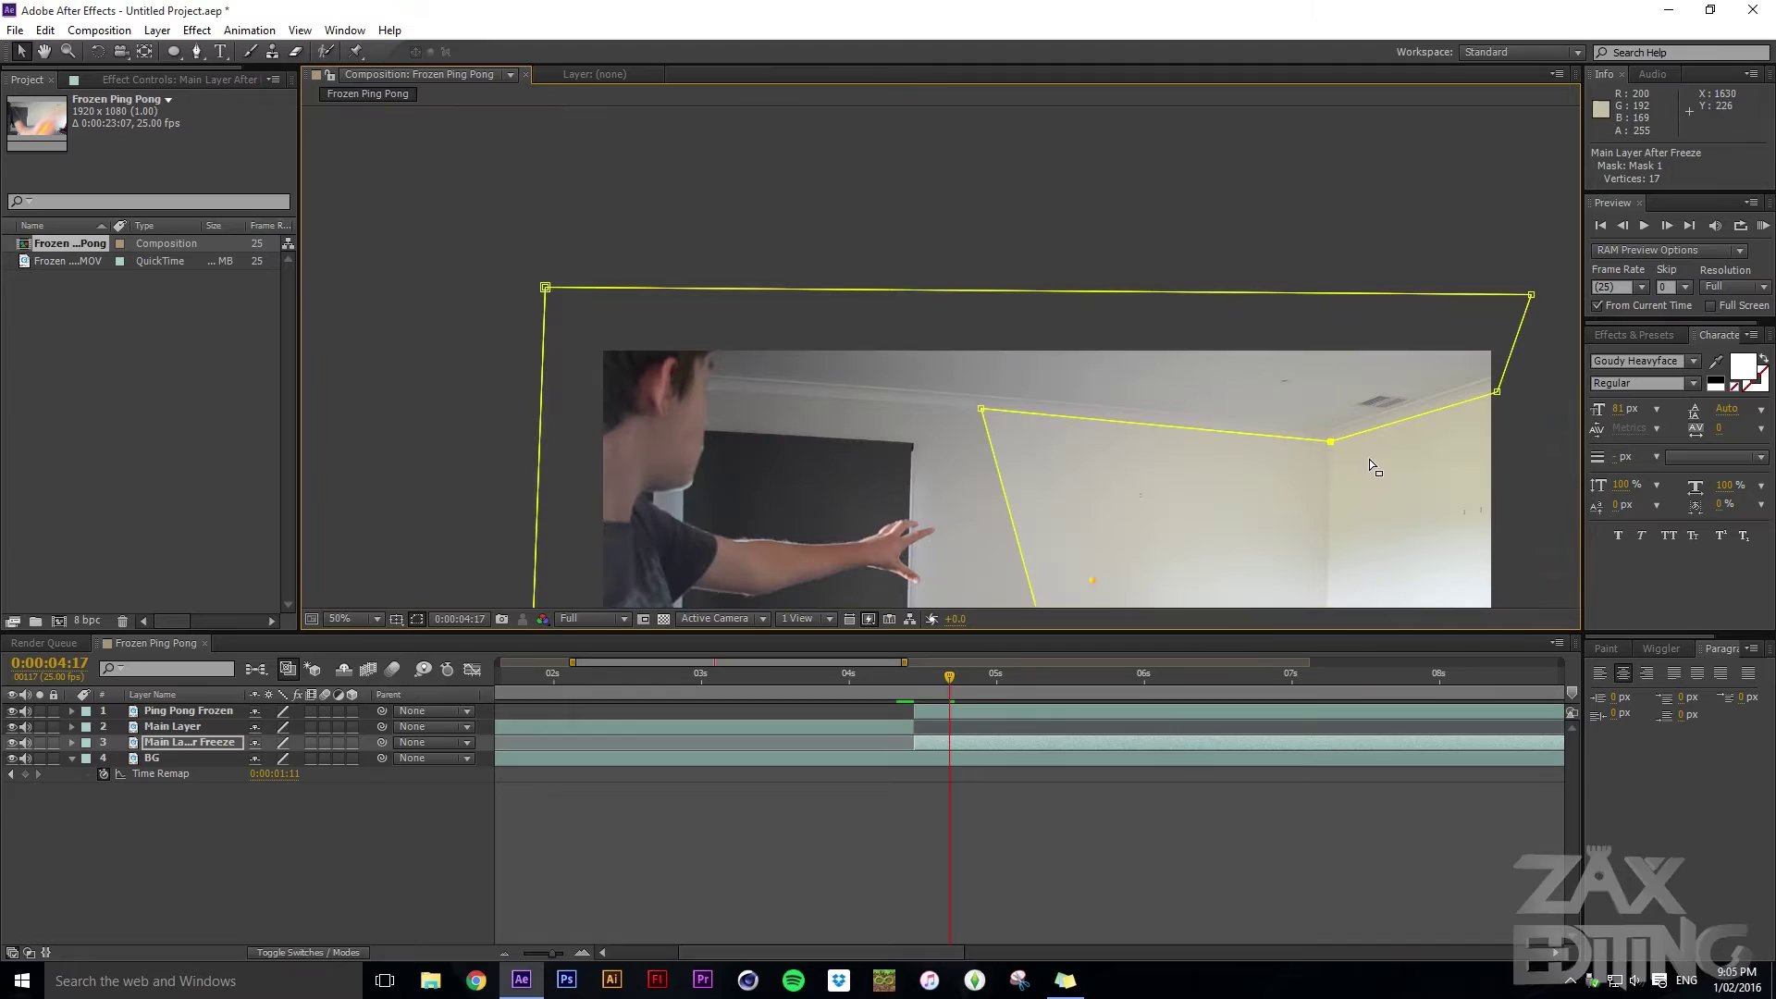
click(1526, 475)
key(h)
drag(1336, 463, 1257, 238)
key(v)
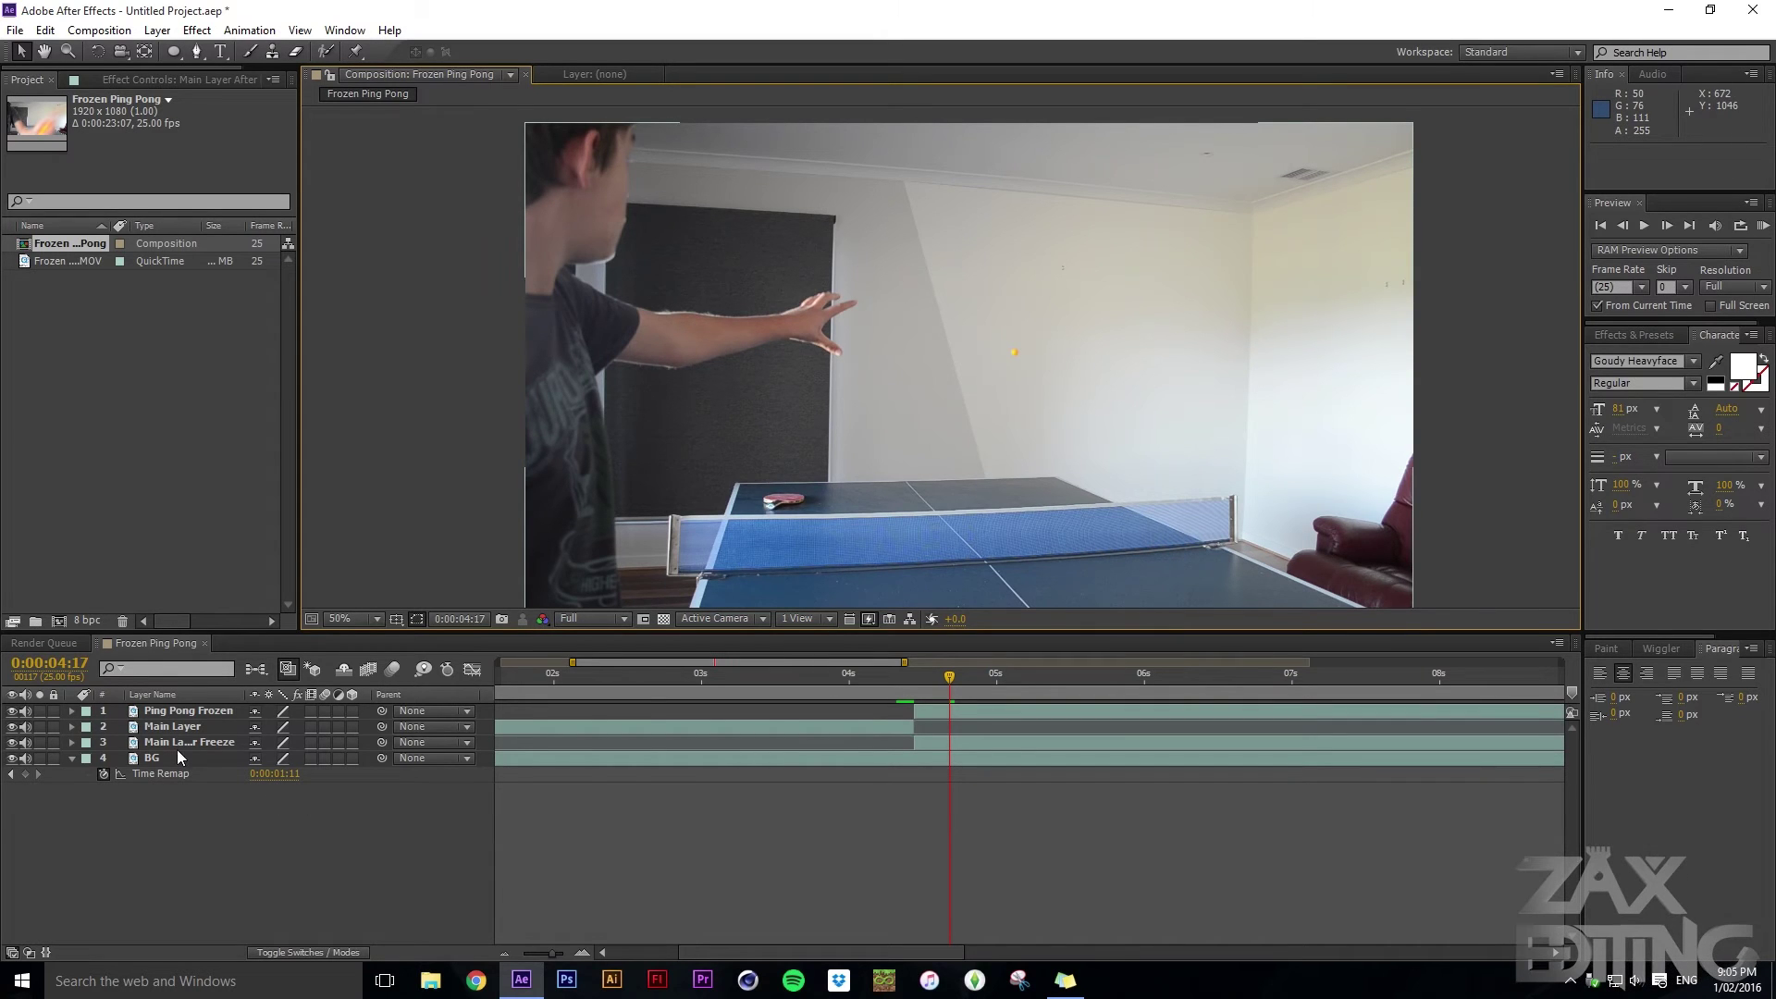
Reveal the After Freeze layer's Mask Path and start keyframing it at 0:00:10:21, before the player crosses the mask edge
click(71, 758)
drag(947, 679, 1265, 658)
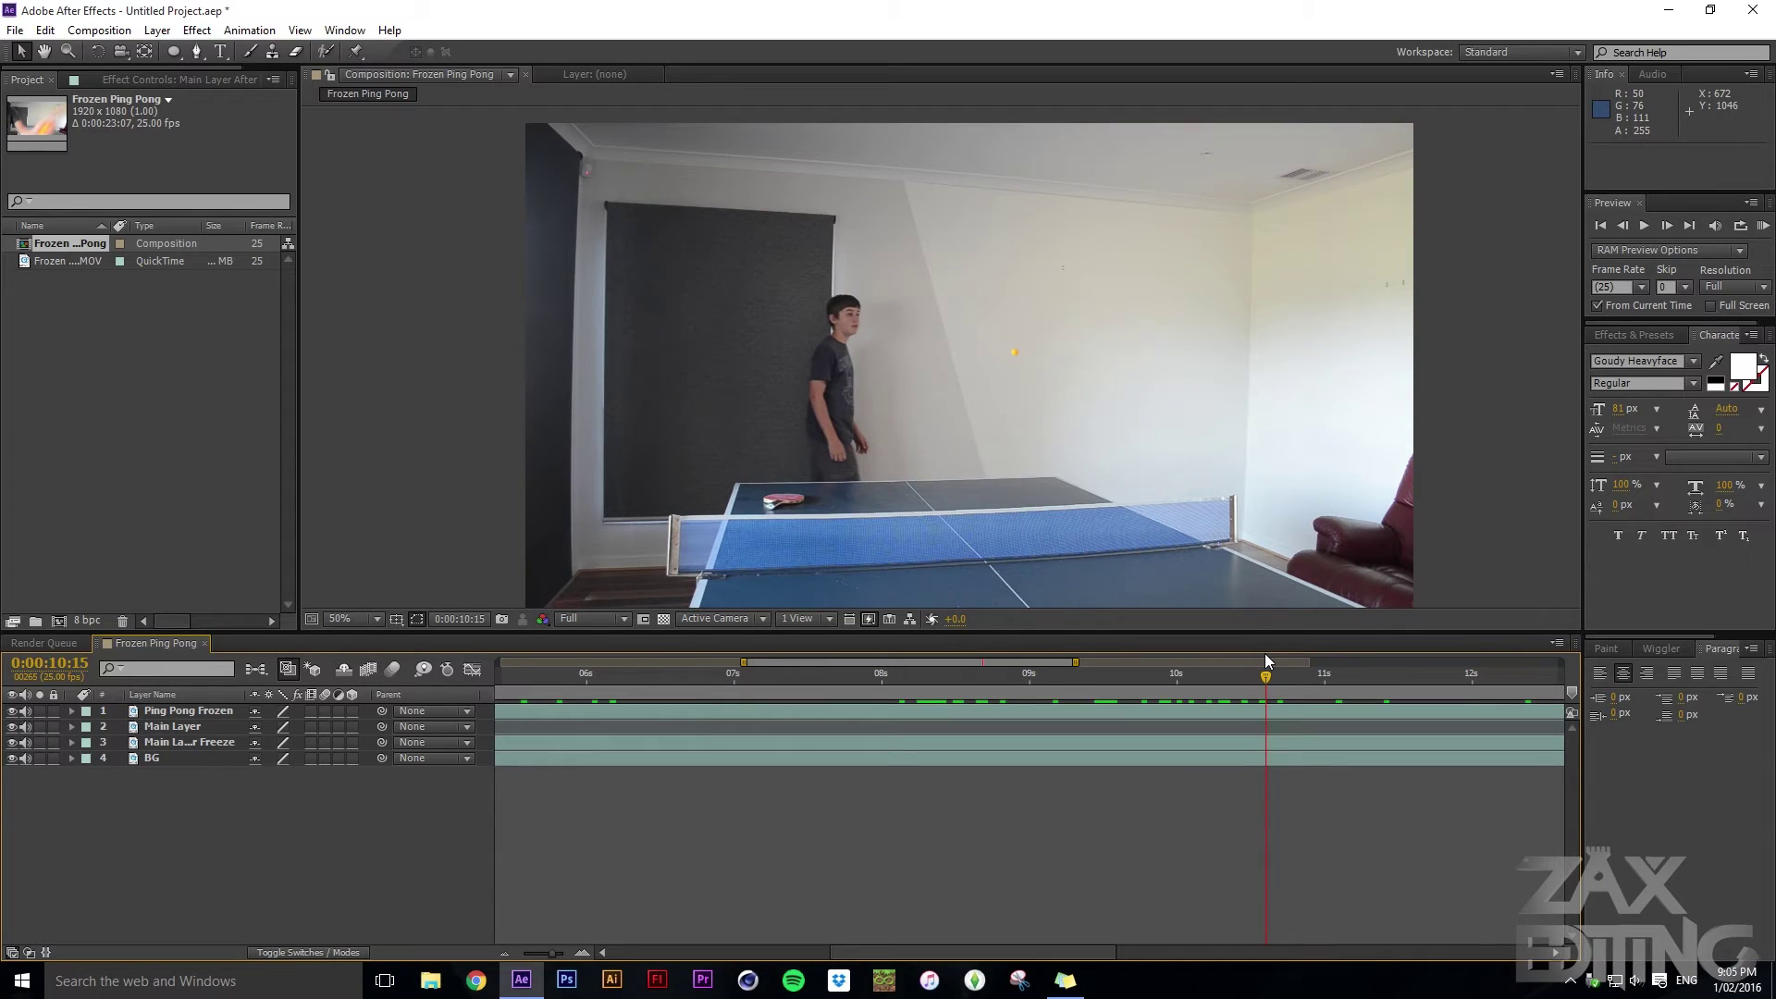
click(183, 744)
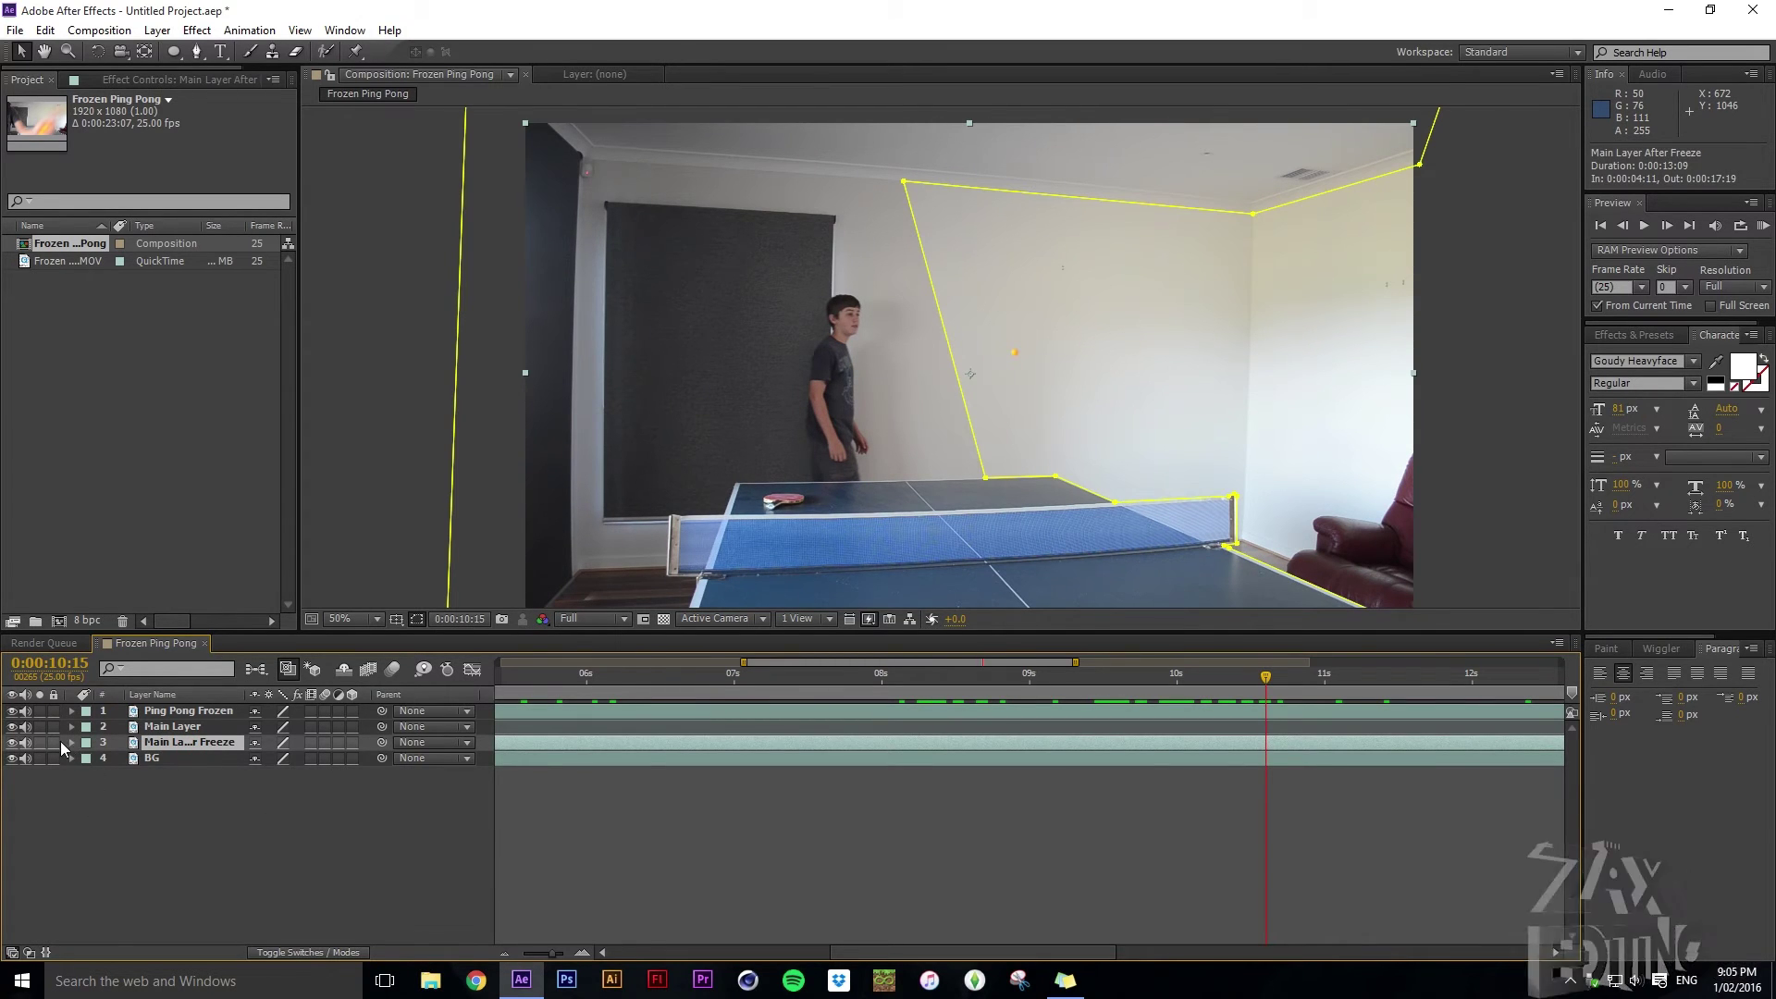
key(m)
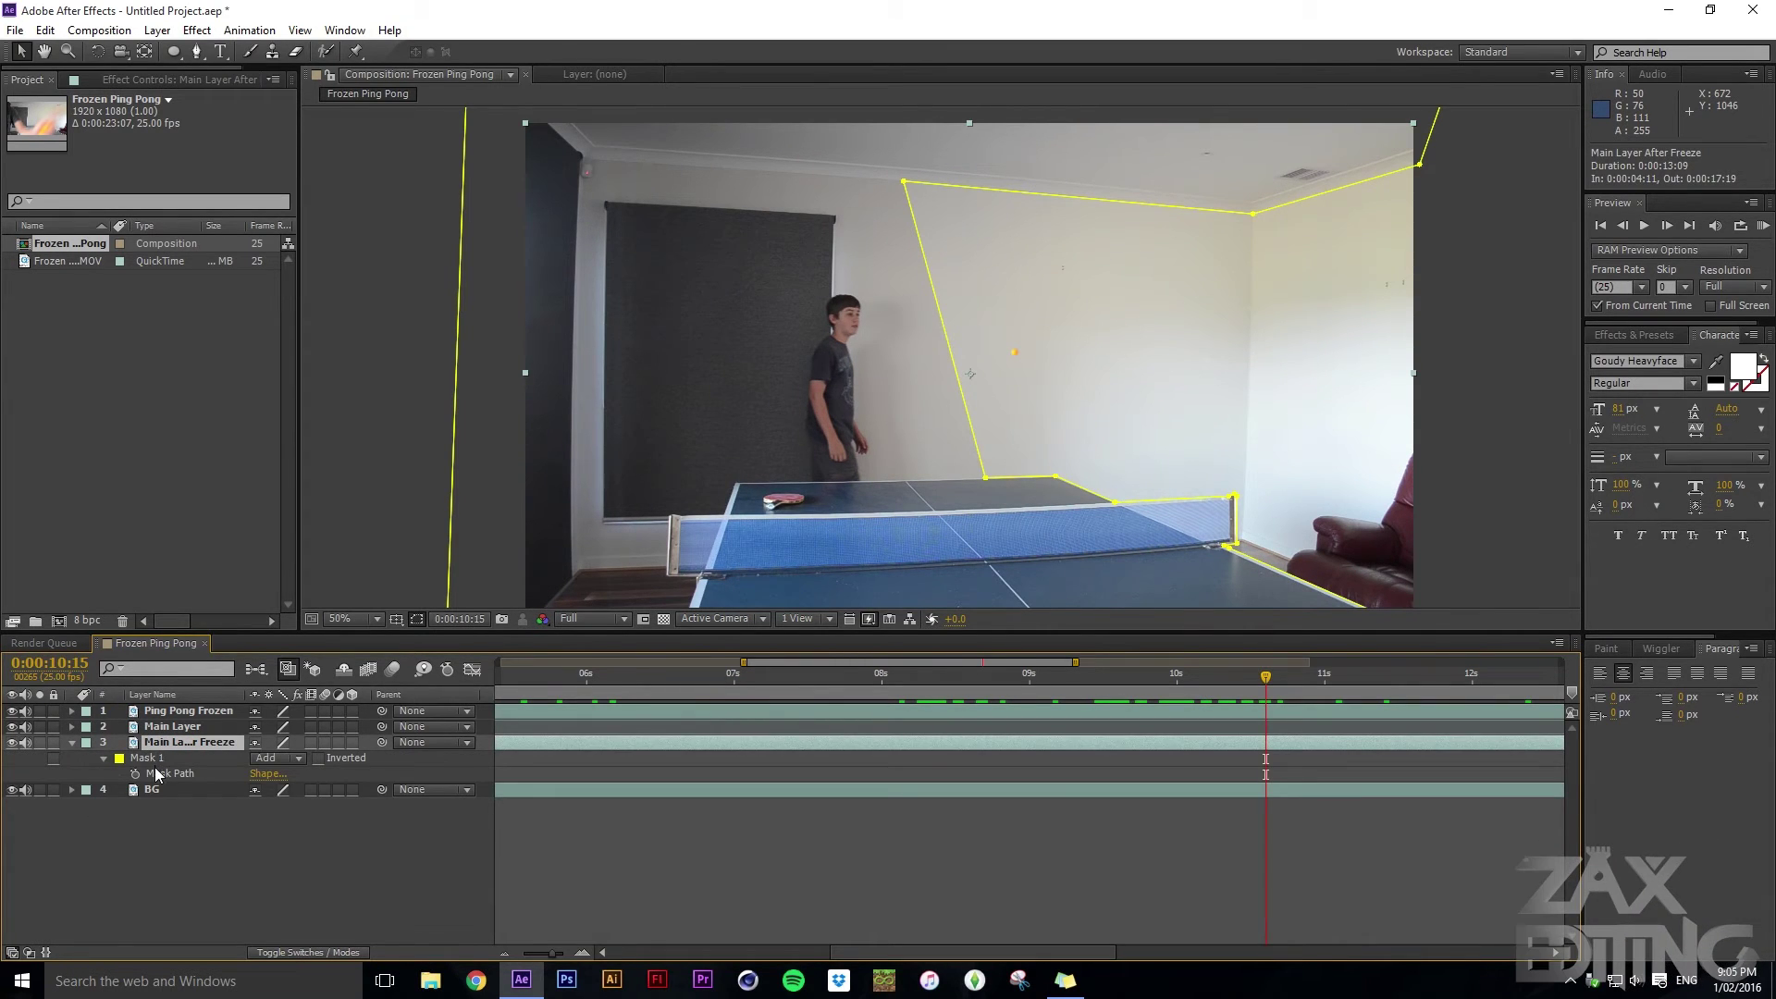
click(163, 773)
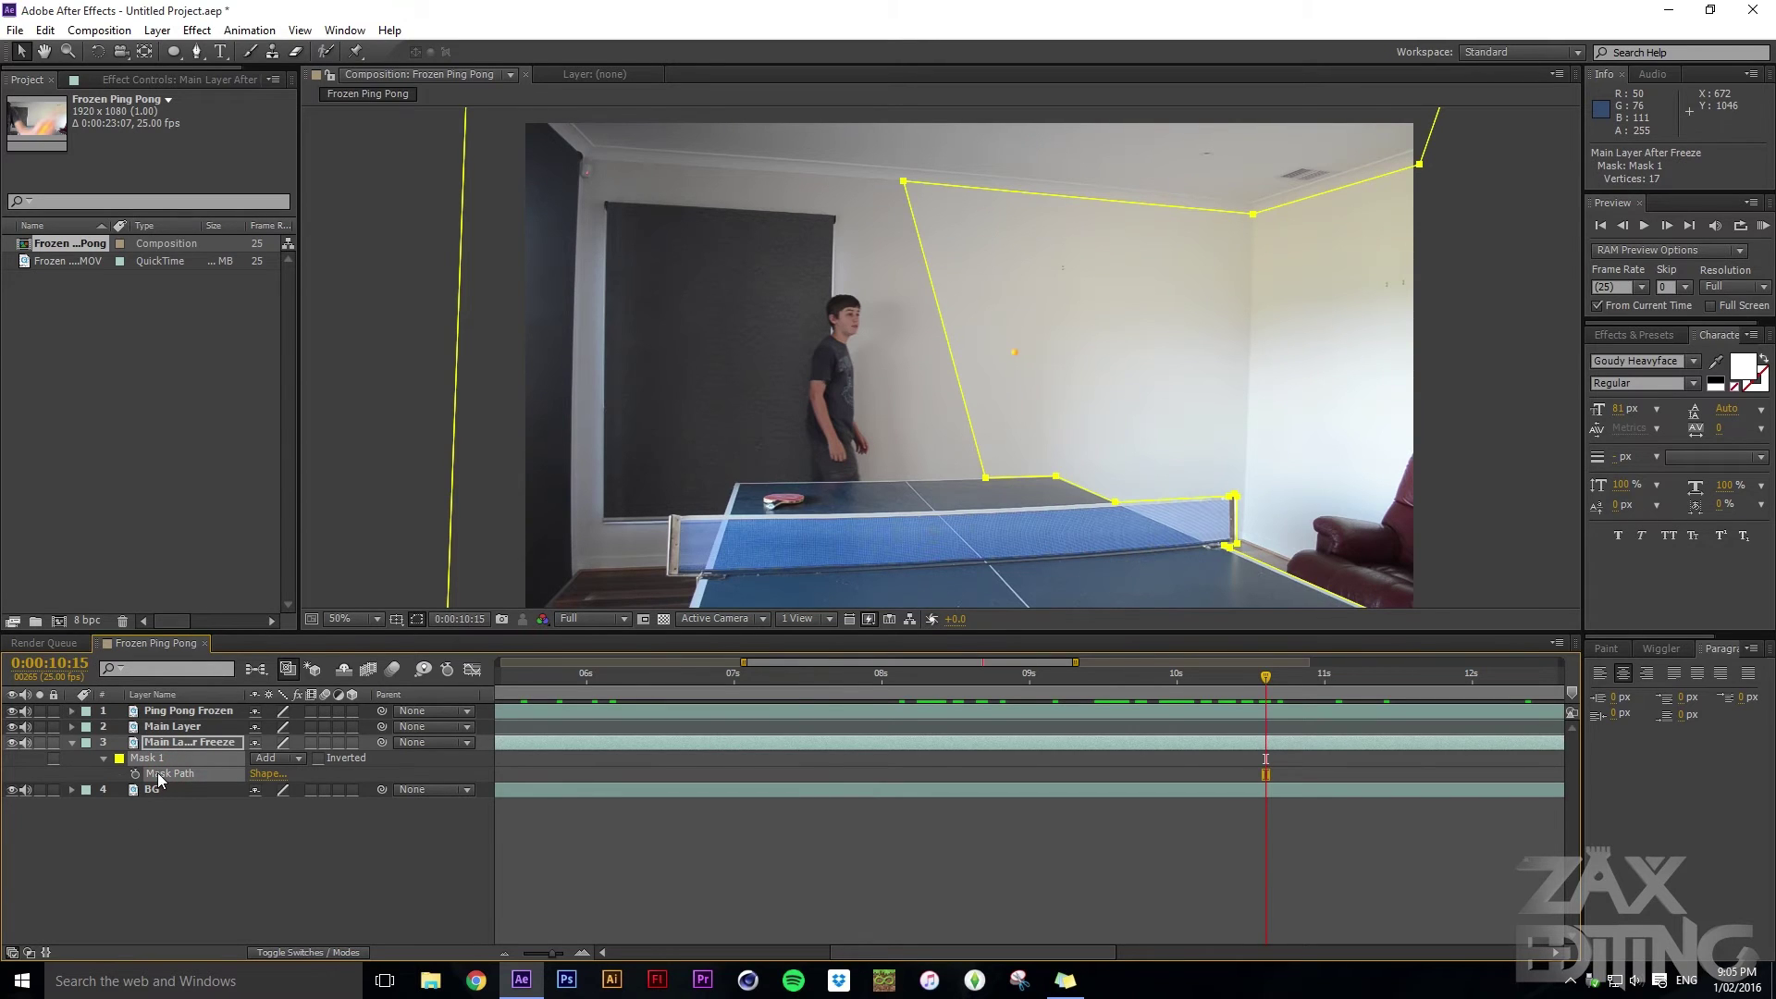
mouse_move(1267, 675)
mouse_down()
mouse_move(1314, 681)
mouse_move(1284, 678)
mouse_move(1298, 677)
mouse_up()
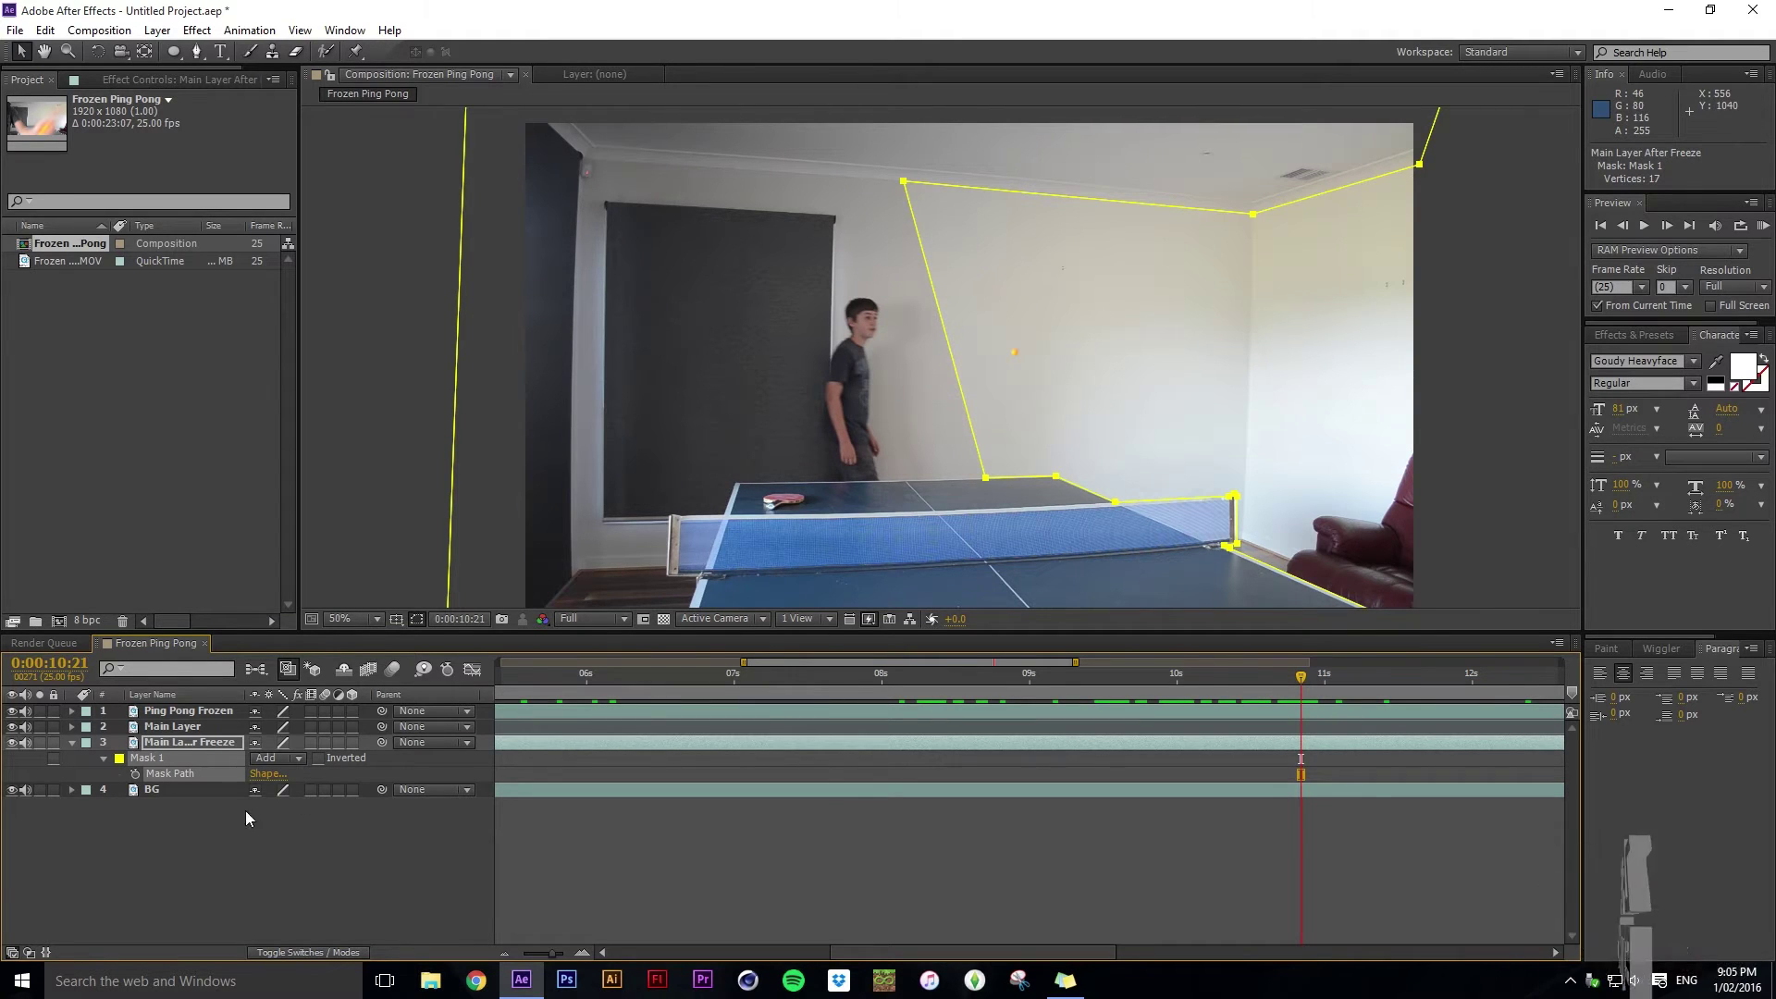
click(135, 773)
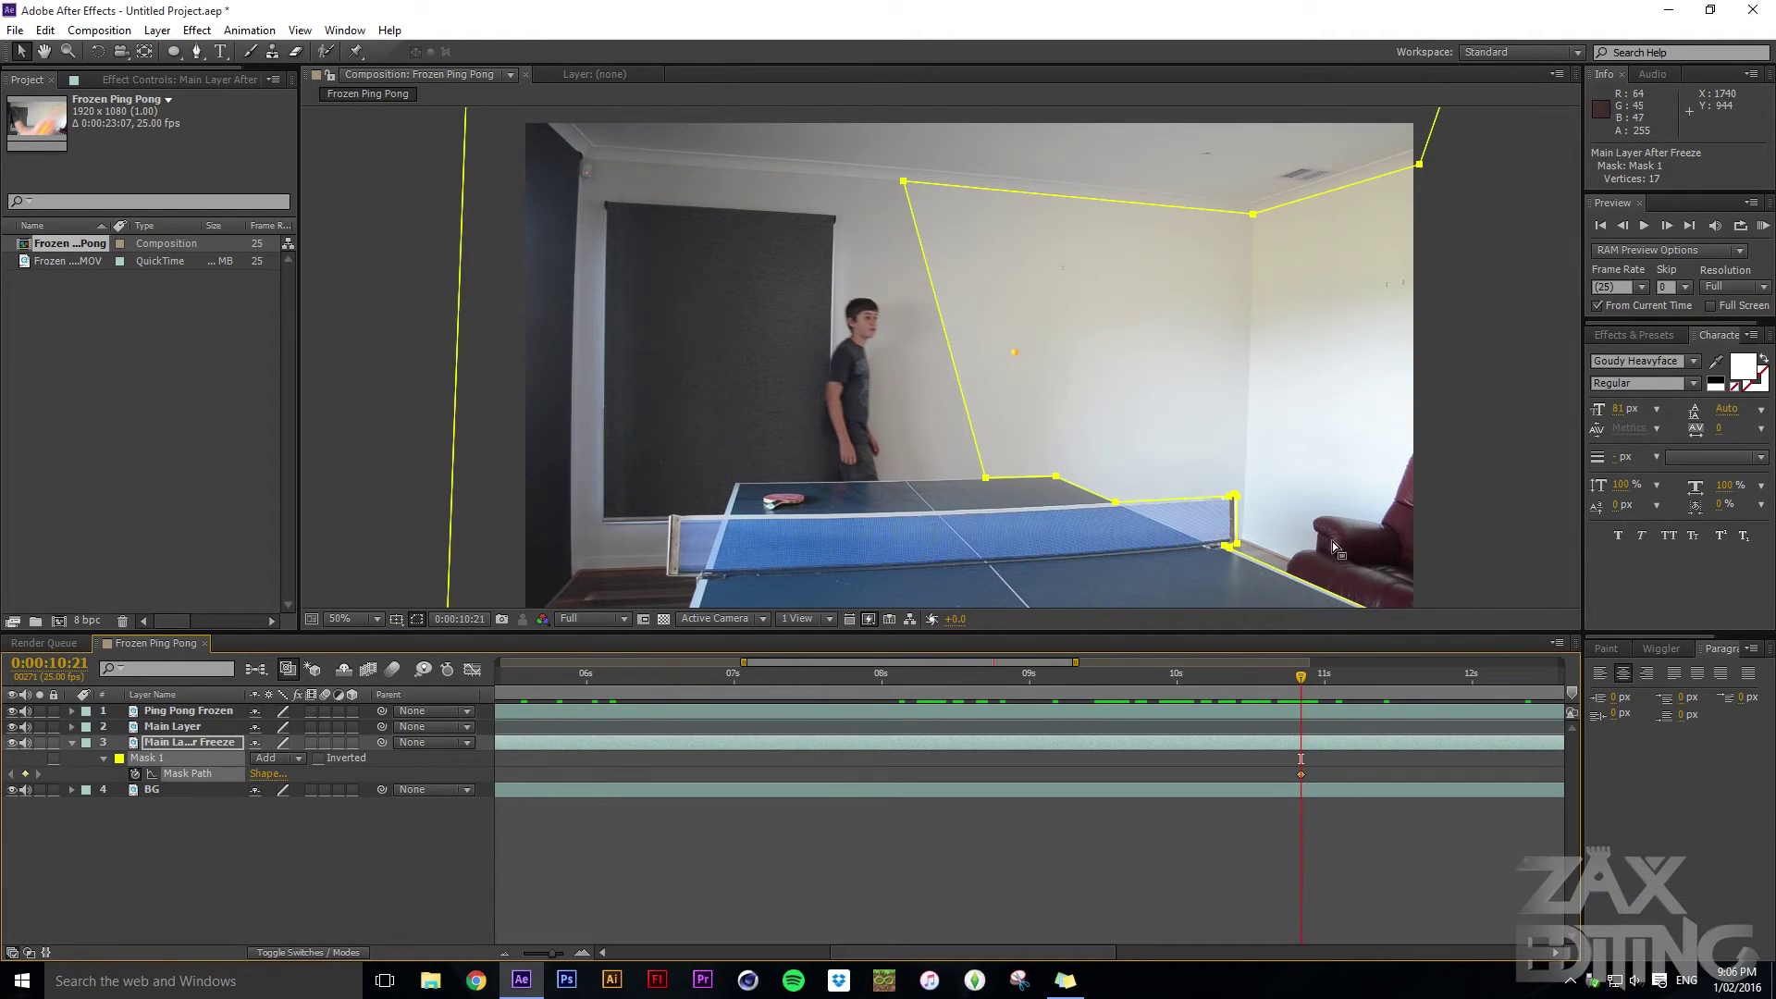
Move one frame forward to 0:00:10:22 and add another Mask Path keyframe
scroll(1332, 541, down, 1)
drag(1302, 679, 1307, 682)
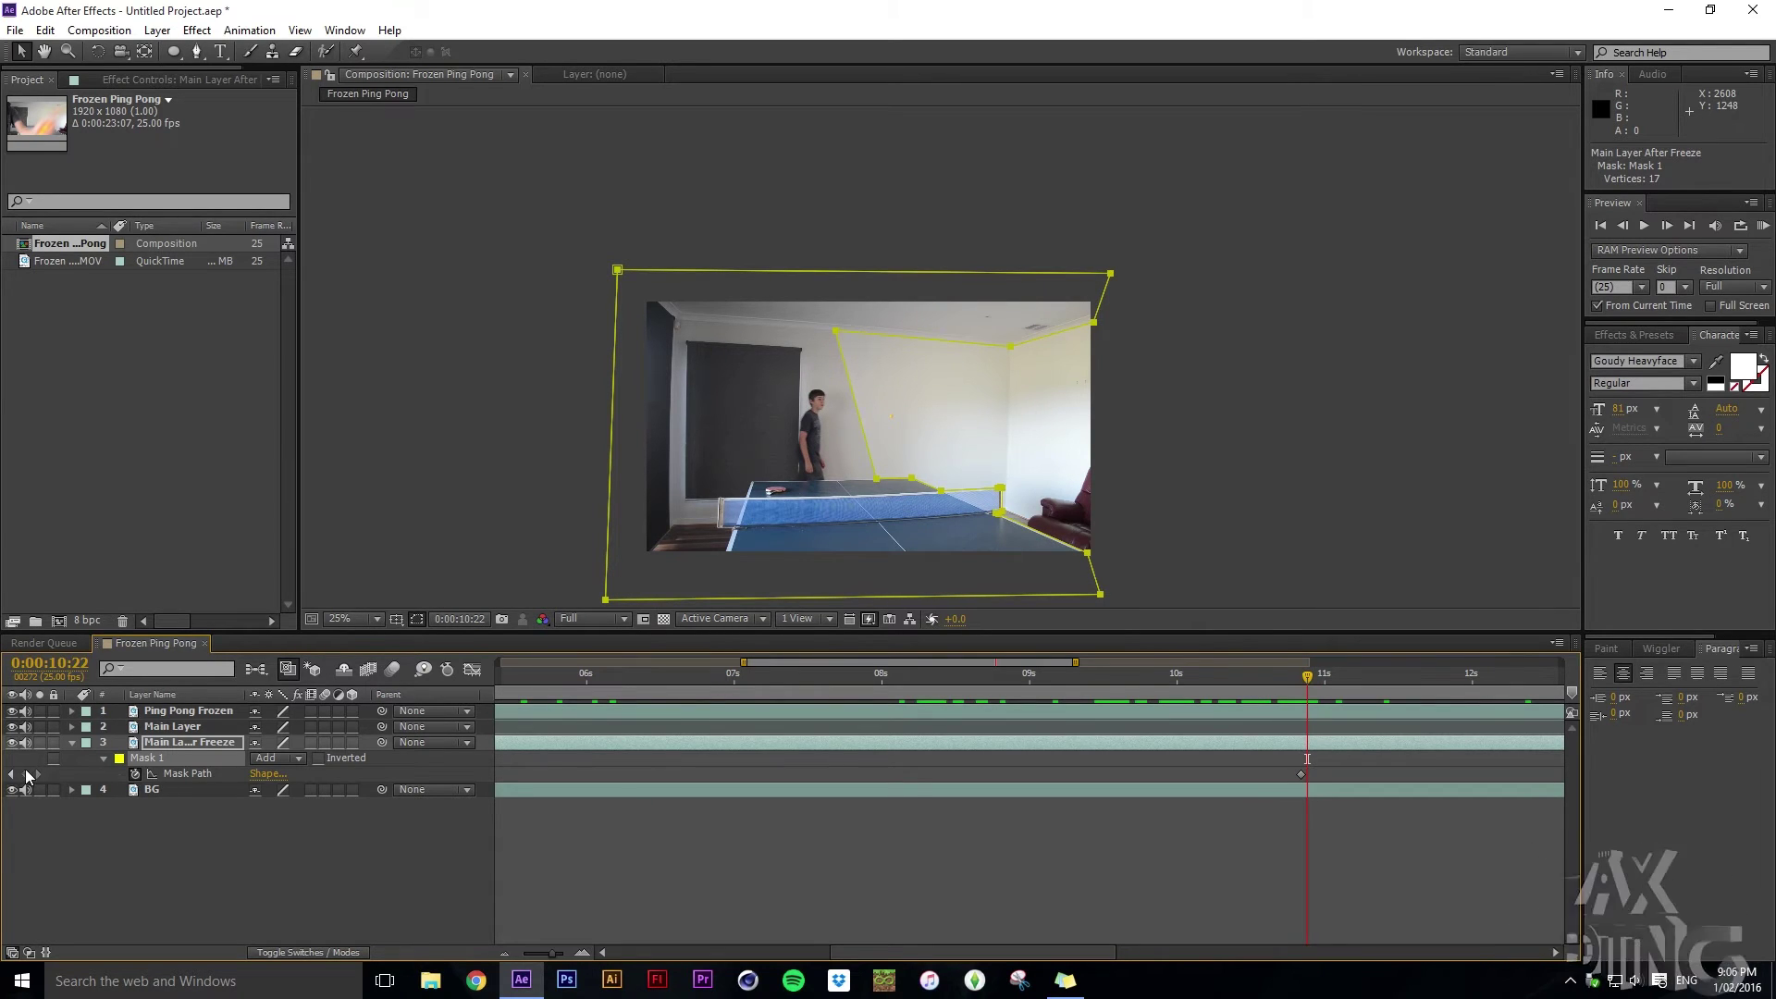
click(26, 774)
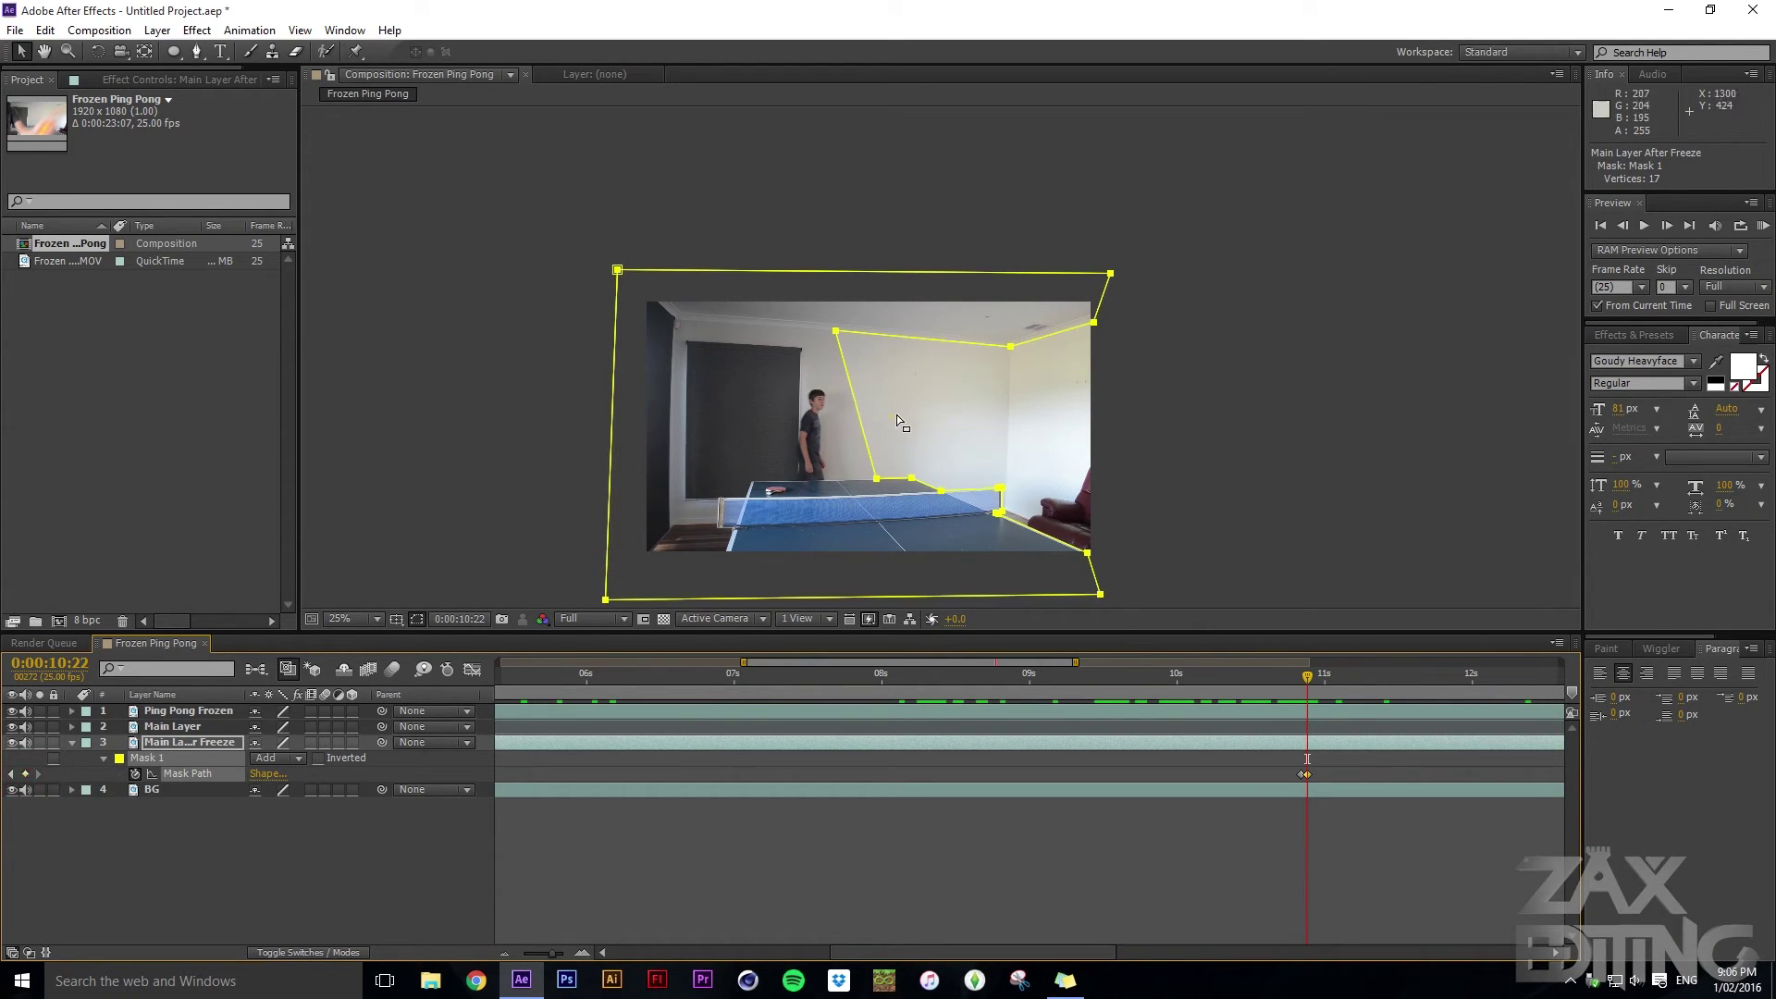
At 0:00:10:22, move the After Freeze mask's vertices lying inside the picture out beyond the frame's right edge
click(986, 416)
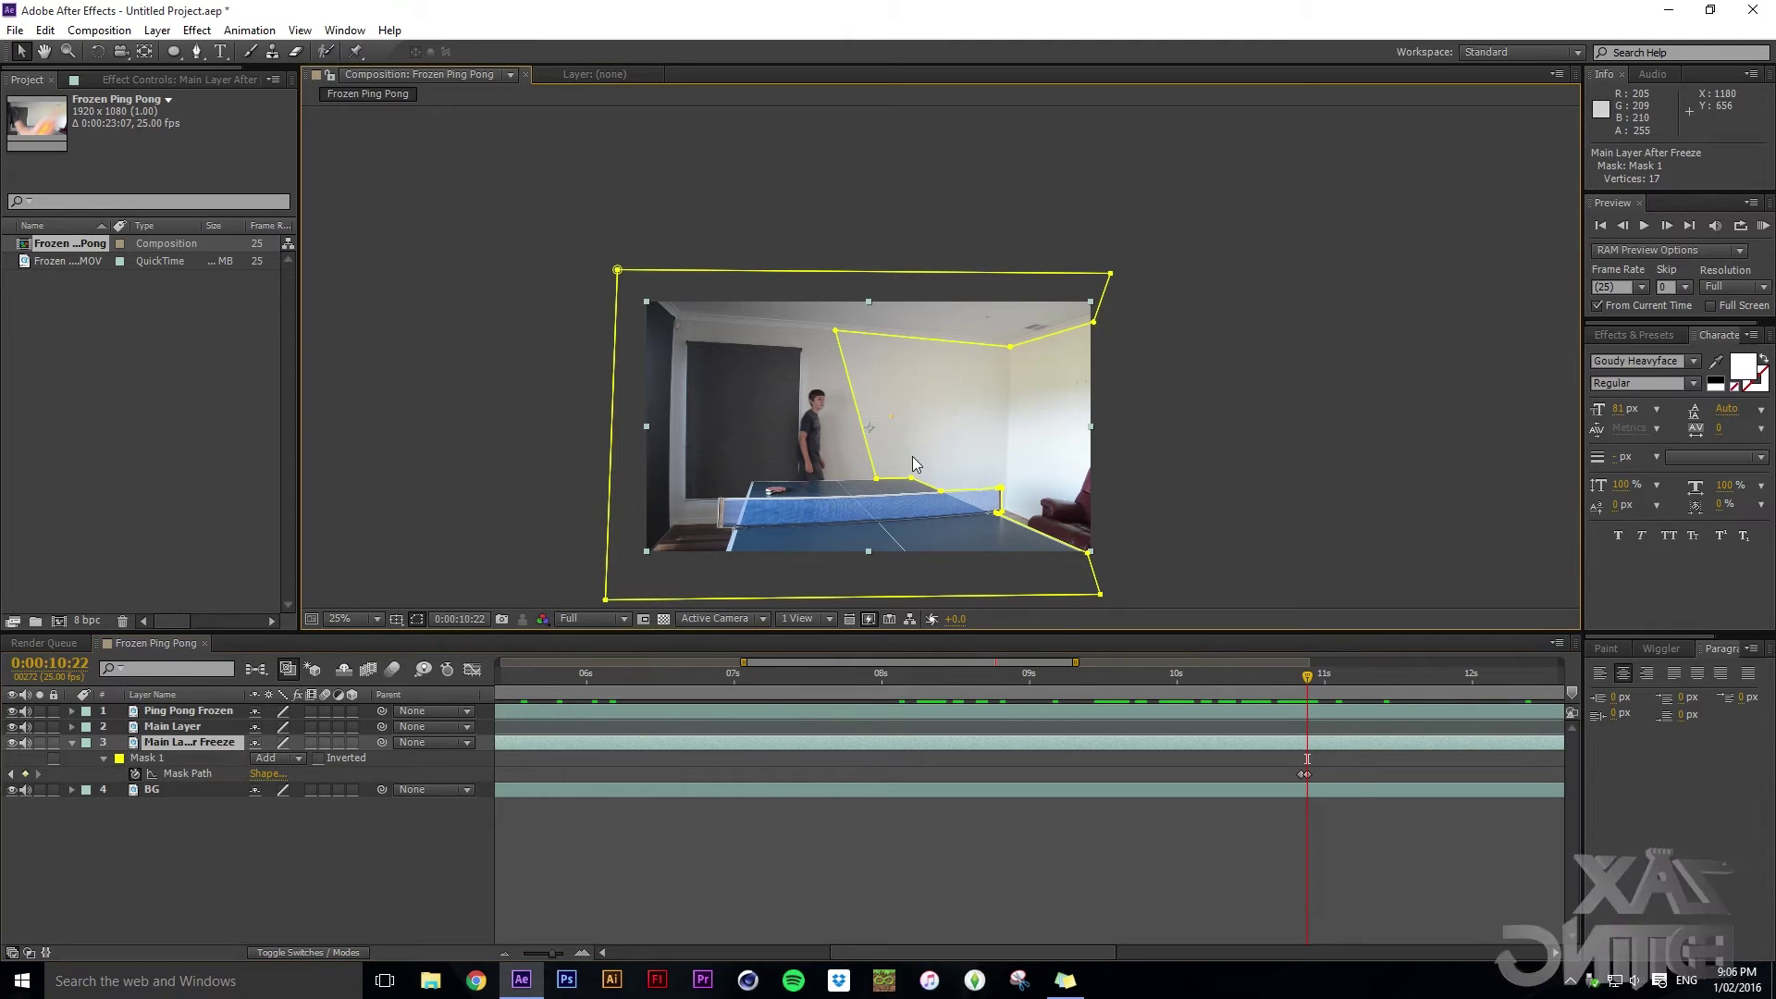
drag(877, 479, 1135, 425)
drag(910, 477, 1232, 489)
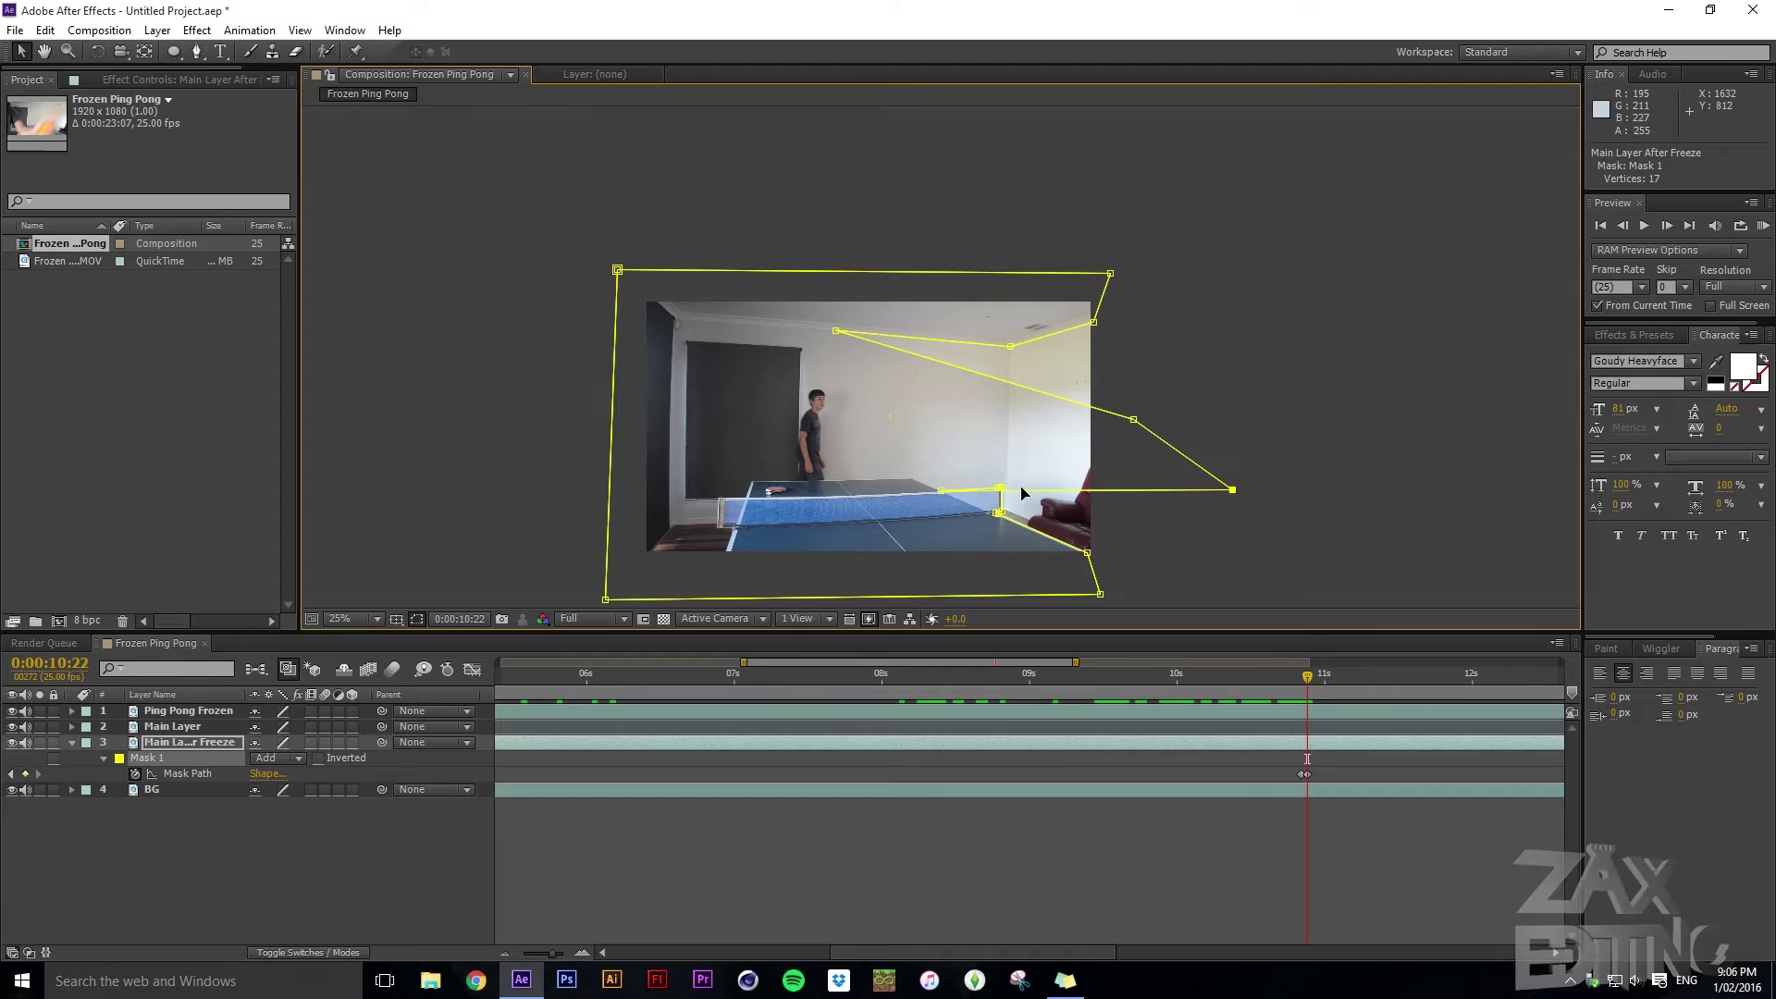
key(ctrl+z)
scroll(931, 496, up, 2)
key(m)
key(m)
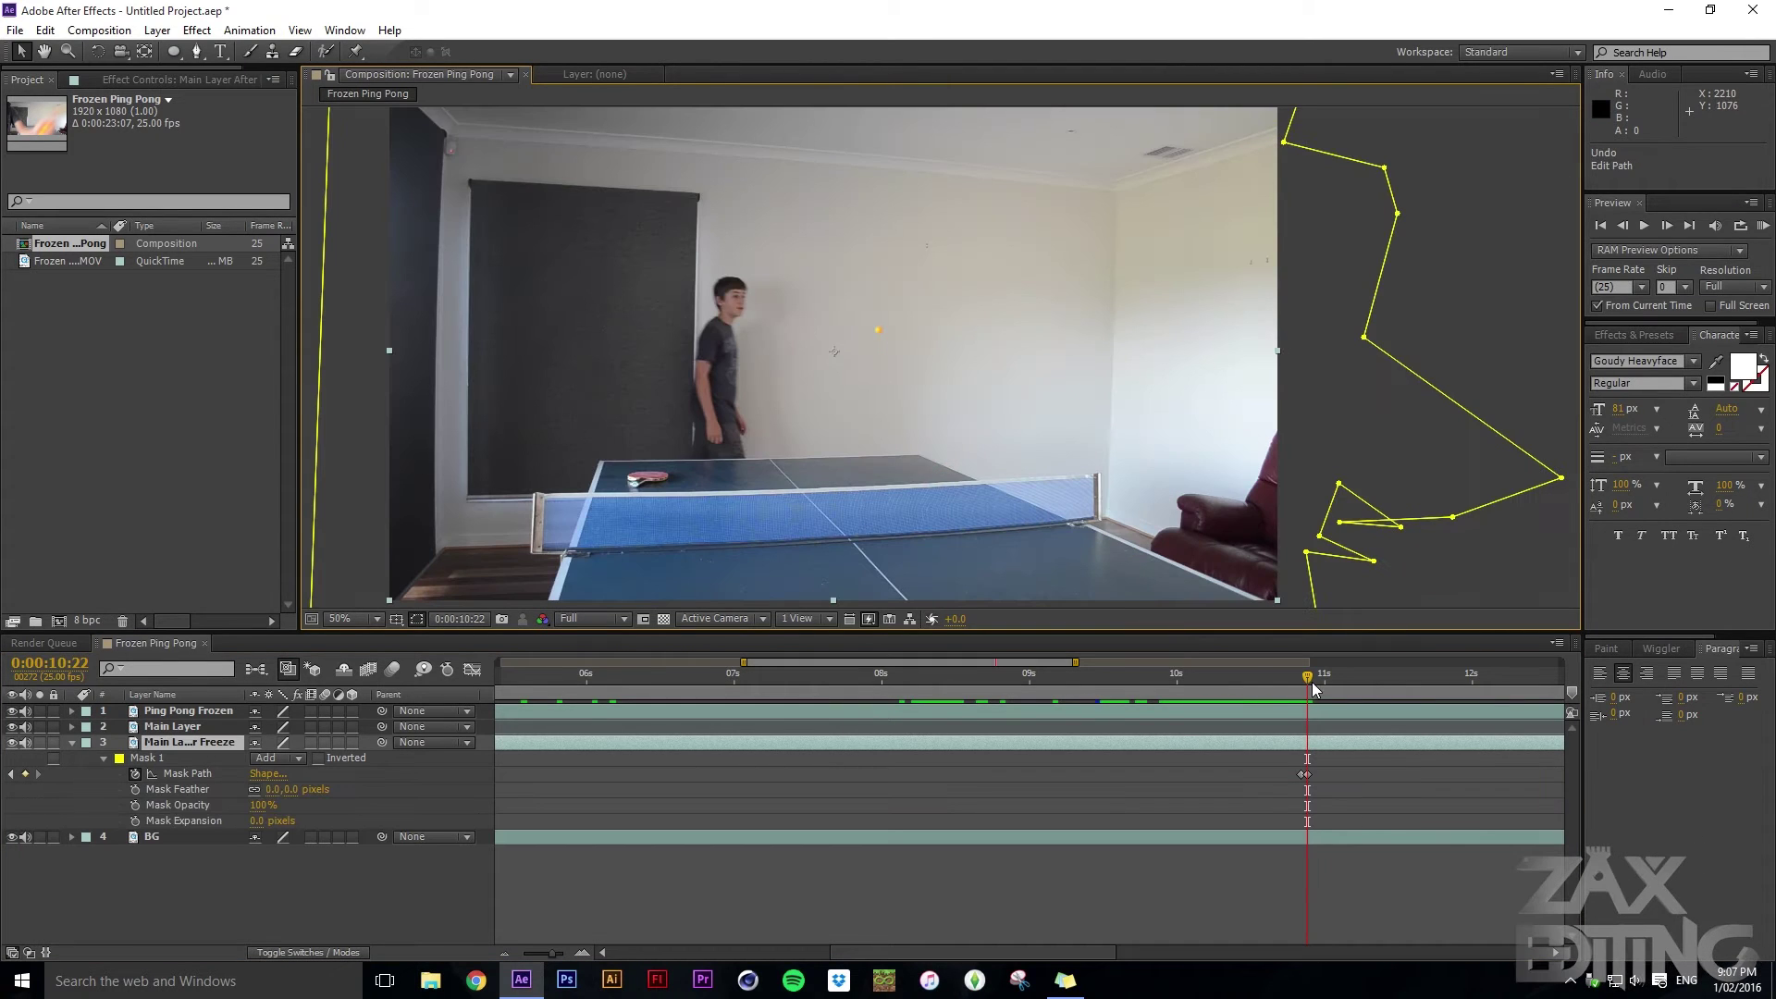
Collapse and deselect the After Freeze layer, and compare the frames at 0:00:10:21 and 0:00:10:22 for mask edges
drag(1309, 677, 1306, 675)
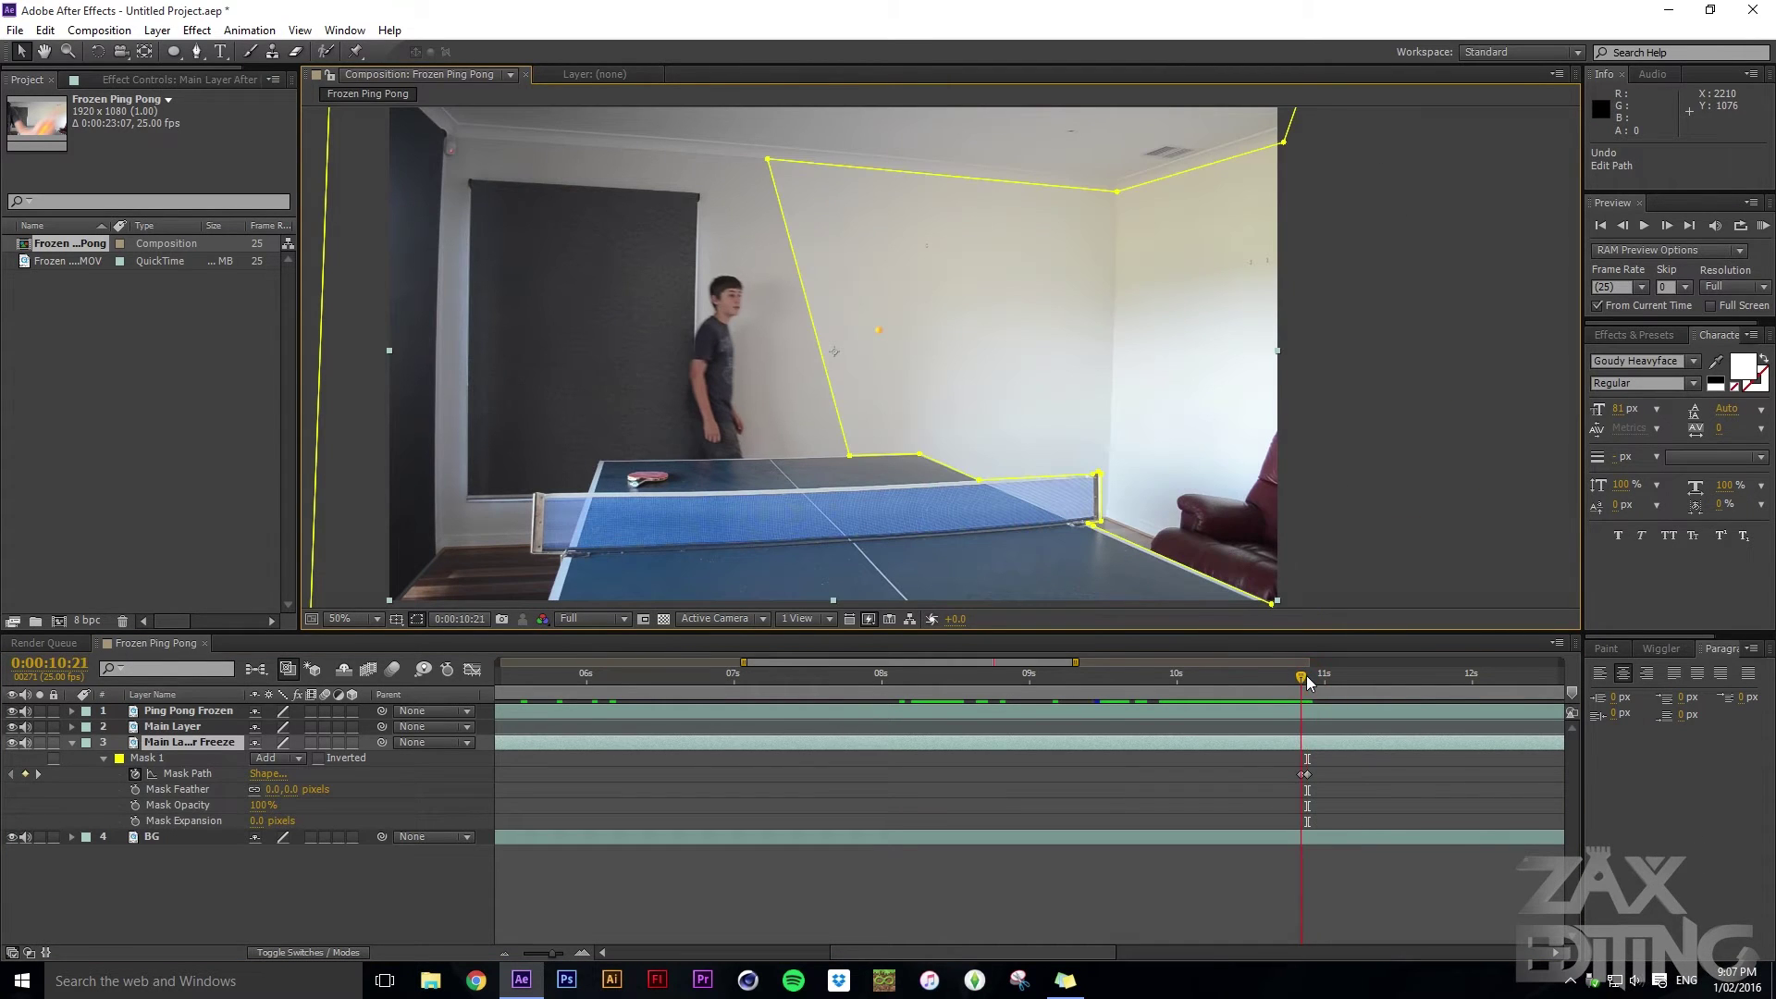
click(72, 742)
click(1017, 832)
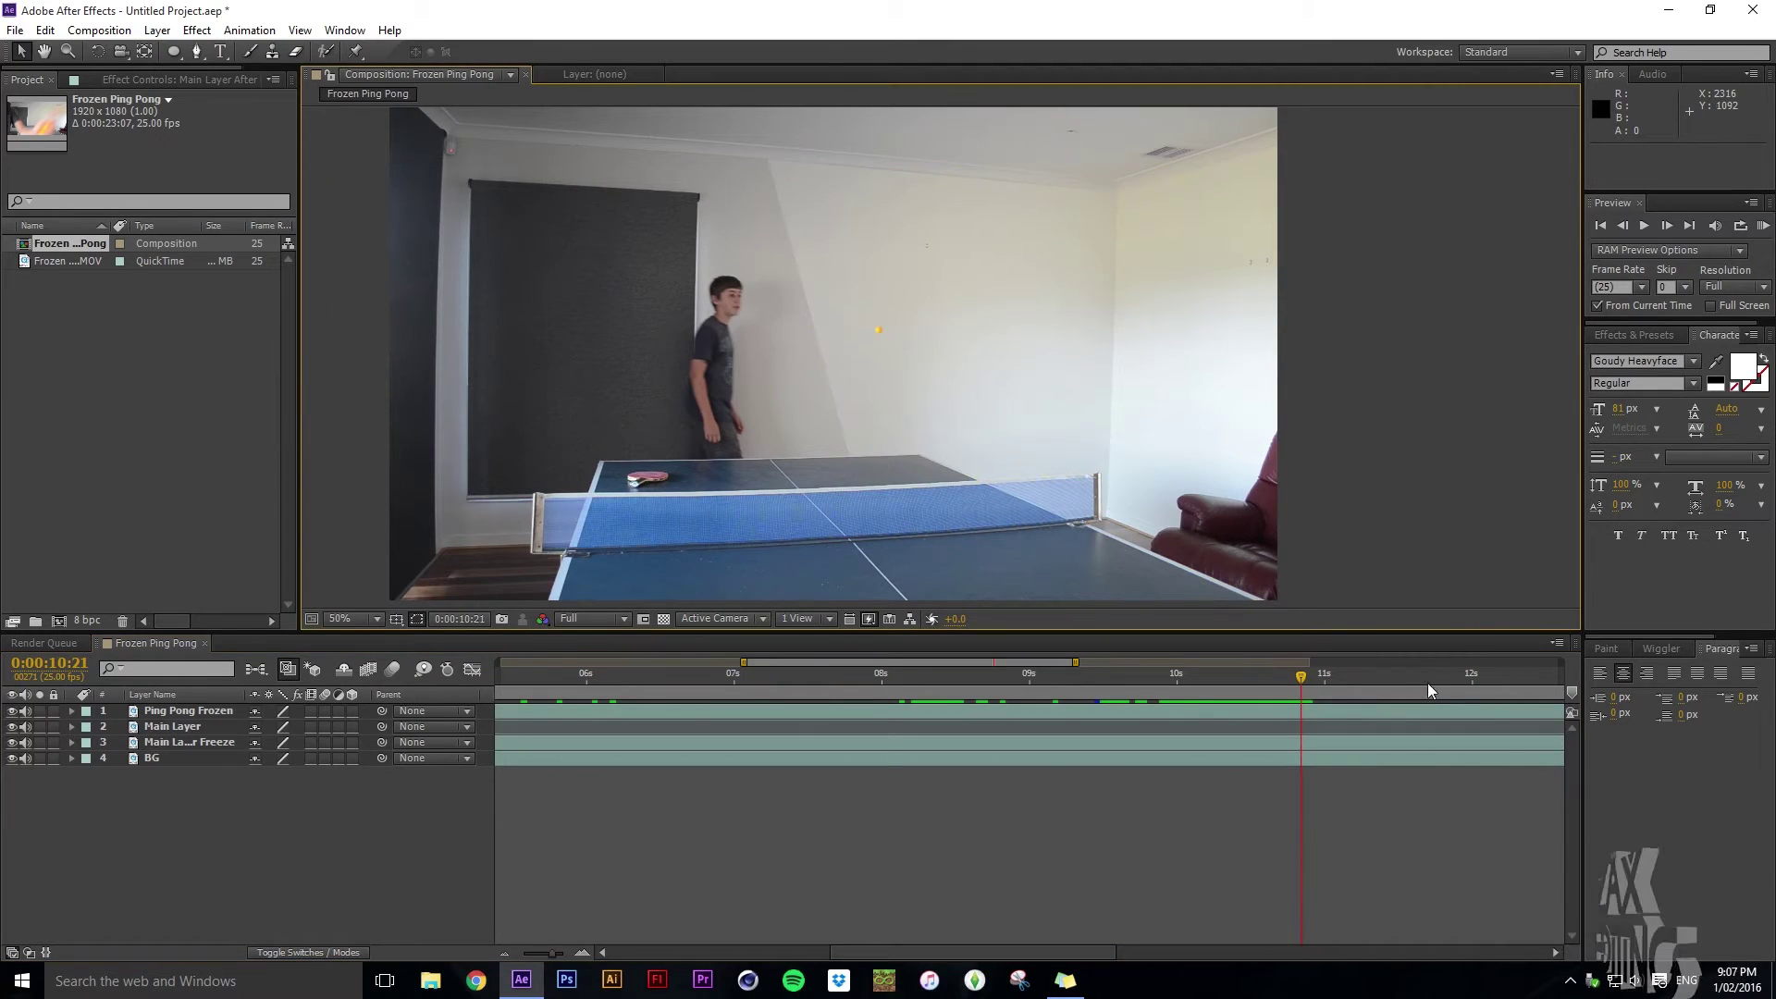
drag(1303, 671, 1304, 677)
key(h)
drag(1299, 505, 1348, 489)
key(v)
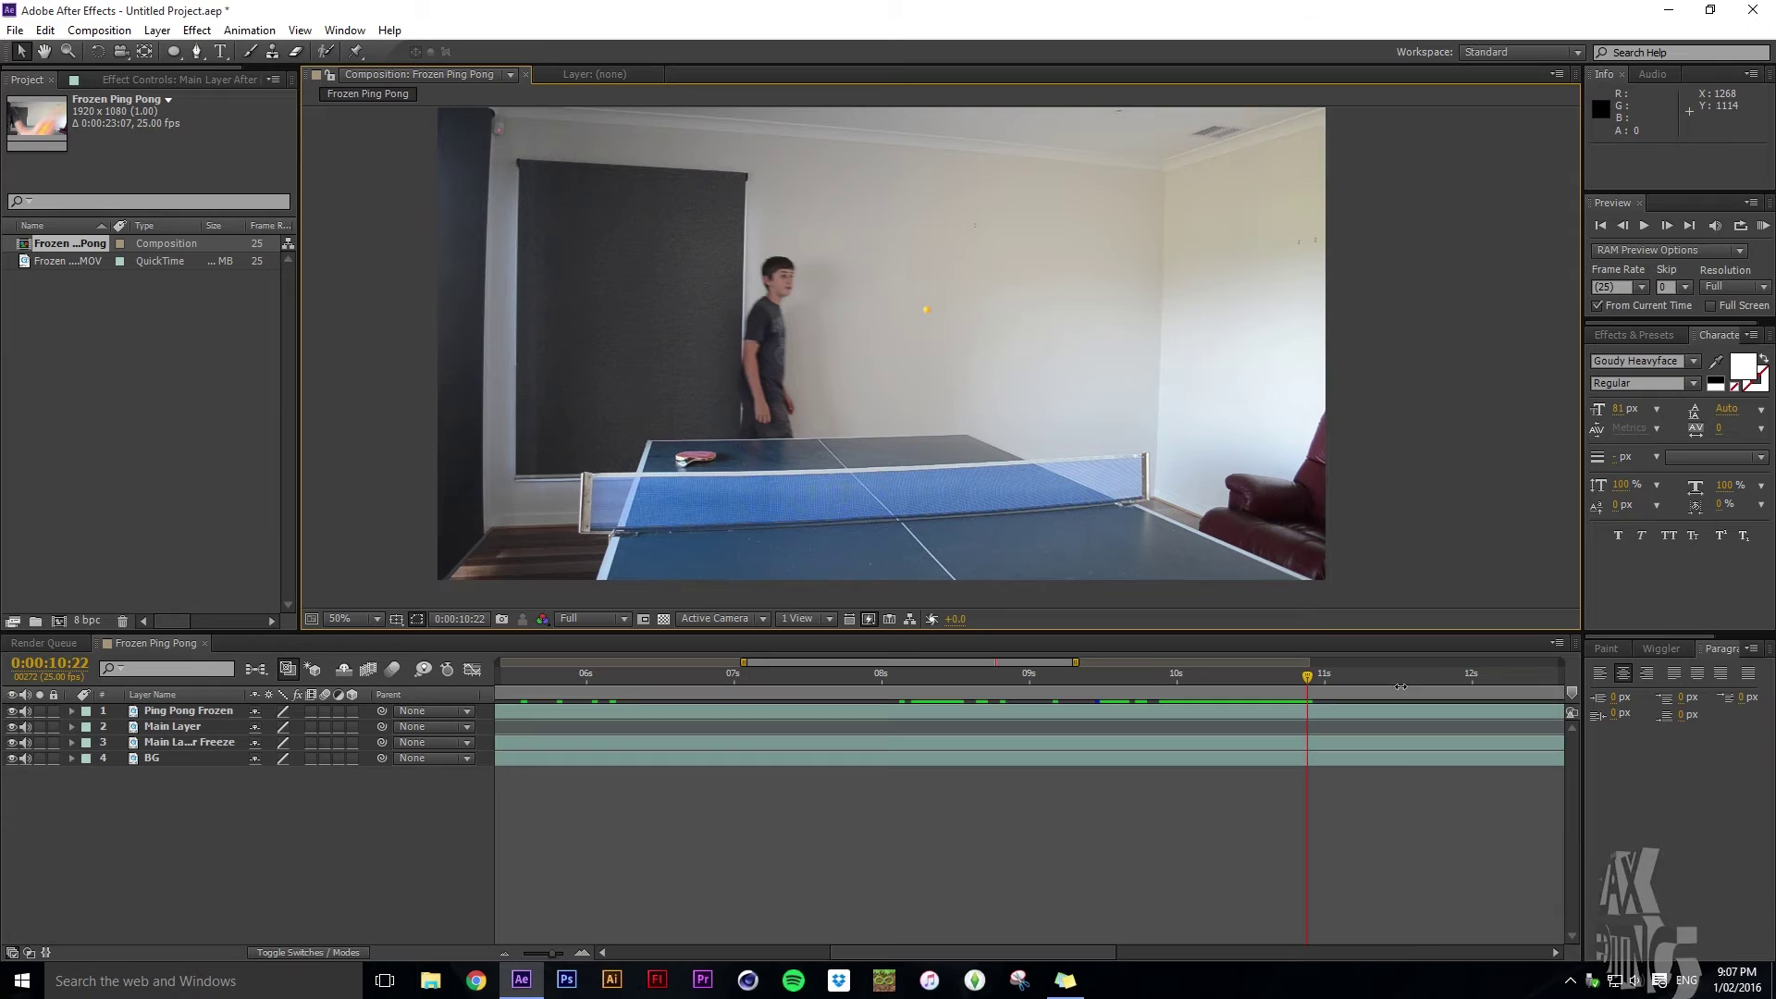
drag(1315, 677, 1301, 679)
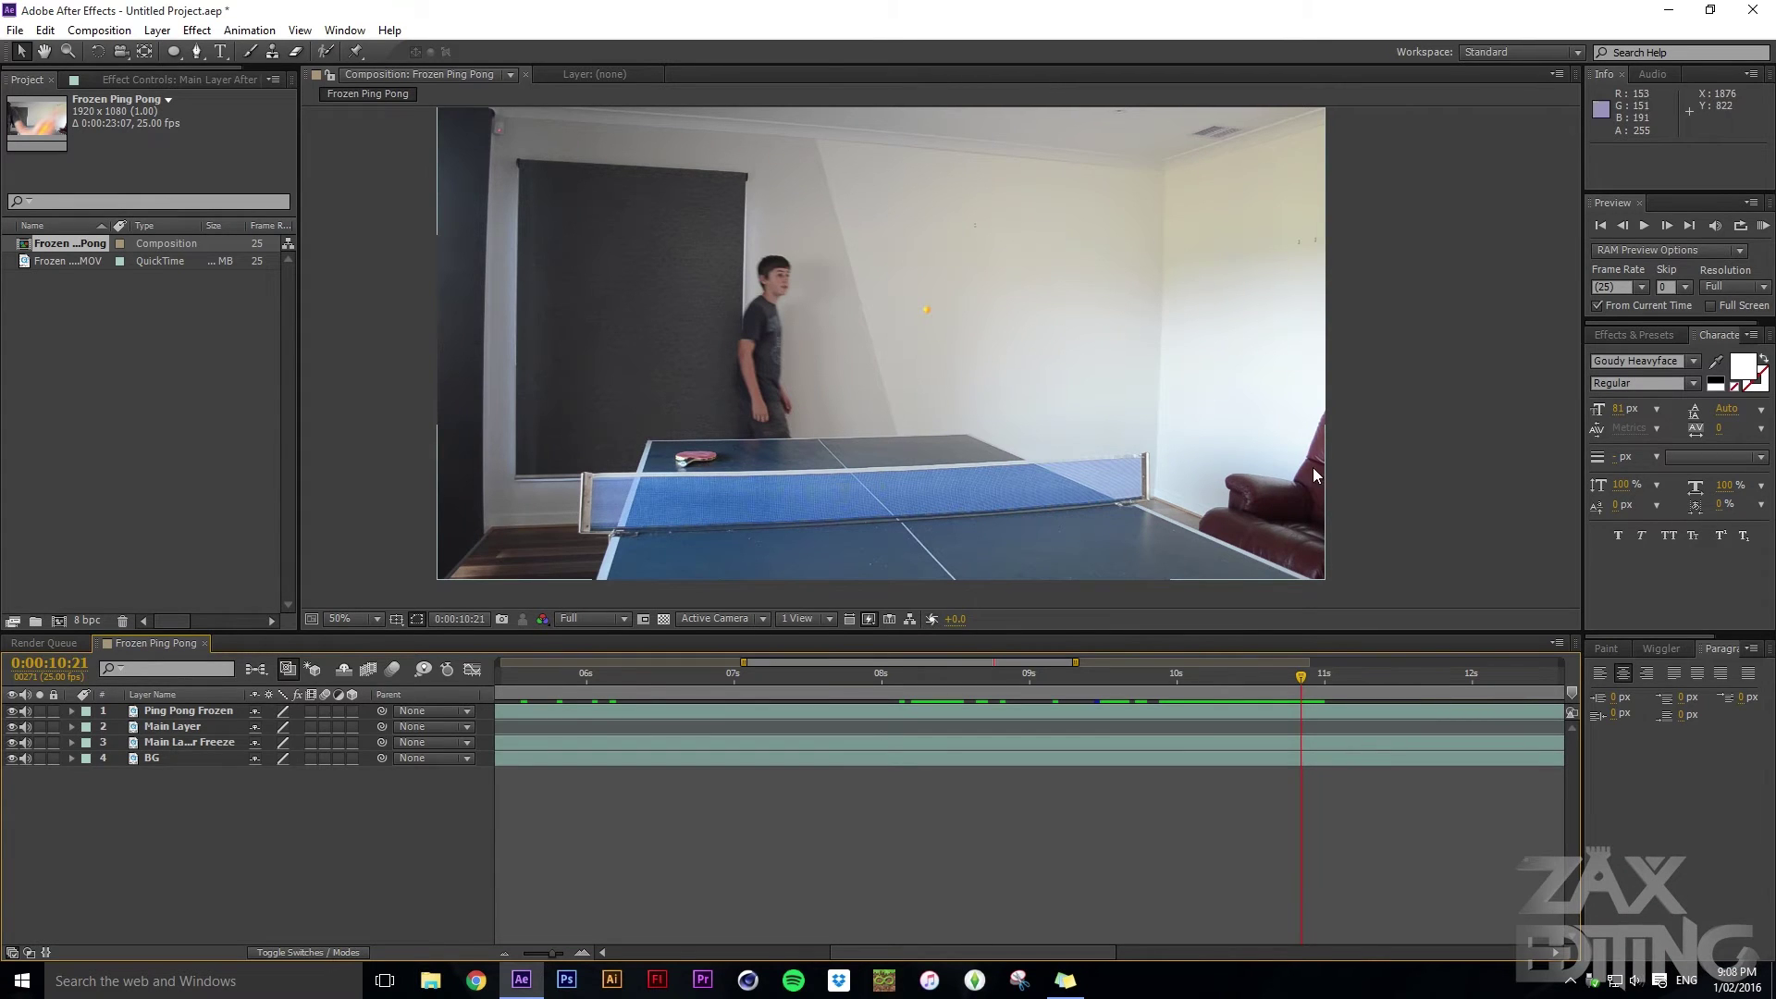
Examine the frozen ball against the player as he walks past it, between 0:00:11:19 and 0:00:12:06
key(equal)
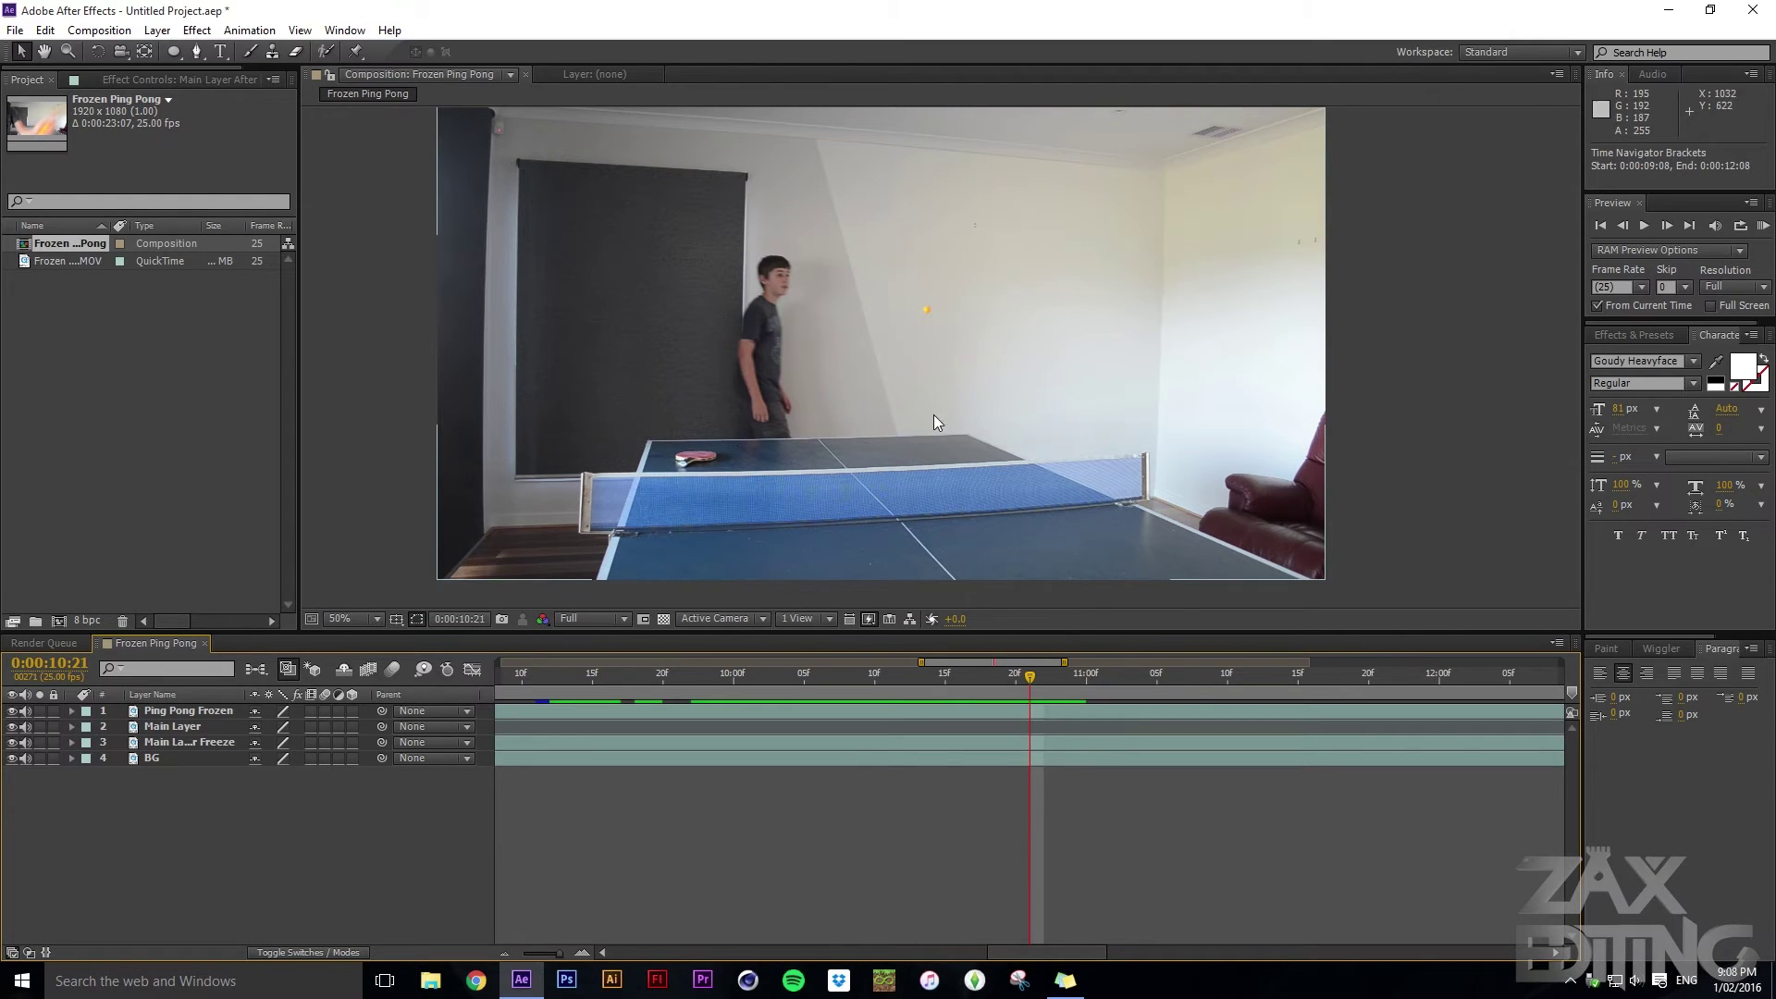
key(minus)
drag(1028, 675, 1198, 685)
scroll(929, 314, up, 3)
scroll(929, 313, down, 2)
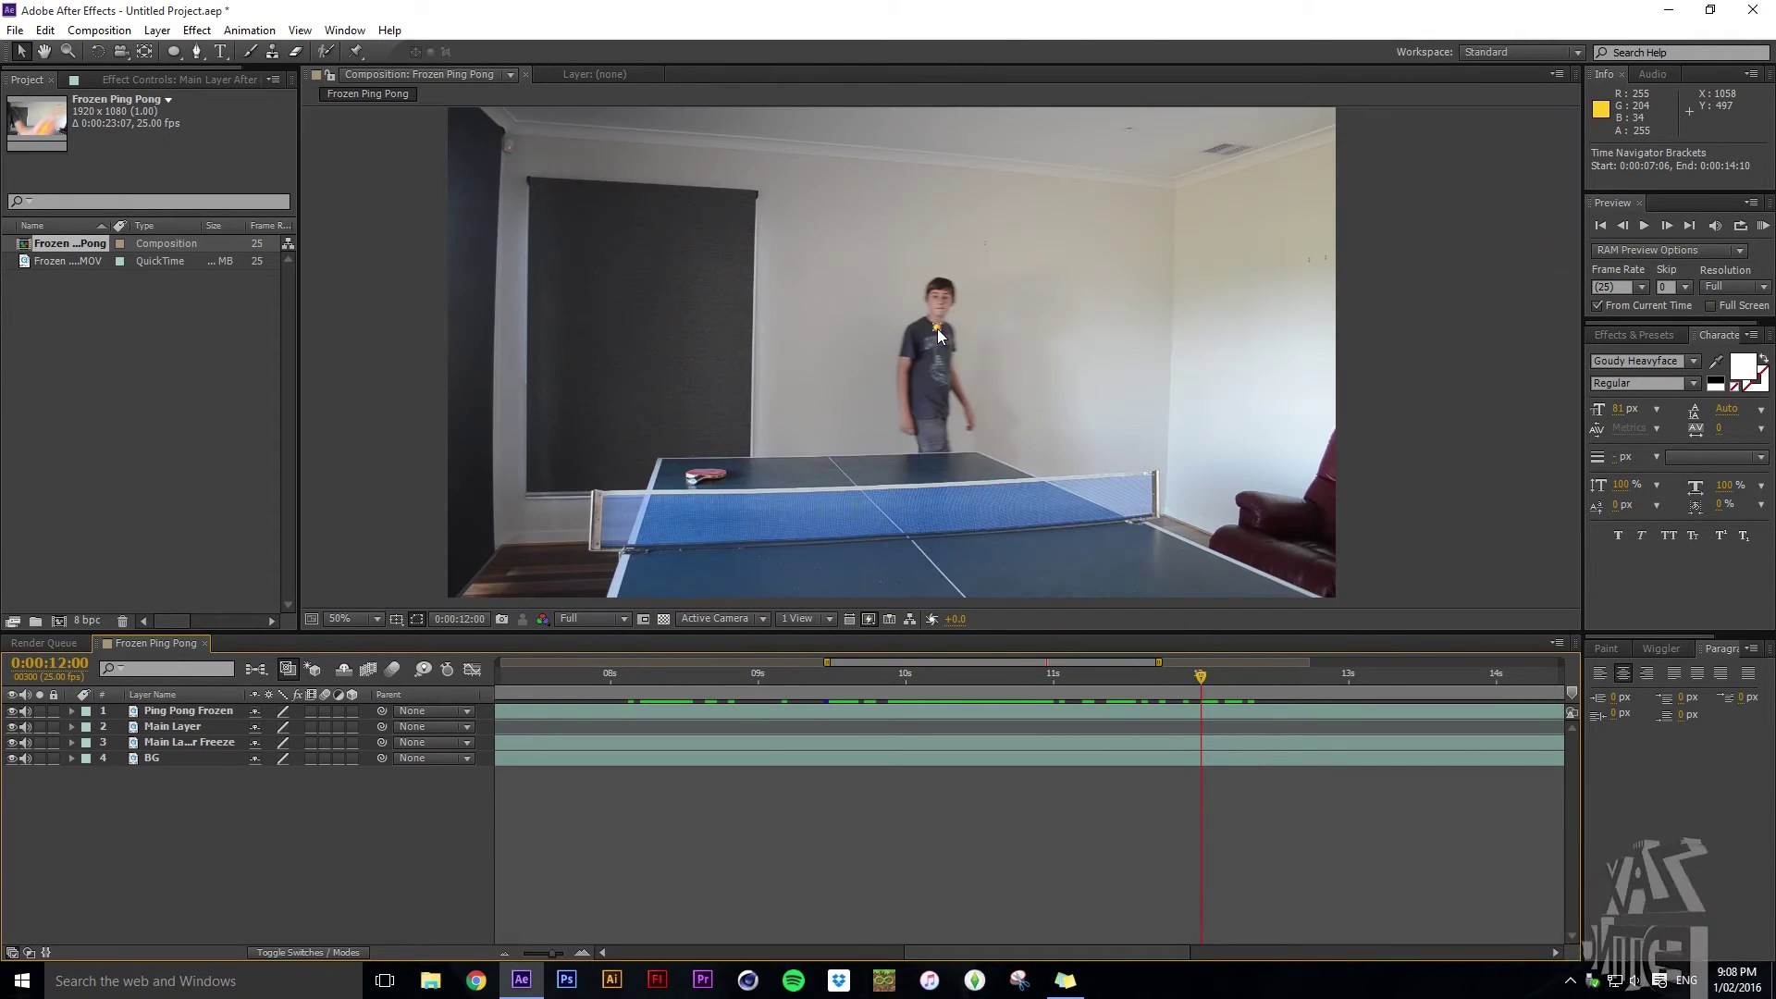
scroll(946, 342, up, 2)
scroll(947, 349, down, 2)
drag(1211, 670, 1166, 684)
scroll(928, 313, up, 6)
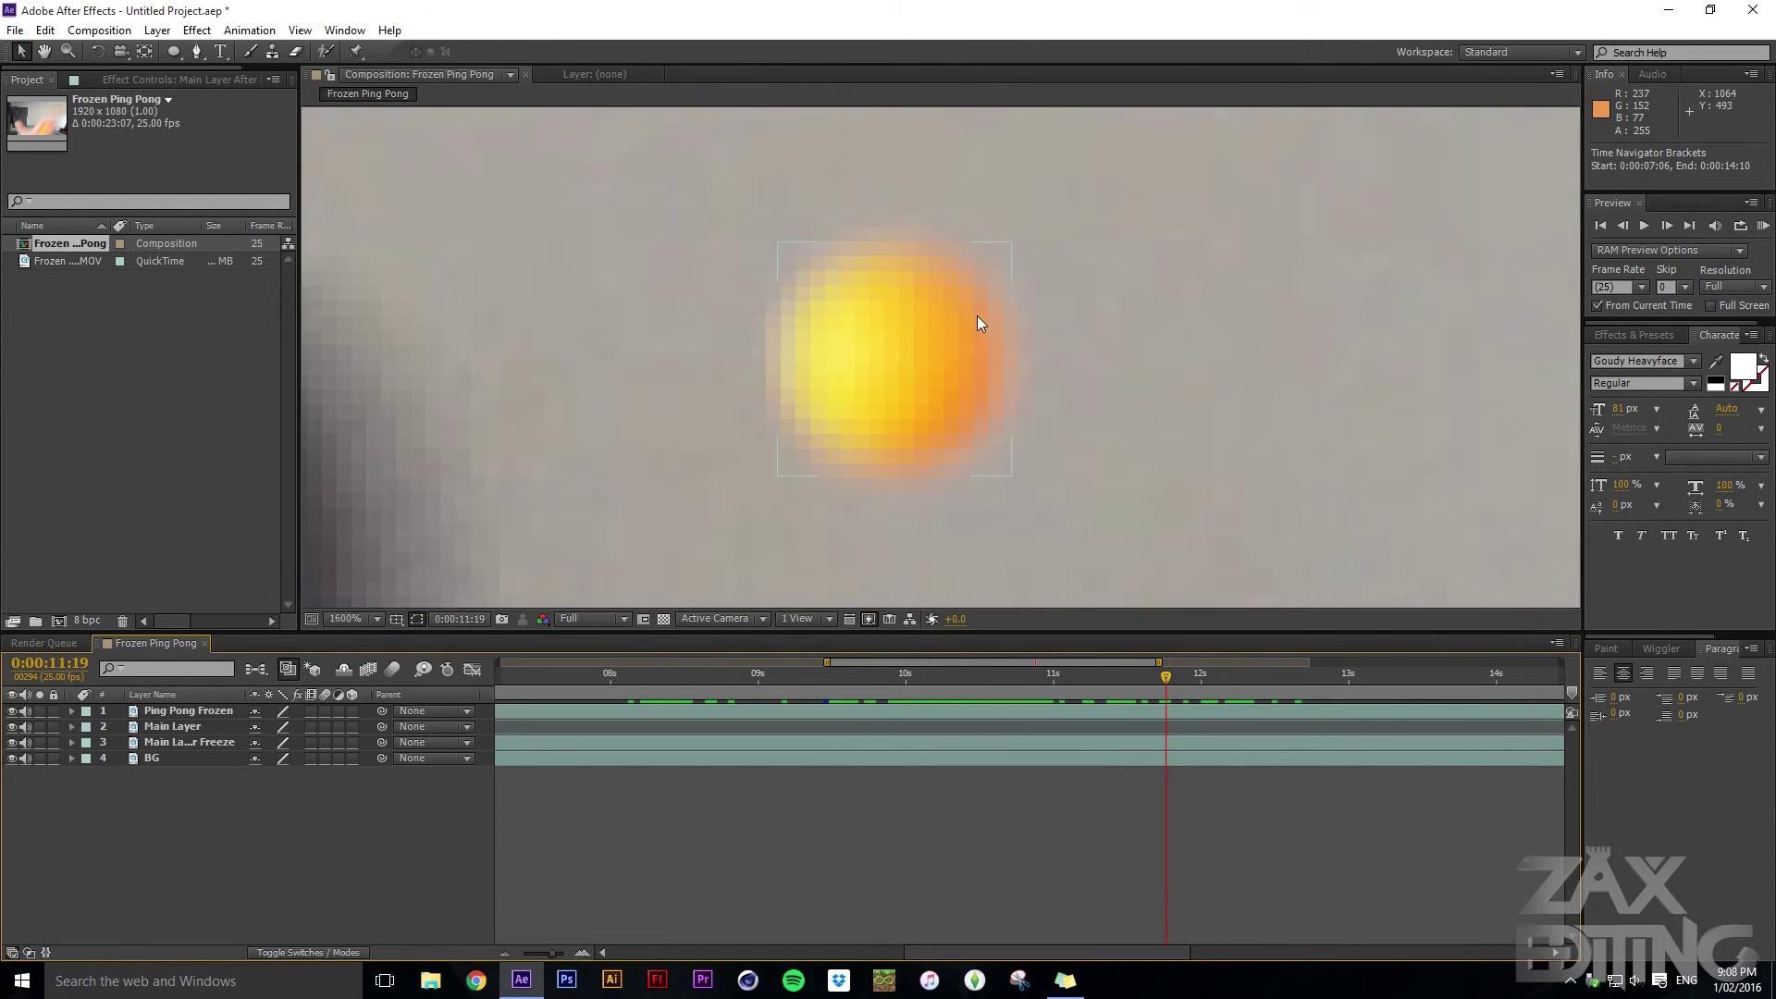
scroll(975, 325, down, 4)
scroll(968, 319, down, 2)
scroll(973, 320, up, 1)
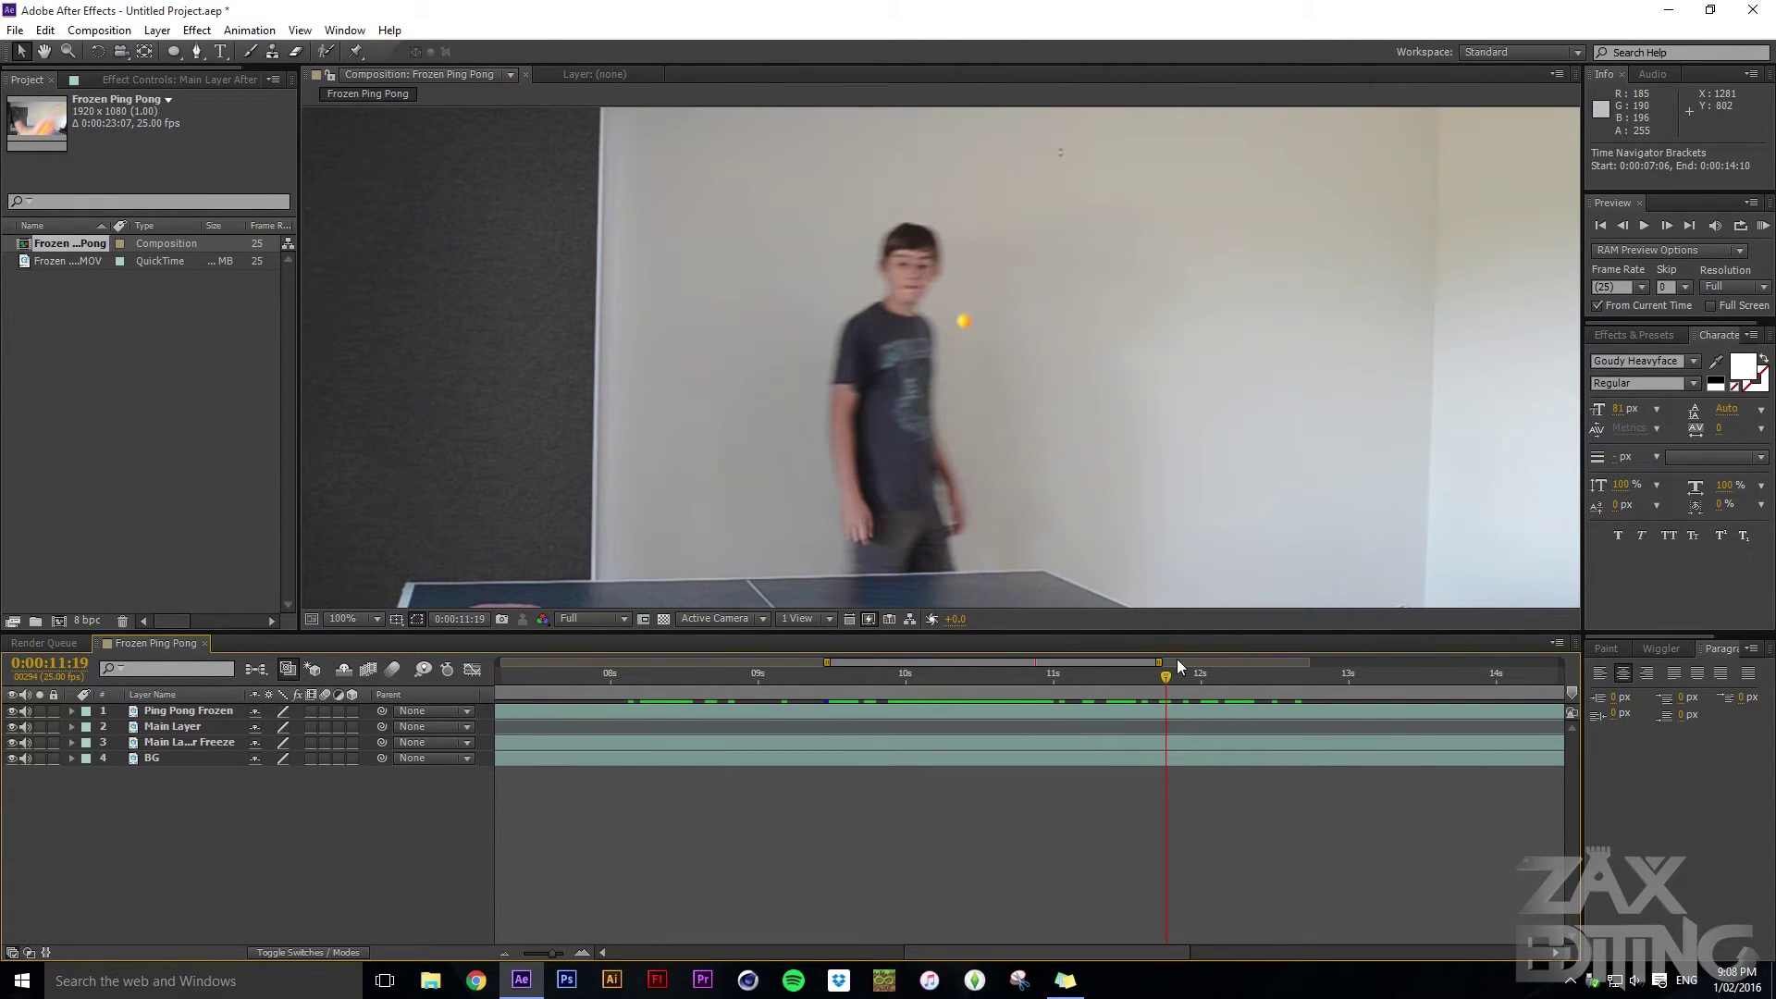
drag(1167, 681, 1191, 683)
mouse_move(1256, 673)
mouse_down()
mouse_move(1294, 684)
mouse_move(1233, 675)
mouse_up()
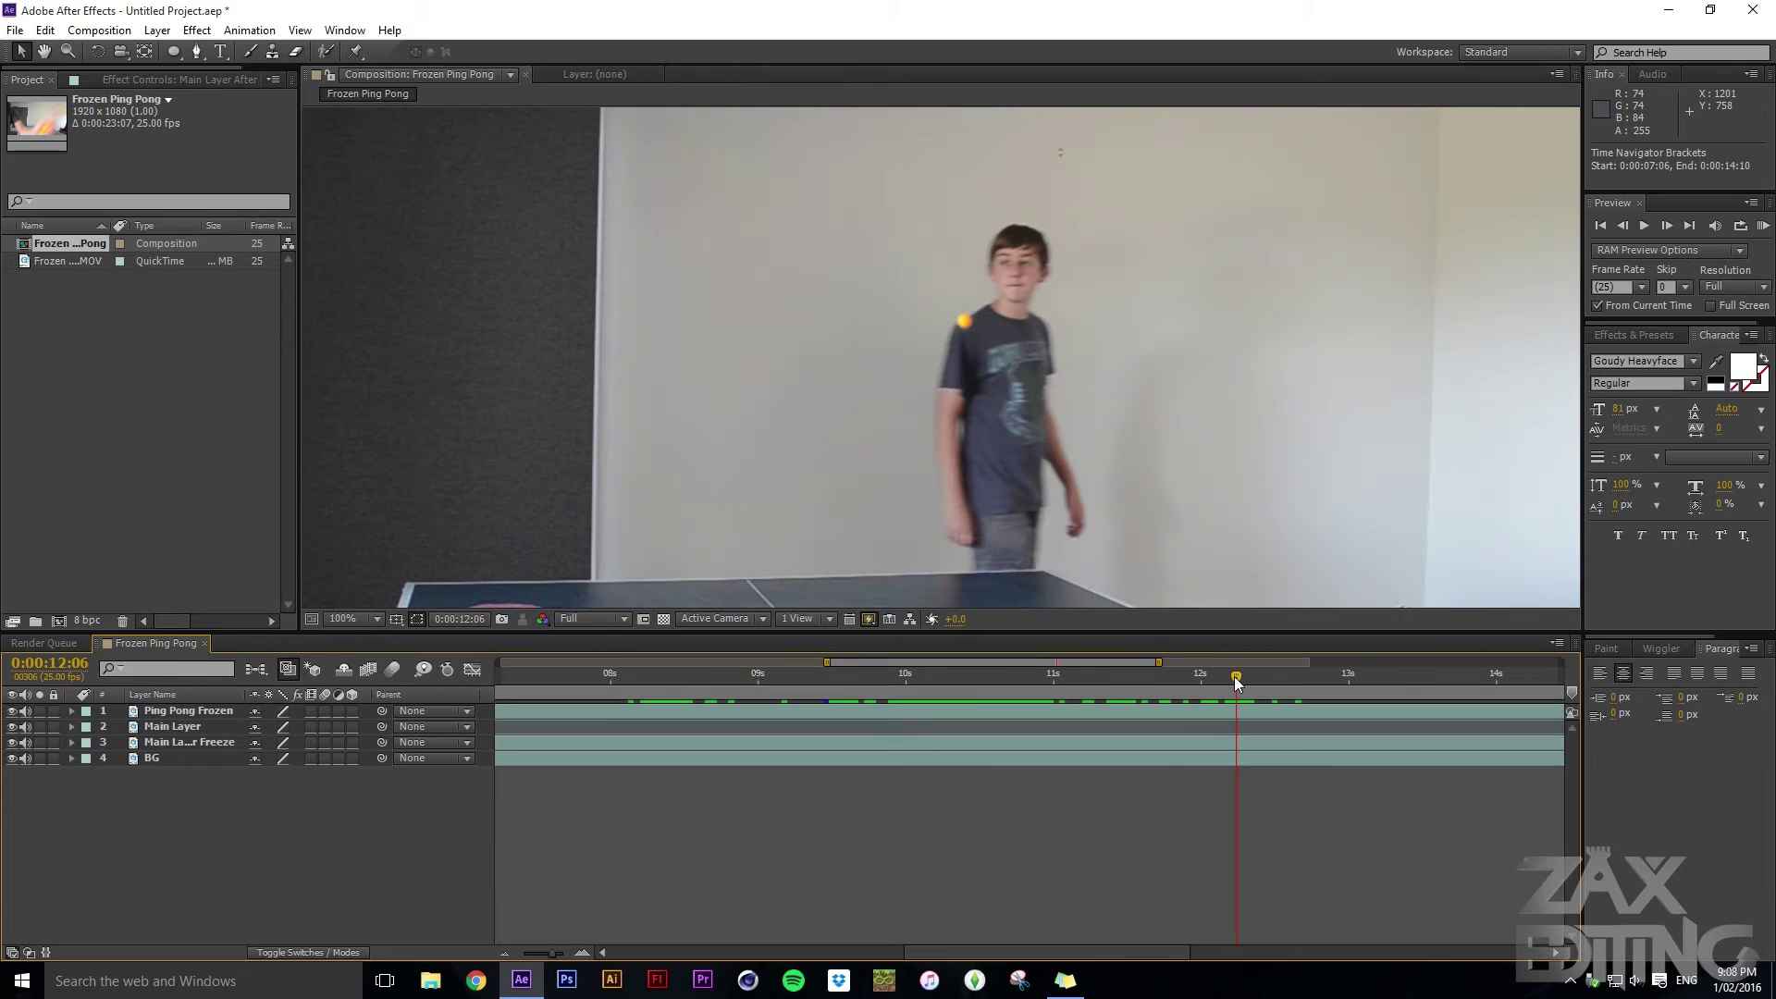
key(h)
drag(1215, 427, 1165, 362)
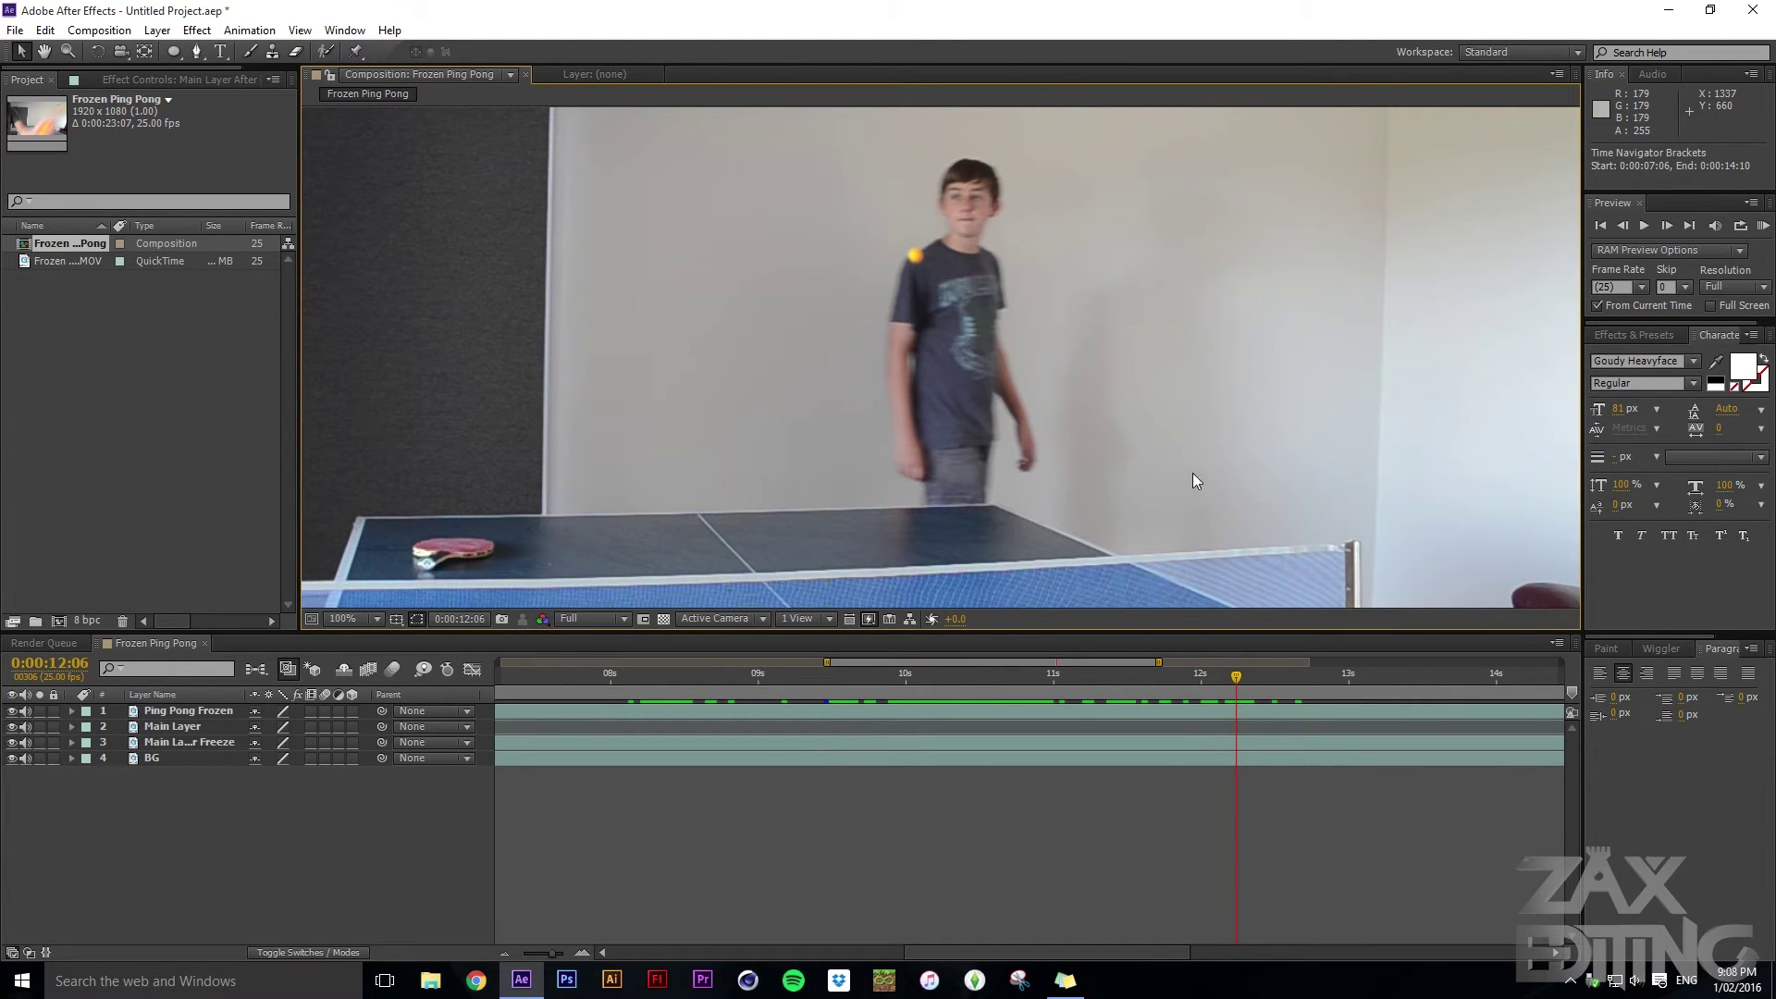
Go to 0:00:15:22, where the player's hand is raised towards the ball, and duplicate Main Layer
drag(1228, 672, 763, 638)
drag(1101, 641, 1428, 682)
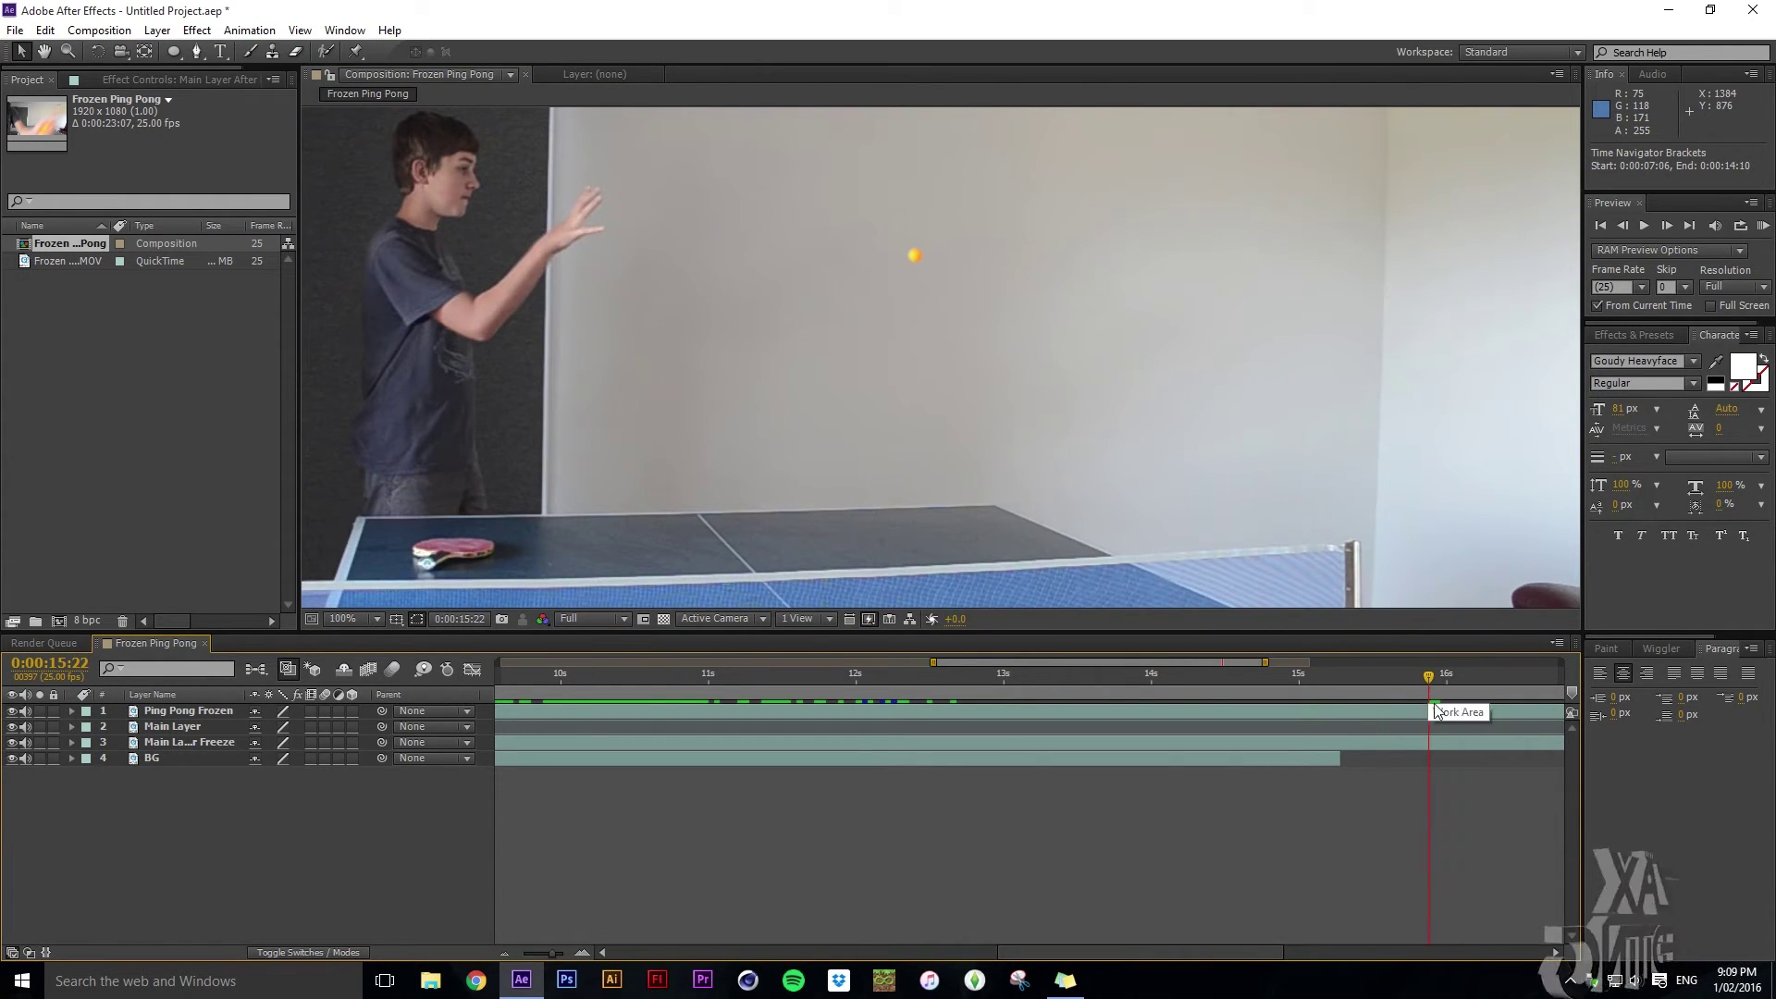
click(1267, 759)
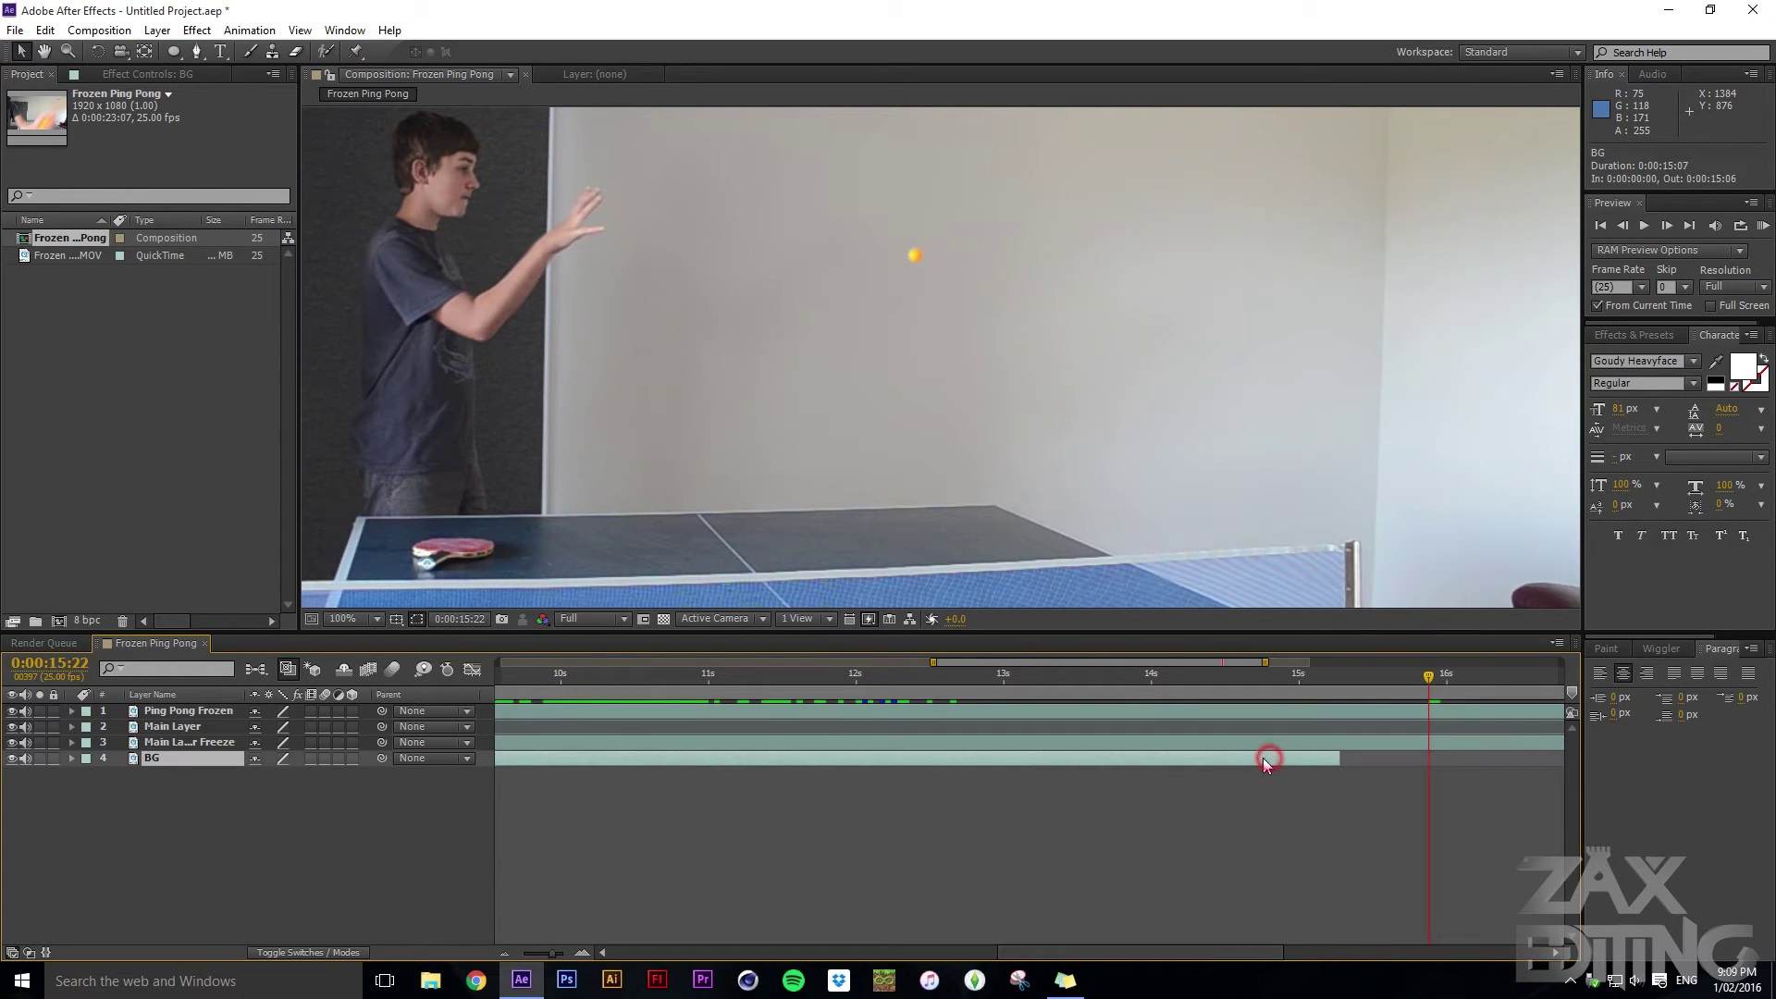
scroll(1229, 421, down, 3)
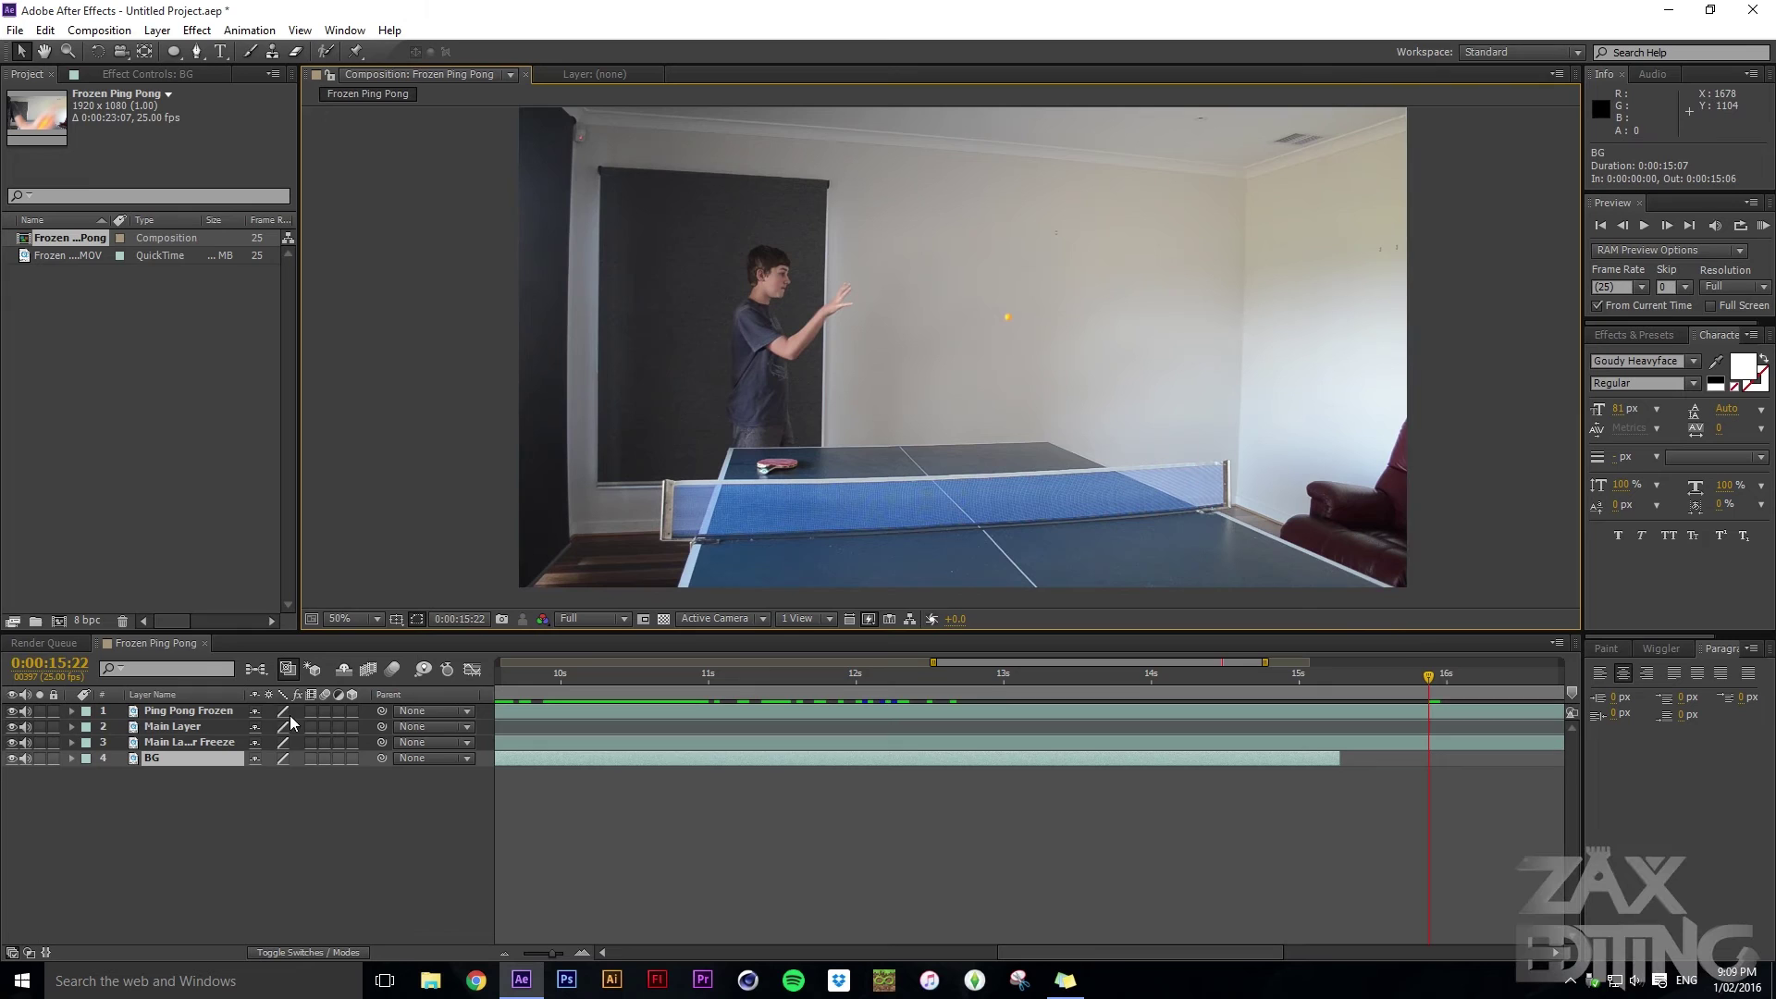
click(222, 726)
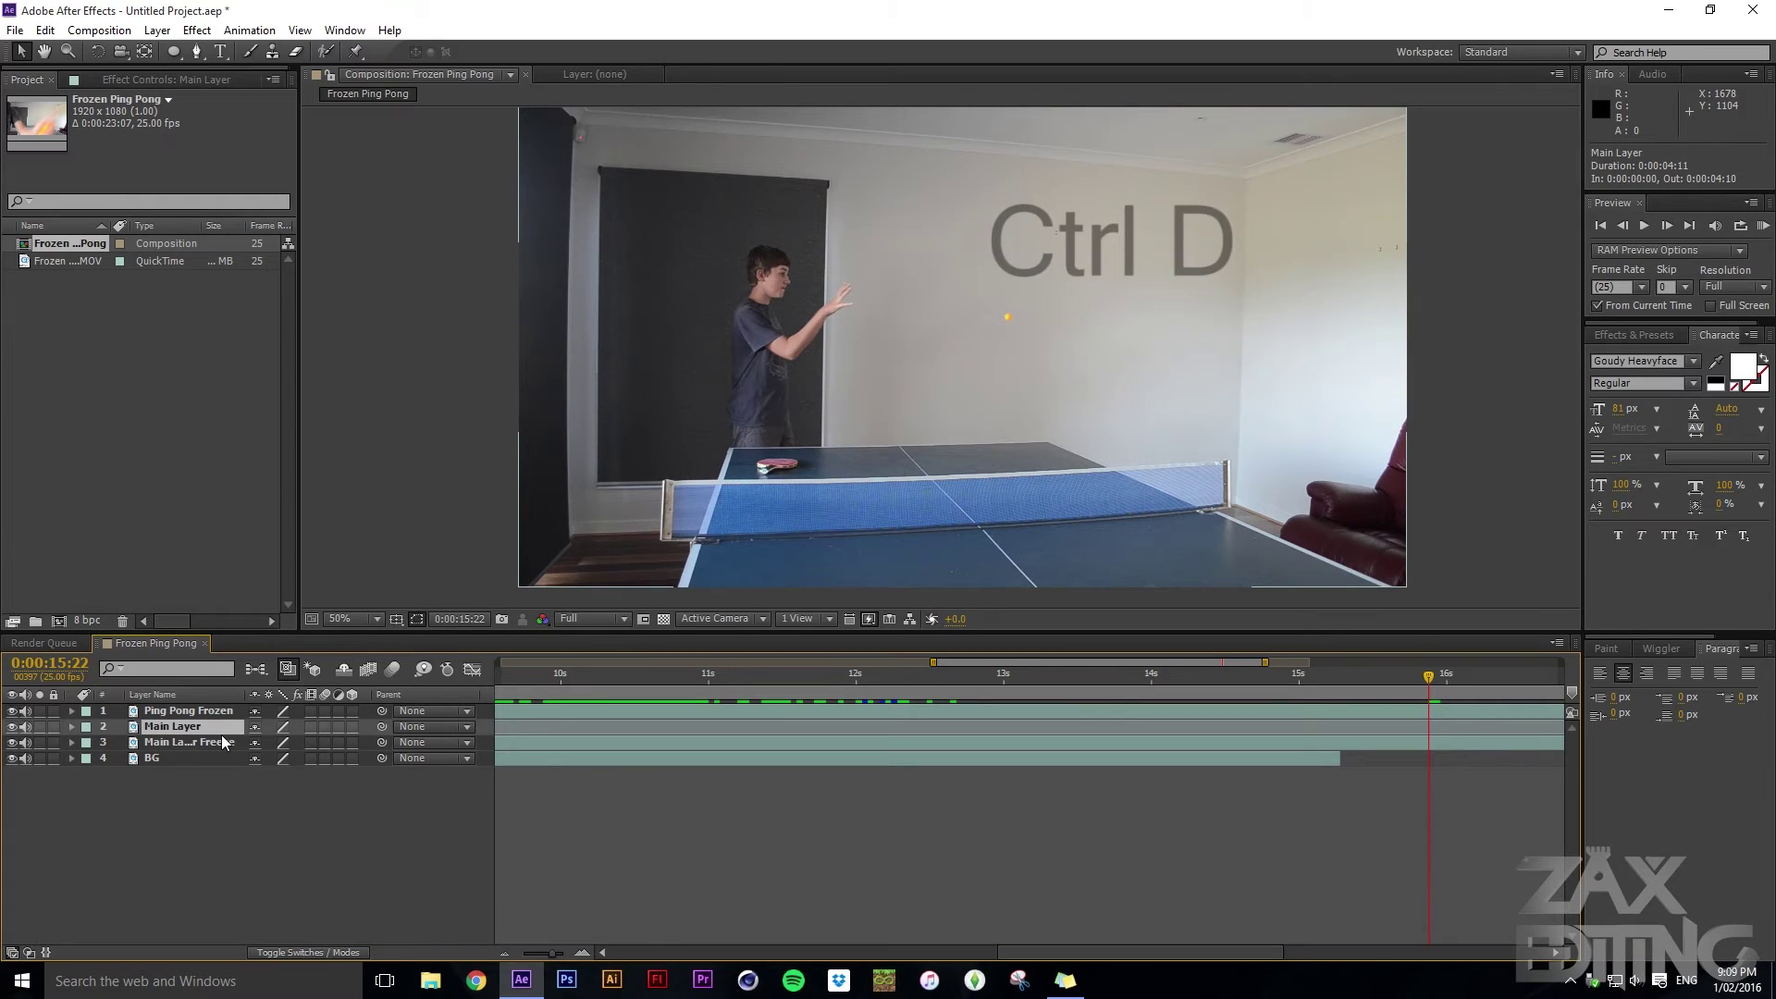
key(ctrl+d)
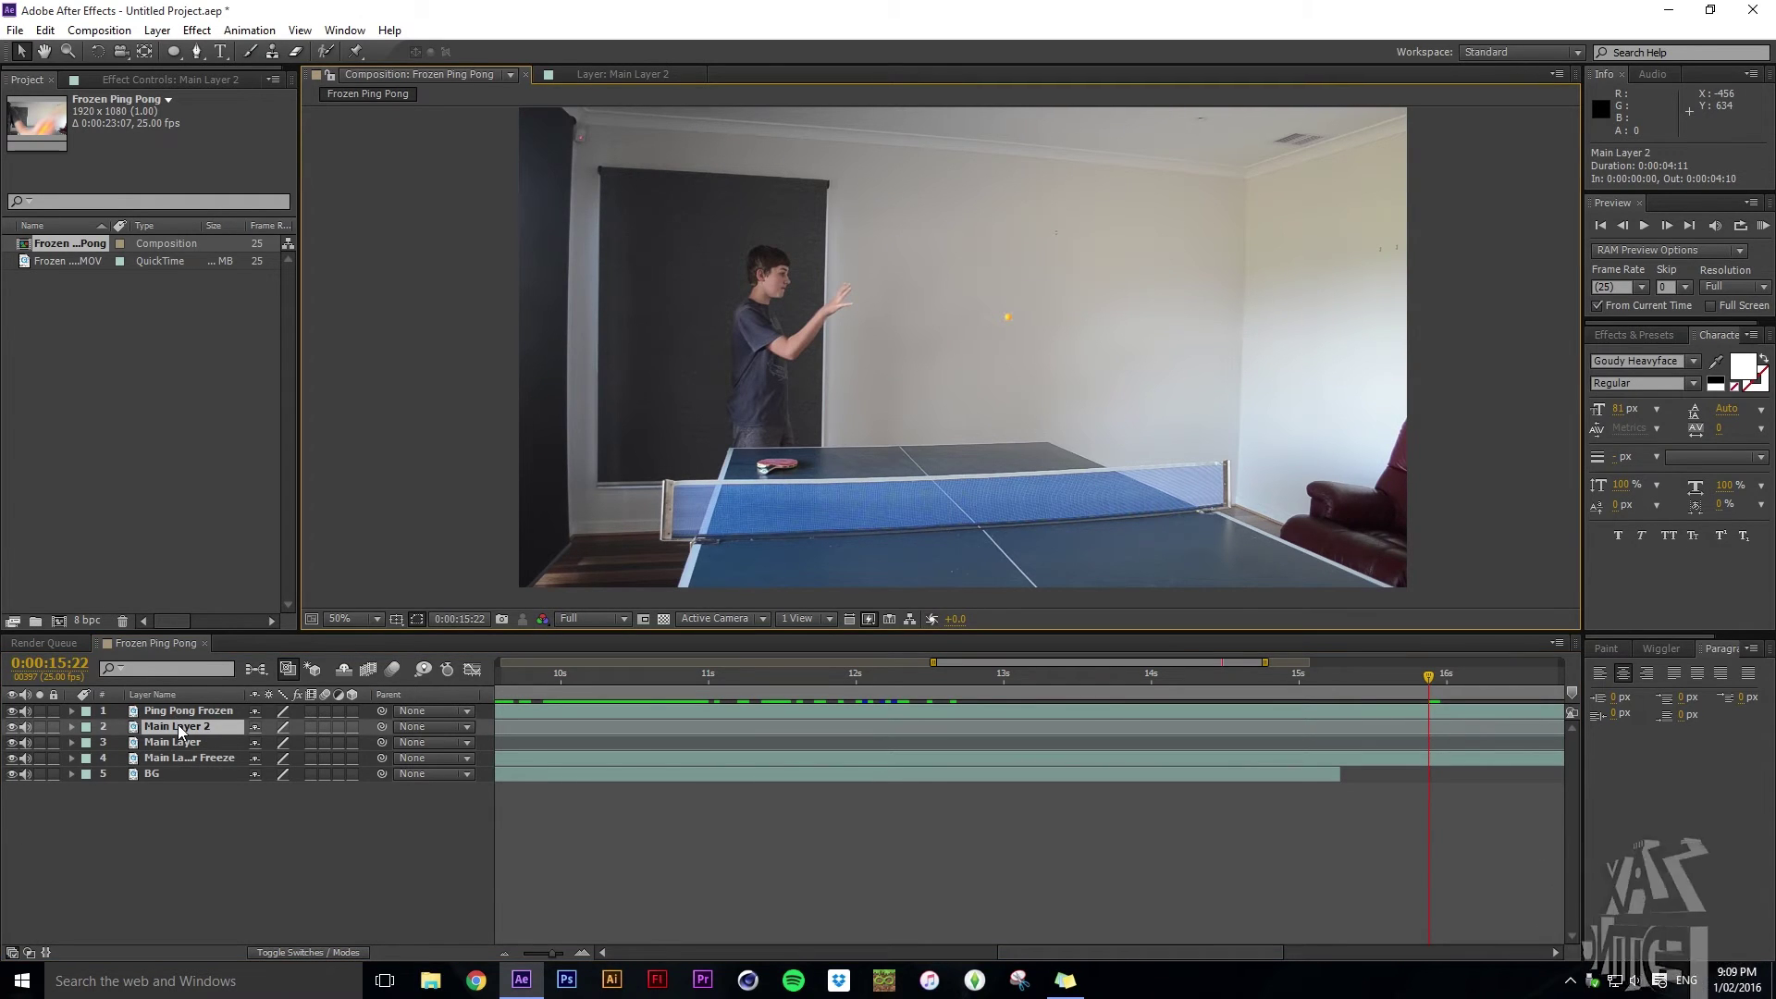
Try to rename the duplicated Main Layer as Ping Pong After Freeze
key(Return)
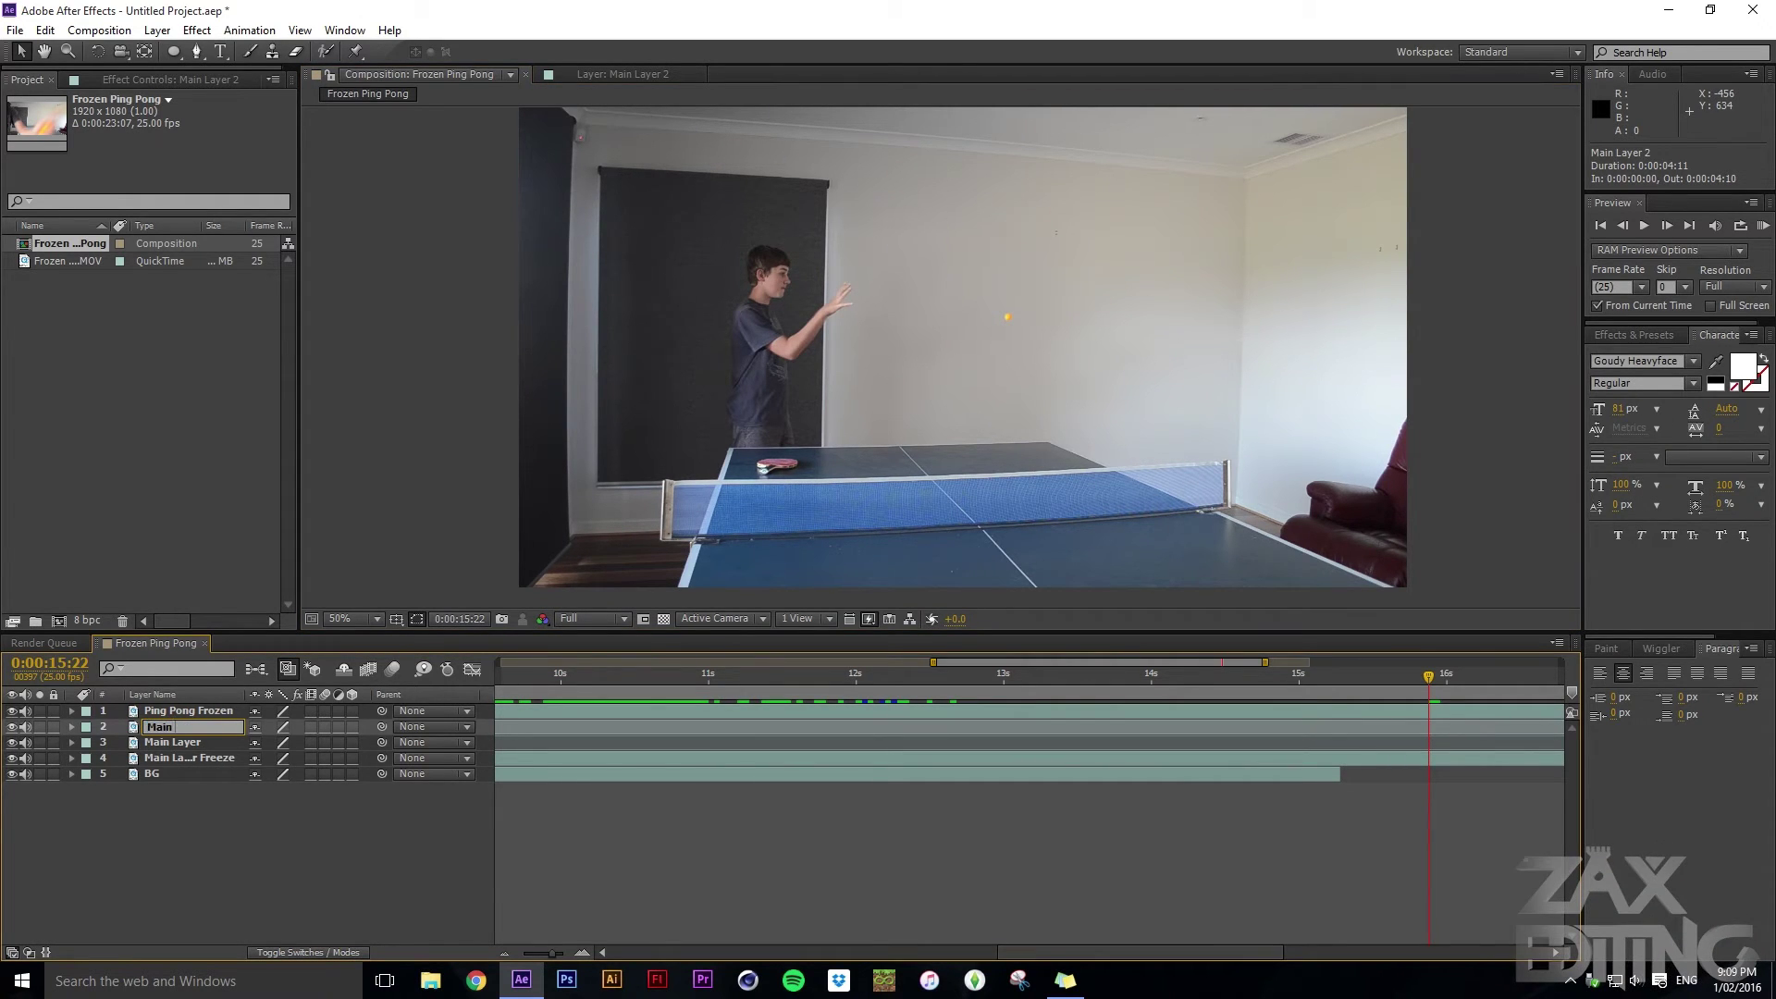
text(Ping Pong)
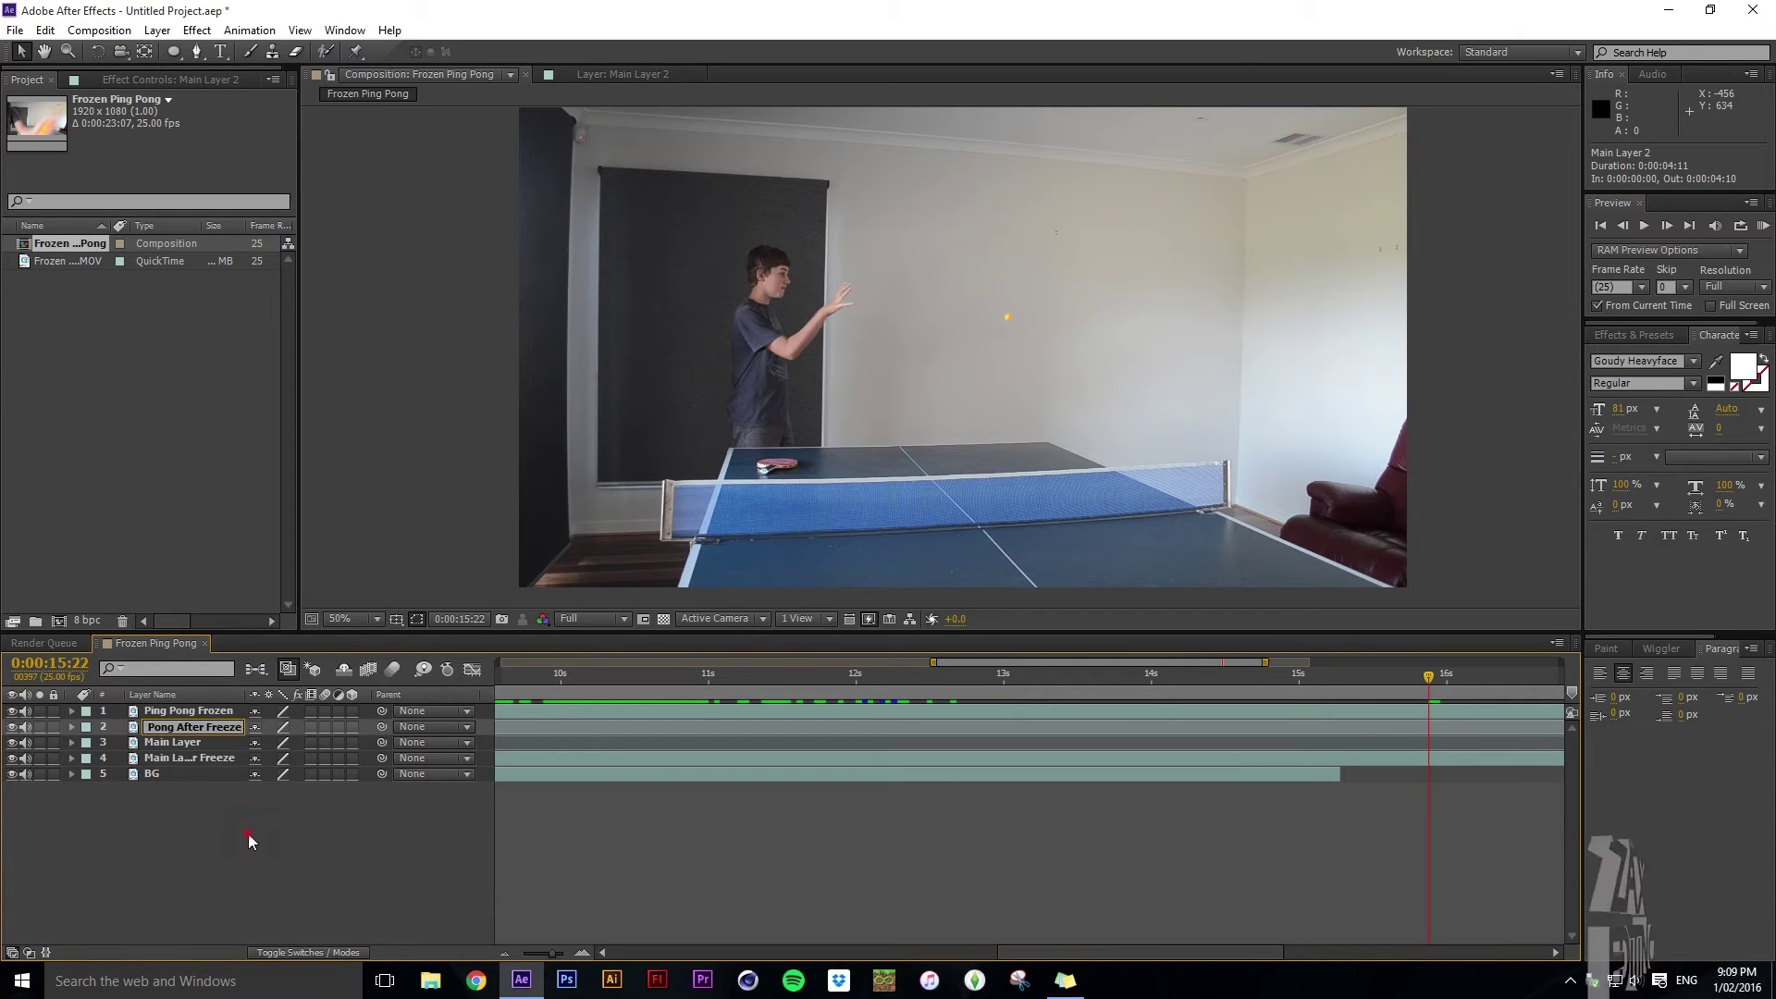
key(Escape)
key(ctrl+z)
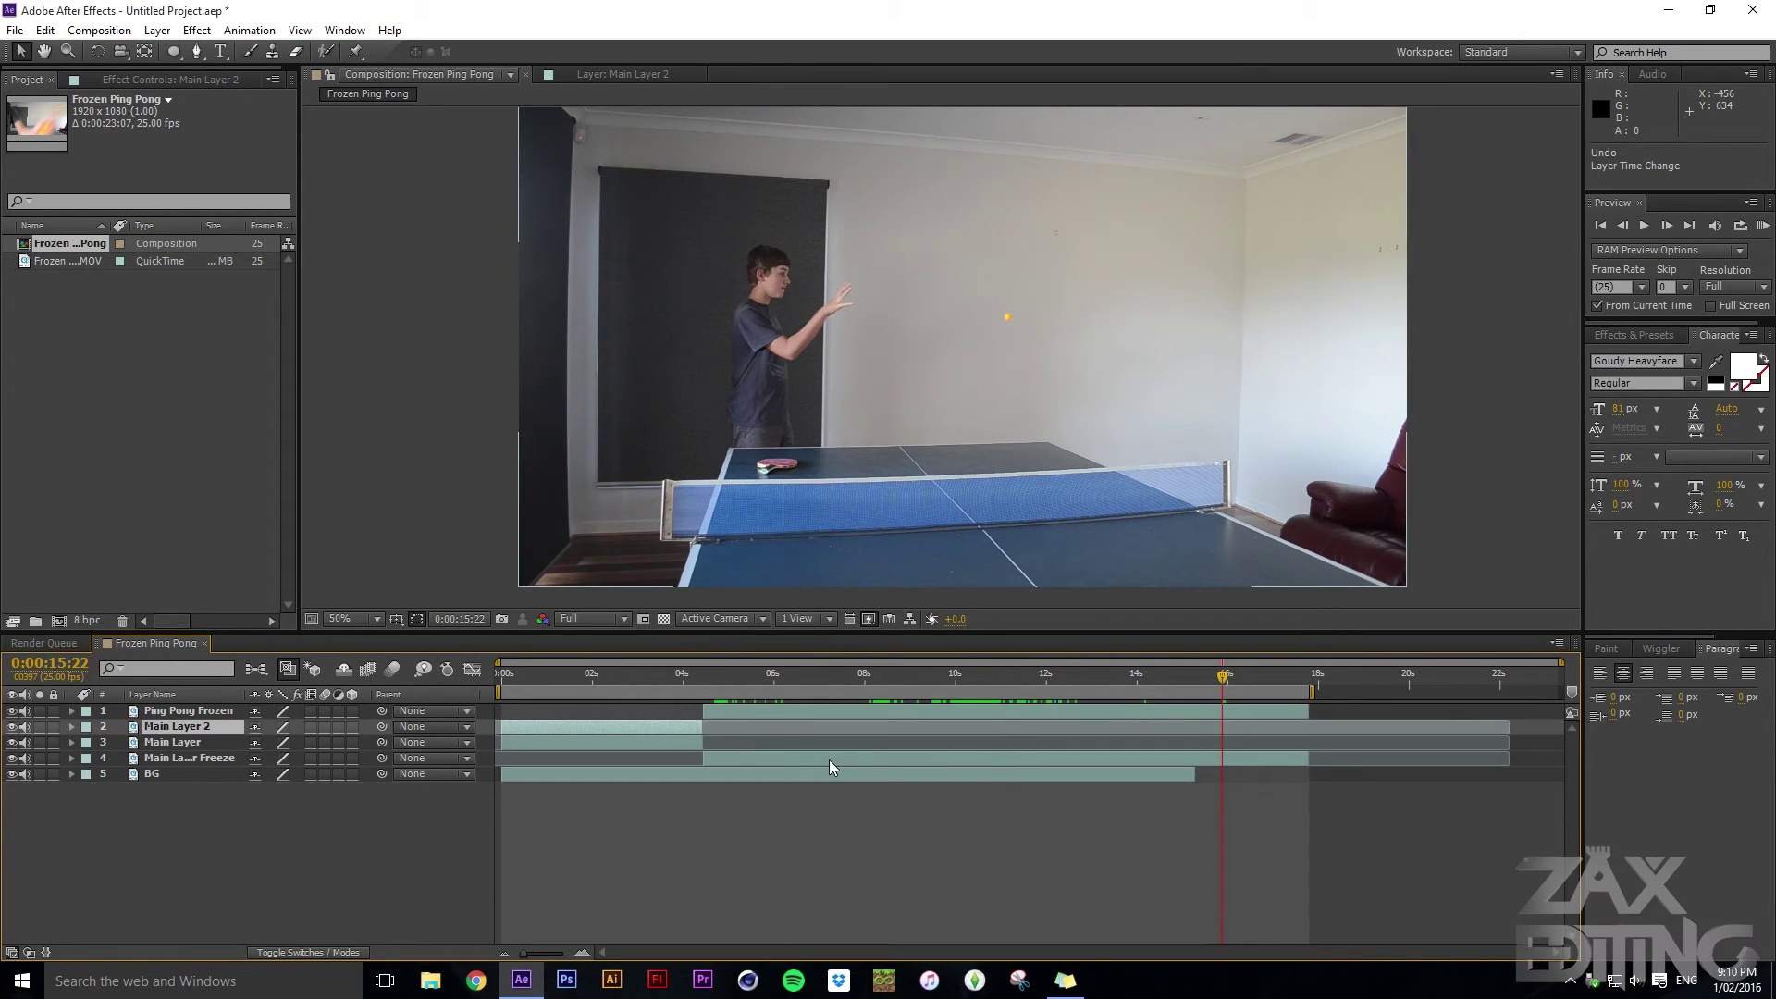
Slide Main Layer 2 in time to end just before 0:00:15:22, and extend its out point to 0:00:16:03
key(bracketright)
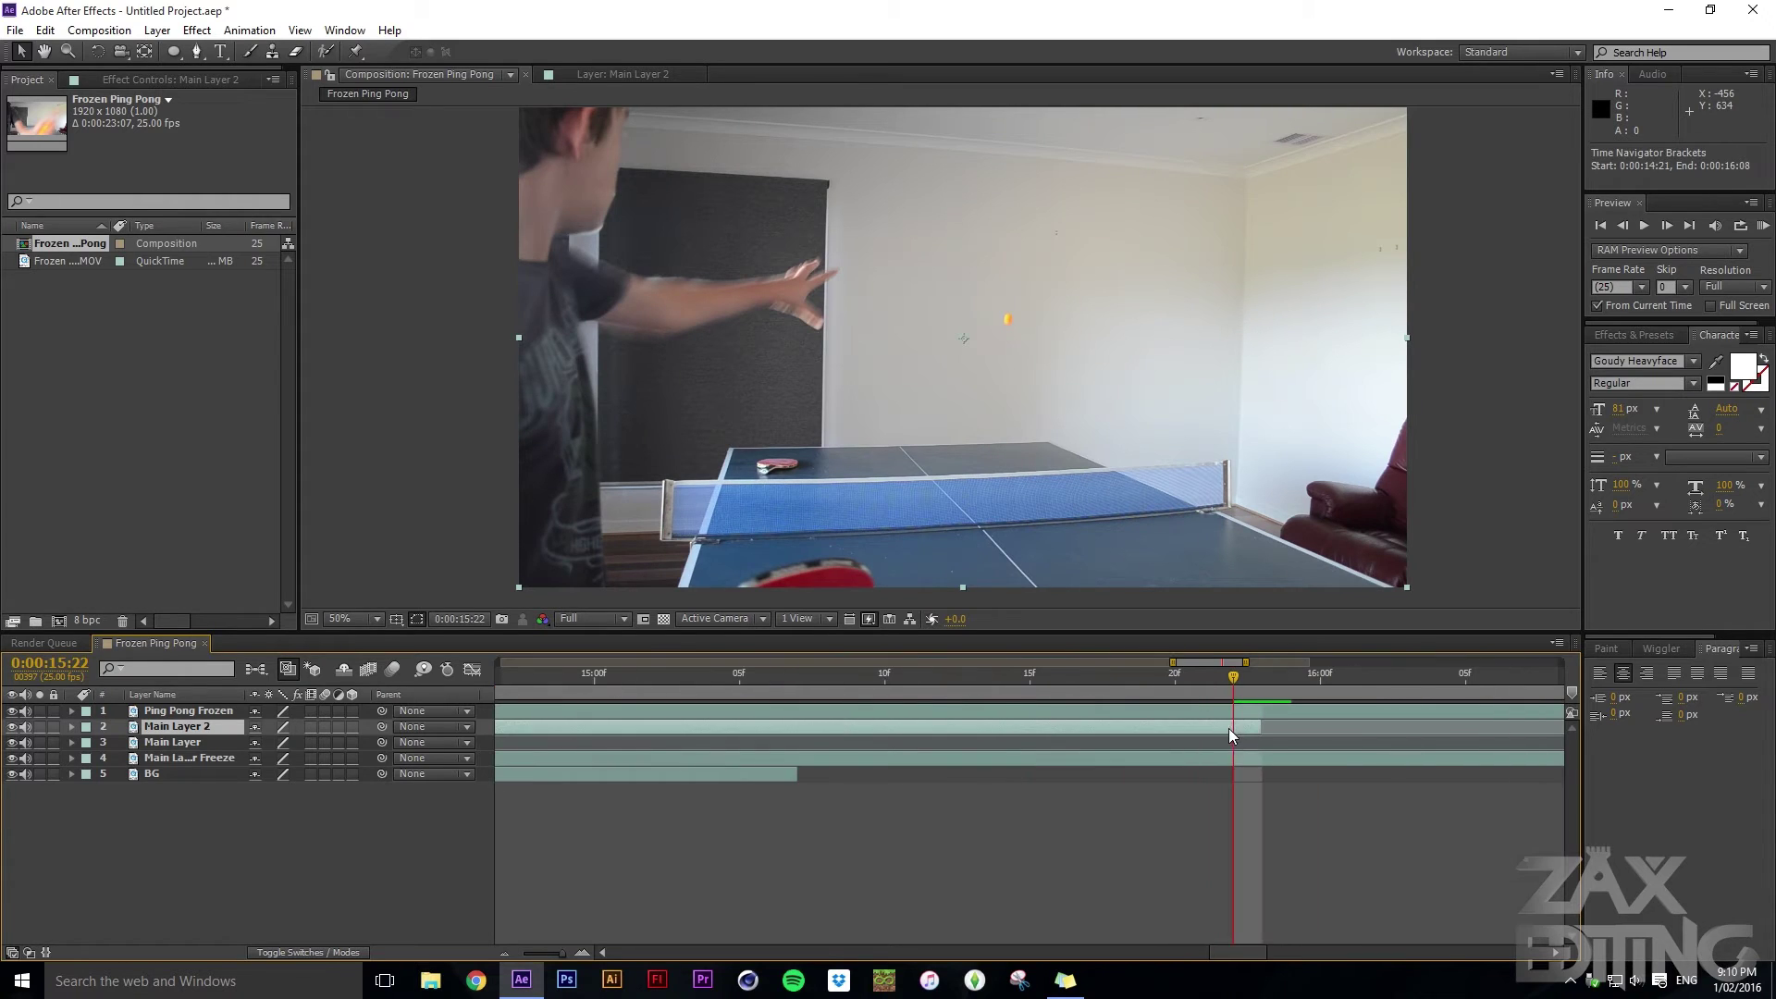
key(semicolon)
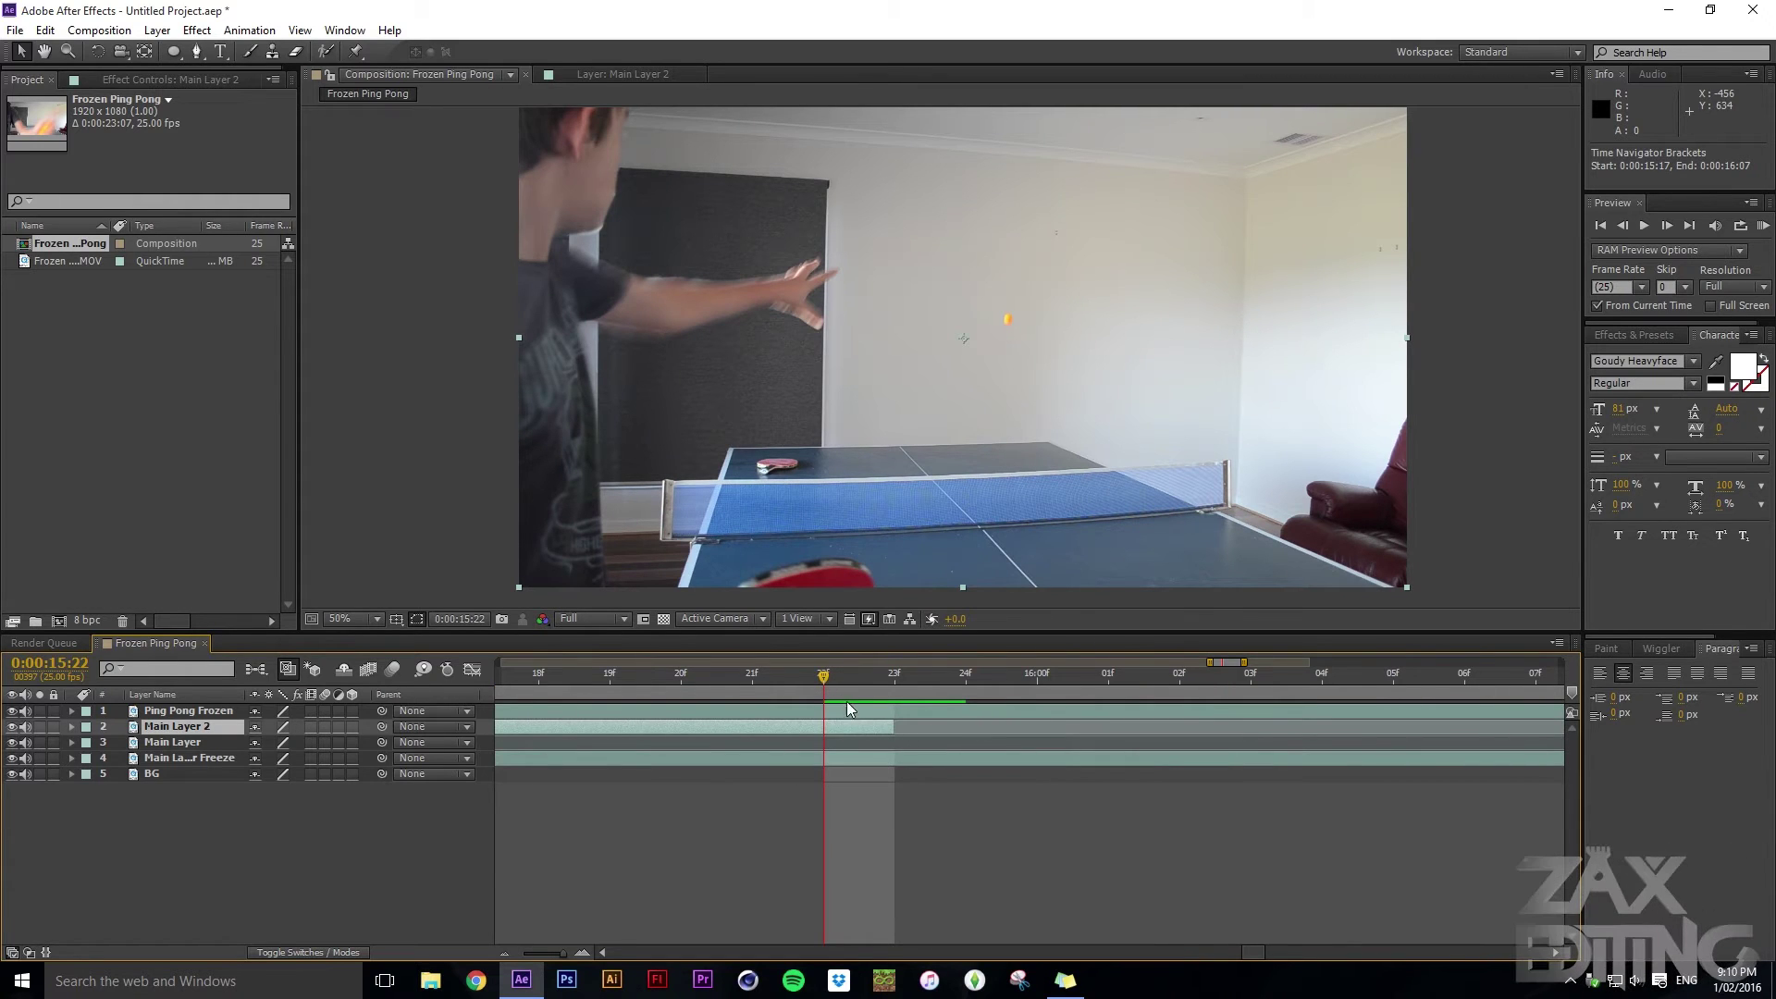
click(894, 839)
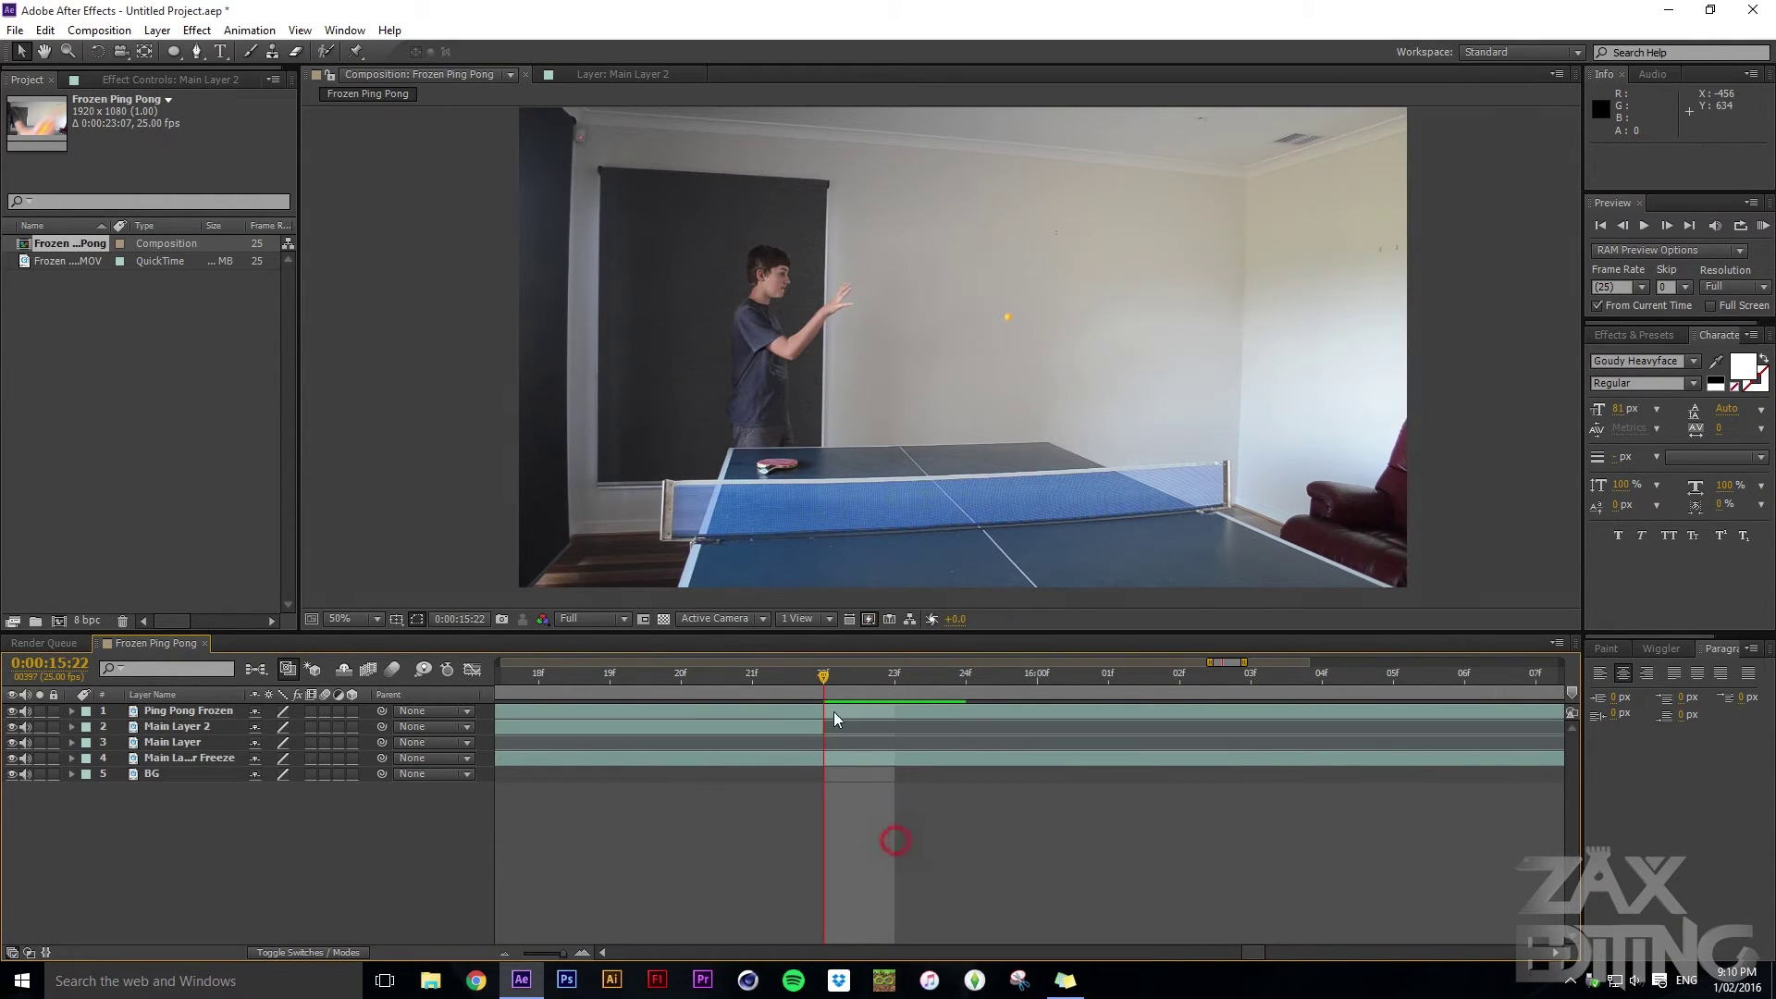
click(864, 681)
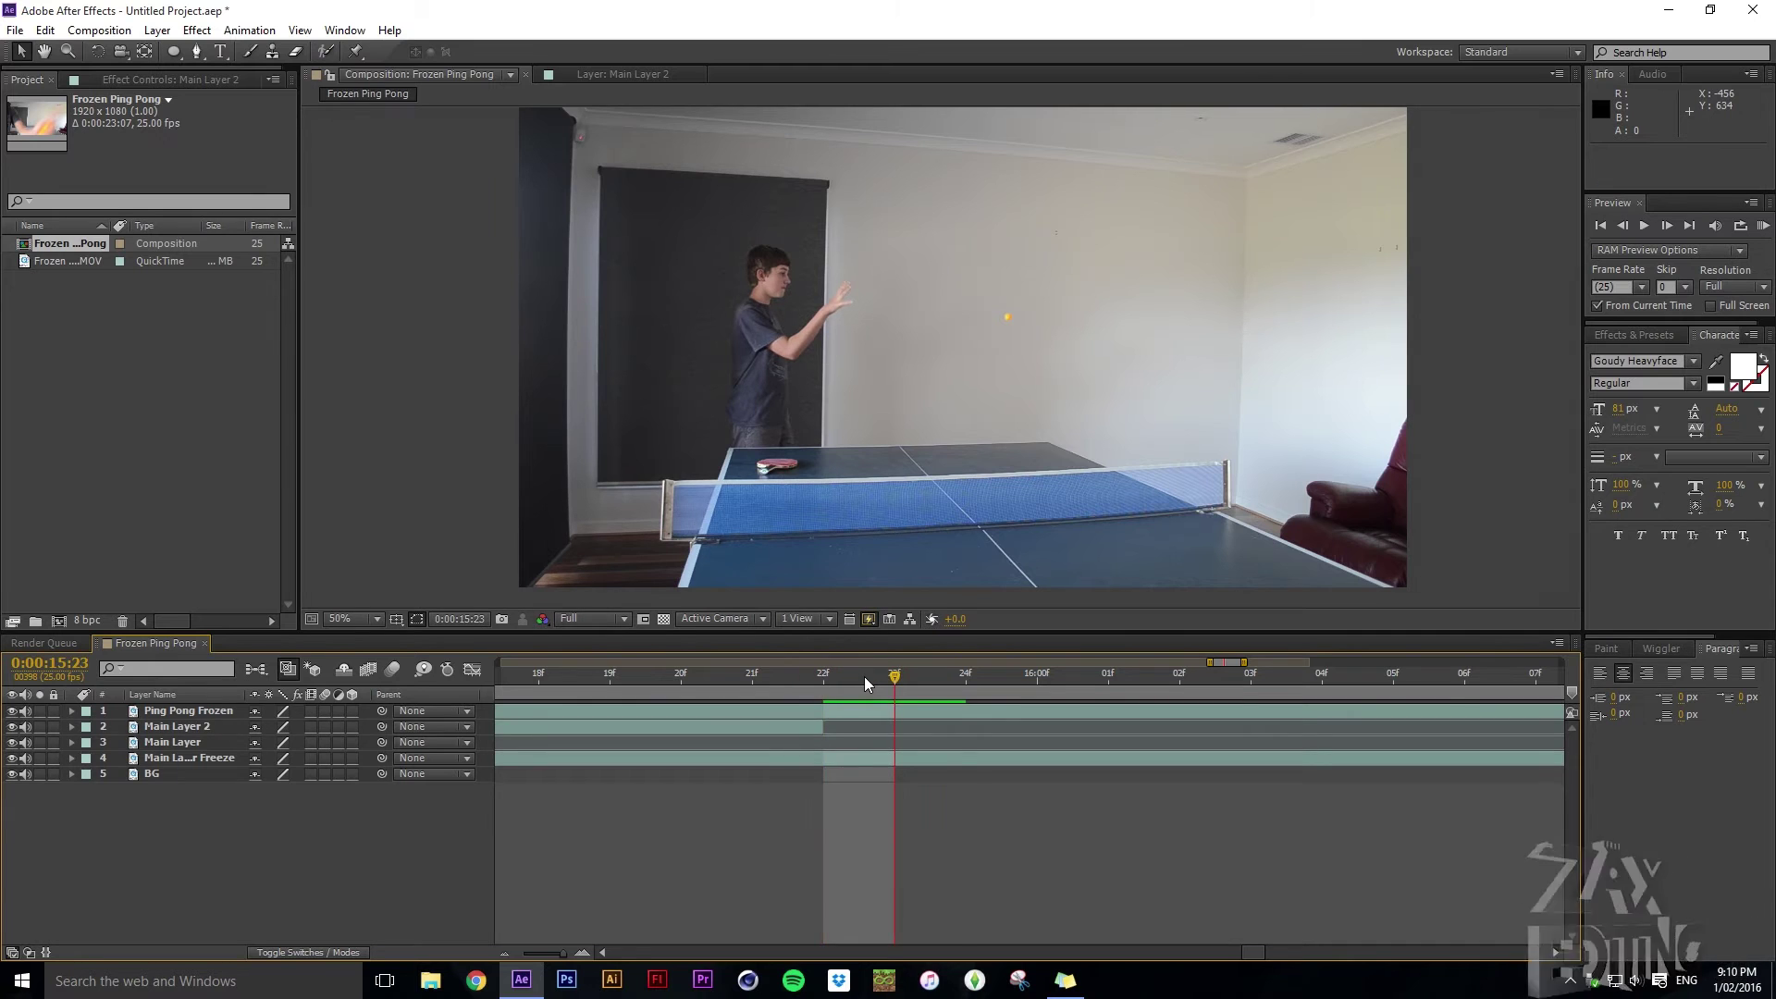
click(820, 725)
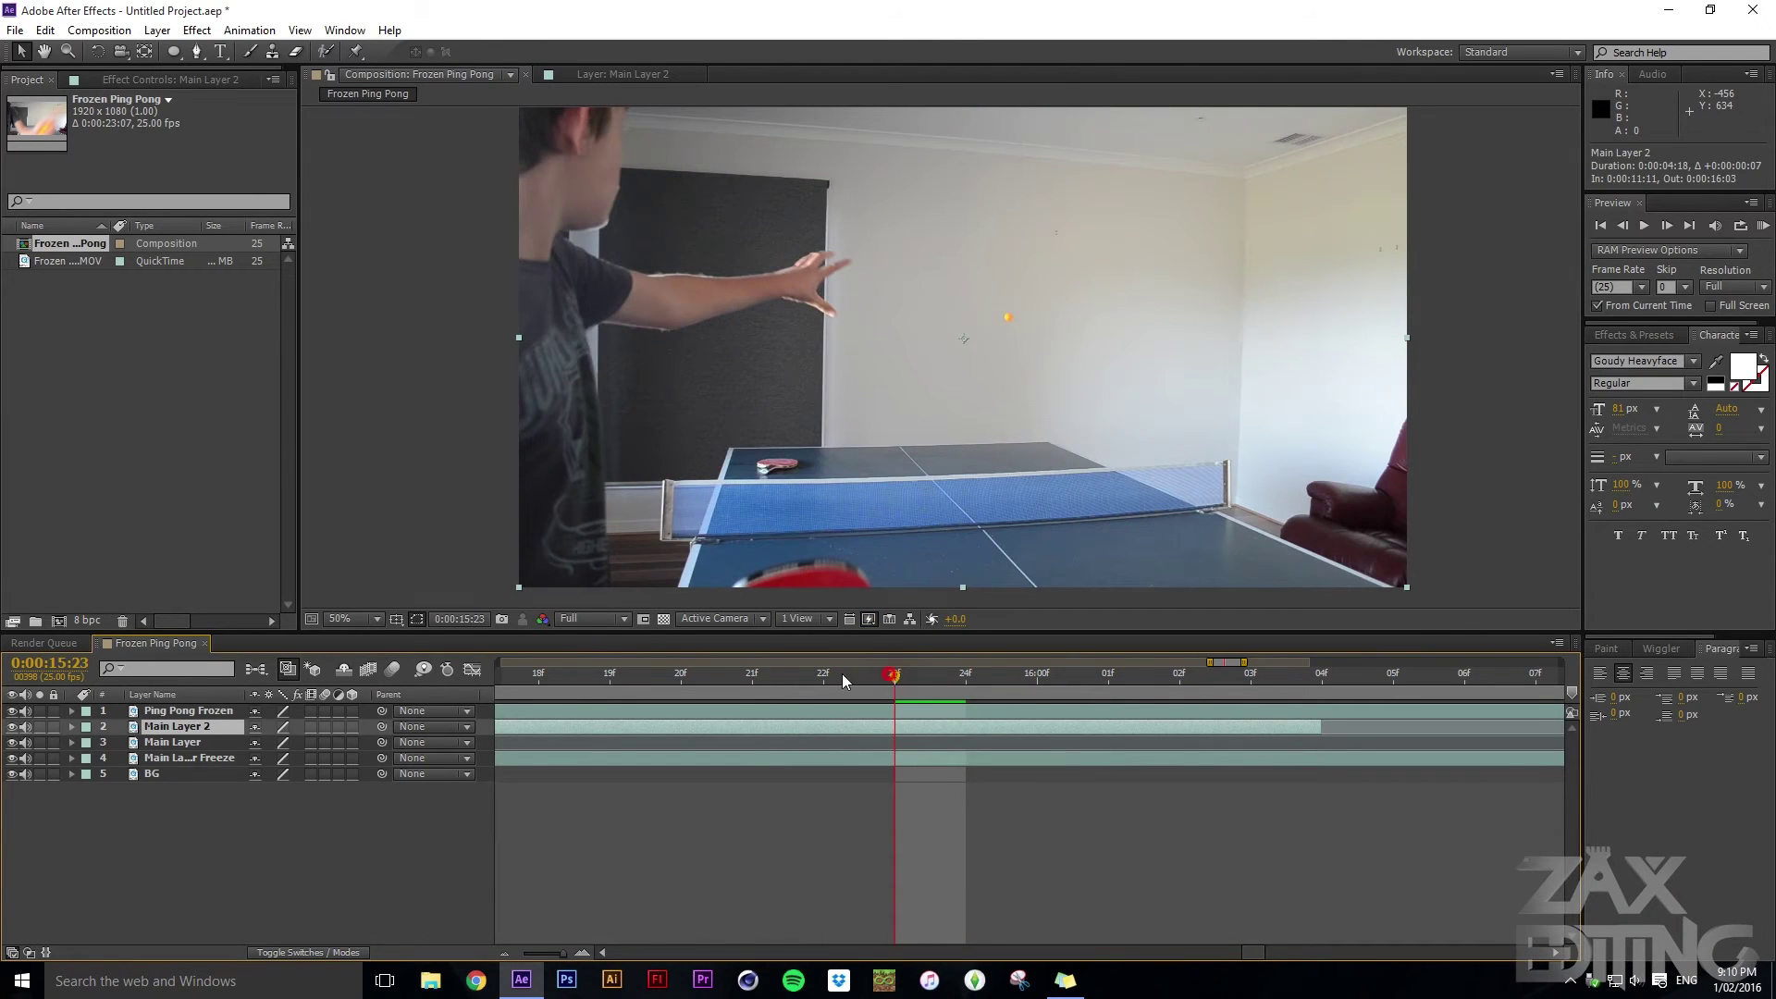
Move Main Layer 2 below the After Freeze layer in the stack, and check the frames from 0:00:15:20
drag(894, 676, 687, 658)
click(181, 729)
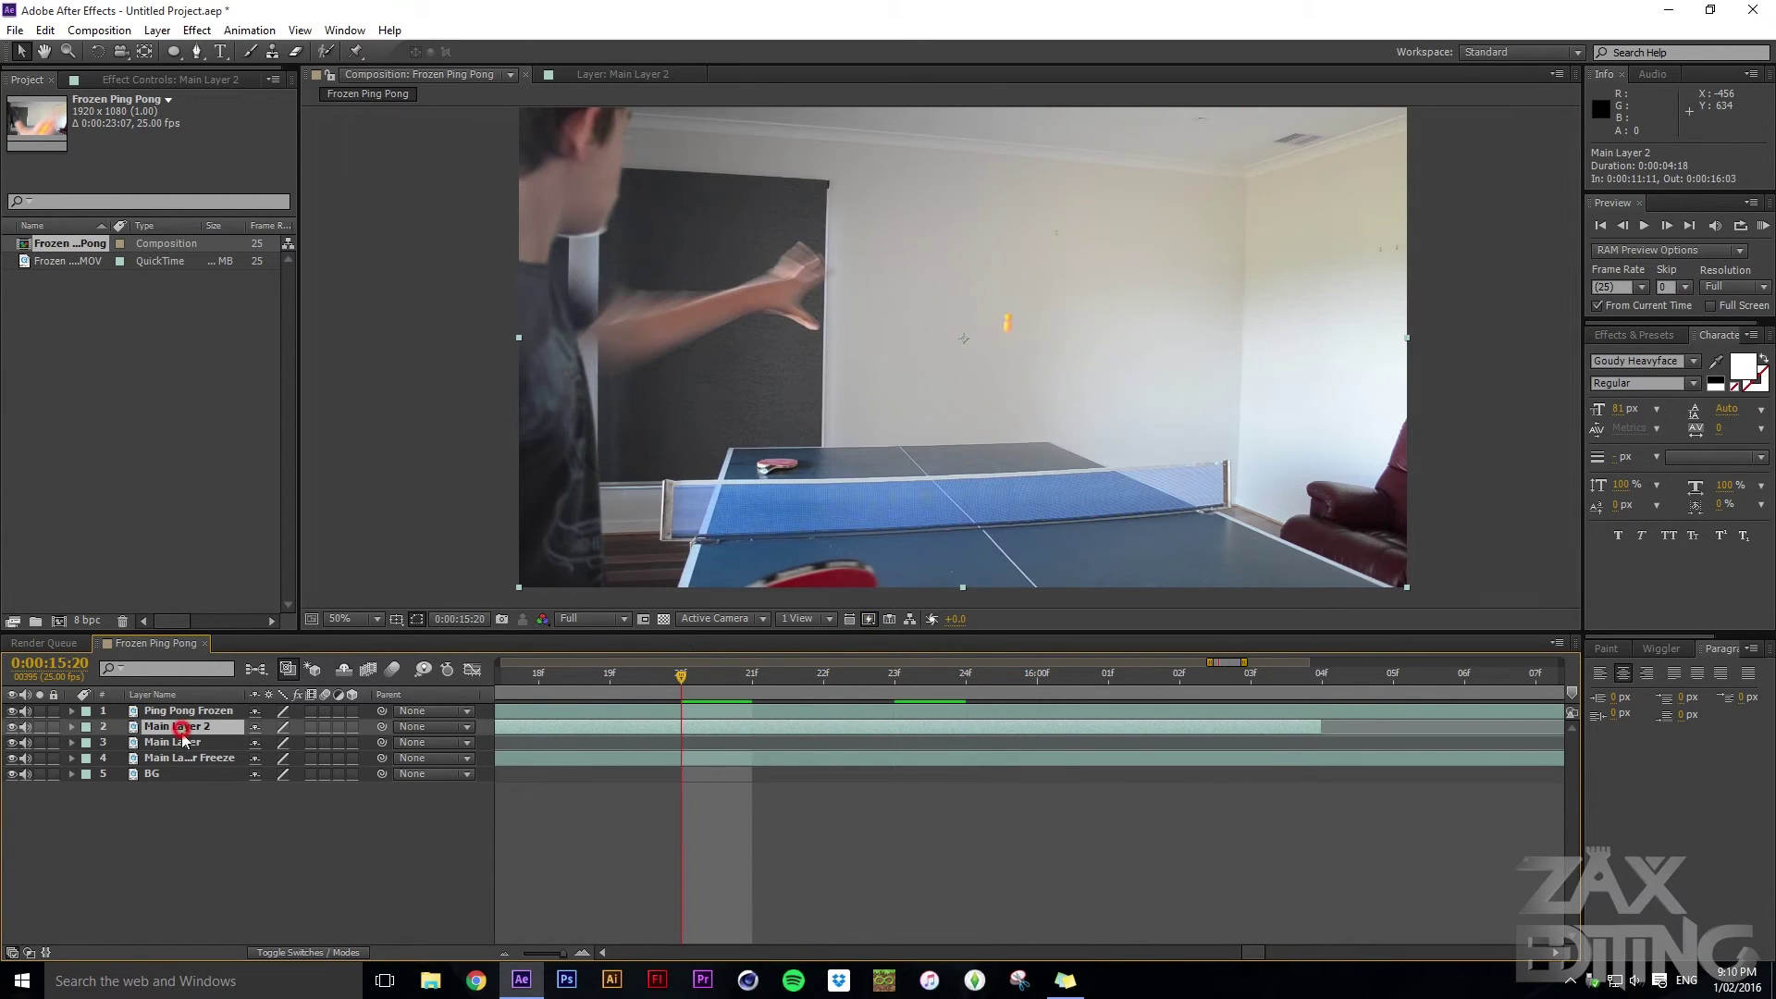
drag(182, 764, 188, 769)
drag(682, 676, 855, 682)
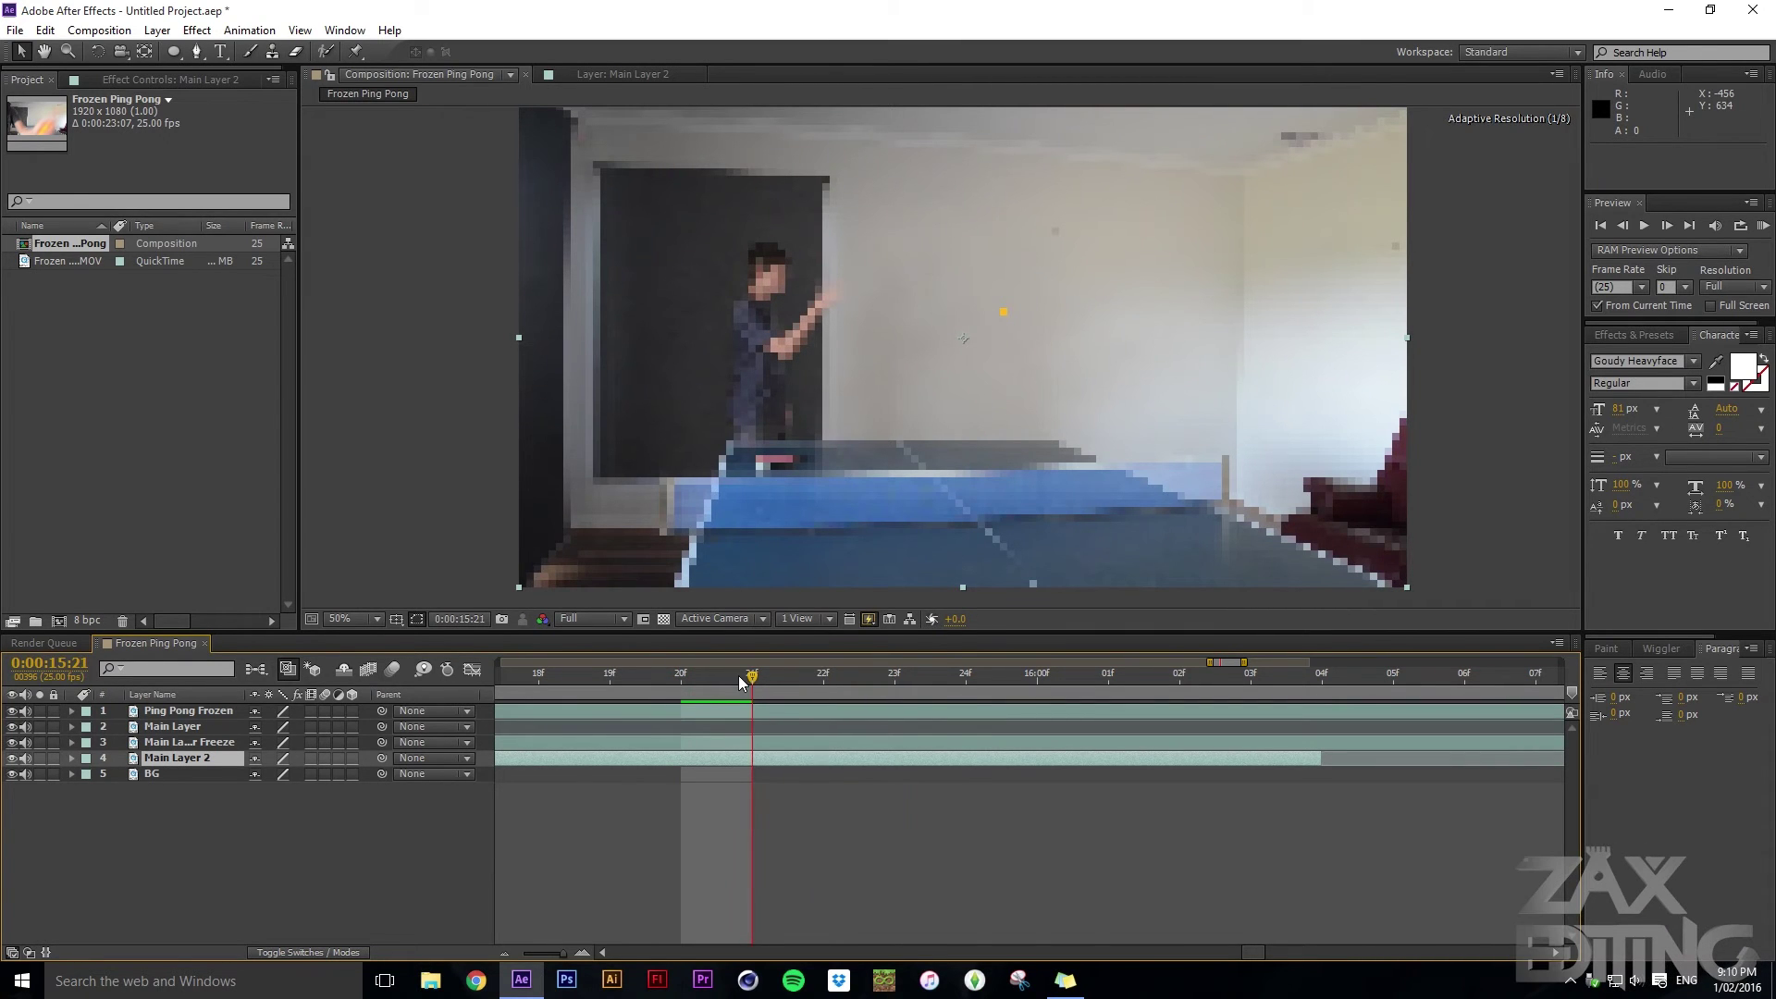
Reveal the After Freeze layer's Mask Path, go to 0:00:15:22 and select the layer's mask
click(173, 743)
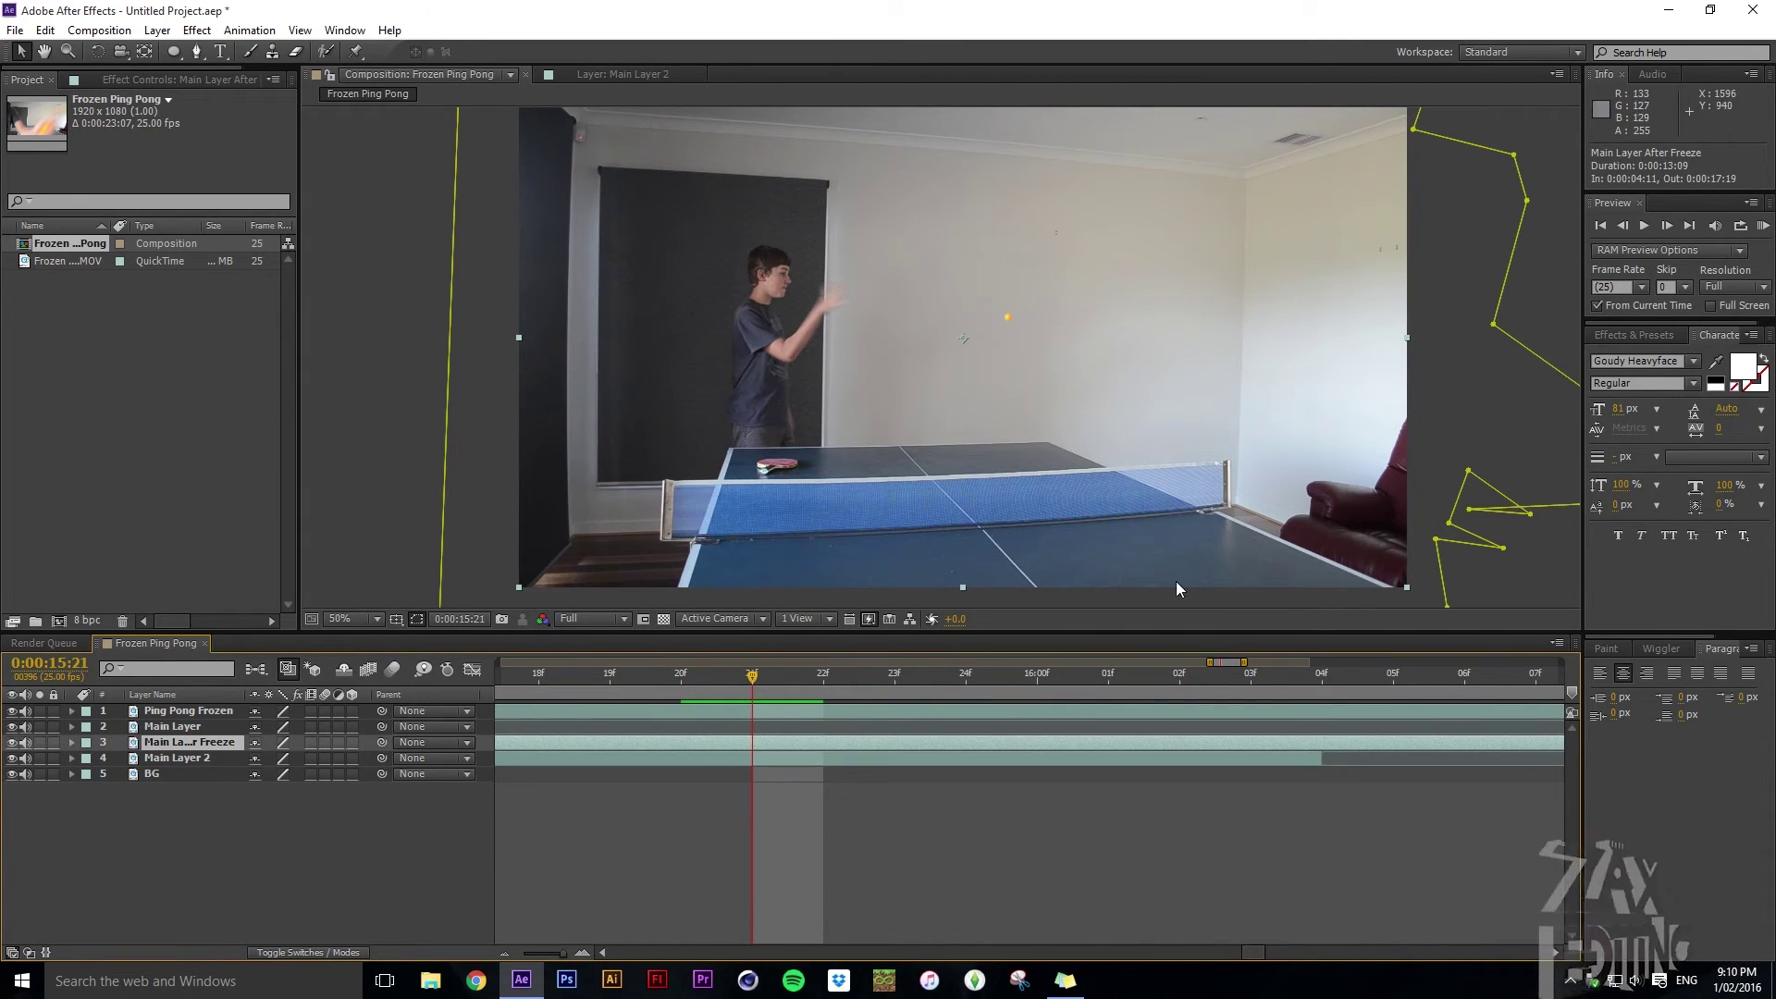
key(m)
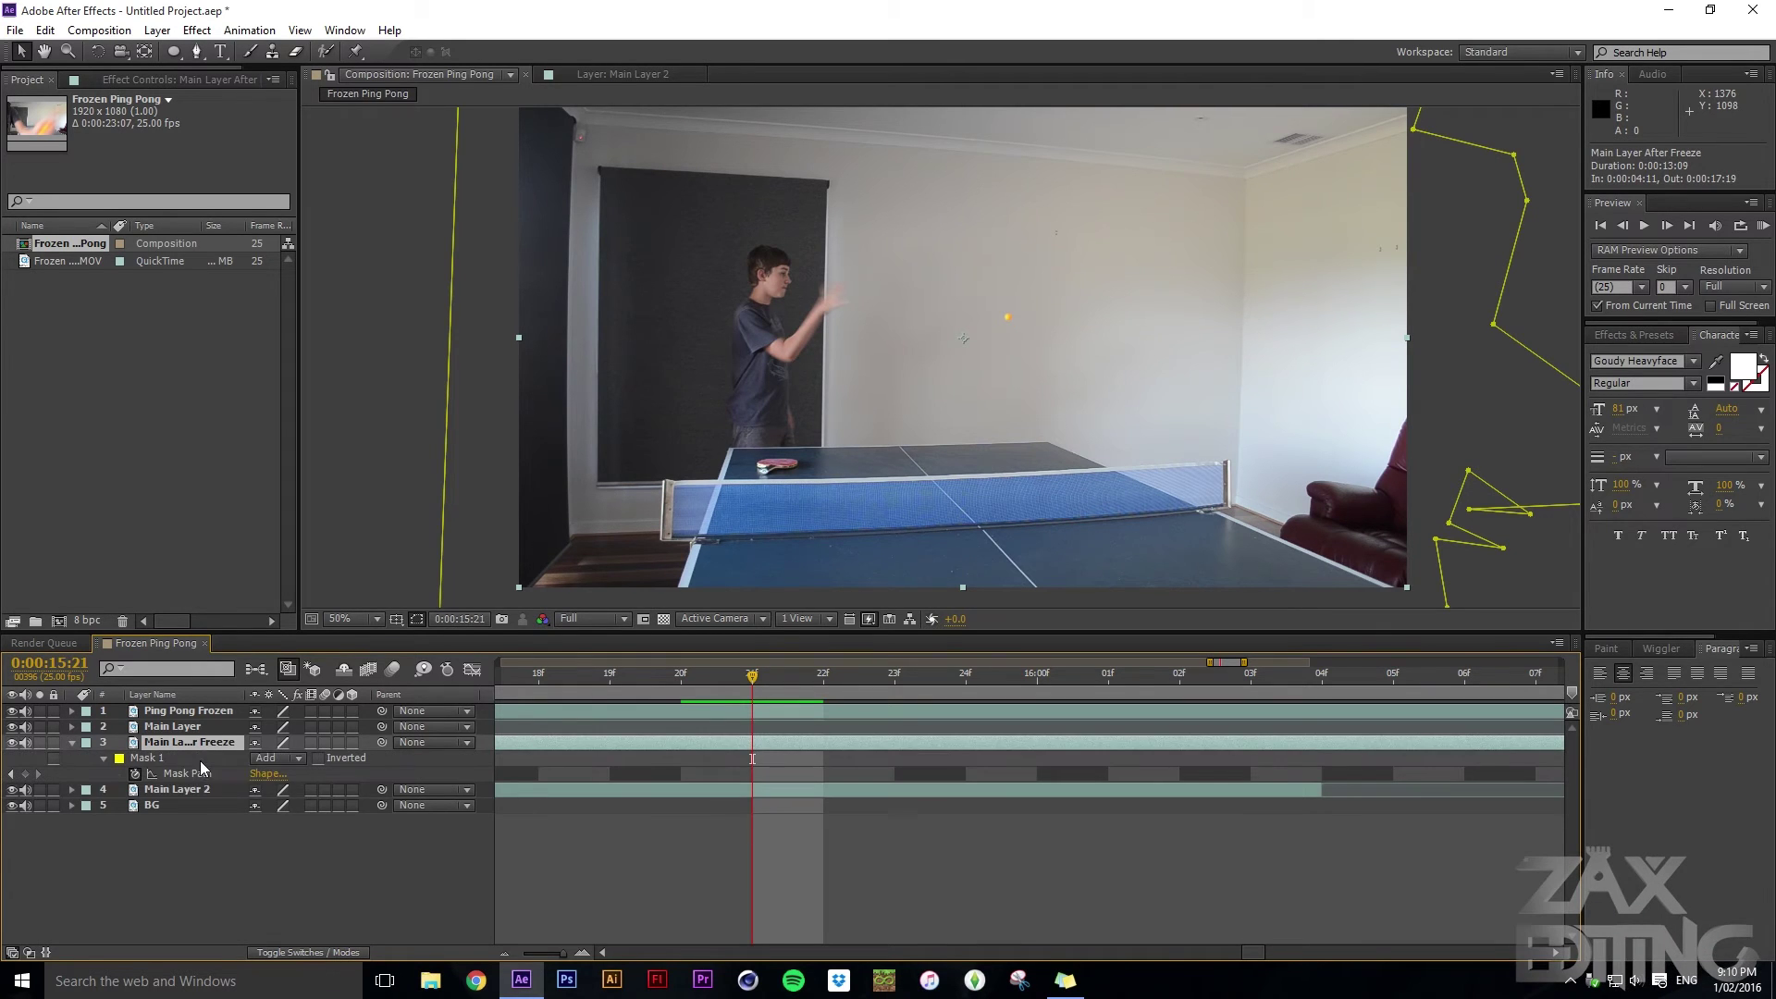
key(Page_Down)
key(ctrl+Down)
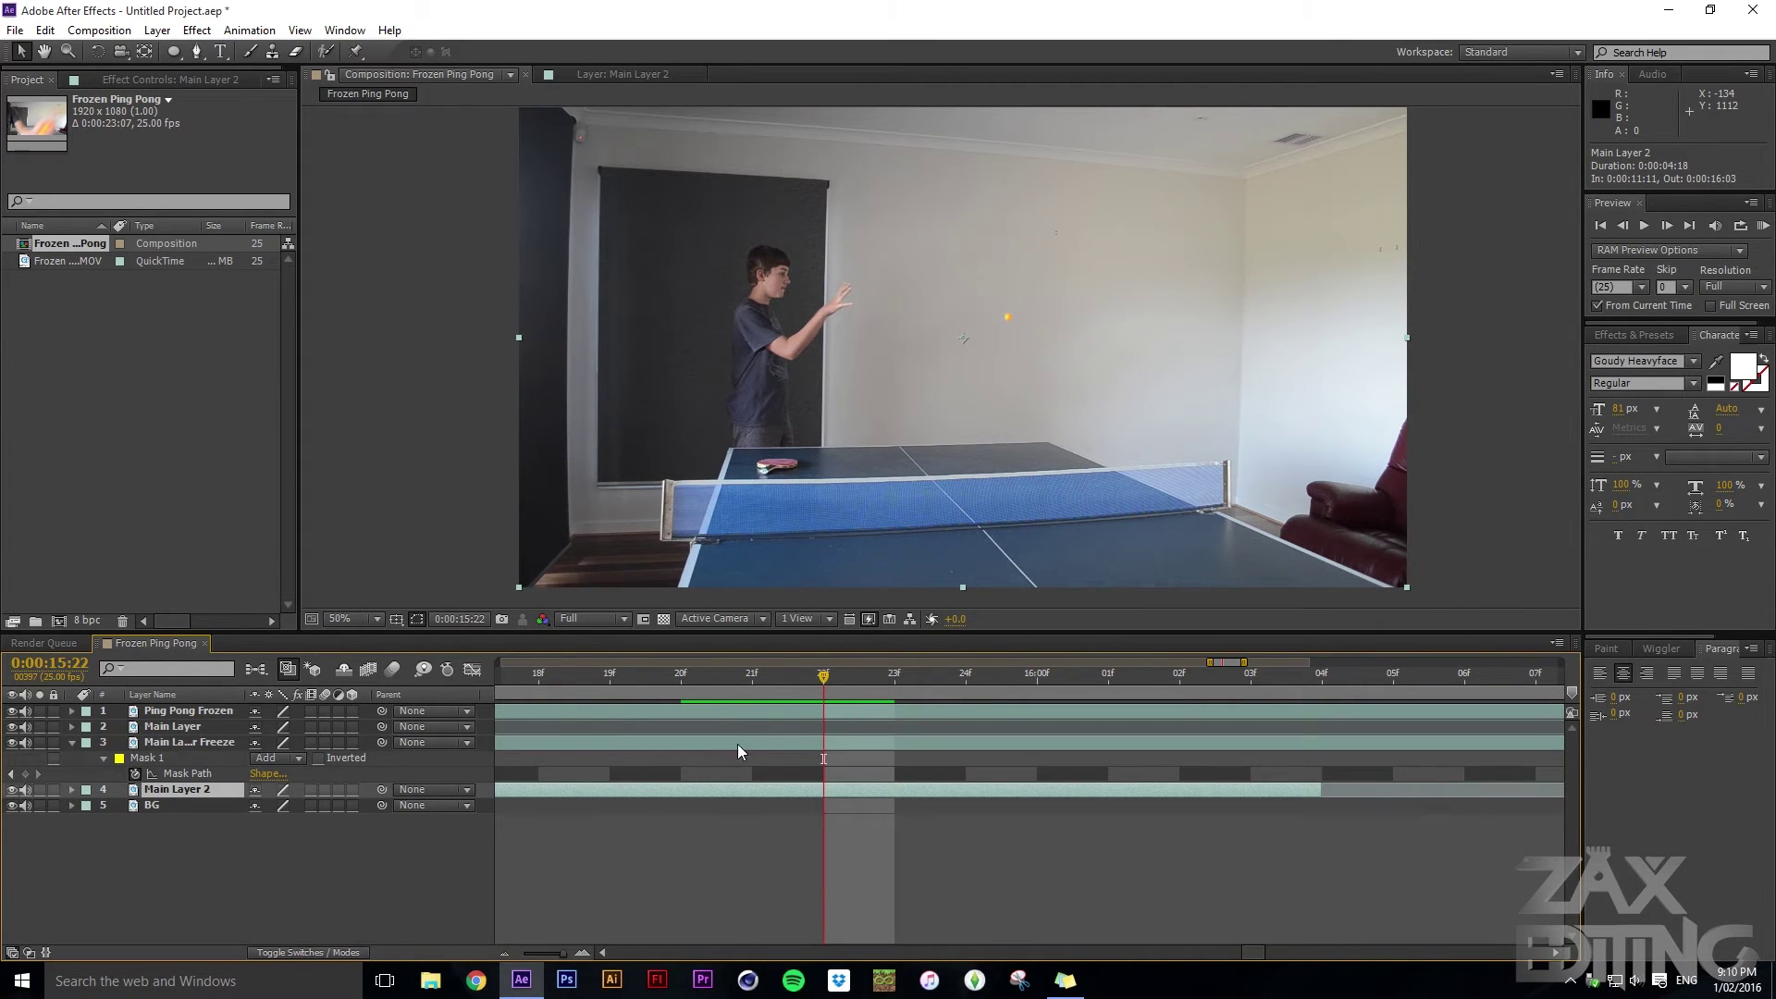
click(190, 742)
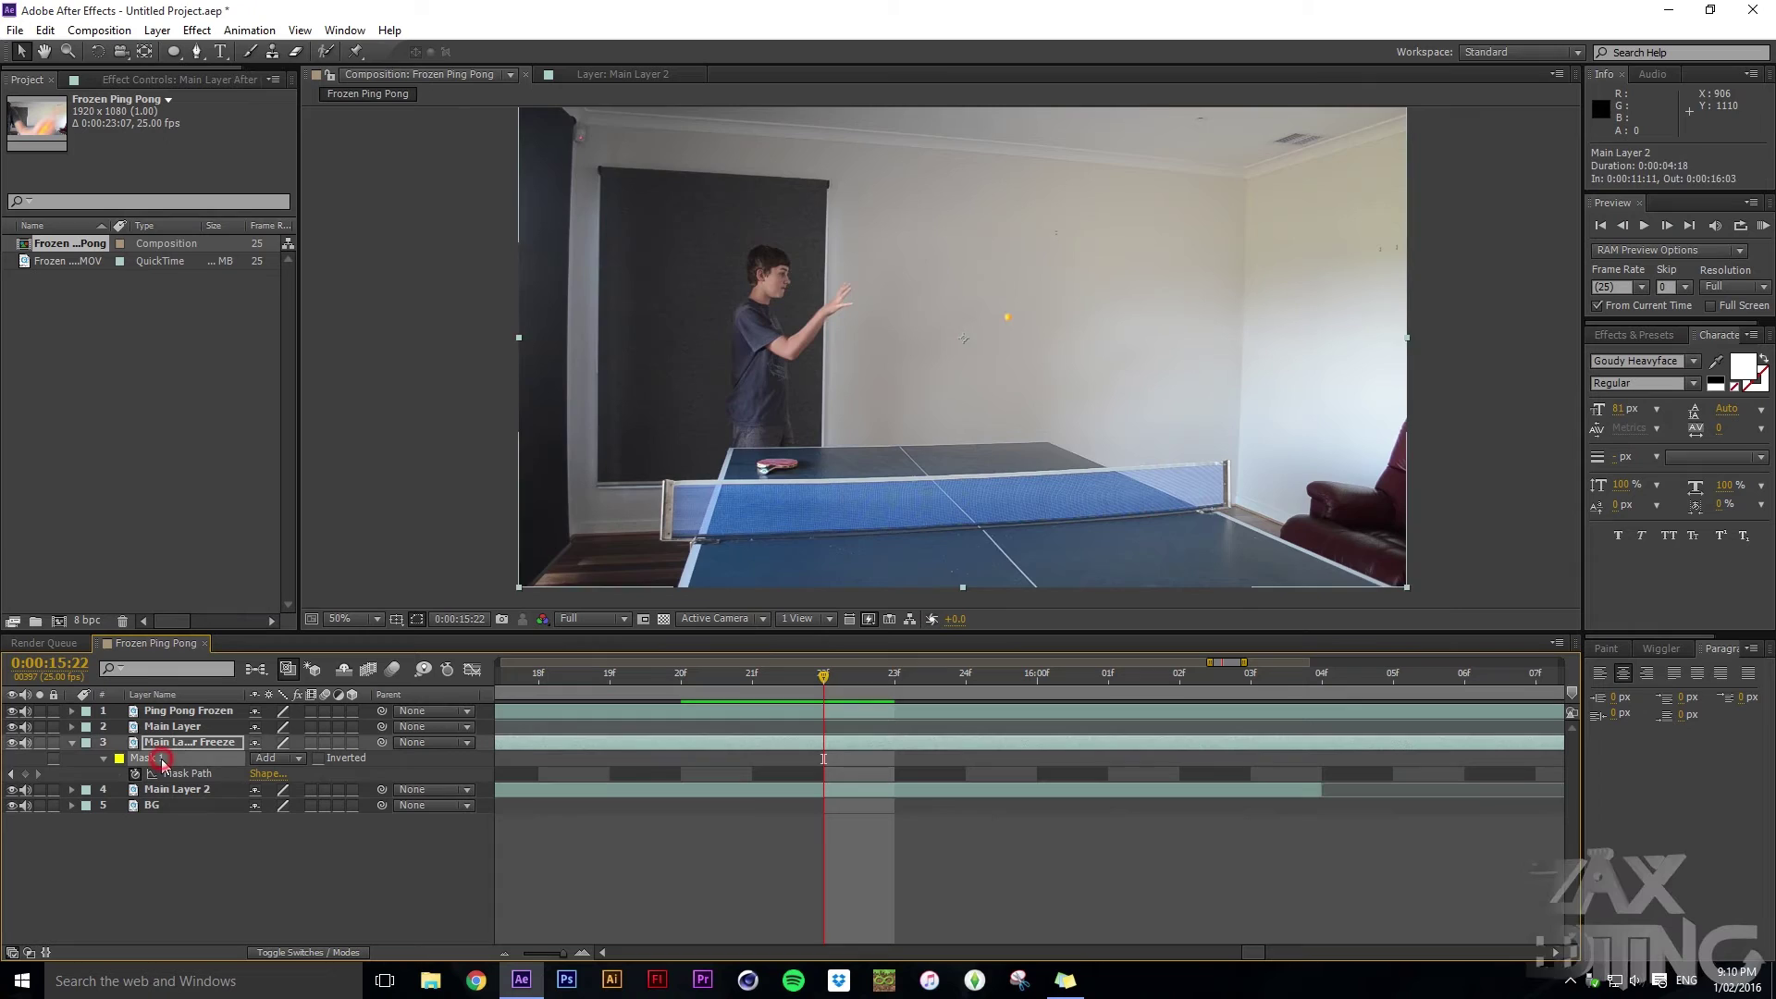
Copy the After Freeze layer's Mask Path keyframe at 0:00:10:21
scroll(1100, 445, down, 2)
scroll(1330, 492, up, 2)
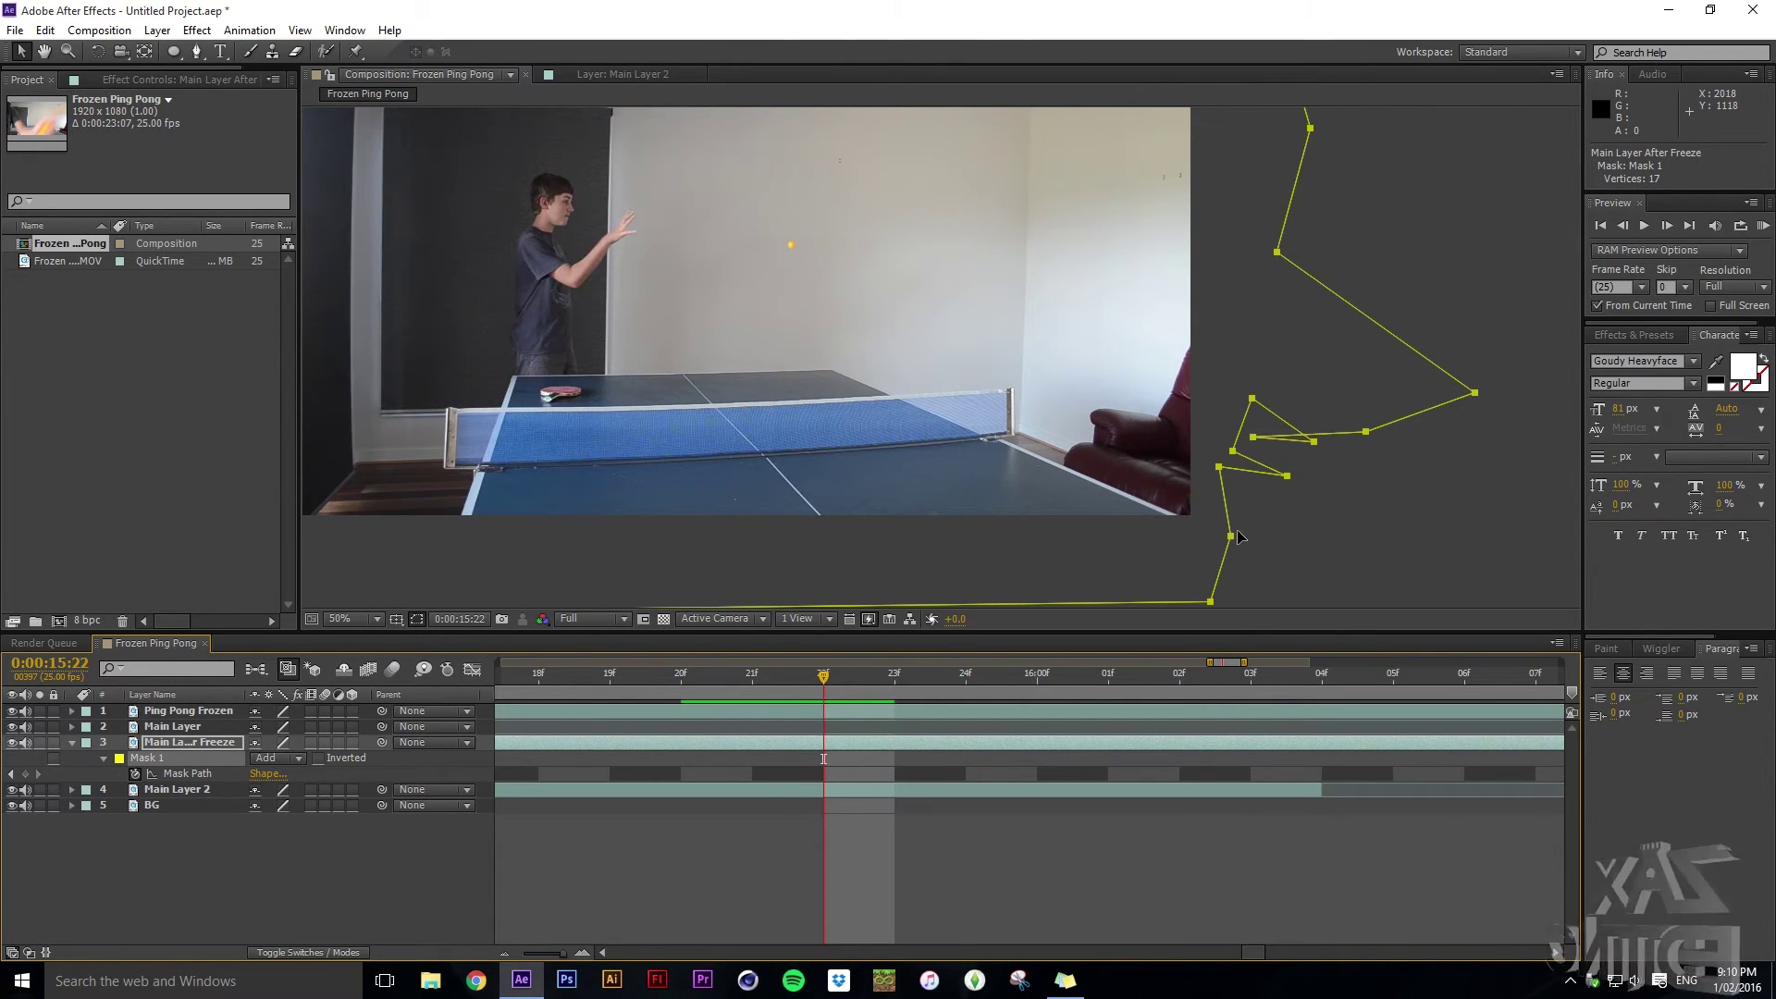
scroll(1242, 534, up, 2)
drag(566, 956, 541, 958)
scroll(651, 785, up, 5)
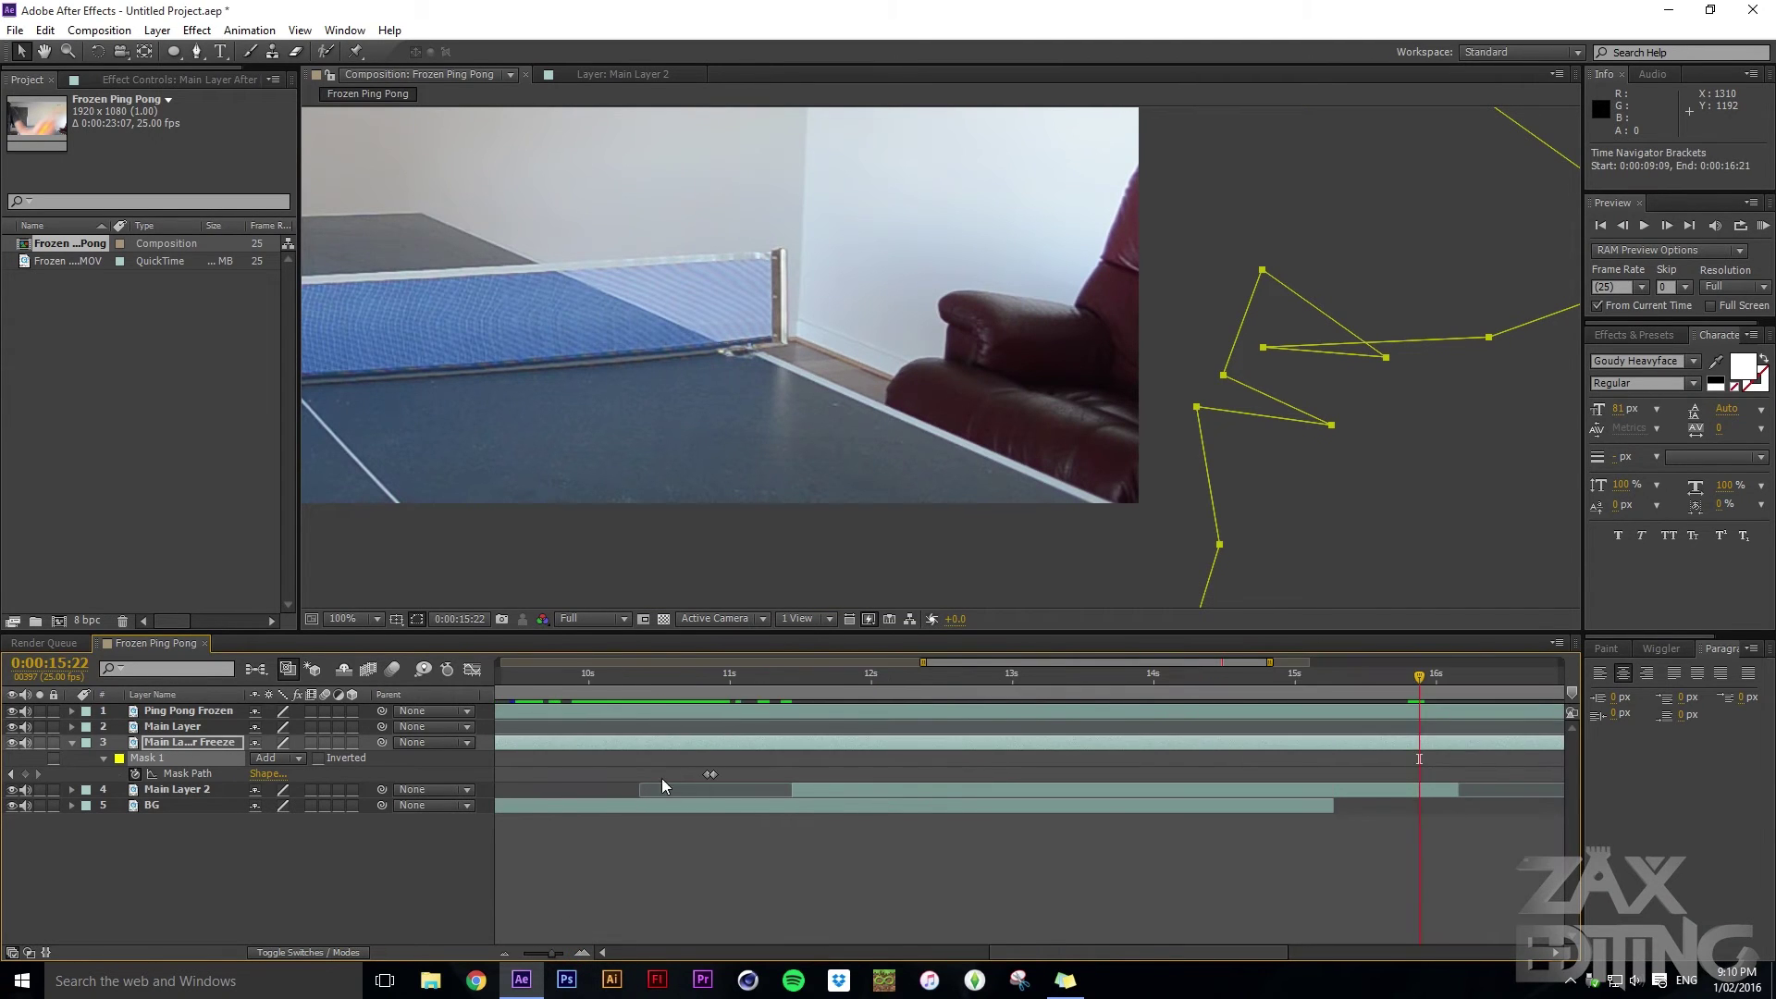
click(820, 775)
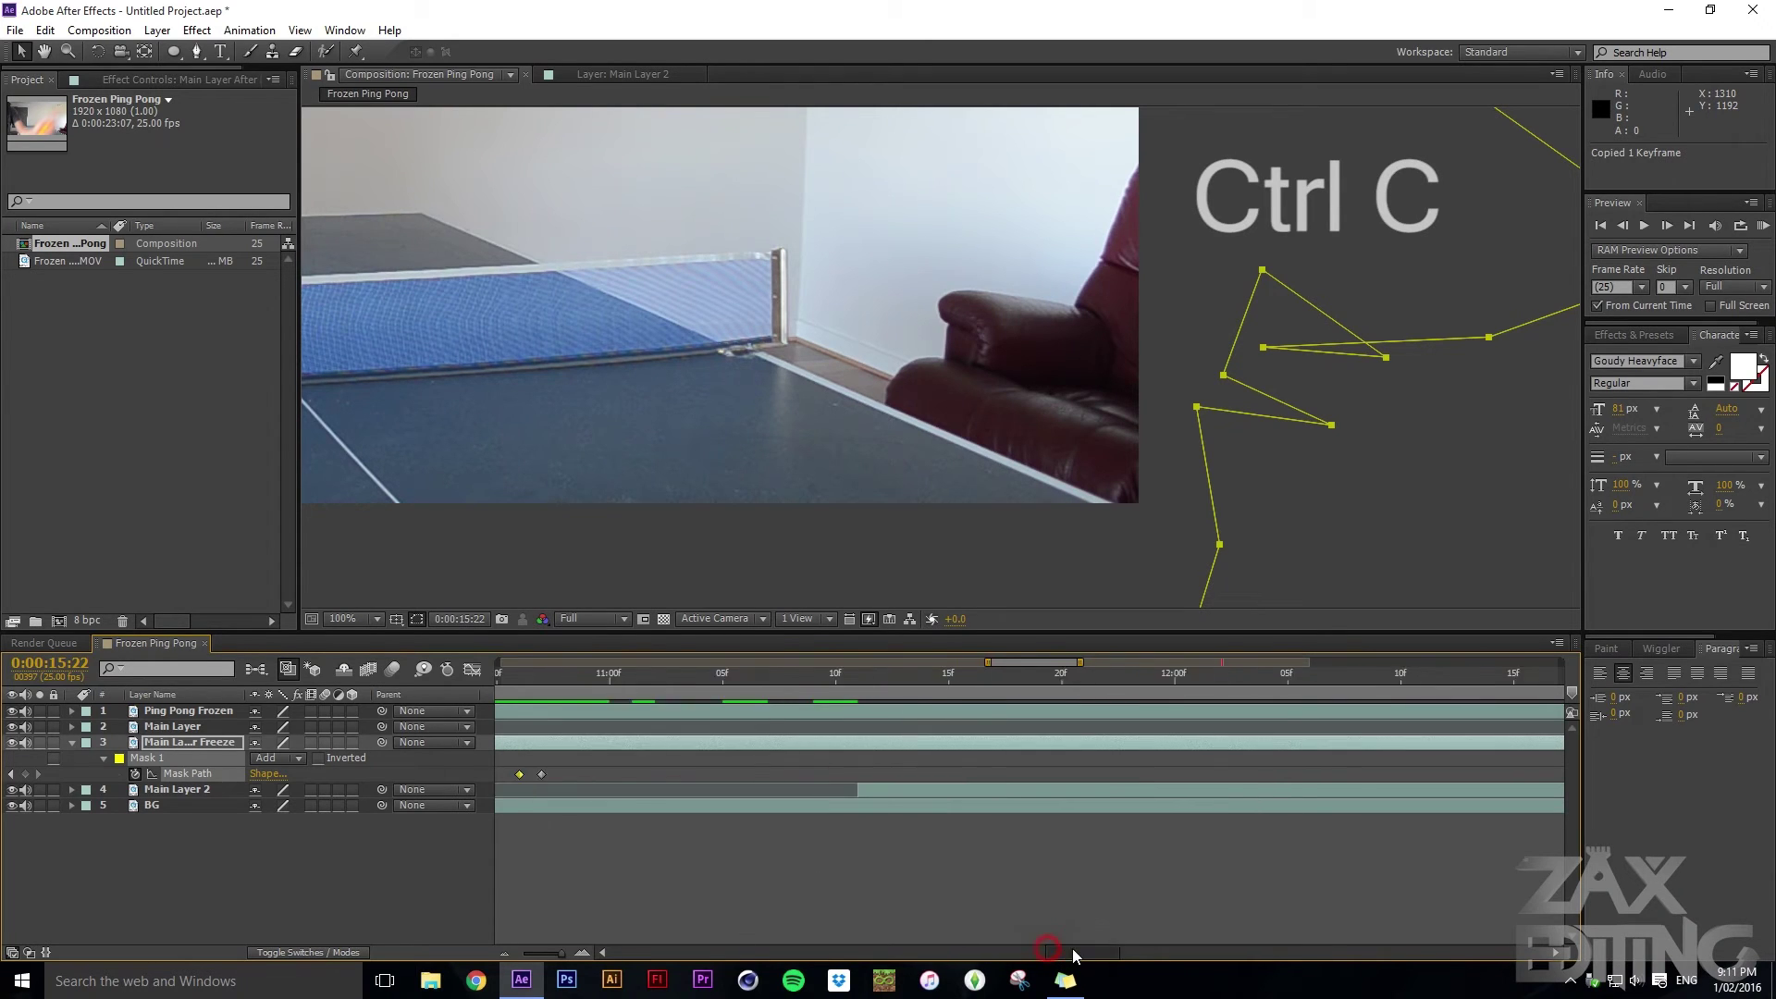
Paste the copied Mask Path keyframe onto the After Freeze layer at 0:00:15:22
drag(1163, 950, 1230, 951)
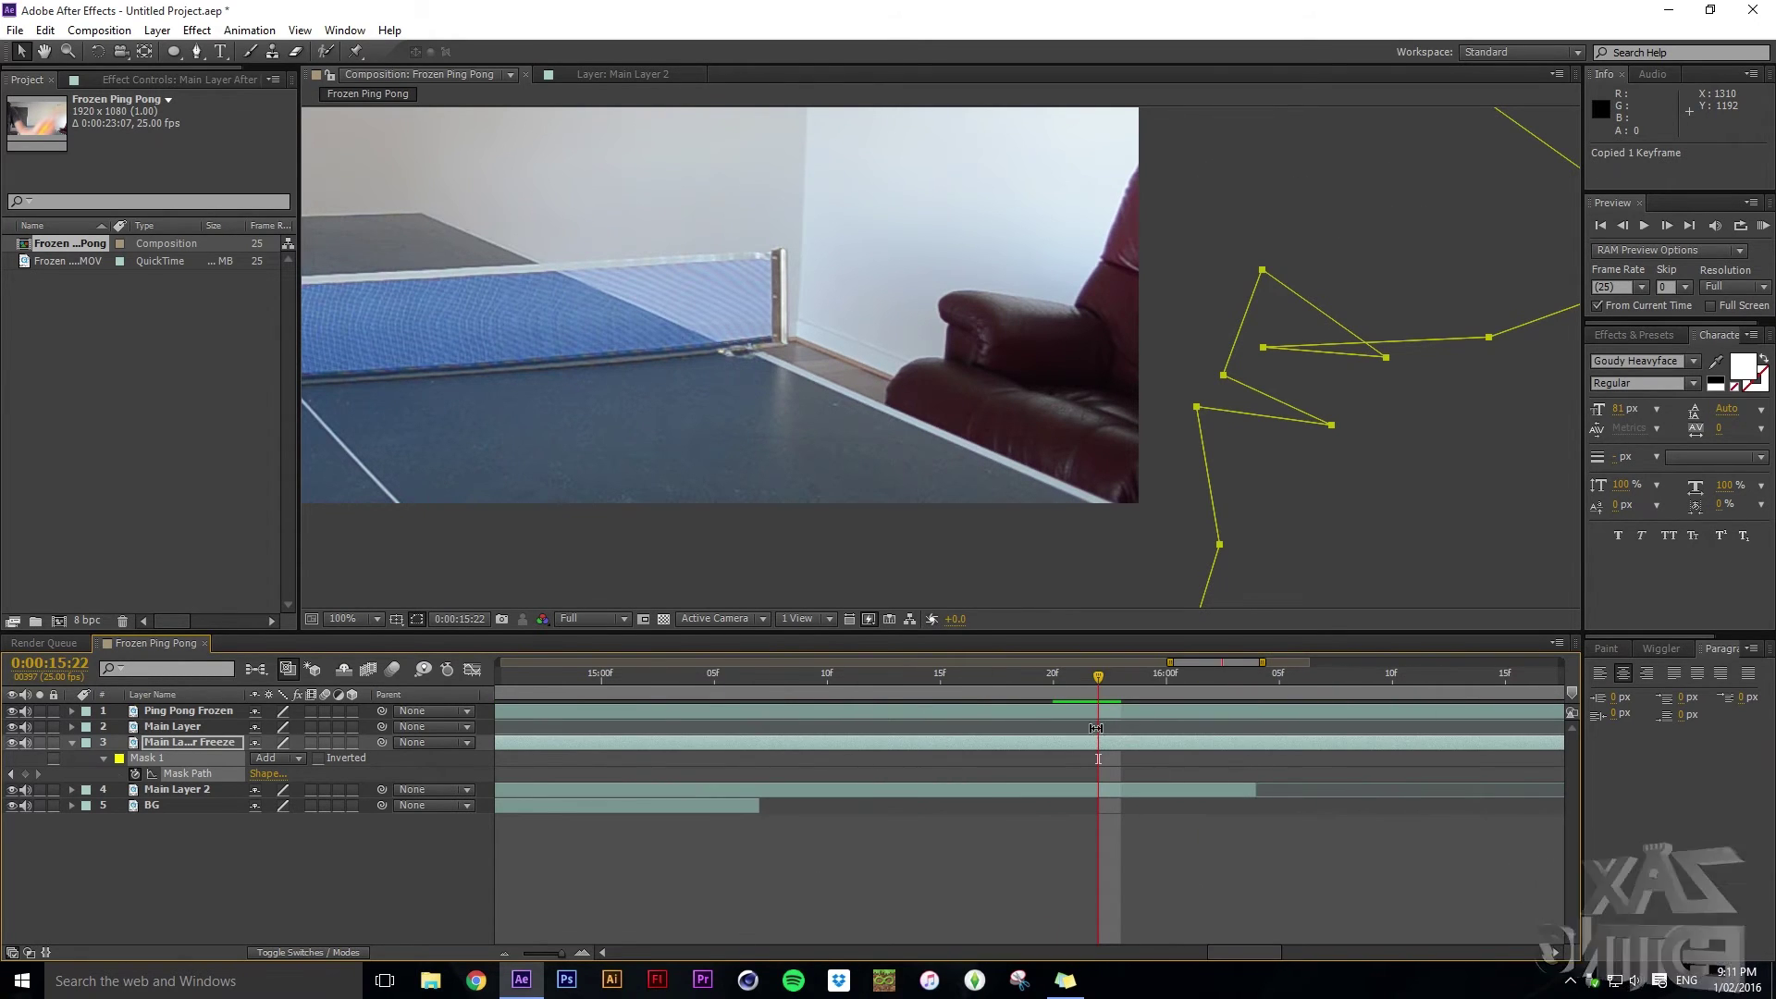
key(ctrl+v)
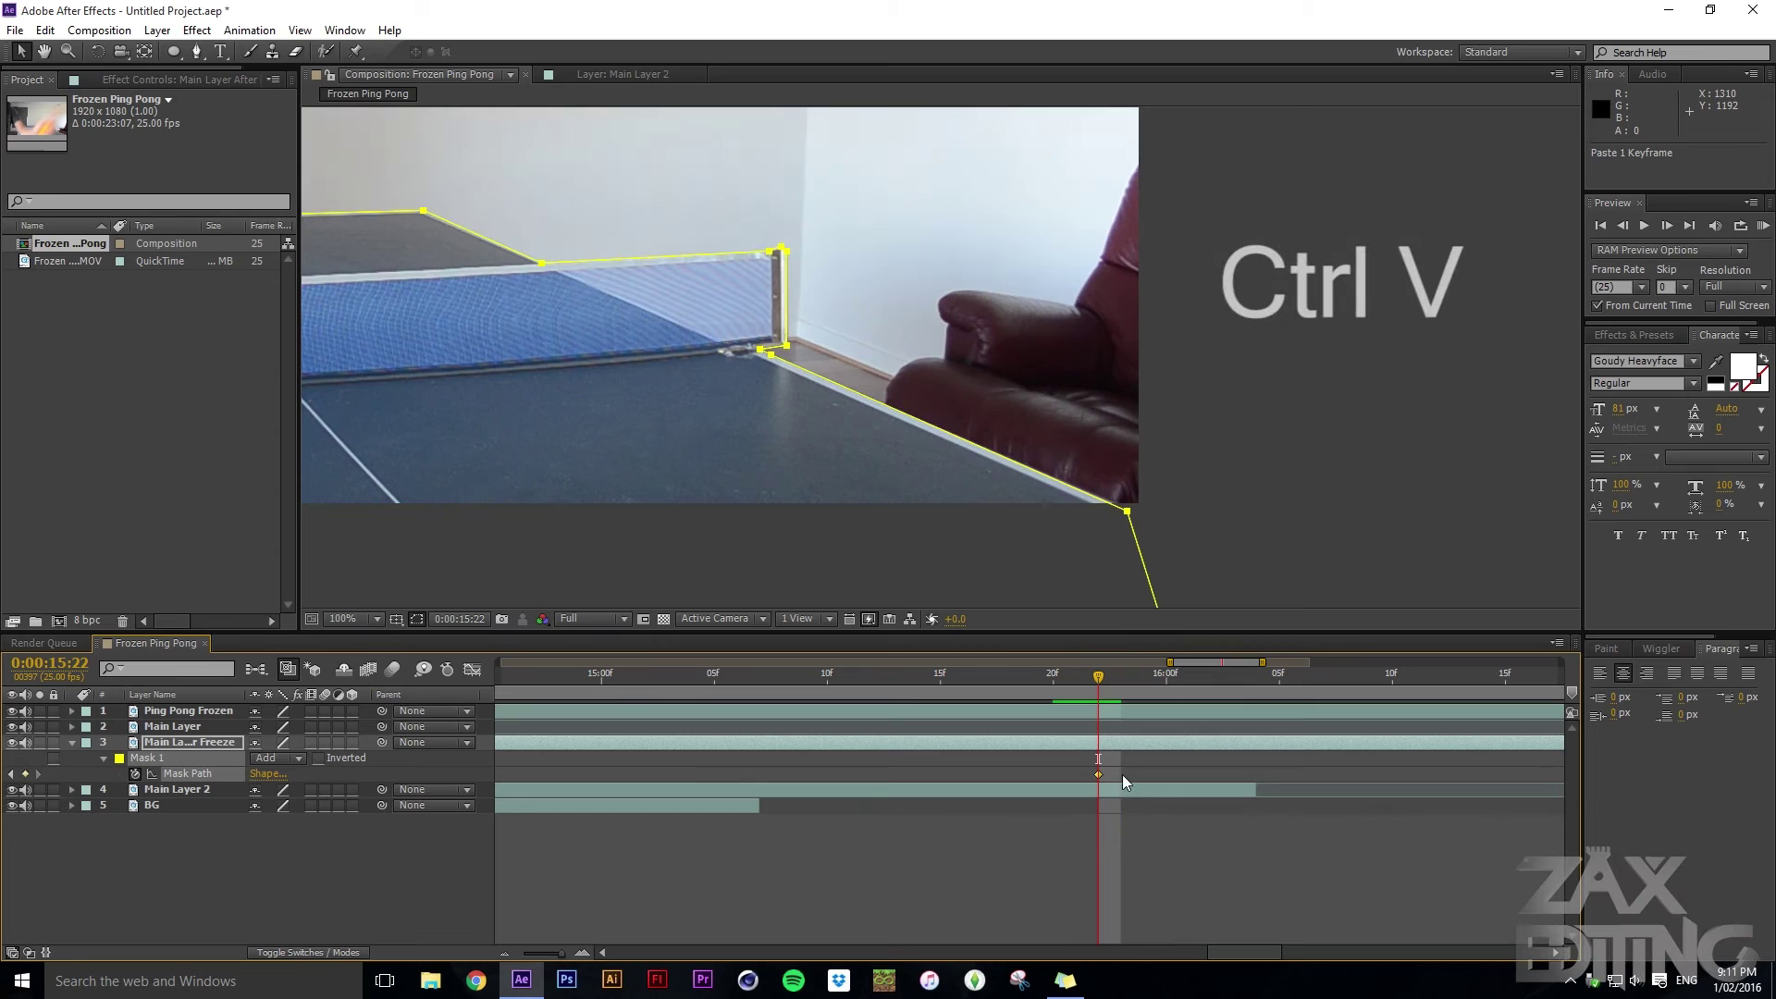
drag(918, 445, 1201, 483)
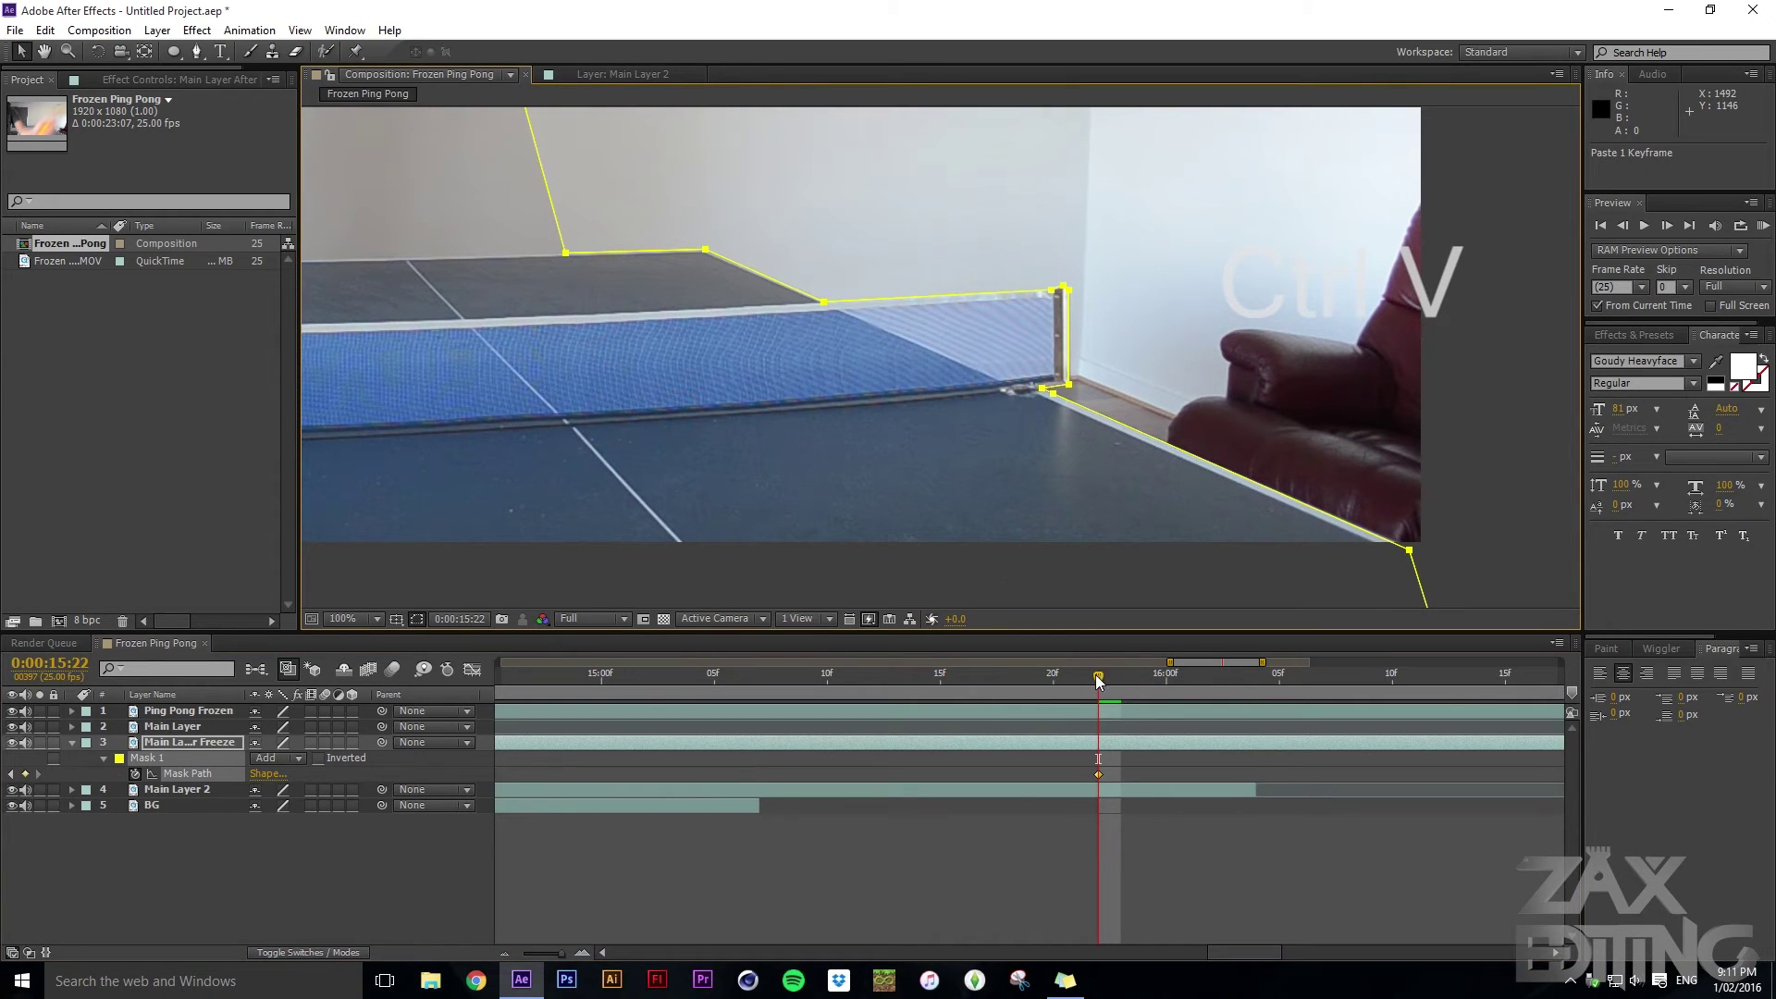
Paste the keyframe with the wide, outside-the-frame mask shape at 0:00:15:21 on the After Freeze layer, and check the frames up to 0:00:16:00
key(Page_Up)
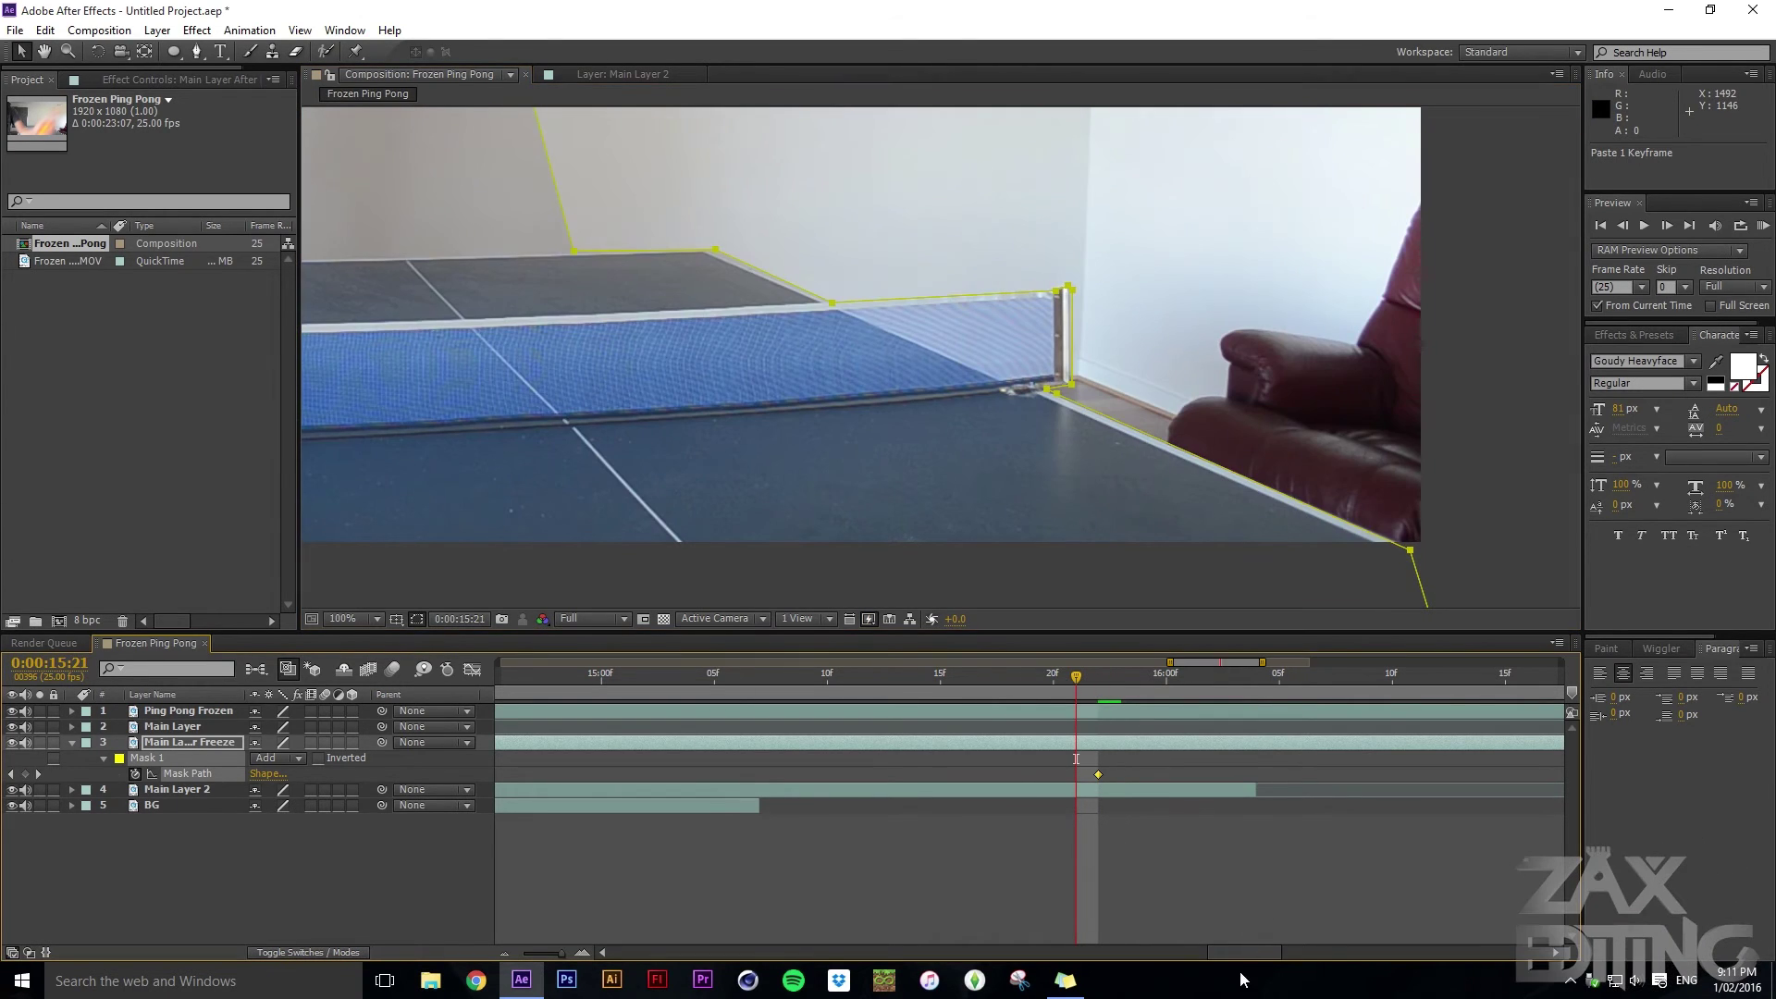
mouse_move(1244, 951)
mouse_down()
mouse_move(675, 936)
mouse_move(1272, 962)
mouse_up()
key(ctrl+v)
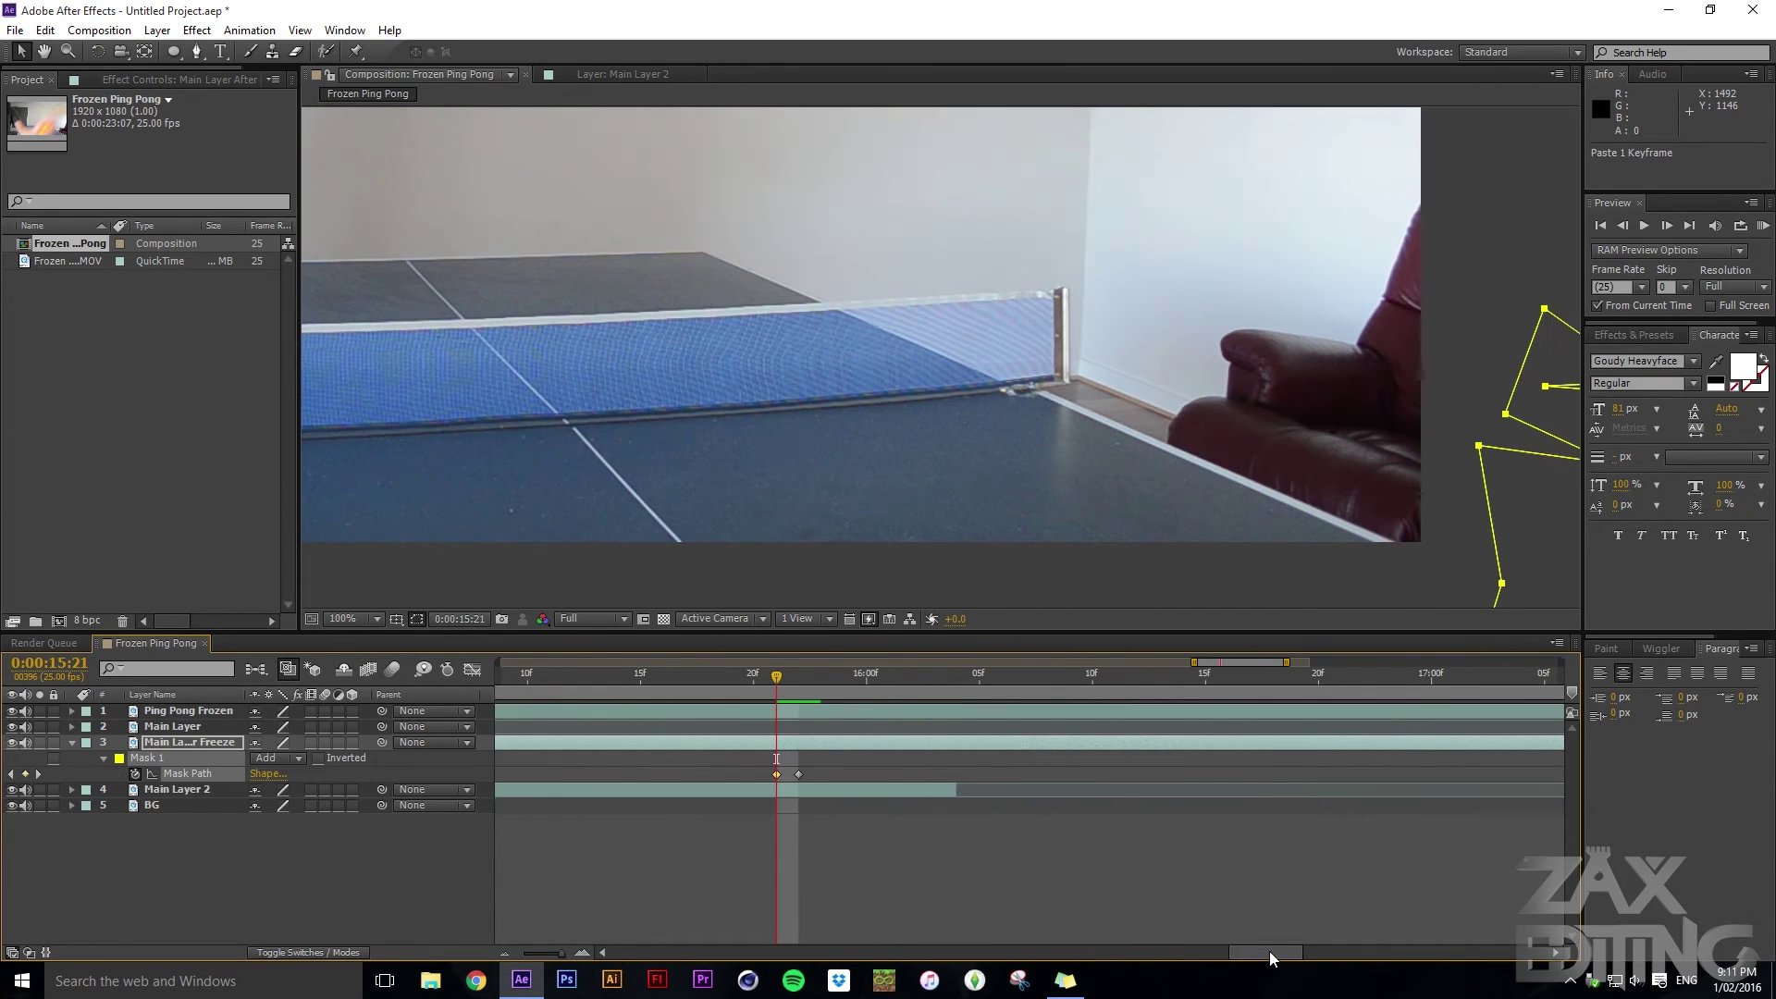
scroll(1020, 558, down, 1)
click(800, 684)
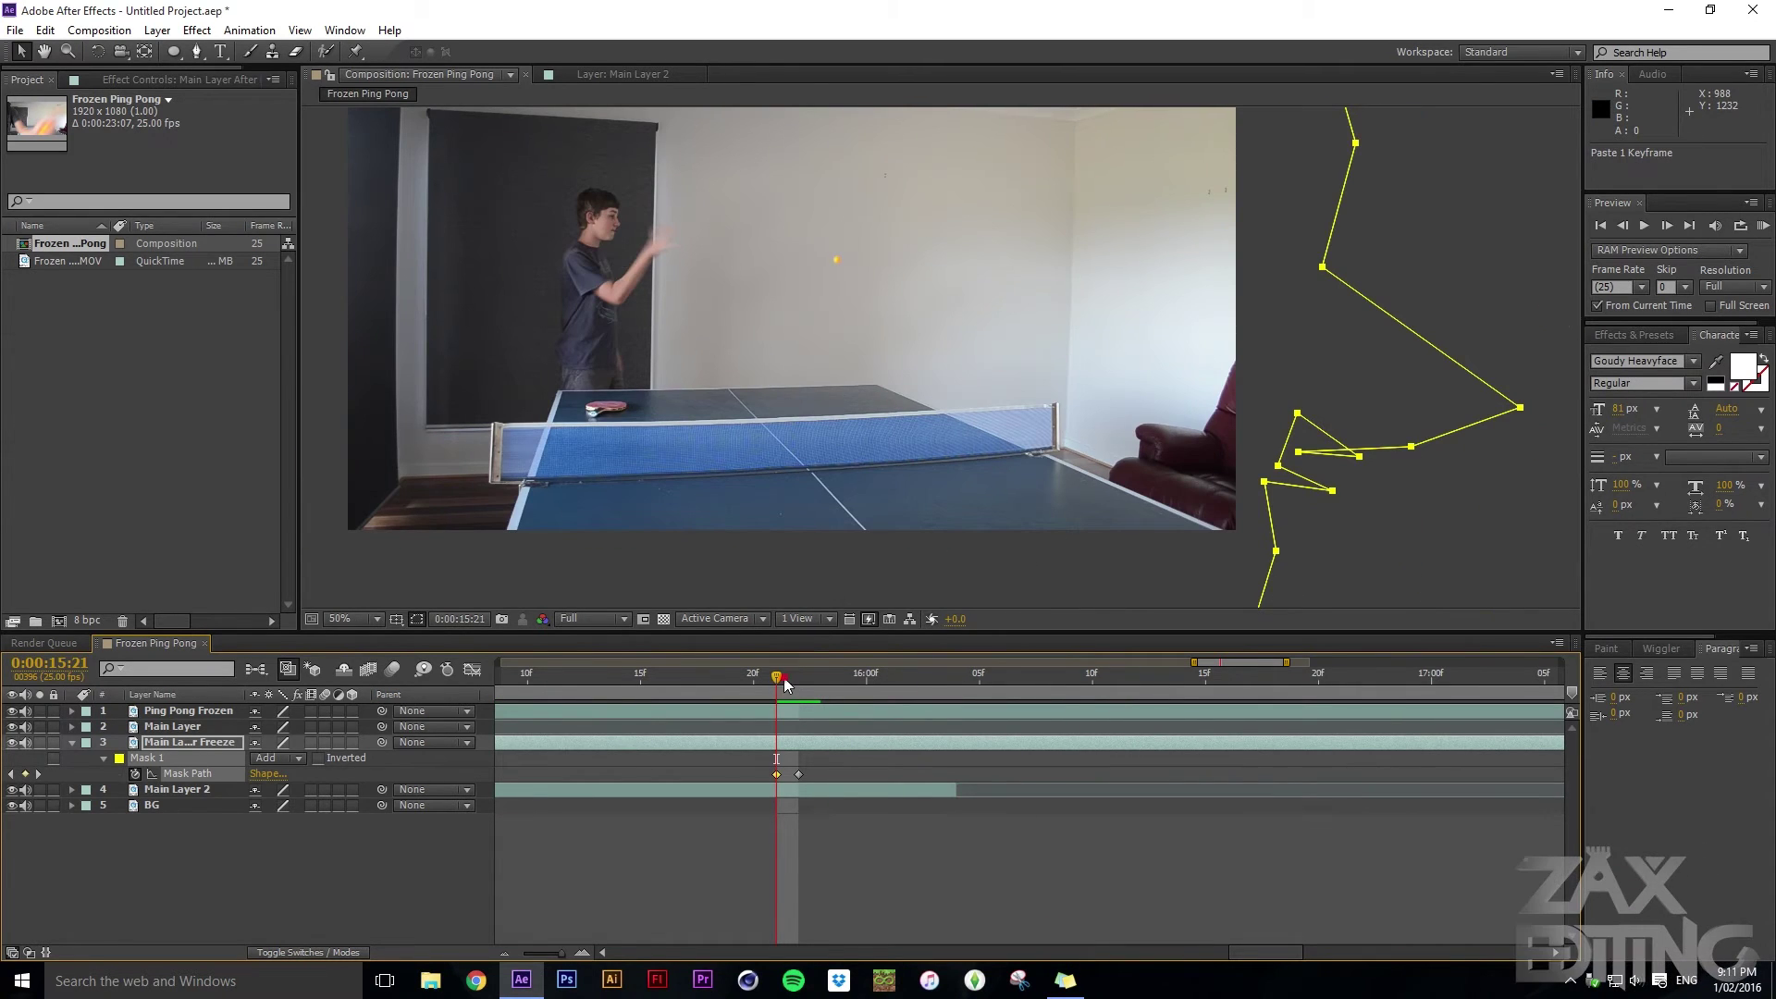
drag(803, 686, 874, 685)
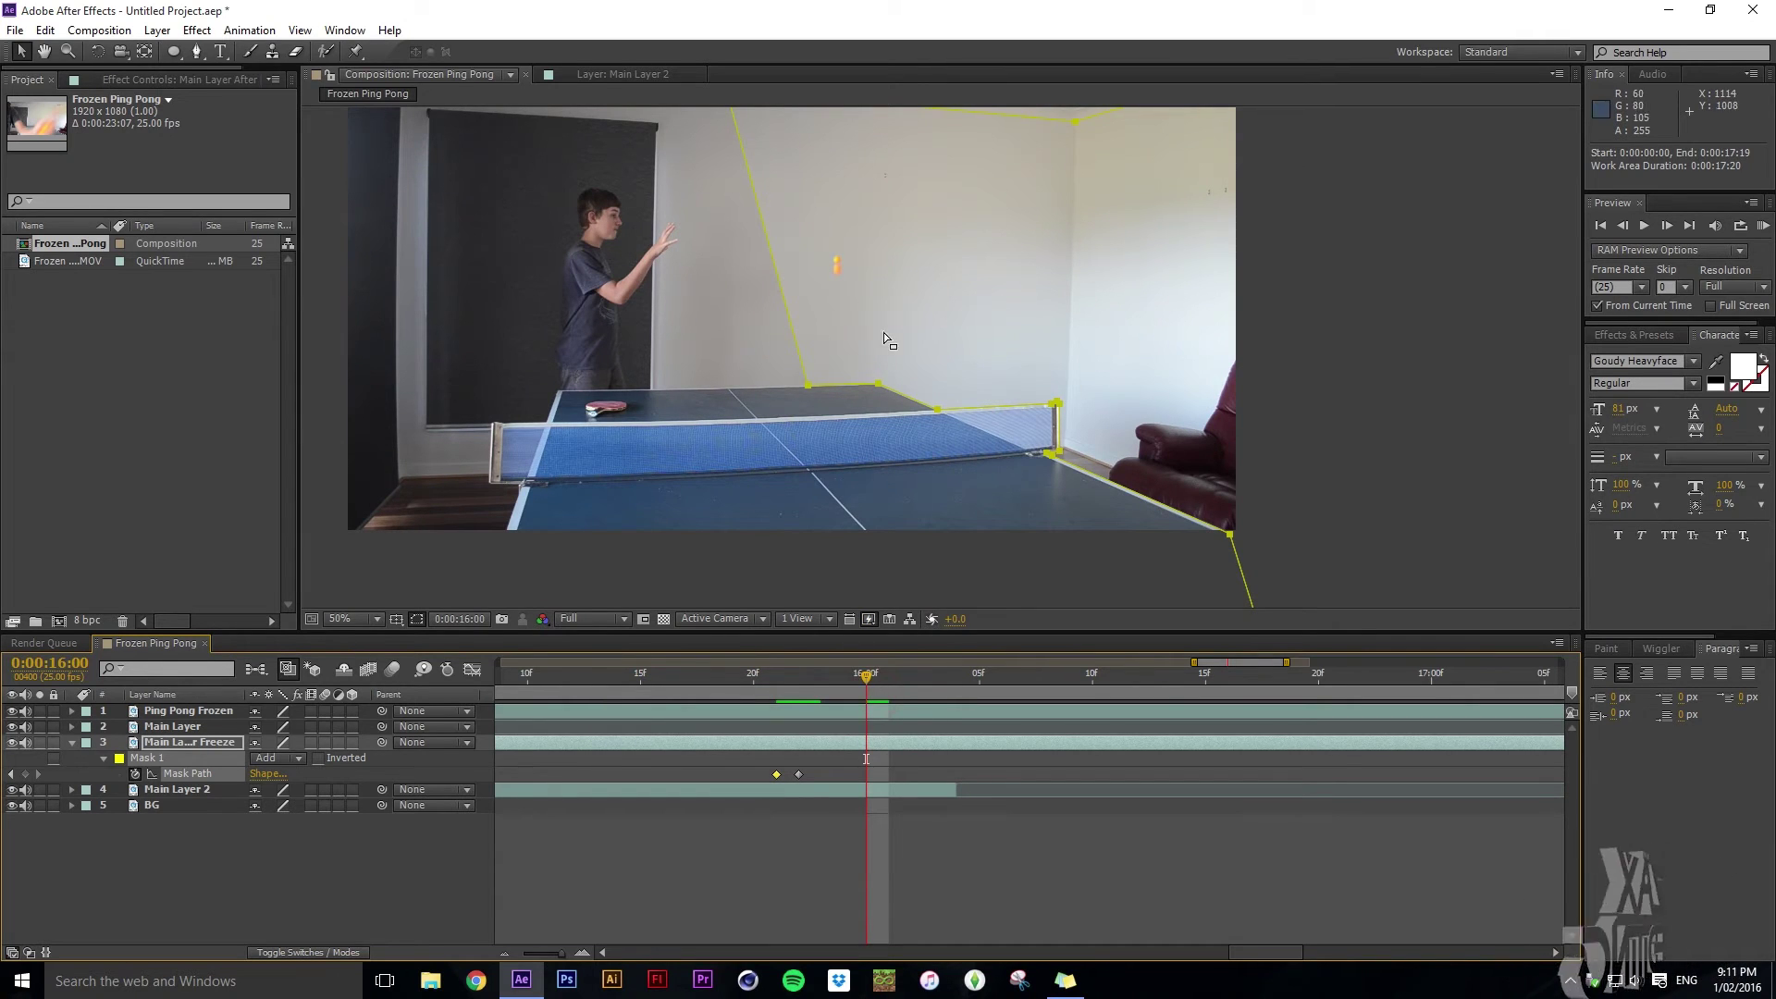
Trim the Ping Pong Frozen layer's out point to 0:00:15:21 and check the next frame
click(246, 714)
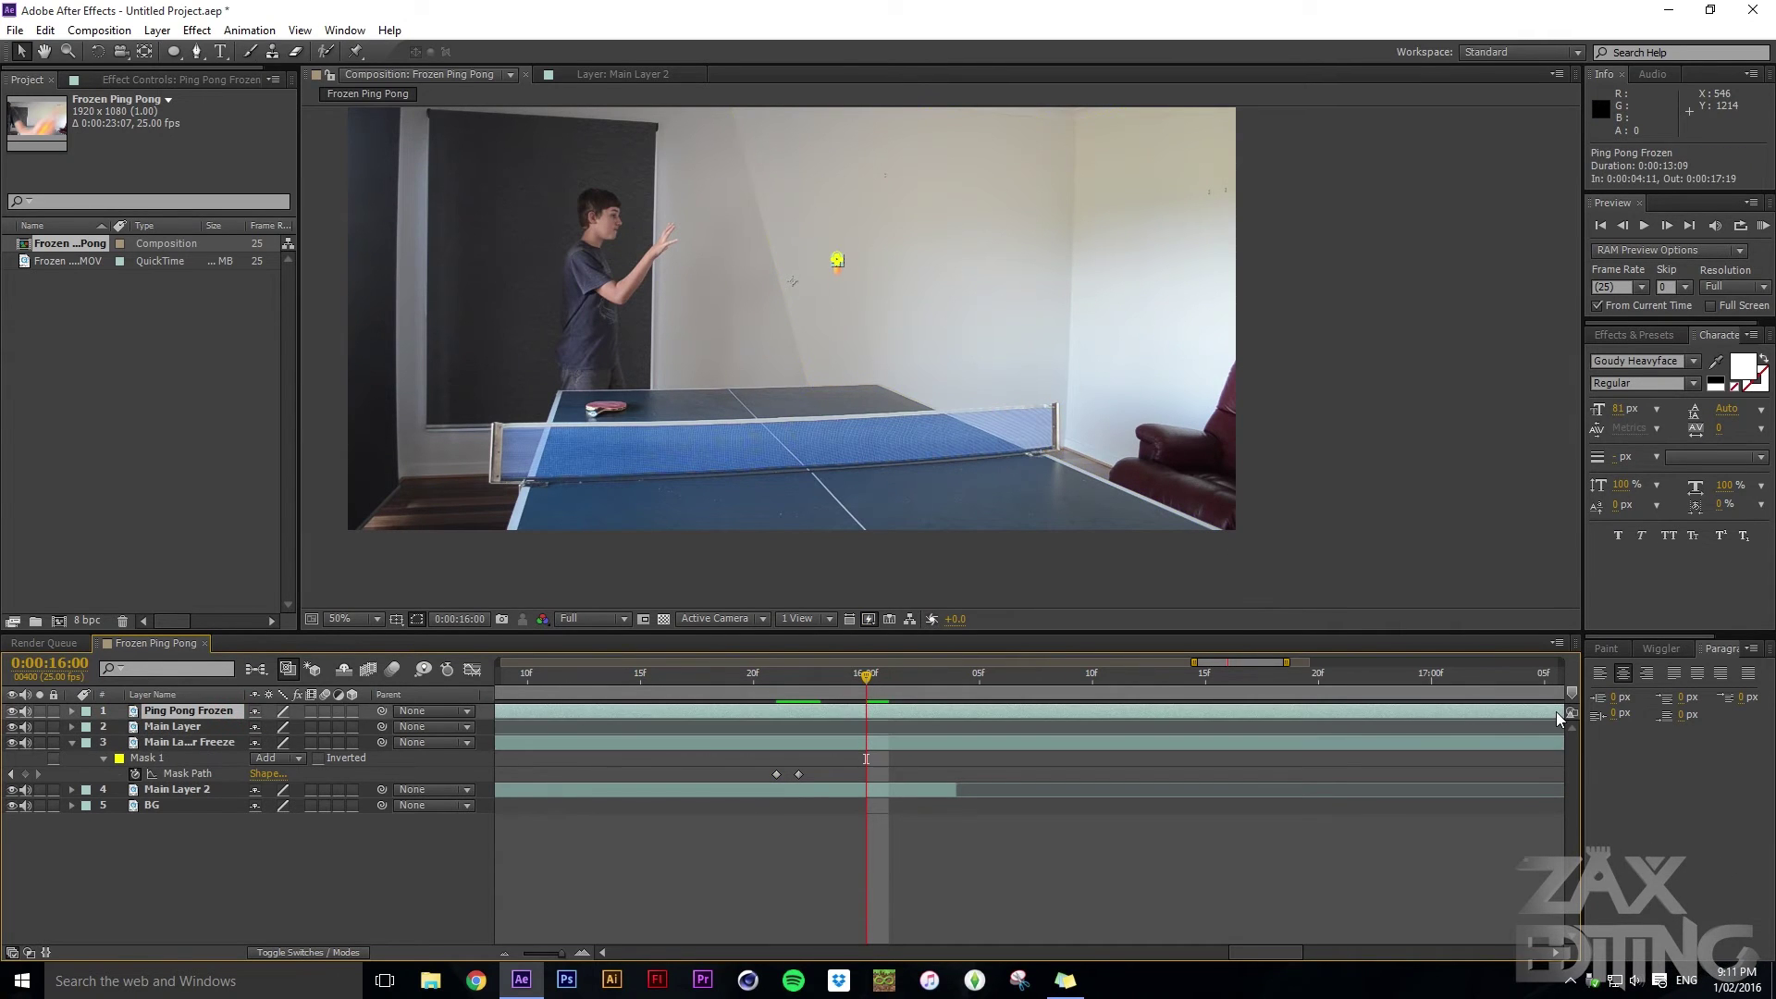
drag(865, 682, 784, 675)
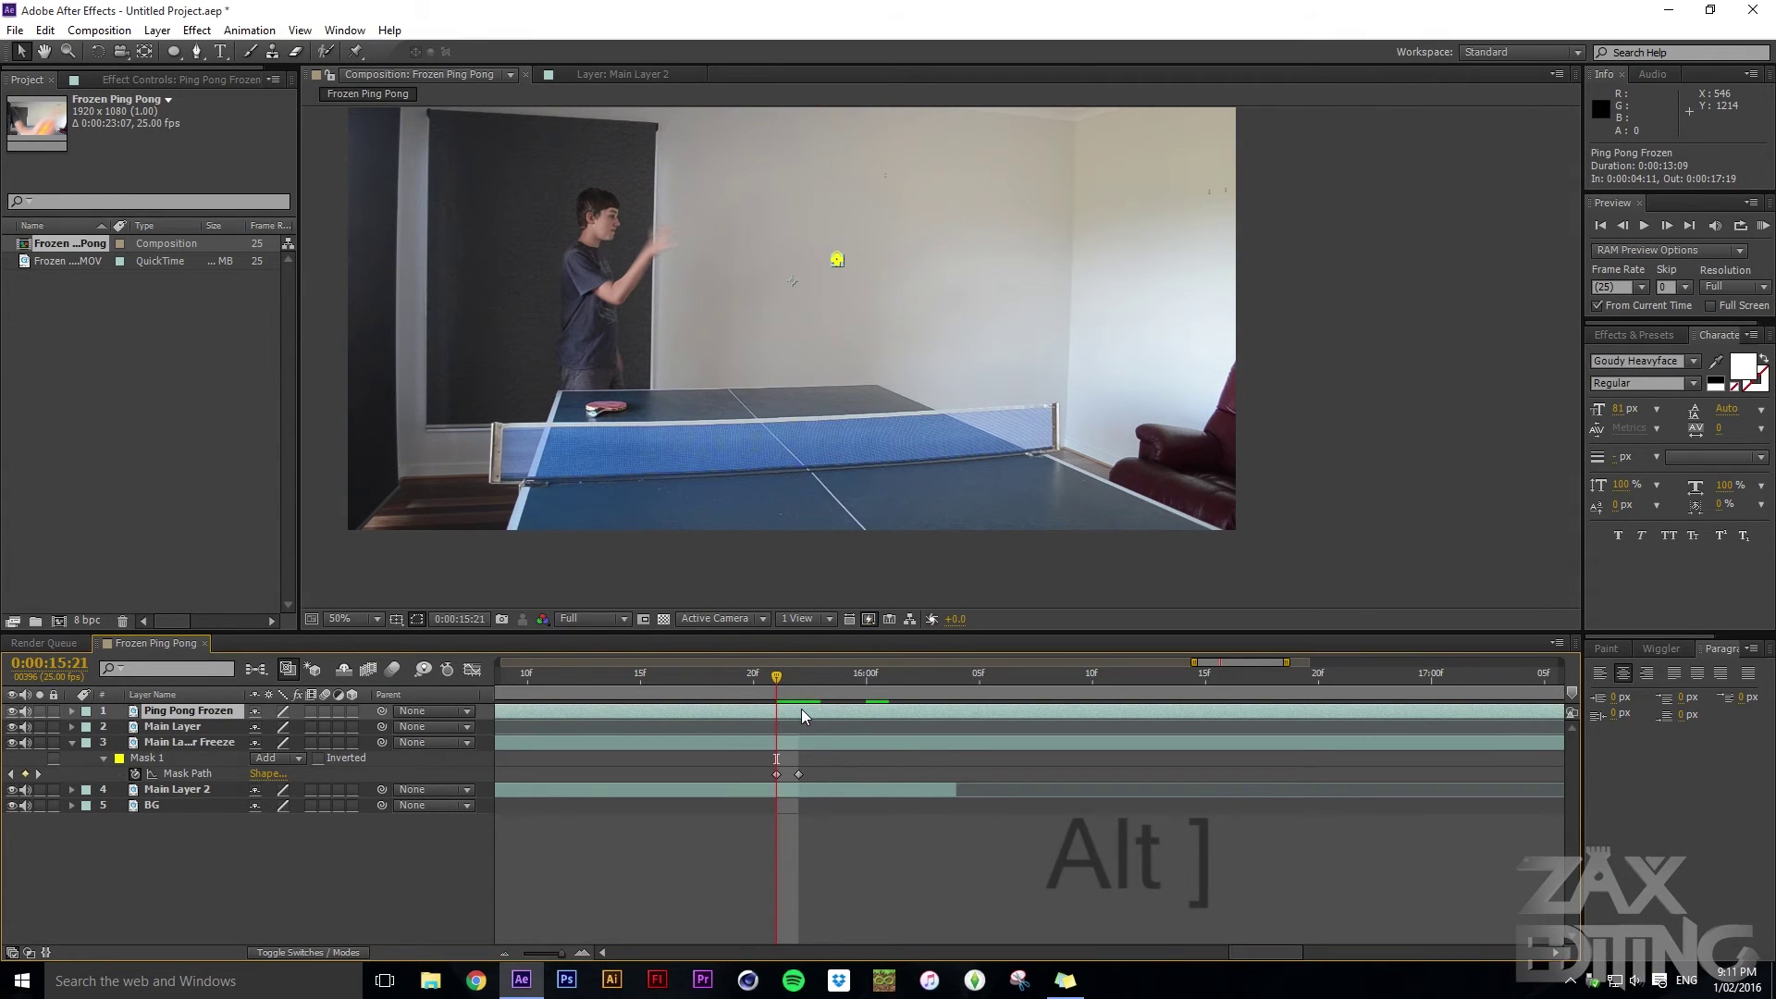
key(alt+bracketright)
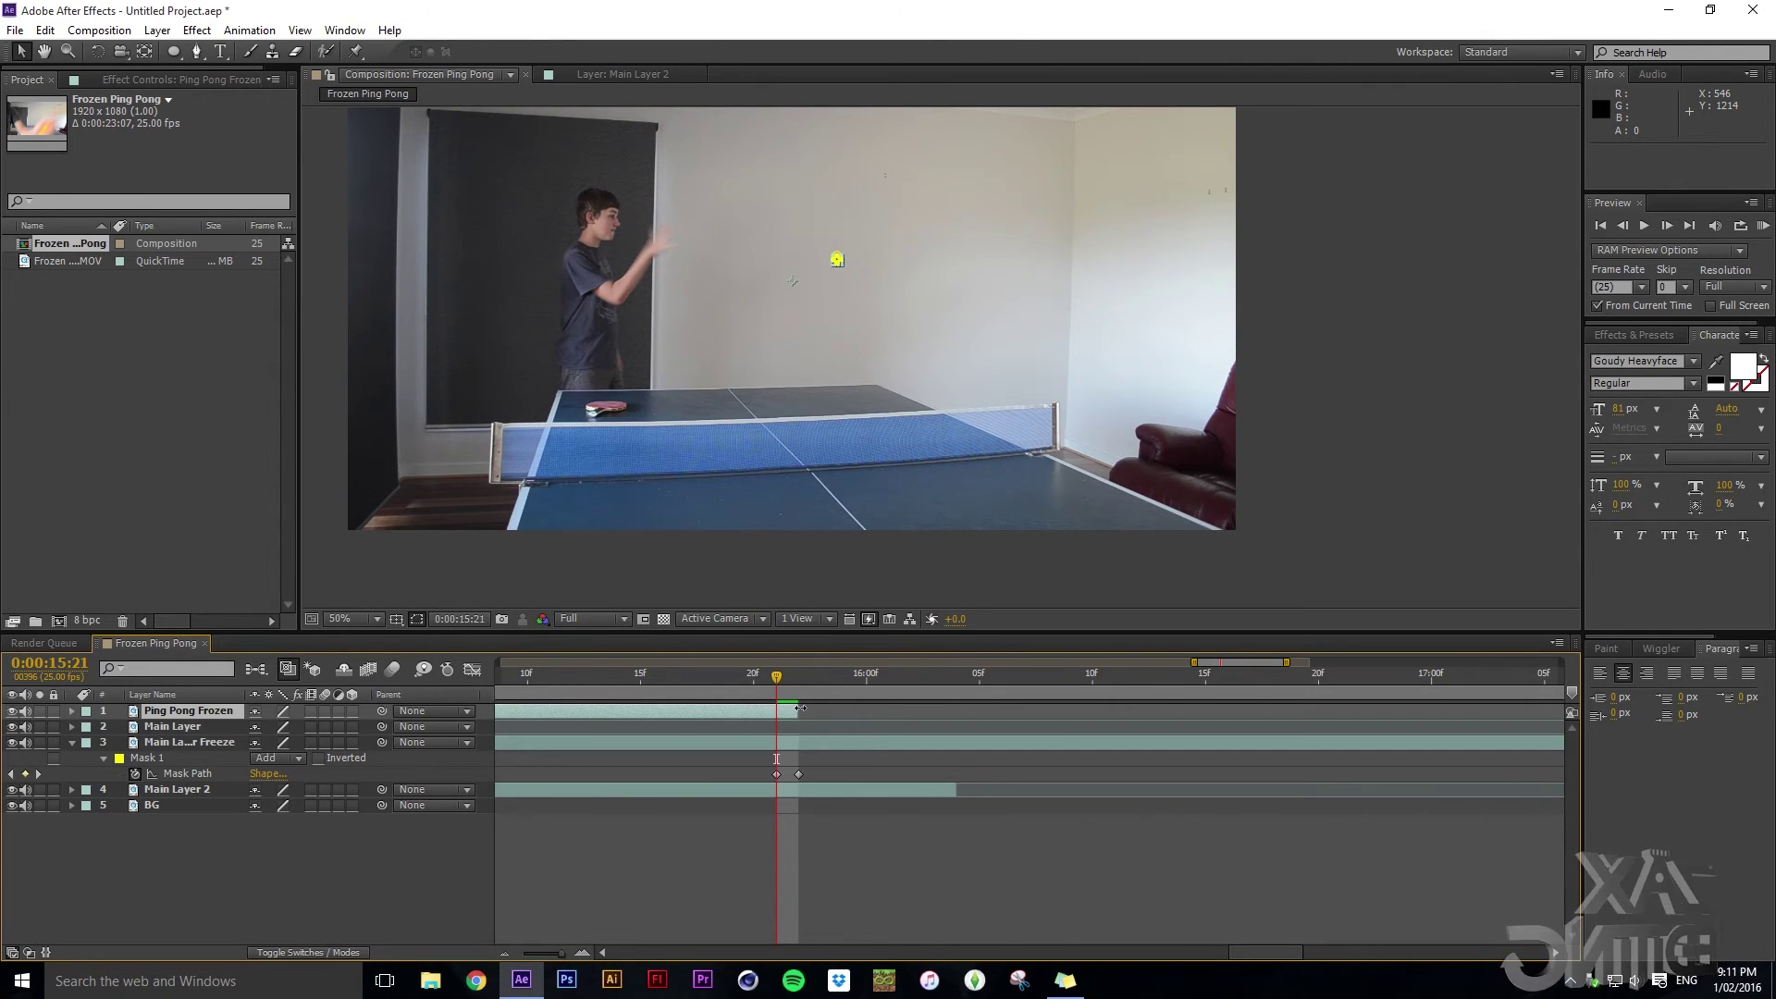
click(773, 683)
mouse_move(773, 683)
mouse_down()
mouse_move(753, 680)
mouse_move(845, 683)
mouse_move(775, 684)
mouse_move(797, 683)
mouse_up()
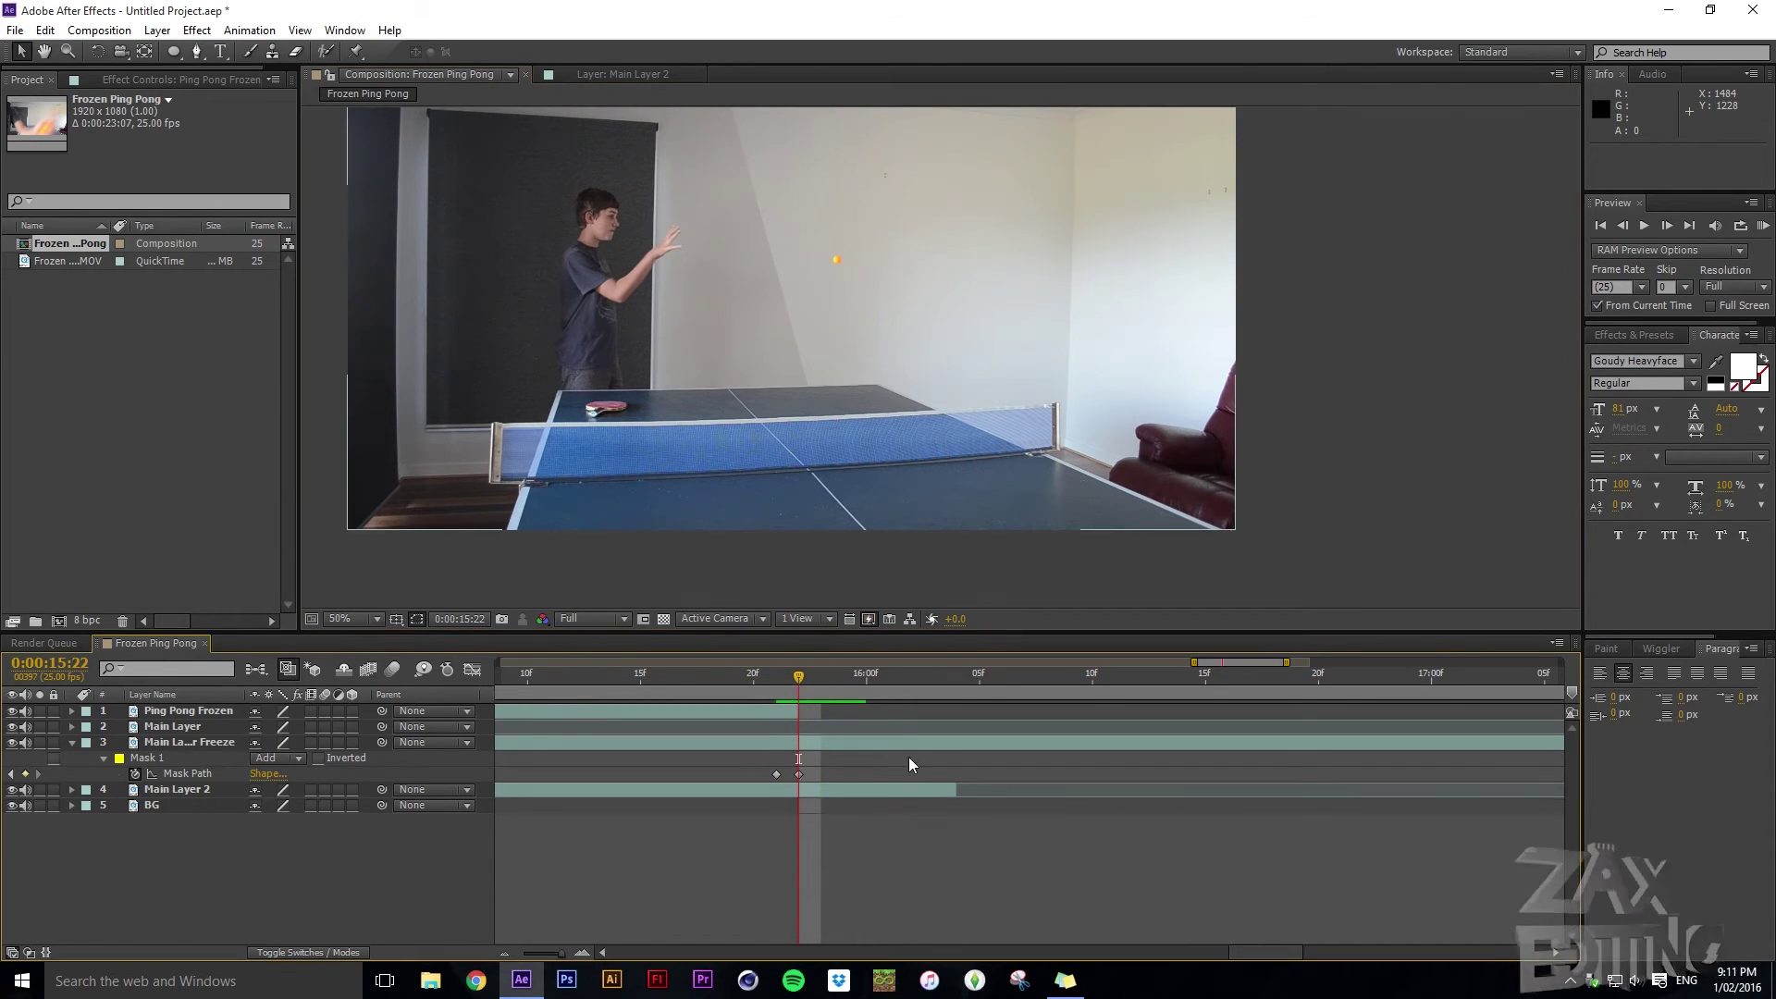
Slide Main Layer 2 earlier so it starts at 0:00:11:09, extend its out point to 0:00:17:19, and preview the falling ball section
click(207, 792)
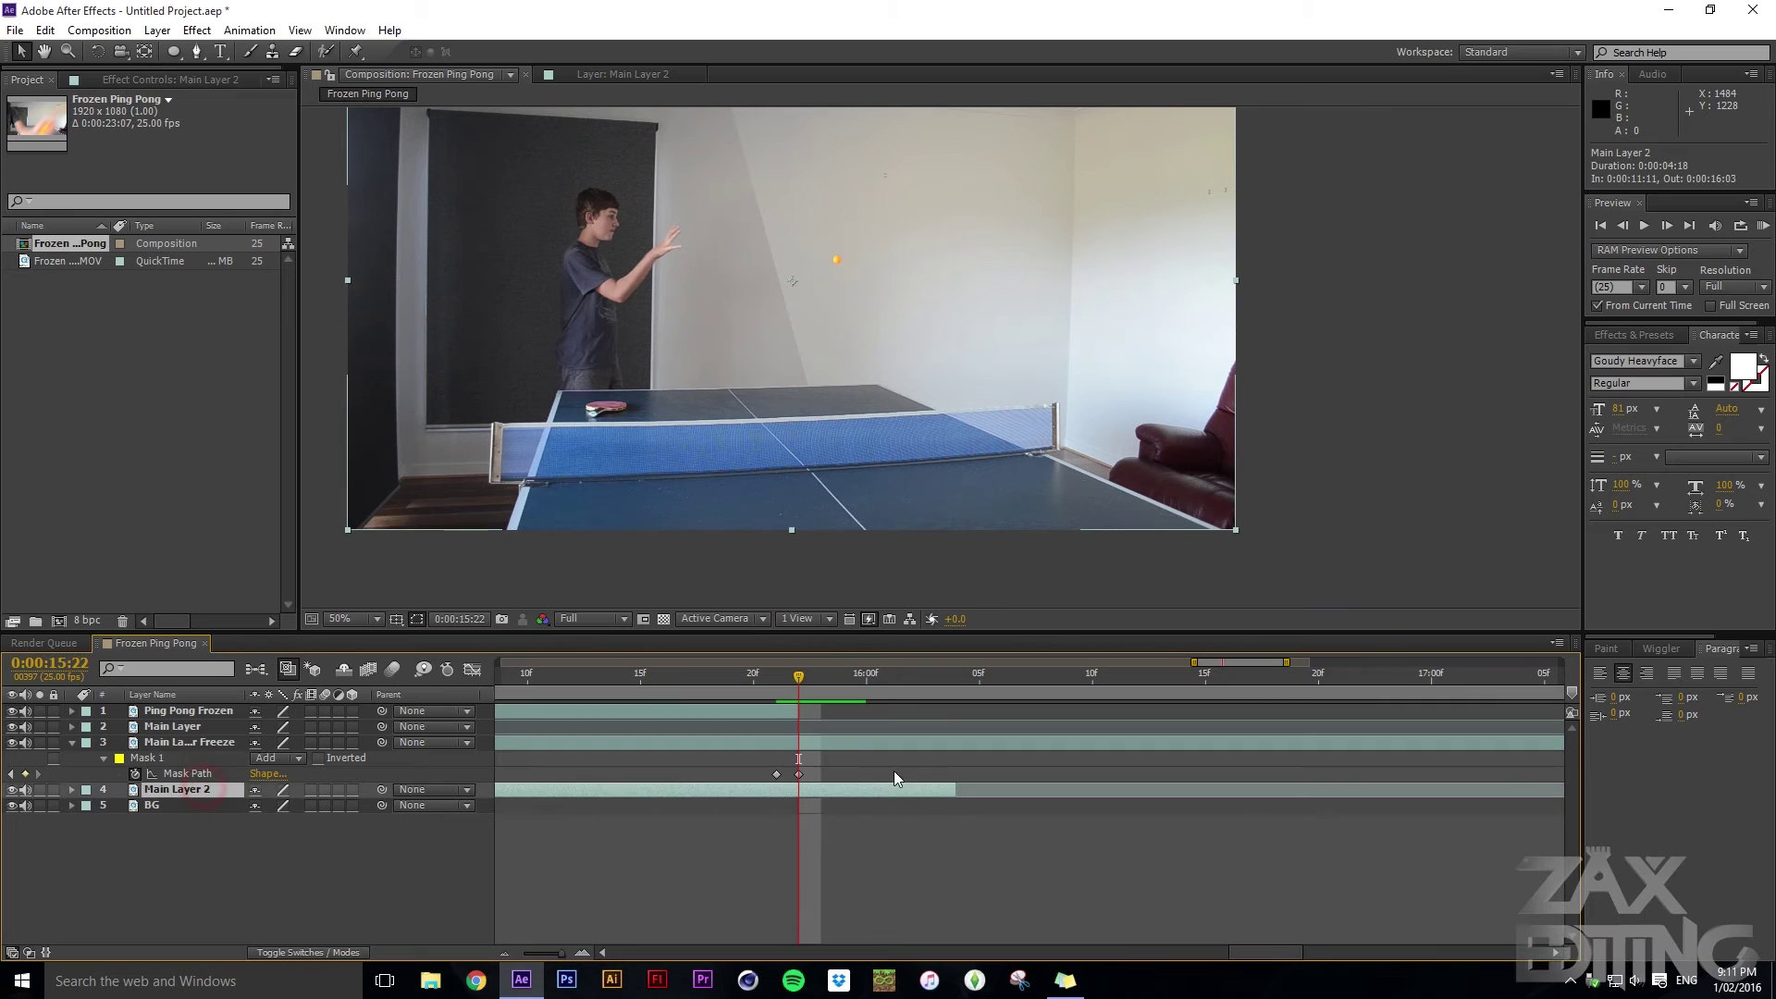
drag(876, 793, 817, 799)
mouse_move(791, 683)
mouse_down()
mouse_move(758, 682)
mouse_move(799, 685)
mouse_up()
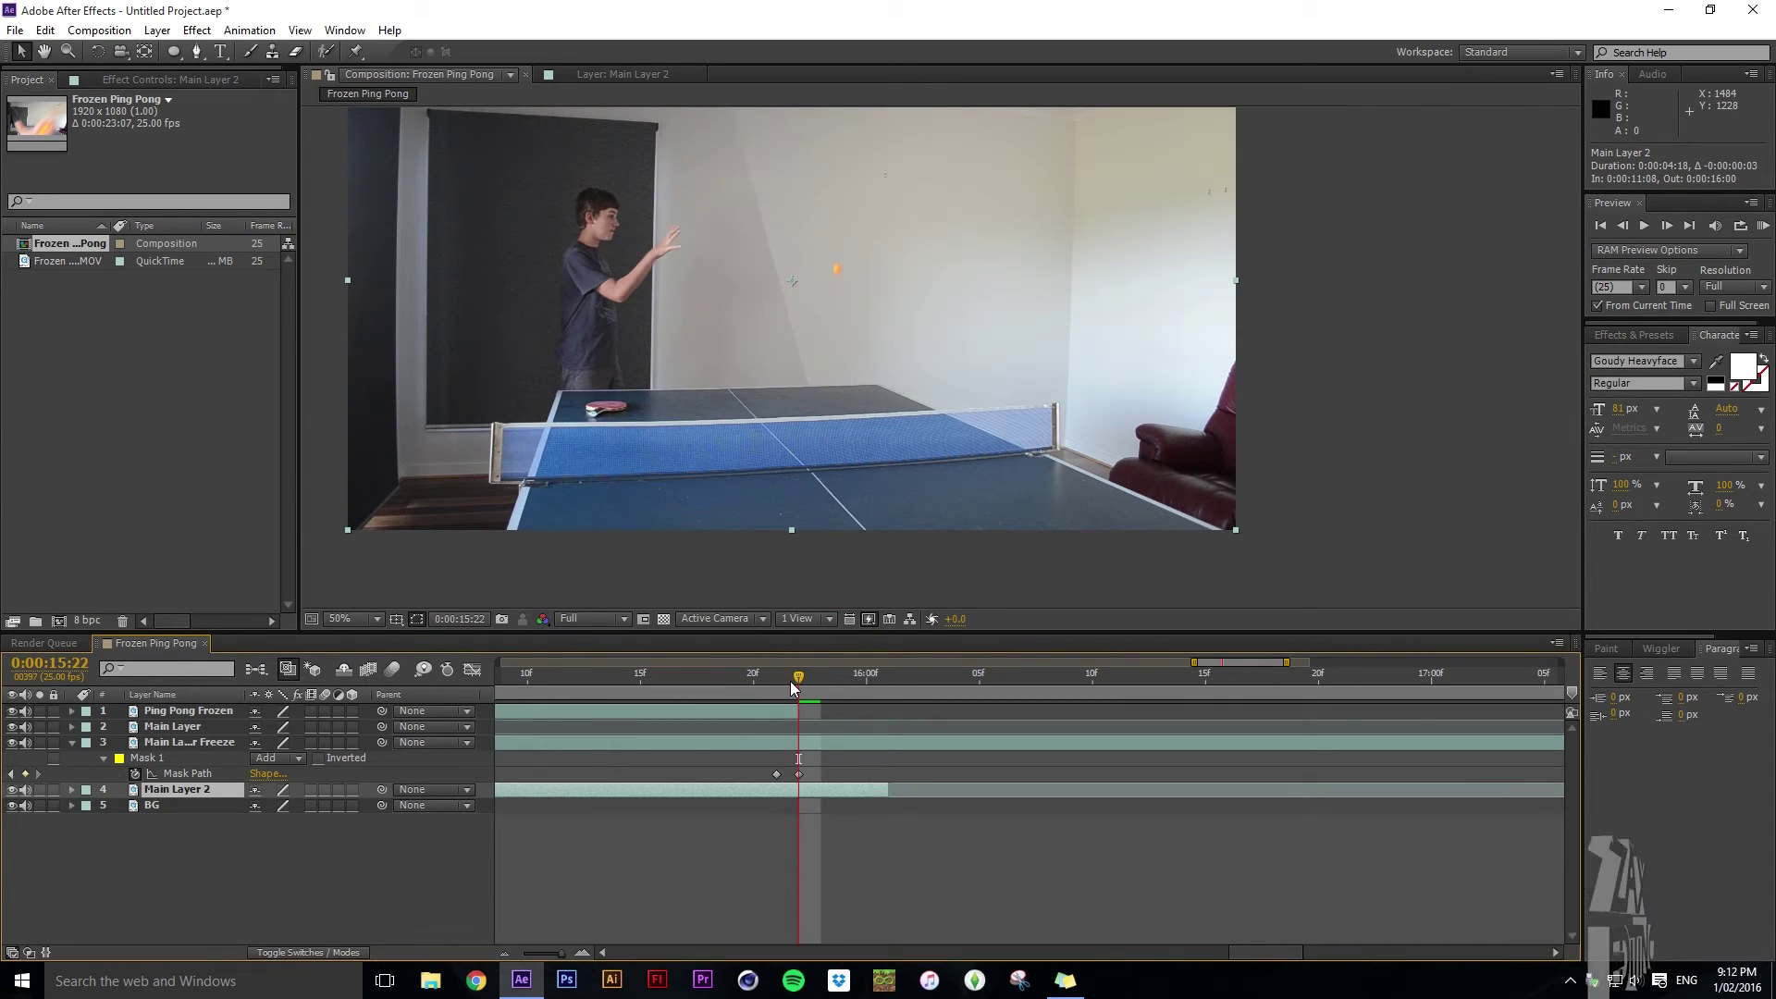
drag(801, 801, 814, 801)
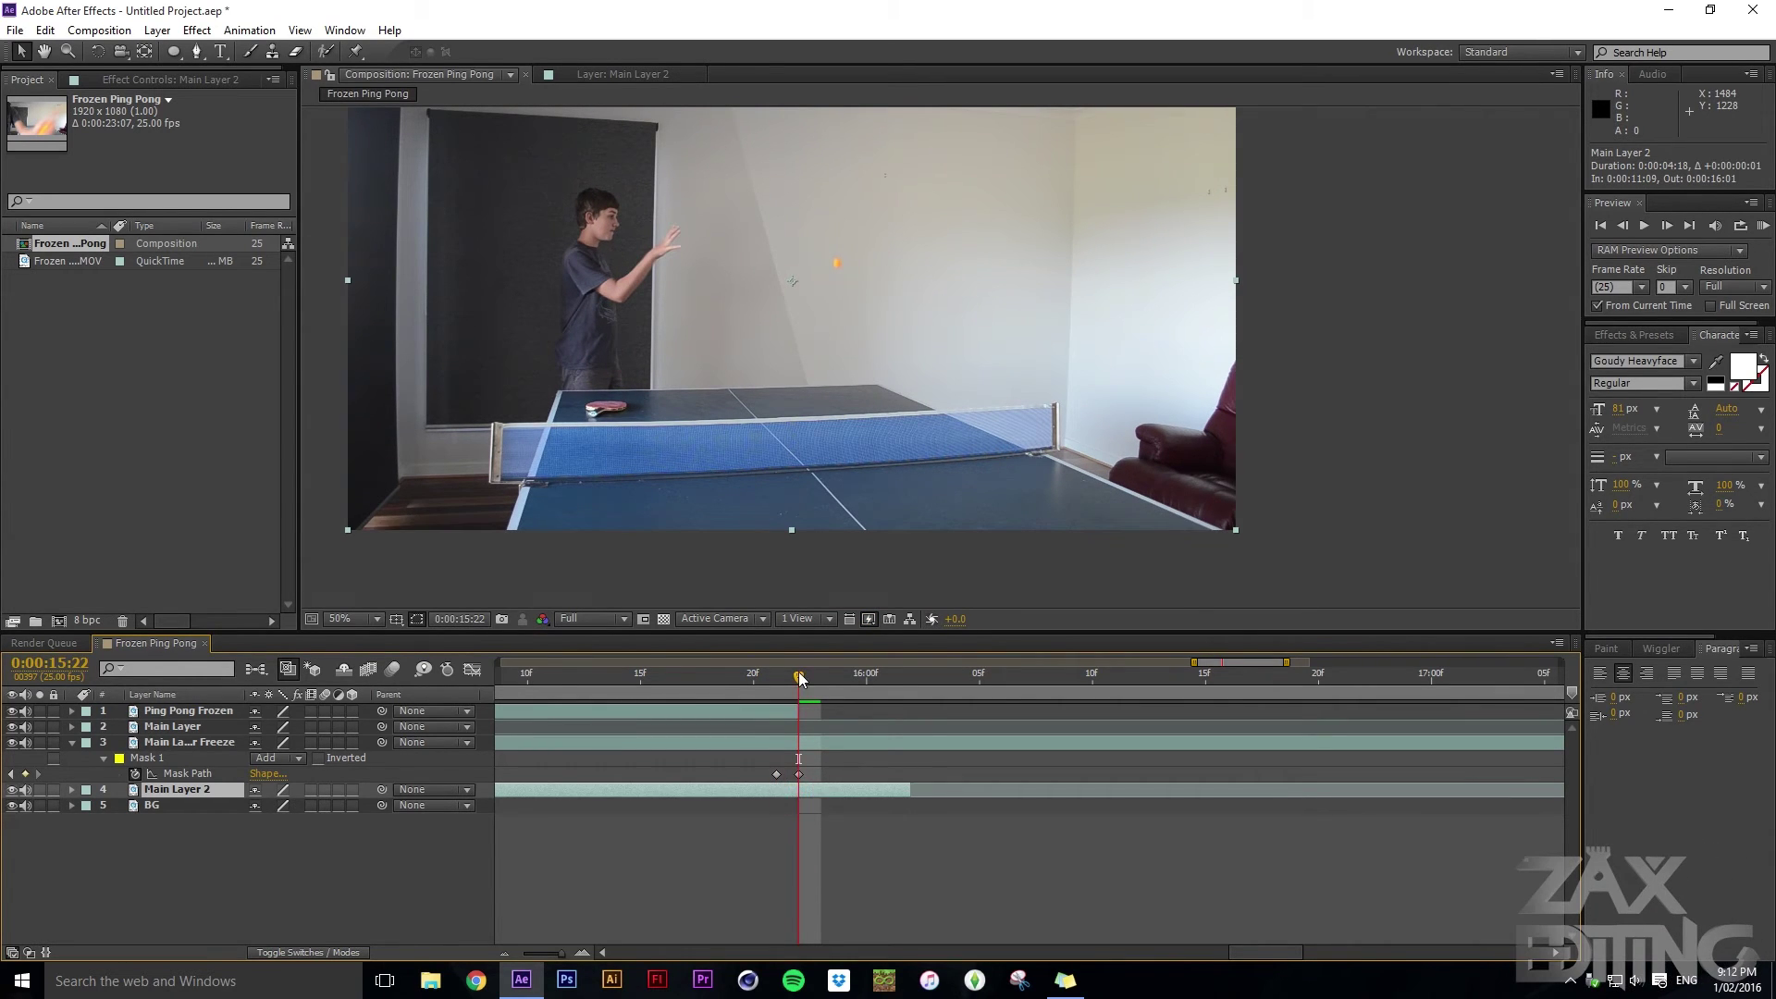
drag(787, 678, 802, 680)
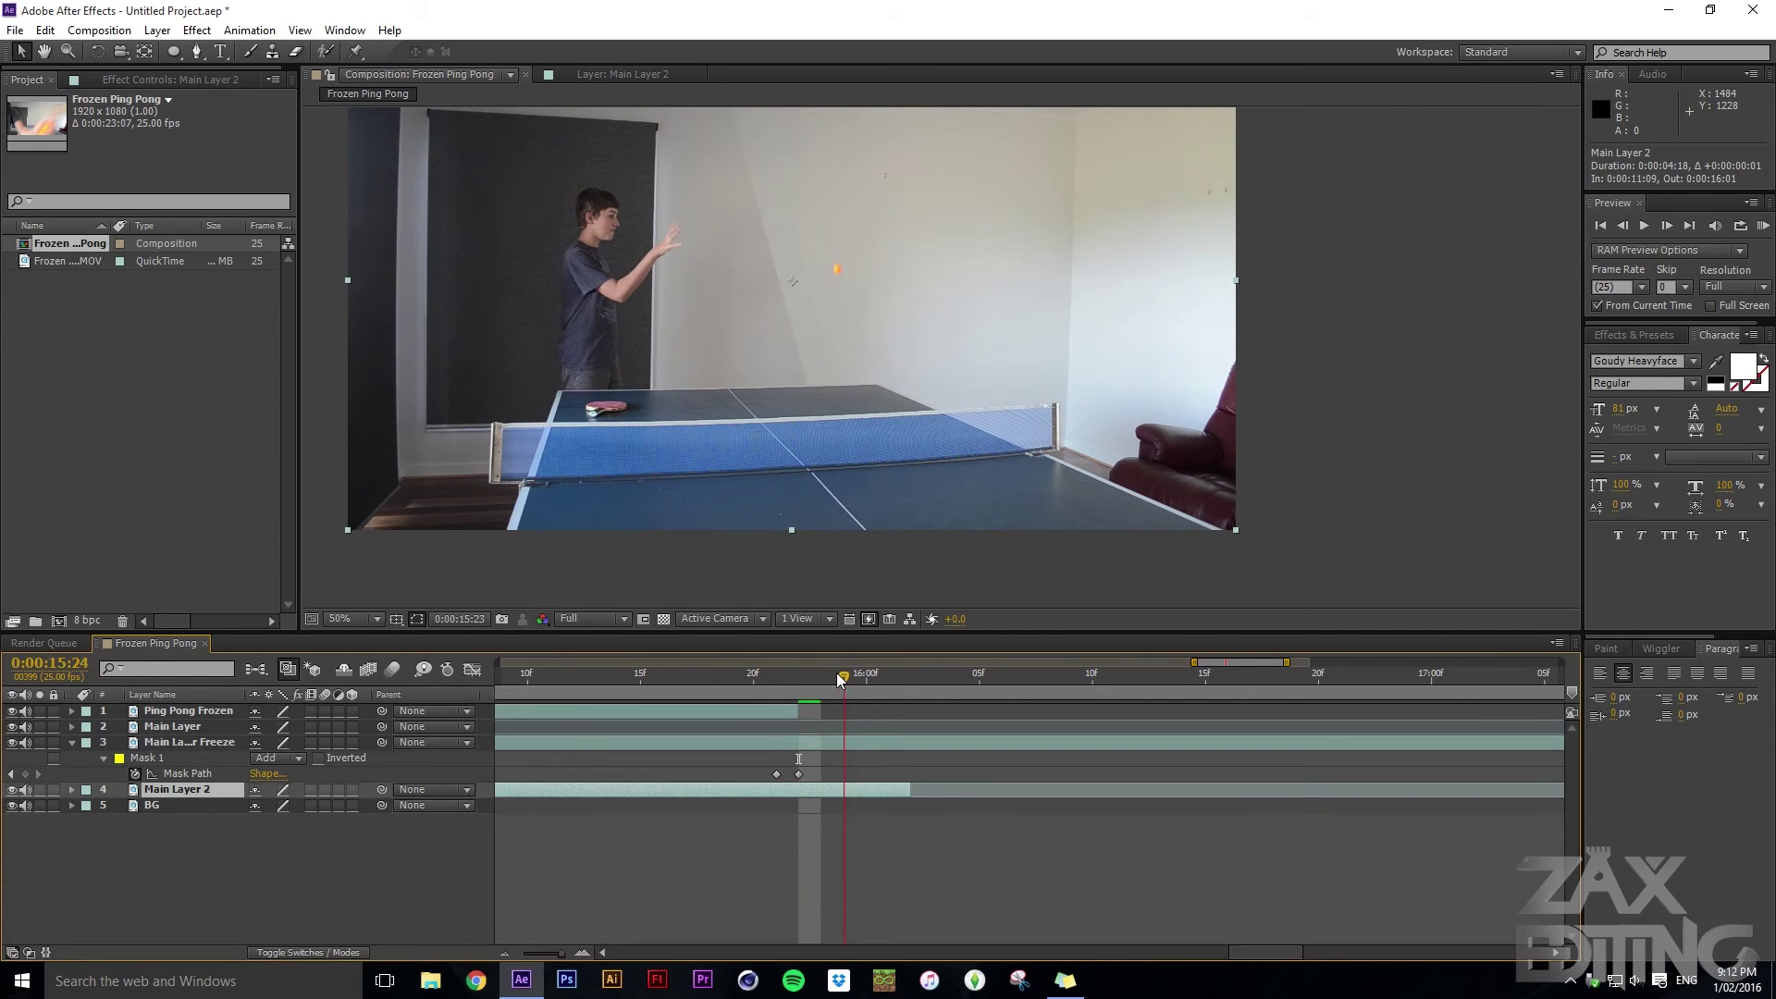
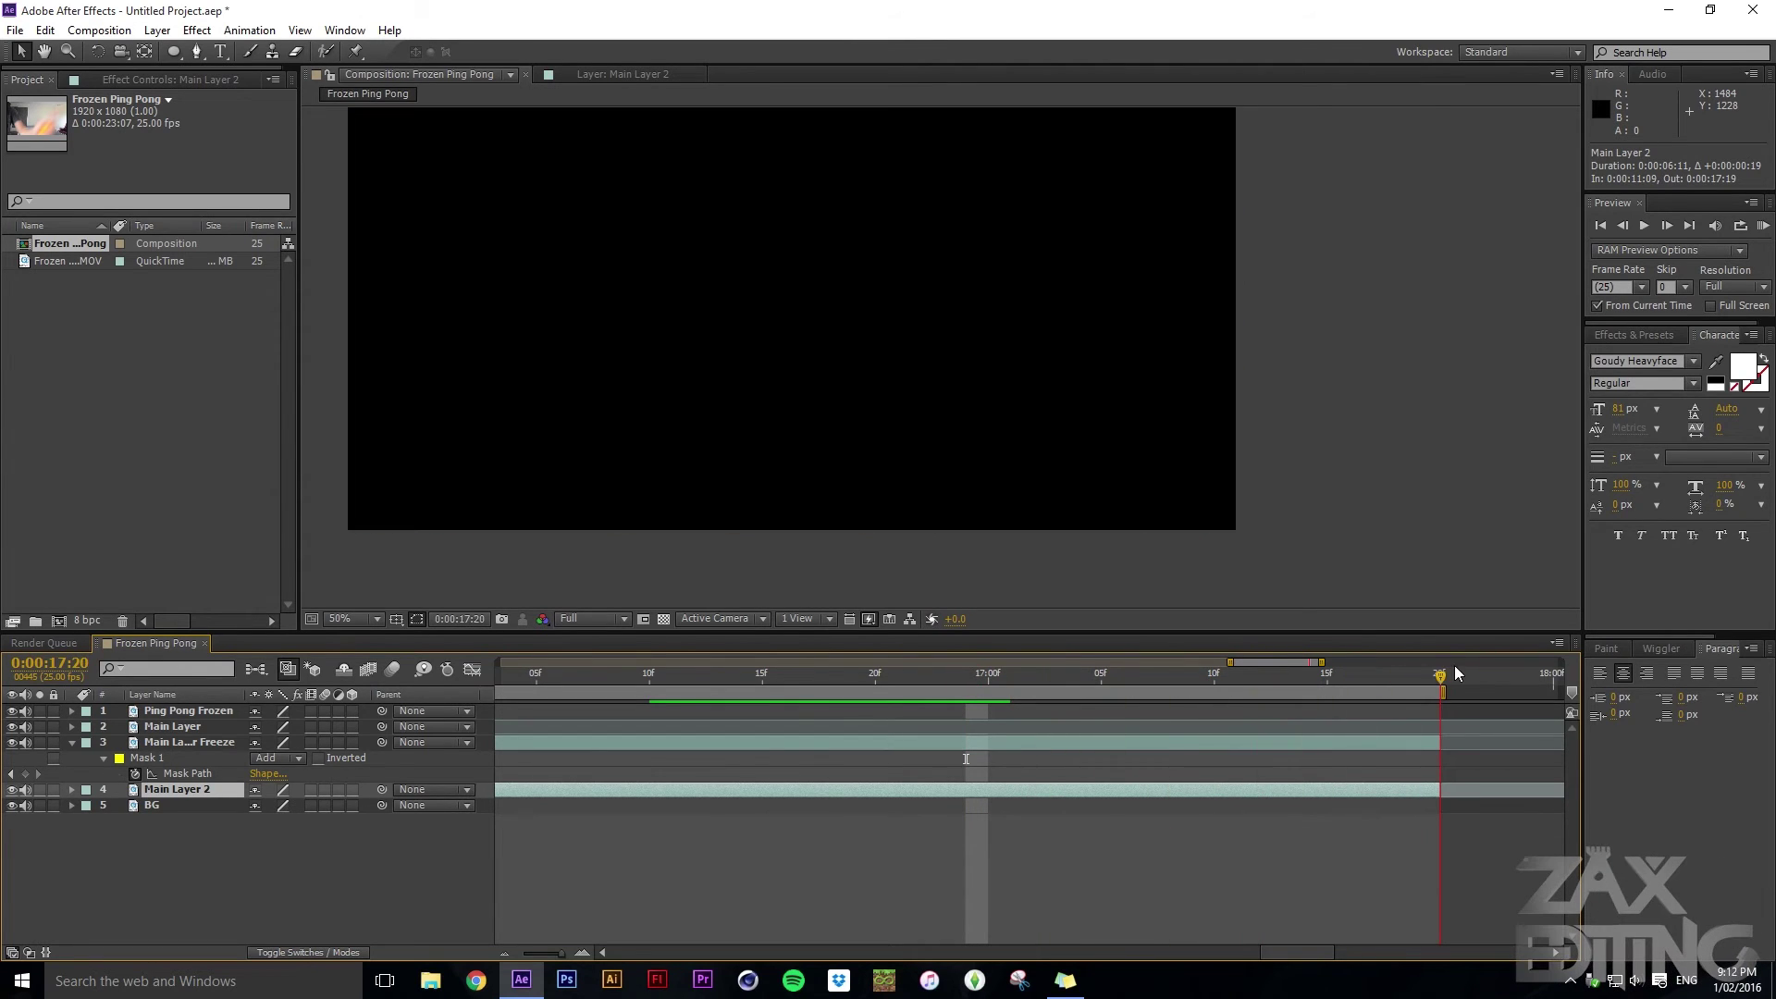
key(space)
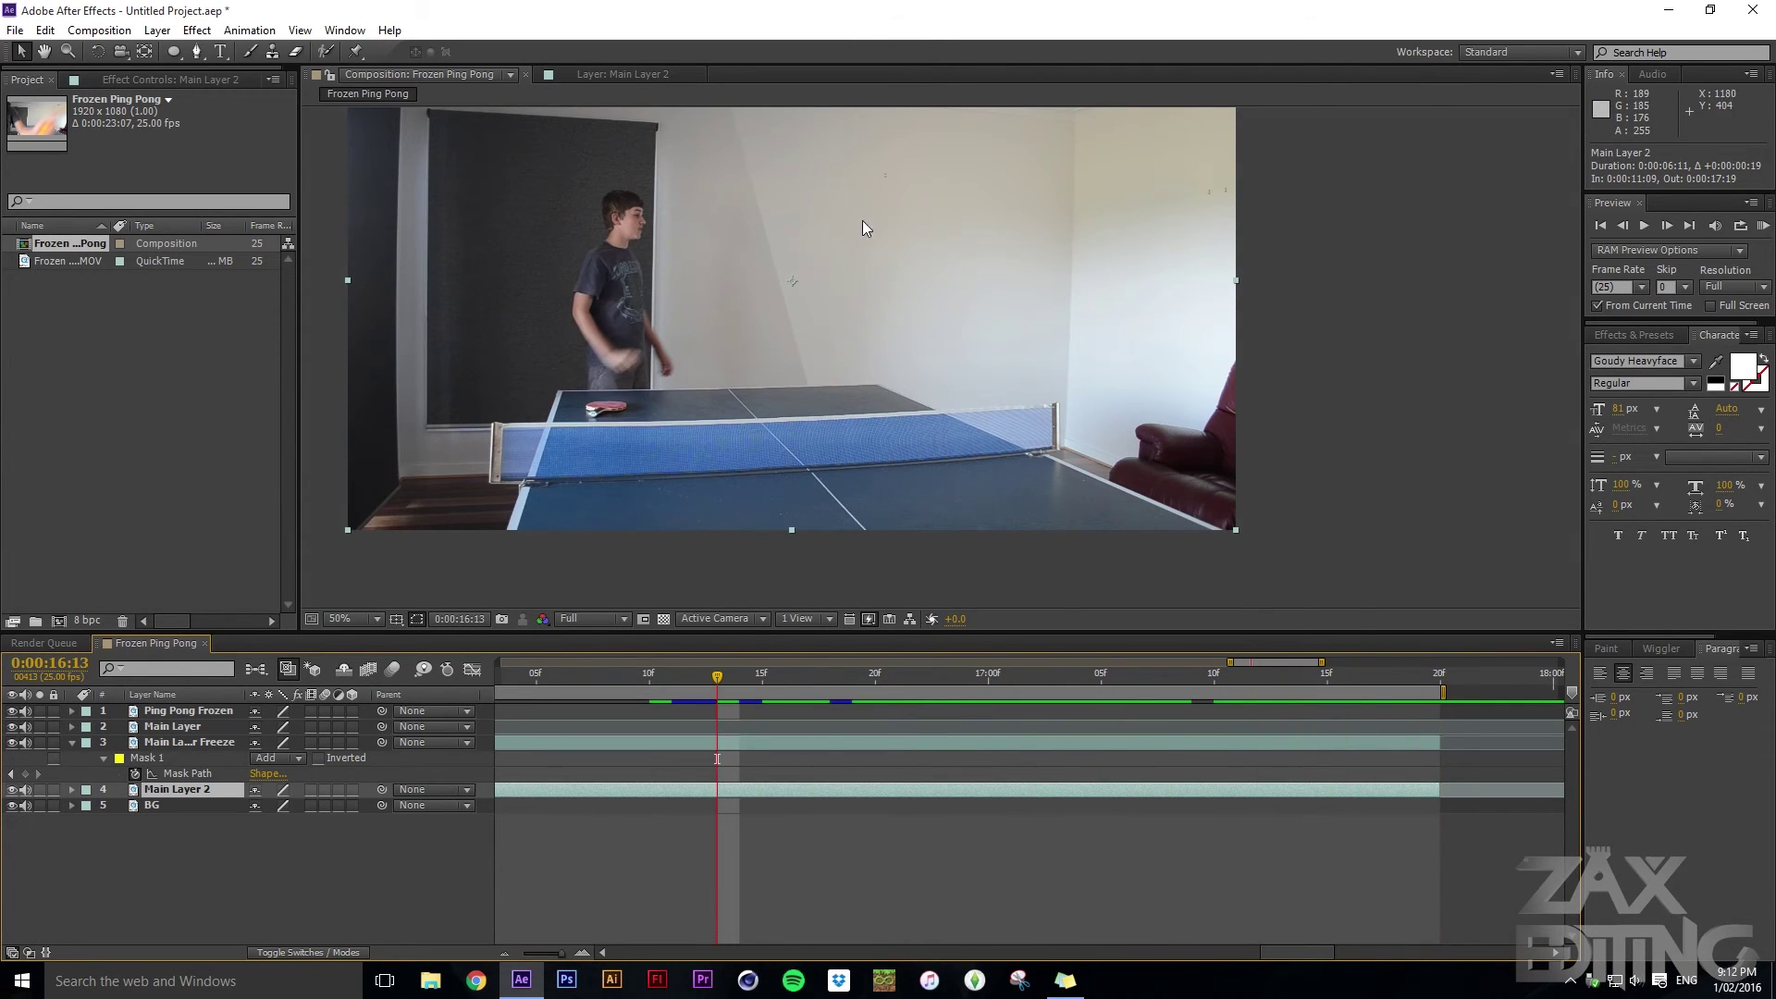
scroll(764, 290, up, 1)
scroll(775, 383, down, 2)
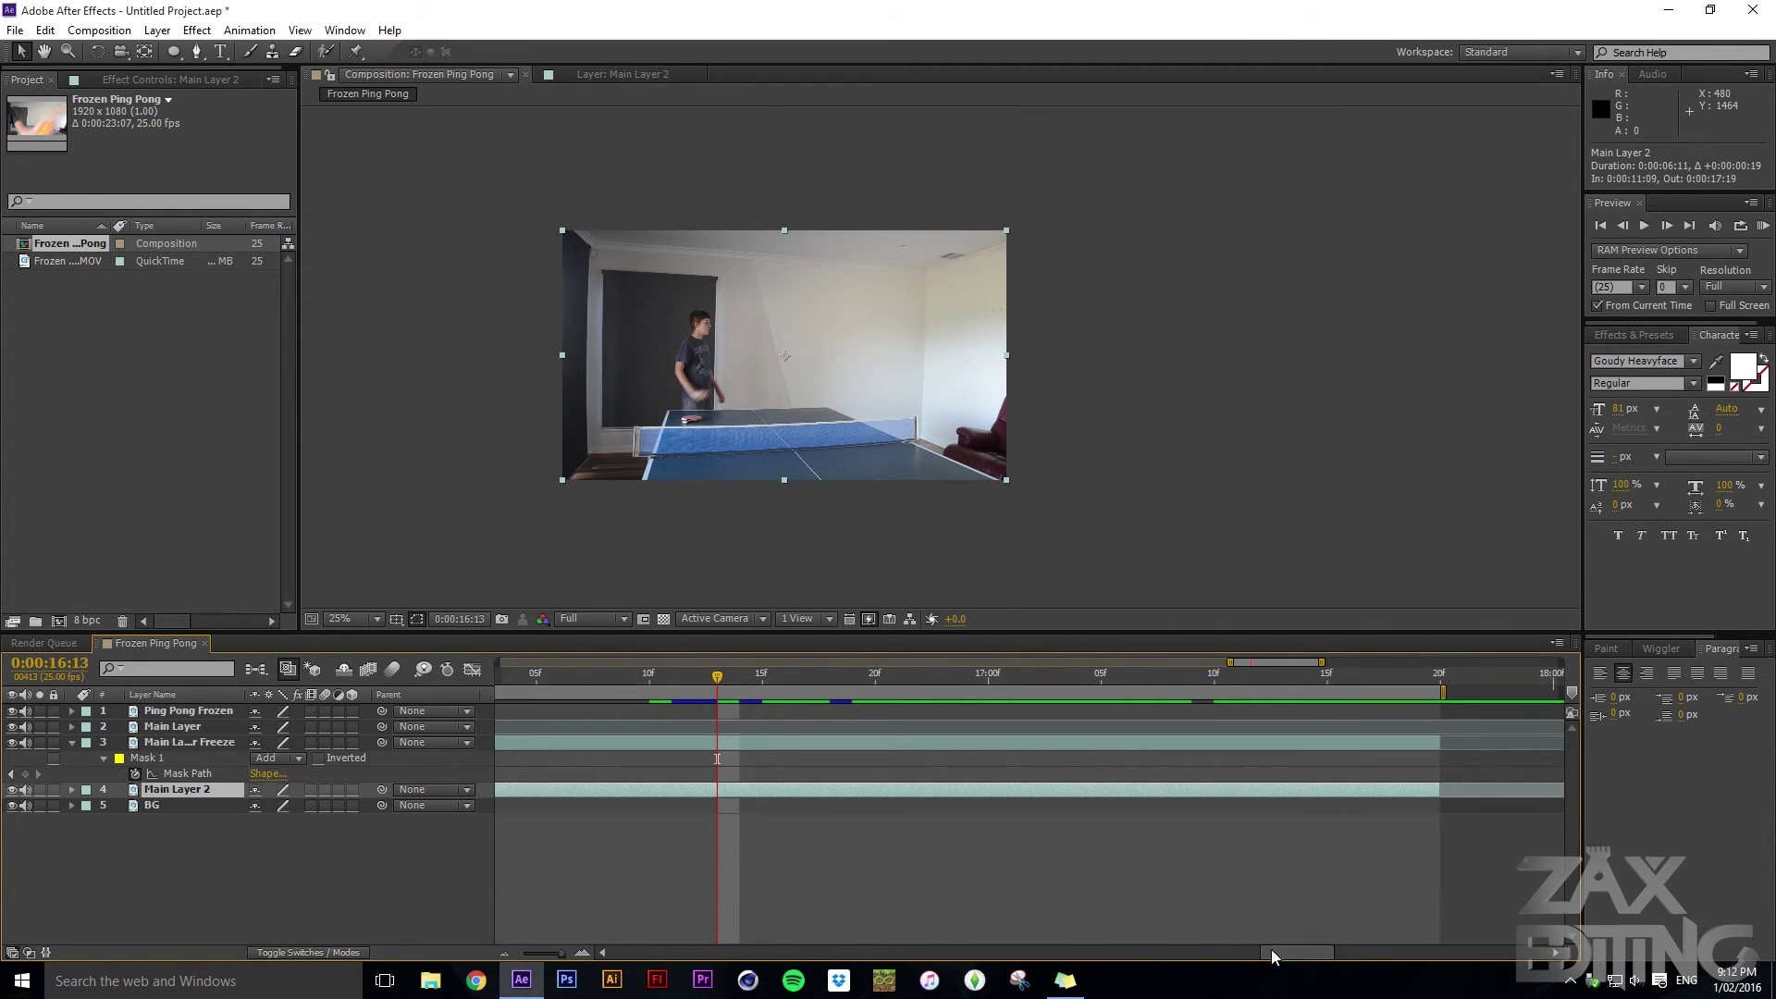
Show the composition from its start, go to 0:00:05:09 and apply the Levels effect to the BG layer
drag(1270, 948, 535, 930)
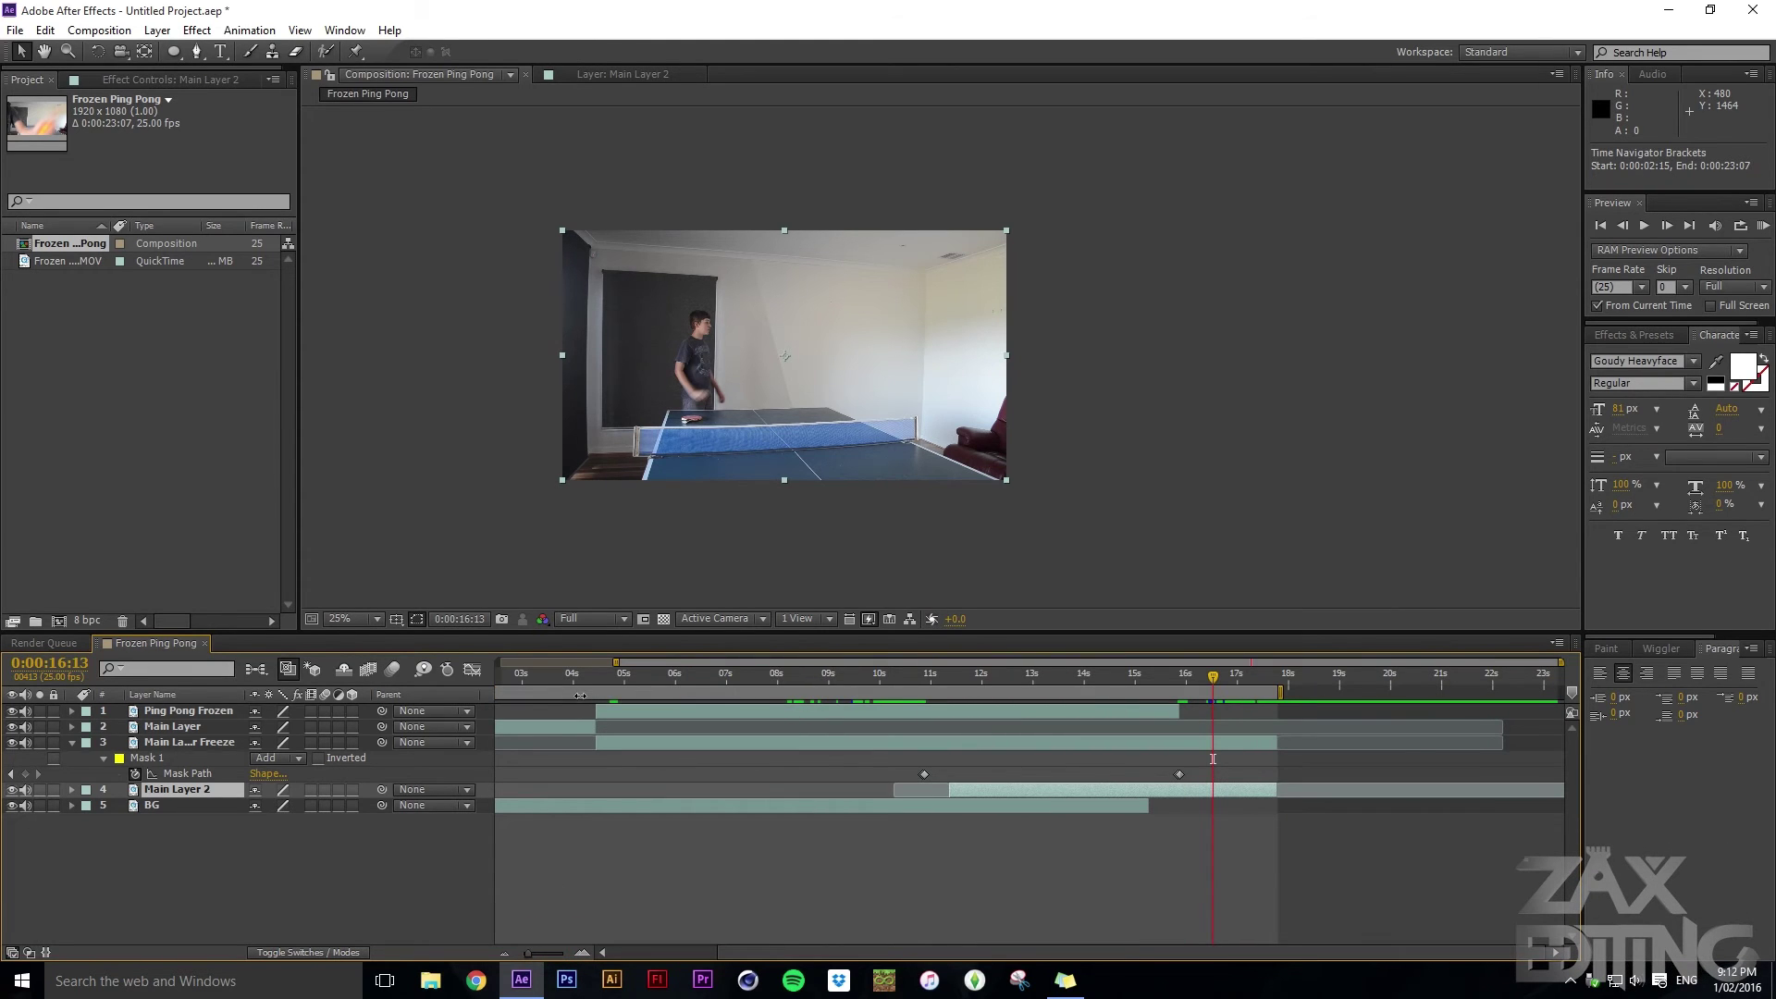
drag(557, 685, 397, 668)
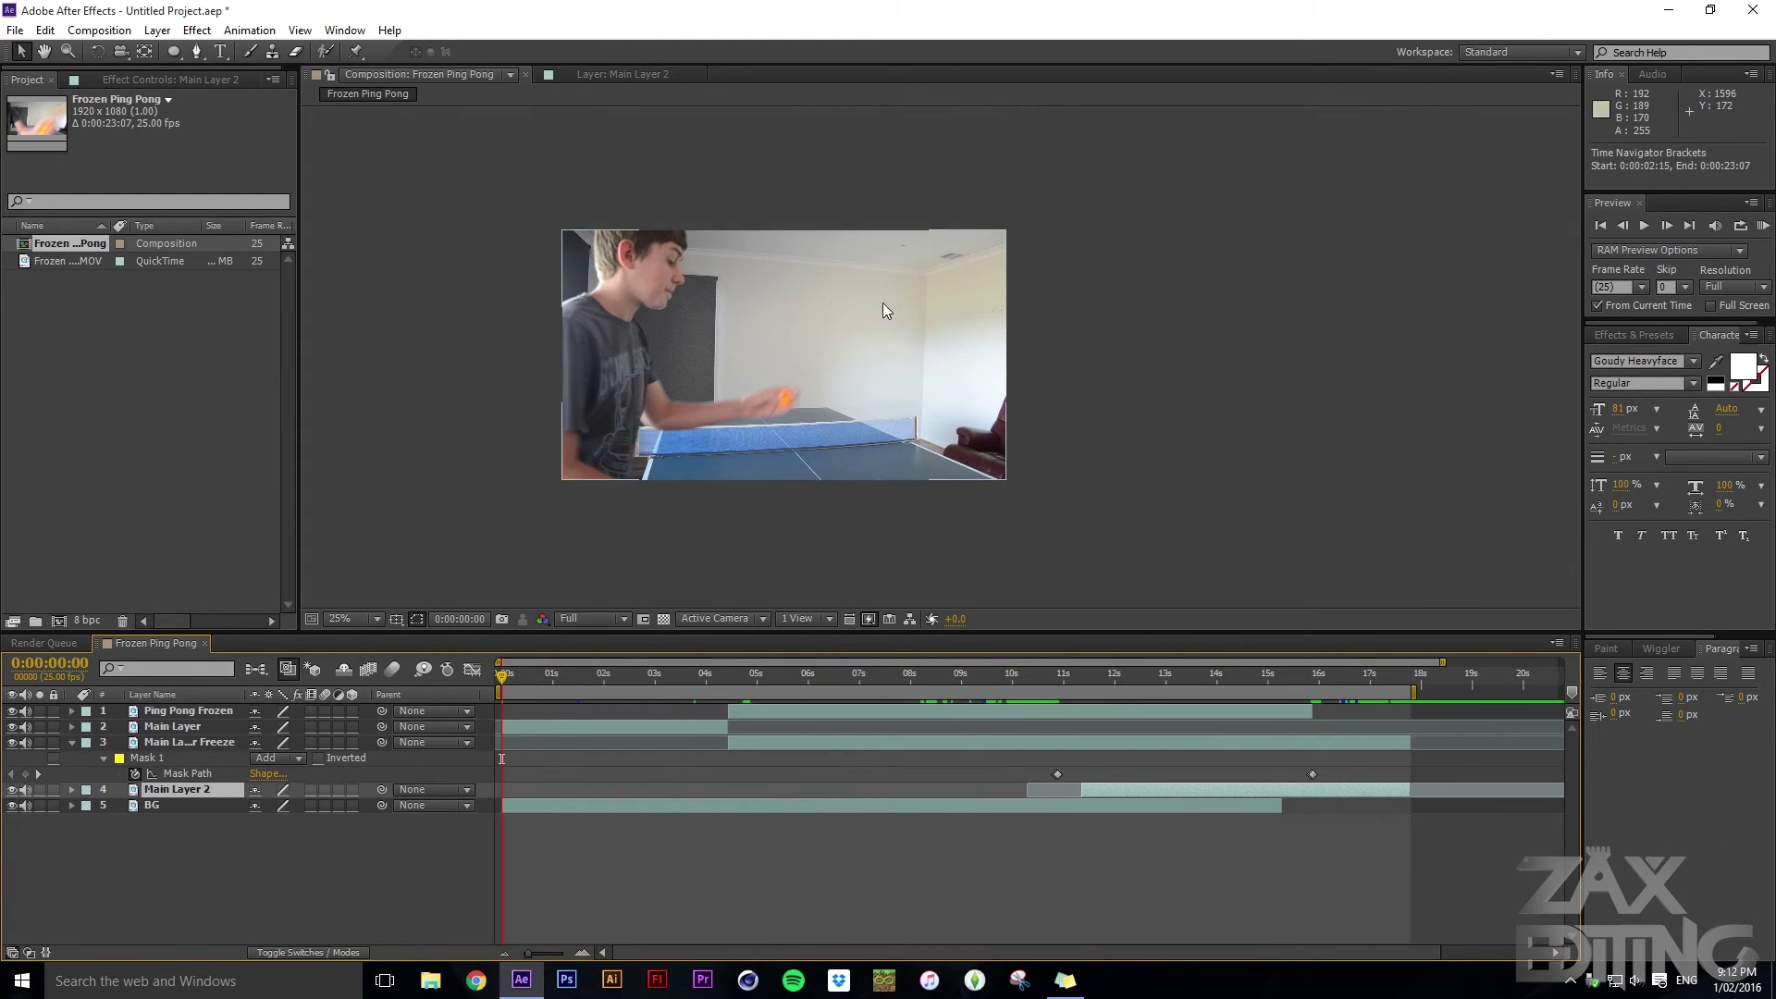
drag(641, 672, 773, 719)
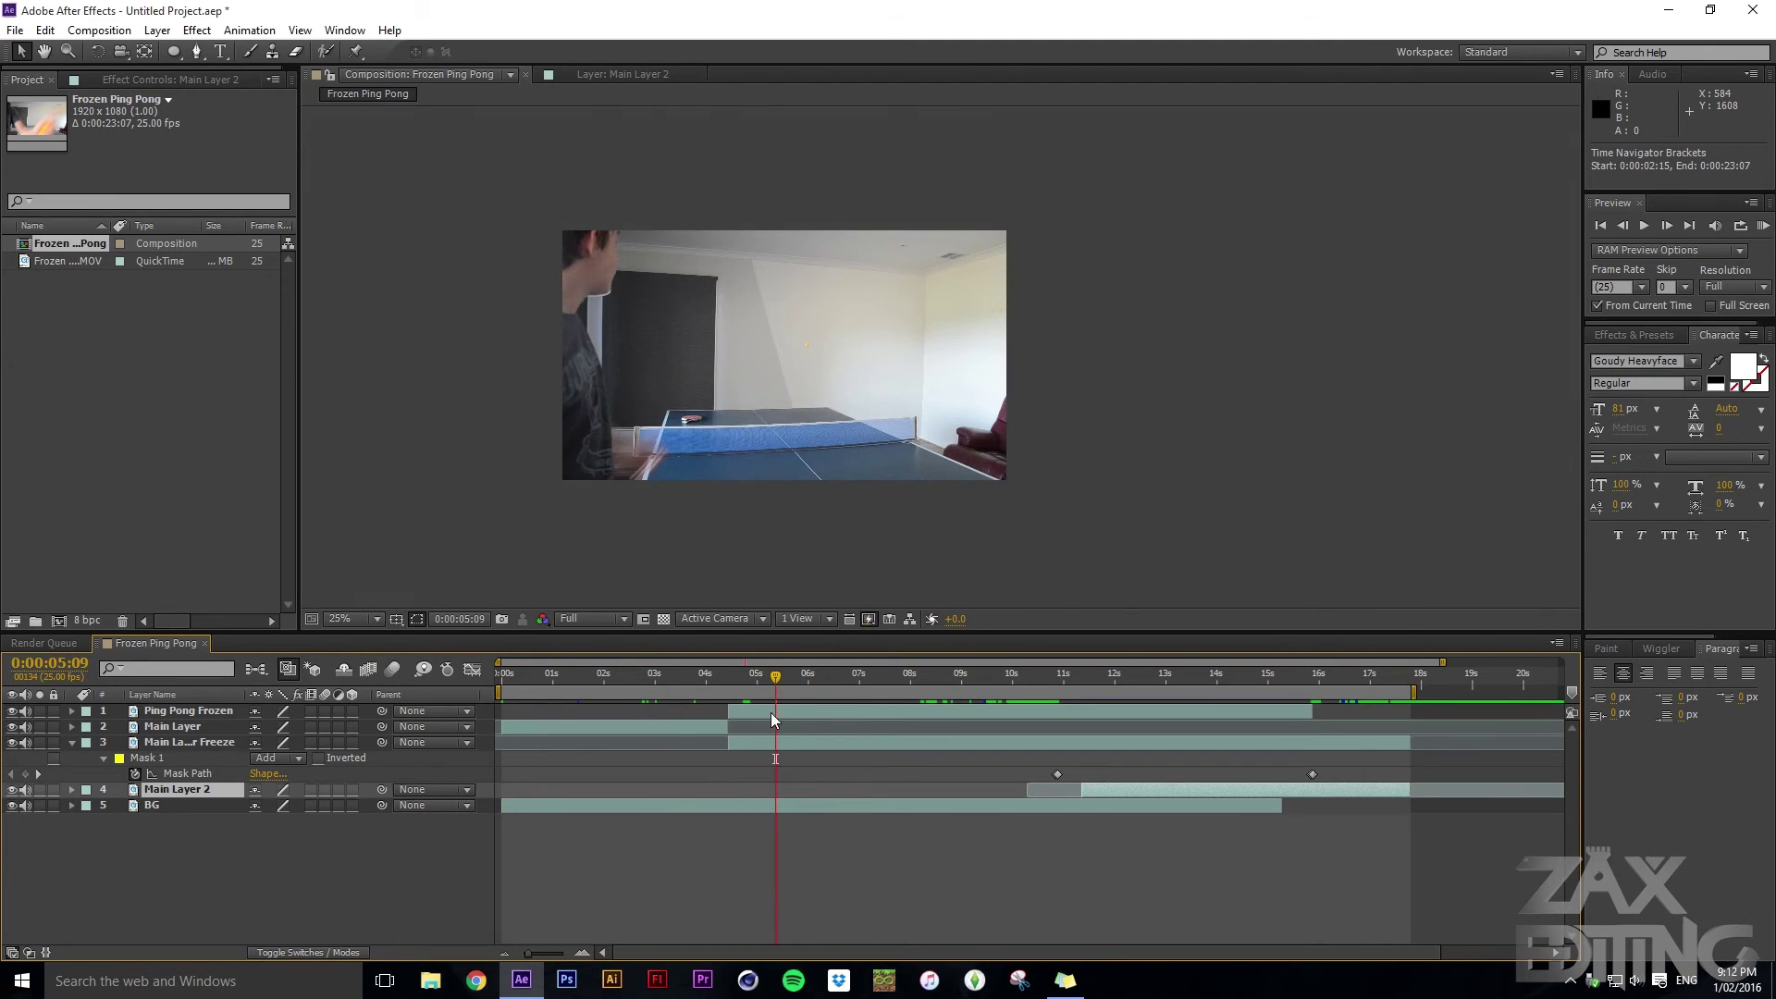
click(713, 808)
click(209, 32)
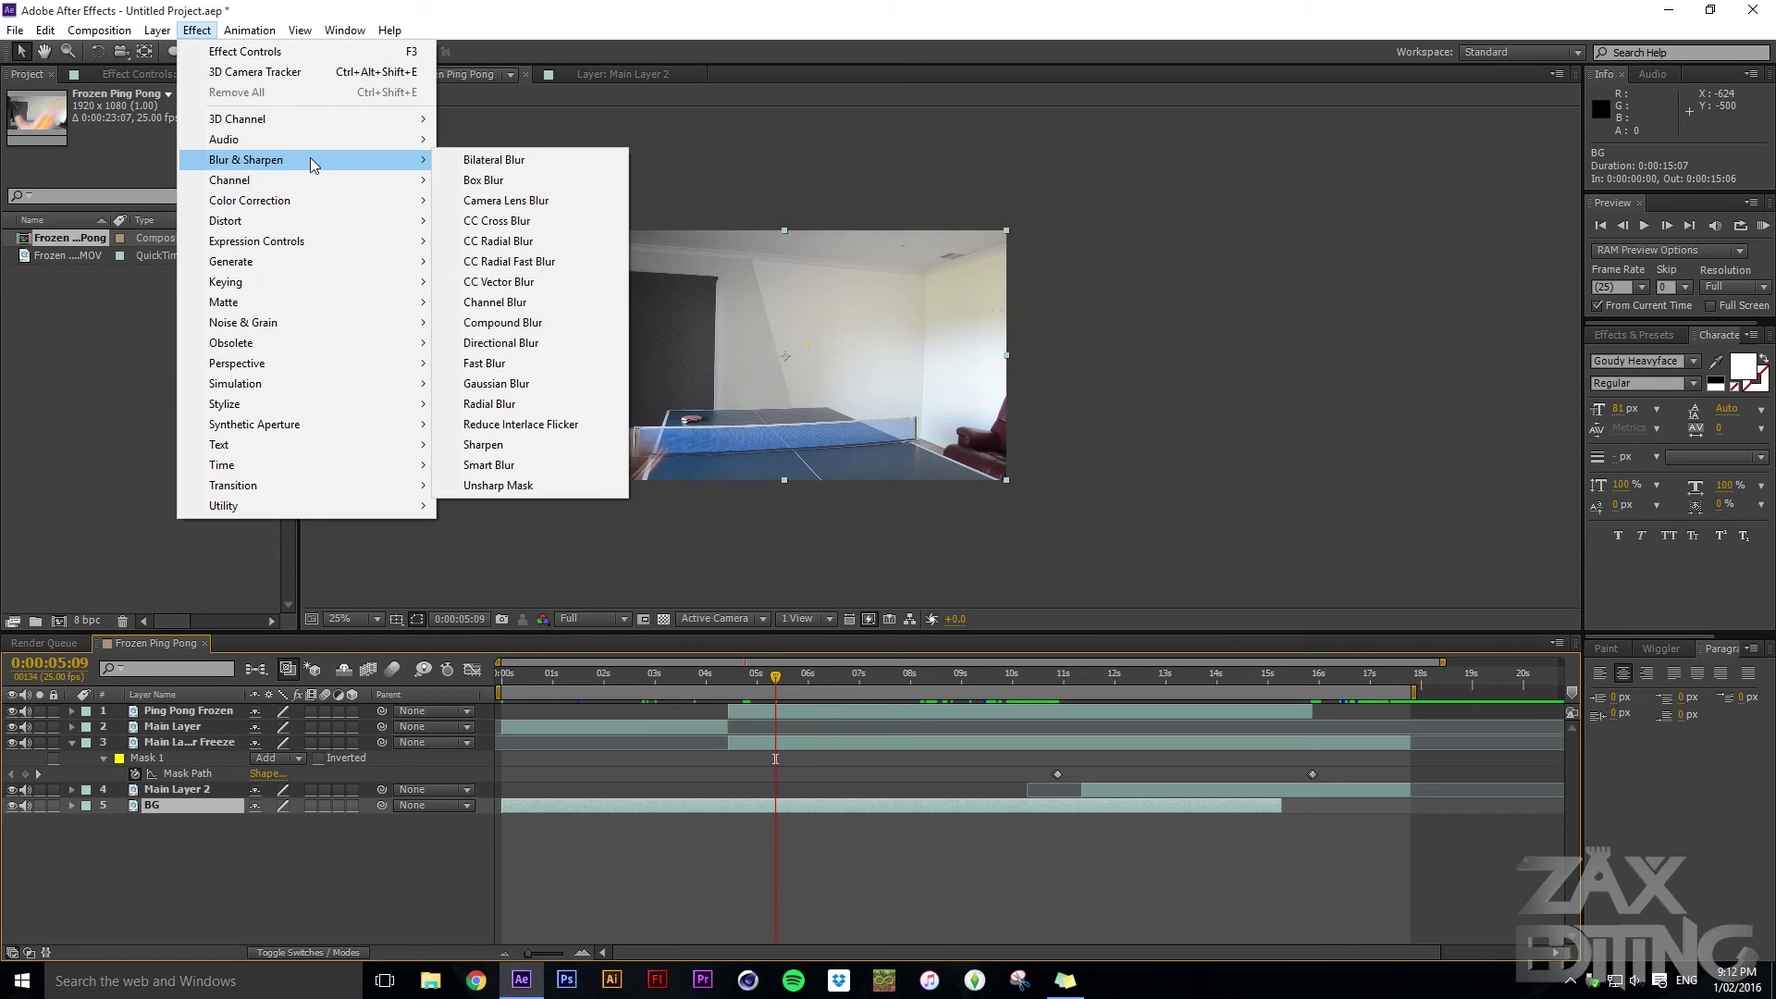
mouse_move(361, 208)
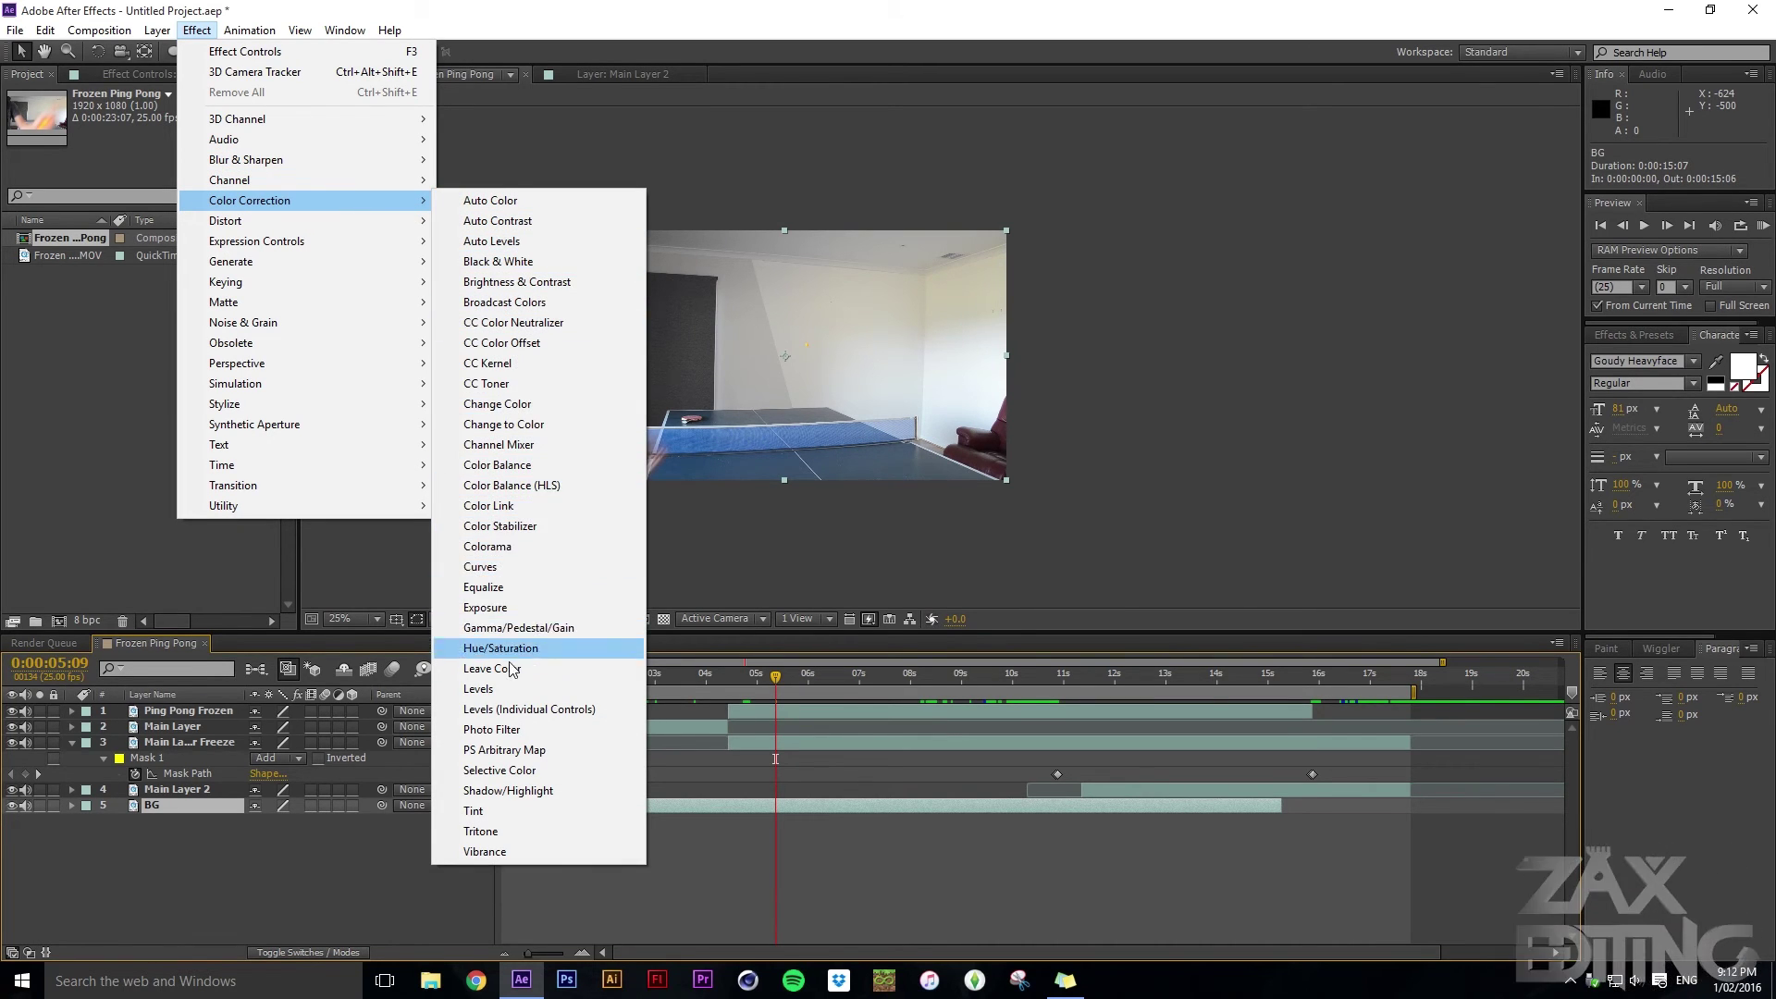
click(474, 692)
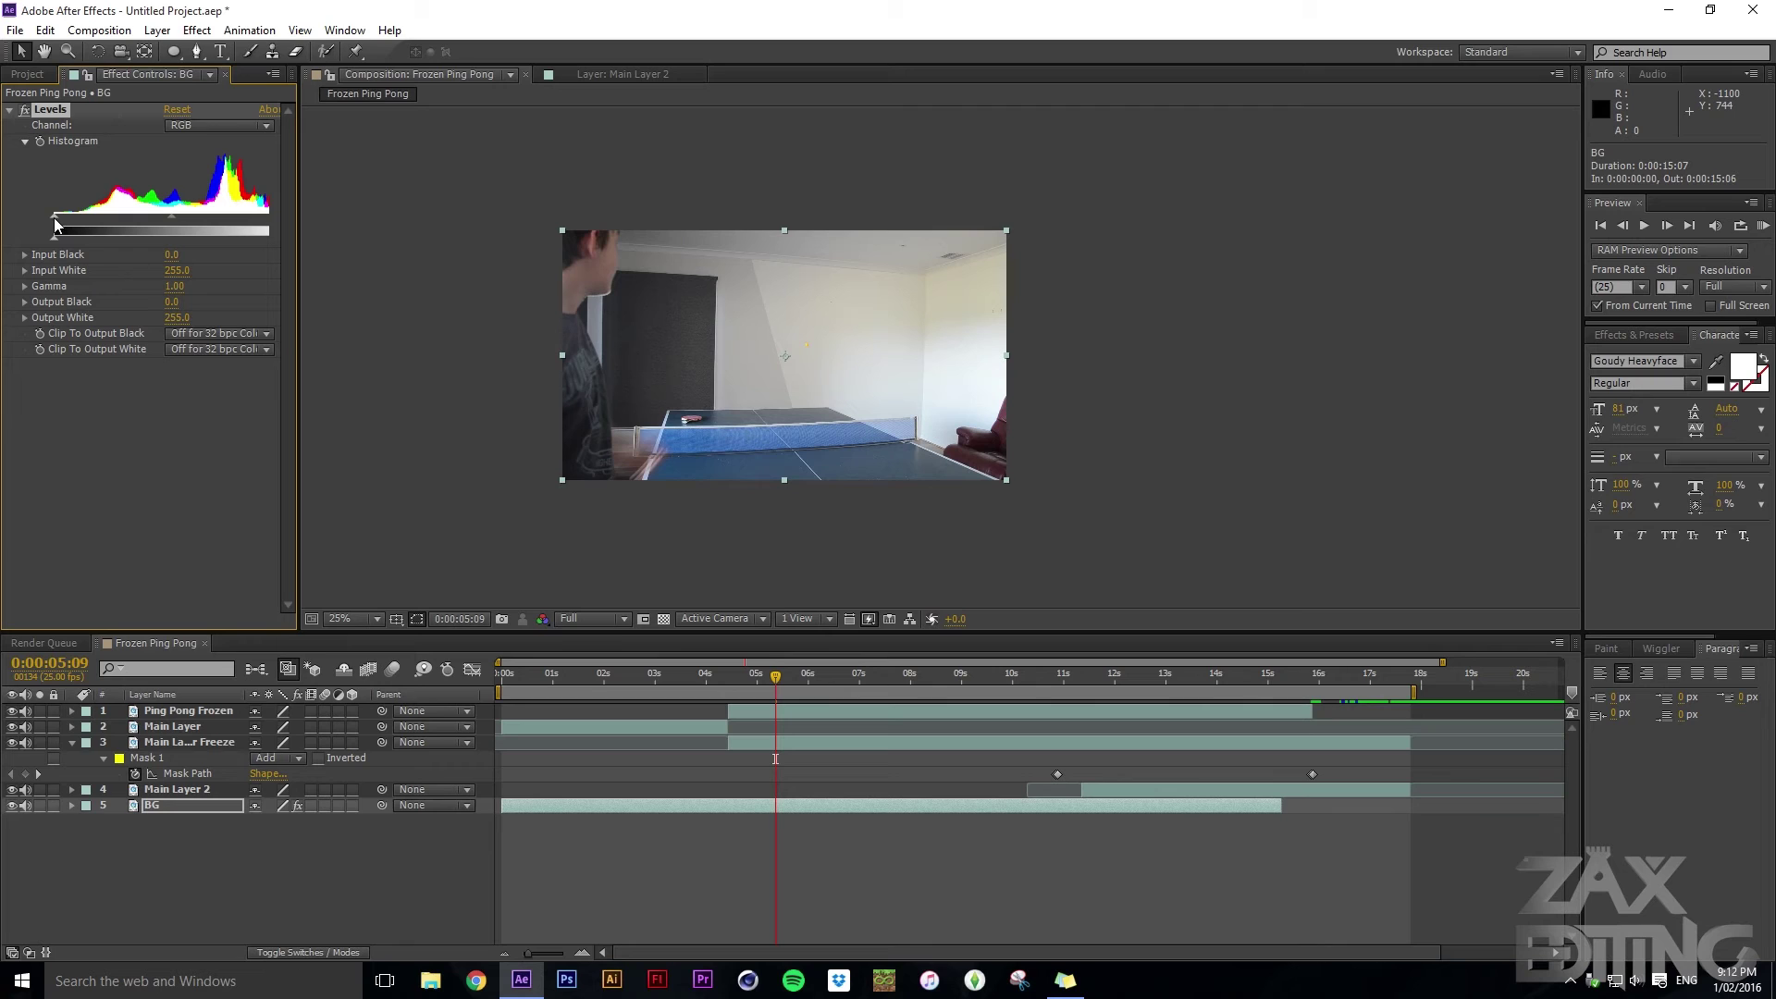
Raise the BG layer's Levels Input Black to about 45, then try a Gamma of 1.46 and undo it
click(199, 134)
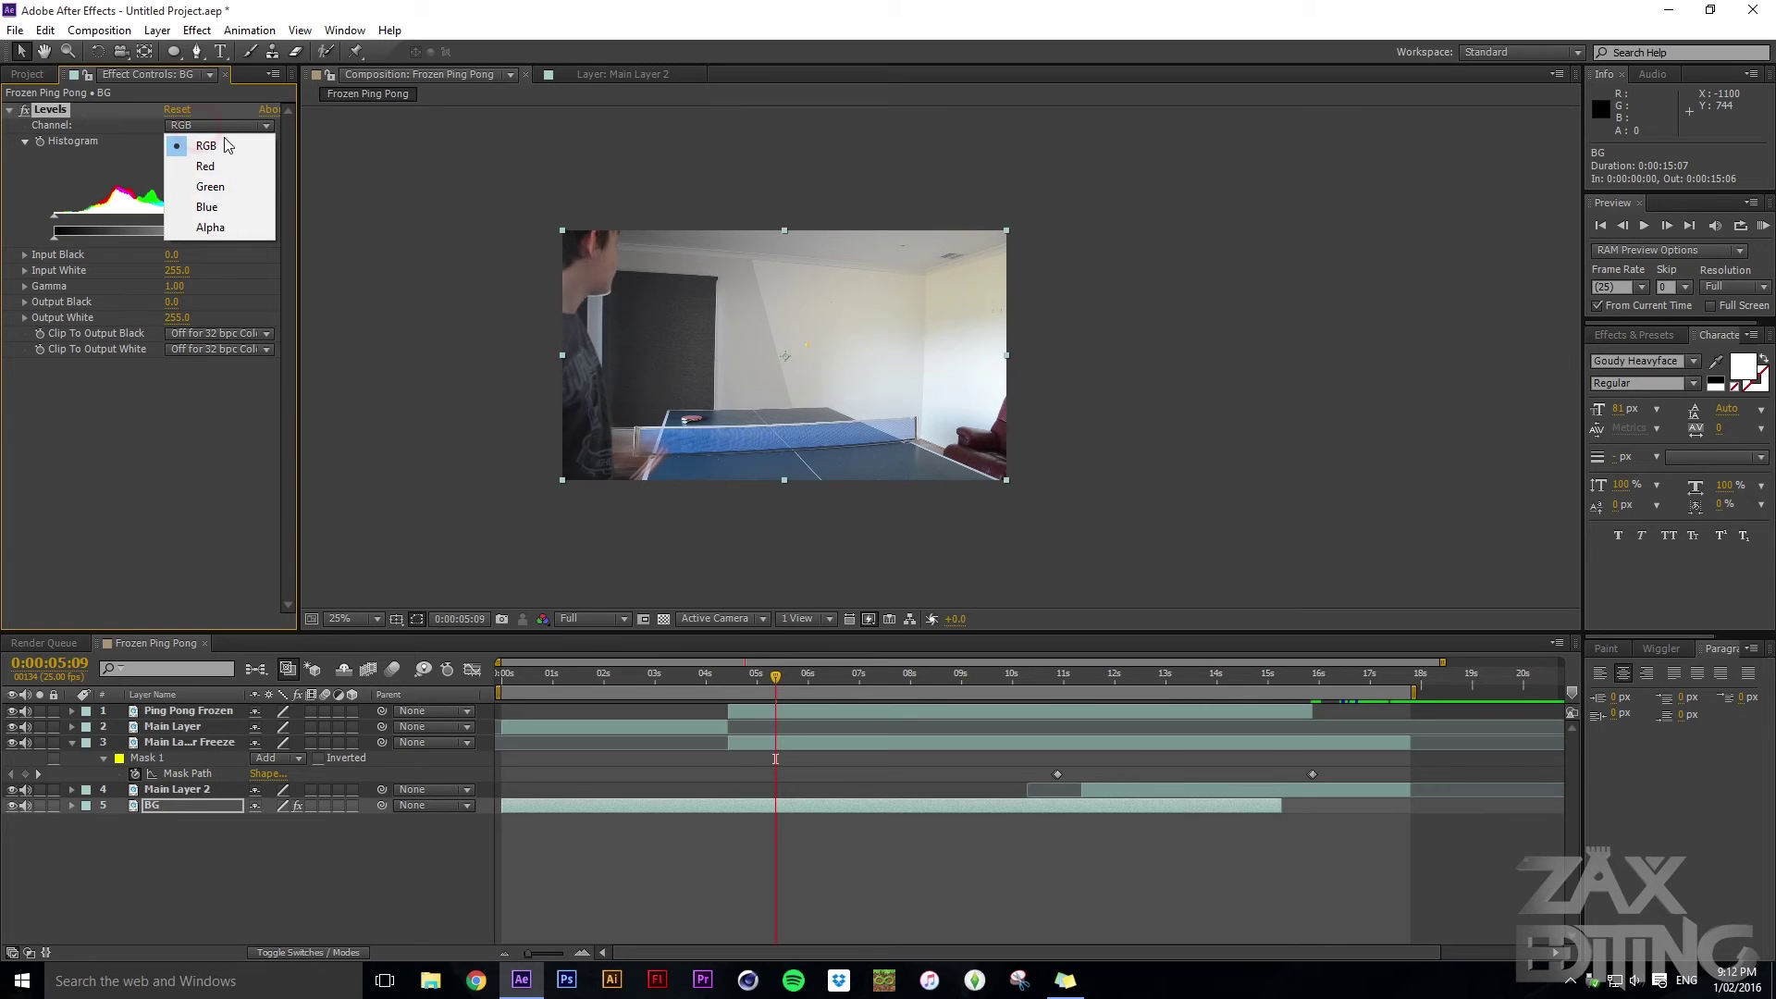
click(134, 162)
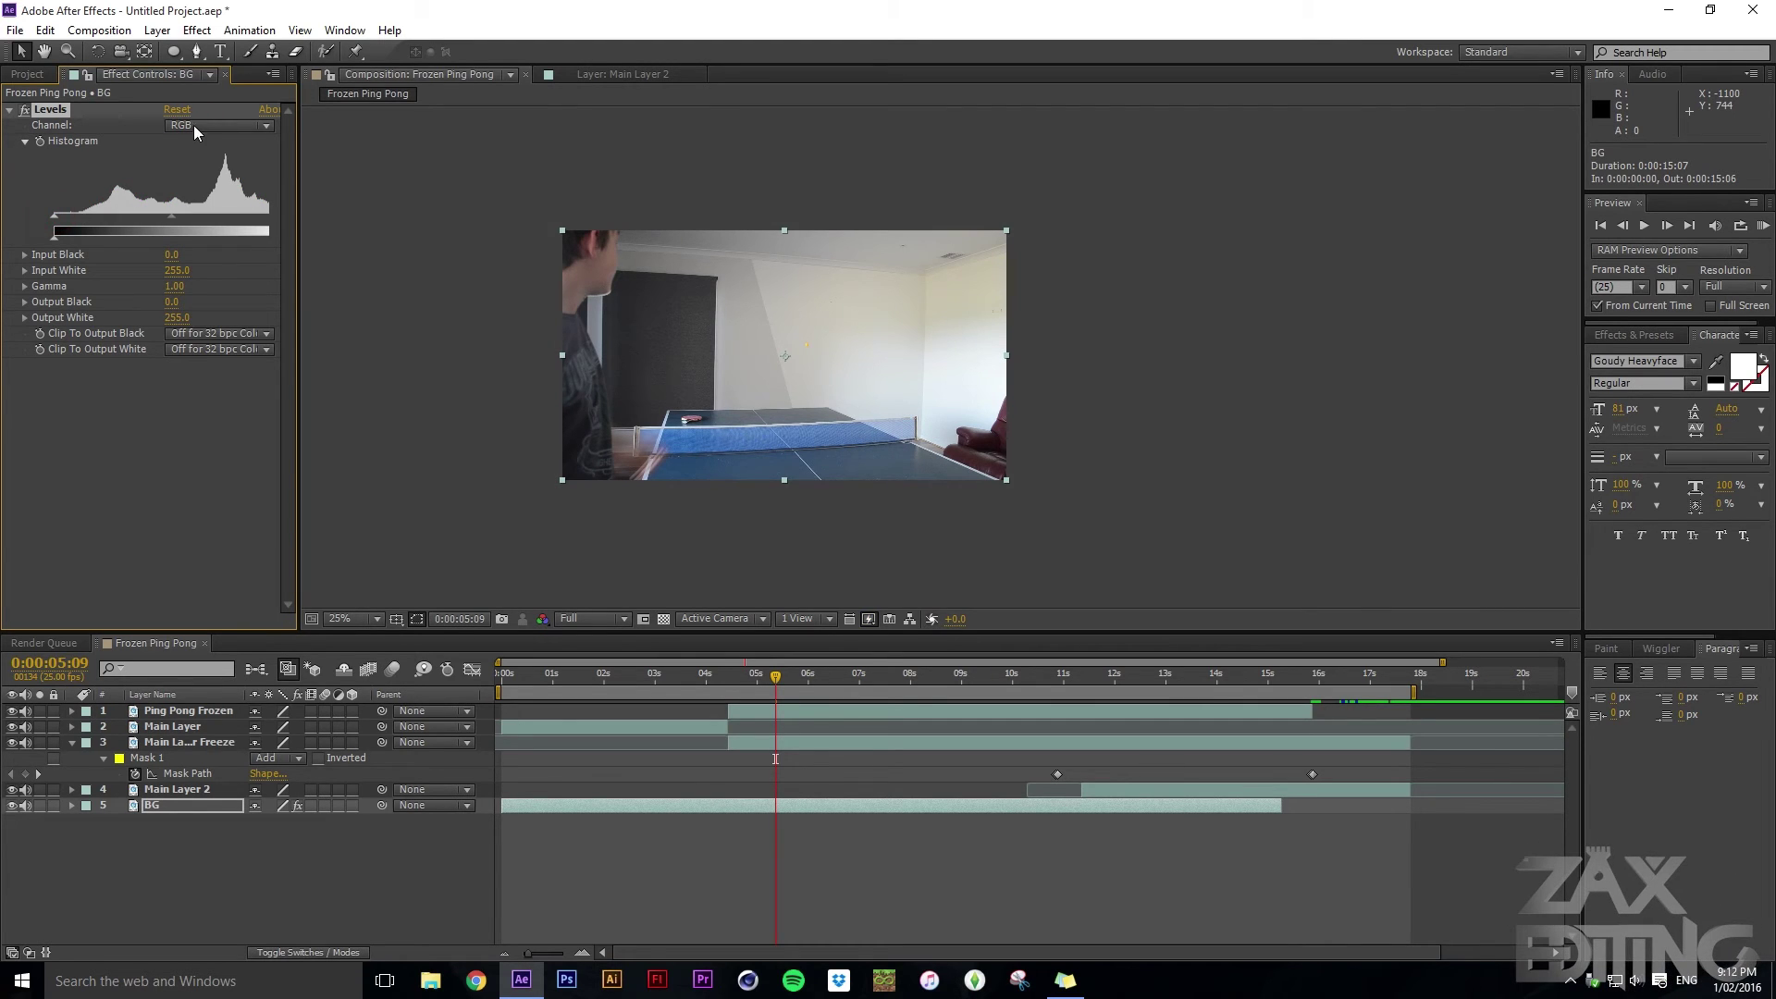
drag(56, 221, 97, 227)
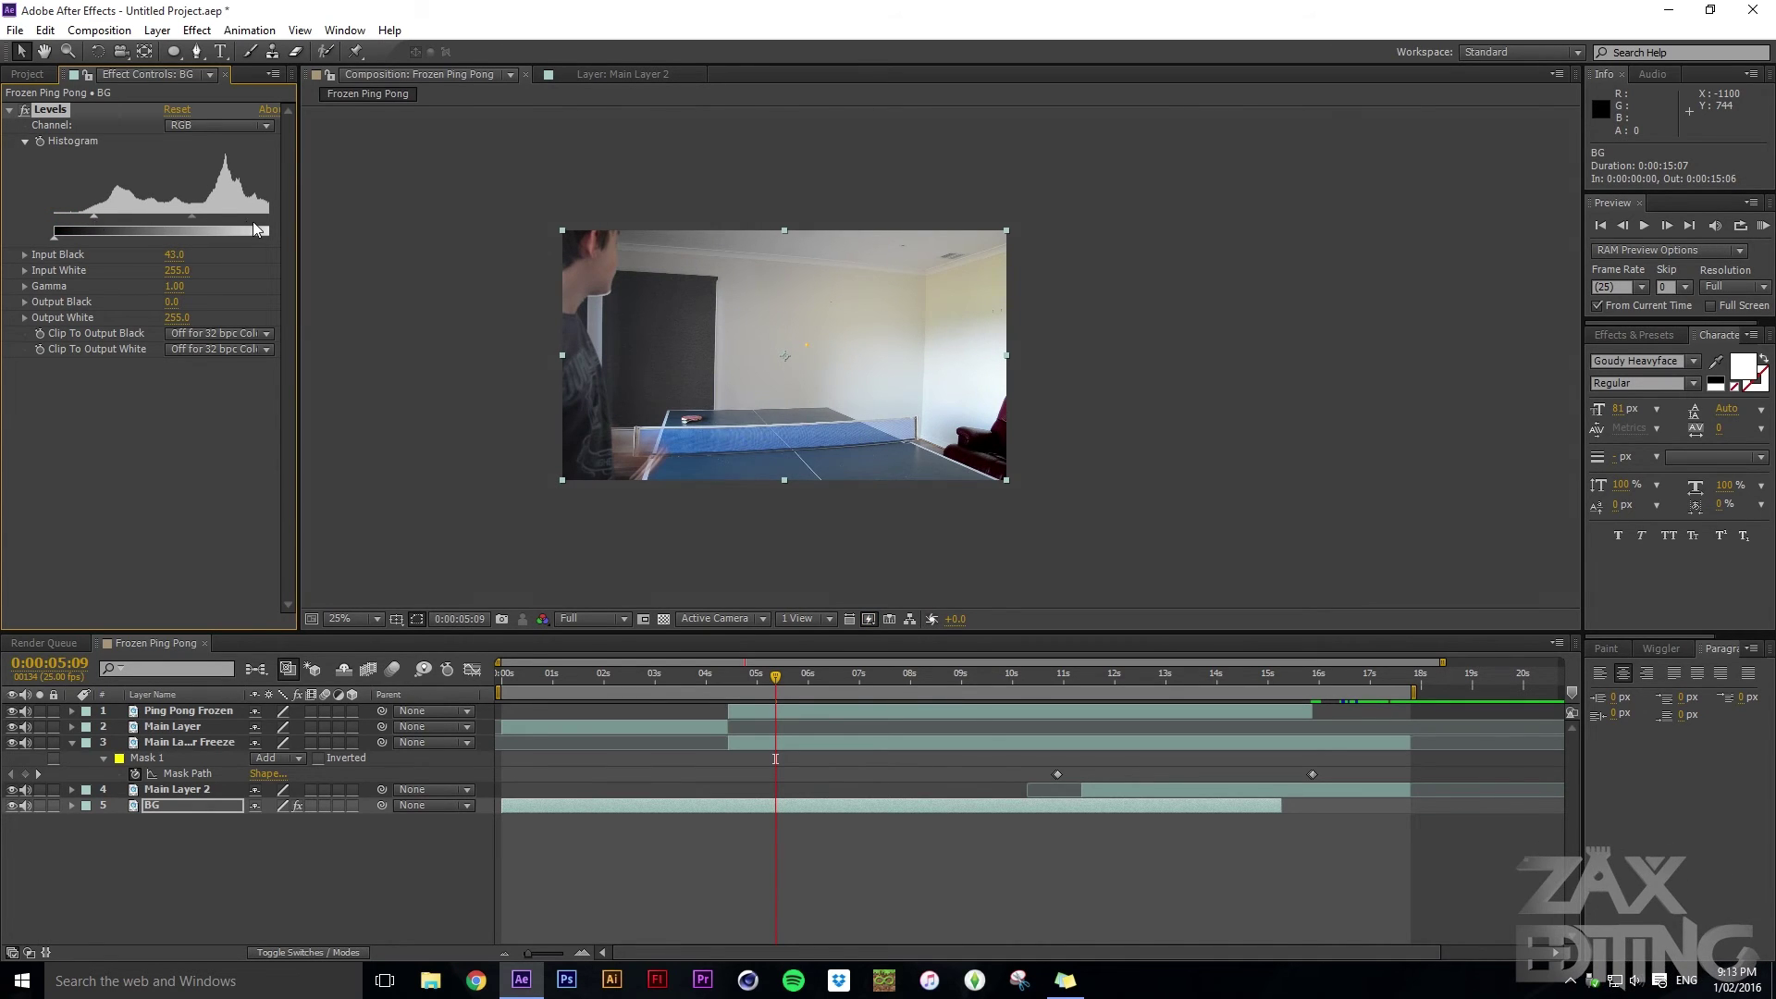
drag(194, 225, 167, 220)
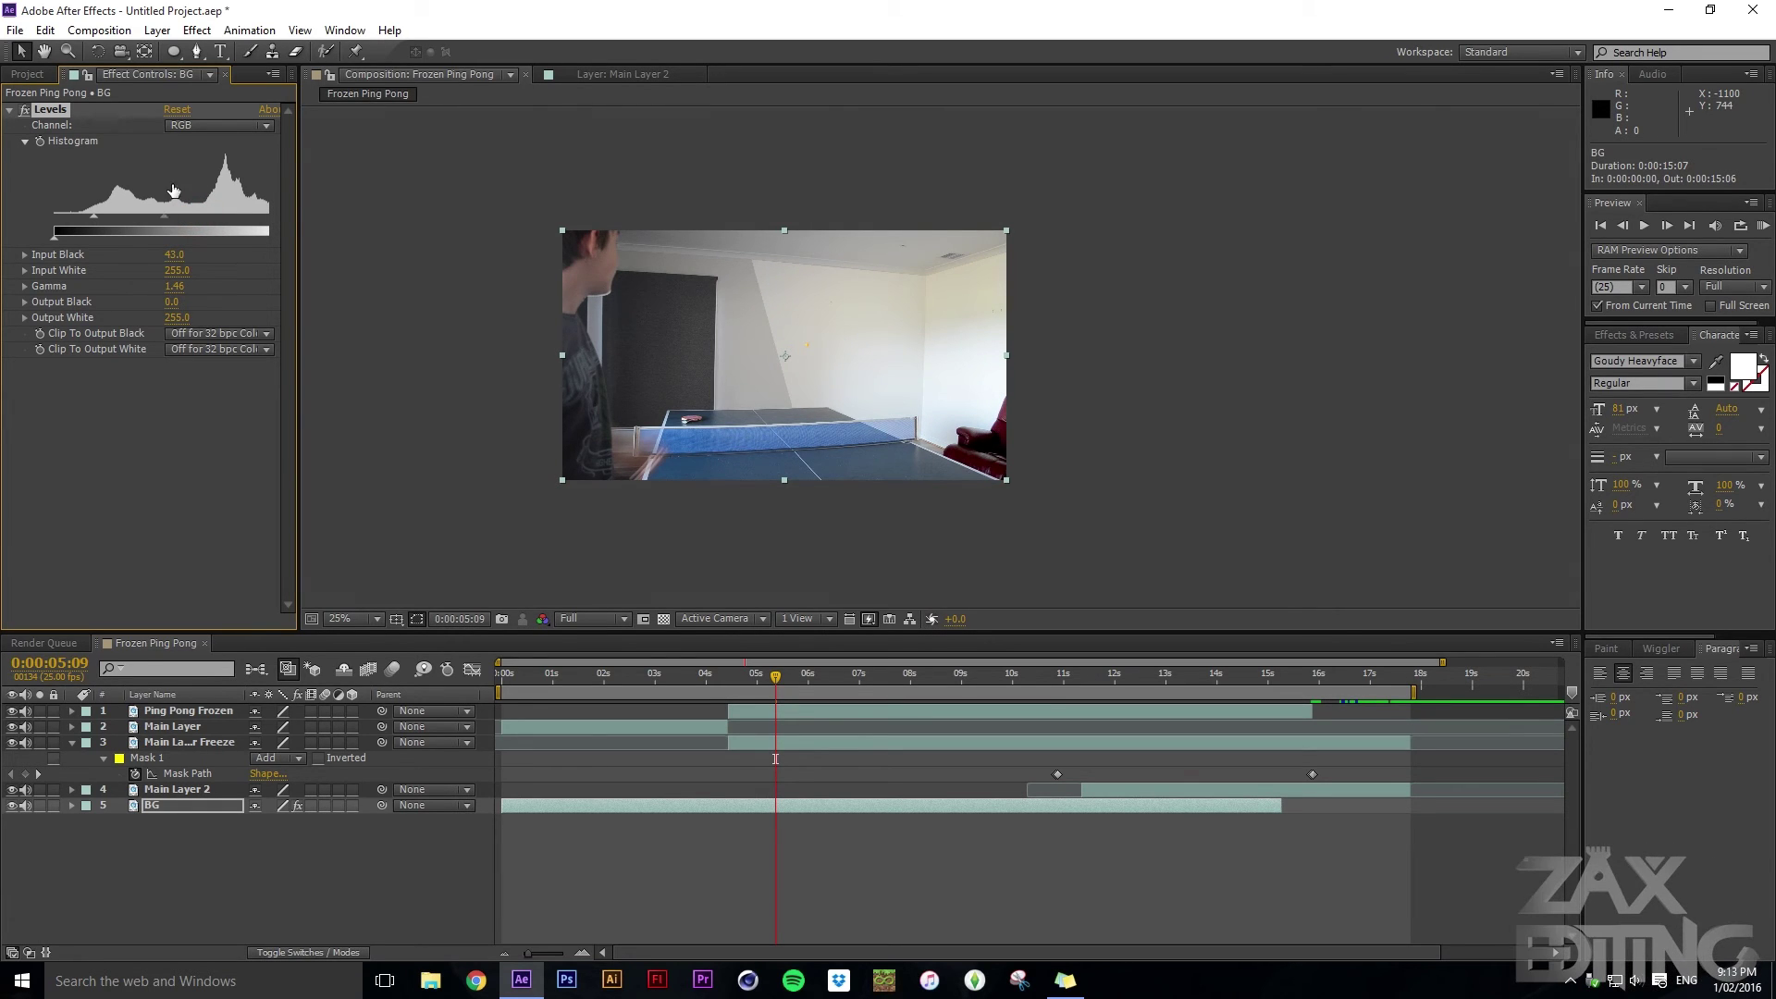
key(ctrl+z)
Examine the table and the wall around the frozen ball up close for a visible seam along the mask edge
scroll(773, 285, up, 4)
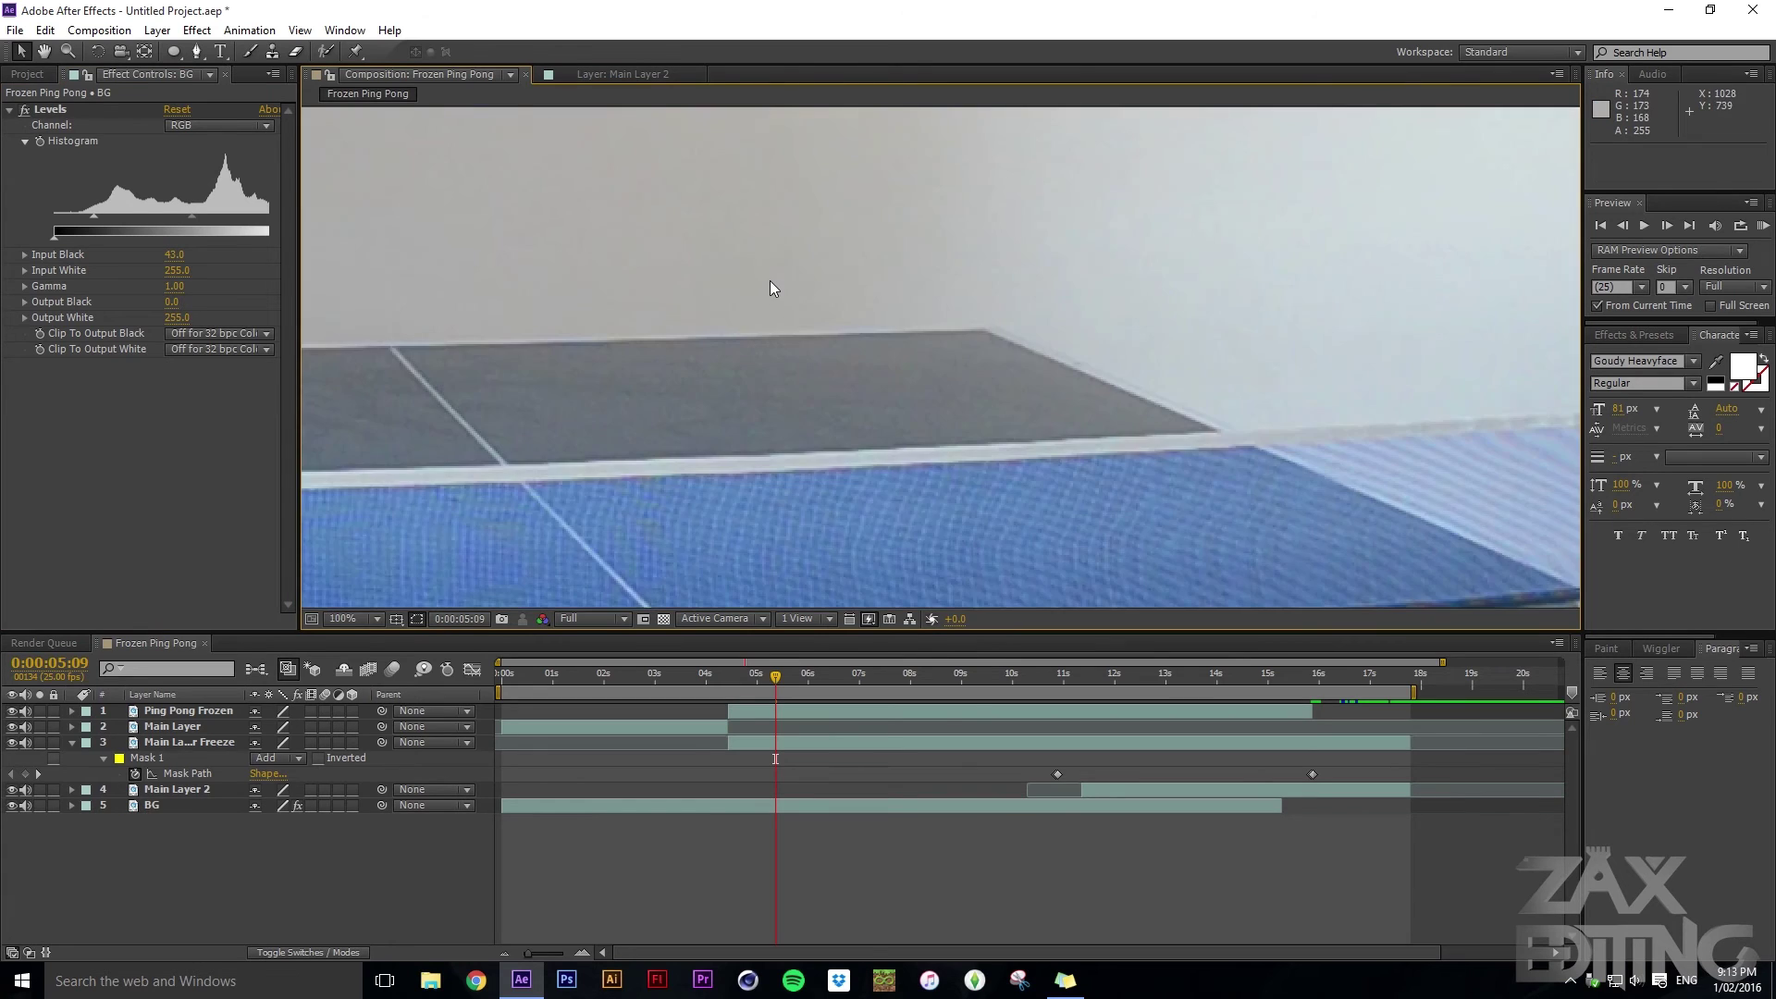
scroll(770, 285, down, 3)
drag(745, 182, 831, 385)
scroll(796, 256, up, 2)
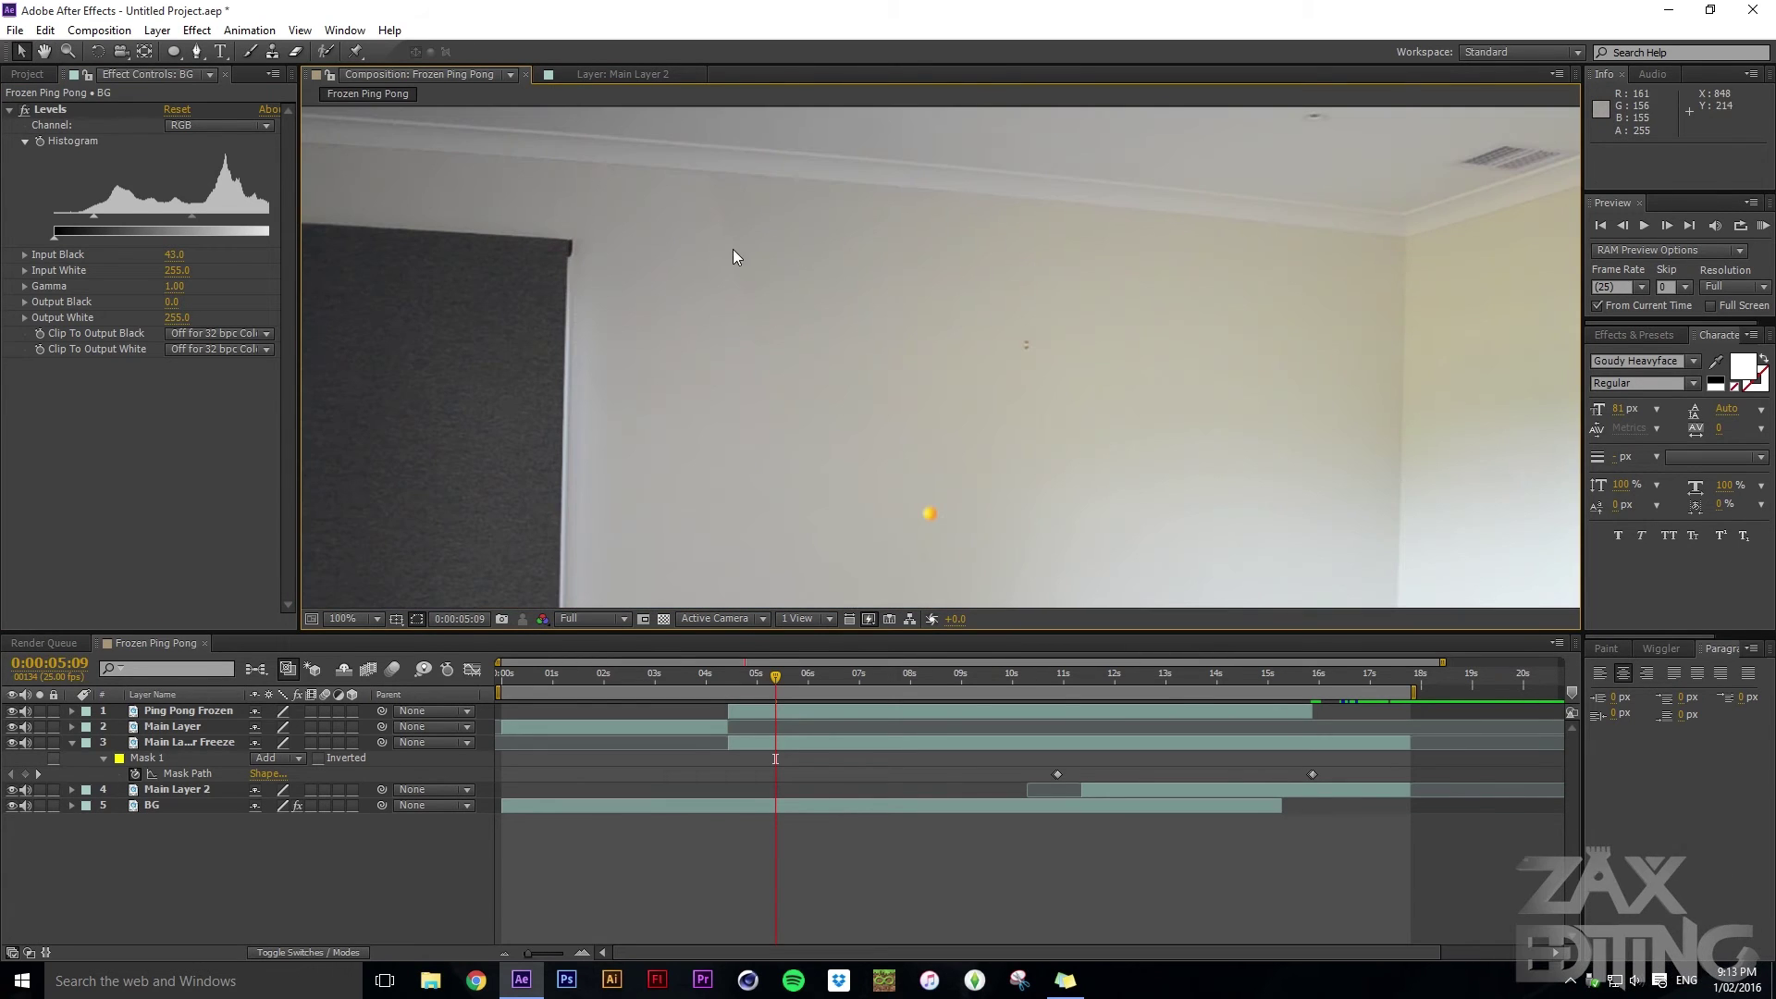
drag(888, 481, 824, 385)
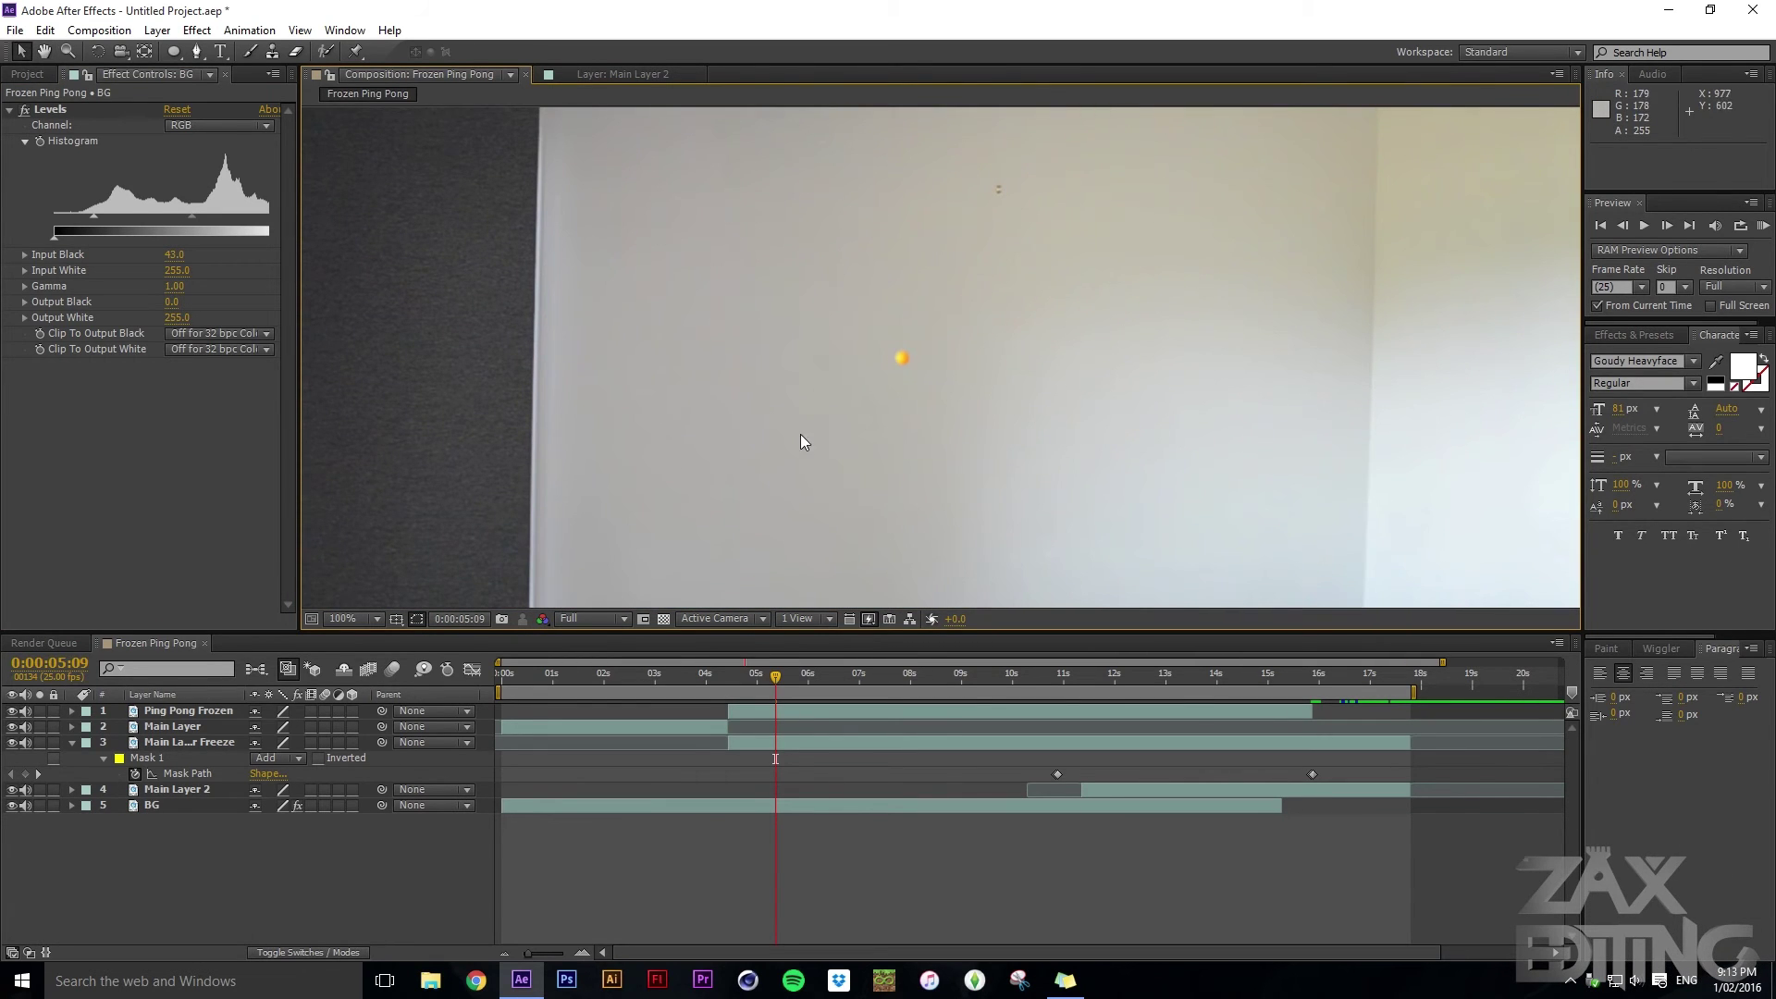
drag(741, 237, 781, 408)
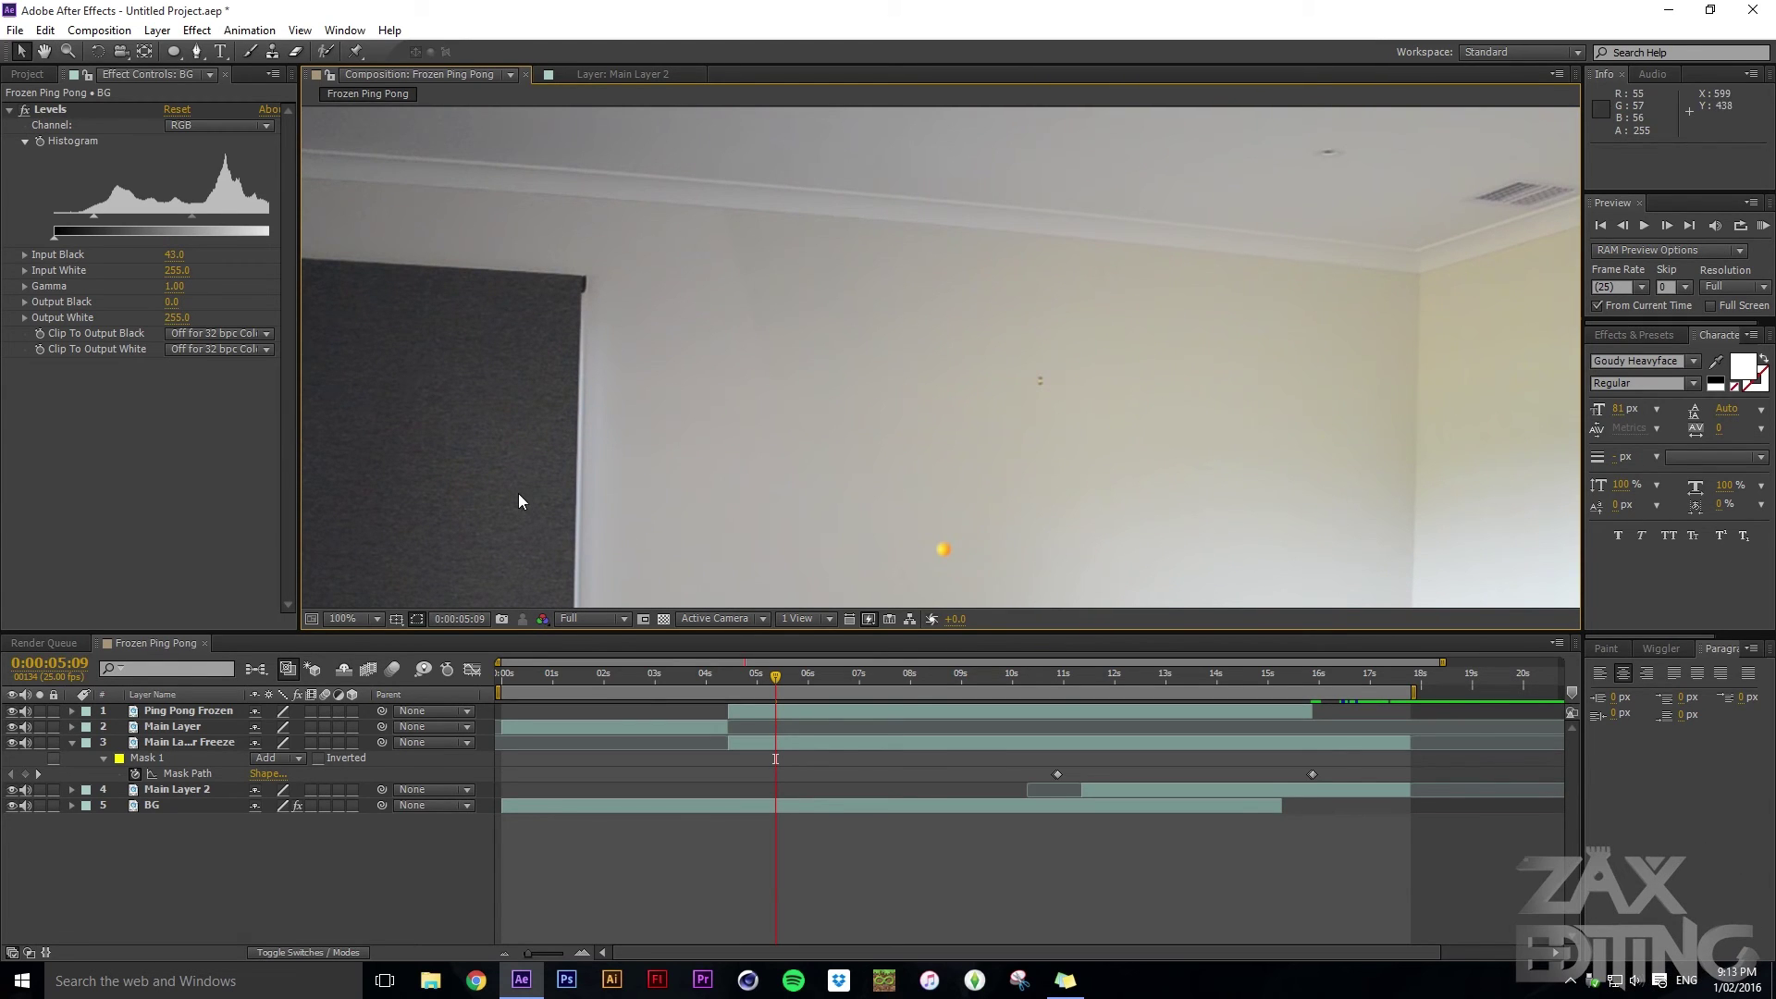
click(102, 507)
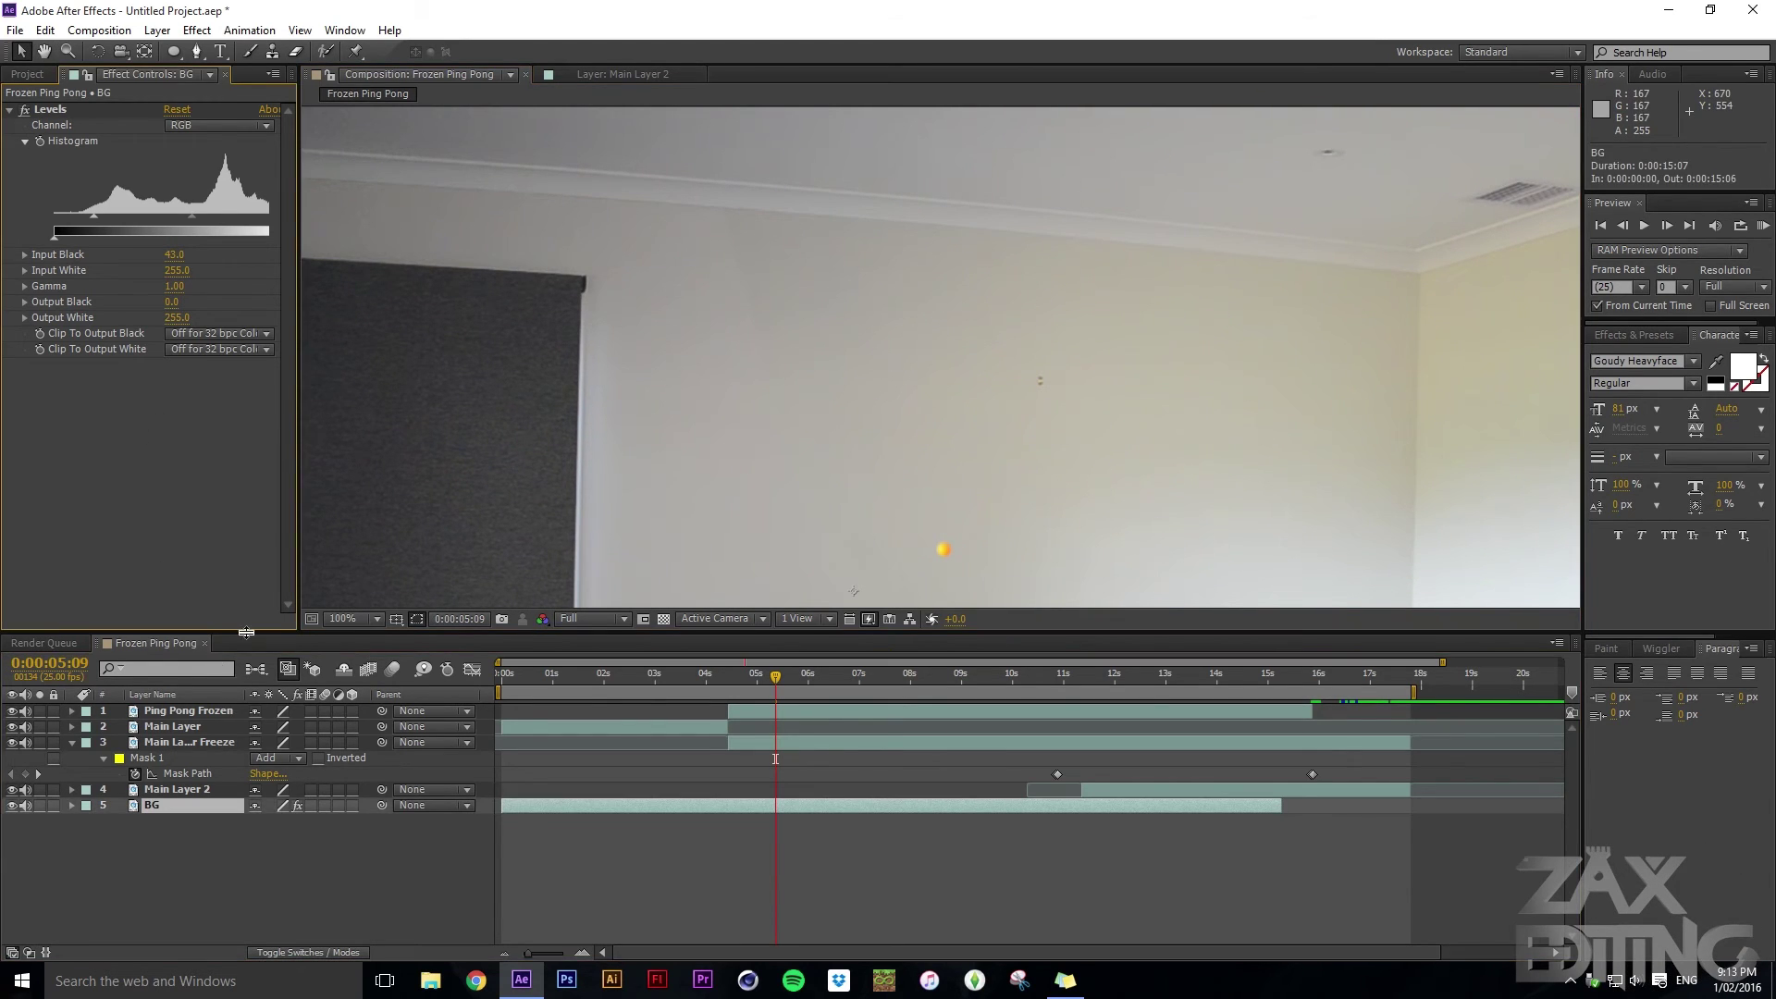
Set the feather of Mask 1 on Main Layer After Freeze to 3 pixels and check the mask edge on the wall
click(196, 743)
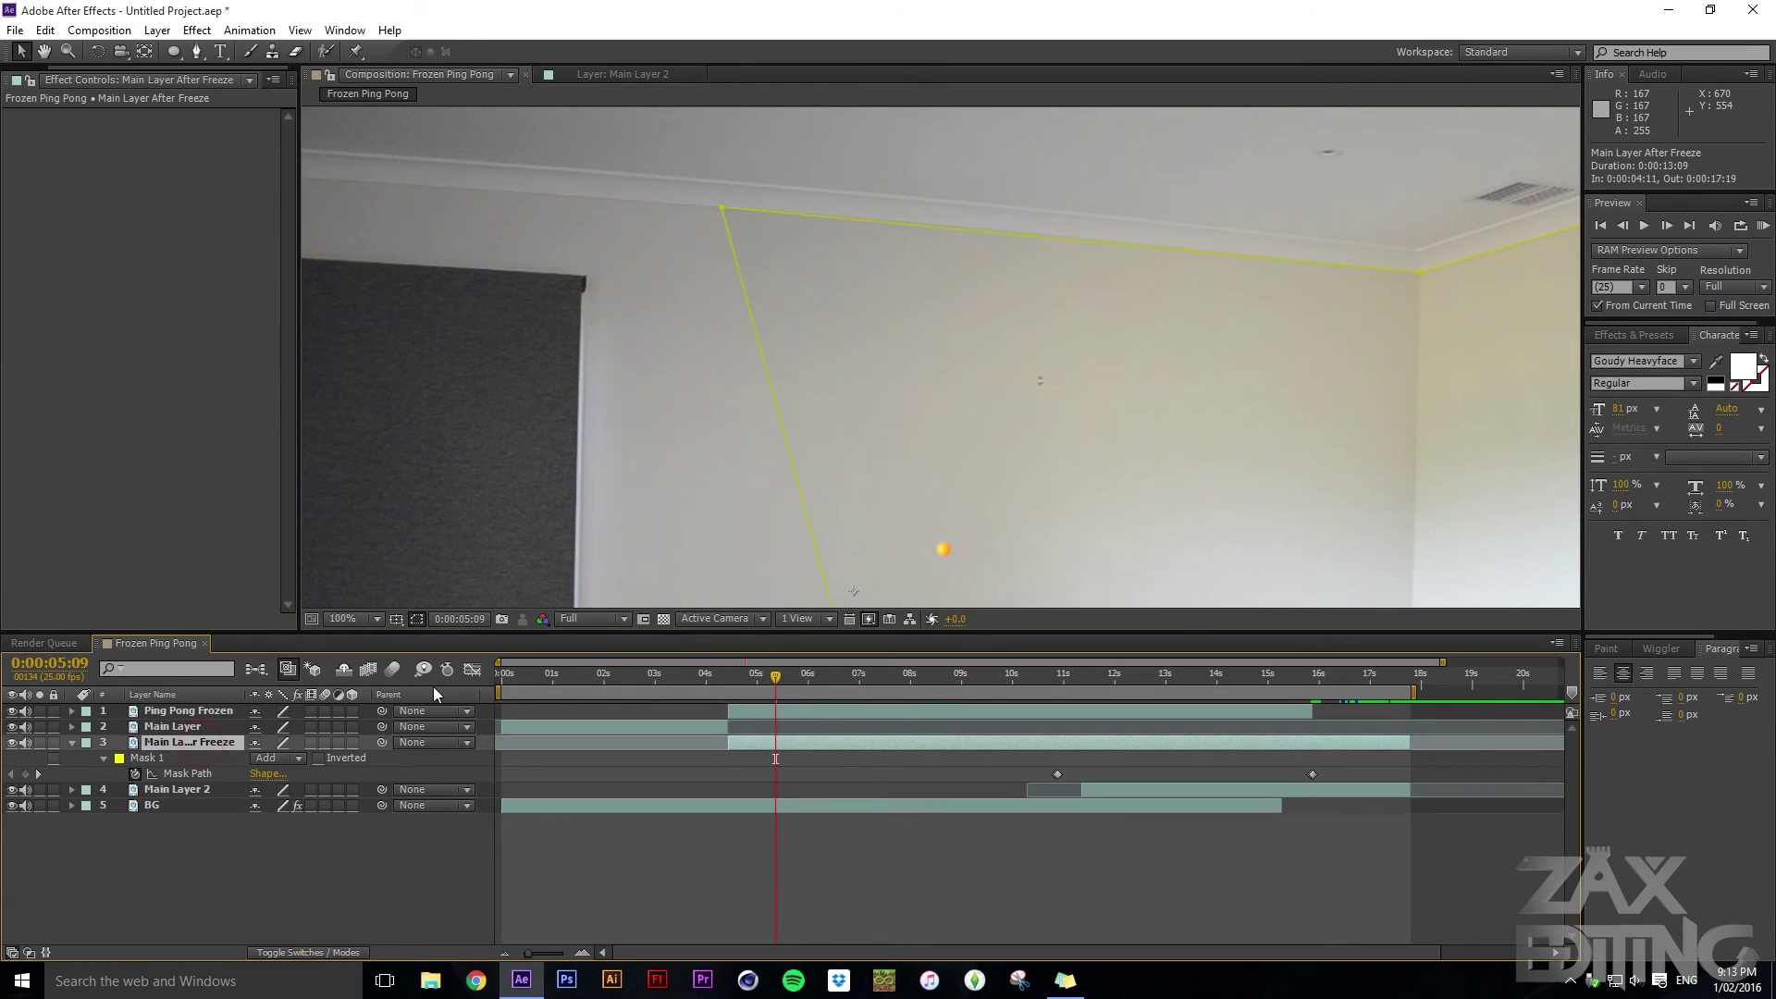
click(181, 756)
key(f)
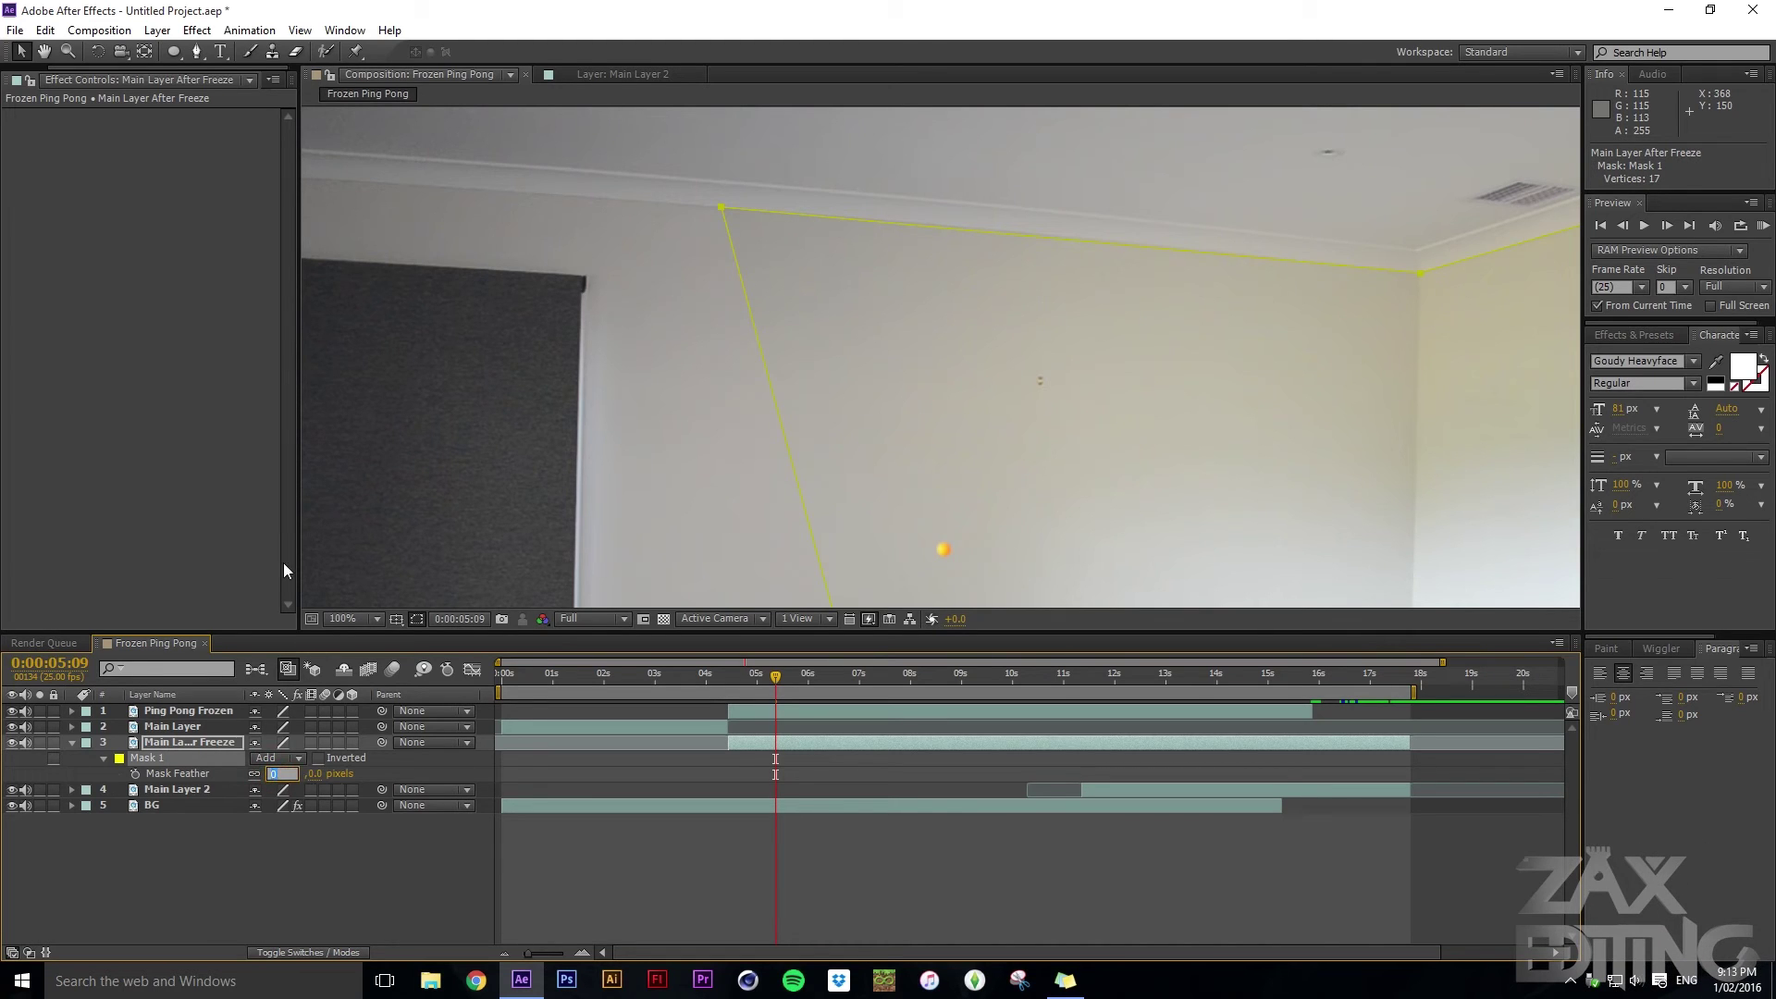
text(3)
click(198, 481)
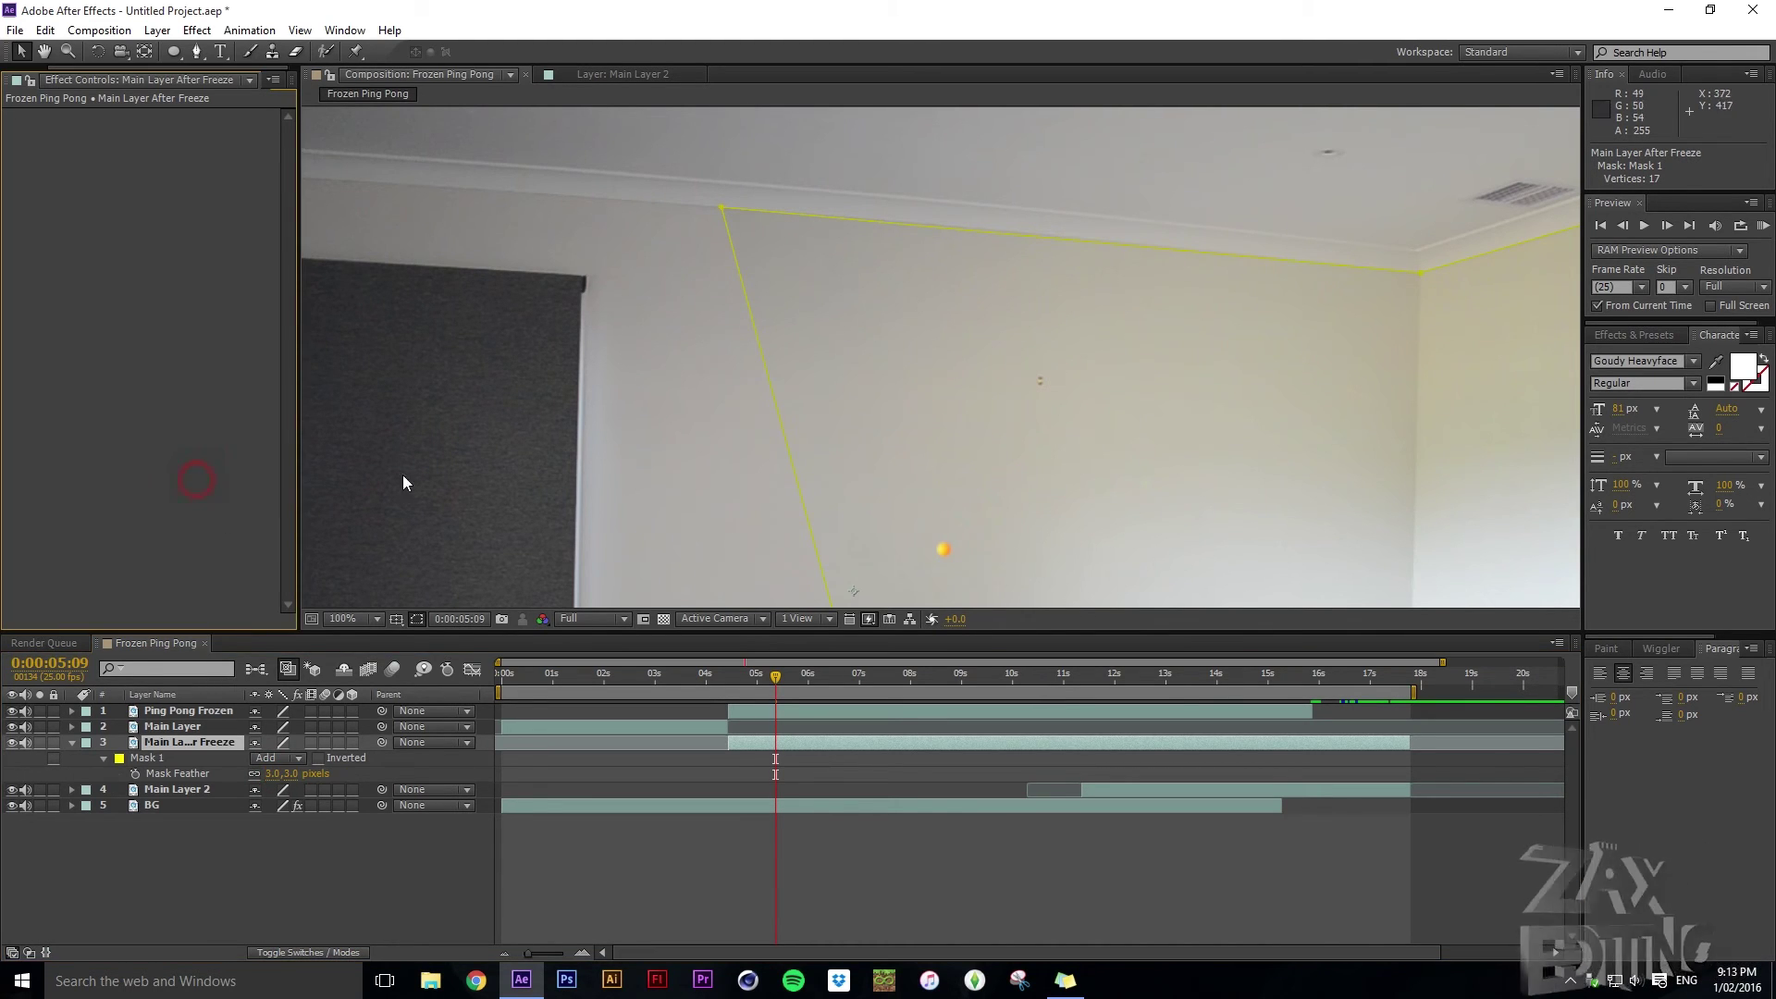
click(774, 320)
click(963, 173)
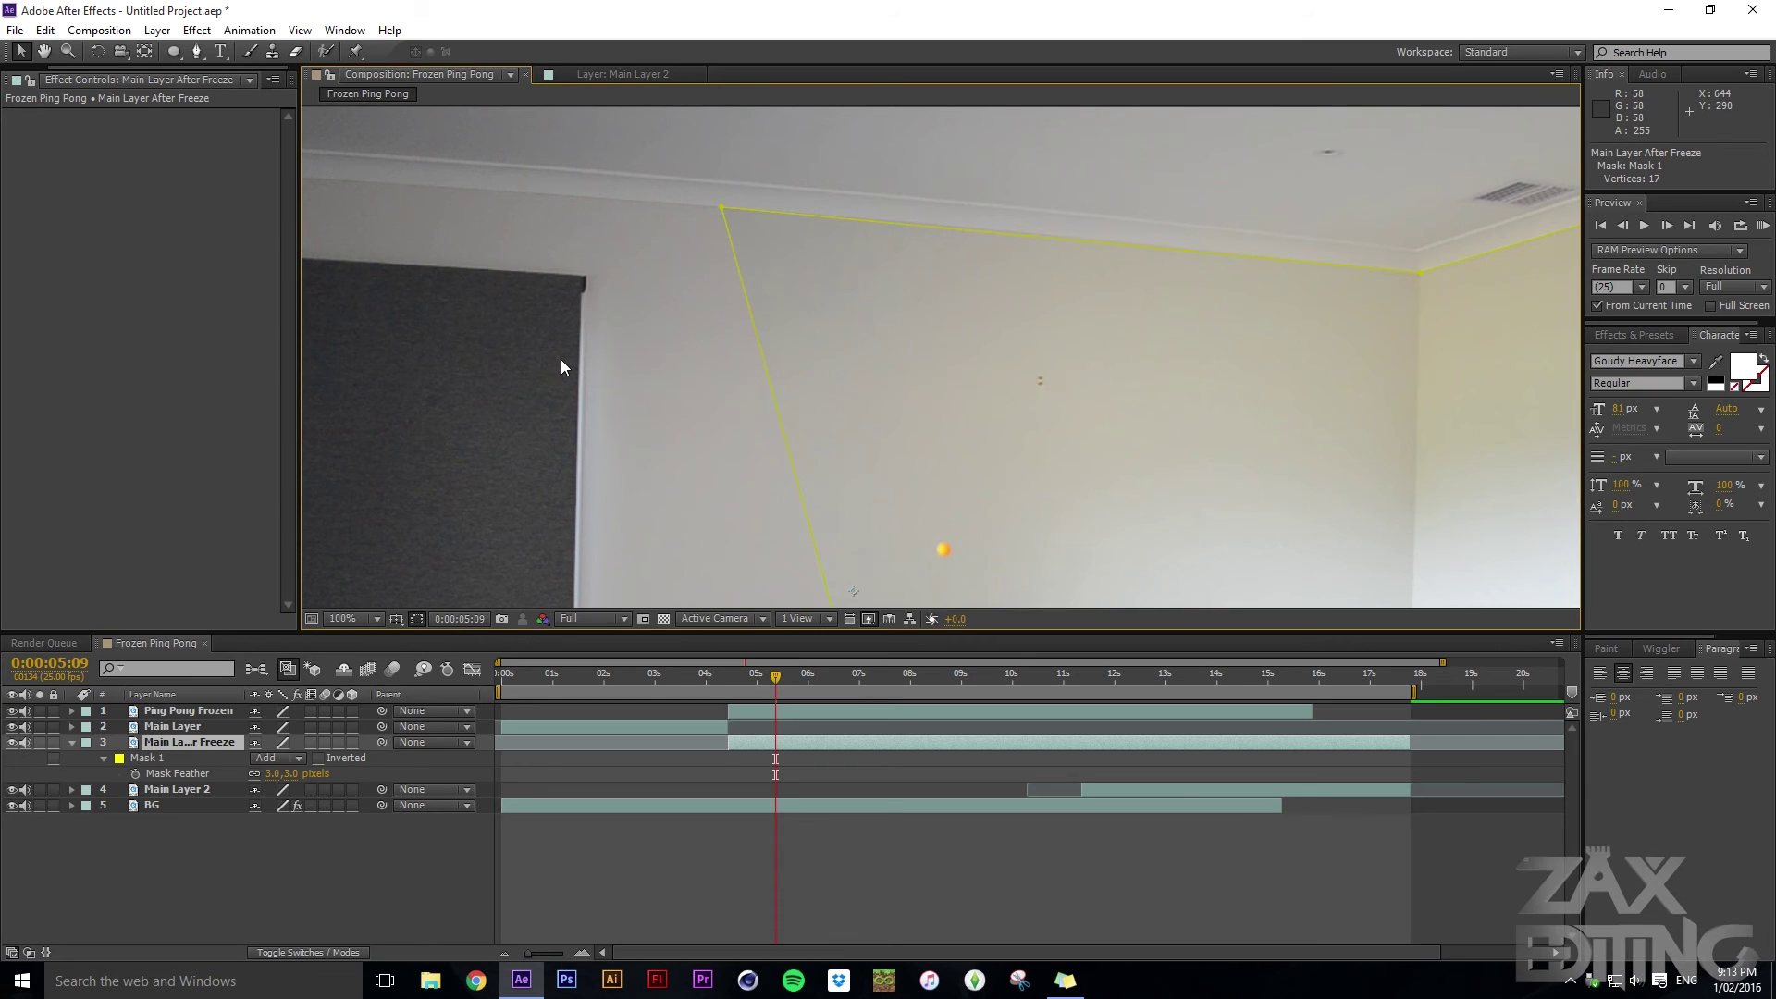
click(202, 896)
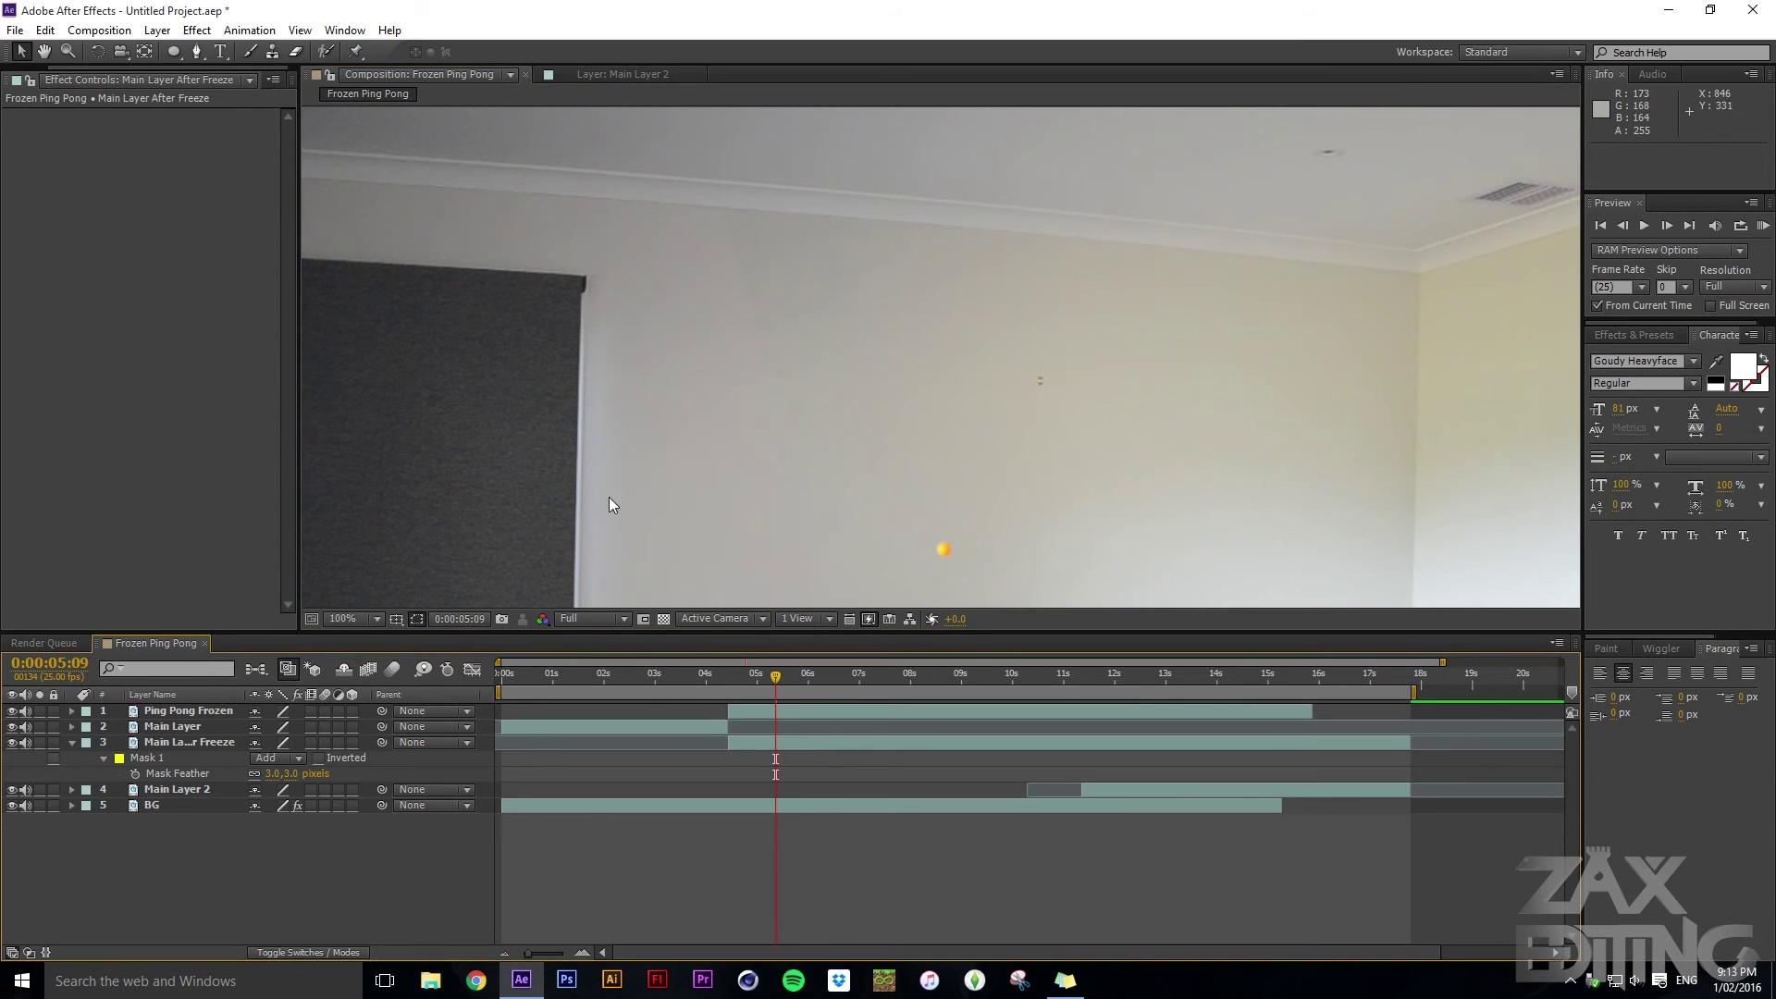
Raise the feather of Mask 1 to 38 pixels and check the blend around the ball through the frozen section
mouse_move(296, 786)
mouse_down()
mouse_move(282, 781)
mouse_move(310, 781)
mouse_up()
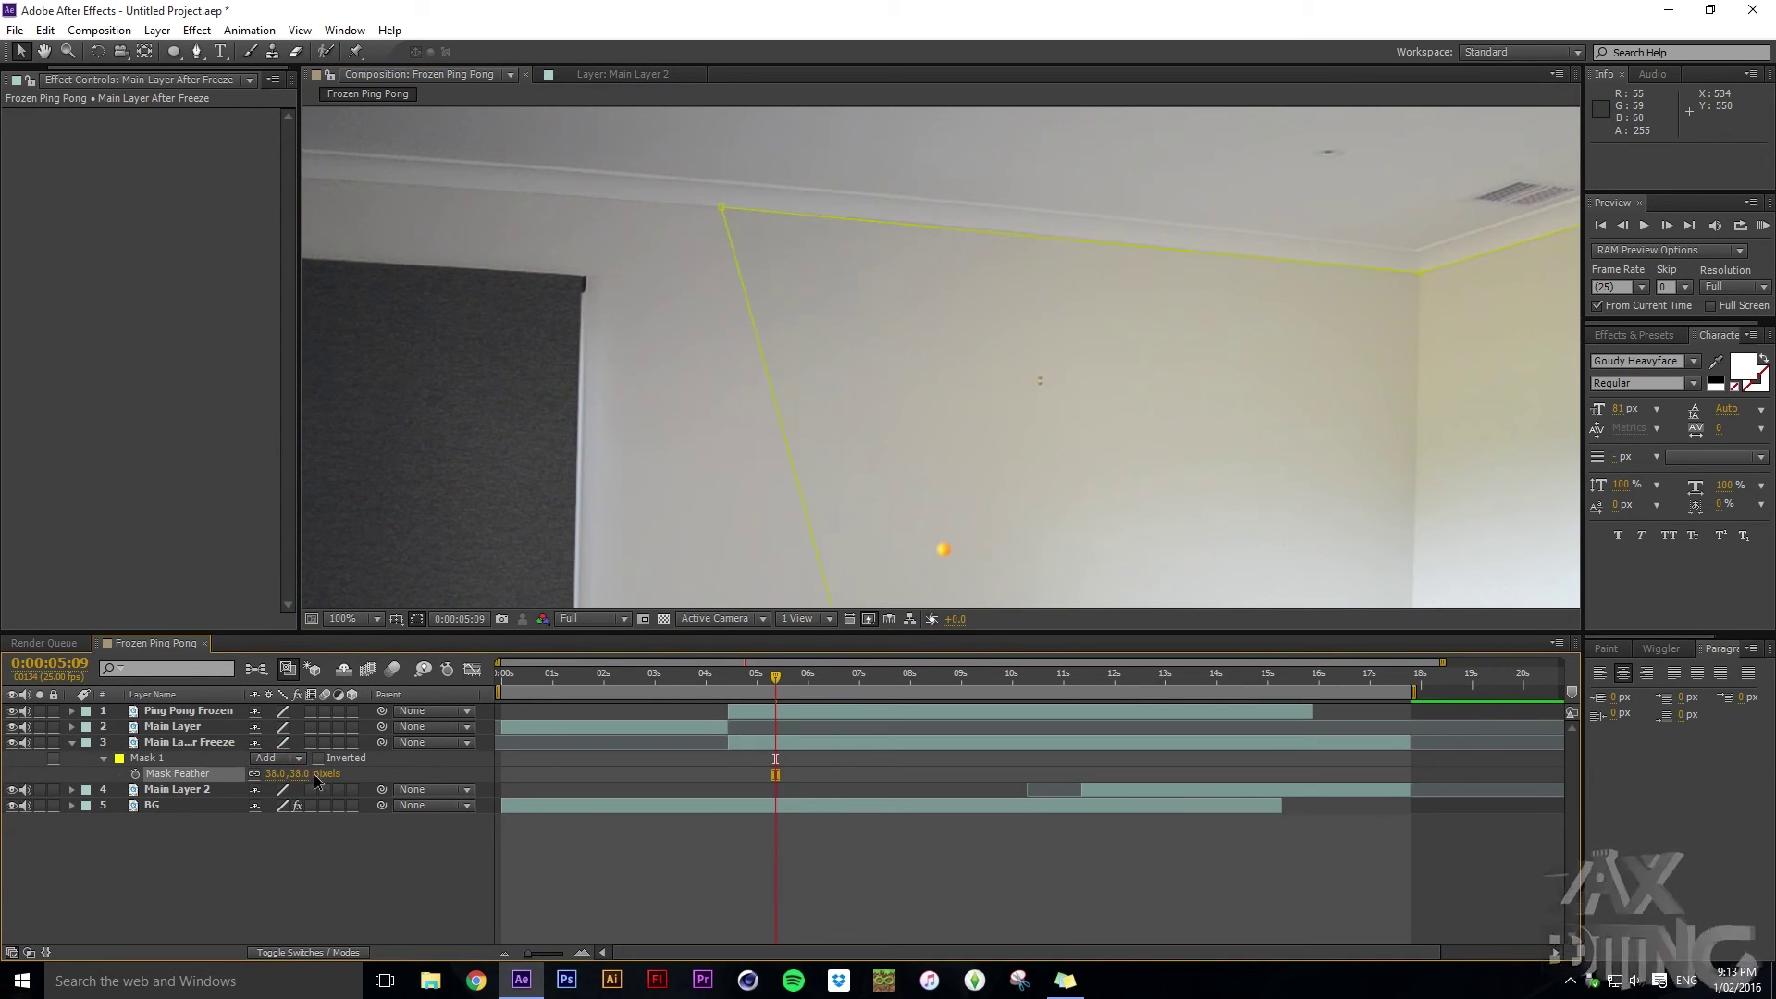
click(846, 408)
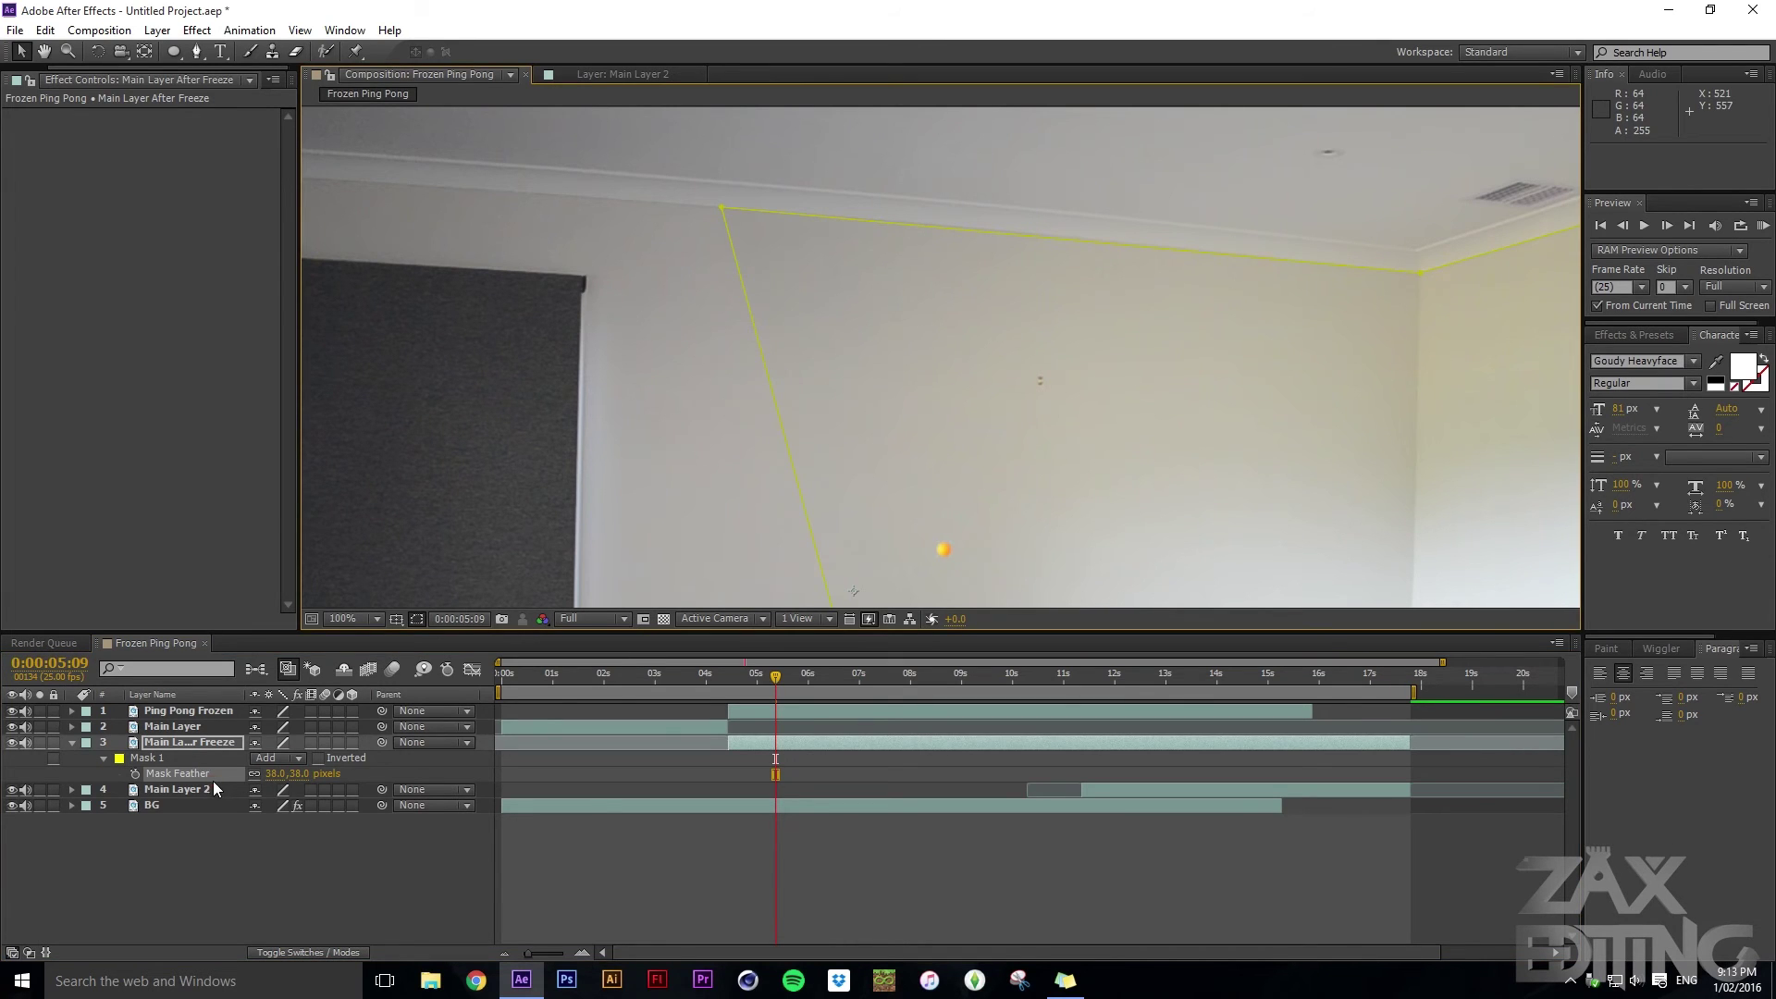
click(213, 788)
click(258, 864)
scroll(997, 485, down, 2)
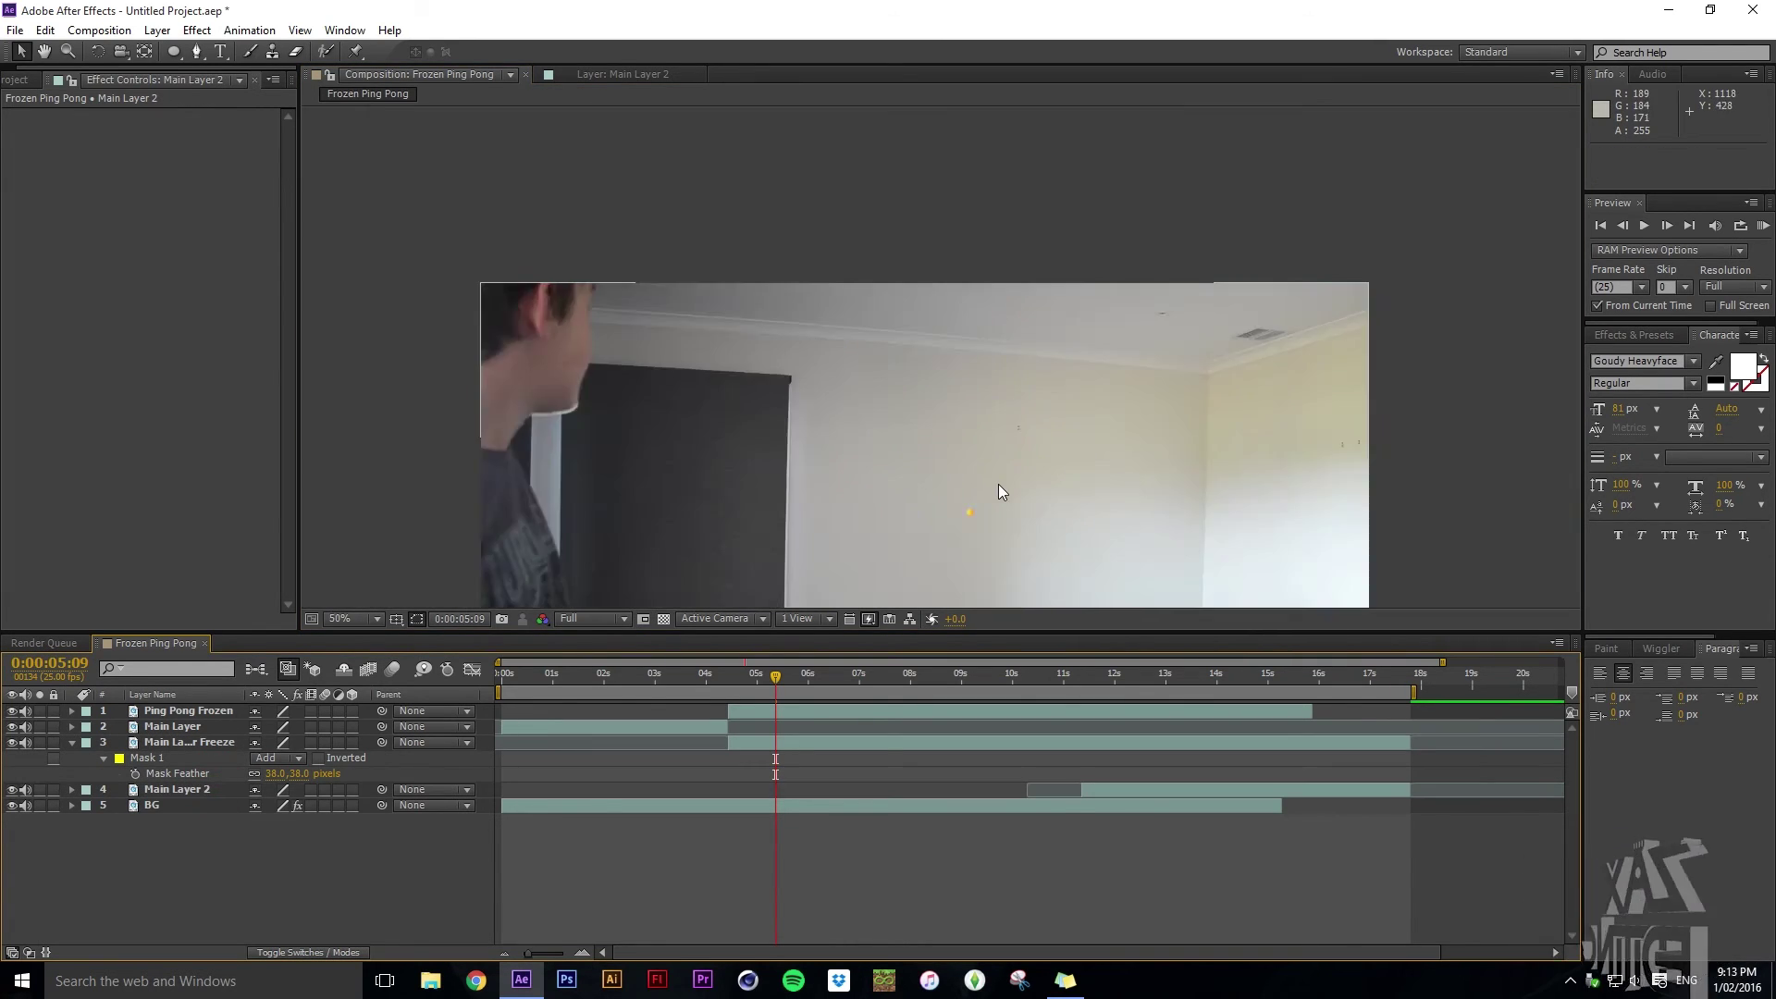
scroll(1002, 494, up, 2)
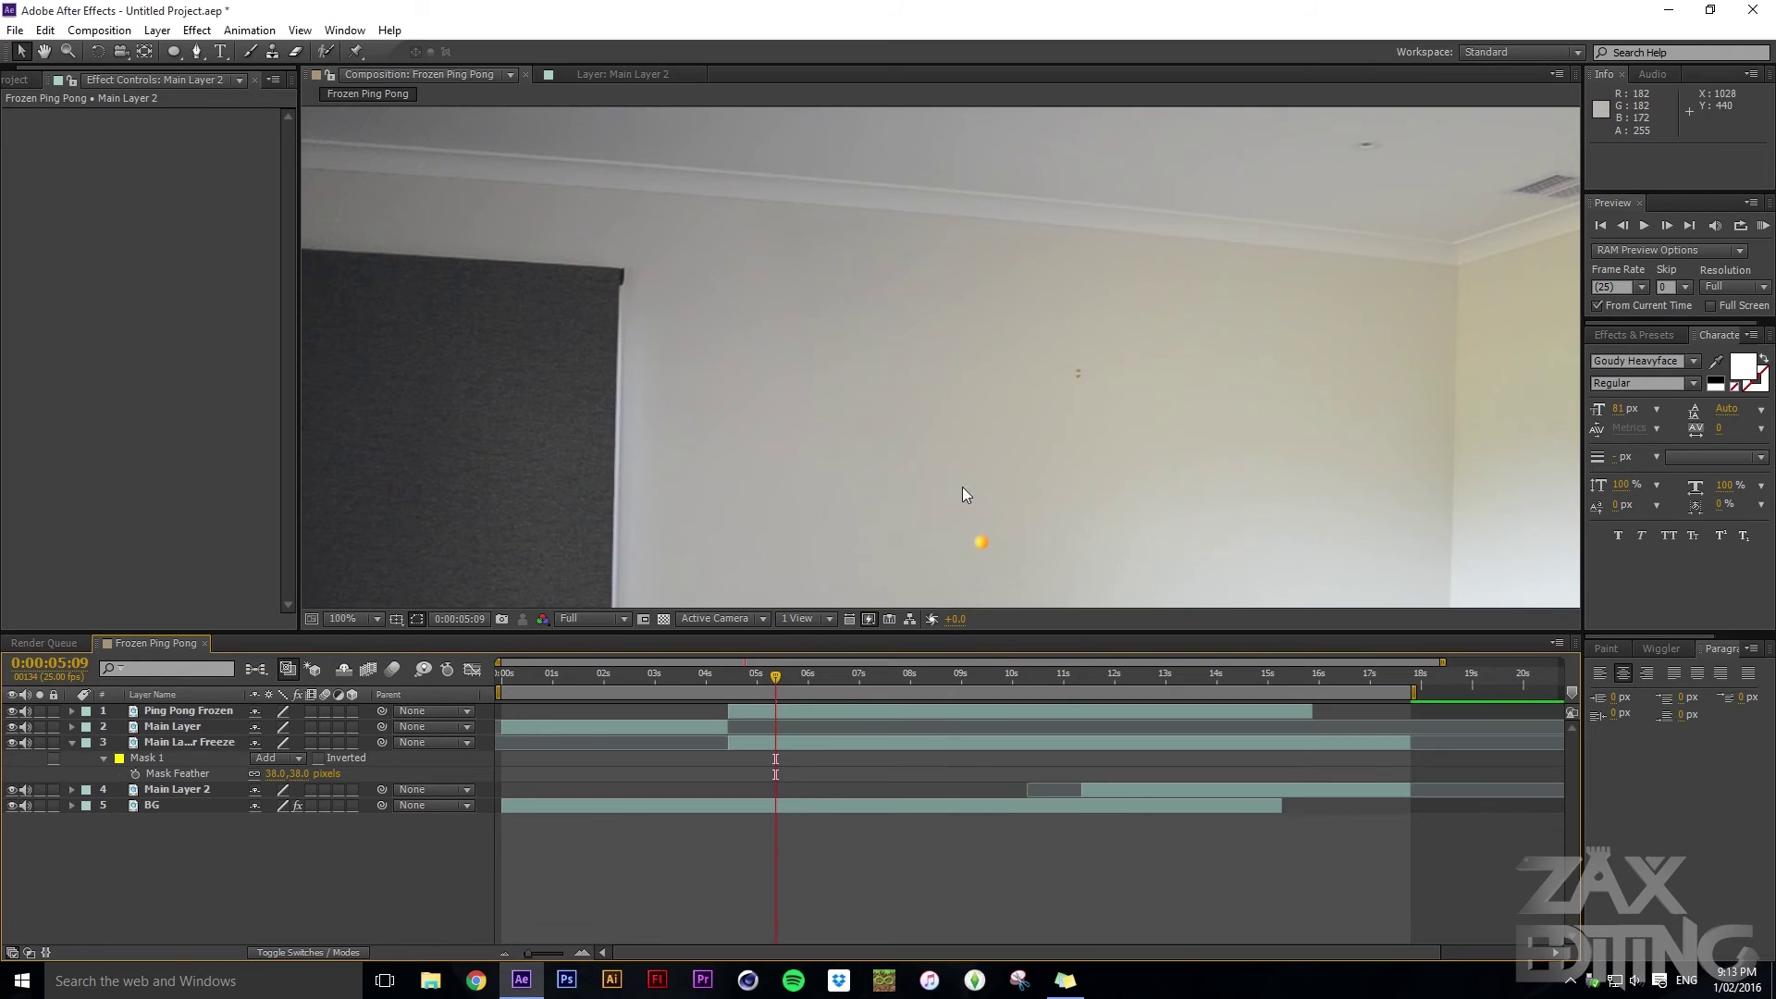
drag(1081, 481, 879, 191)
scroll(920, 397, down, 2)
drag(805, 673, 865, 680)
key(space)
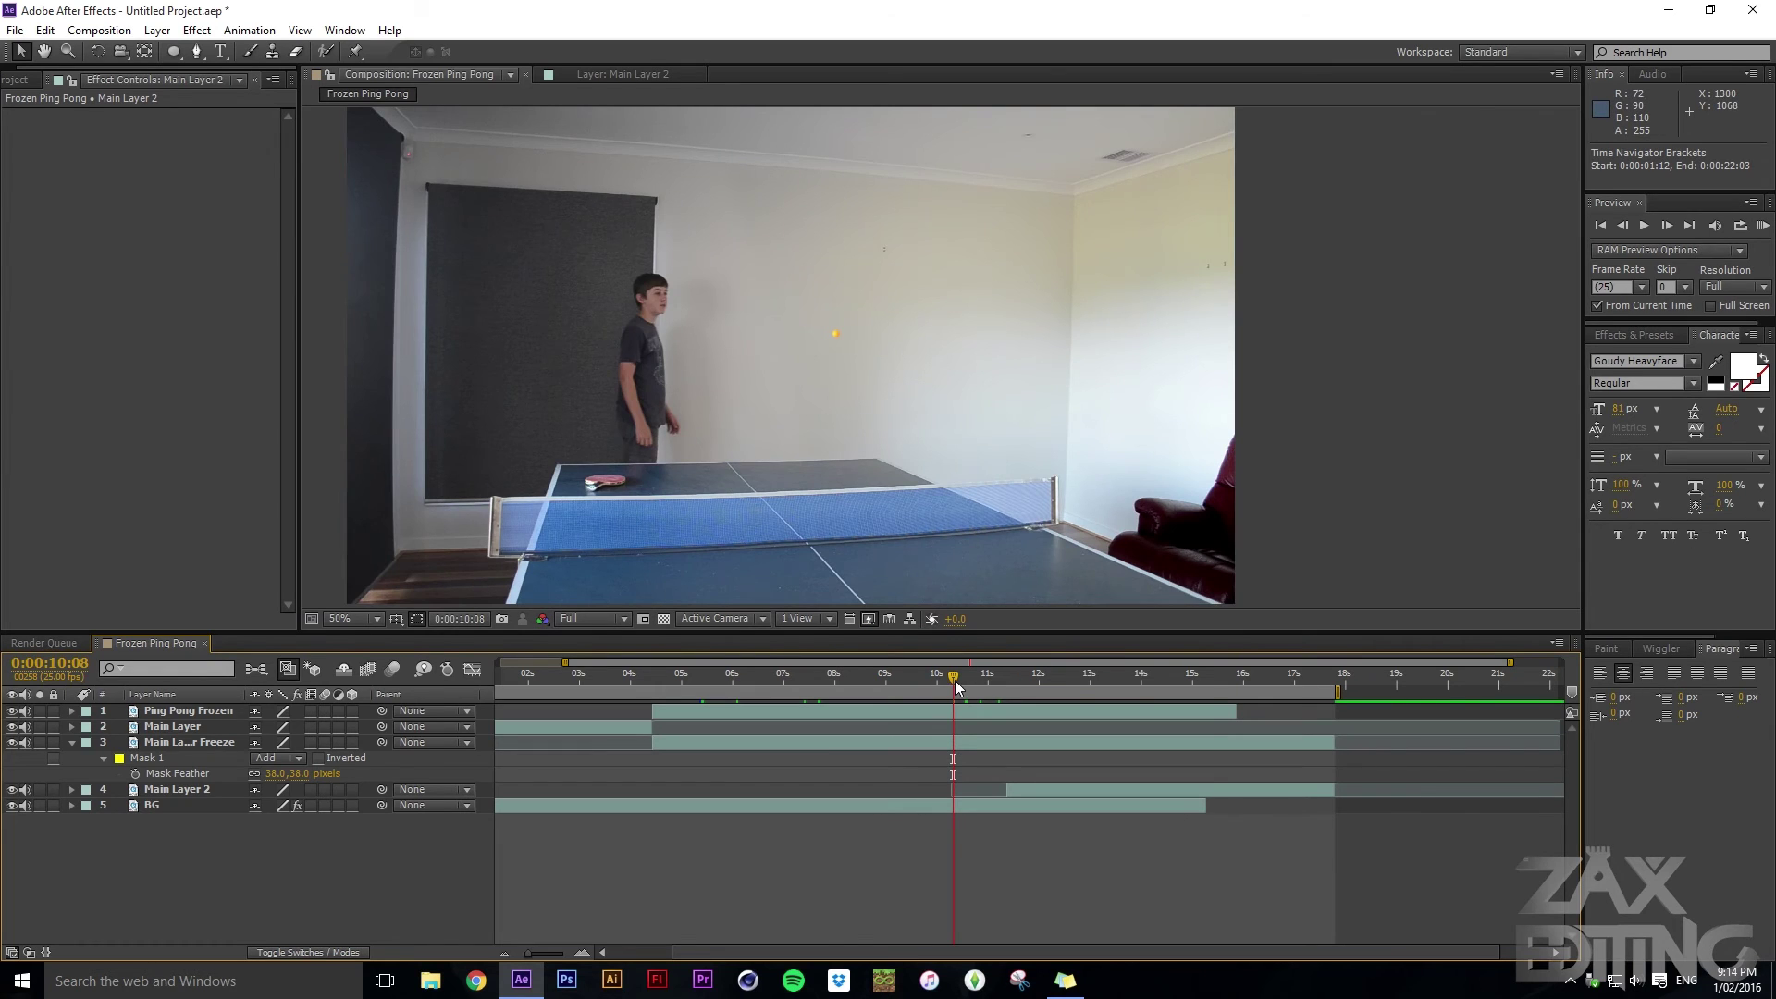
drag(978, 679, 866, 685)
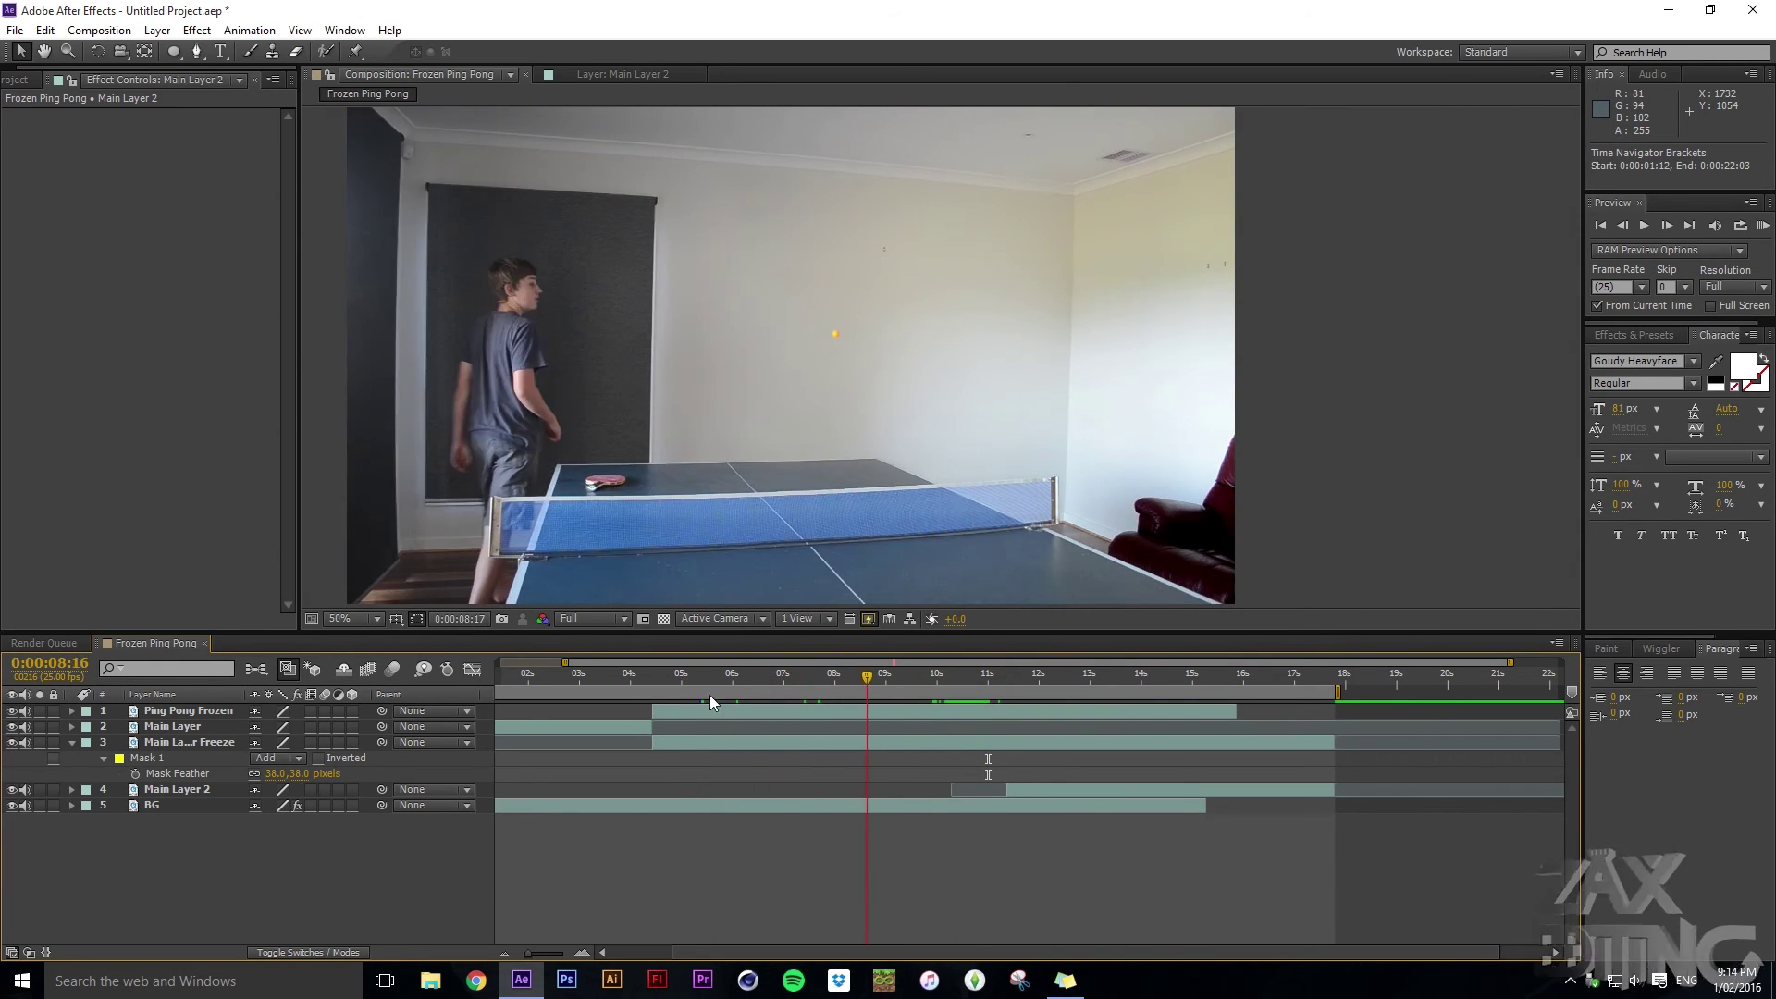
At the composition's start, begin a Pen mask on the BG layer from above the frame down to the table net and across toward the armchair
drag(708, 696, 451, 677)
key(ctrl+Down)
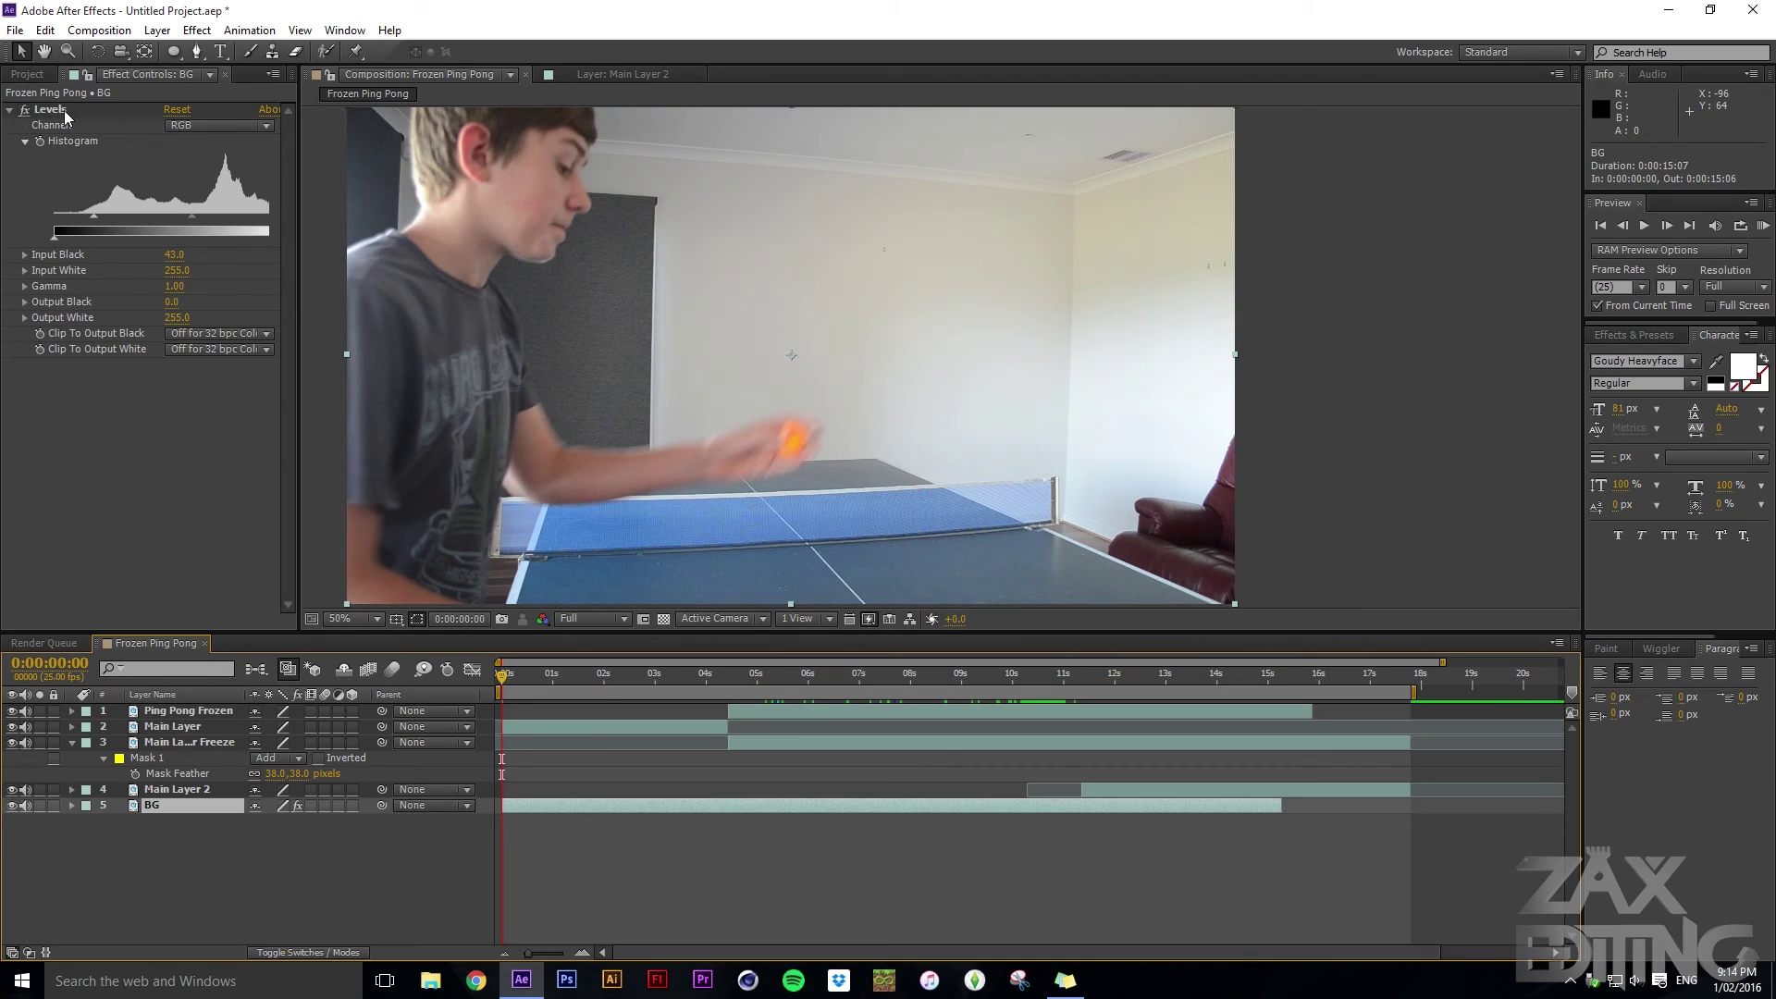
click(64, 109)
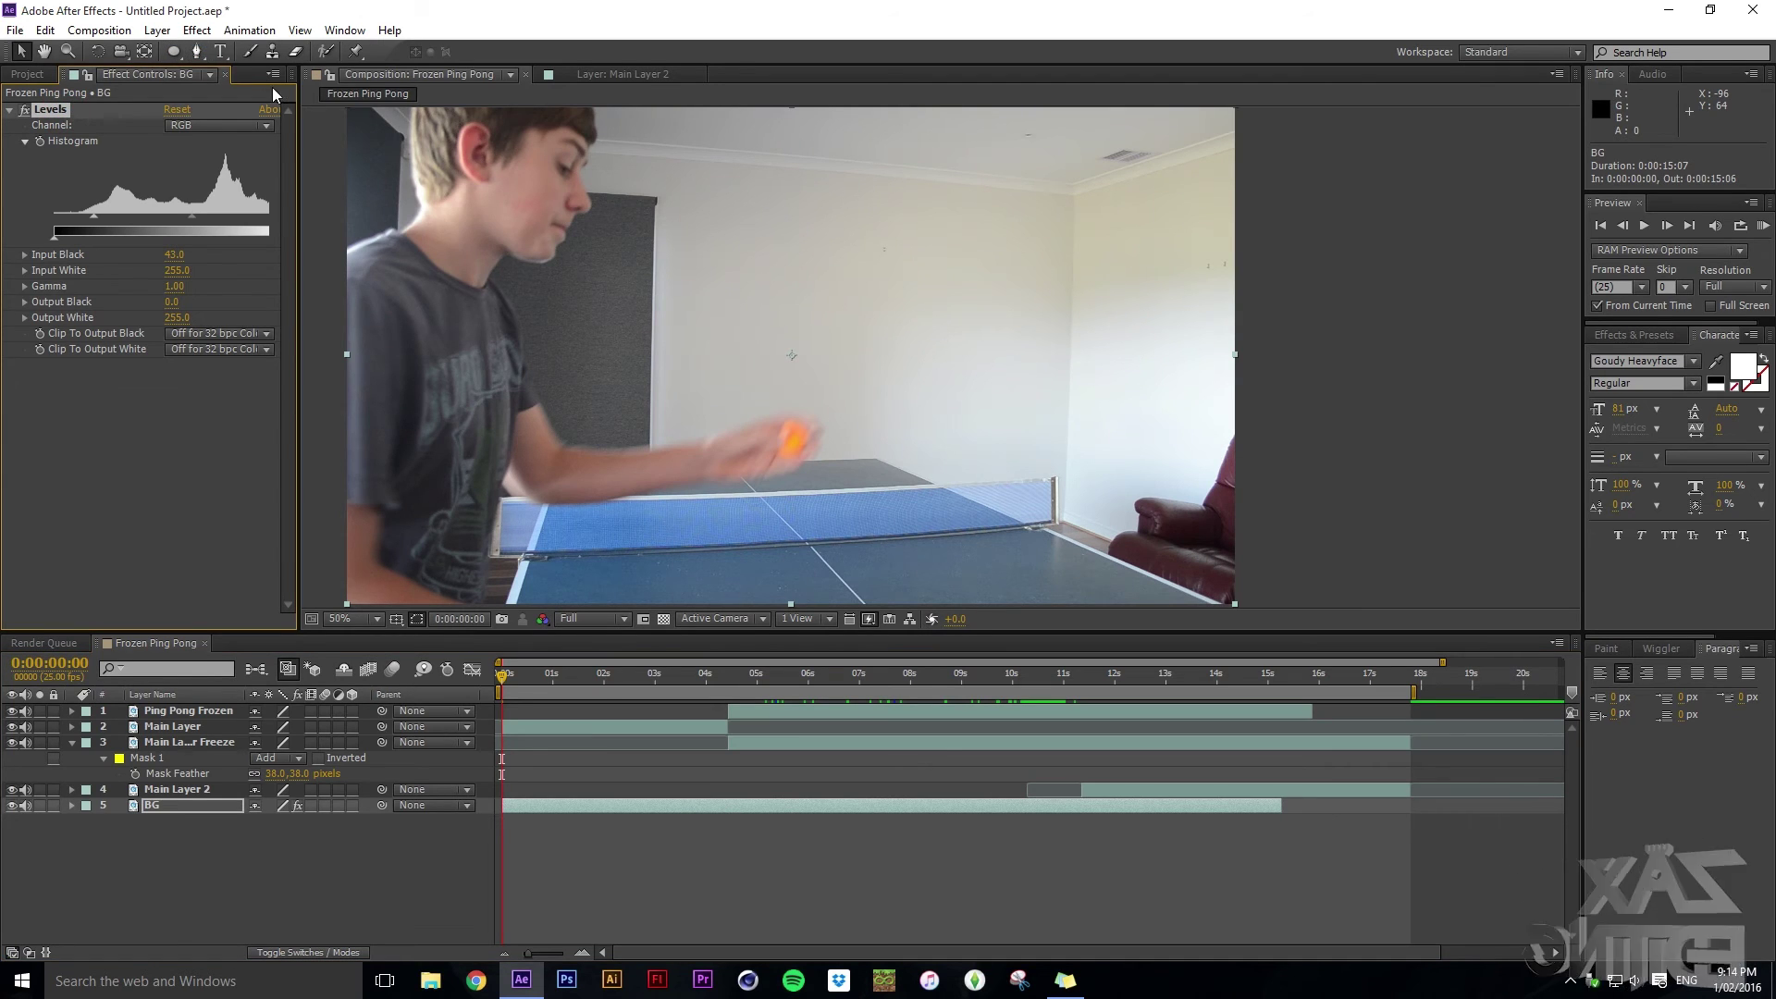
click(155, 818)
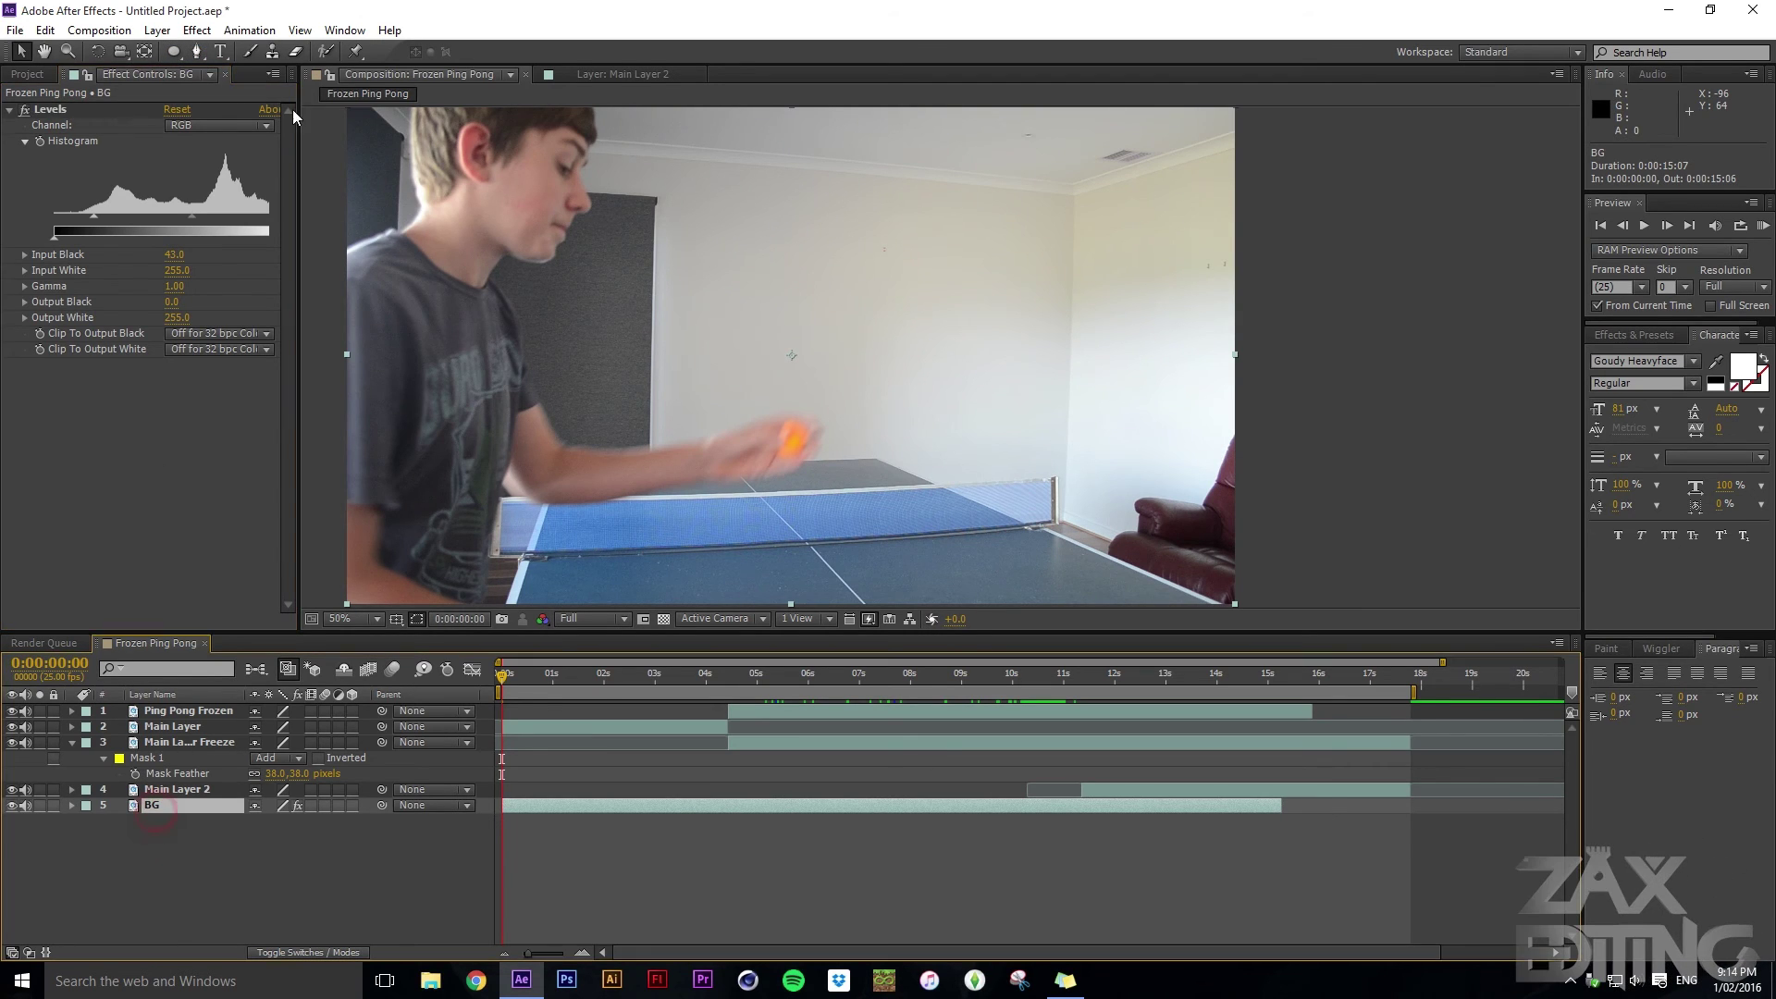
click(198, 54)
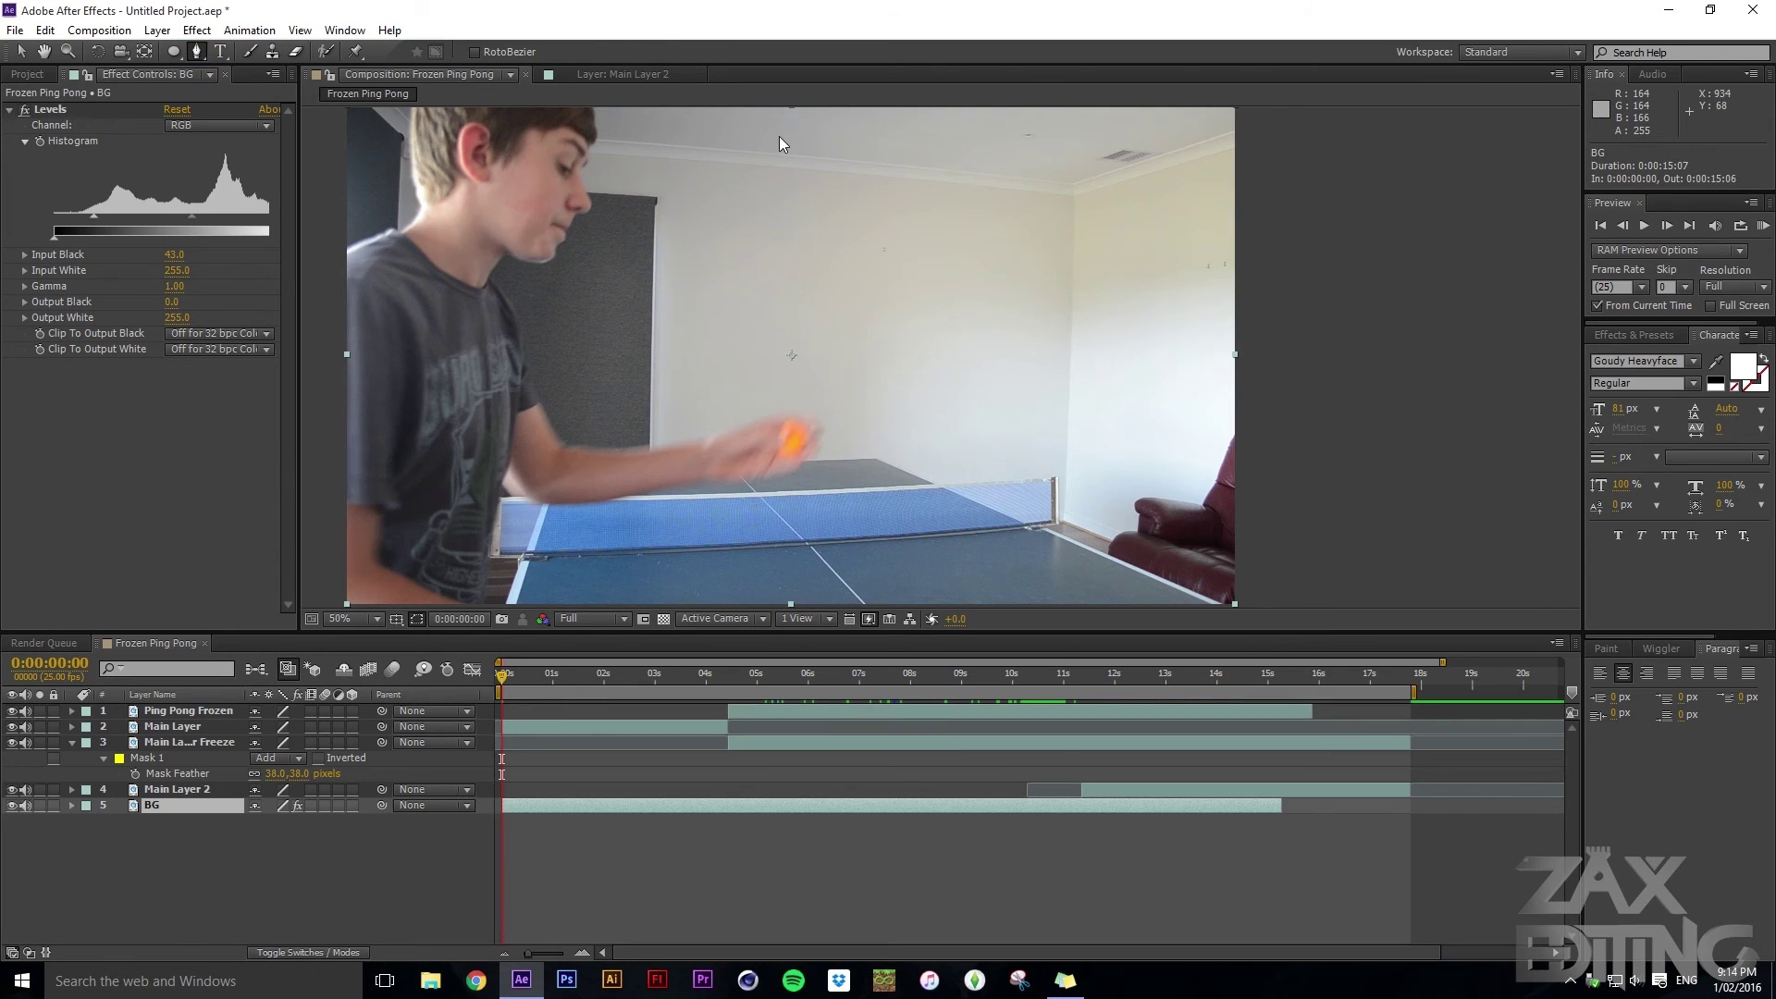
scroll(778, 136, down, 1)
drag(758, 113, 758, 198)
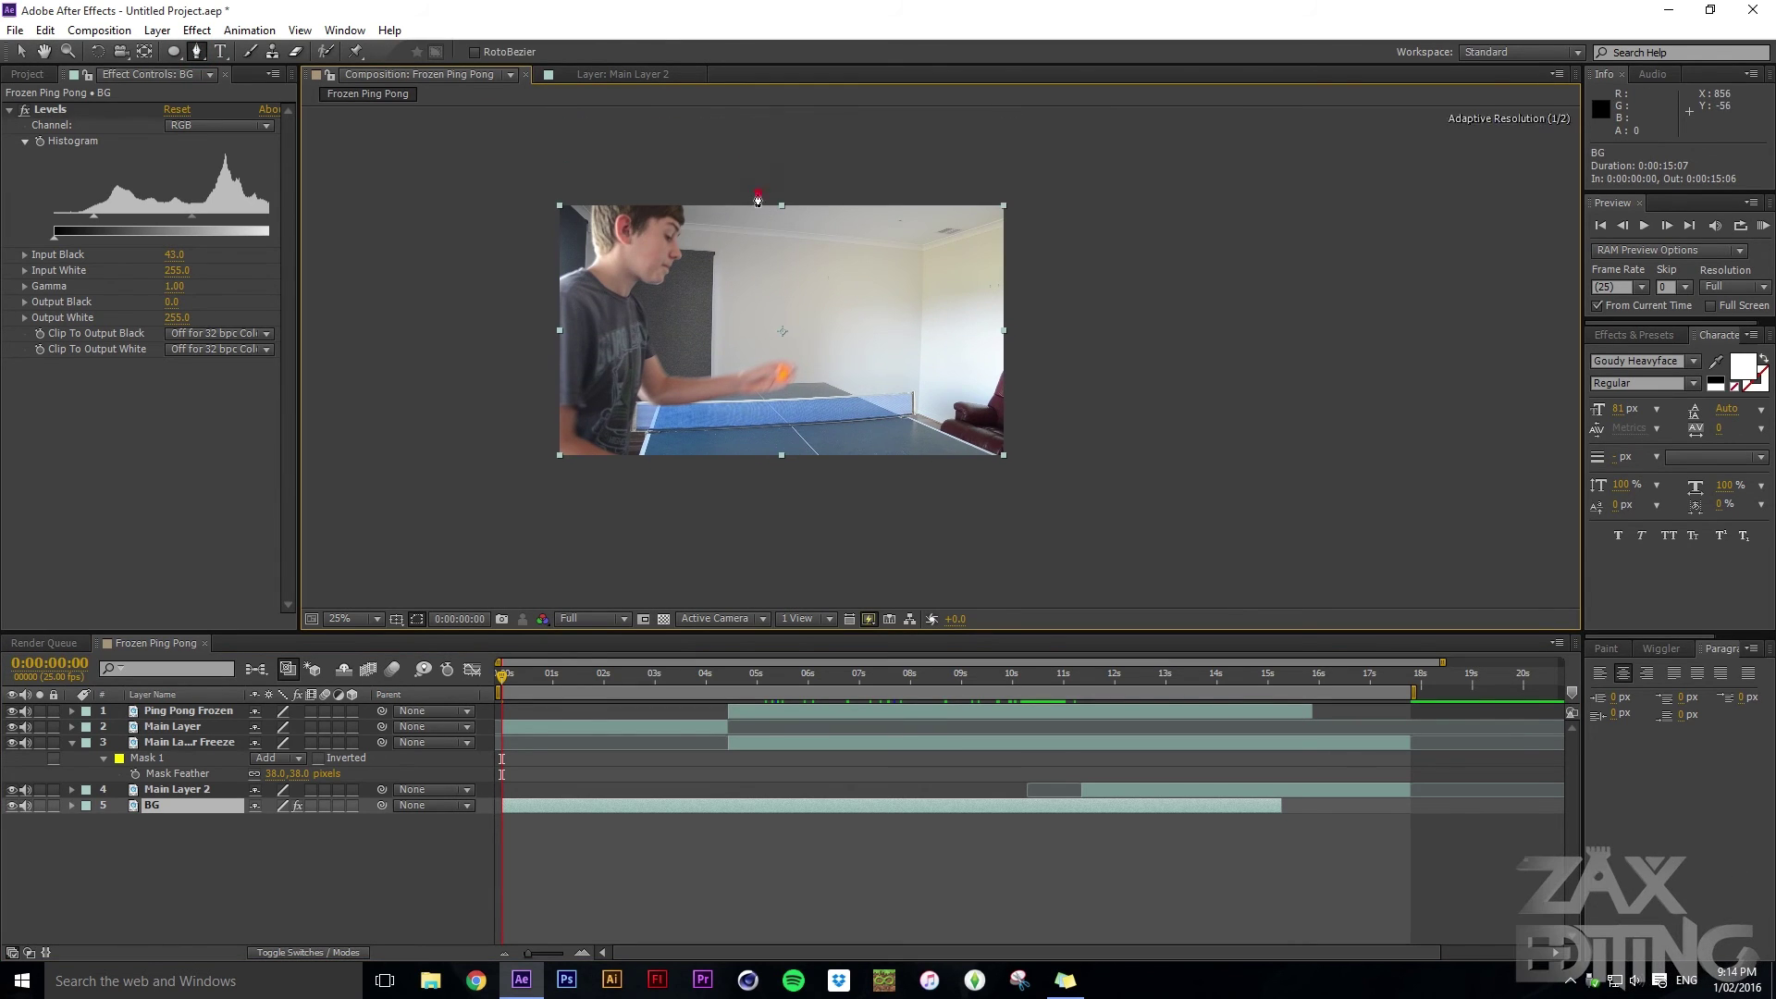
click(922, 432)
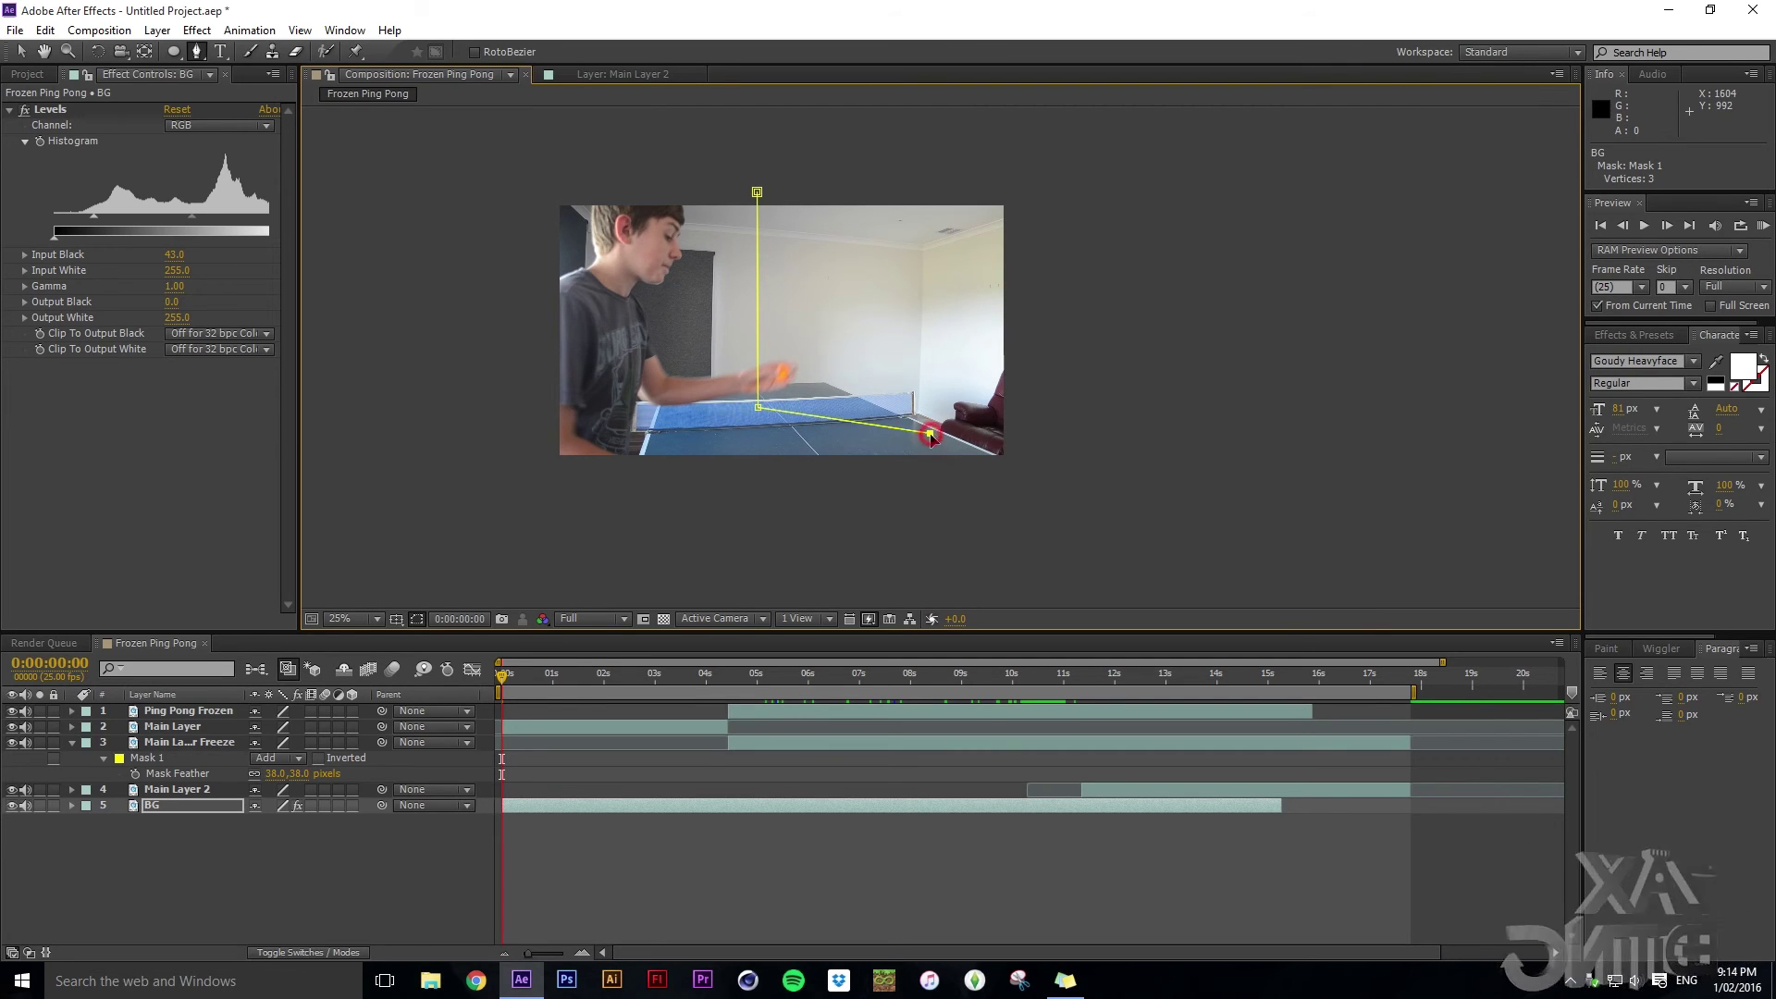
Continue the BG mask along the outline of the armchair's seat and over the top of its armrest
scroll(940, 433, up, 6)
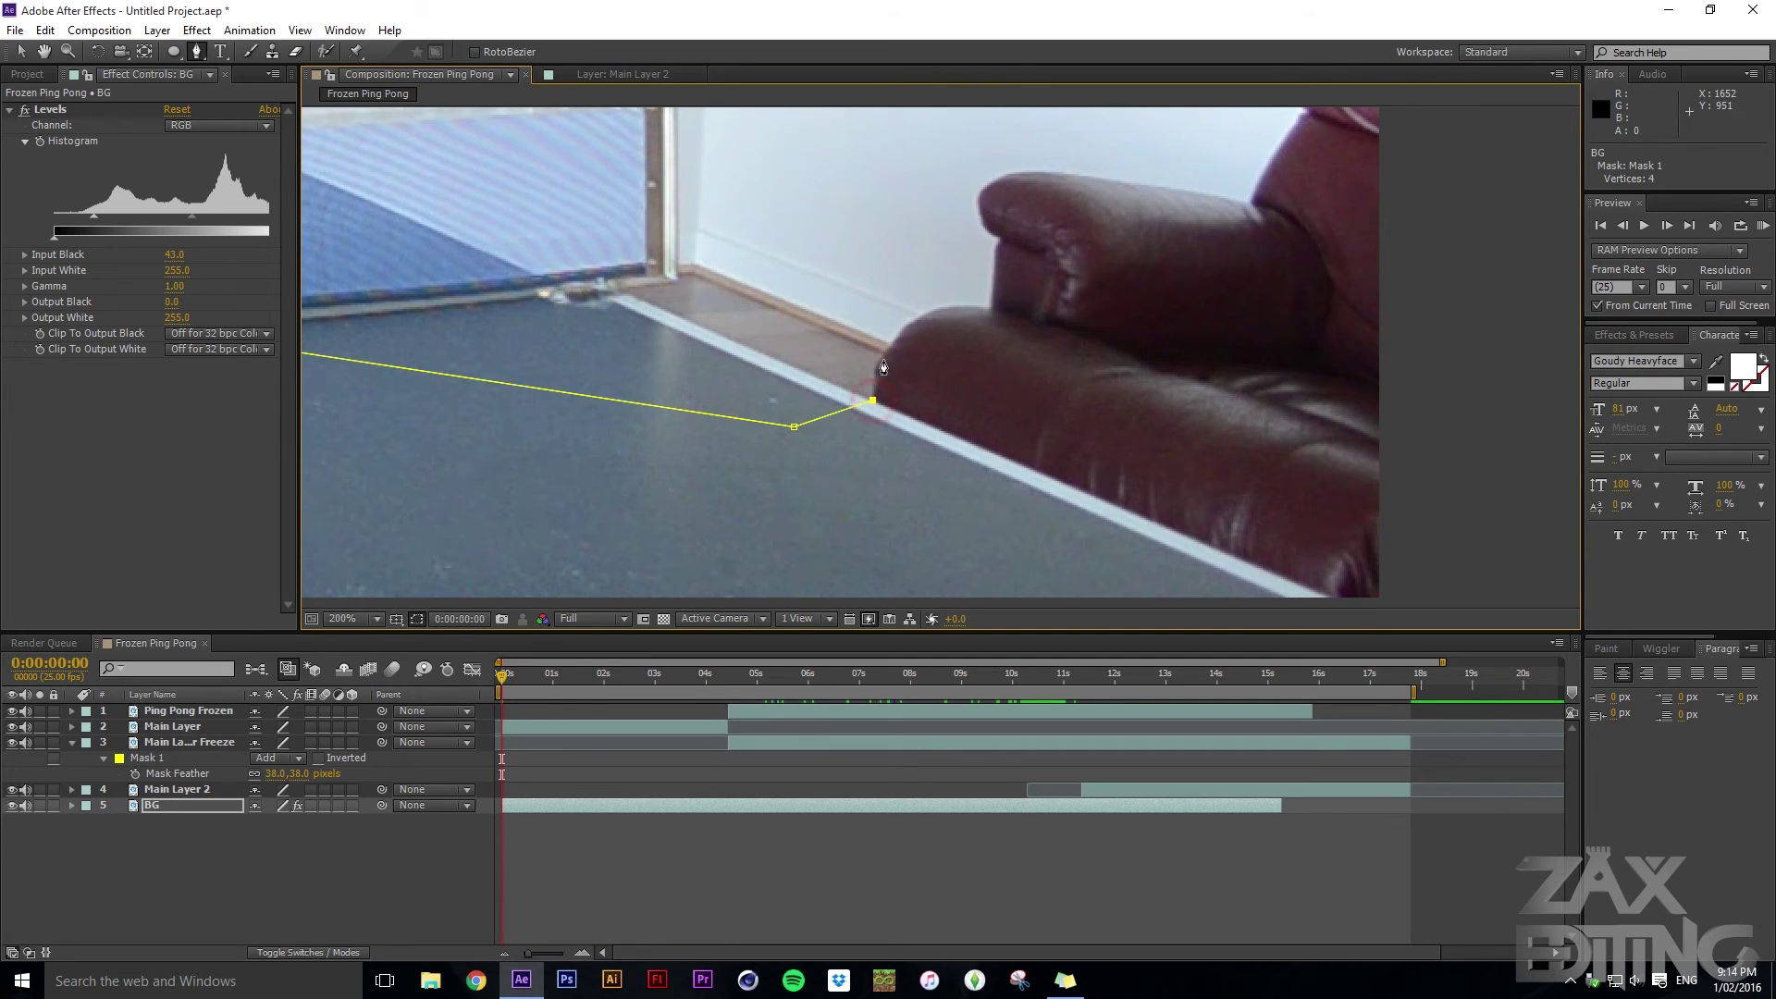
click(989, 308)
click(993, 246)
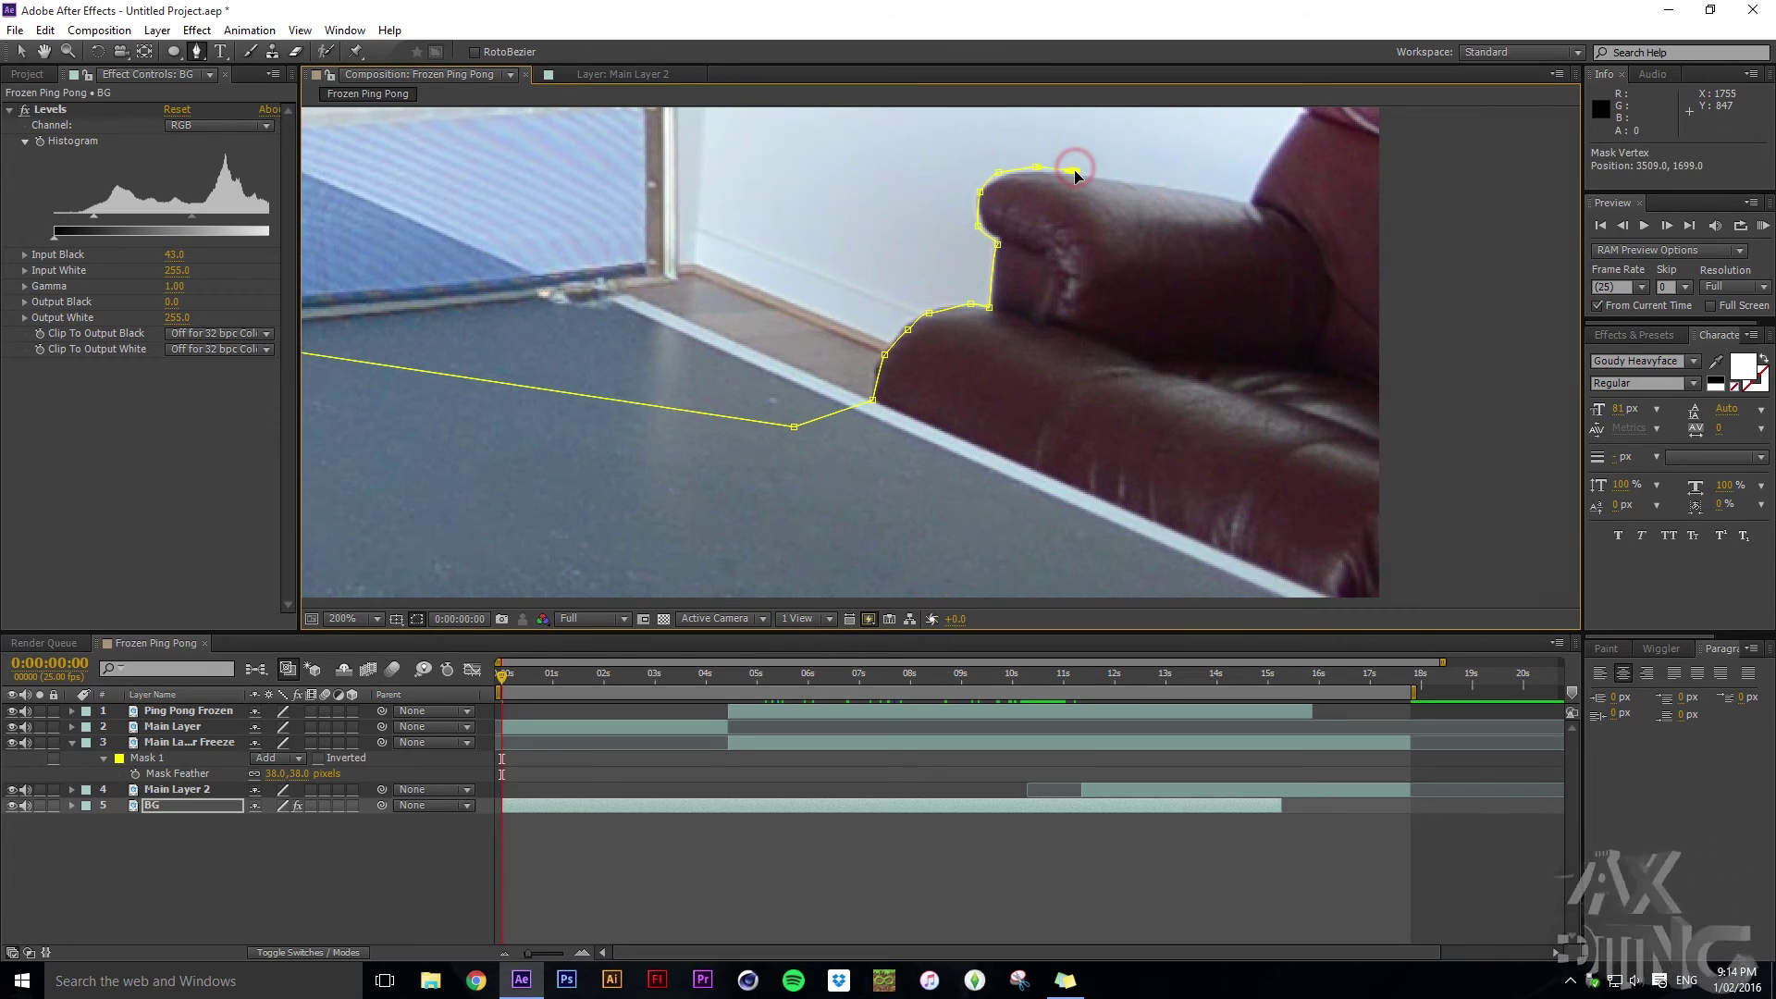
click(1073, 172)
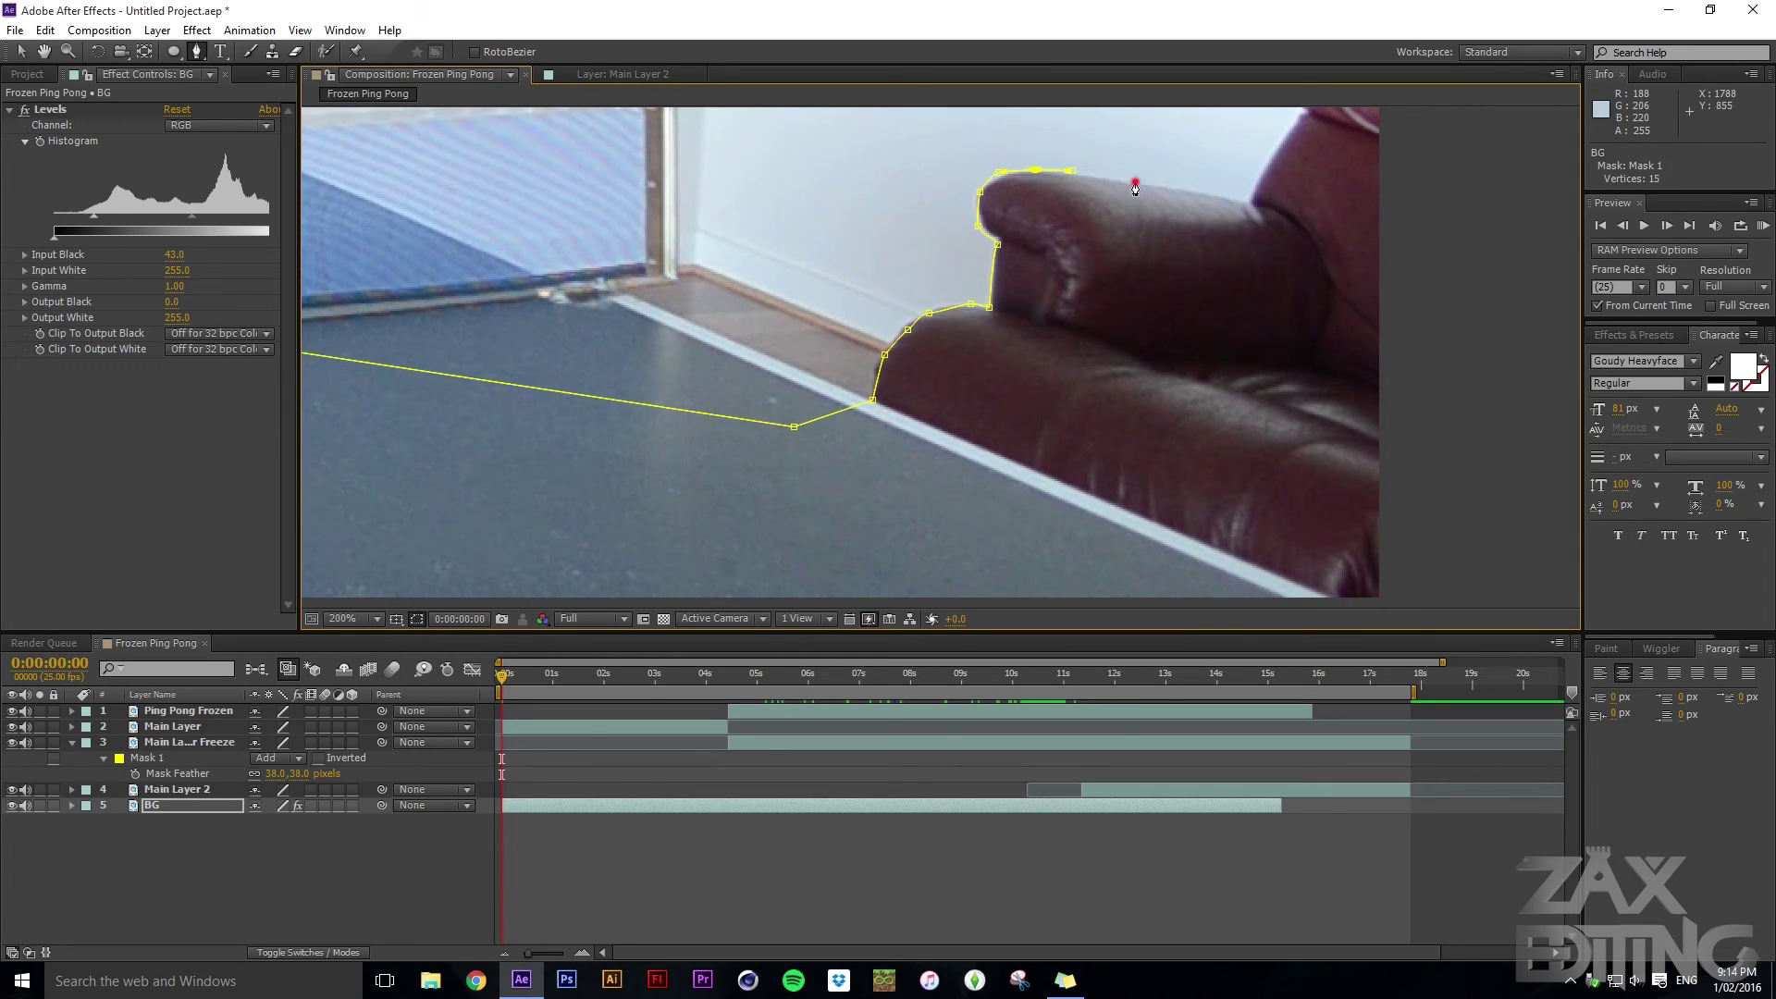
key(ctrl+z)
click(1071, 171)
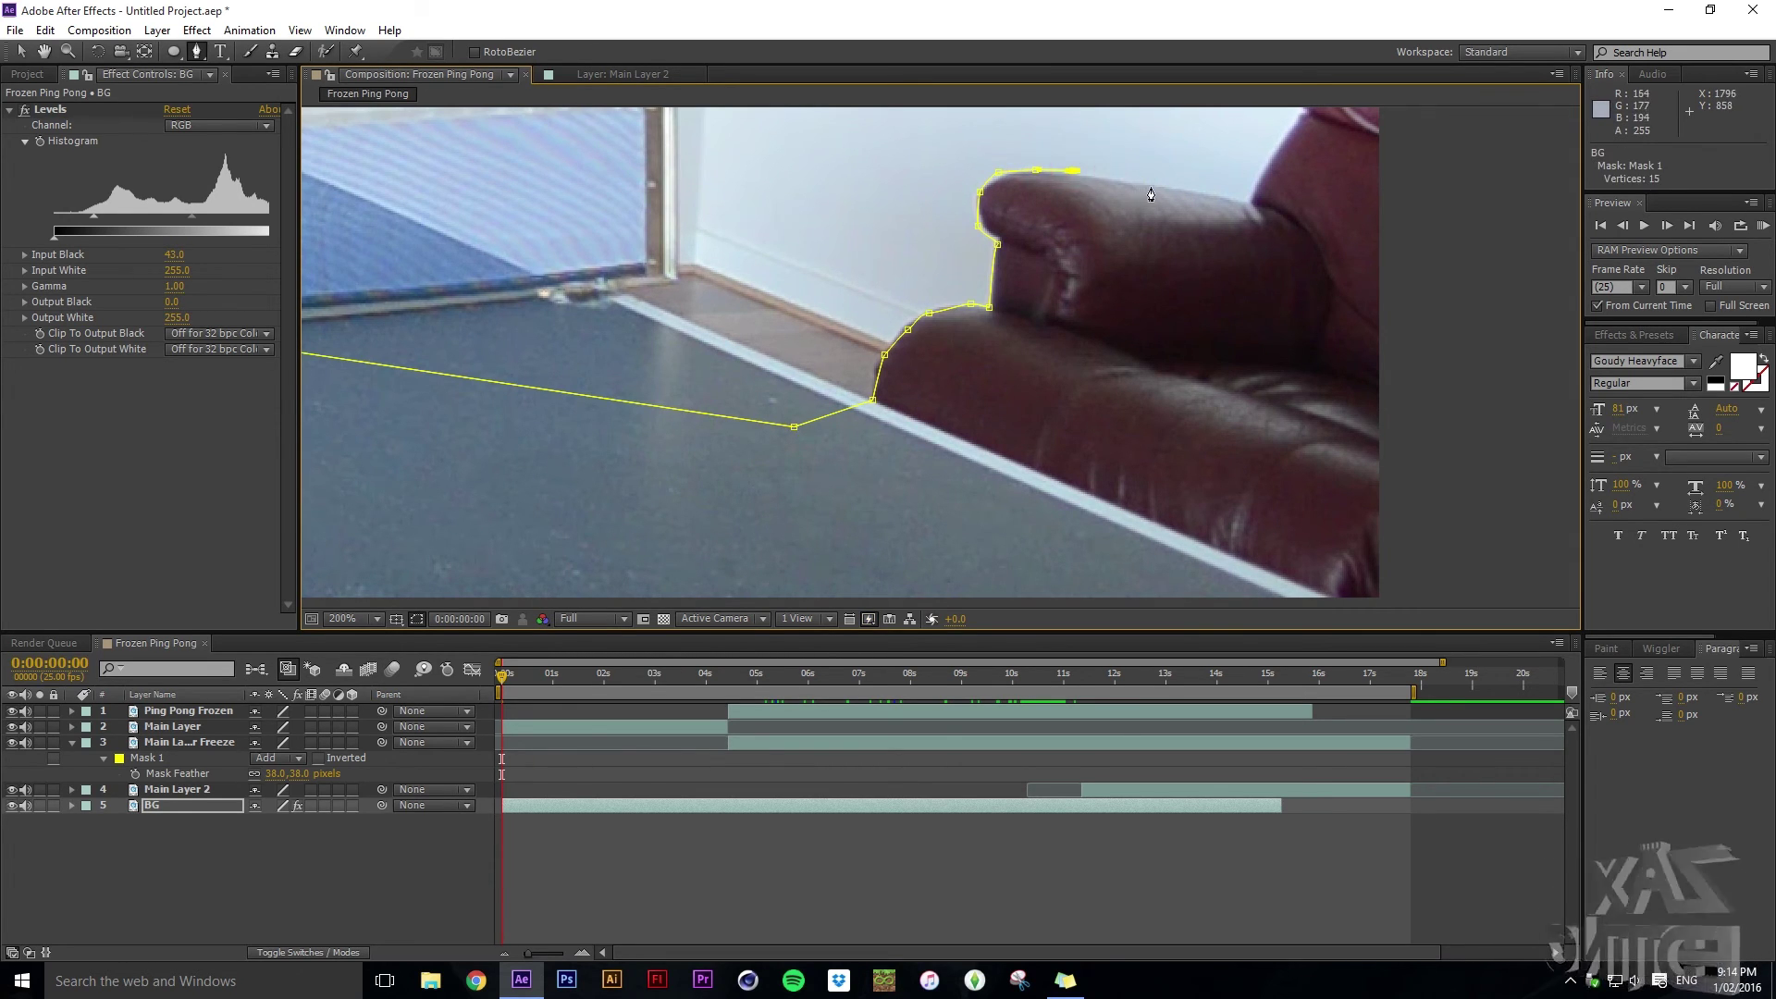
click(1153, 186)
click(1191, 190)
Trace the BG mask from the end of the armrest up the armchair's backrest to the frame edge
scroll(1221, 196, up, 2)
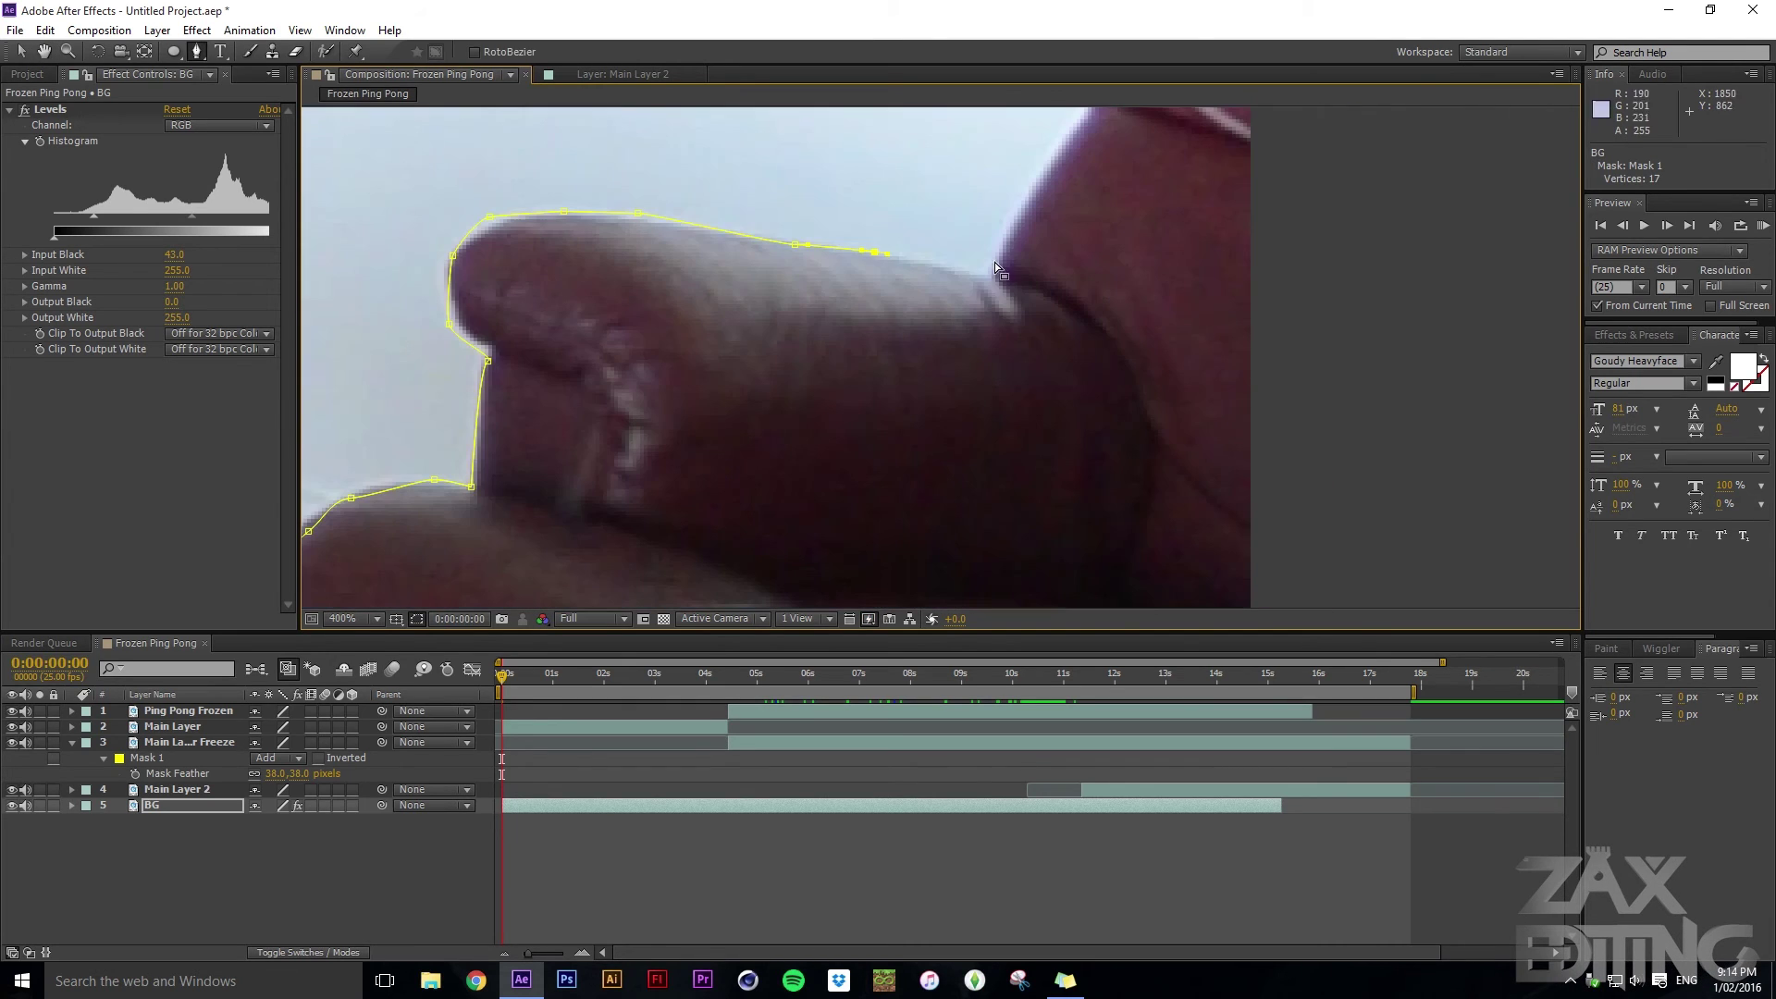
drag(1128, 190, 1026, 318)
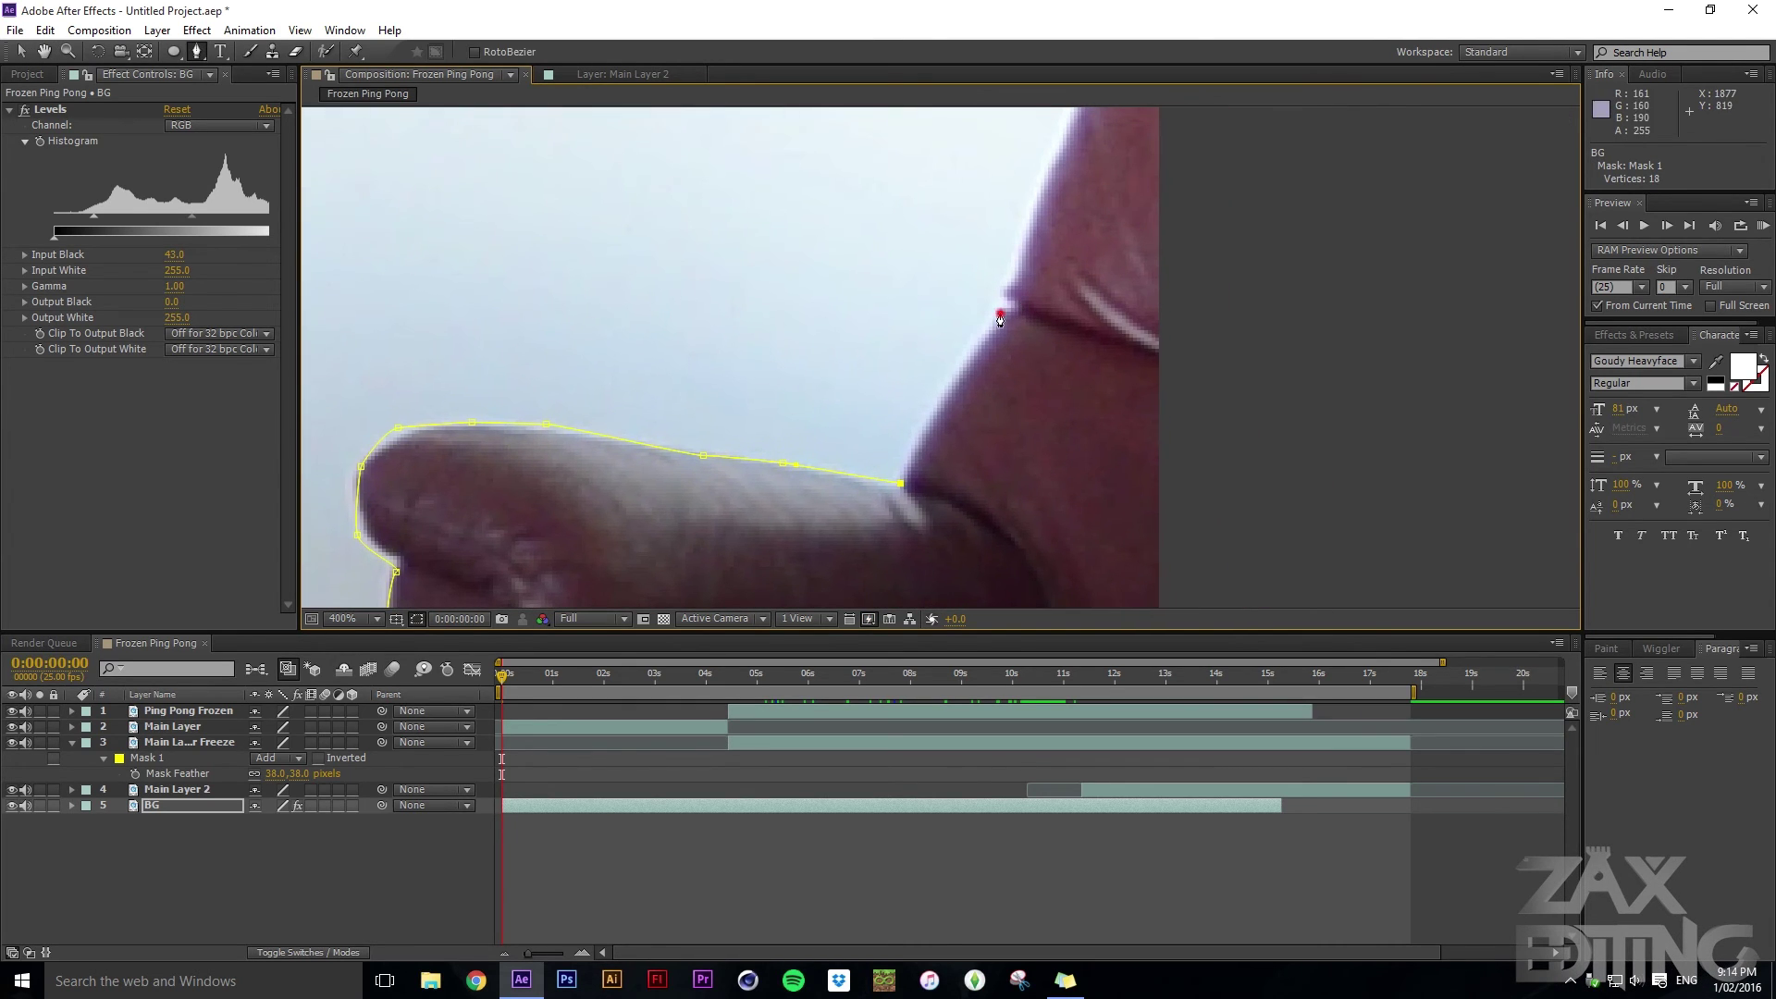
click(1000, 318)
click(1046, 172)
drag(1046, 171, 1004, 300)
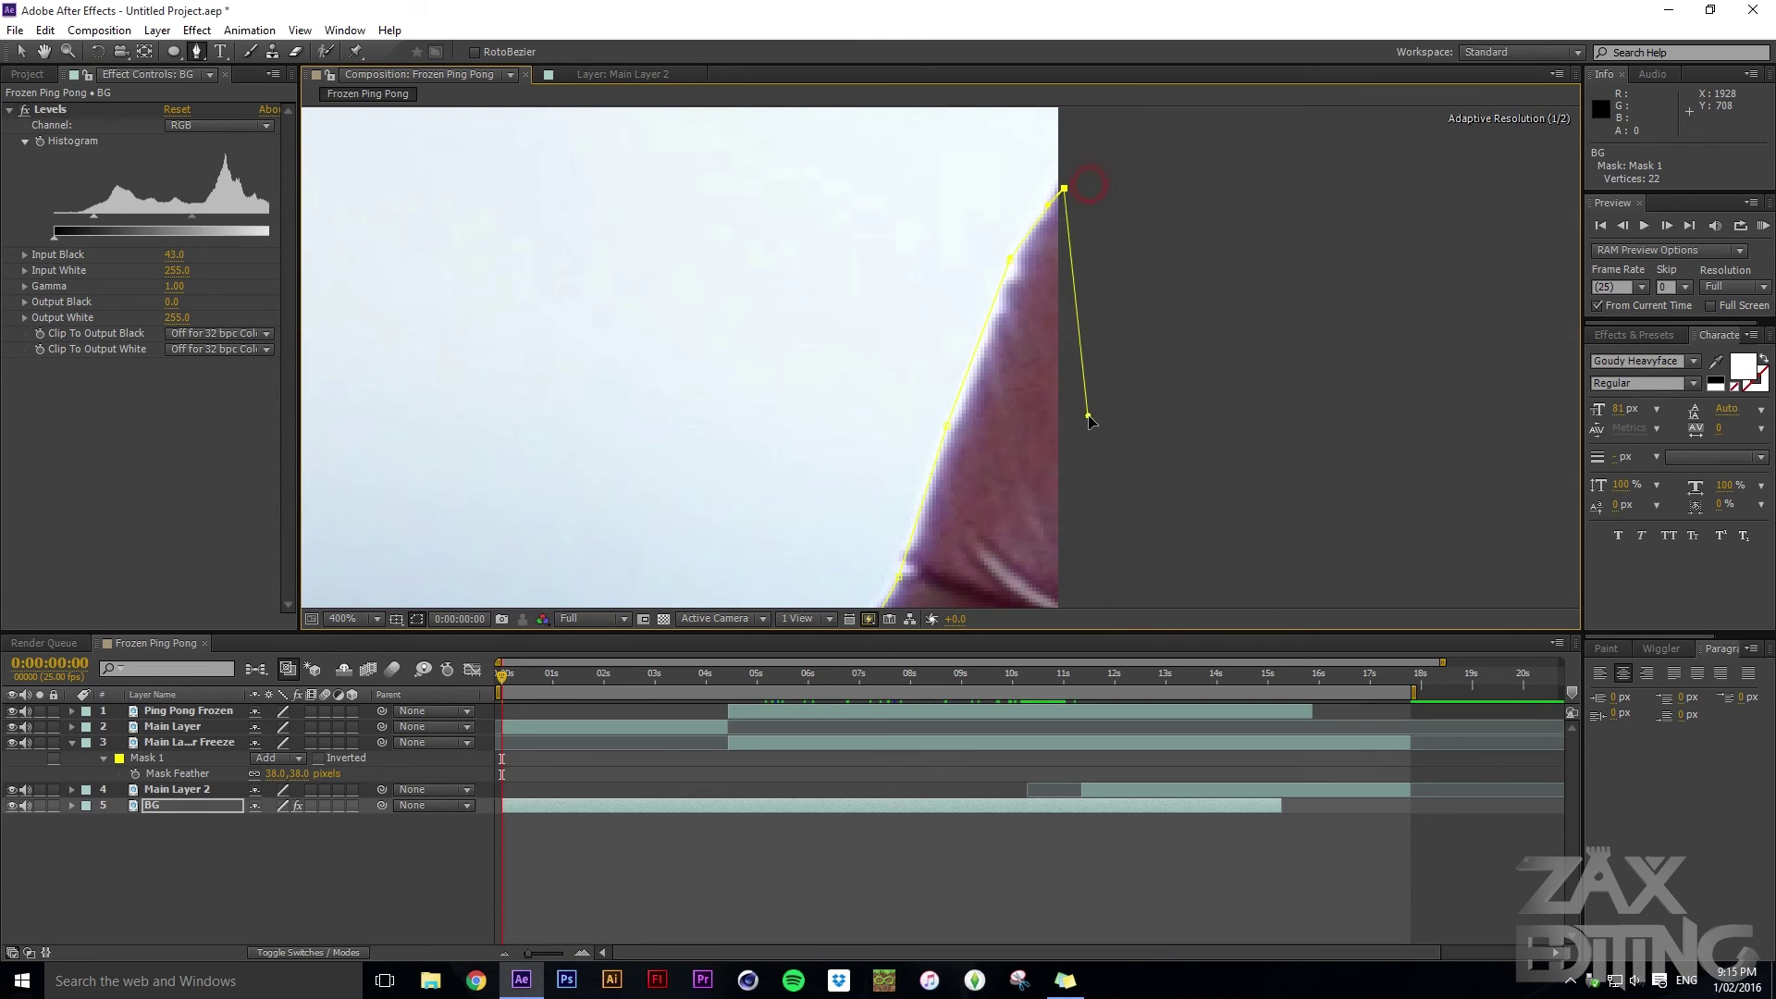
Close the BG mask around the outside of the frame above the wall and deselect the layer
scroll(1123, 270, down, 6)
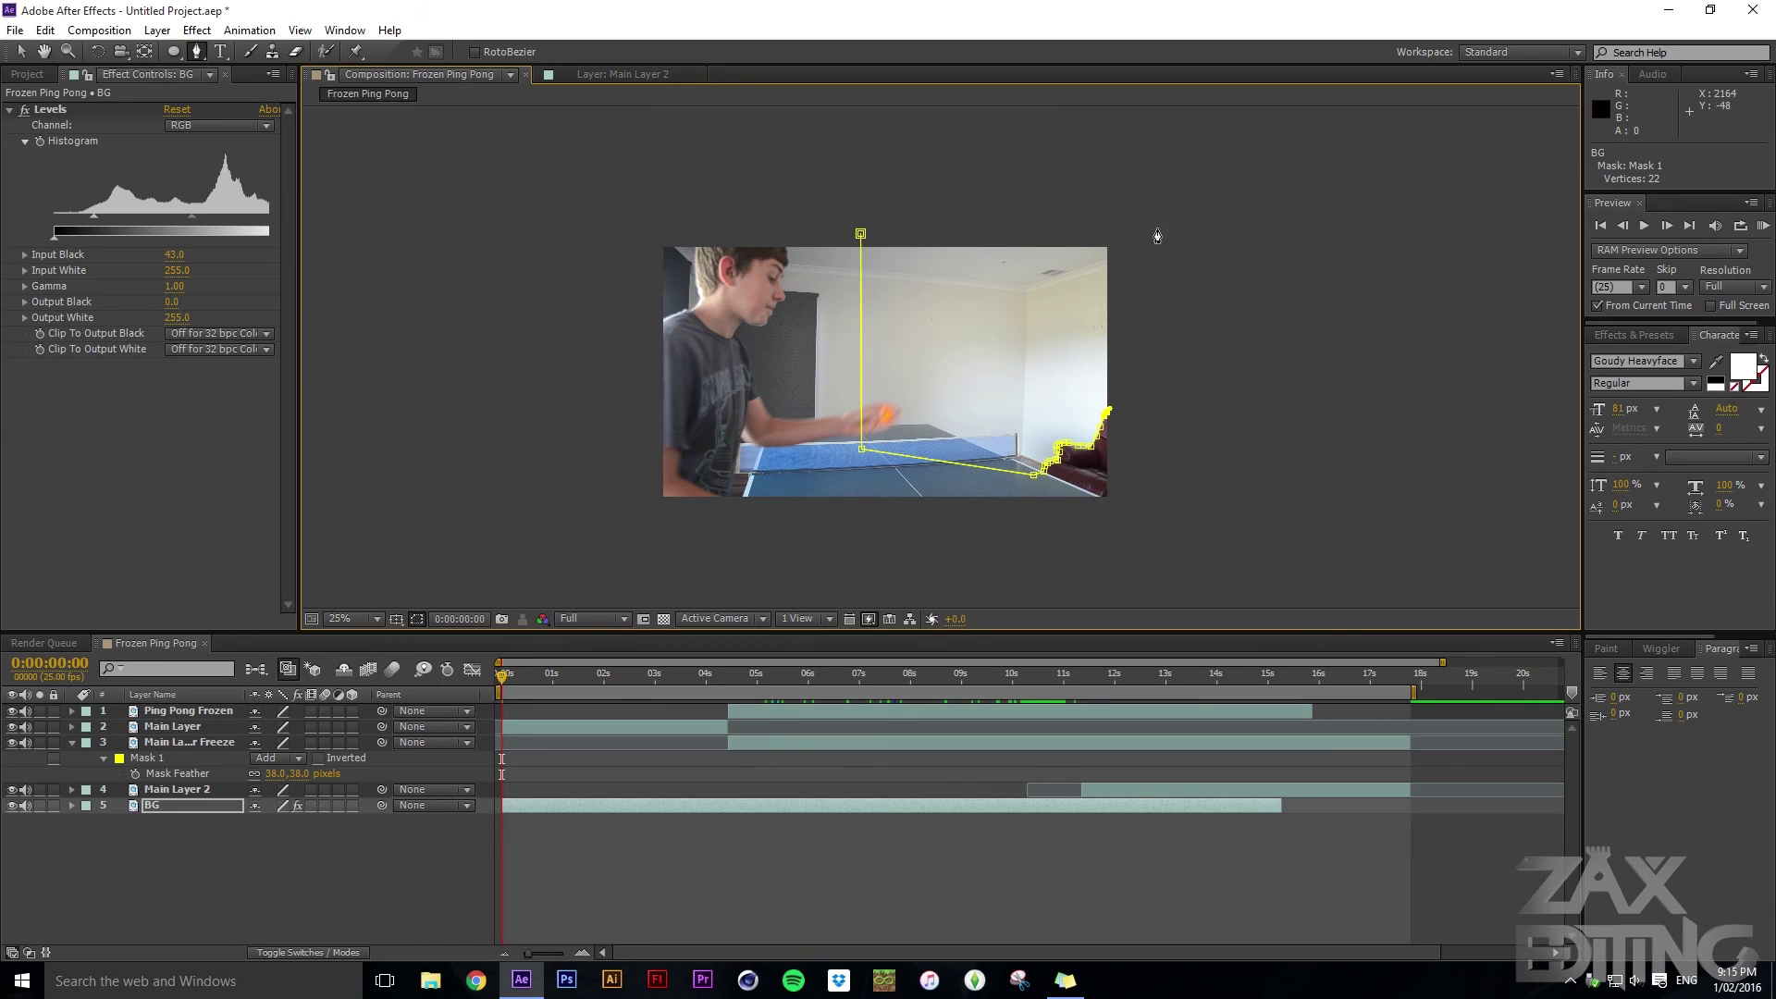
click(862, 234)
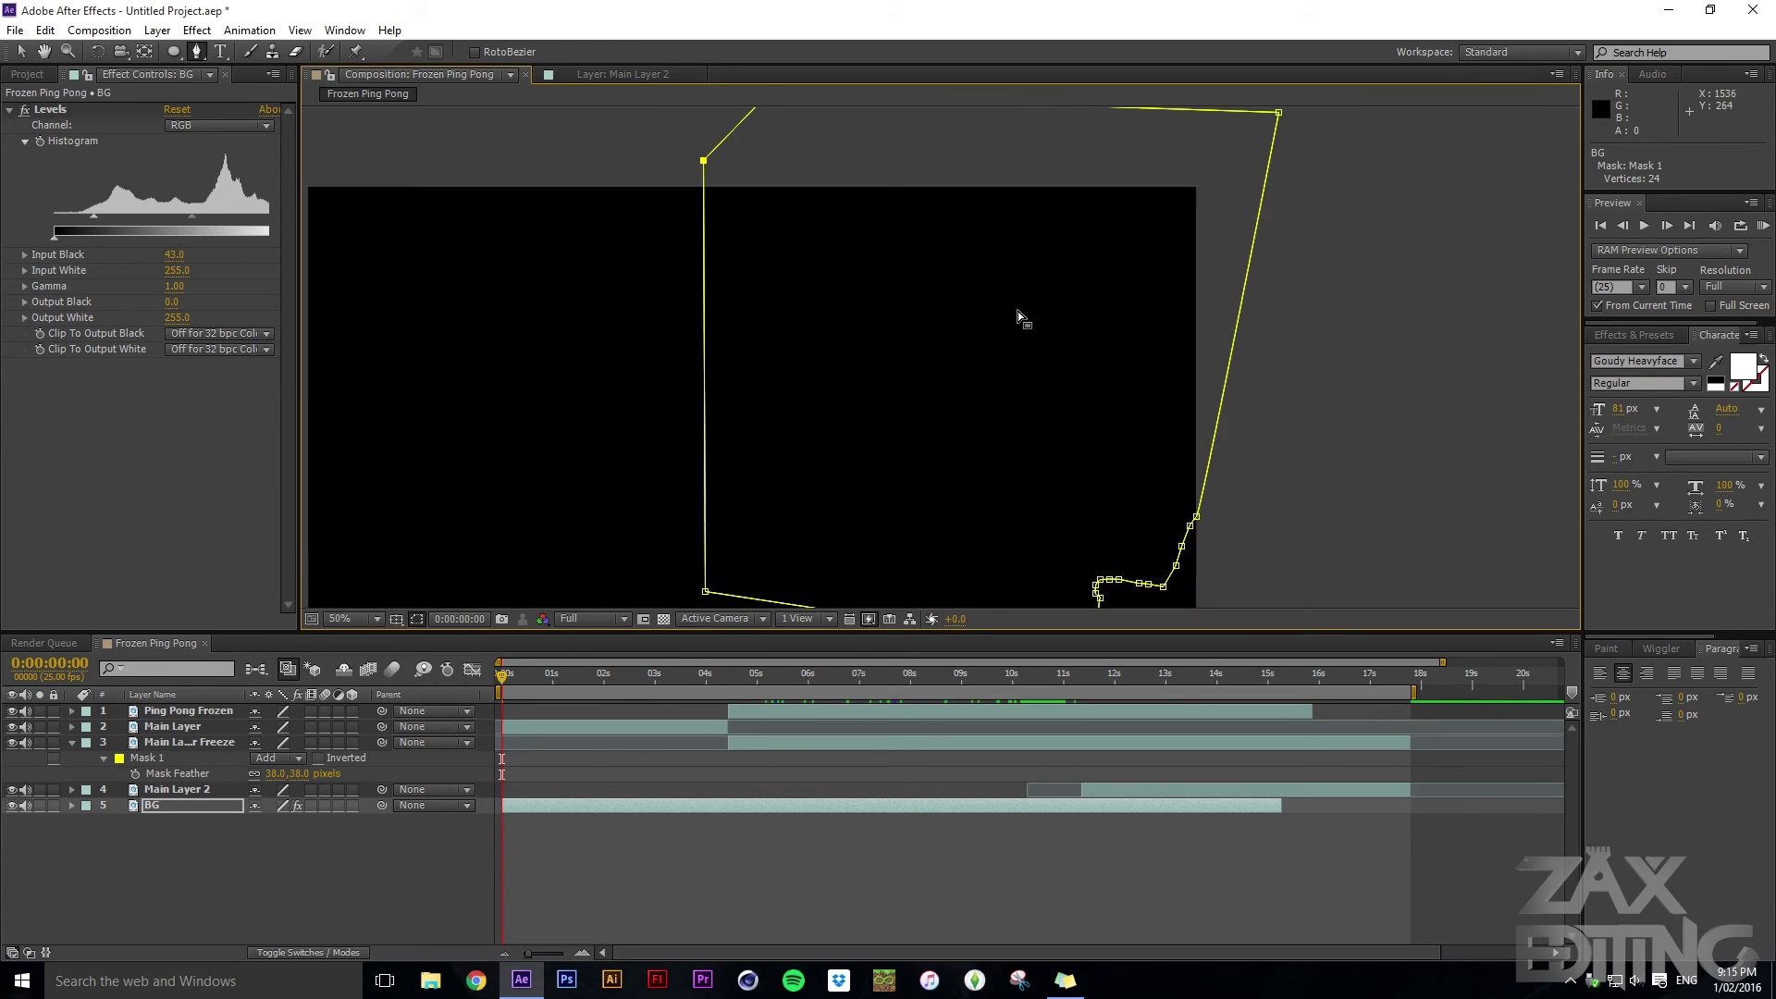
click(19, 52)
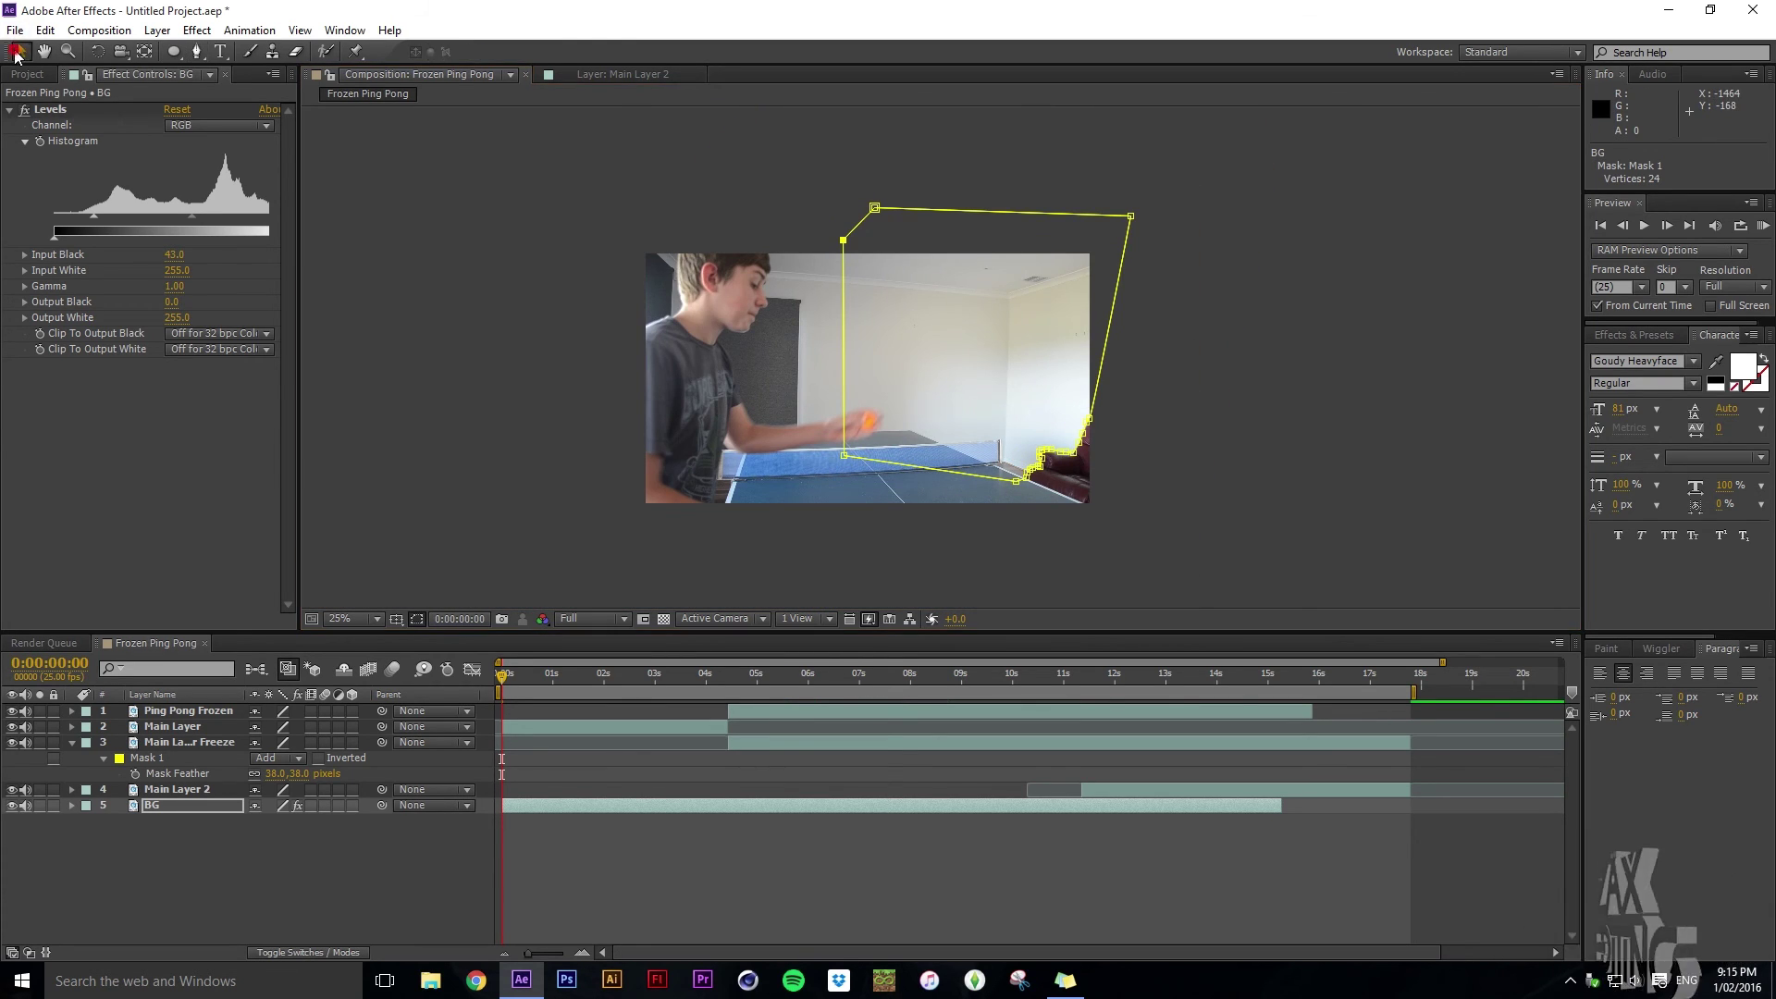
click(820, 509)
click(219, 863)
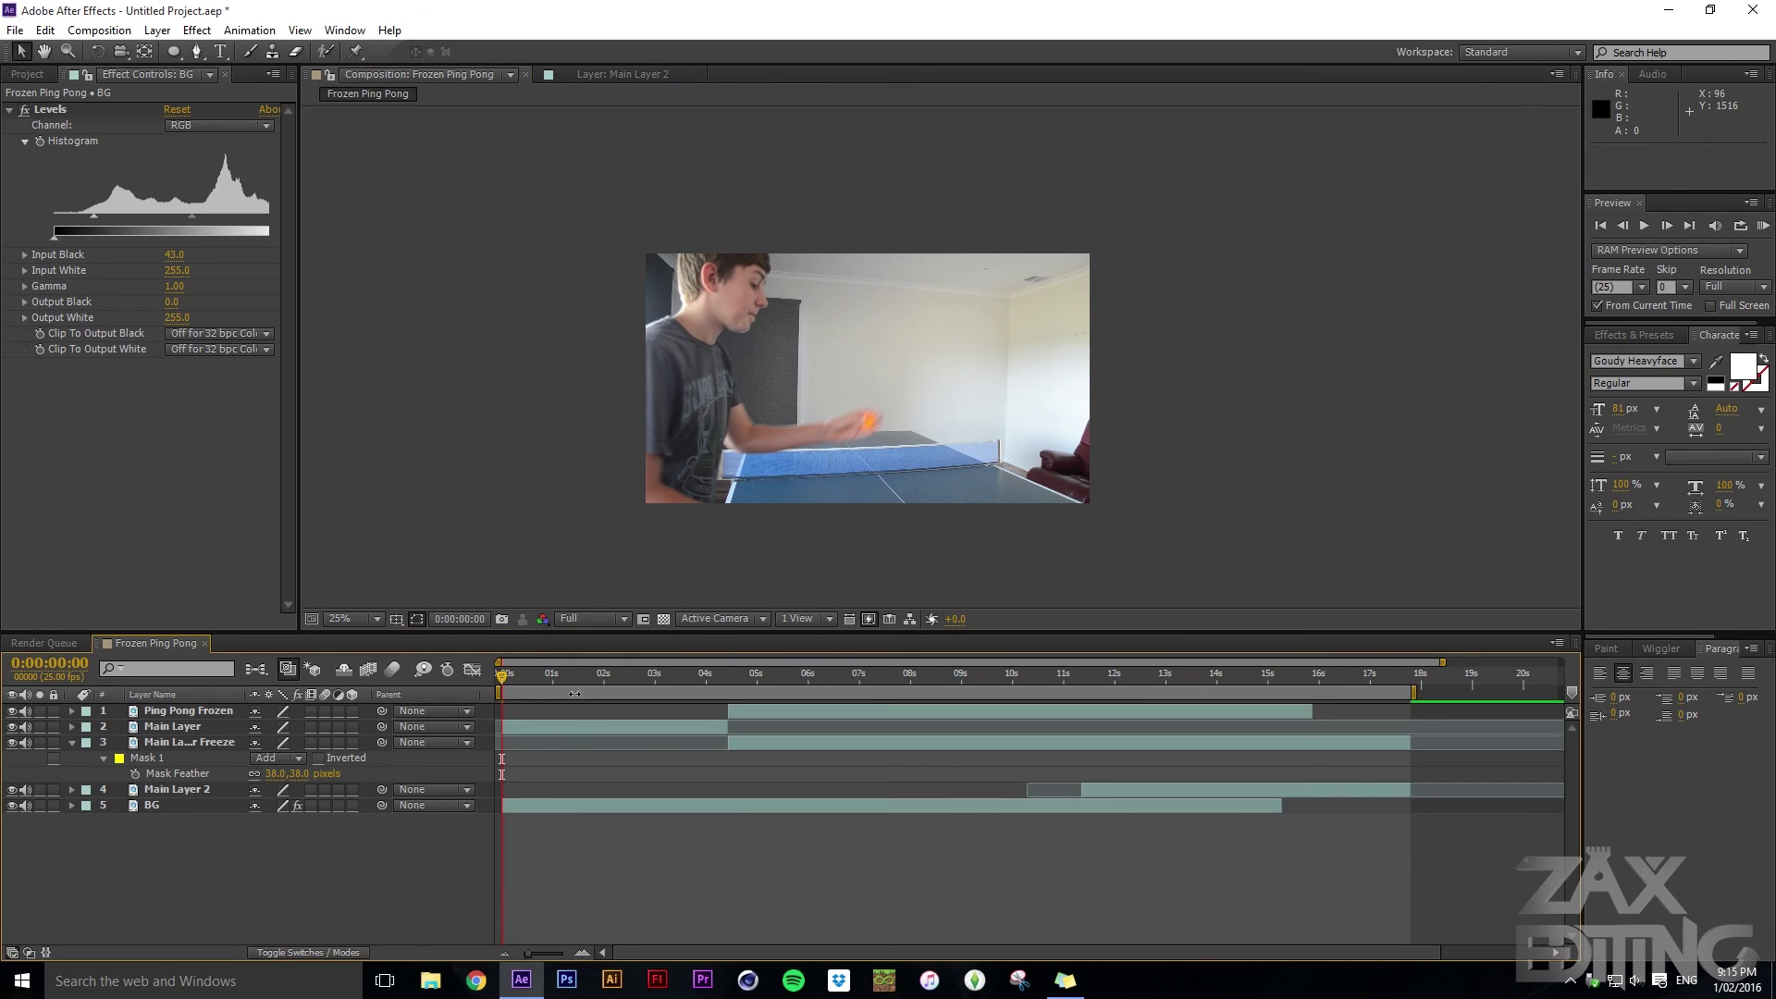
At 0:00:08:14, move the BG mask's upper vertex toward the window blind to cover the dark gap, and check the other mask edges
drag(564, 676, 939, 676)
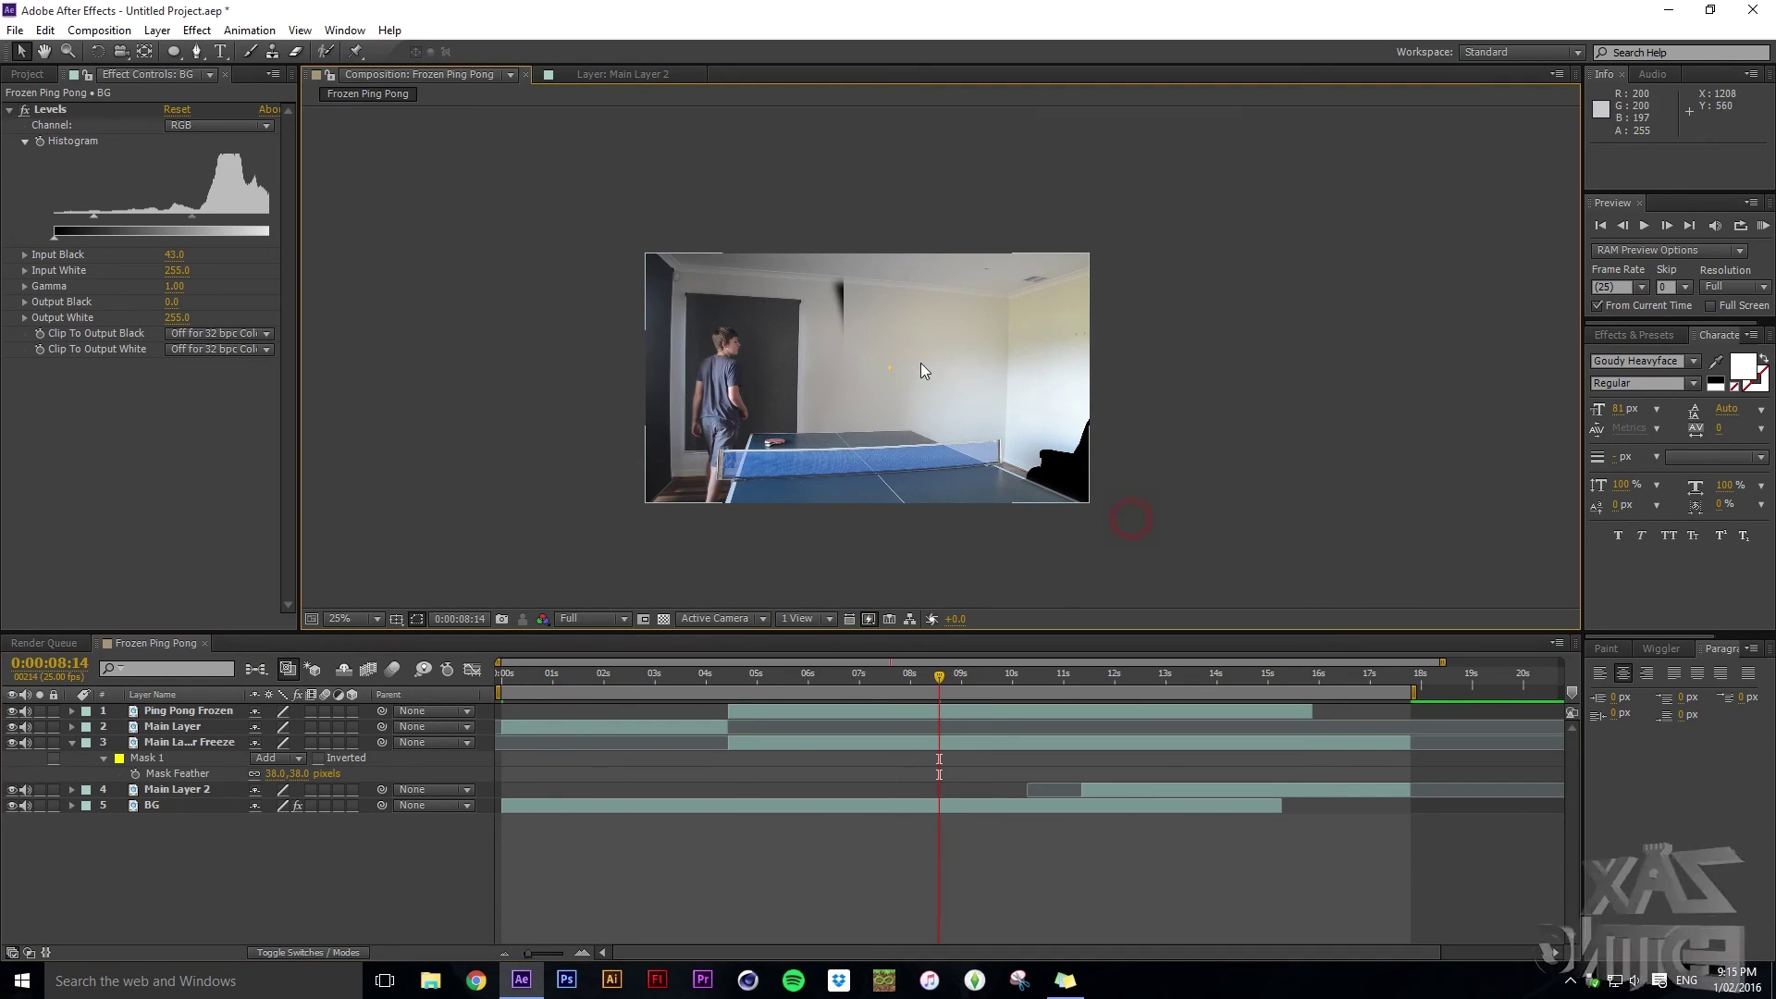
click(157, 805)
scroll(837, 233, up, 4)
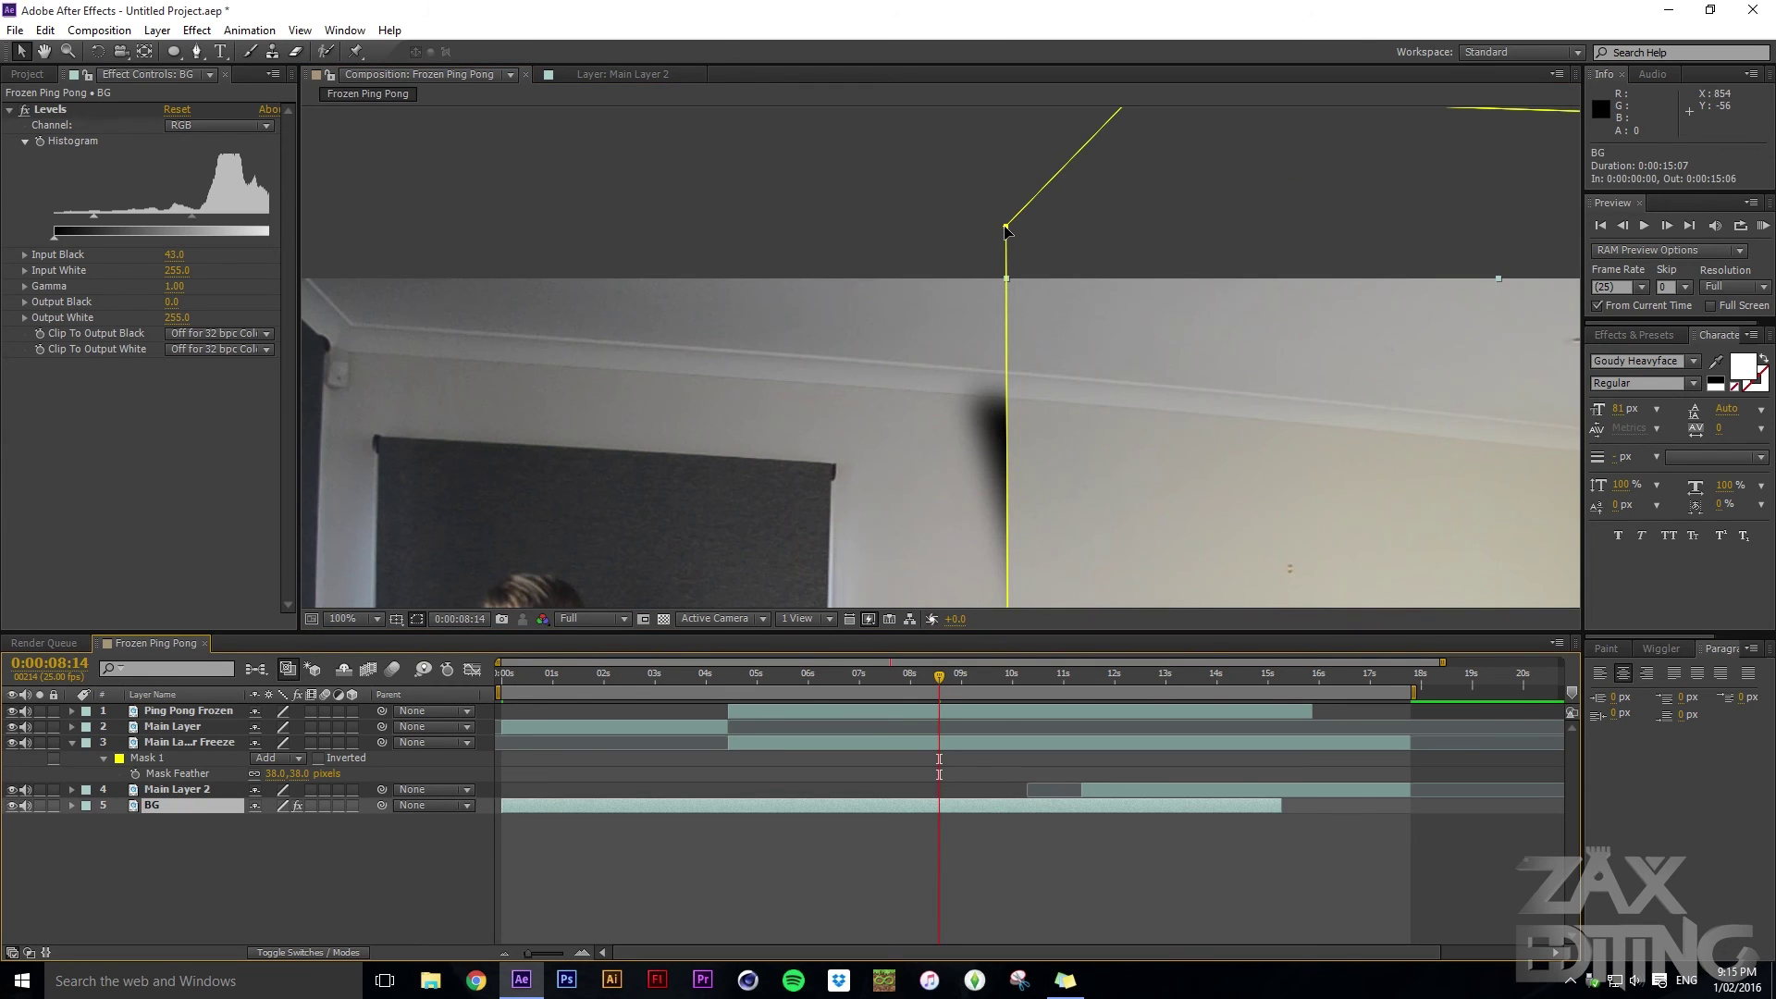
drag(1006, 230, 824, 230)
key(h)
drag(1051, 491, 863, 136)
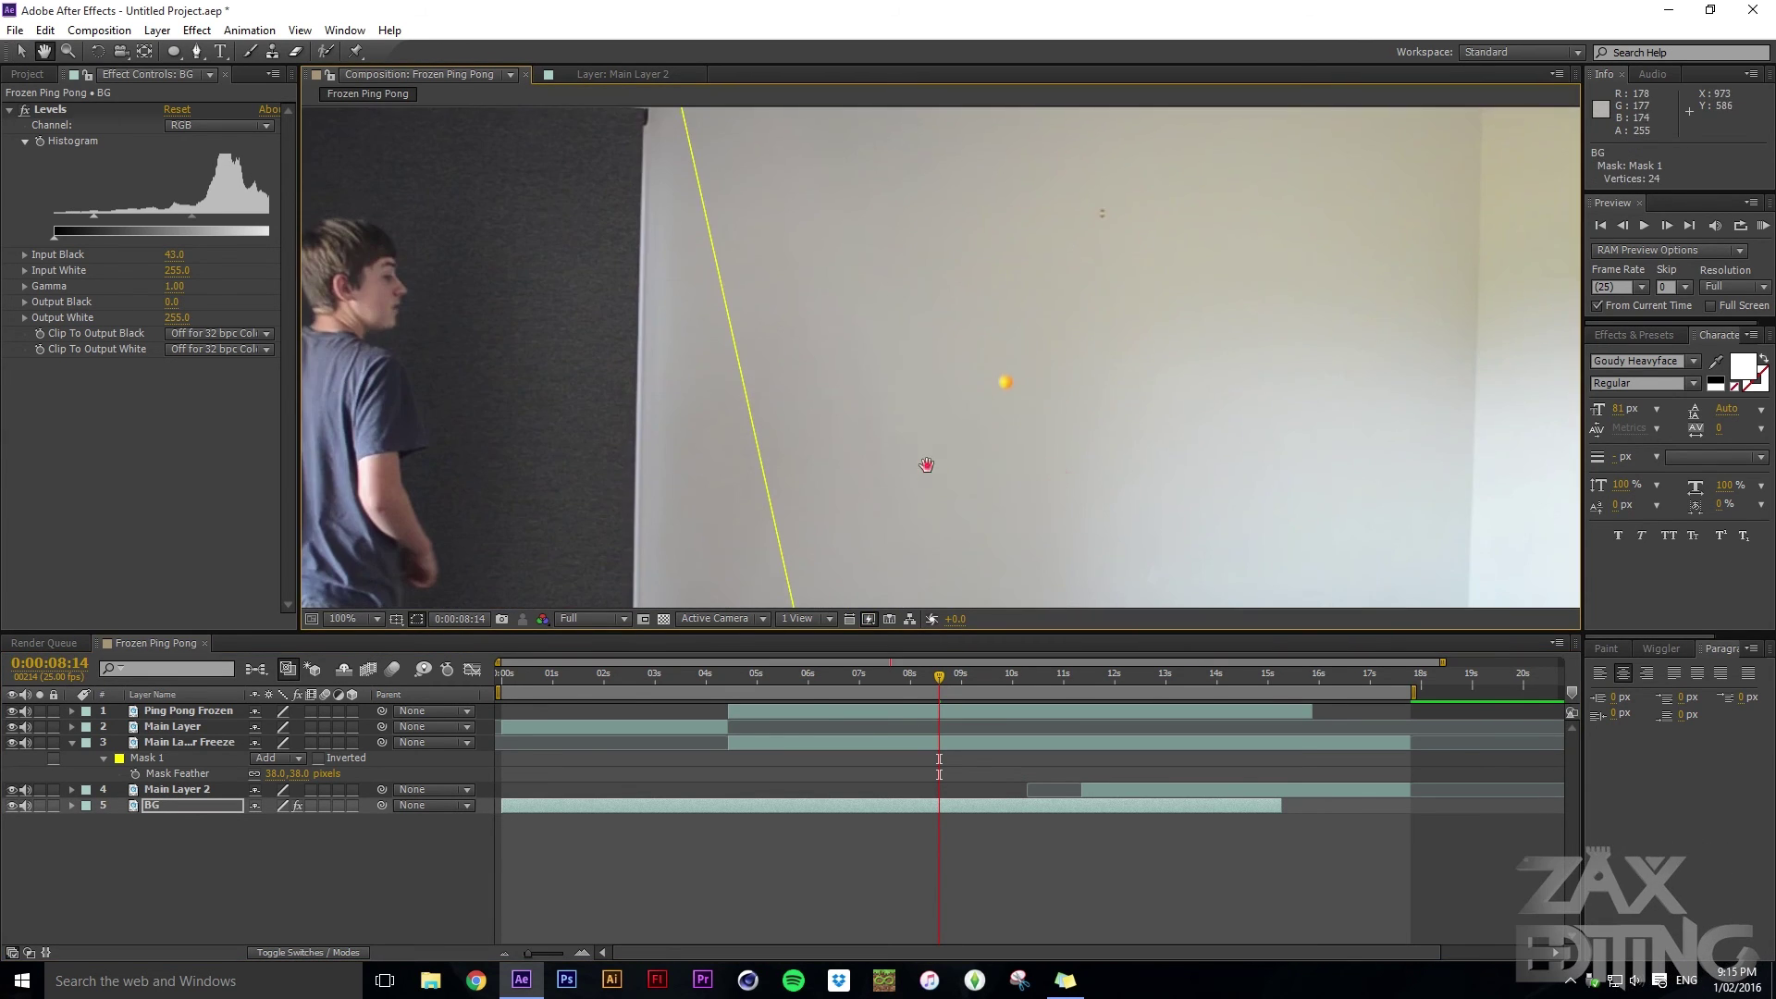
scroll(926, 464, down, 1)
key(v)
scroll(934, 298, down, 1)
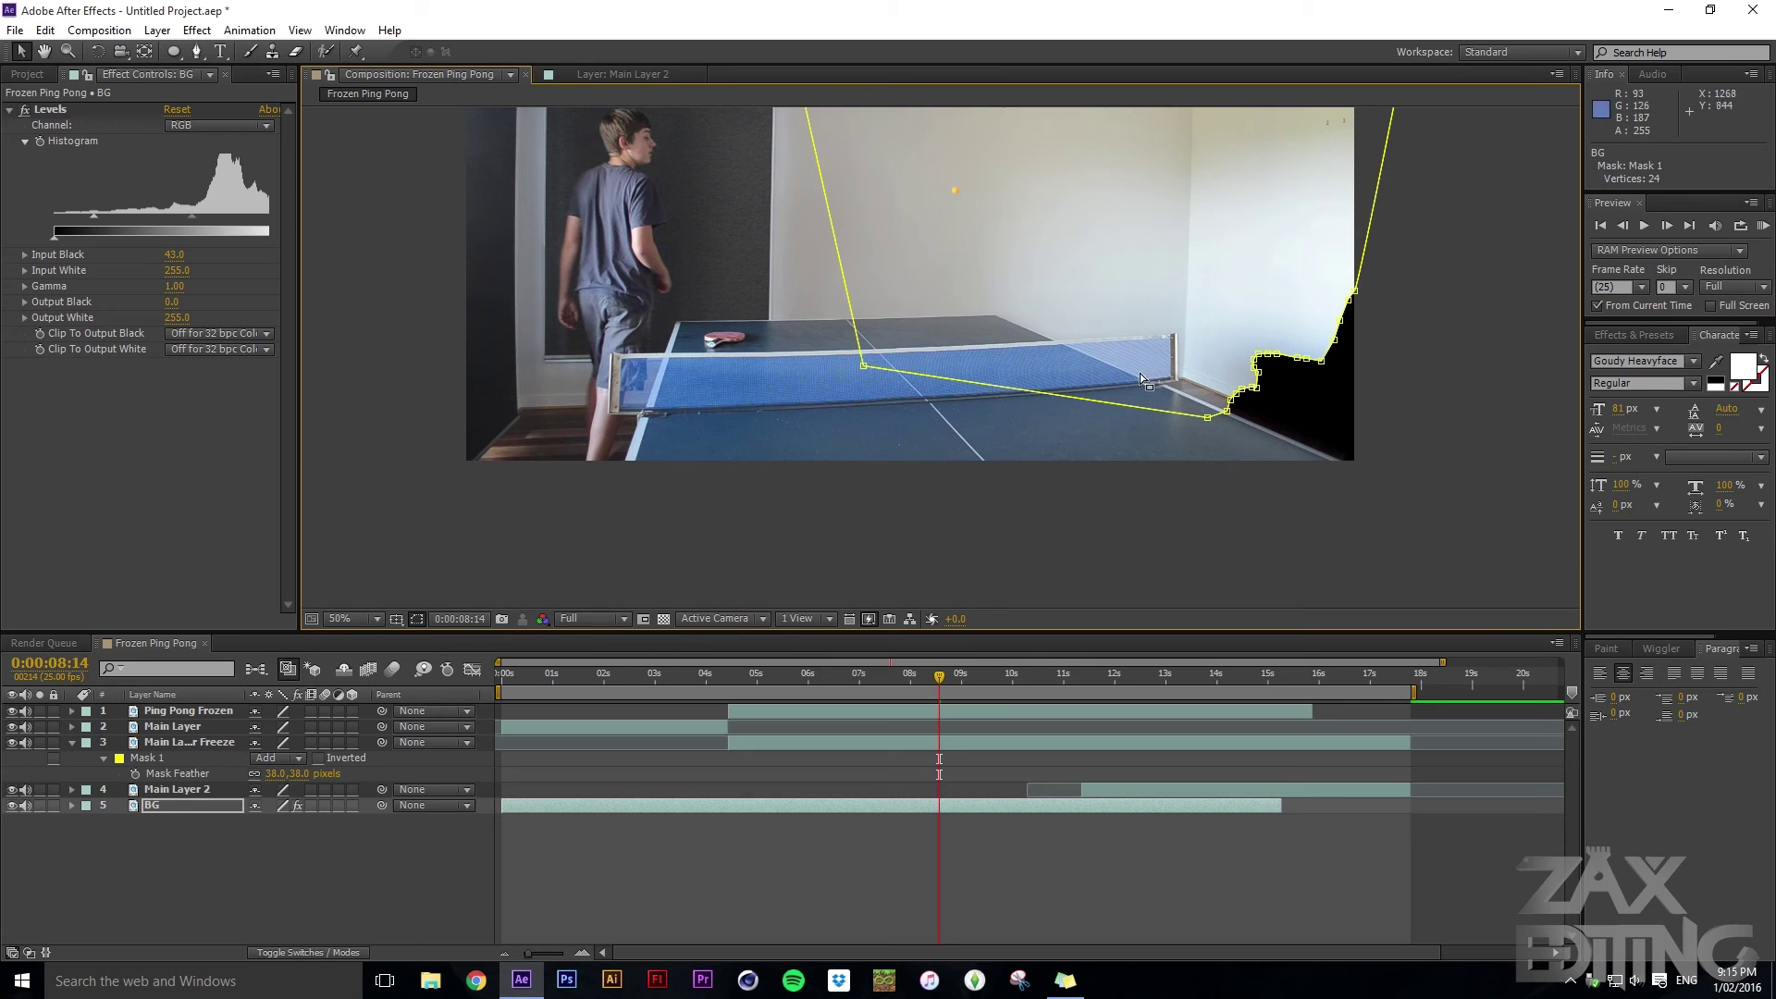
click(1409, 454)
Duplicate the BG layer and place the copy beneath the original in the layer stack
click(169, 808)
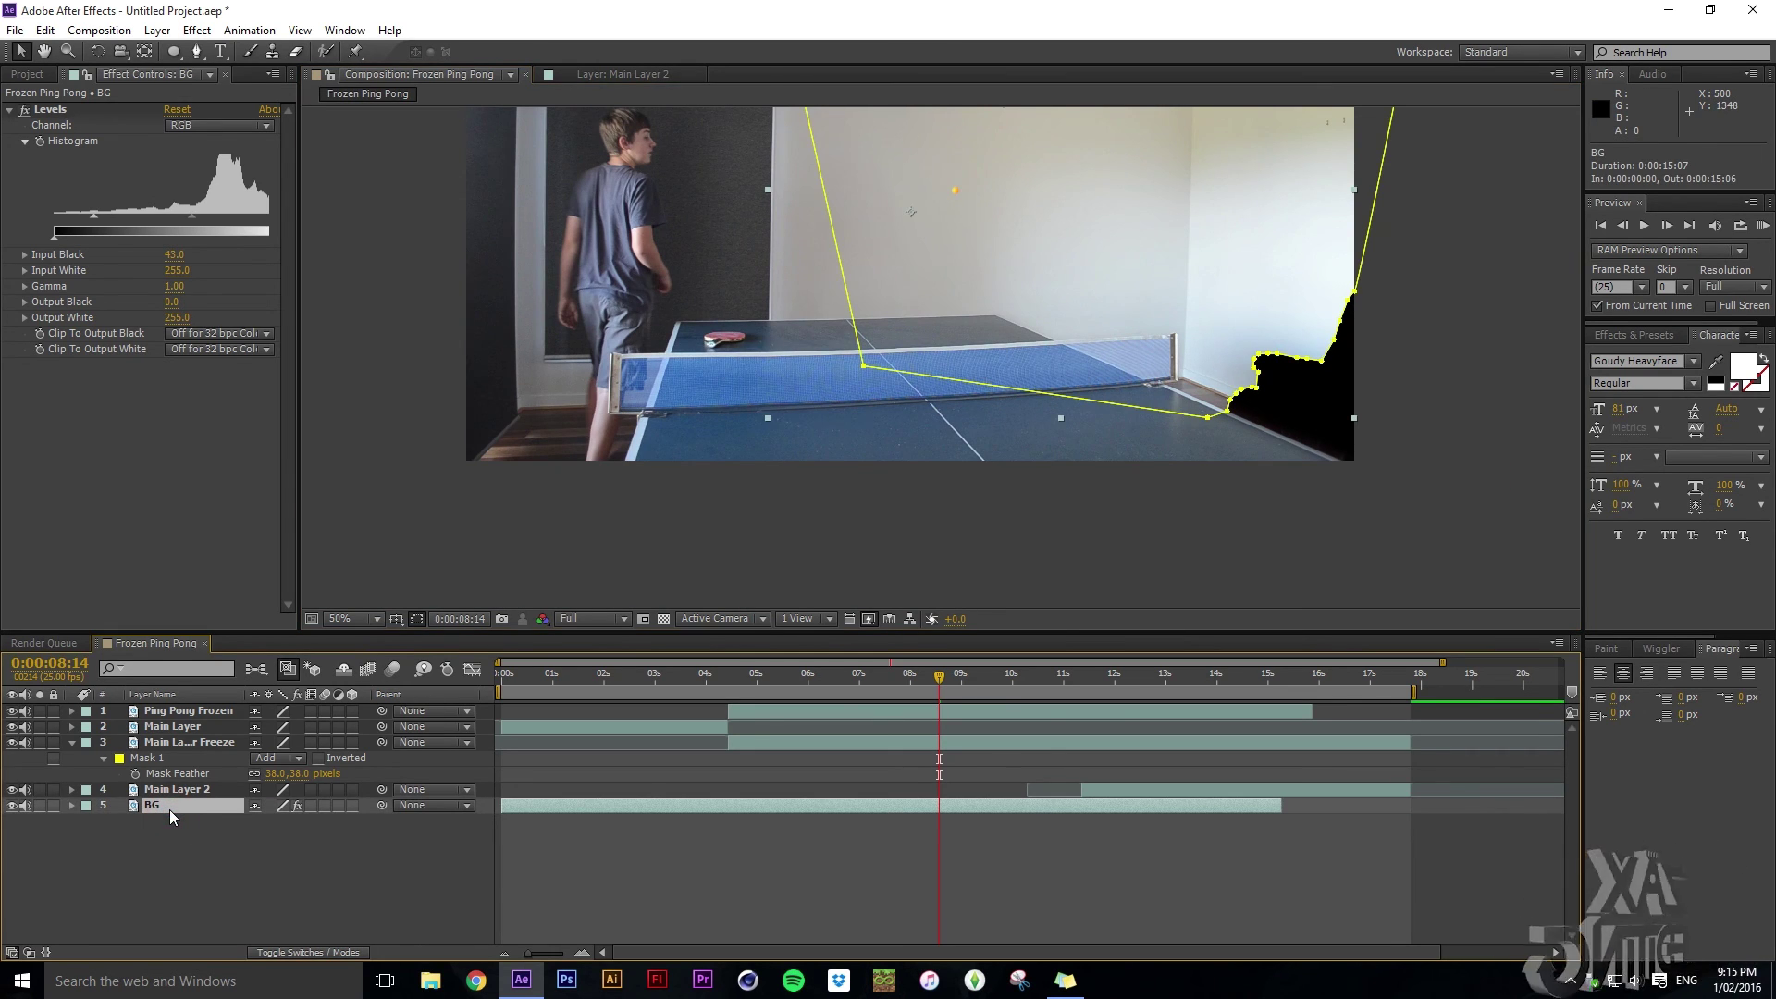
key(ctrl+d)
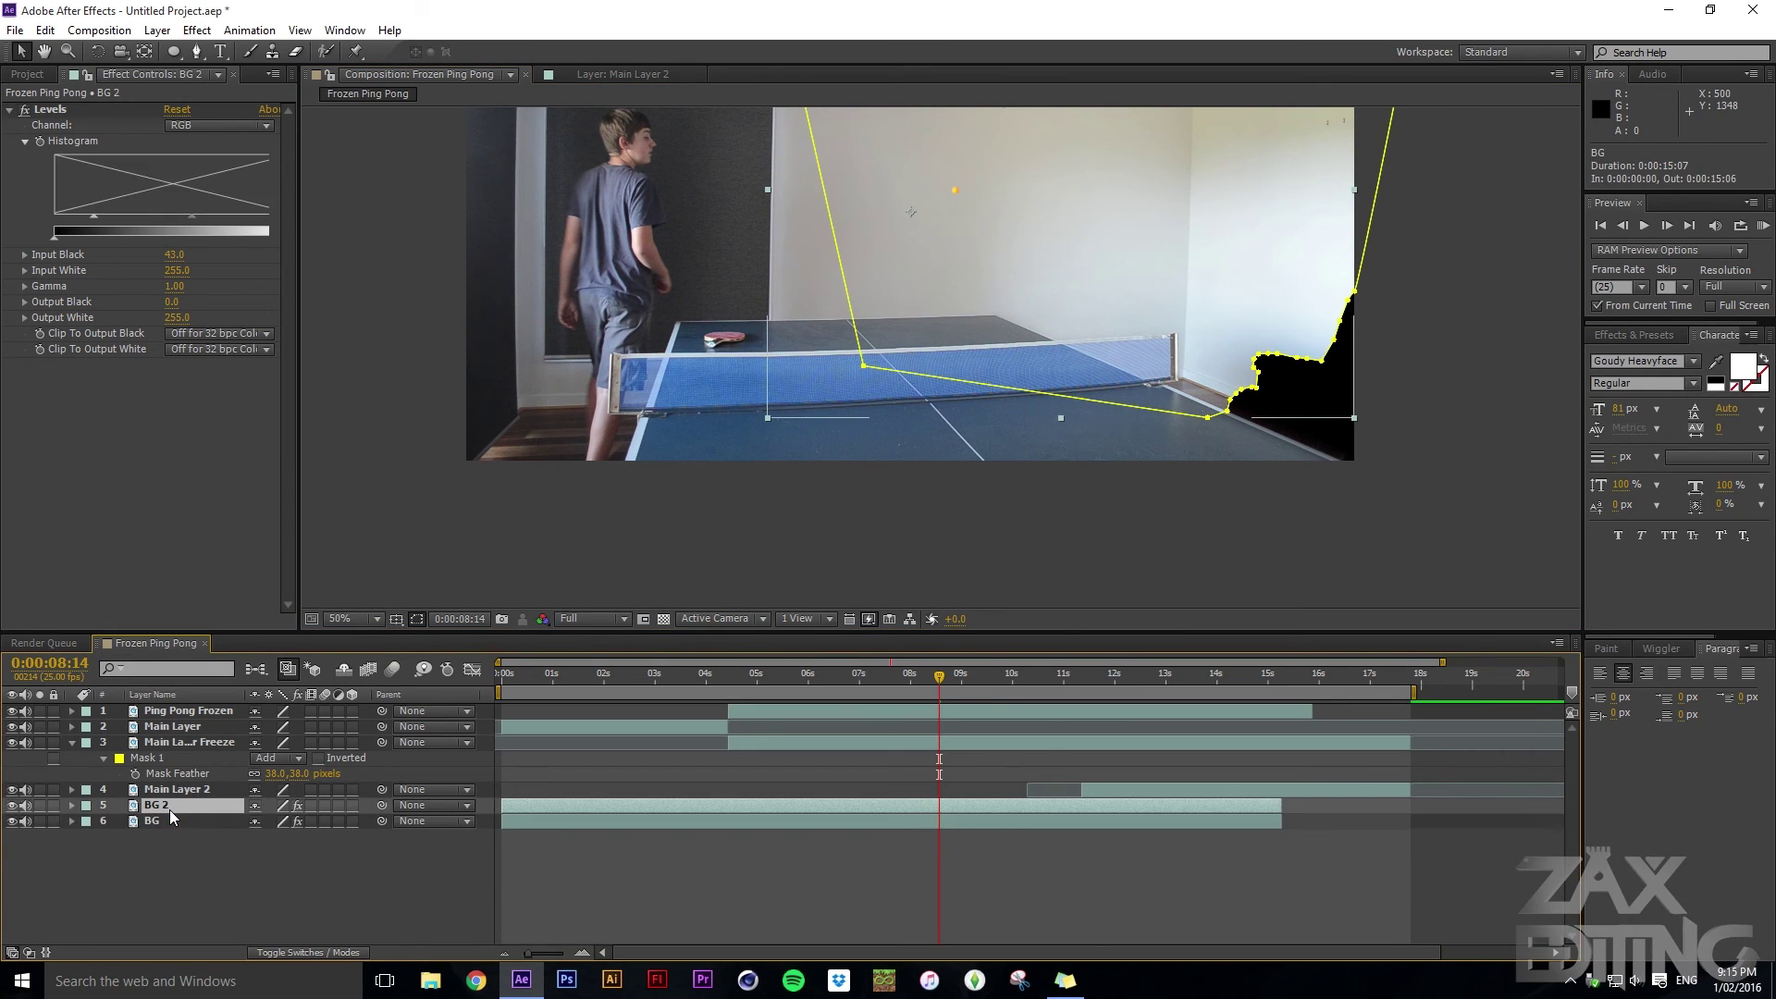
drag(168, 807, 162, 825)
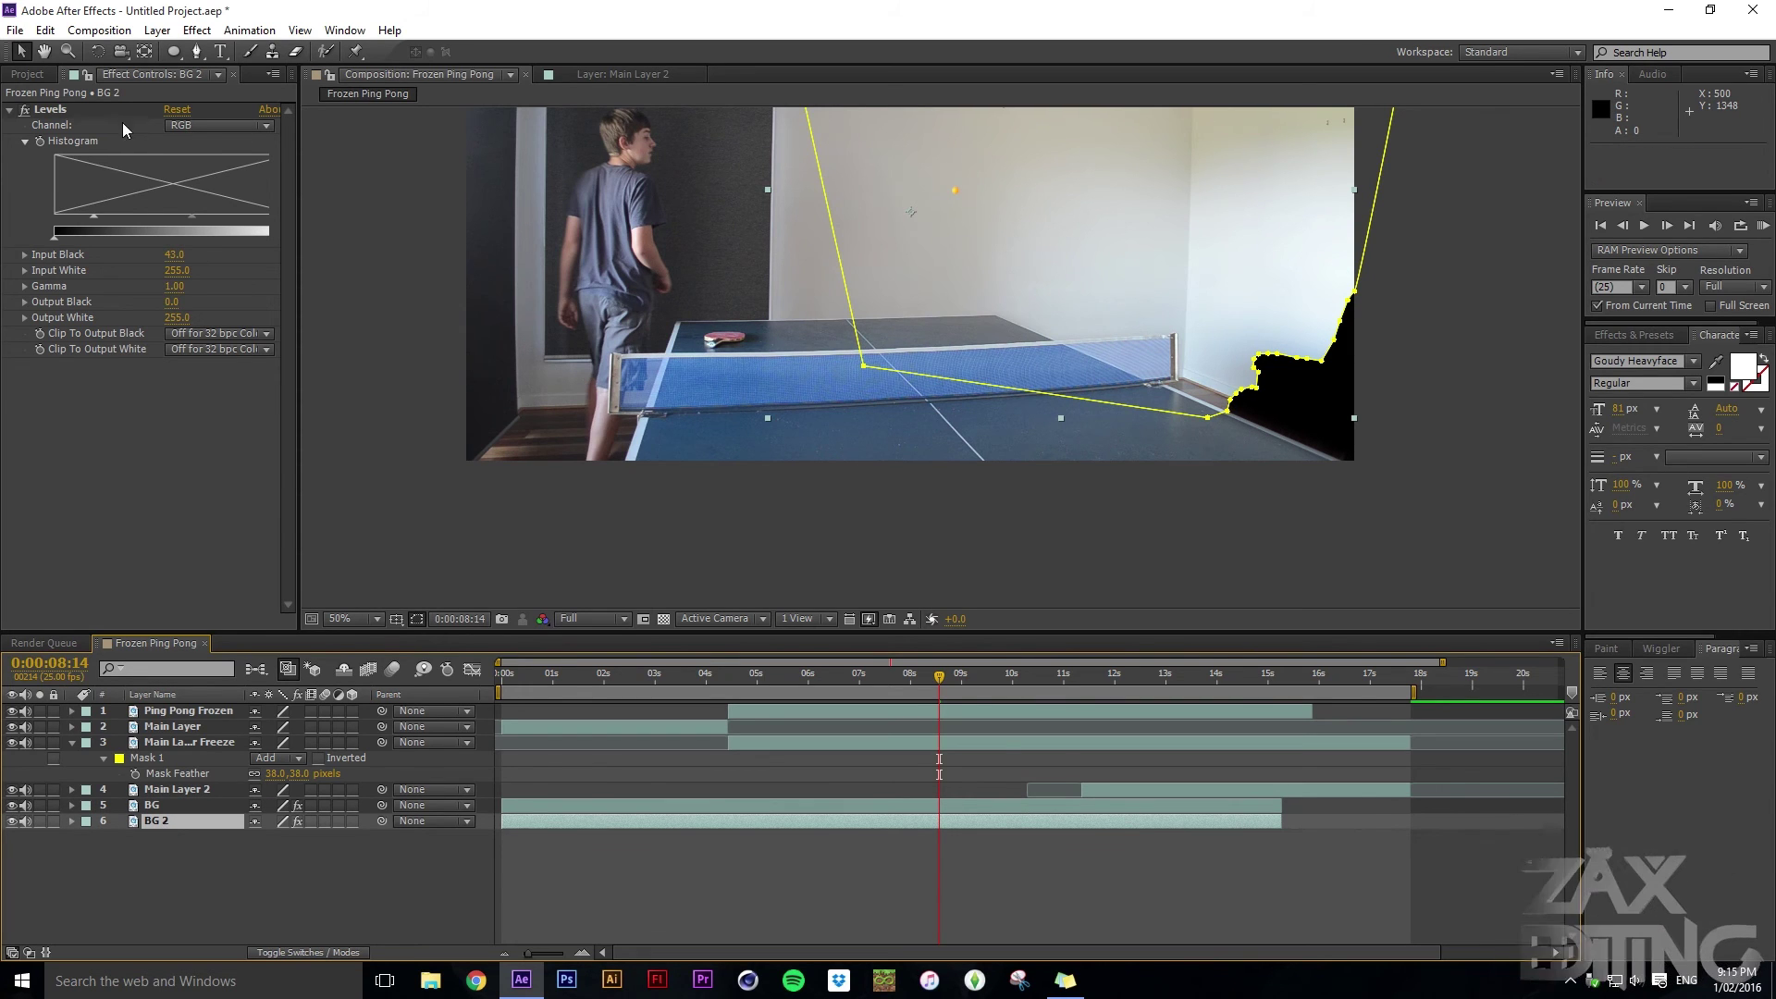
Remove the Levels effect and Mask 1 from the BG 2 layer so the unmasked copy fills the armchair corner
click(49, 111)
key(Delete)
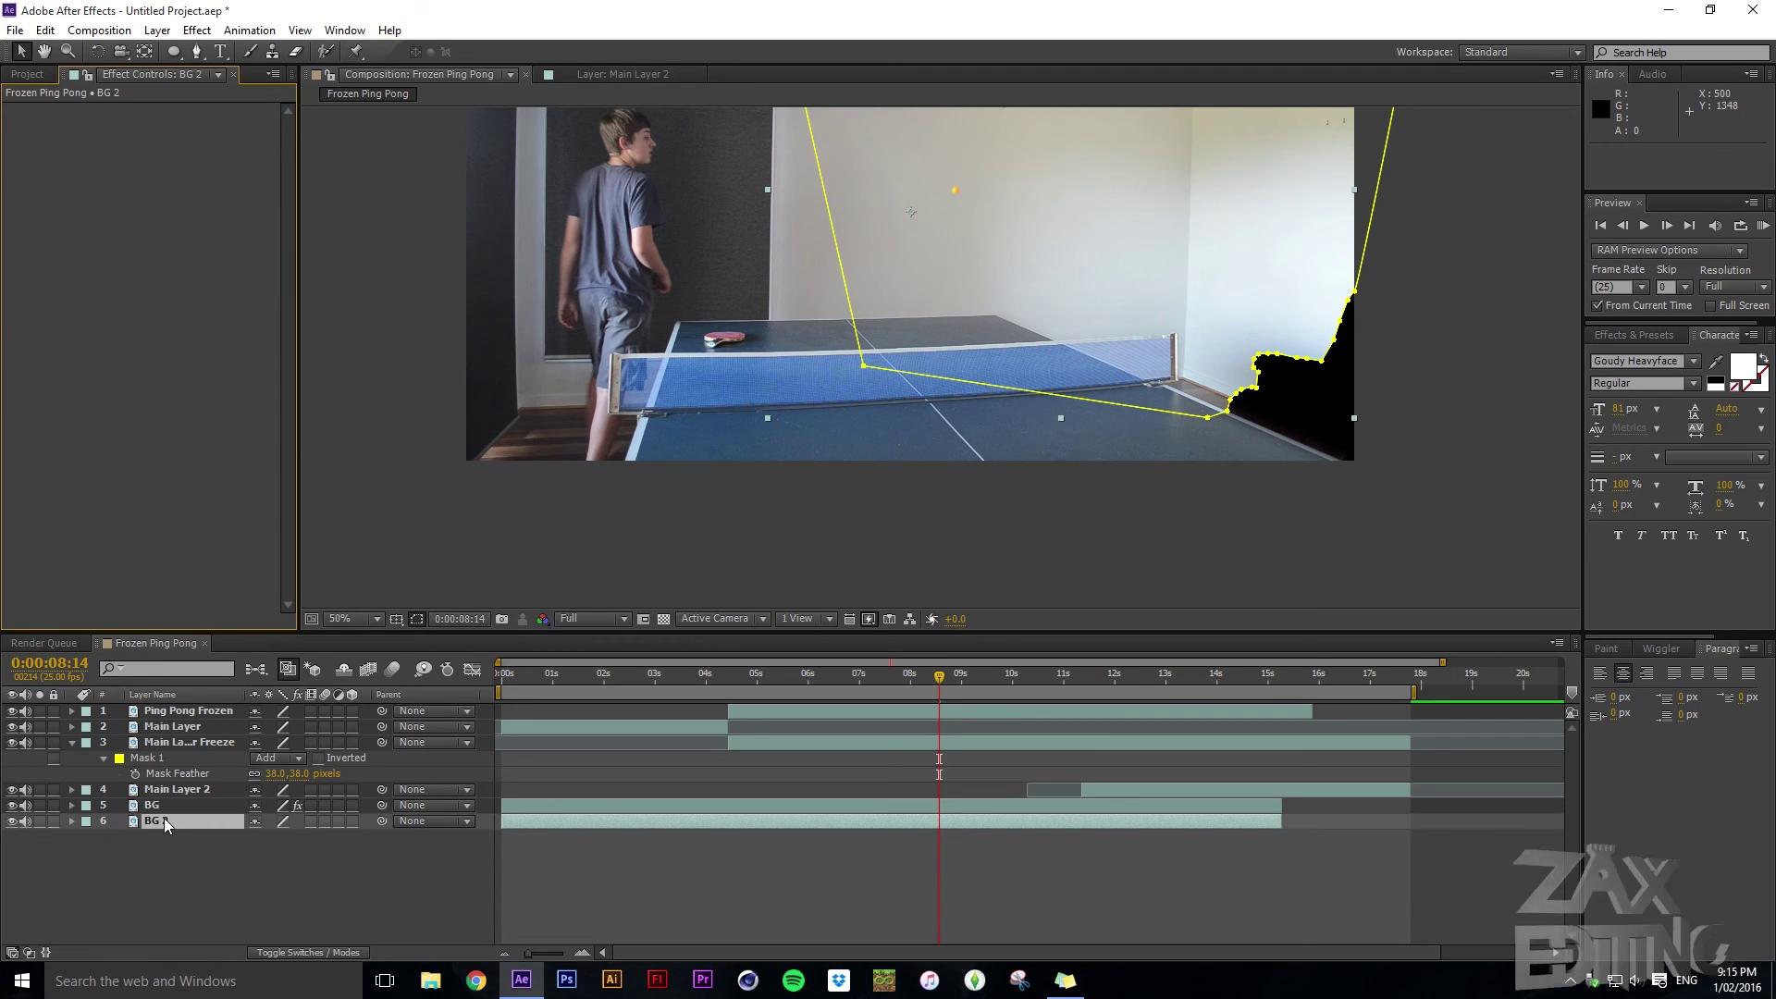
key(ctrl+v)
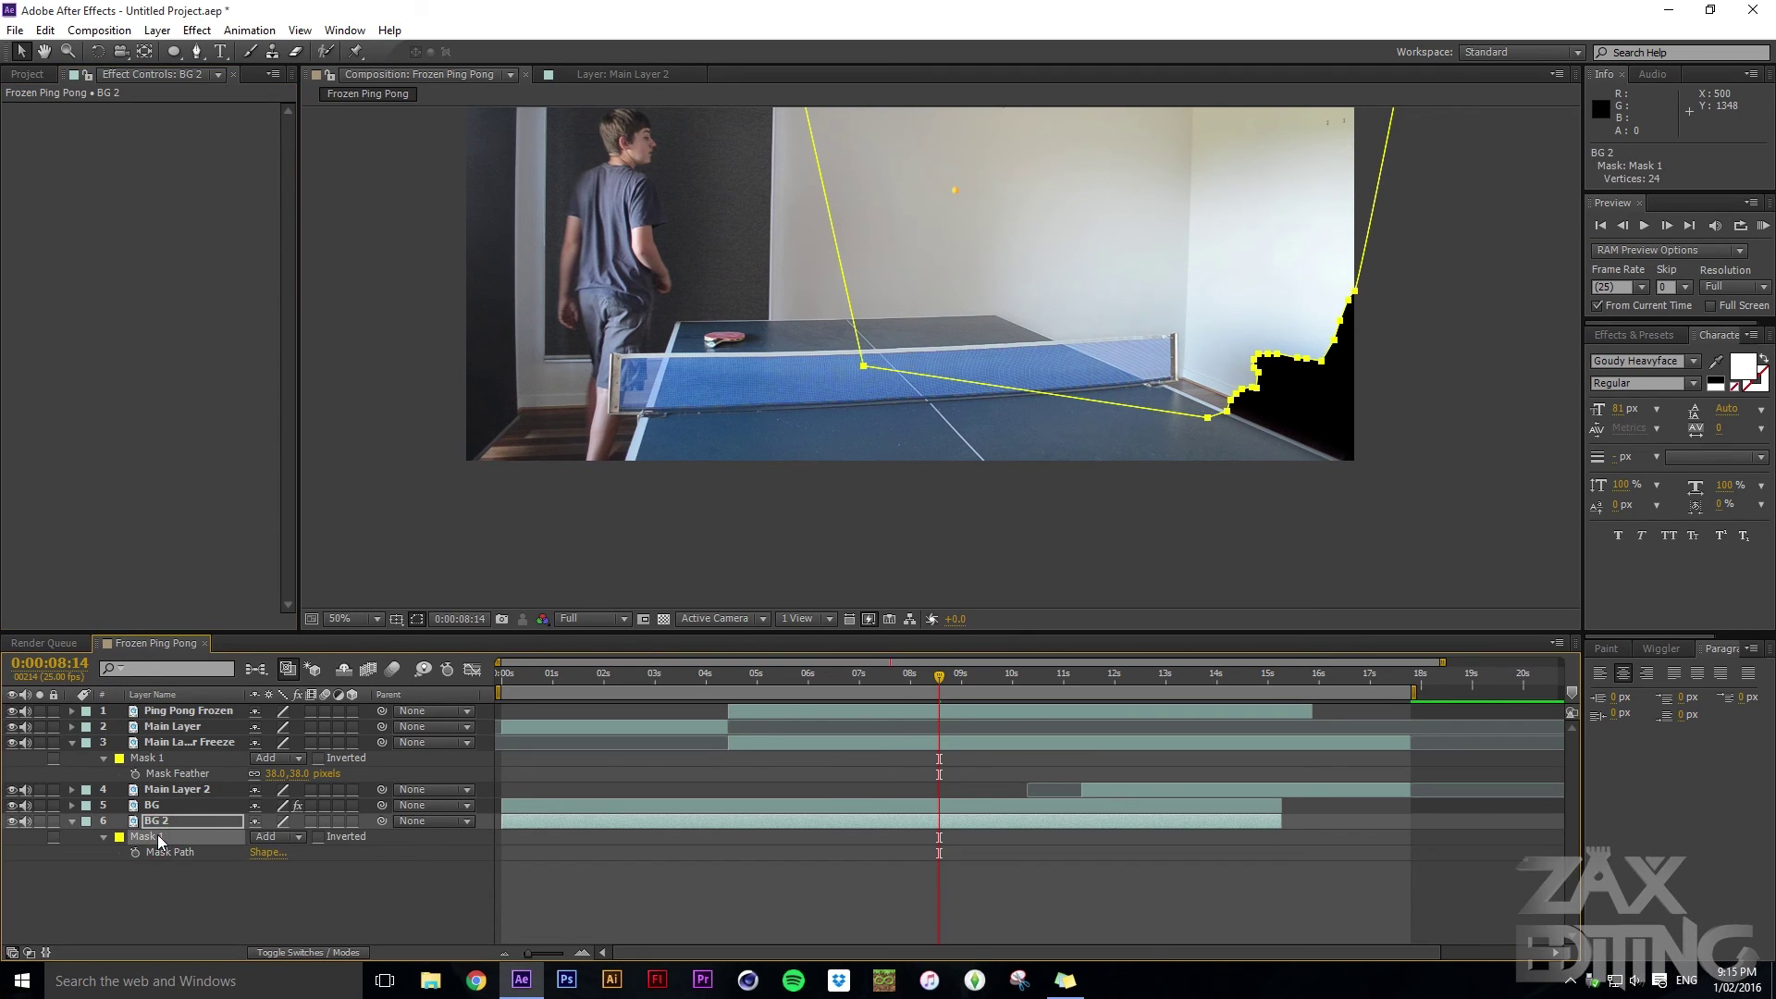
key(Delete)
click(159, 858)
drag(1409, 374, 1377, 522)
drag(853, 156, 823, 312)
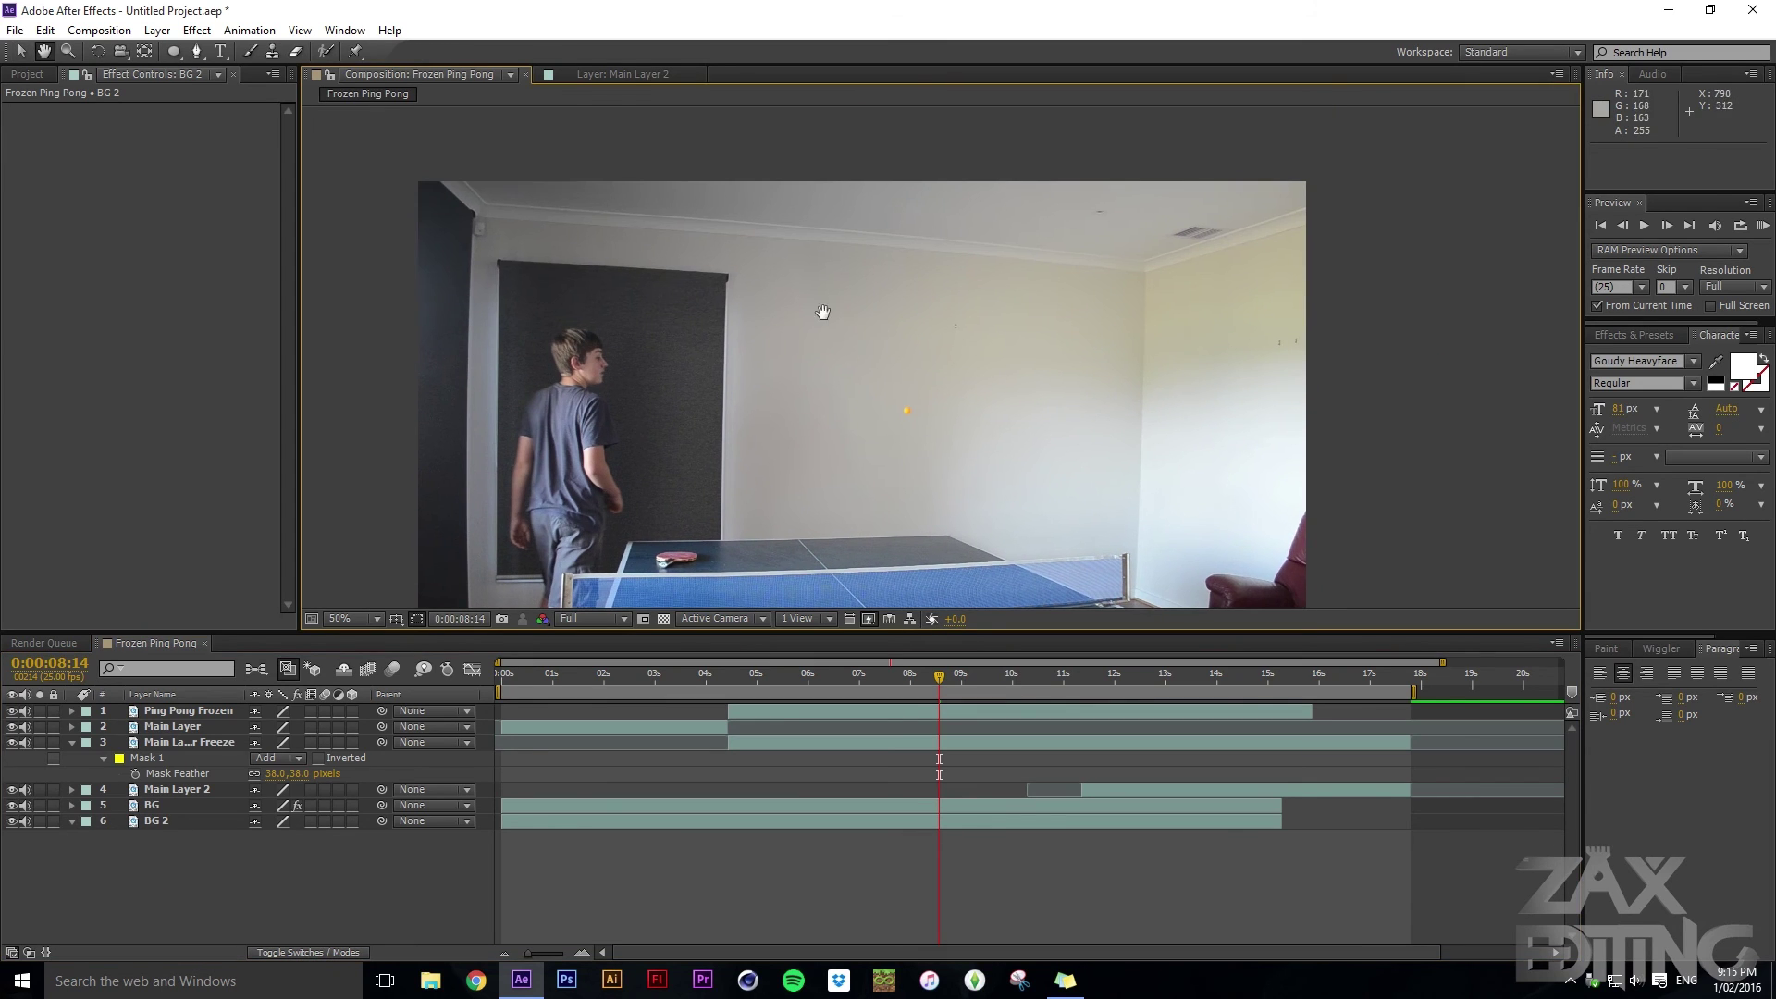
drag(1168, 521, 1124, 447)
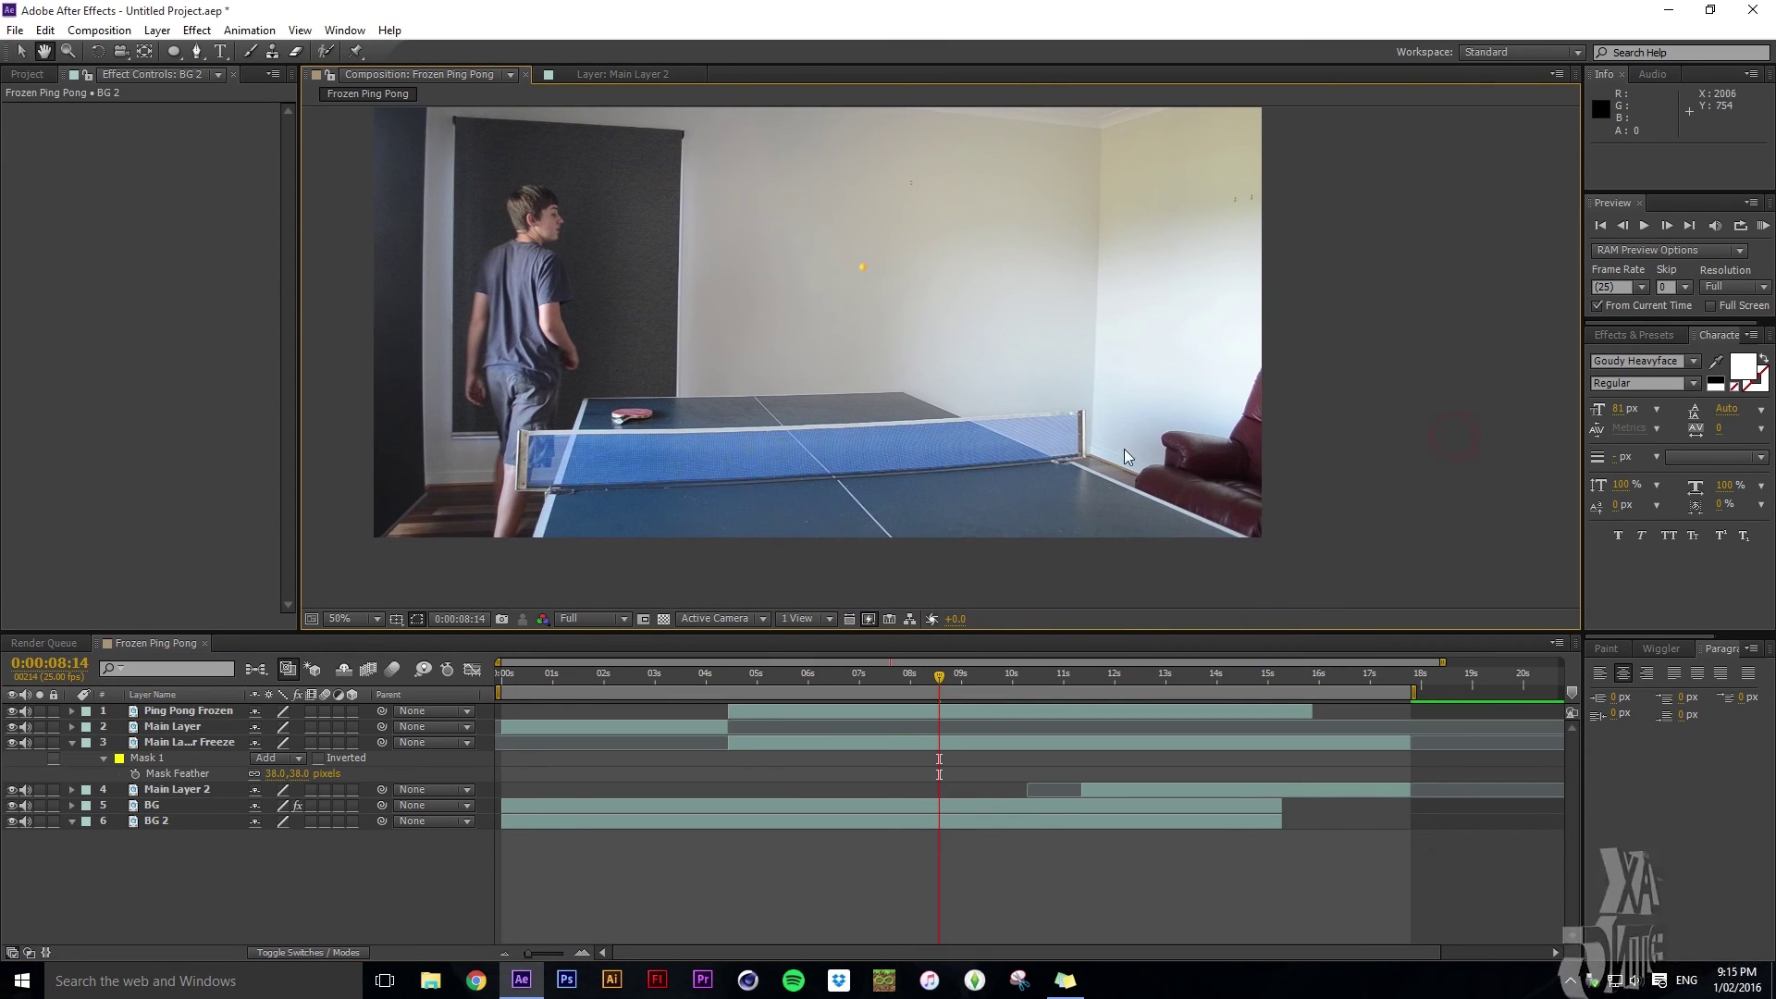
Scrub and play the composition between about 0:00:09:12 and 0:00:11:12 to check the background blend around the armchair and wall
drag(936, 681, 1064, 679)
key(space)
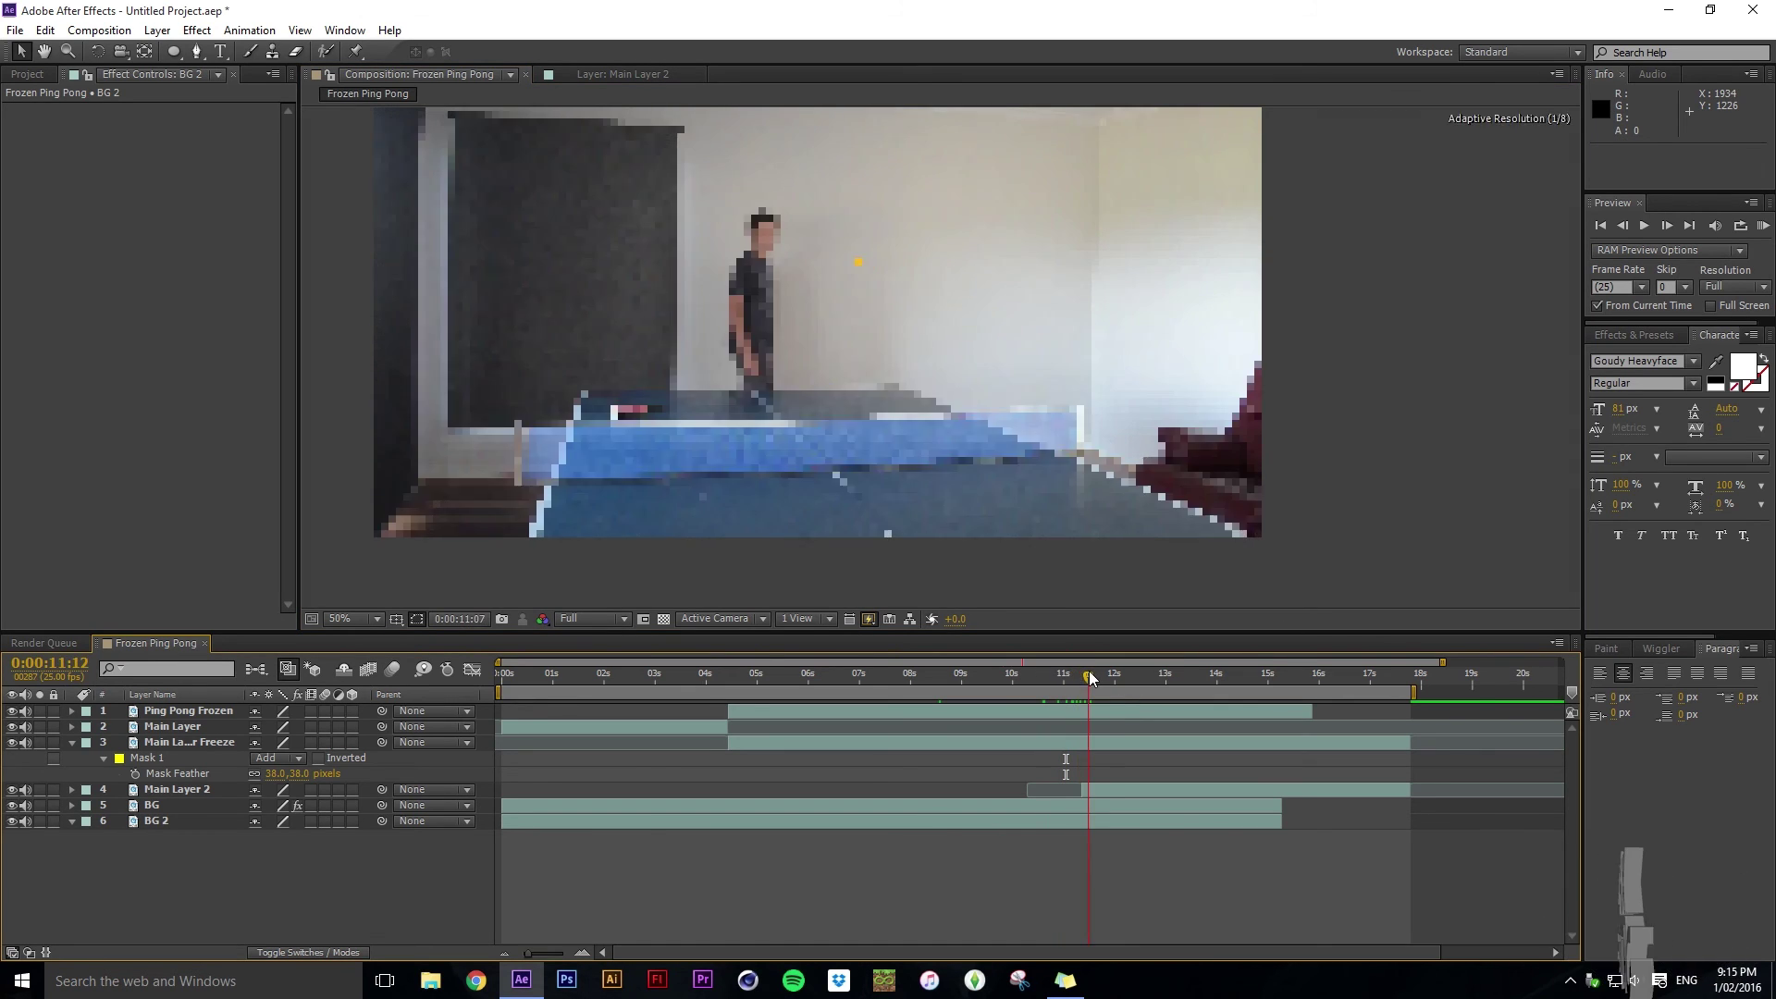
drag(1052, 670, 1013, 669)
click(1356, 571)
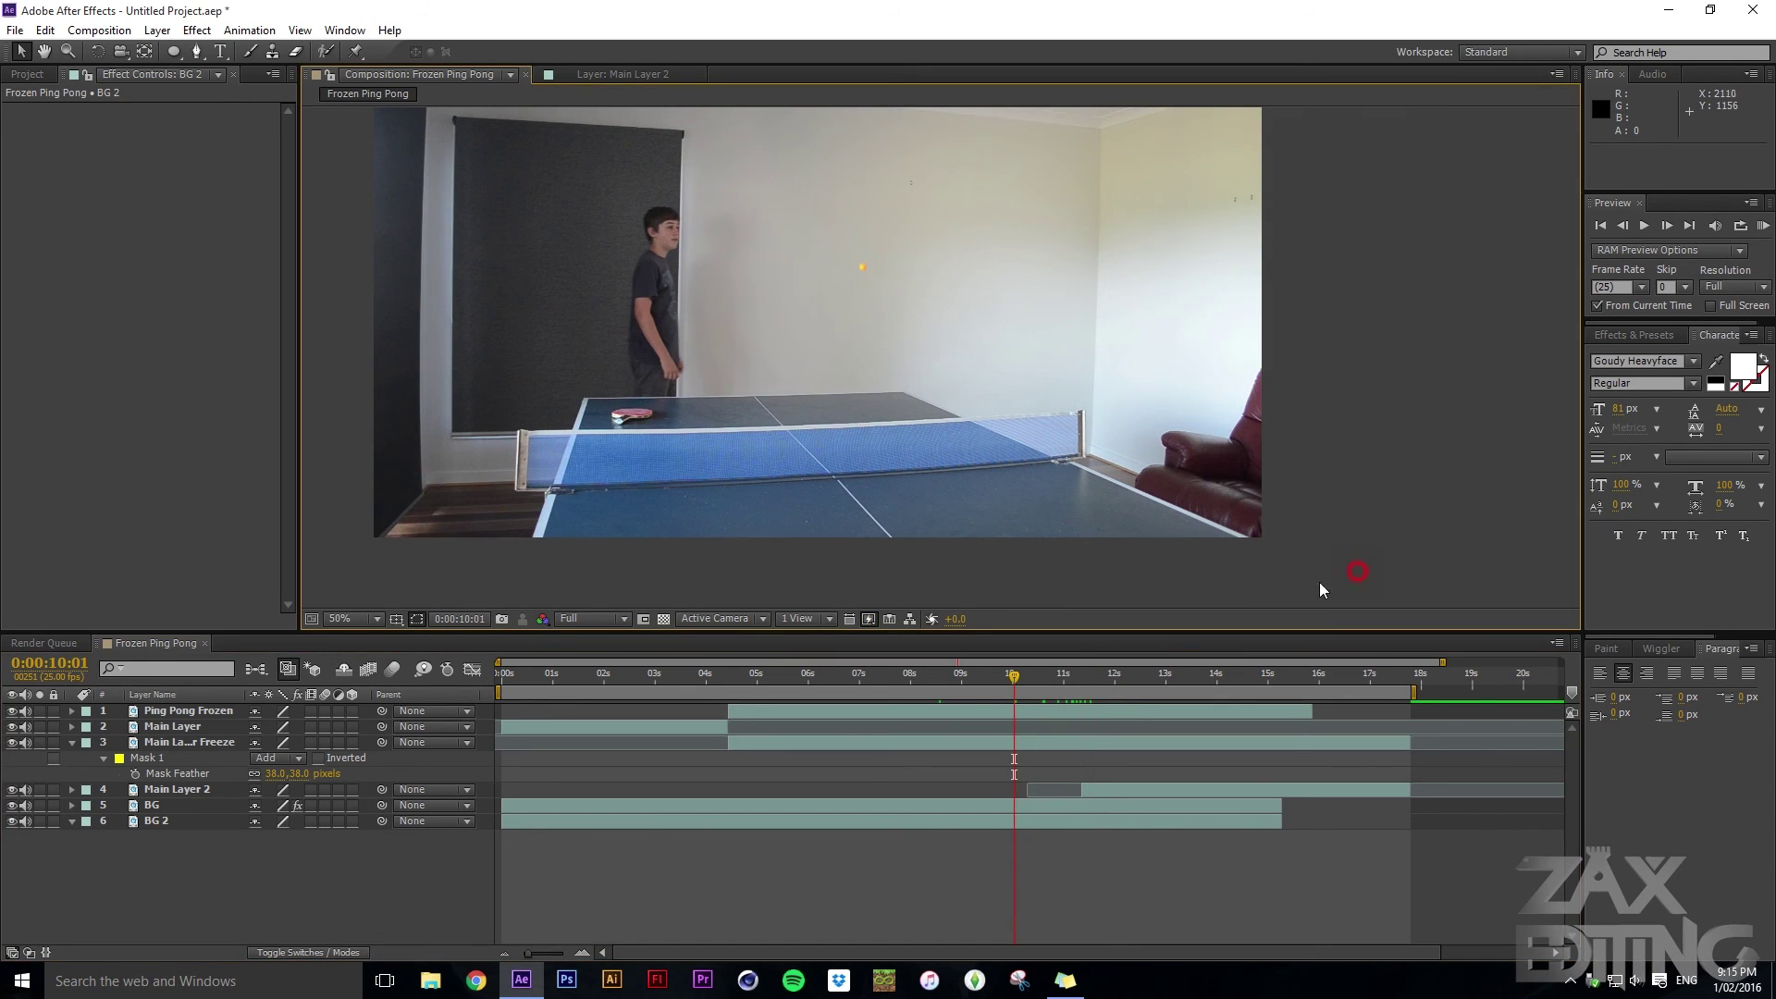
click(1033, 670)
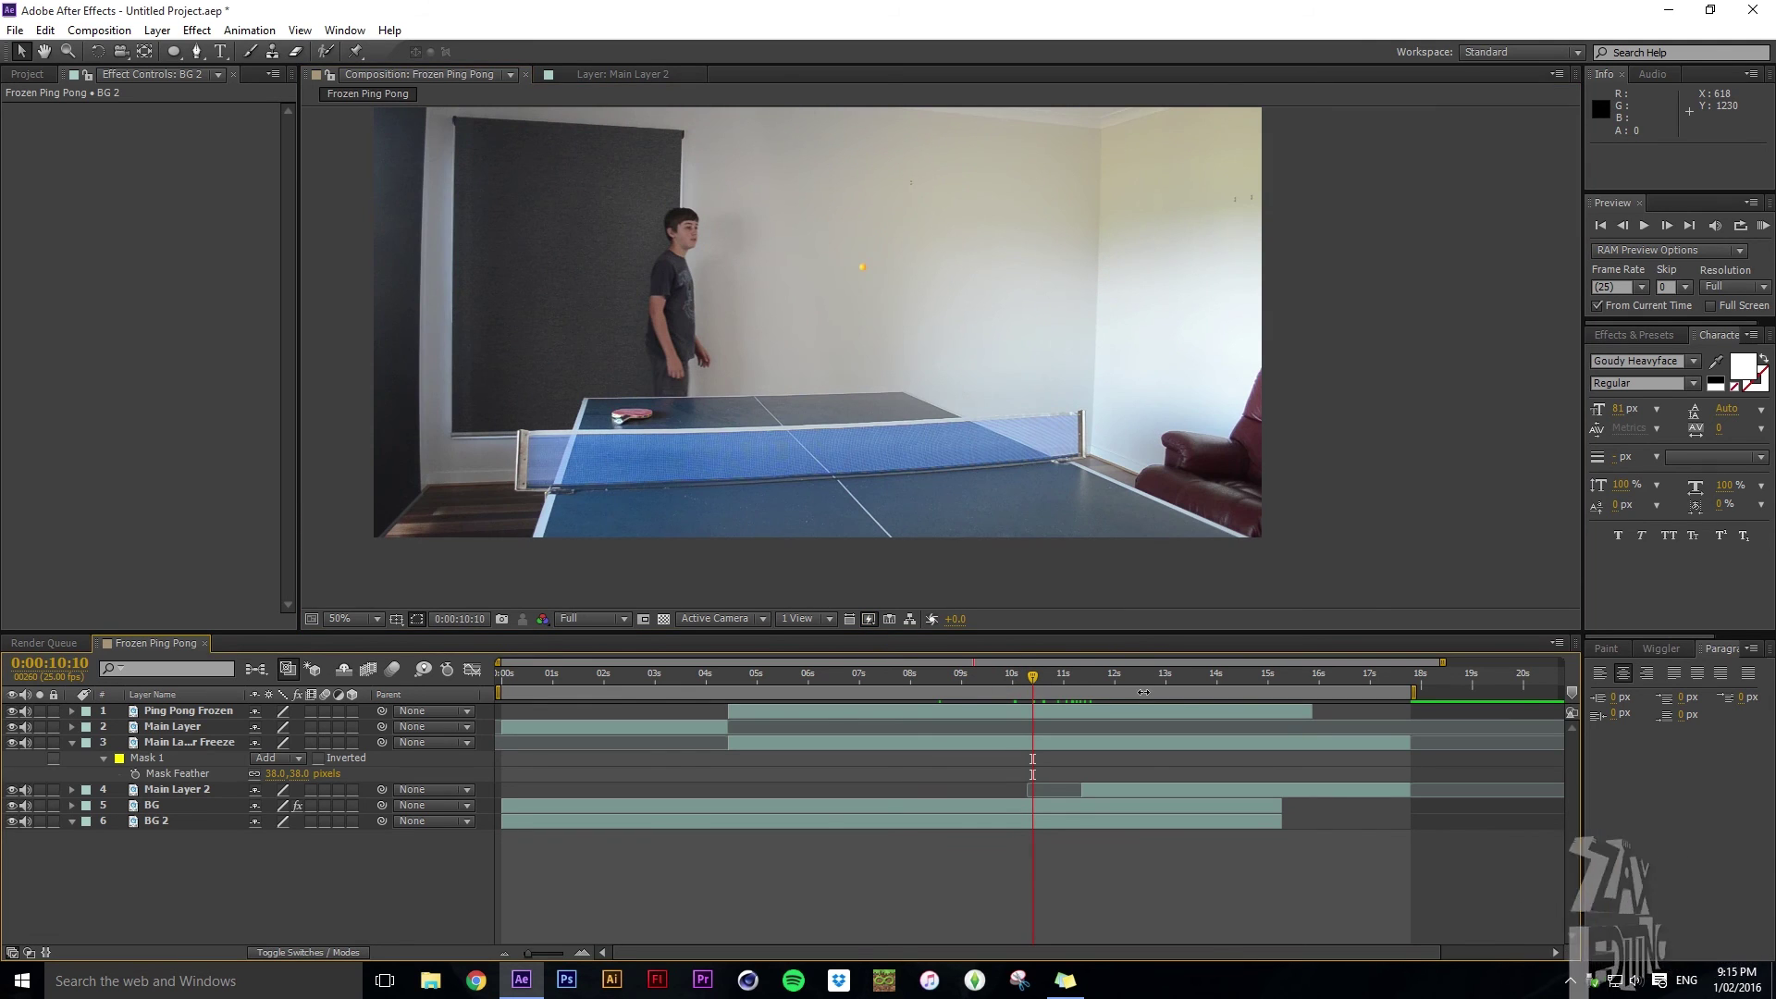
drag(1029, 673, 984, 676)
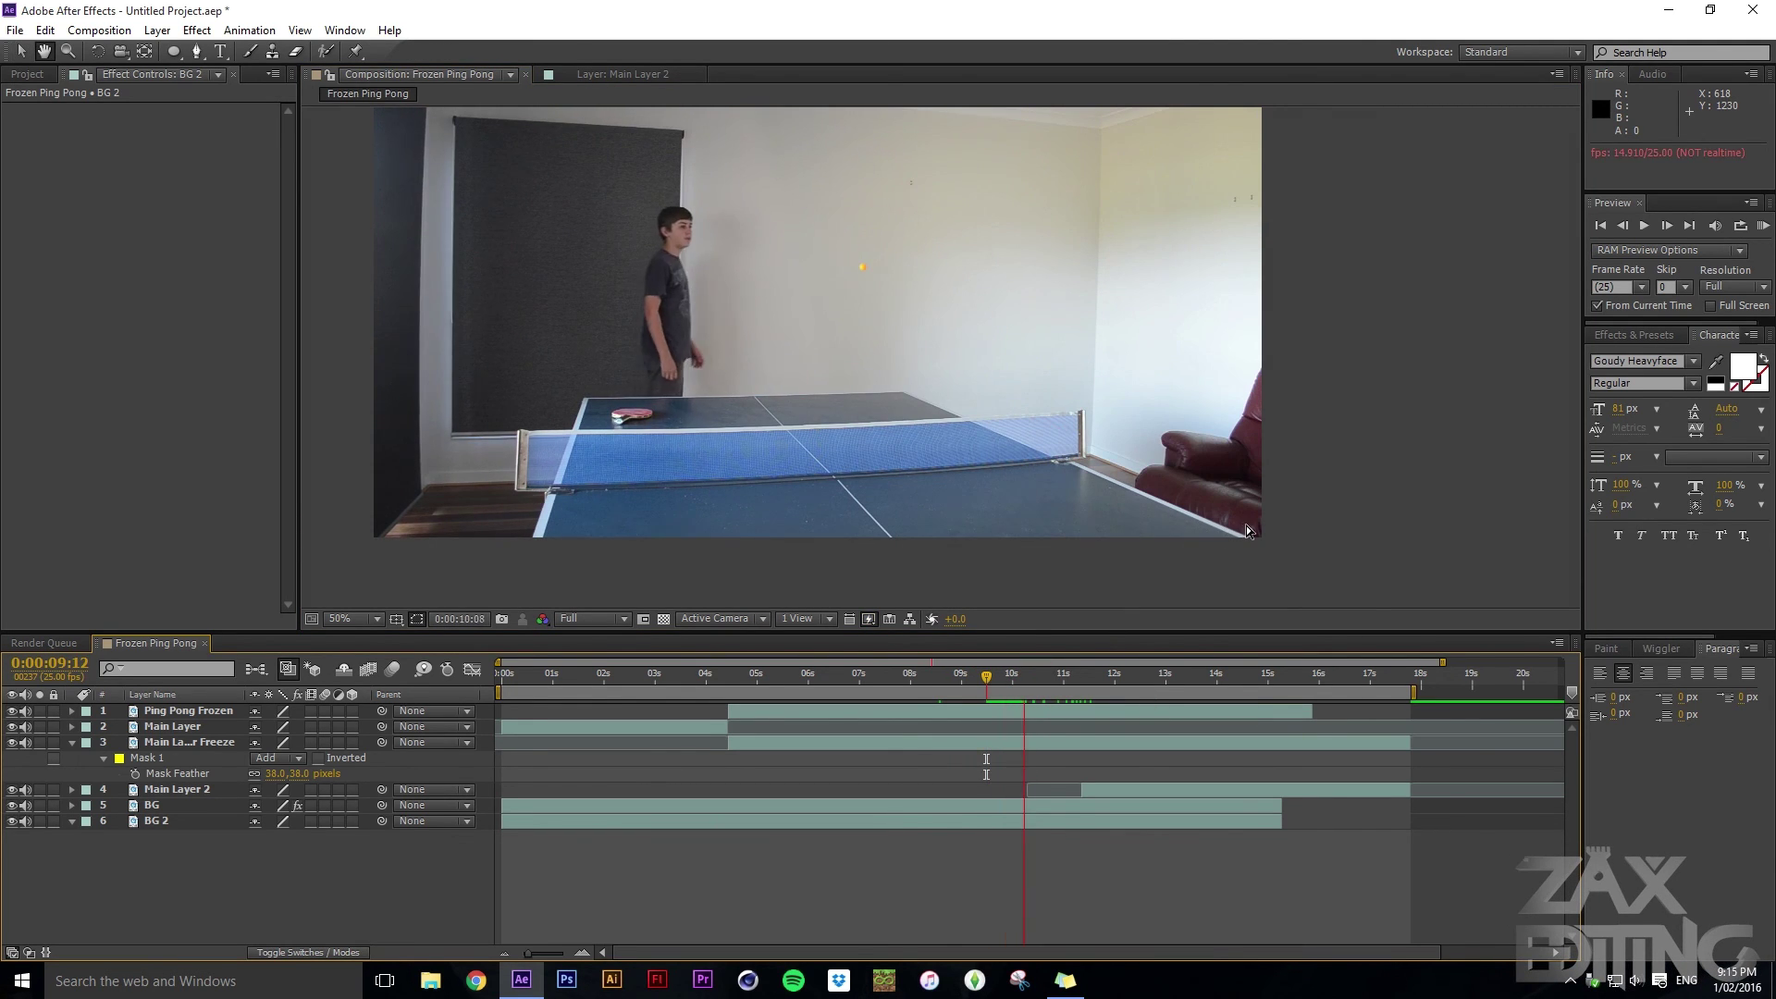
key(space)
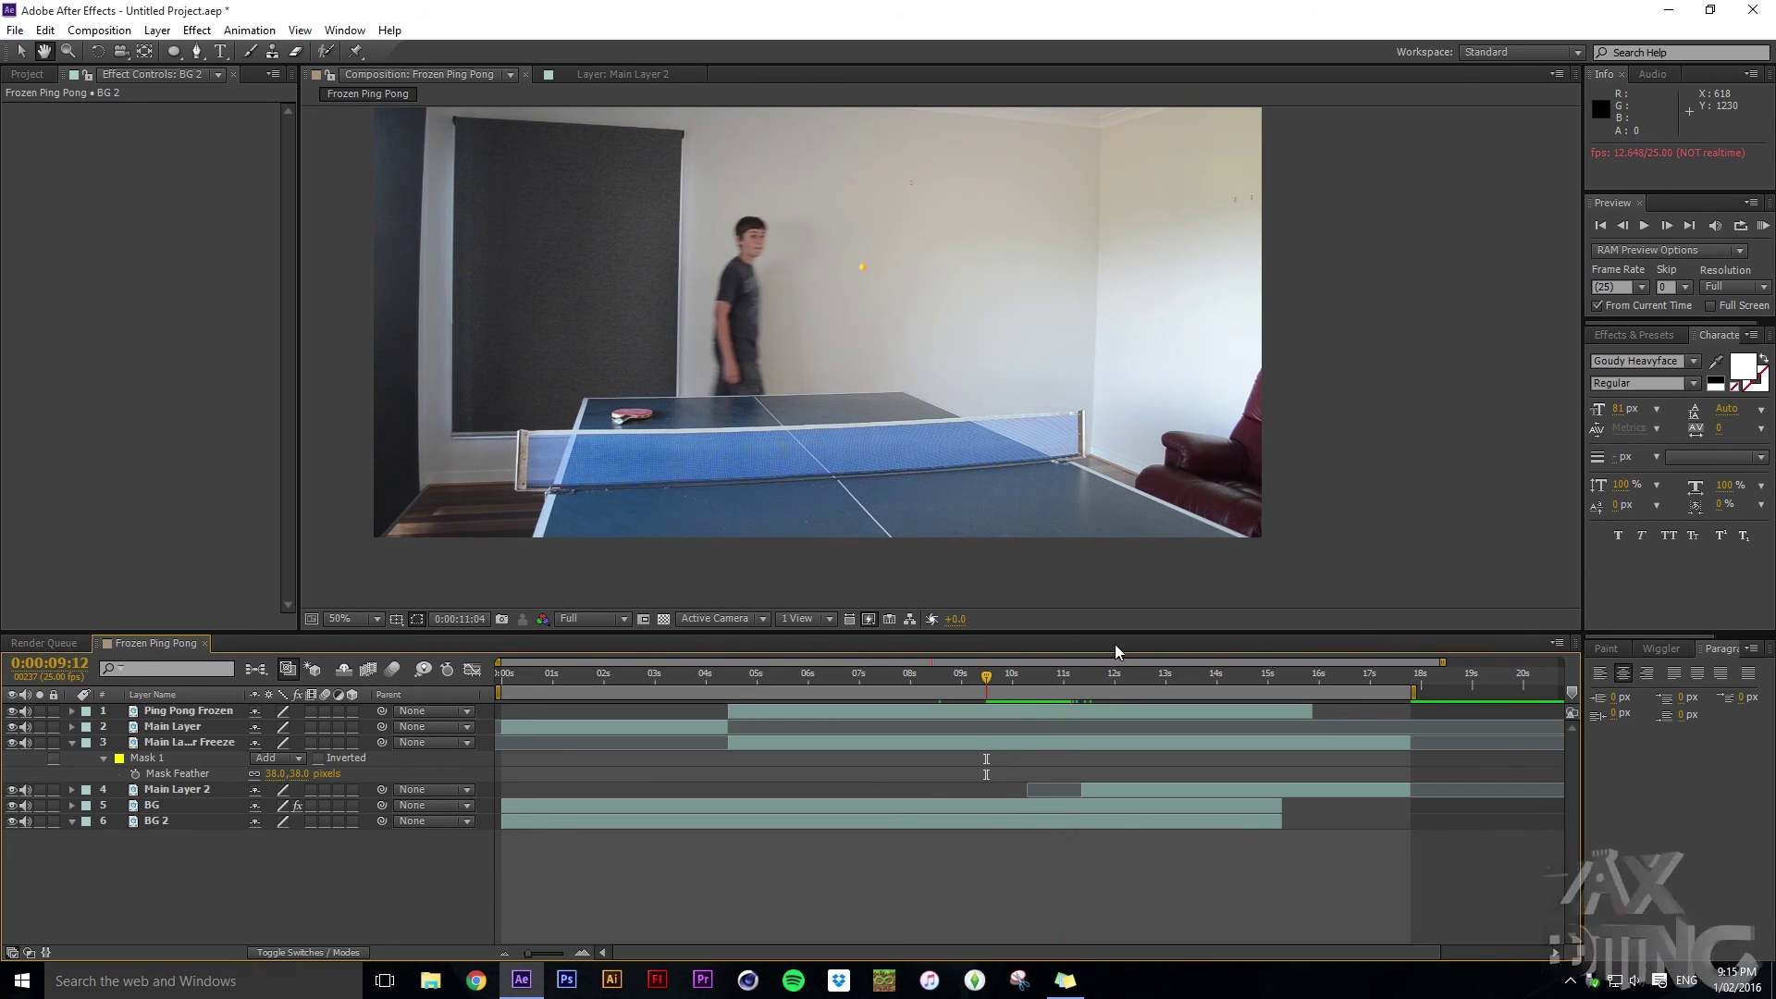
Try to extend the end of the BG 2 layer from about 0:00:15:01, and preview the composition past that point
drag(1075, 684, 1247, 689)
click(212, 828)
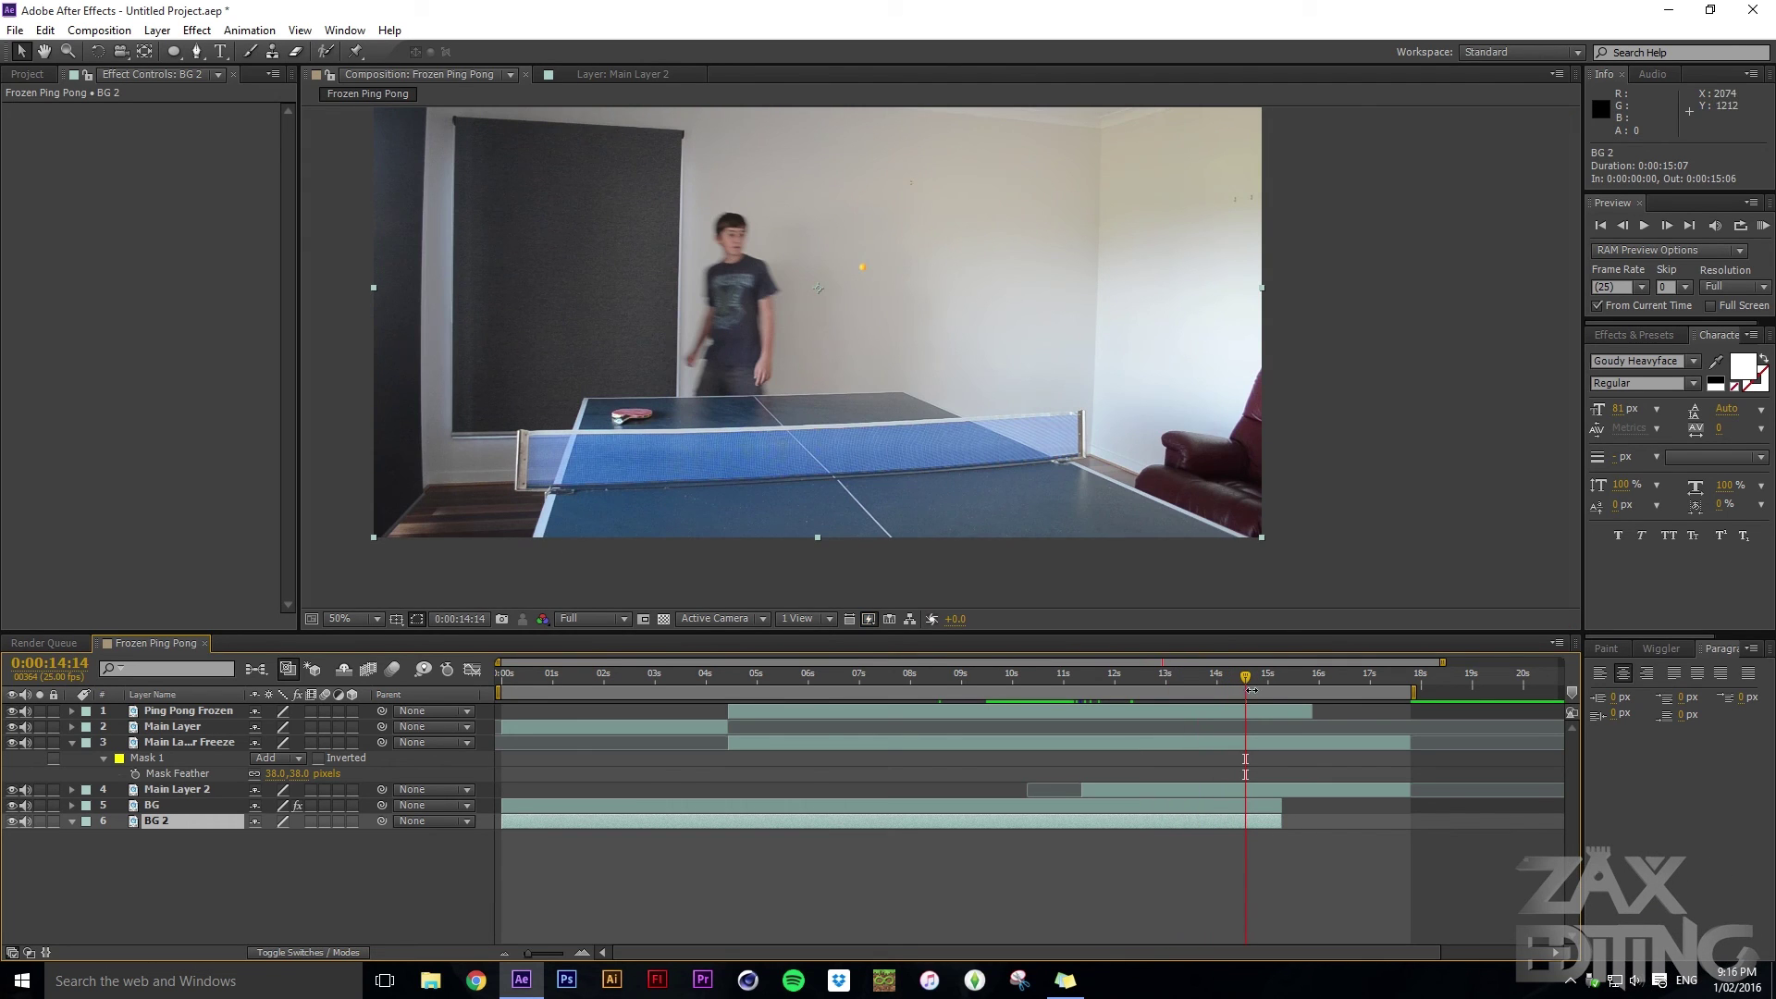
drag(1264, 687, 1270, 688)
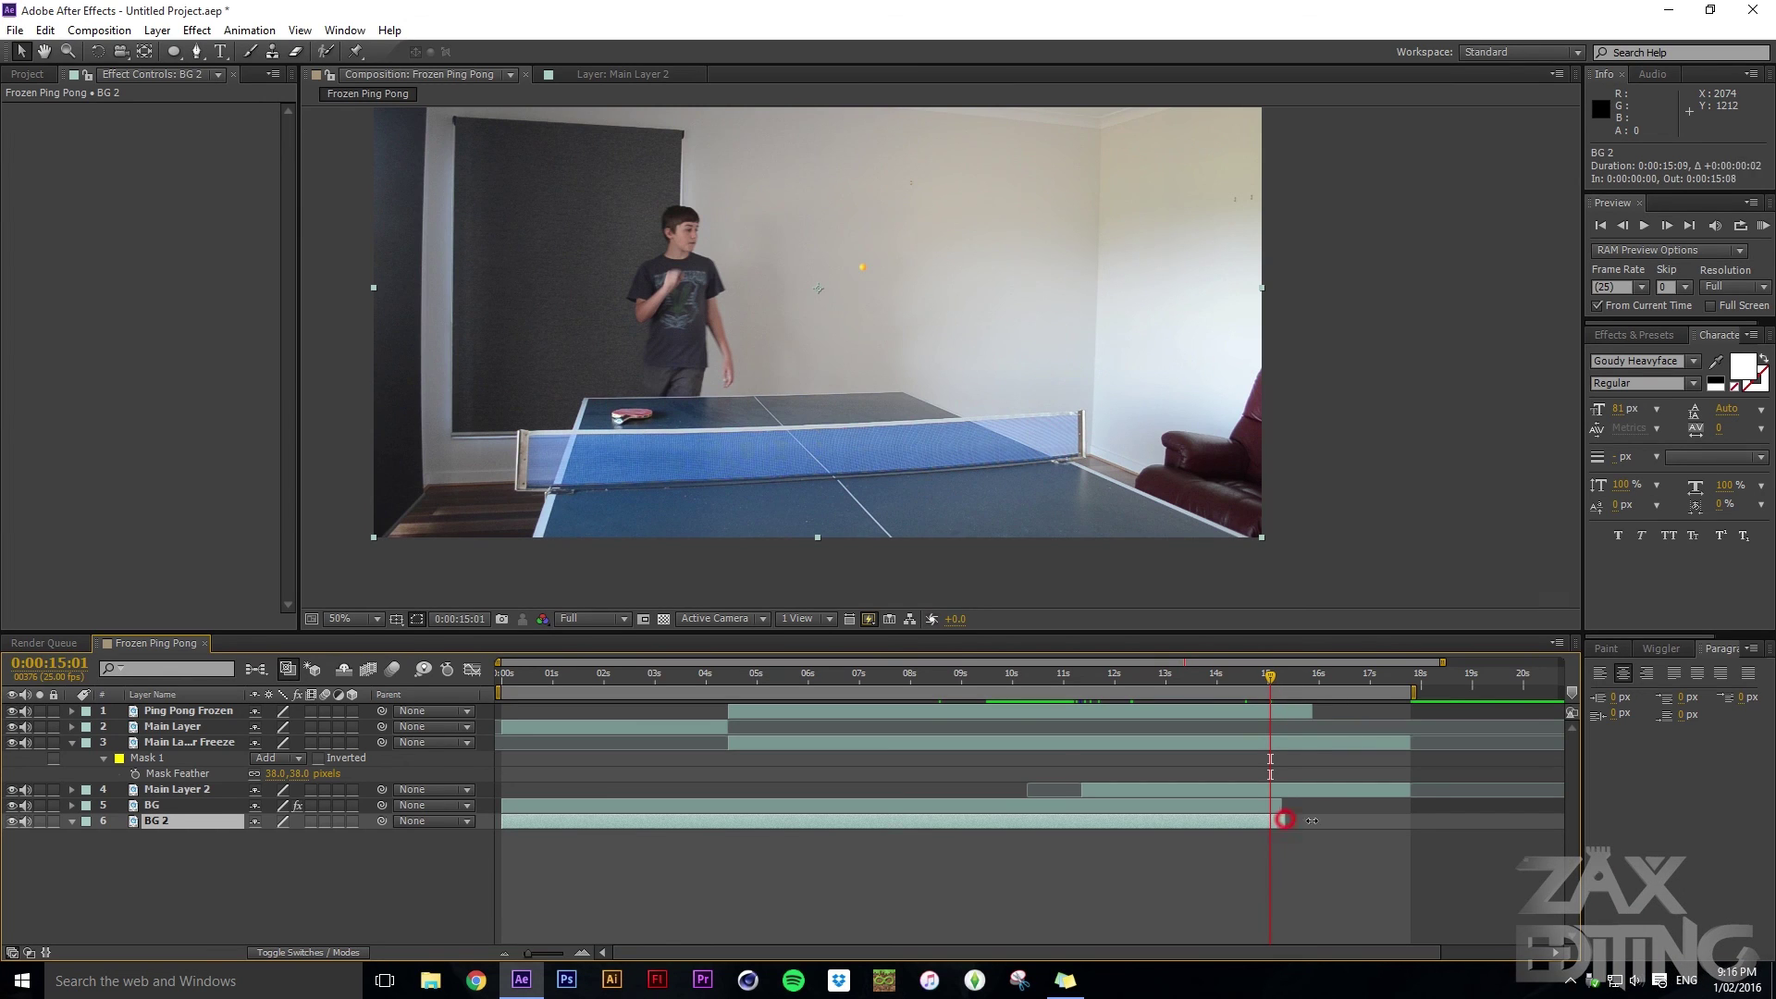
drag(1283, 822, 1286, 822)
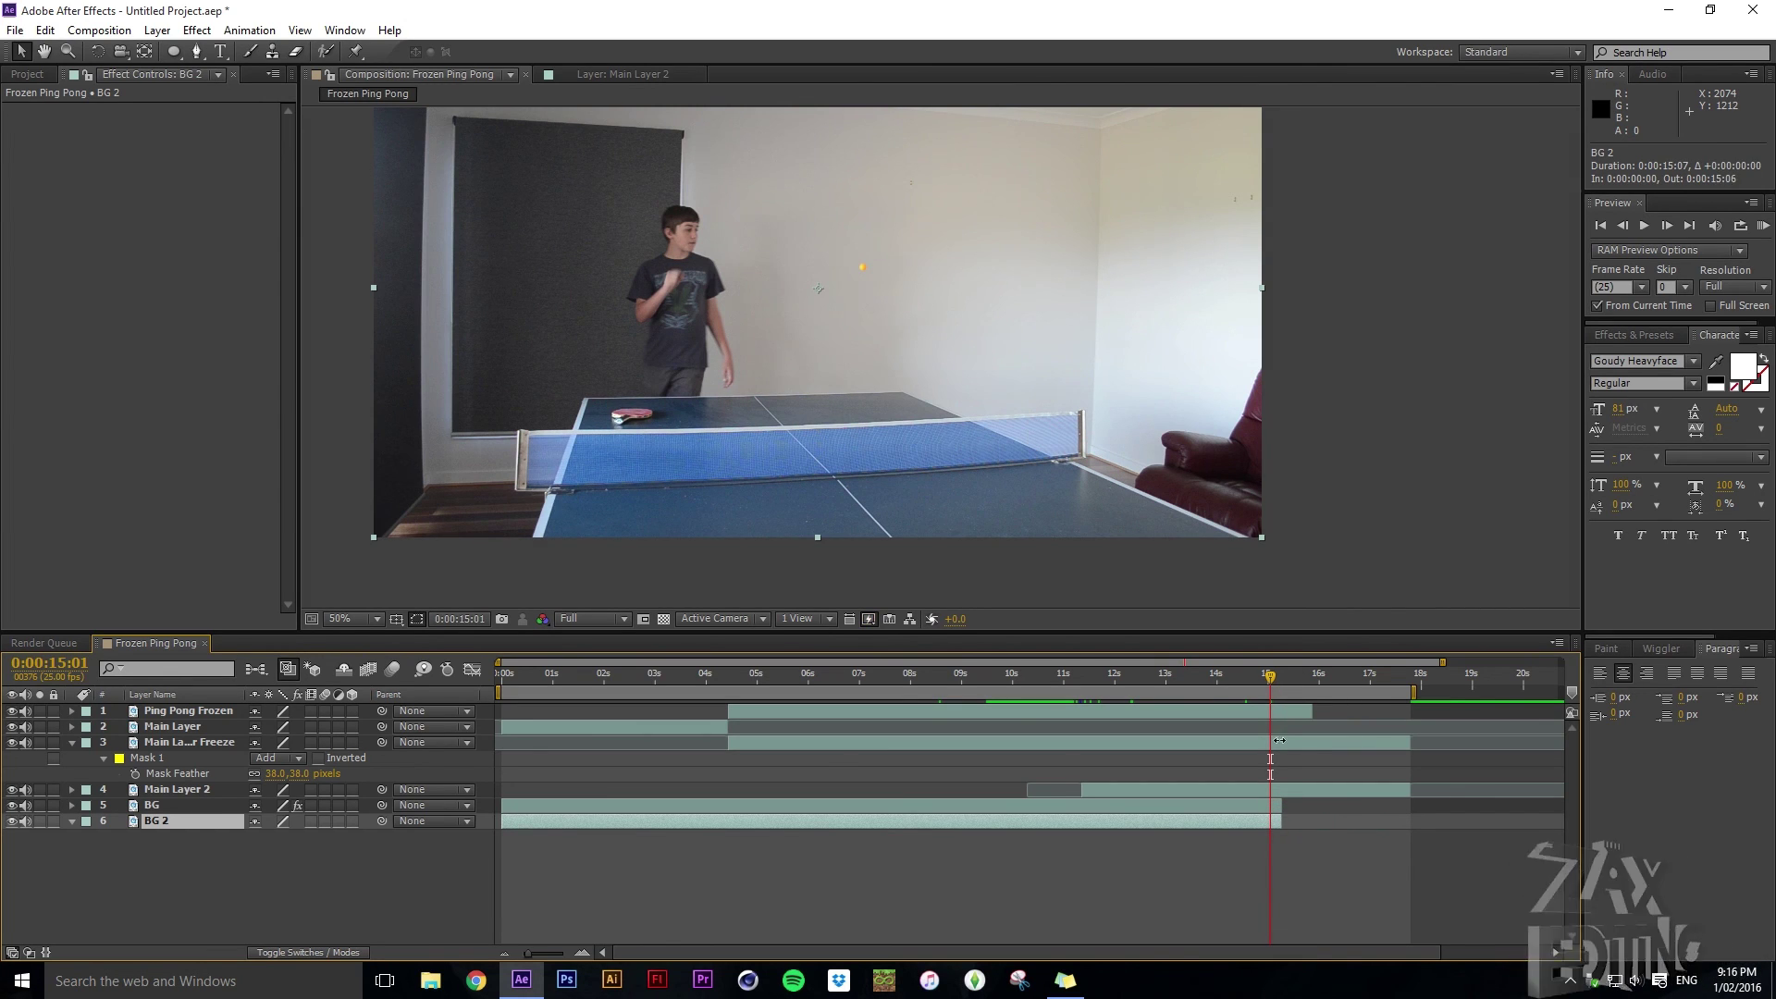
drag(1269, 681, 1299, 682)
key(space)
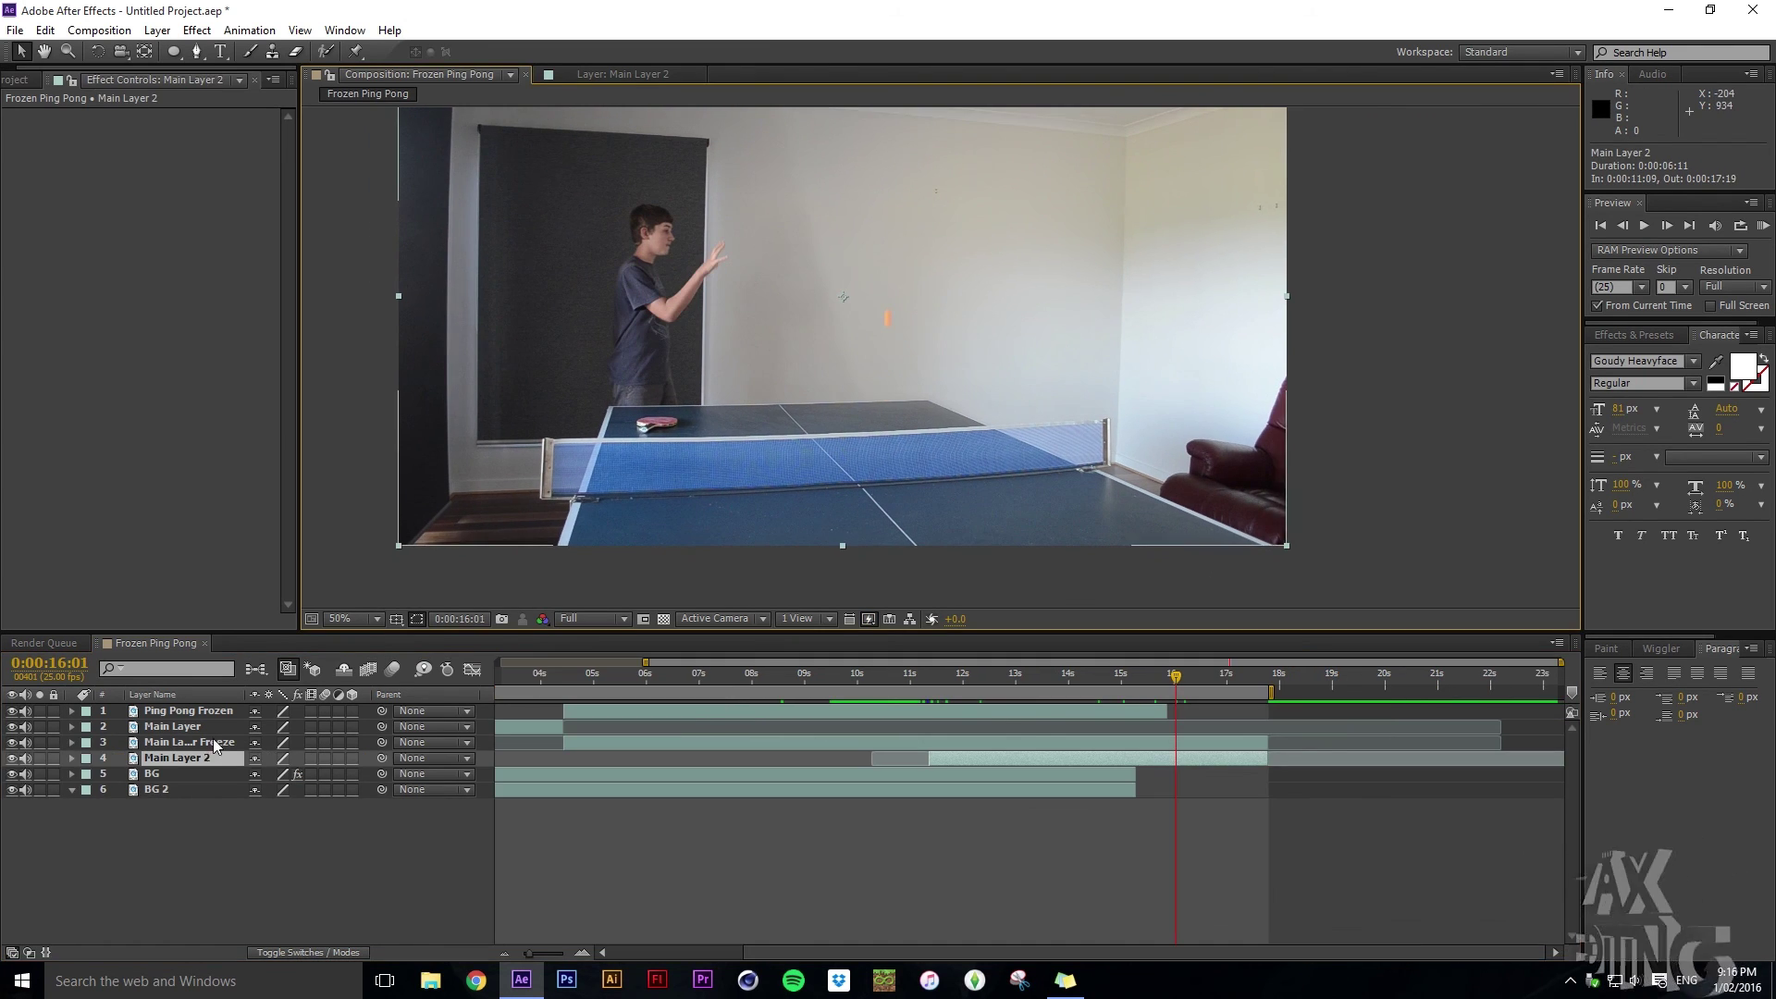
Rename the Main Layer 2 layer as "Ping Pong After Freeze"
click(208, 759)
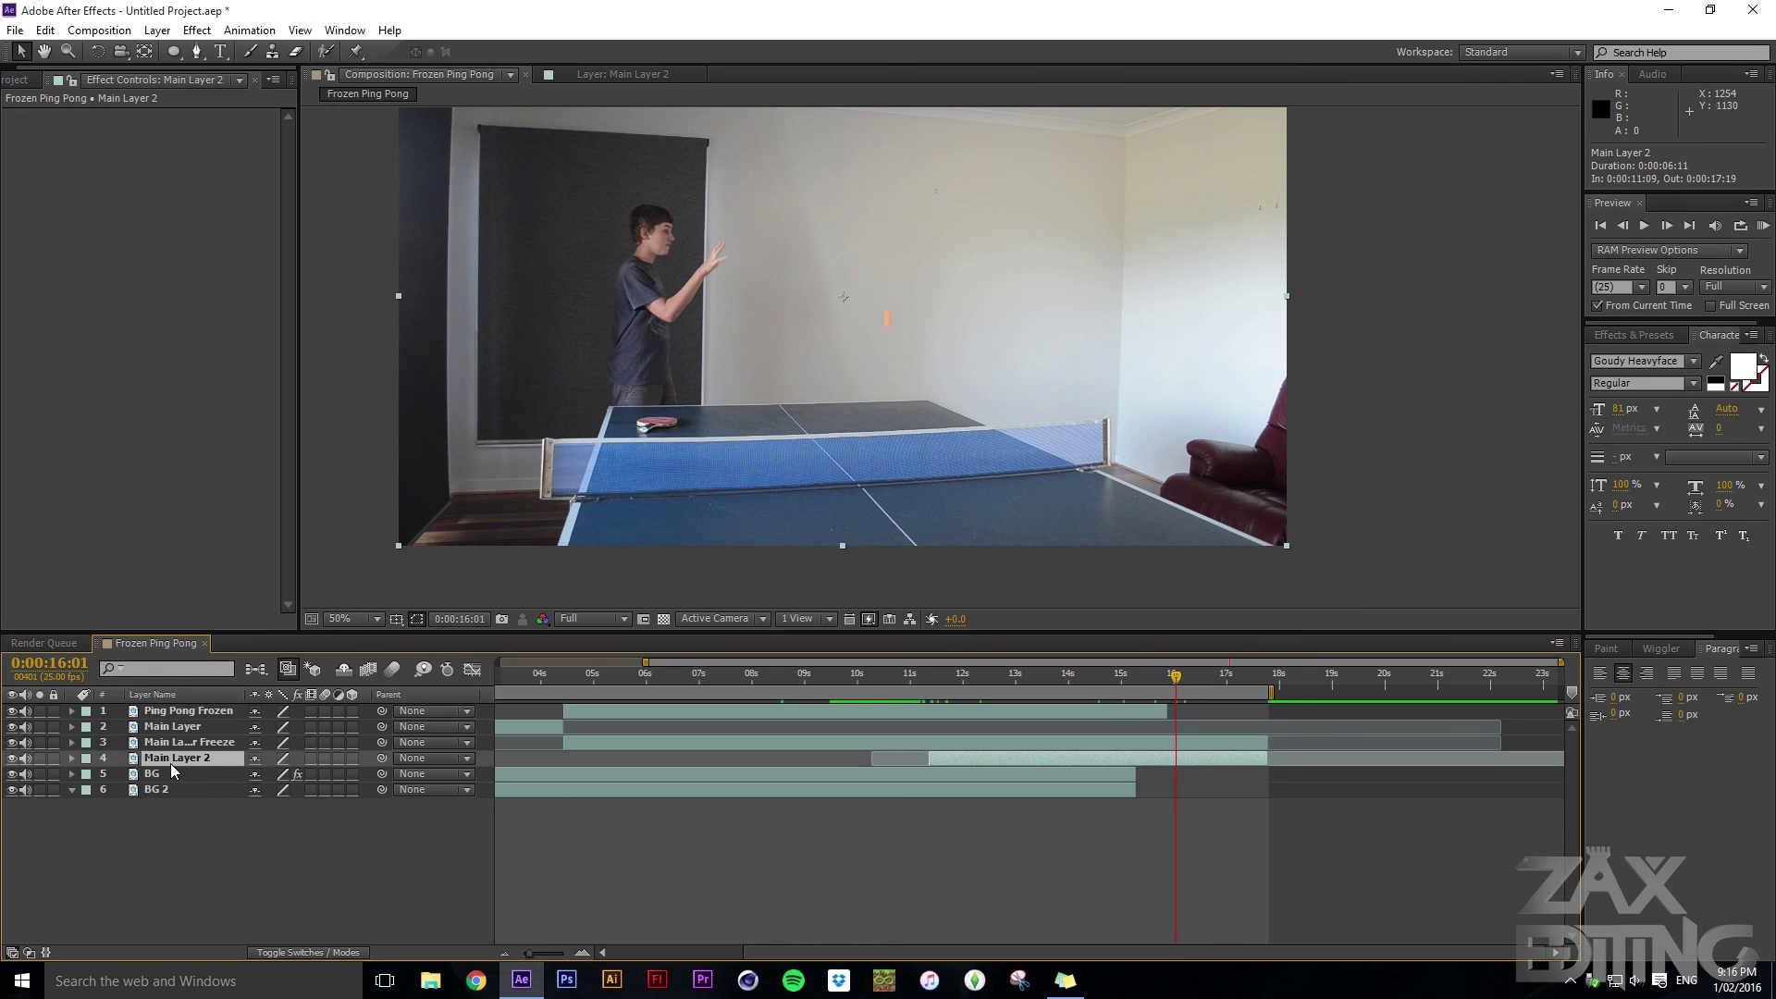
text(Ping Pong A)
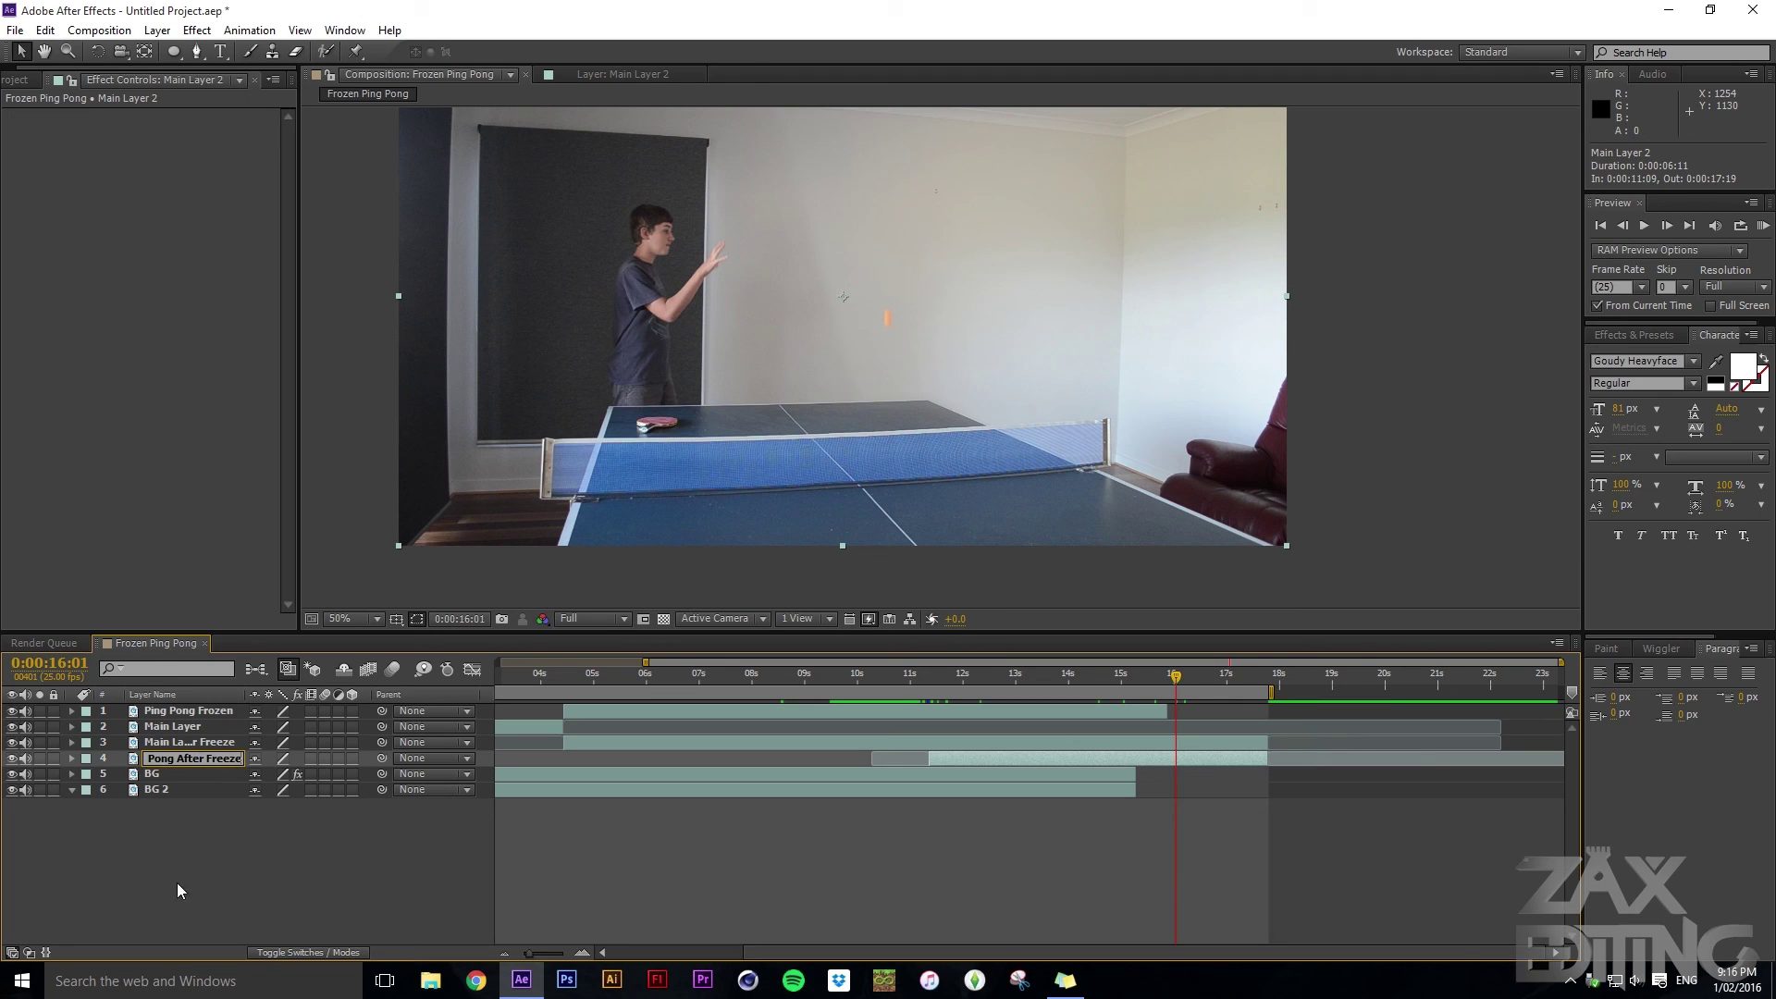
text(fter Freeze)
key(Return)
Review the composite from 0:00:15:24 back to 0:00:06:21, examining the person passing behind and in front of the frozen ball
key(Page_Up)
key(Page_Up)
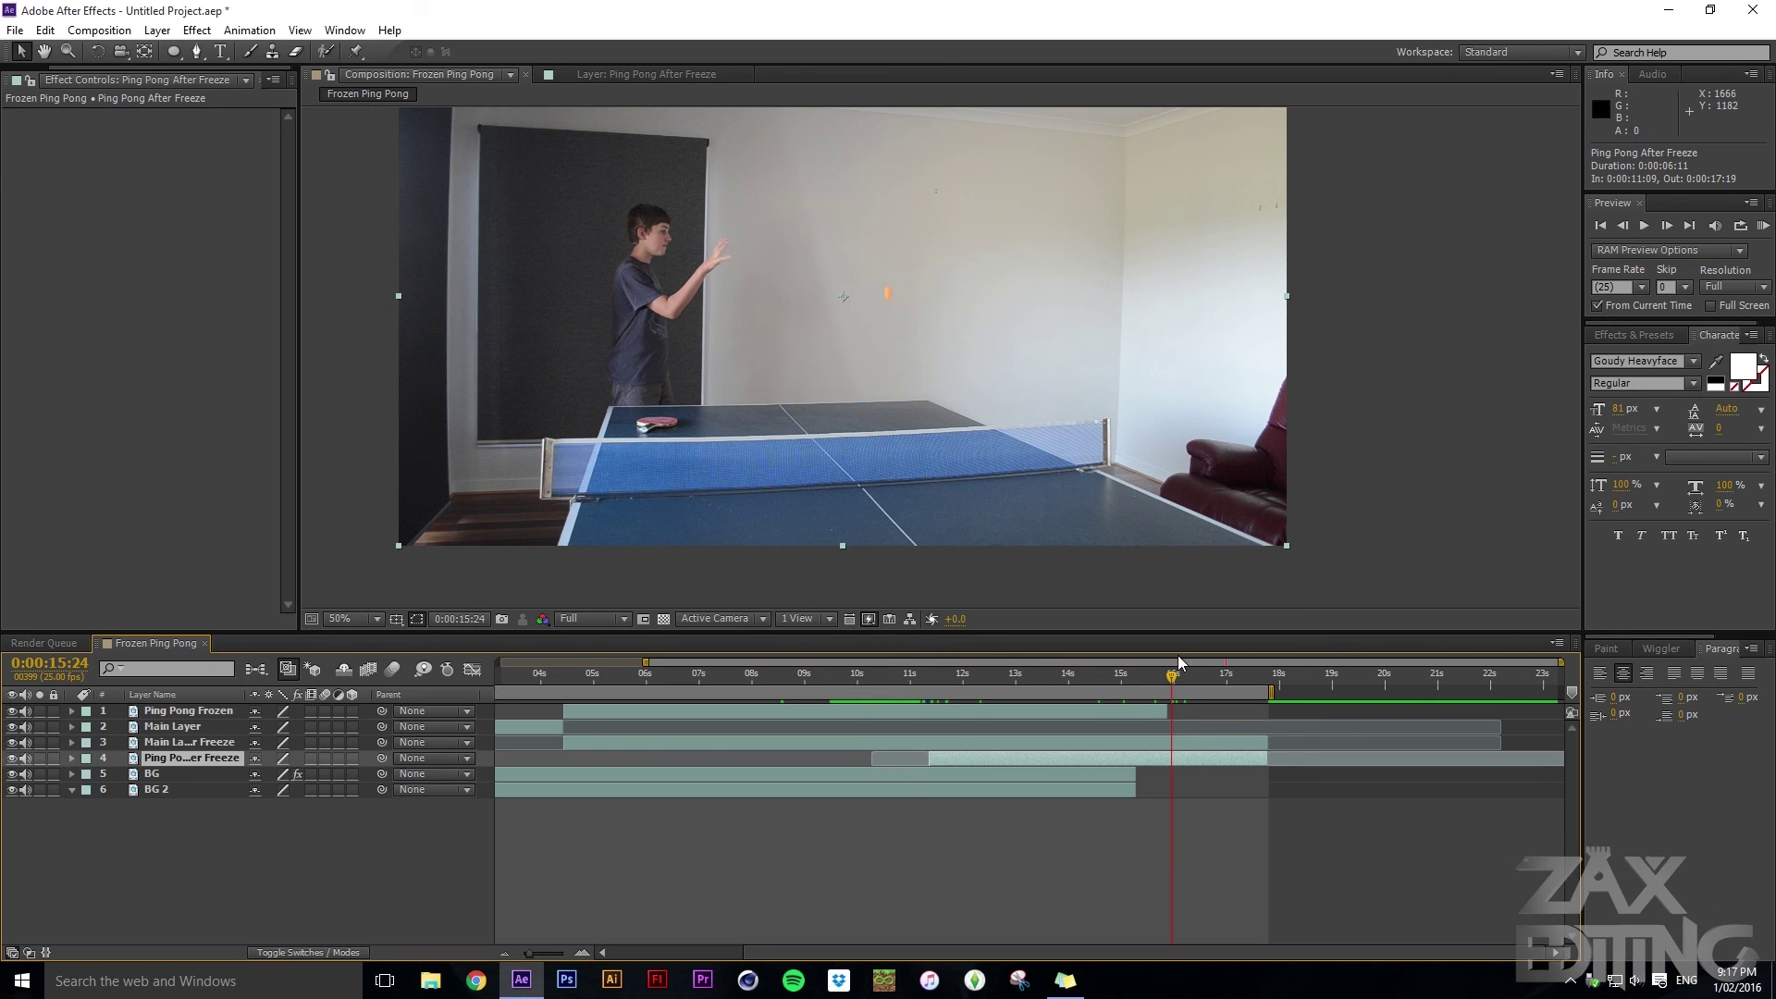
drag(1170, 677, 962, 690)
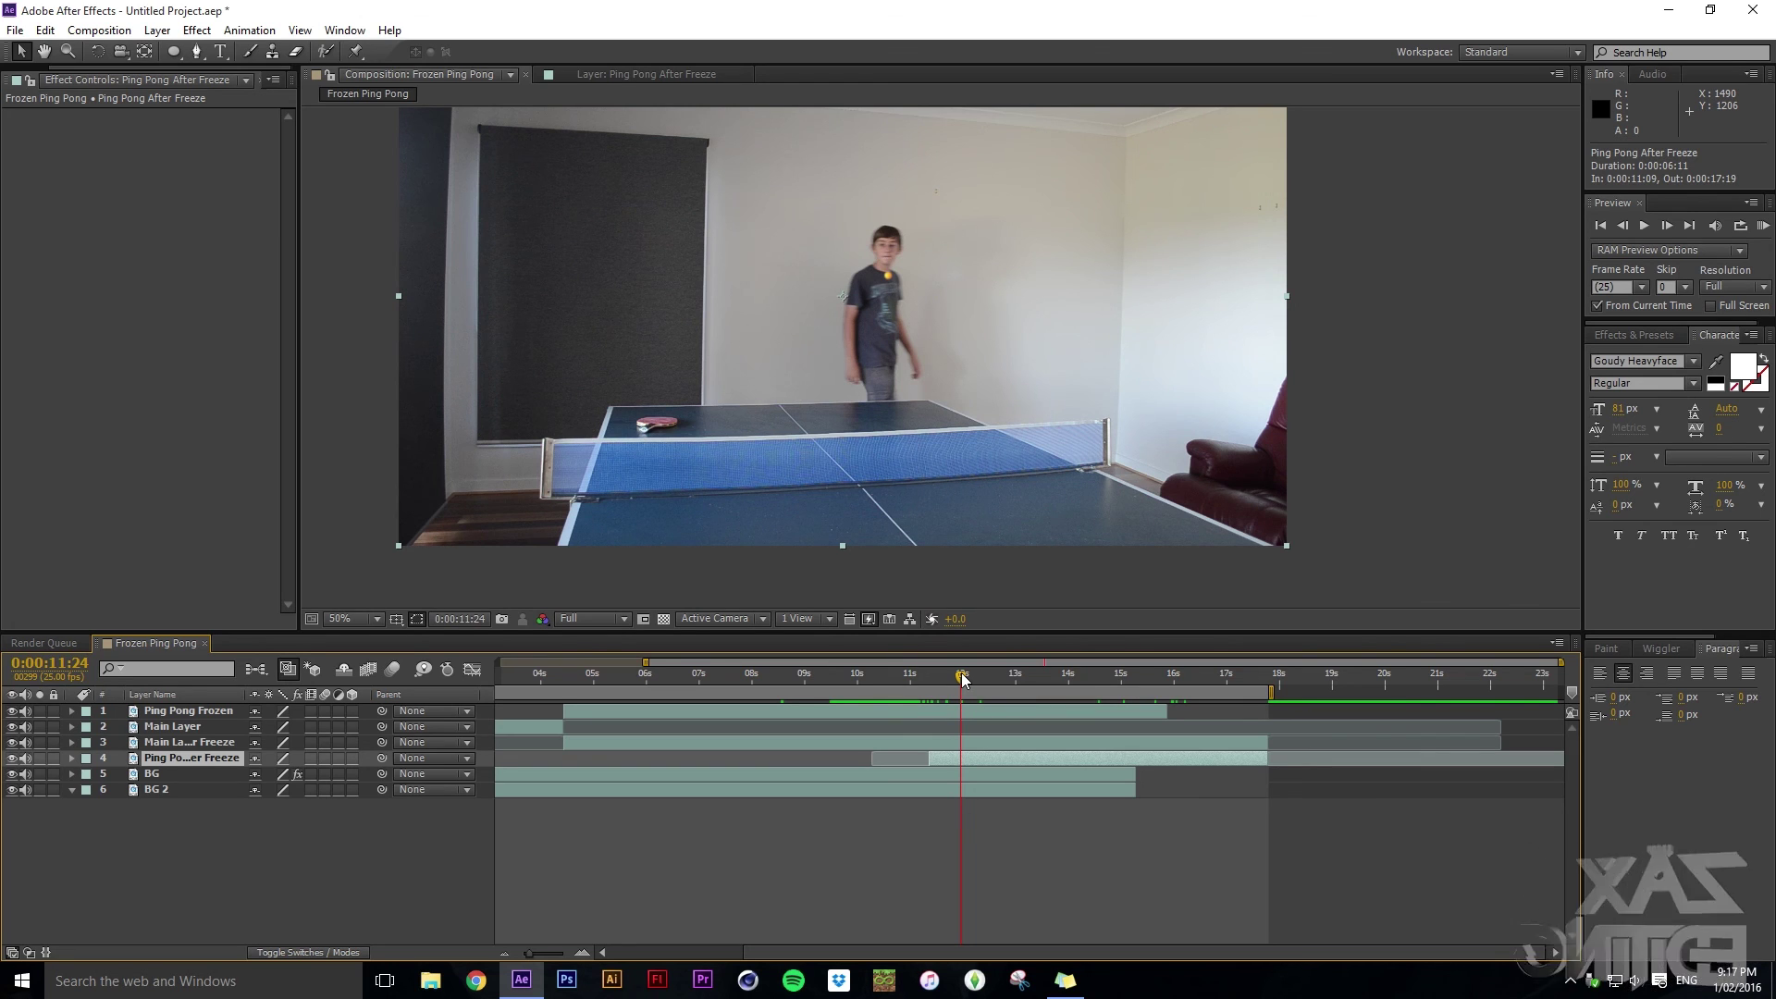
mouse_move(959, 675)
mouse_down()
mouse_move(941, 675)
mouse_move(982, 674)
mouse_up()
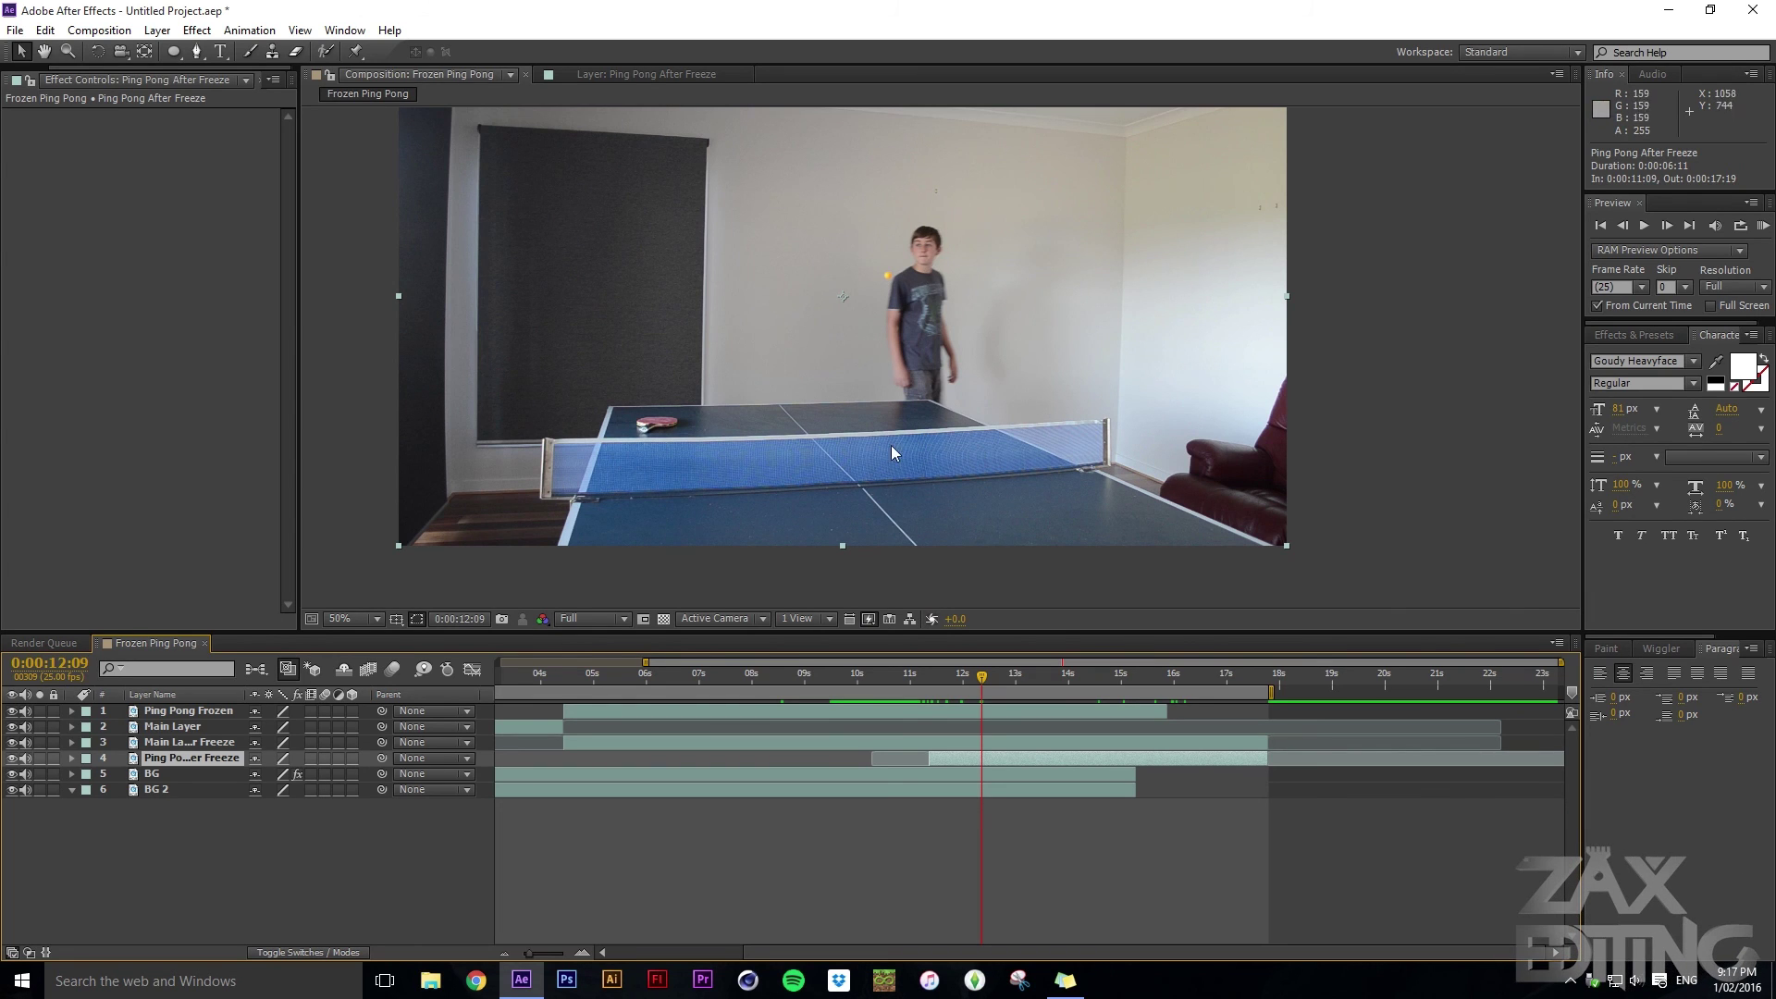
drag(983, 678, 911, 683)
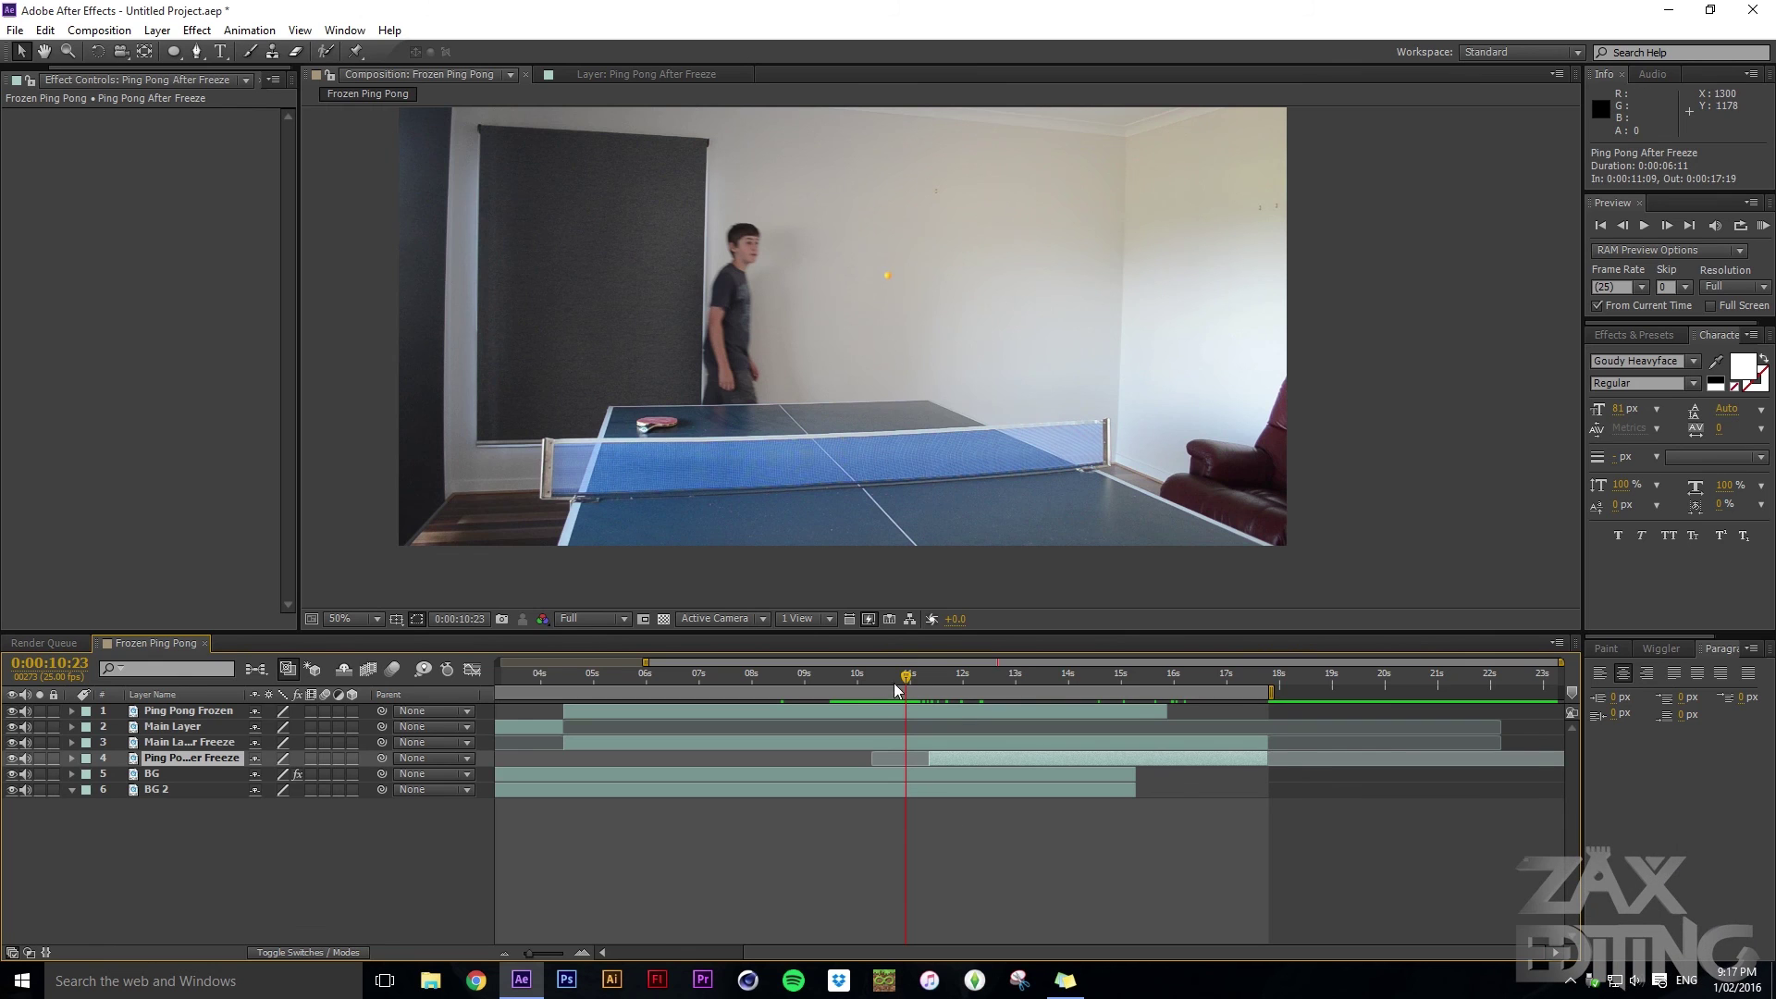
drag(894, 680, 689, 682)
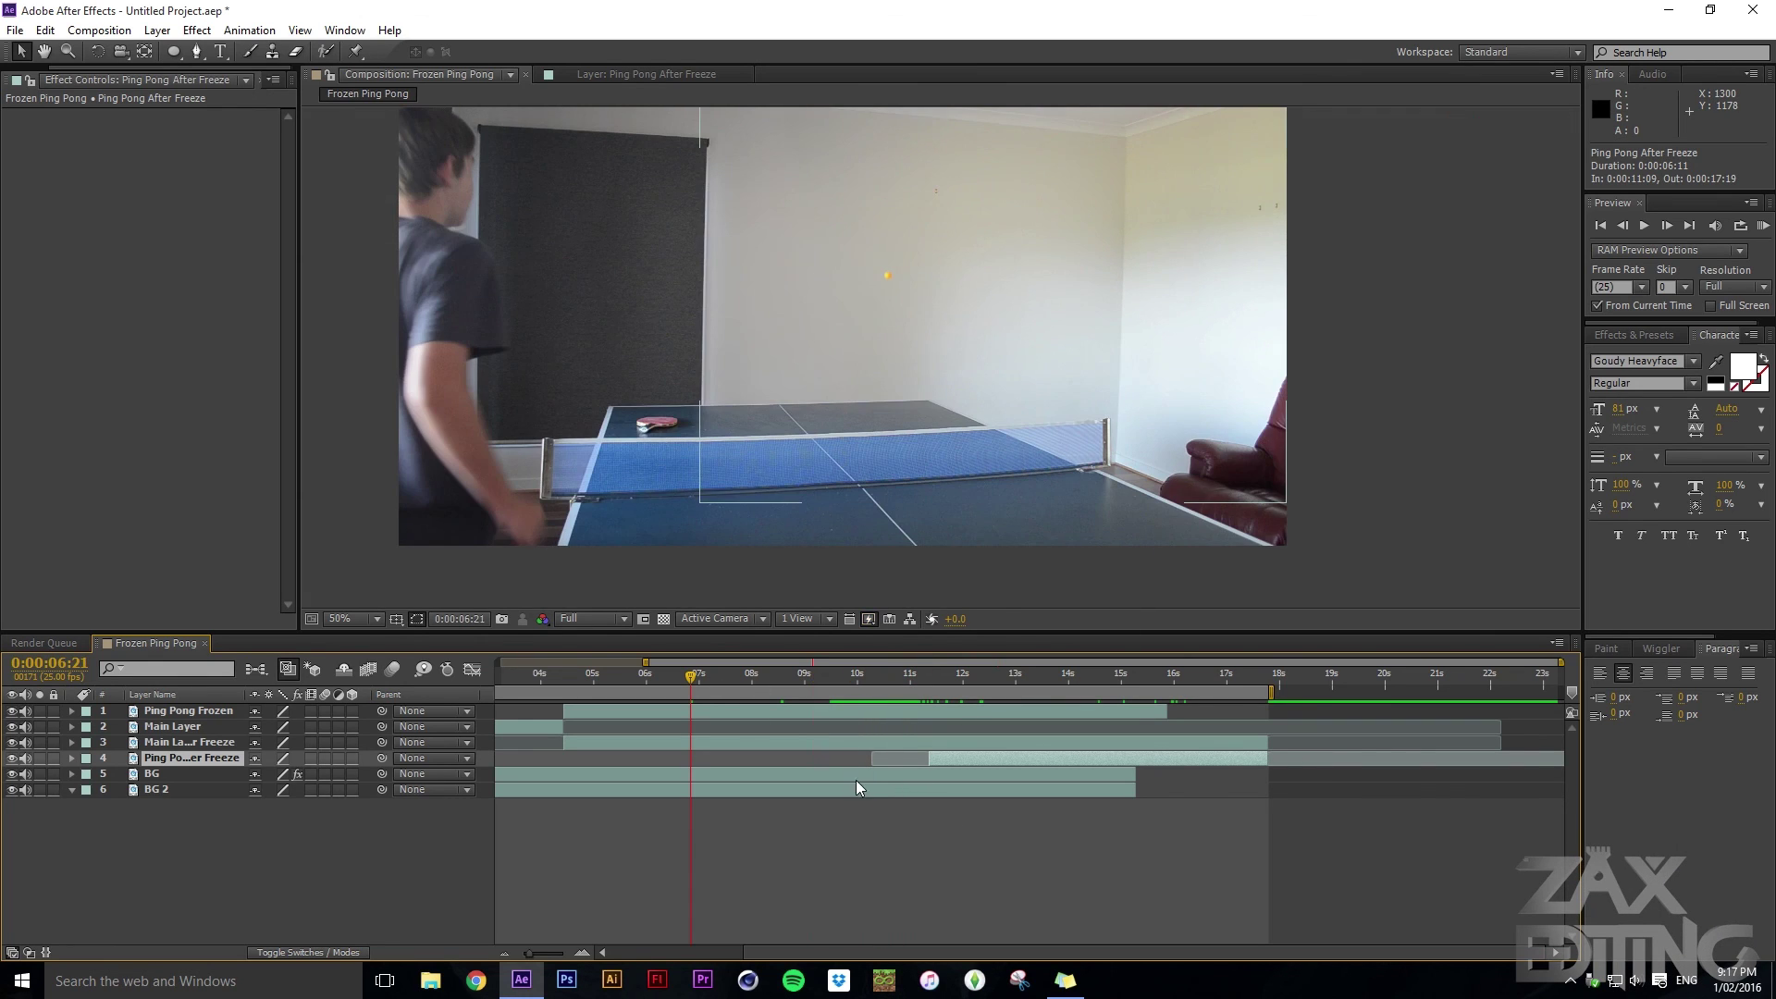